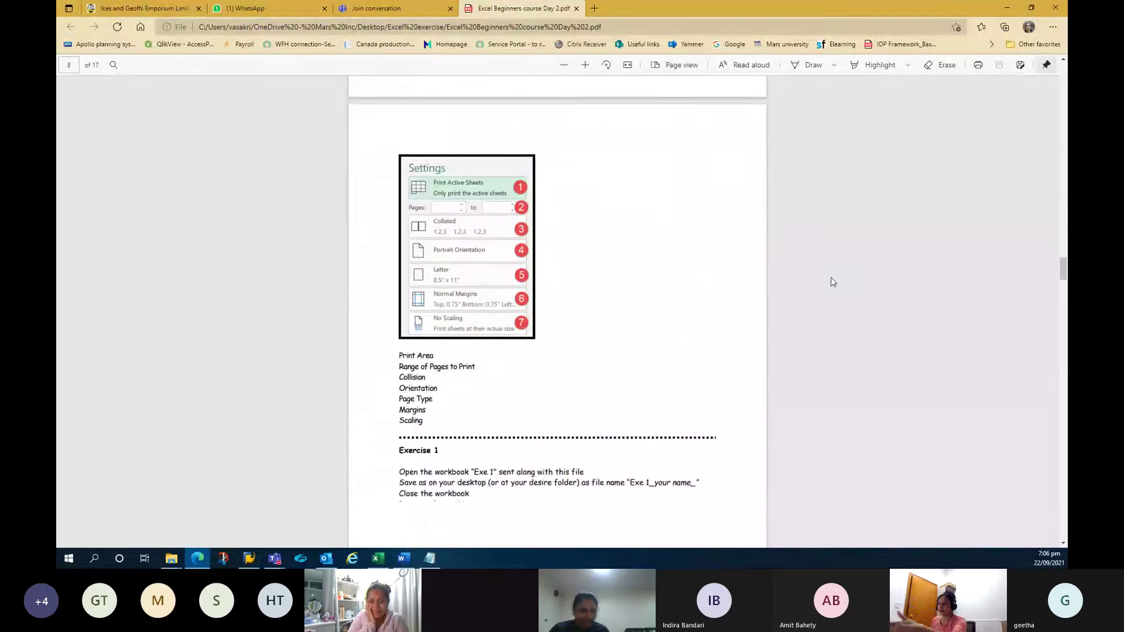
Scroll the course PDF from page 8 down to the Filter section and summary table on page 15
scroll(833, 282, "down", 6)
scroll(833, 282, "down", 5)
scroll(833, 282, "down", 1)
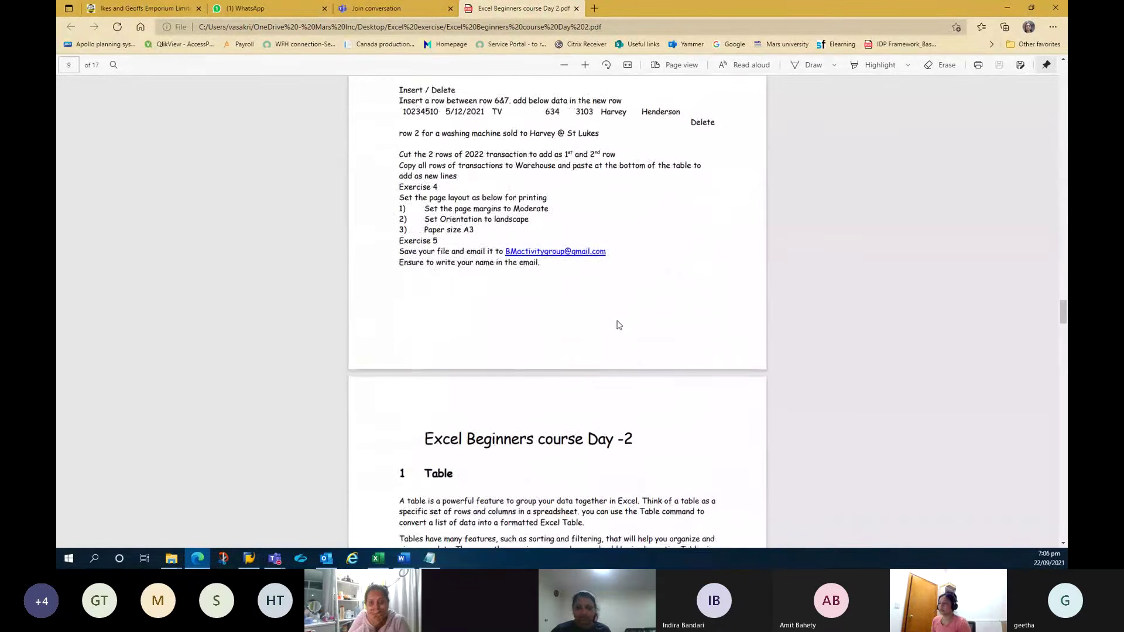
scroll(619, 325, "down", 2)
scroll(619, 325, "down", 5)
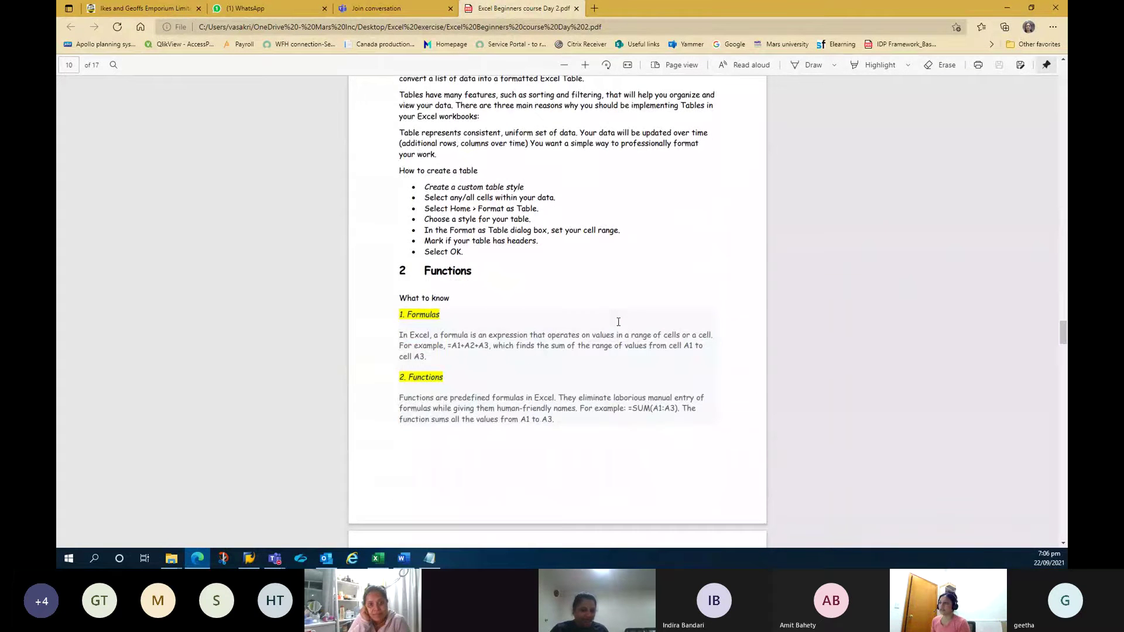
scroll(619, 322, "down", 2)
scroll(618, 322, "down", 3)
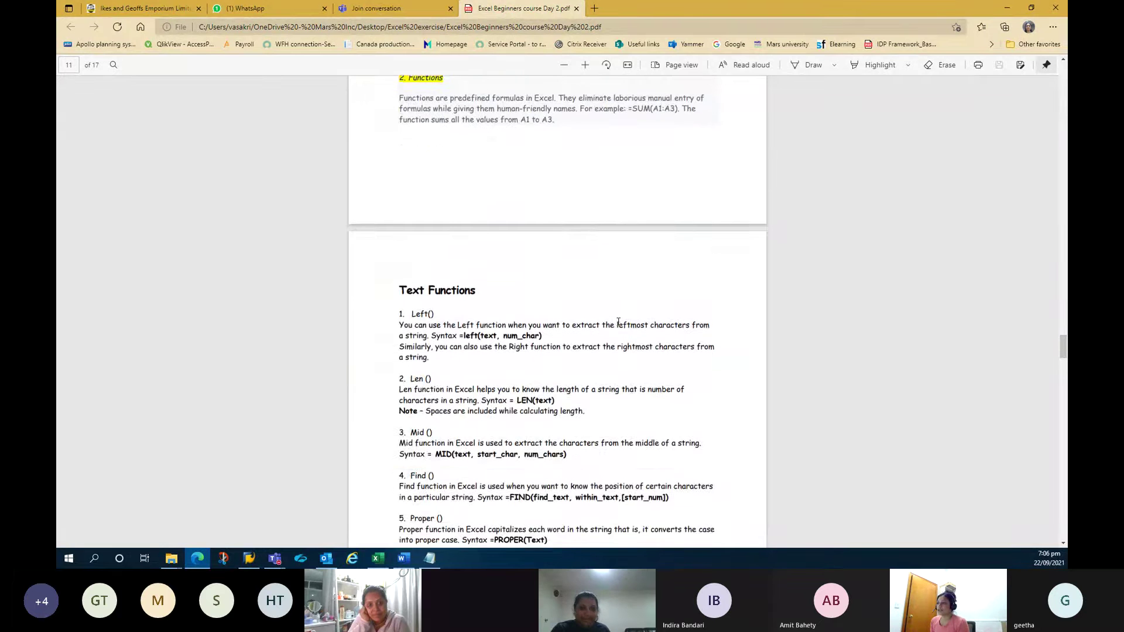
scroll(618, 321, "down", 2)
scroll(618, 322, "down", 1)
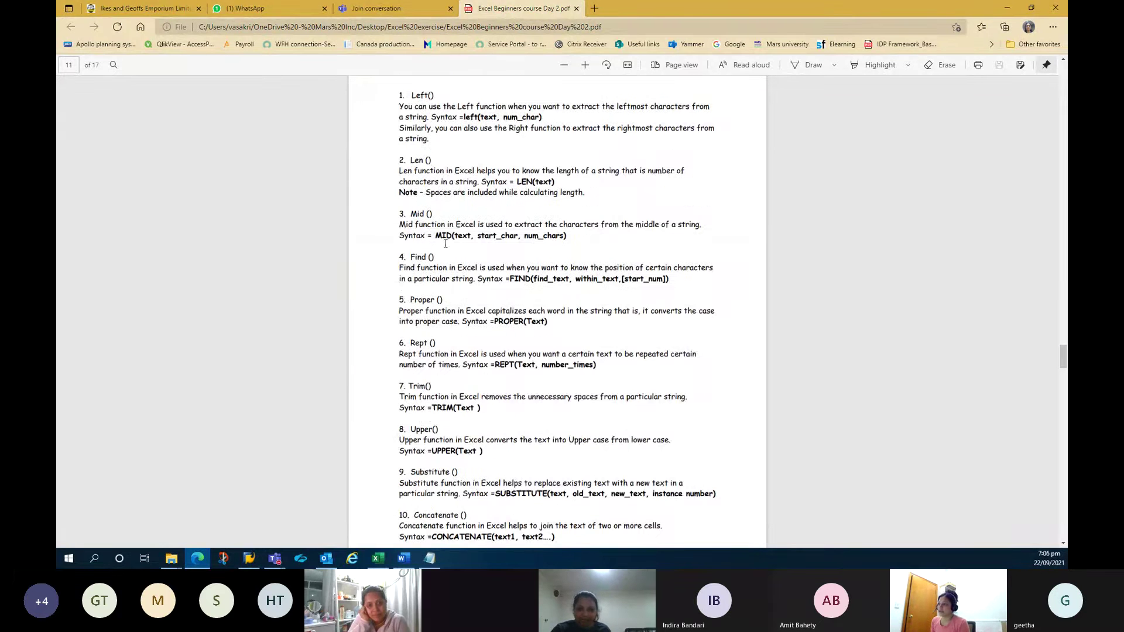
scroll(446, 243, "down", 4)
scroll(442, 292, "down", 1)
scroll(436, 397, "down", 3)
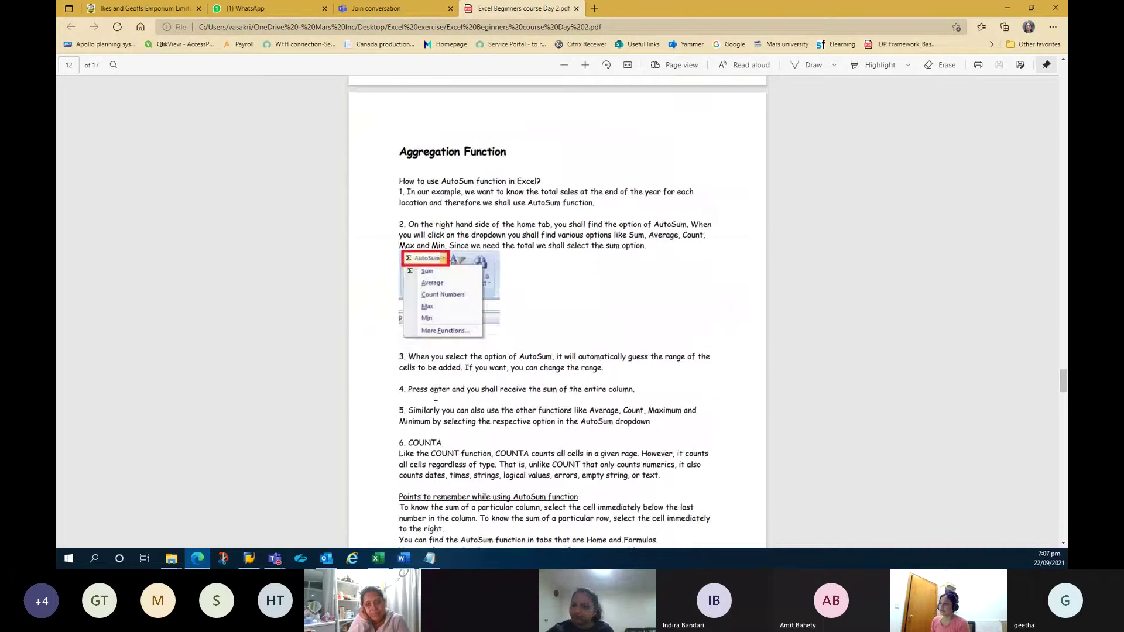
scroll(435, 397, "down", 3)
scroll(467, 176, "down", 5)
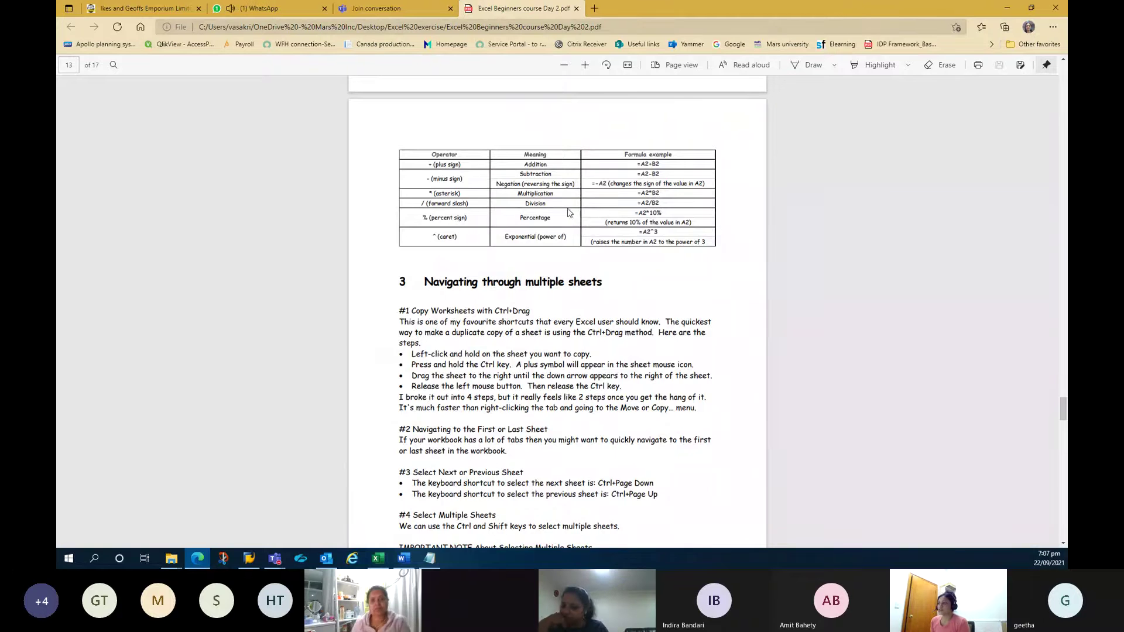
scroll(568, 212, "down", 5)
scroll(568, 213, "down", 5)
scroll(568, 212, "down", 5)
scroll(568, 213, "down", 5)
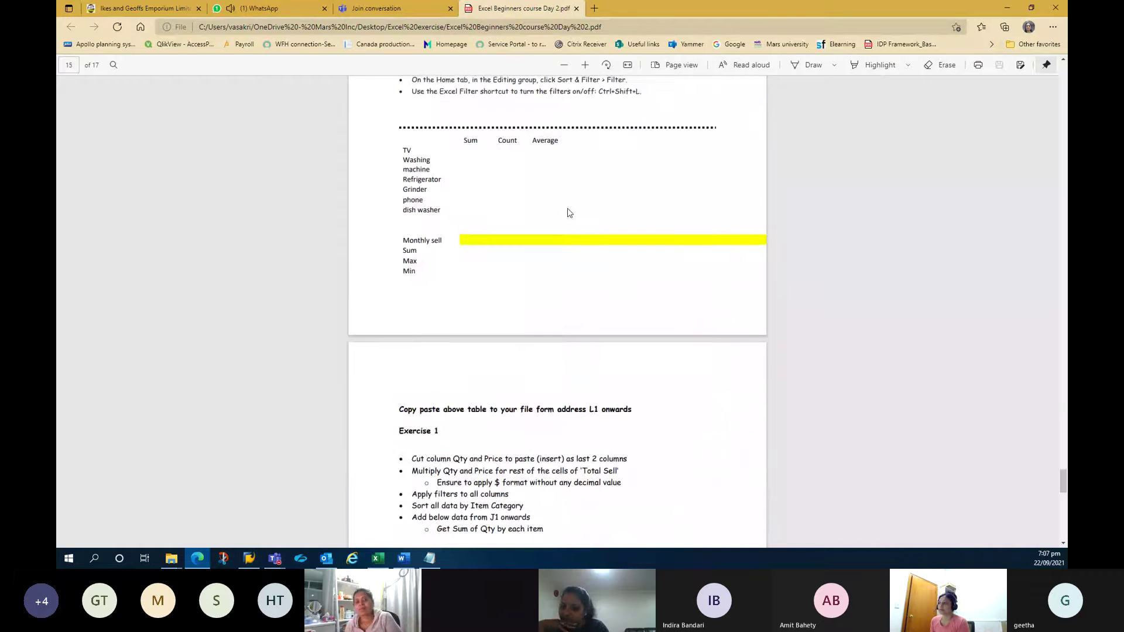
scroll(568, 212, "down", 2)
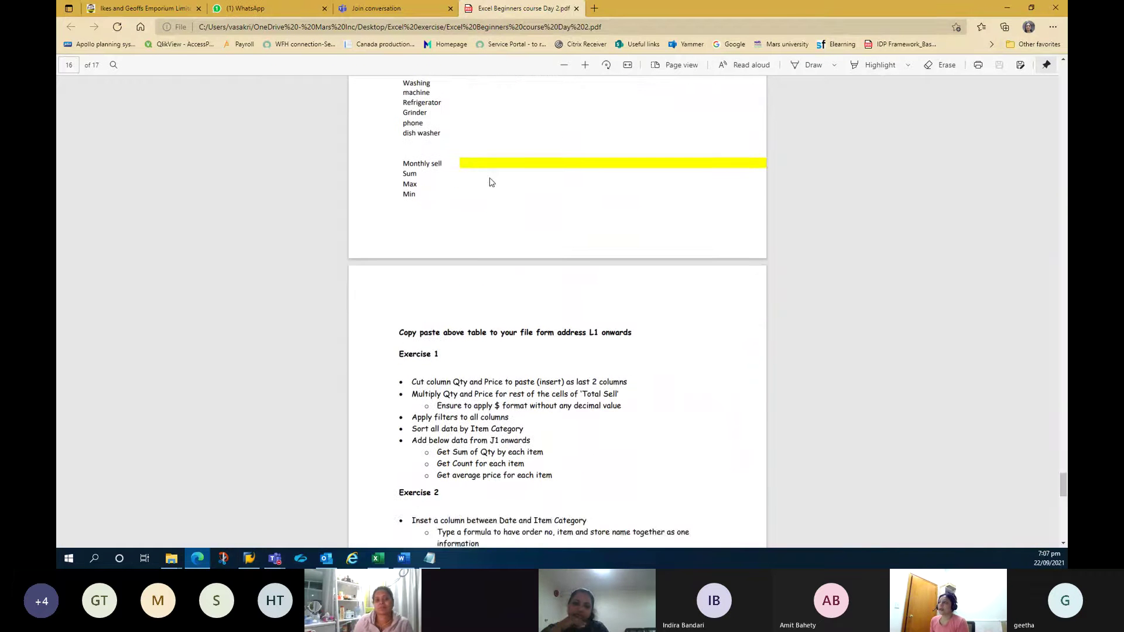
scroll(491, 182, "up", 4)
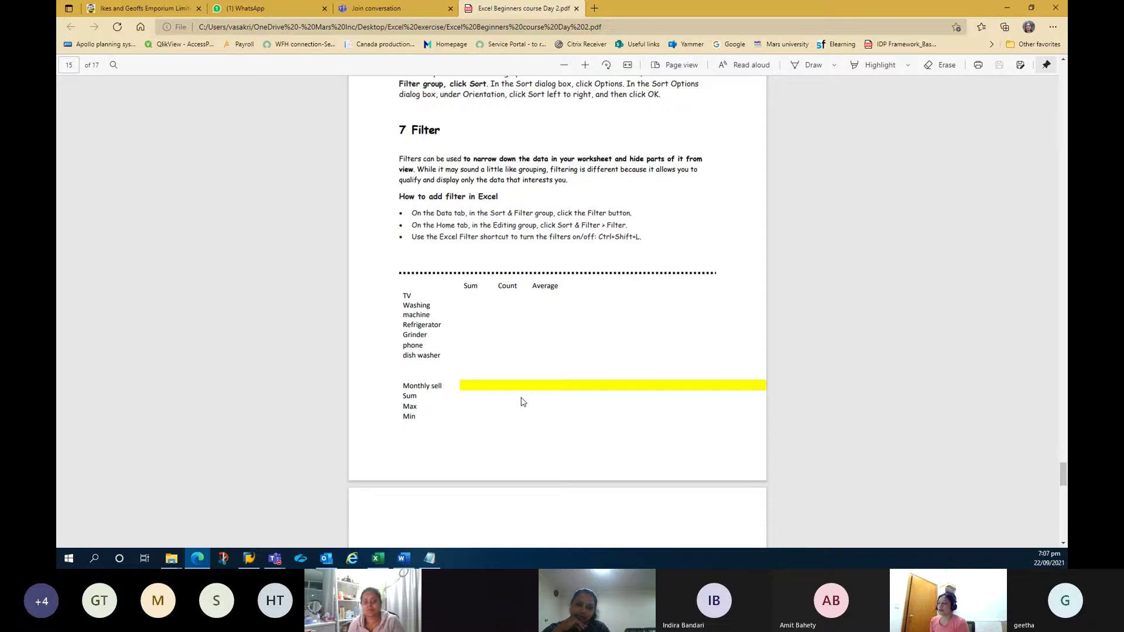
scroll(517, 401, "down", 2)
Highlight the summary table's item list and the first two Exercise 1 bullets, then return to Excel
scroll(518, 400, "down", 1)
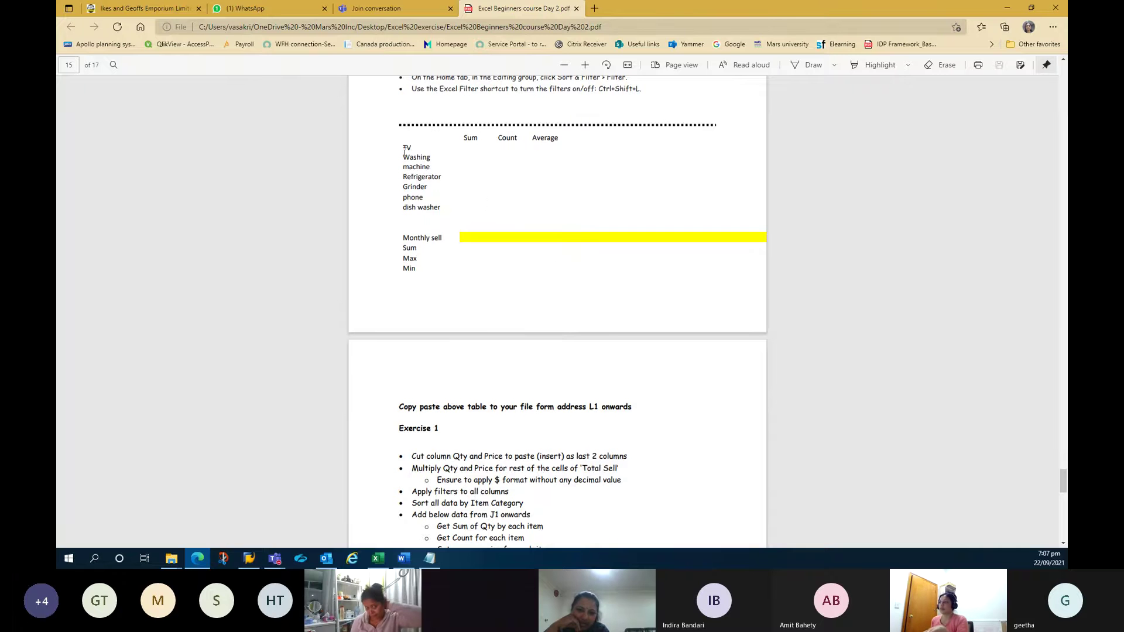
left_click_drag(404, 151, 614, 278)
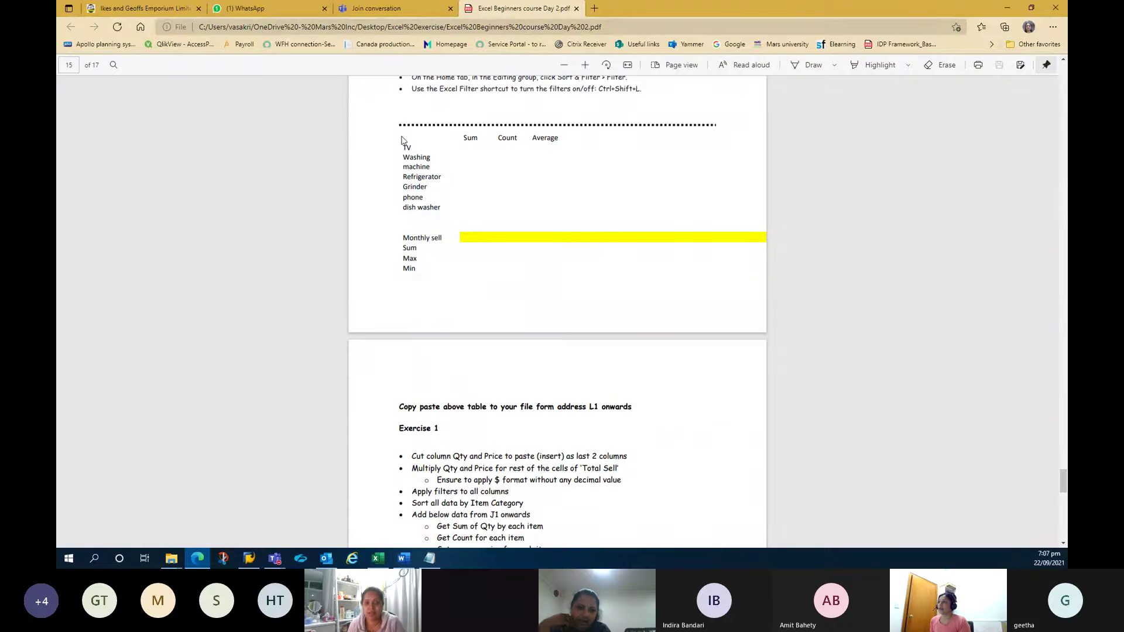
scroll(406, 140, "down", 2)
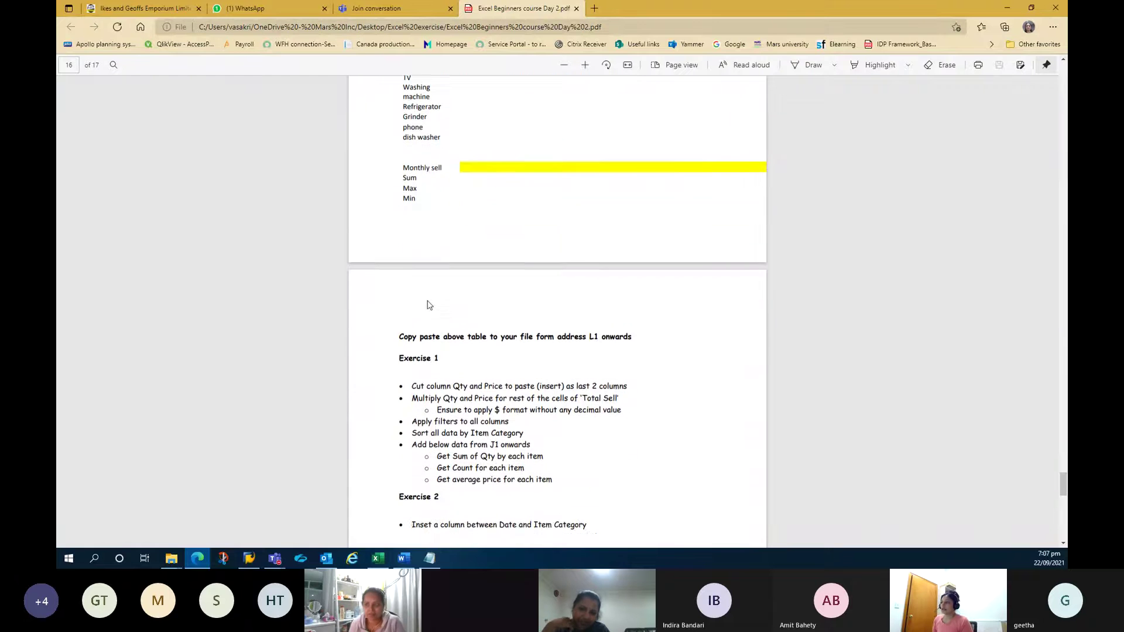
left_click_drag(412, 384, 565, 395)
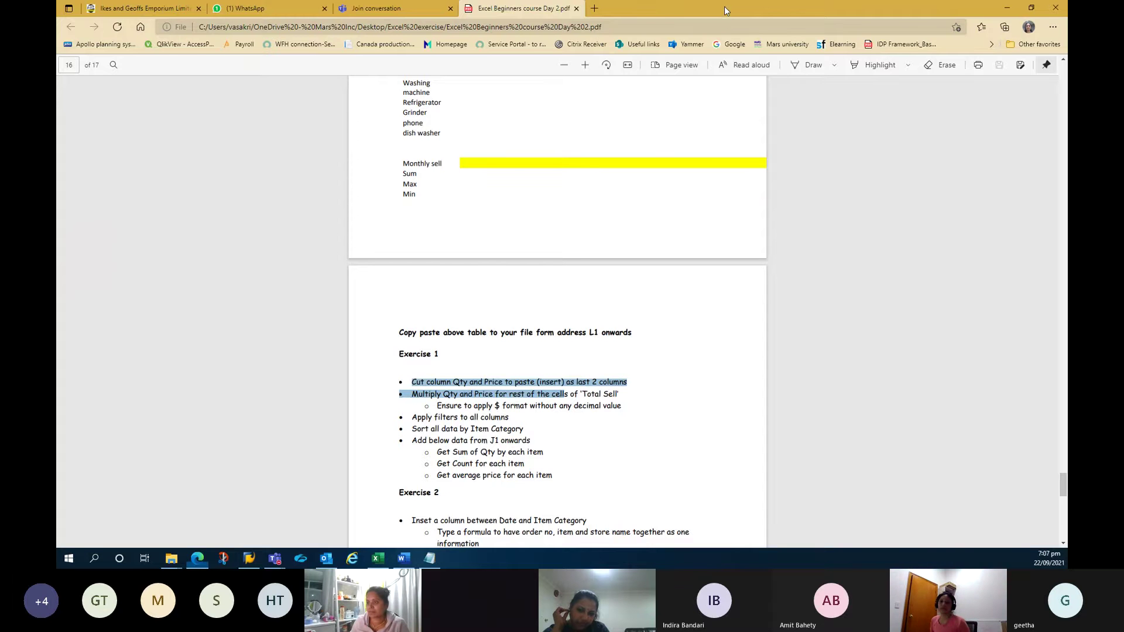
key("alt+Tab")
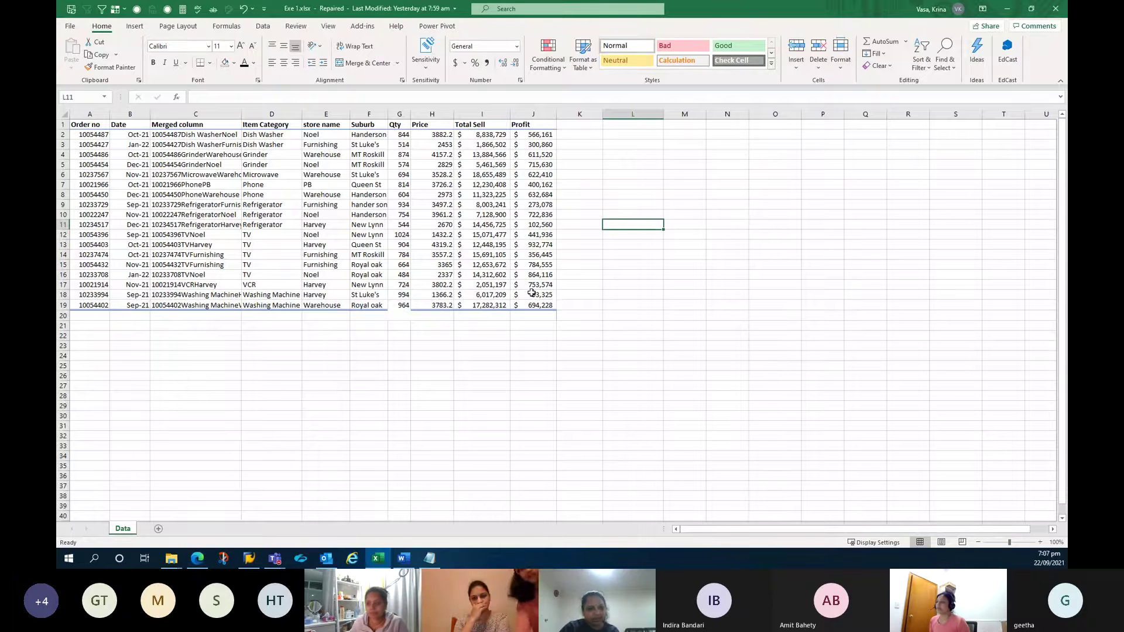
Clear the contents of the Total Sell and Profit columns
left_click(499, 114)
left_click(519, 114)
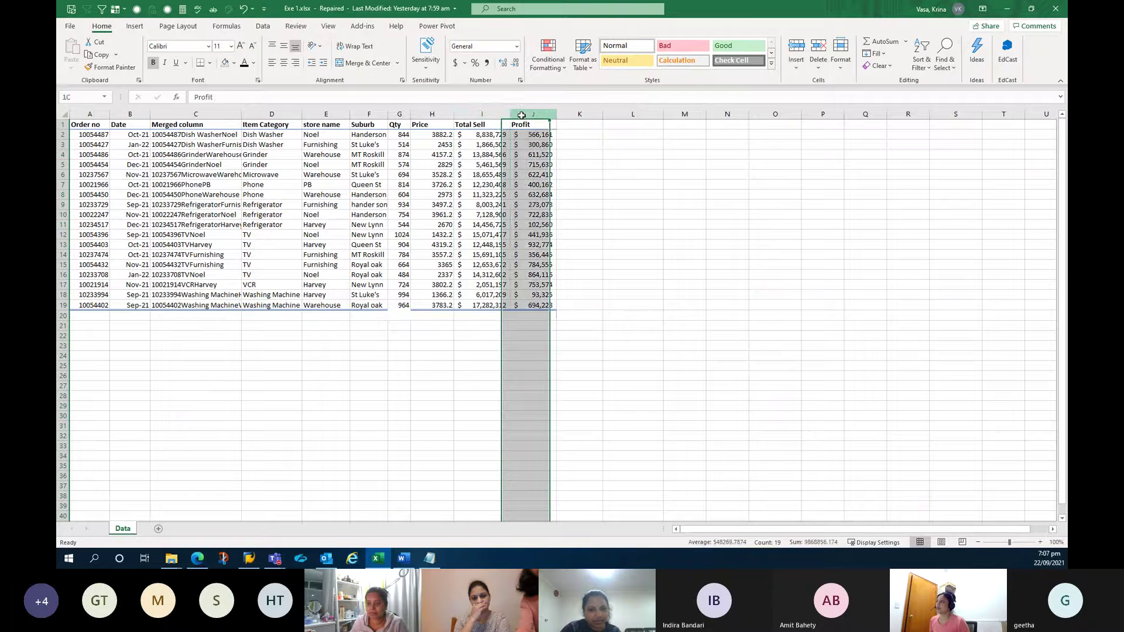
key("Delete")
left_click(486, 115)
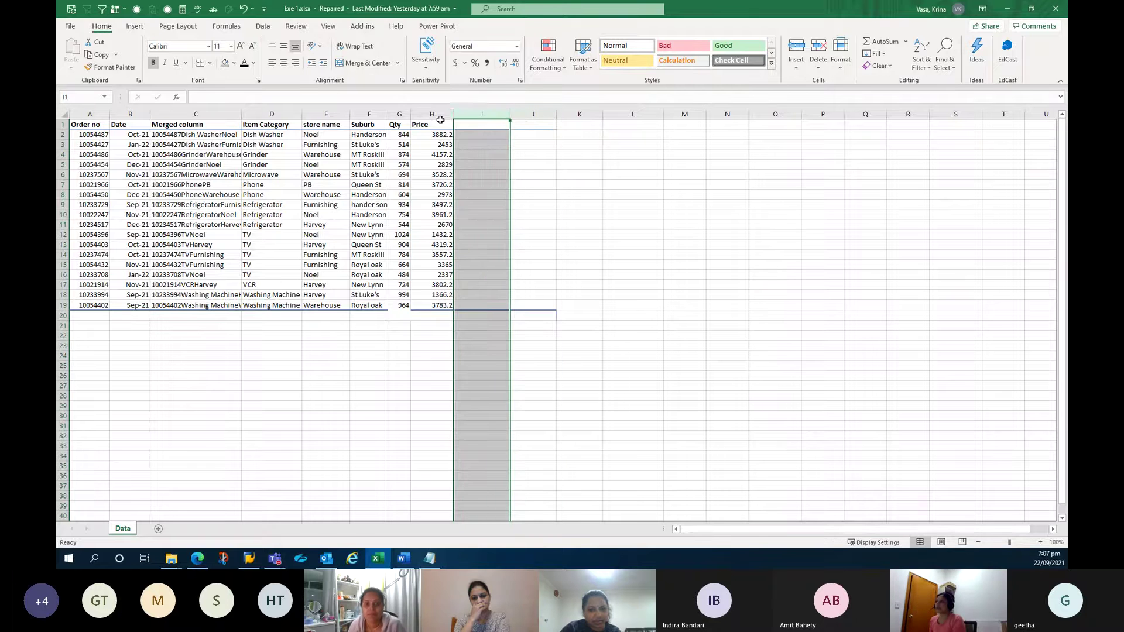
key("Delete")
Move the Qty and Price columns to C:D, right after Date
left_click_drag(432, 114, 395, 115)
key("ctrl+c")
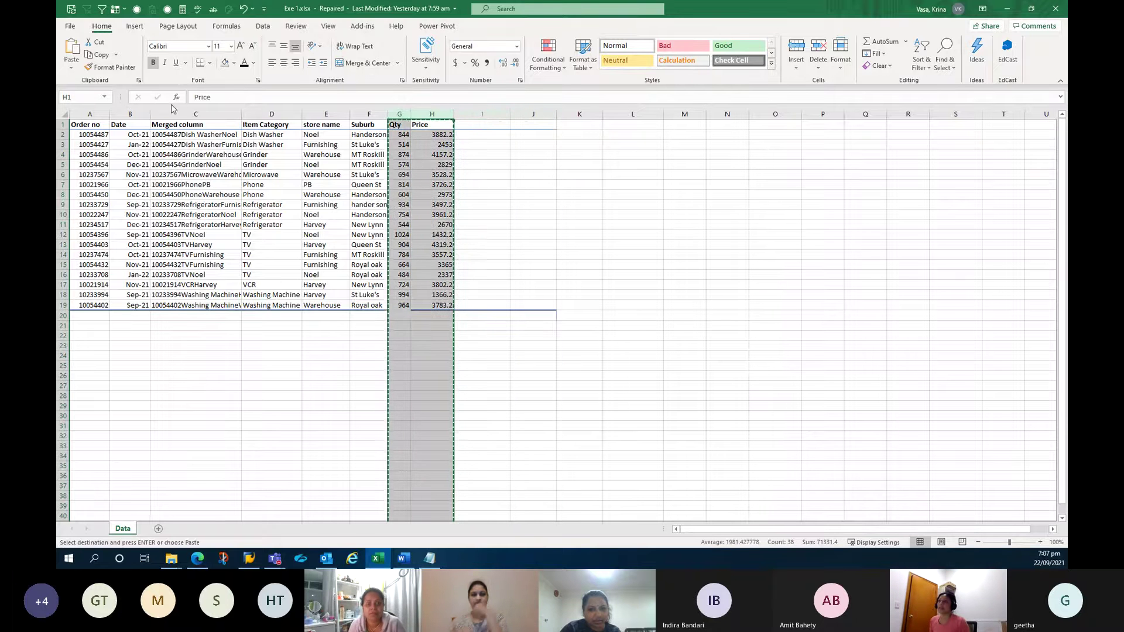
left_click(196, 114)
right_click(175, 117)
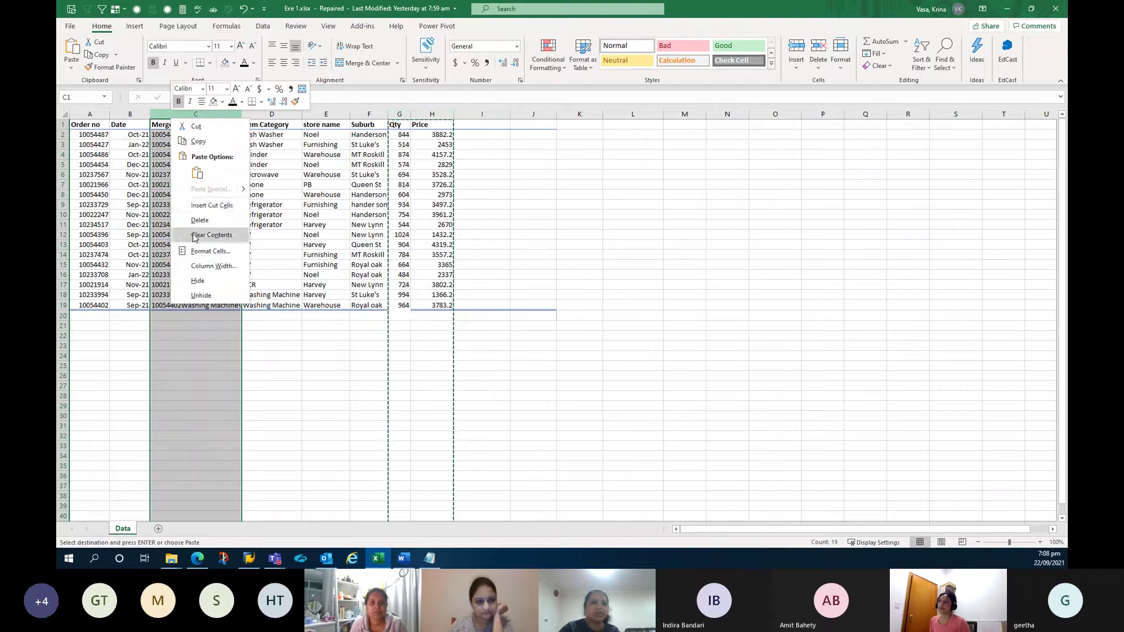
left_click(211, 206)
Format the Date column as Short Date, e.g. 17/10/2021
left_click(134, 125)
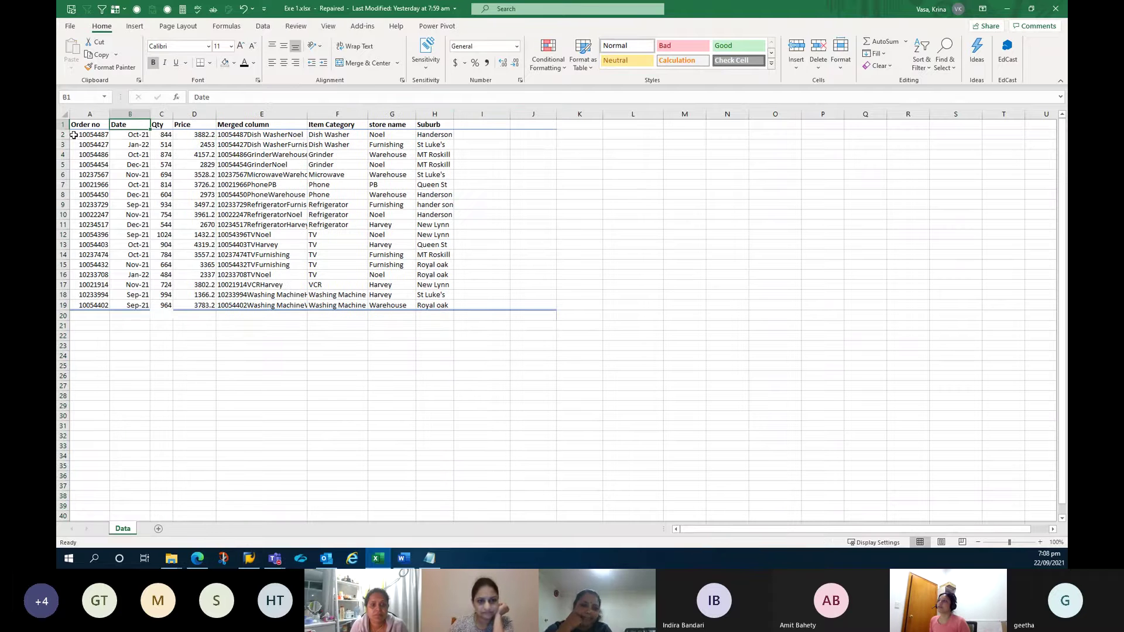
key("ctrl+space")
left_click(517, 47)
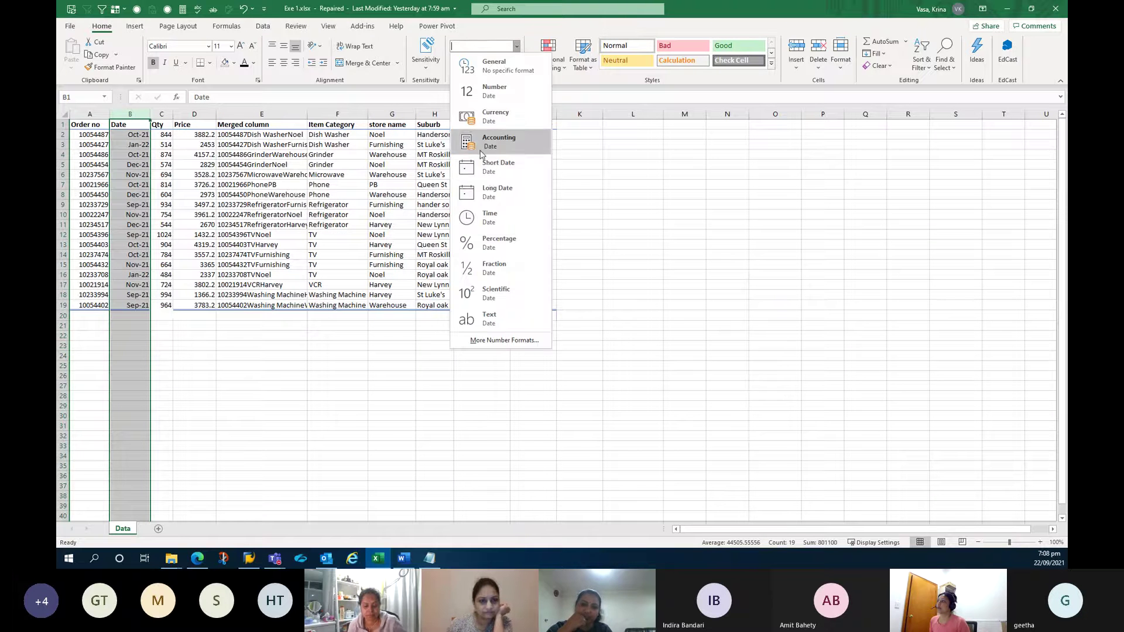
left_click(492, 168)
left_click(619, 208)
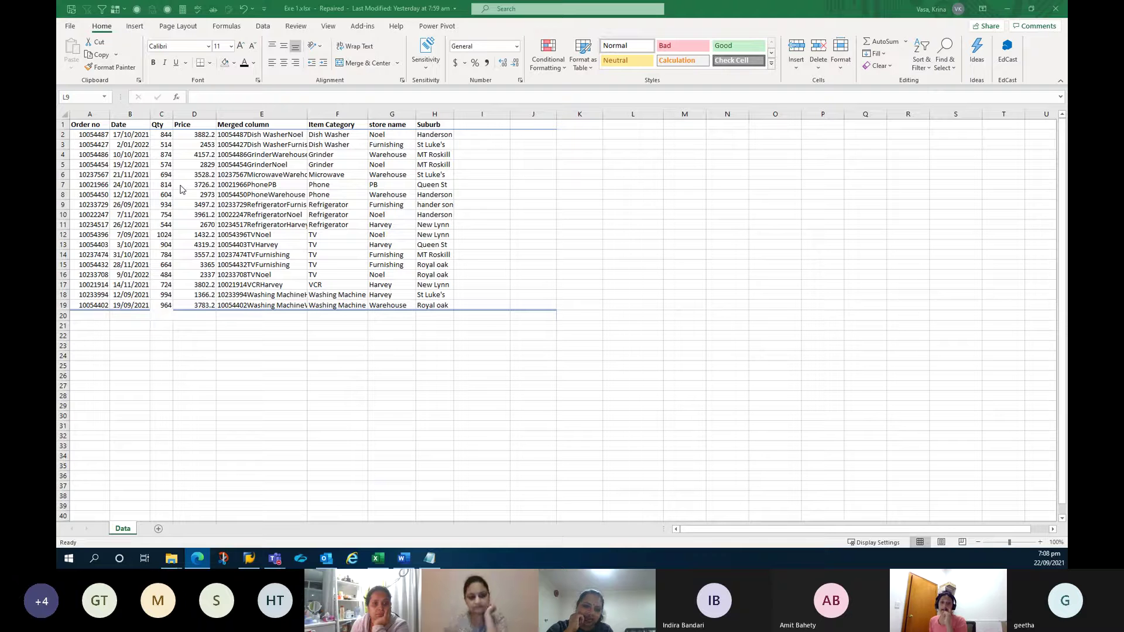
Move Qty and Price from C:D back to columns G:H after Suburb, undoing a stray paste
left_click_drag(162, 114, 183, 112)
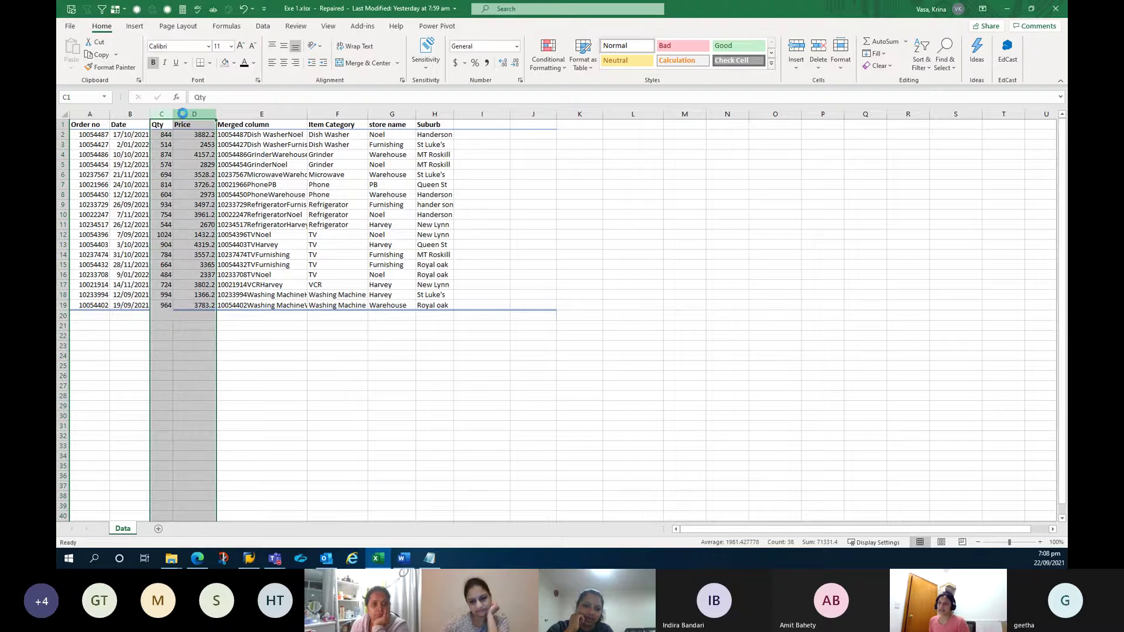
key("ctrl+c")
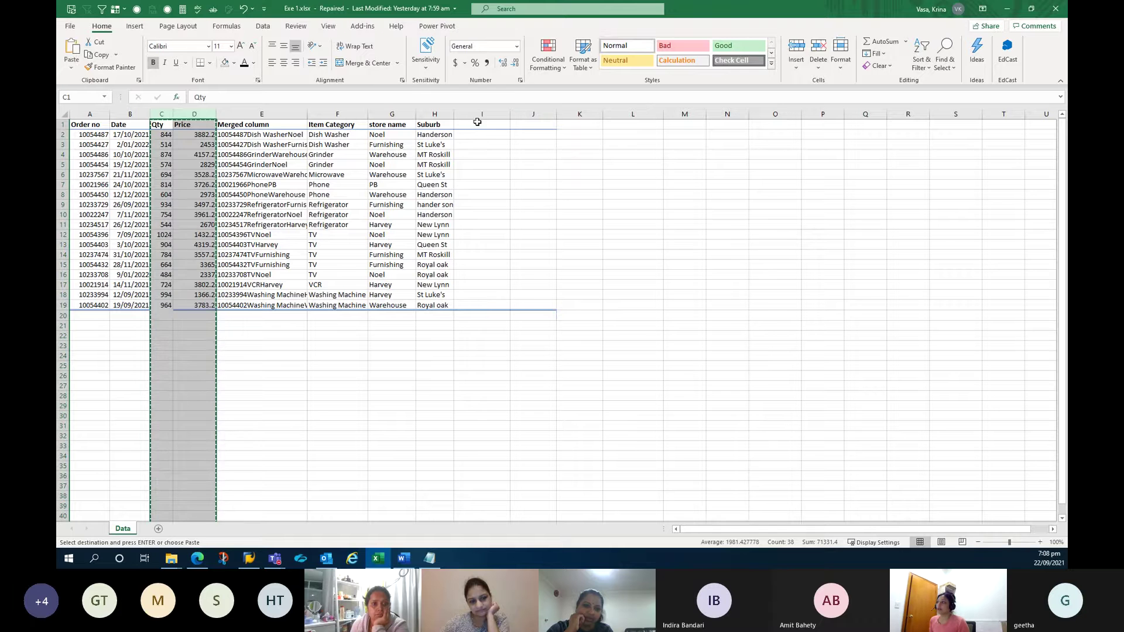
left_click(477, 117)
key("Return")
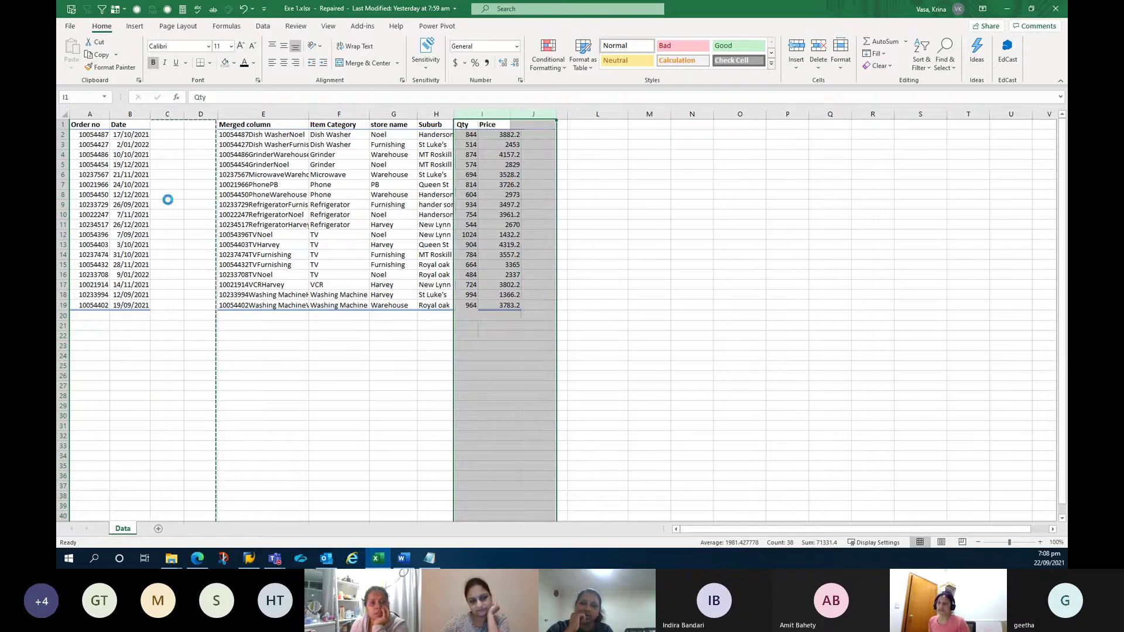
key("ctrl+z")
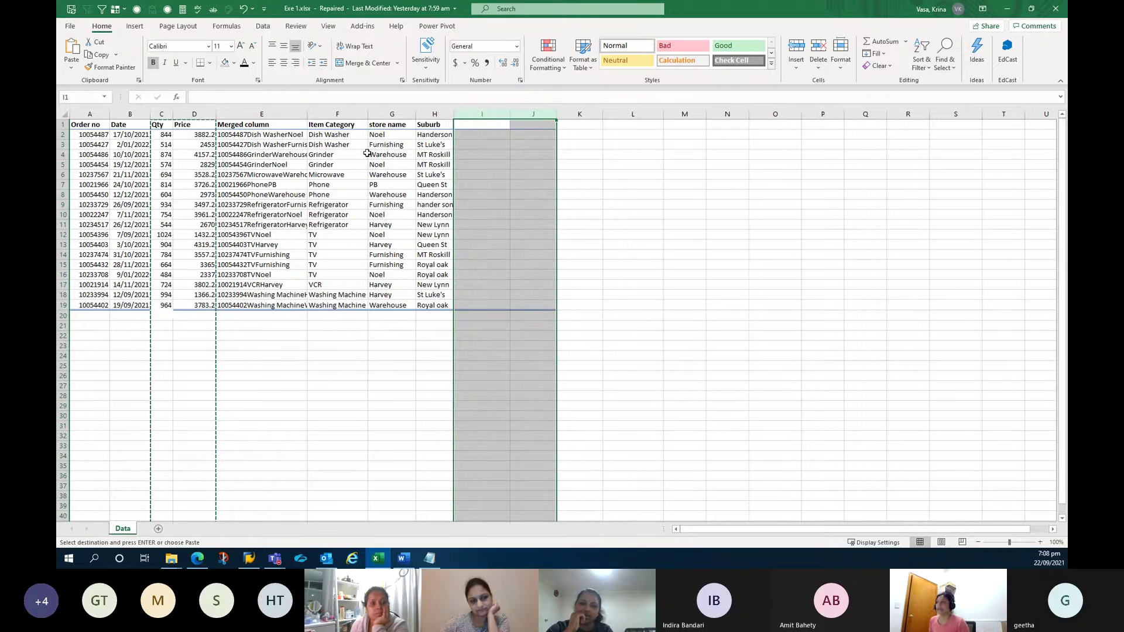
left_click(162, 115)
left_click_drag(163, 118, 194, 114)
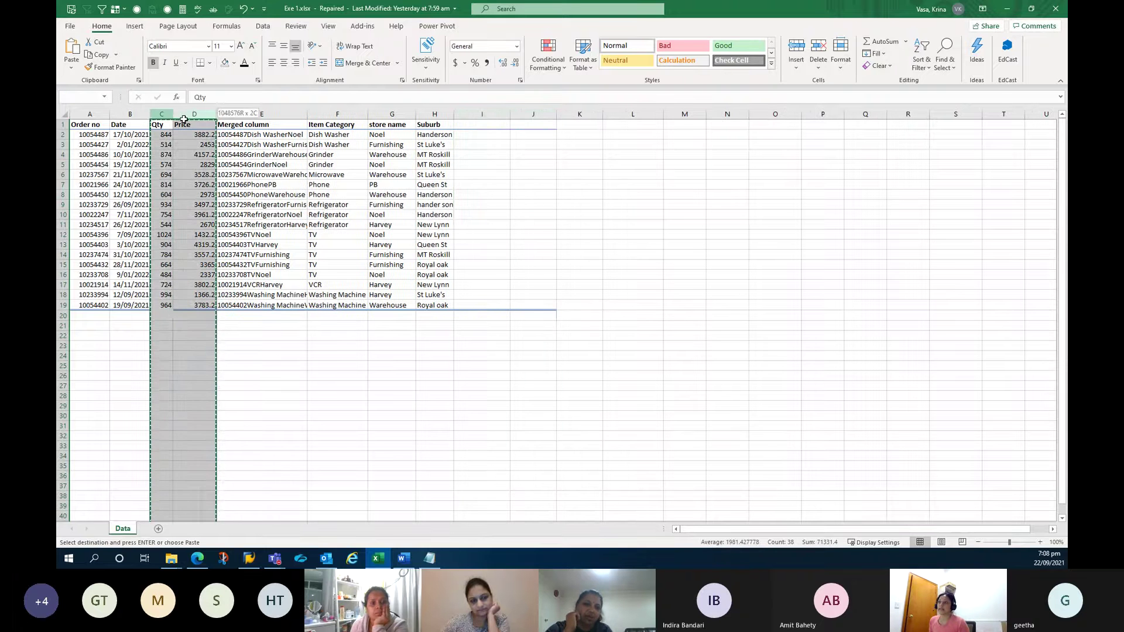
right_click(478, 114)
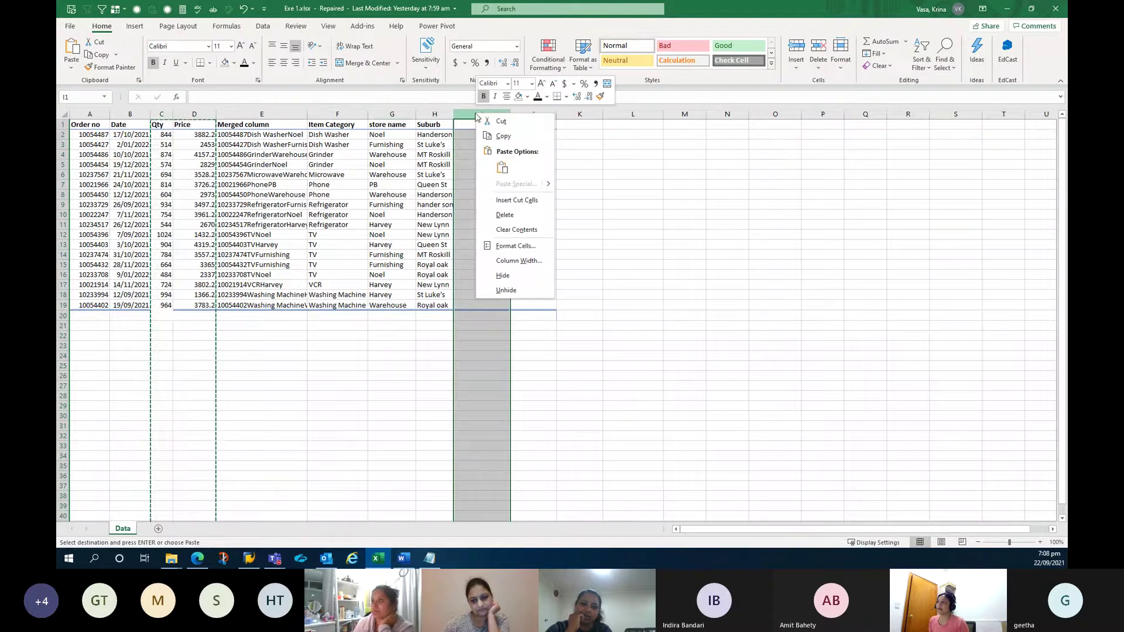
left_click(506, 200)
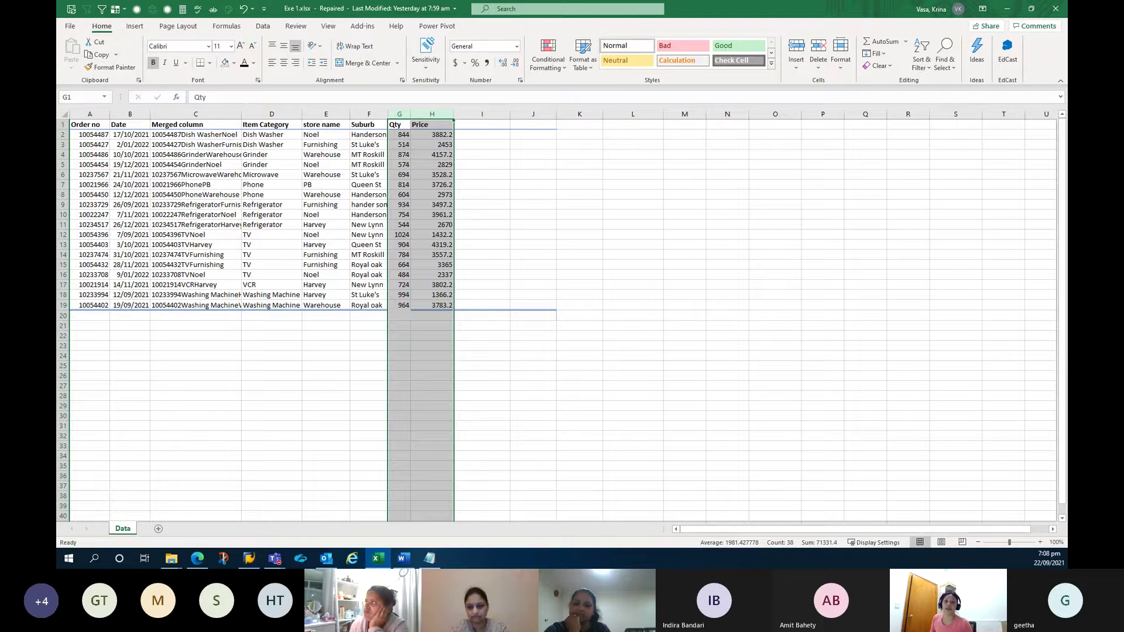
Check the PDF instruction about moving Qty and Price, then return to the Excel workbook
key("alt+Tab")
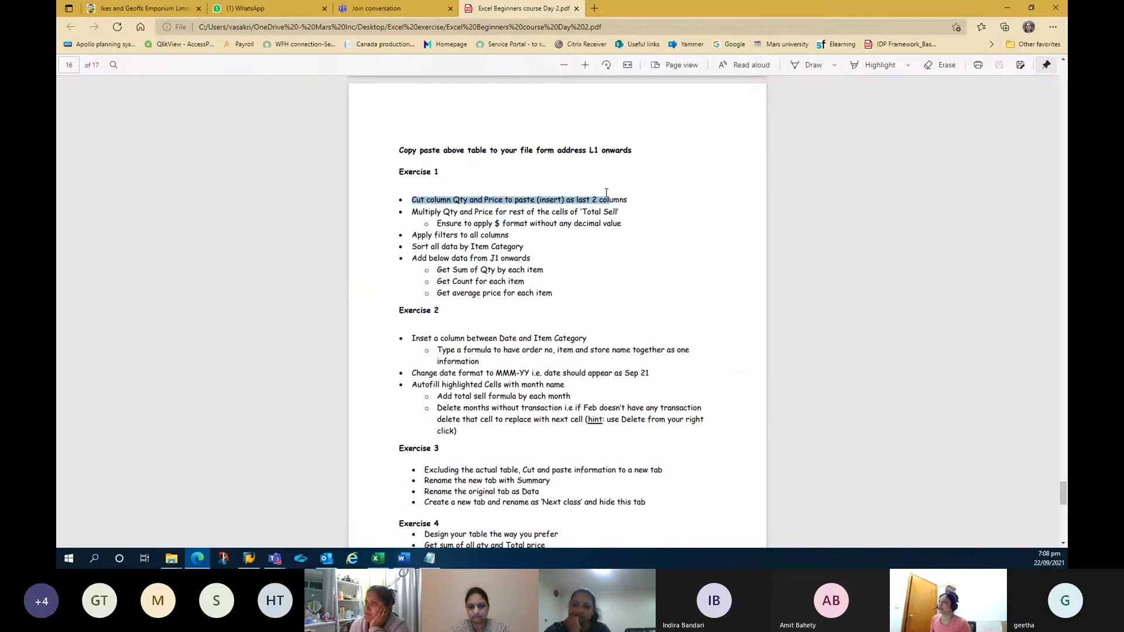
left_click_drag(545, 189, 607, 197)
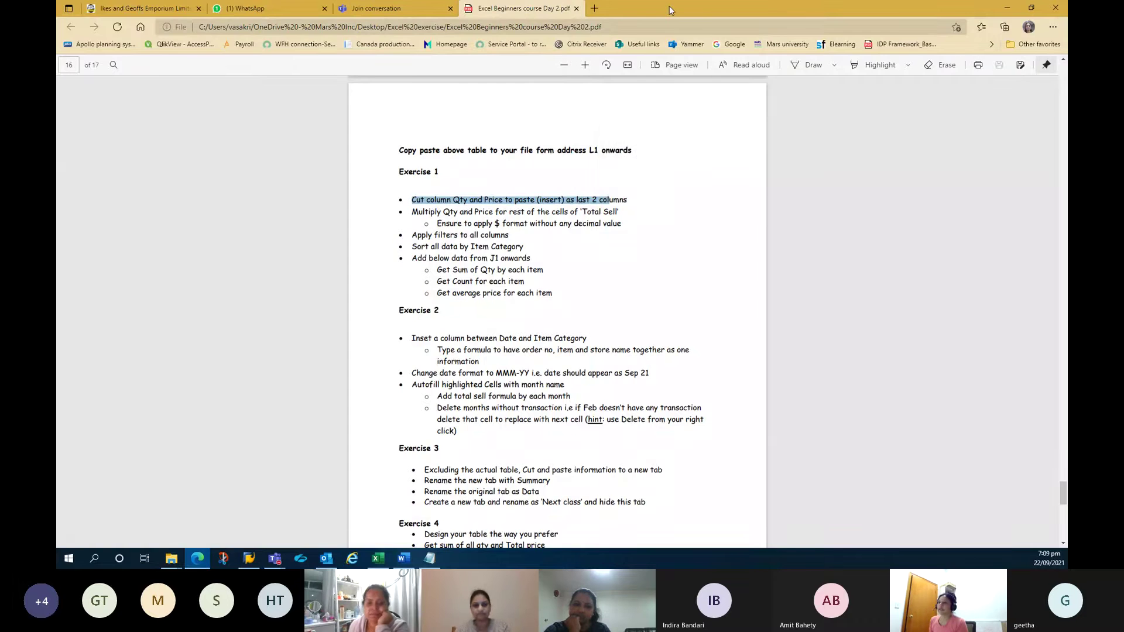
key("alt+Tab")
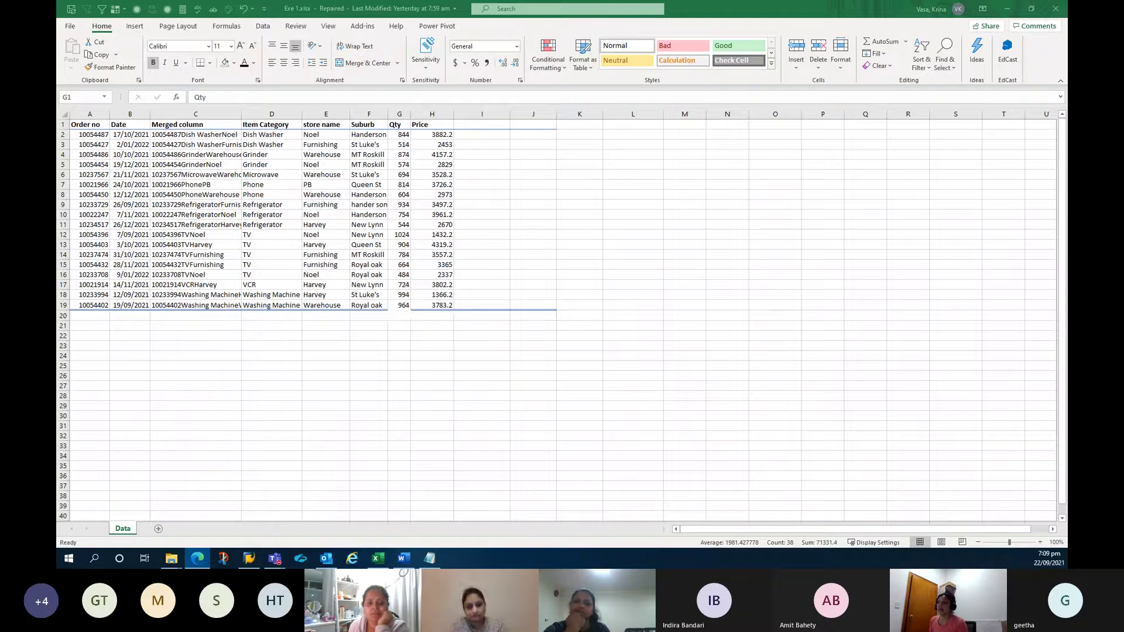
Add the heading 'Total Sell' in cell I1
key("ctrl+space")
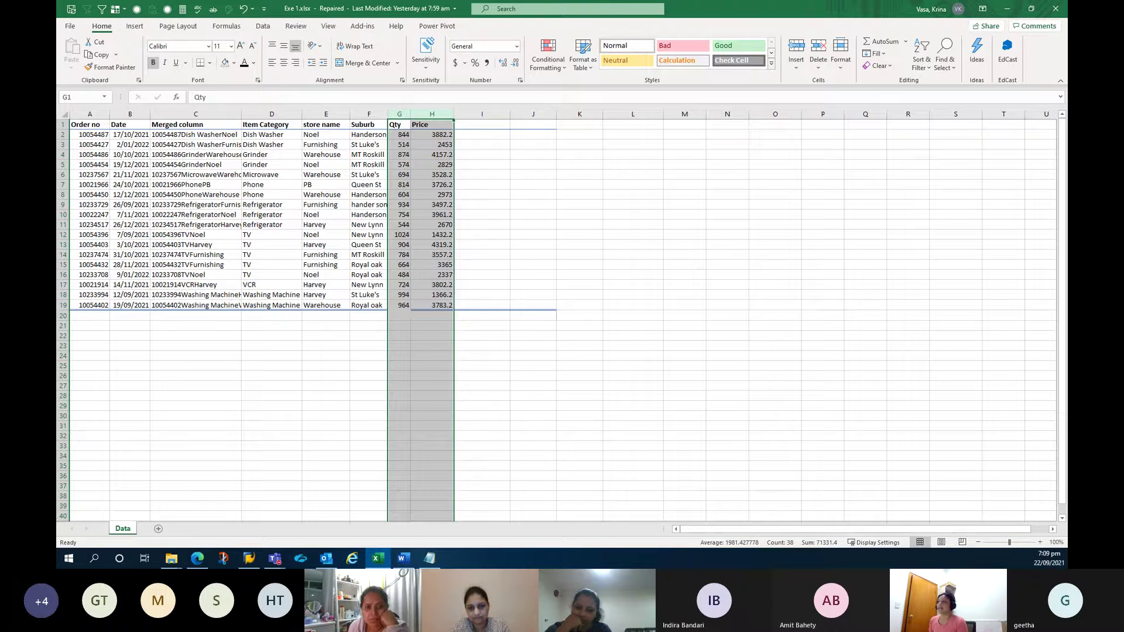
left_click(478, 114)
left_click(478, 123)
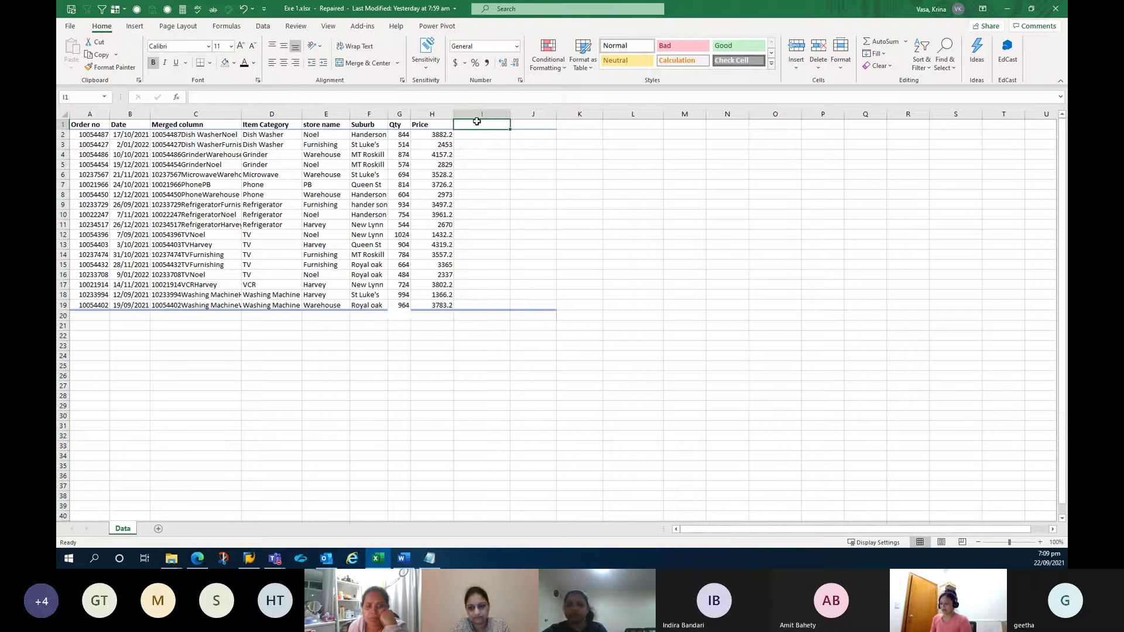
type("Total Sell")
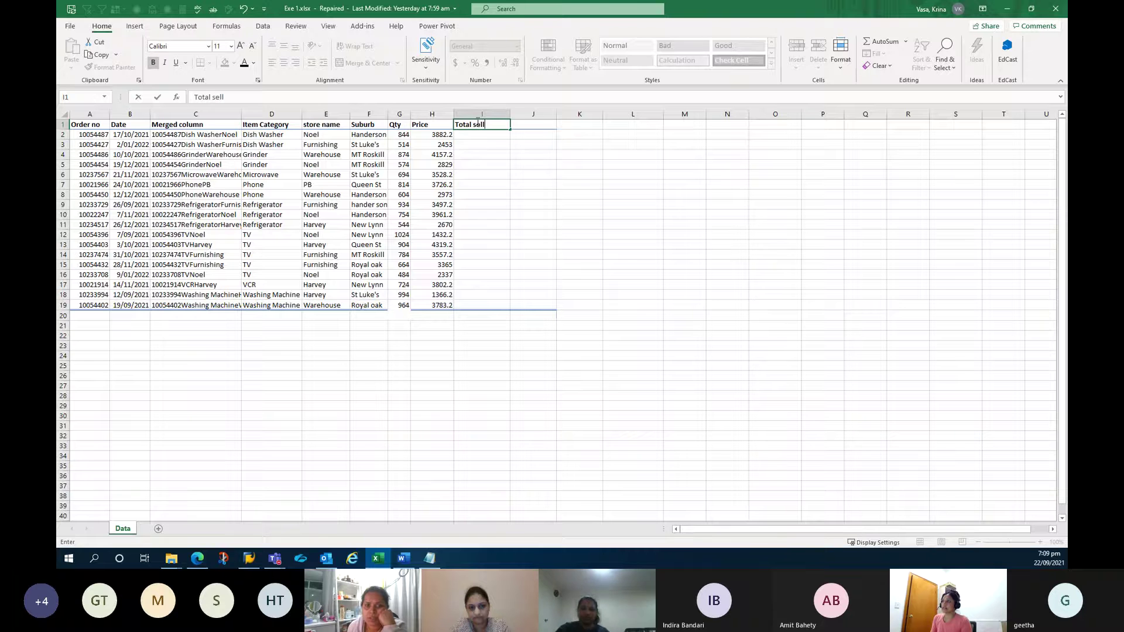
key("Return")
Enter the formula =H2*G2 in I2 to calculate the total sell
type("=")
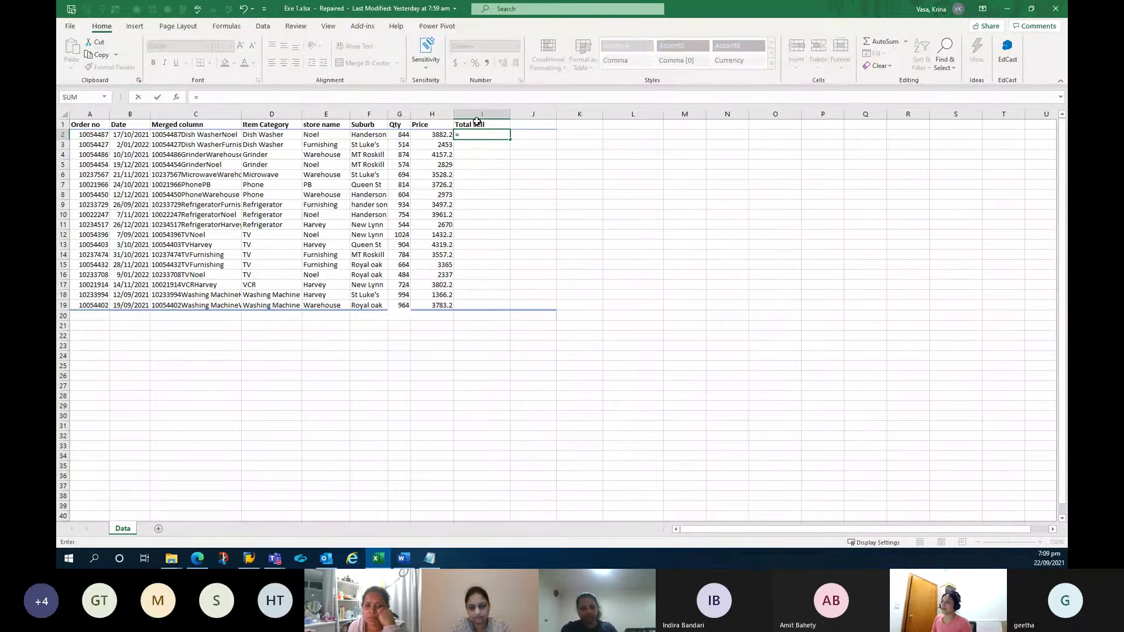
key("Left")
type("*")
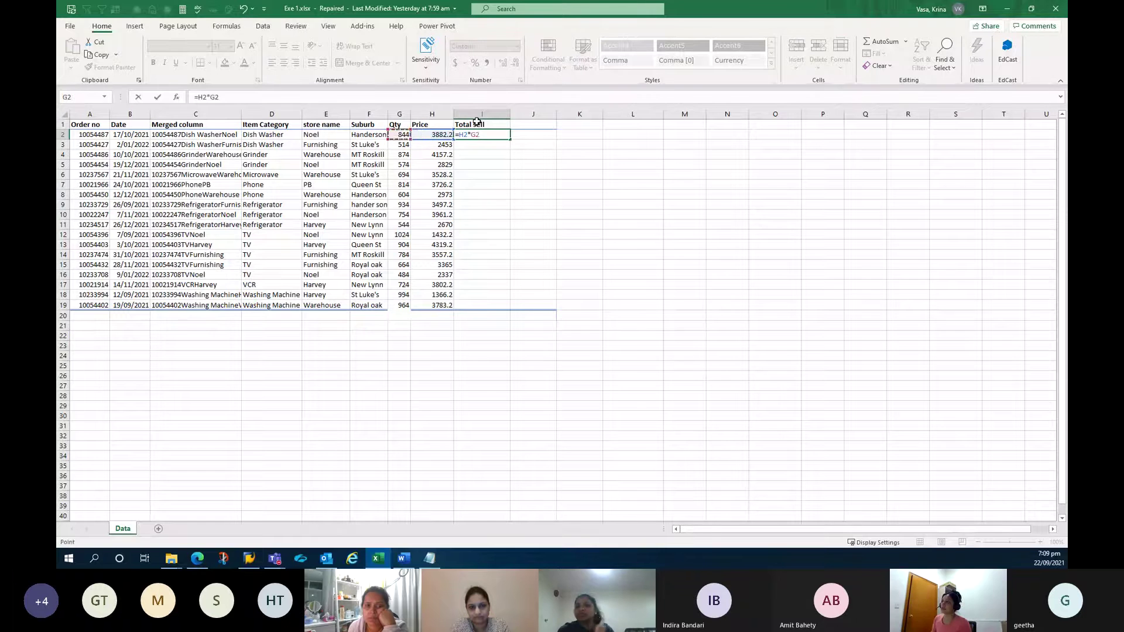
key("Left")
key("Left")
key("Return")
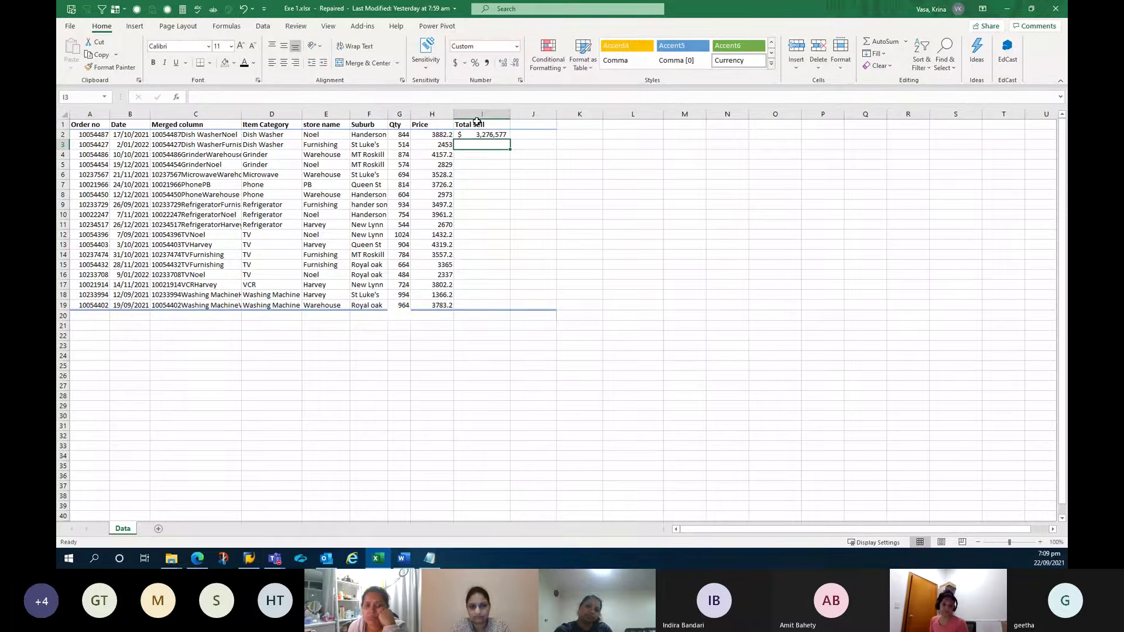
Clear I2 and re-enter =H2*G2, giving $ 3,276,577
left_click(482, 134)
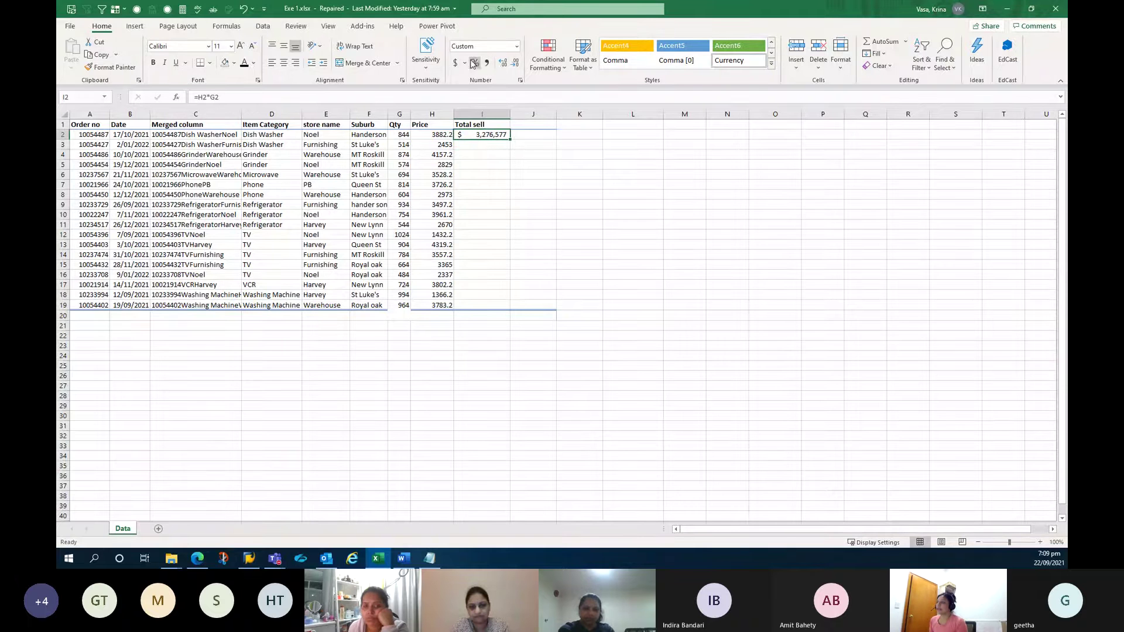
right_click(473, 133)
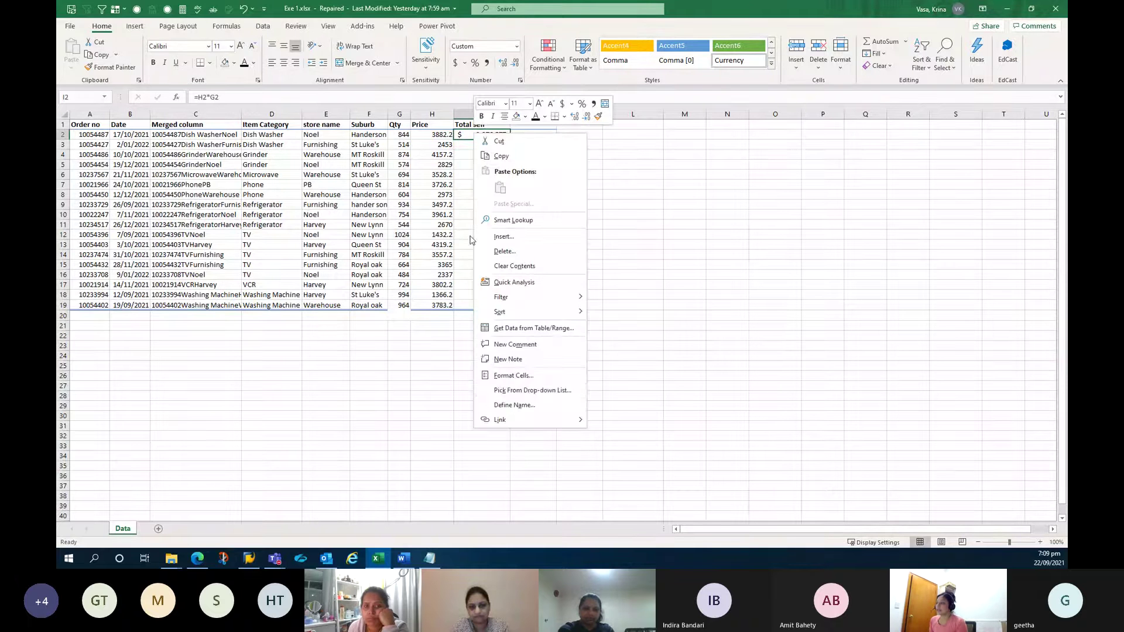
left_click(524, 267)
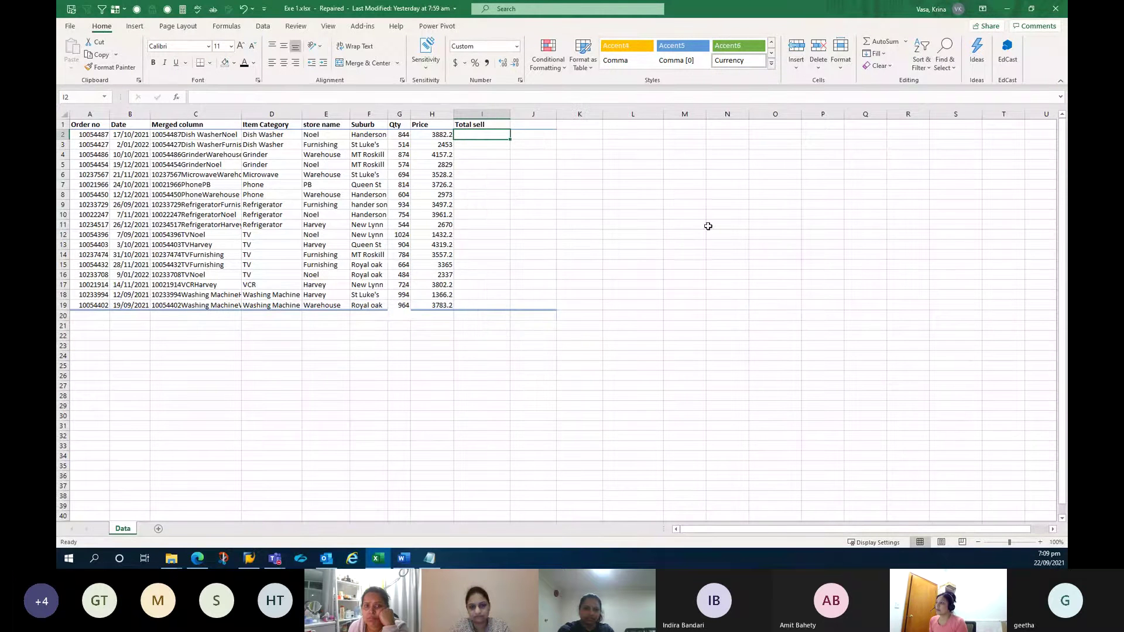
type("=")
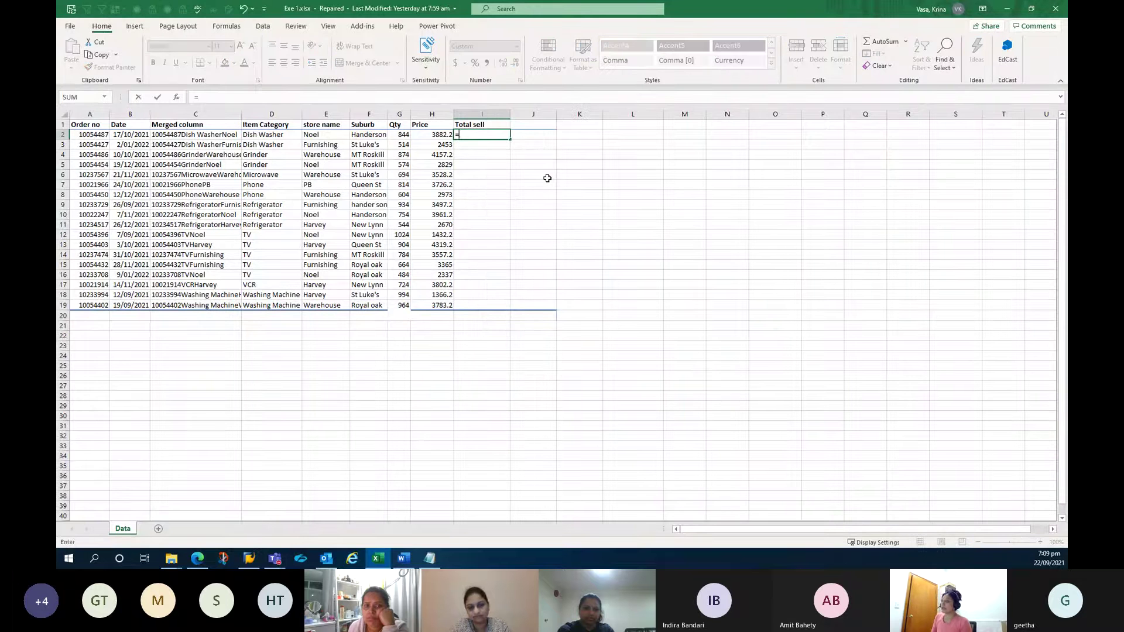
key("Left")
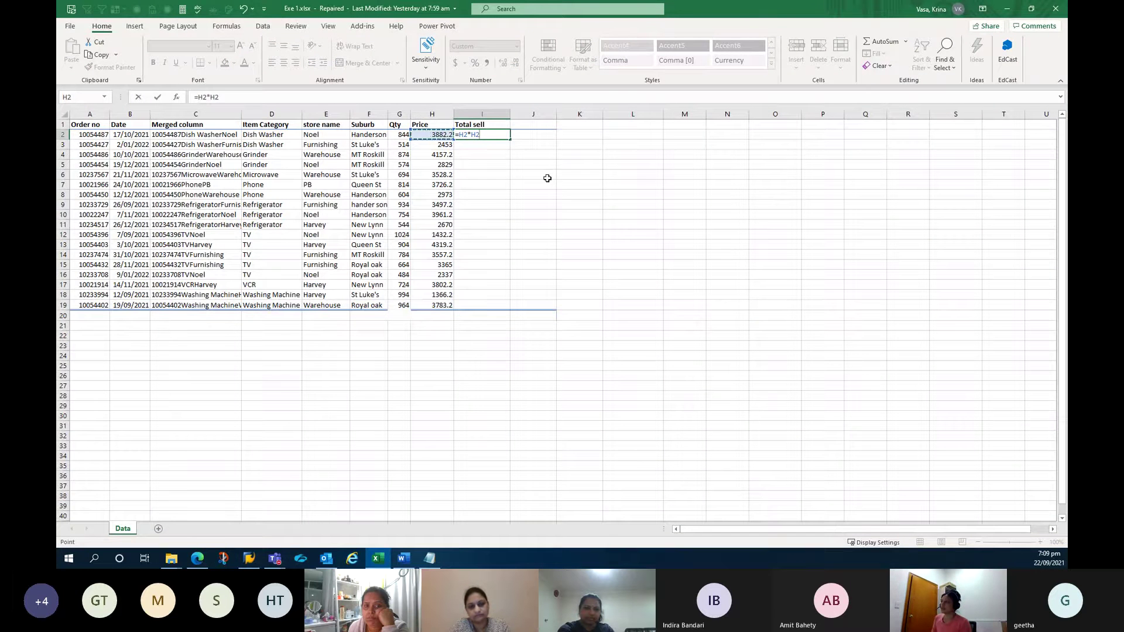
key("Left")
key("Left")
key("Return")
Set I2 to General format and fill the Total sell formula down to I19
key("Up")
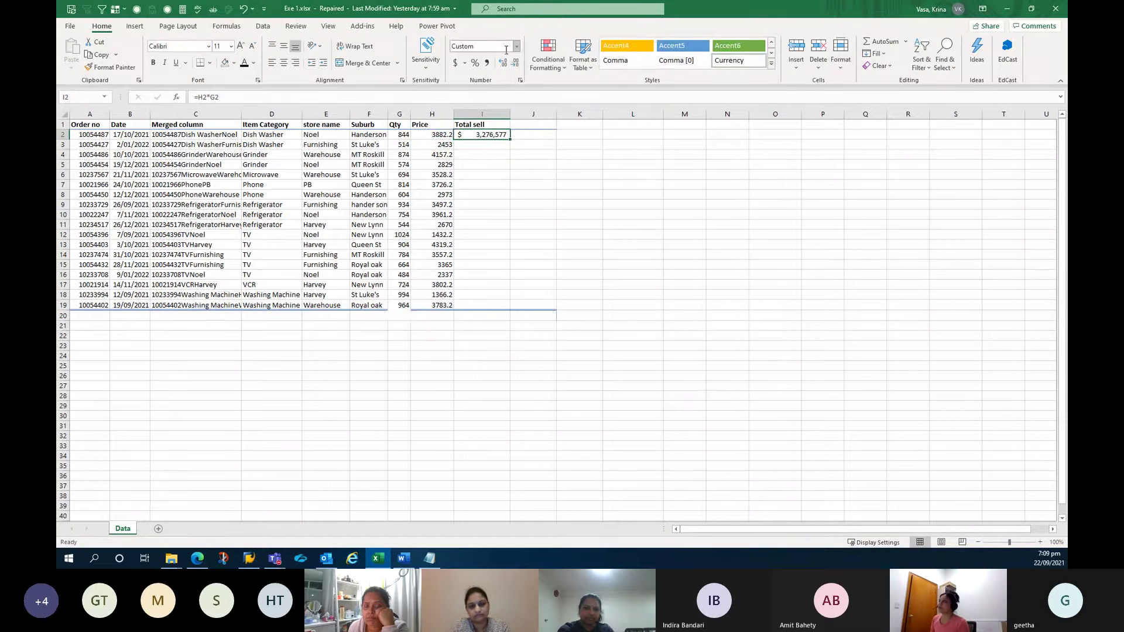
left_click(517, 45)
left_click(498, 65)
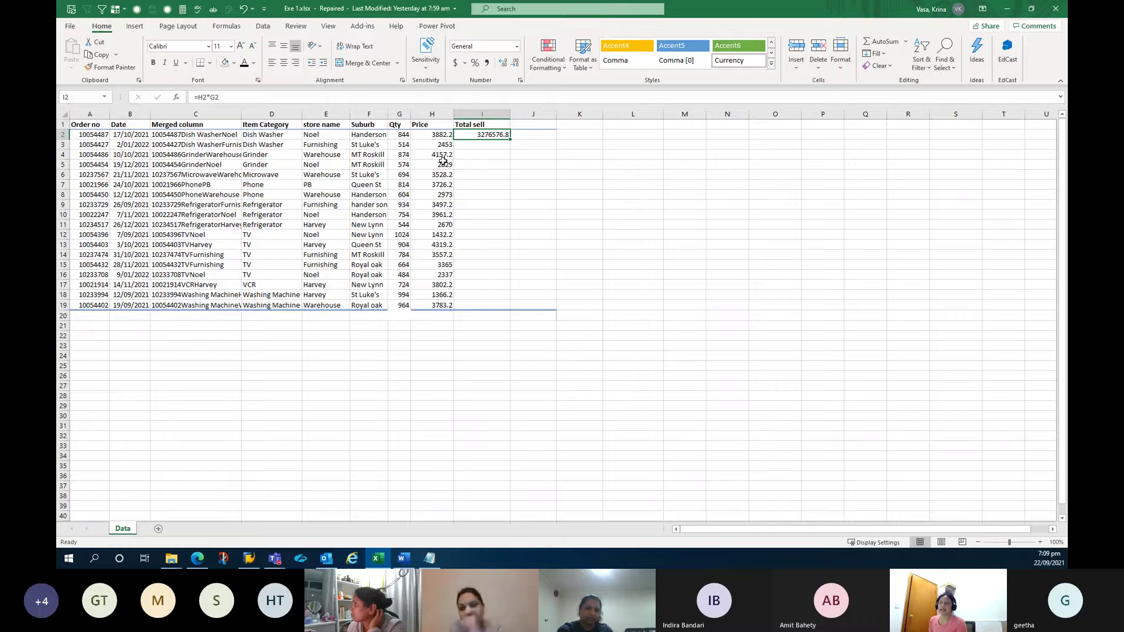
left_click_drag(510, 139, 513, 308)
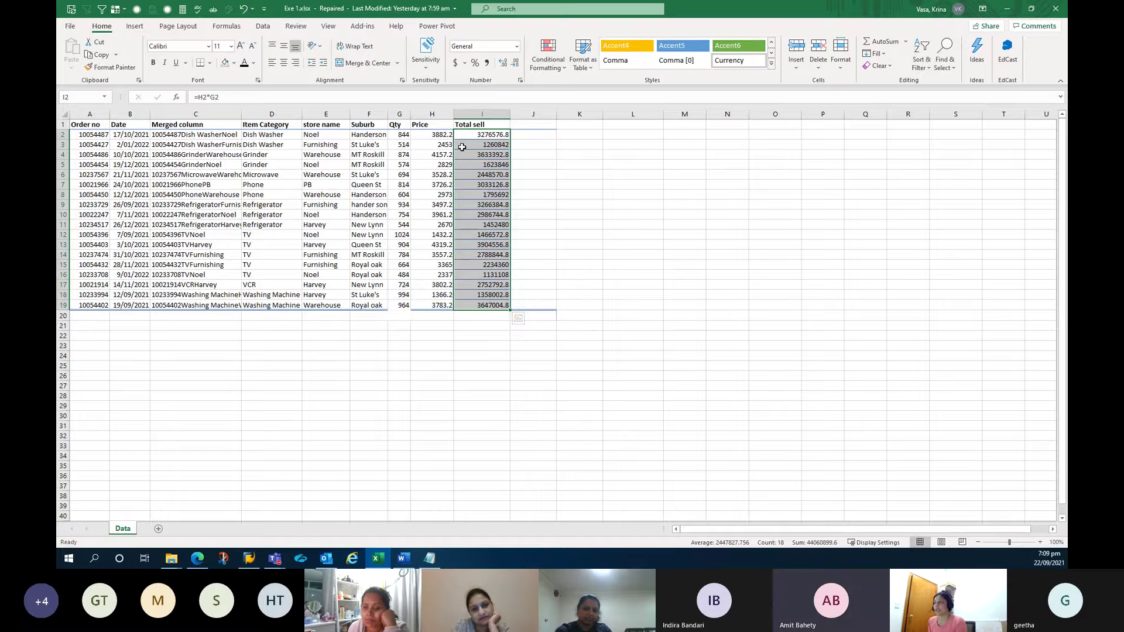
left_click(492, 135)
left_click_drag(510, 139, 516, 308)
left_click(501, 135)
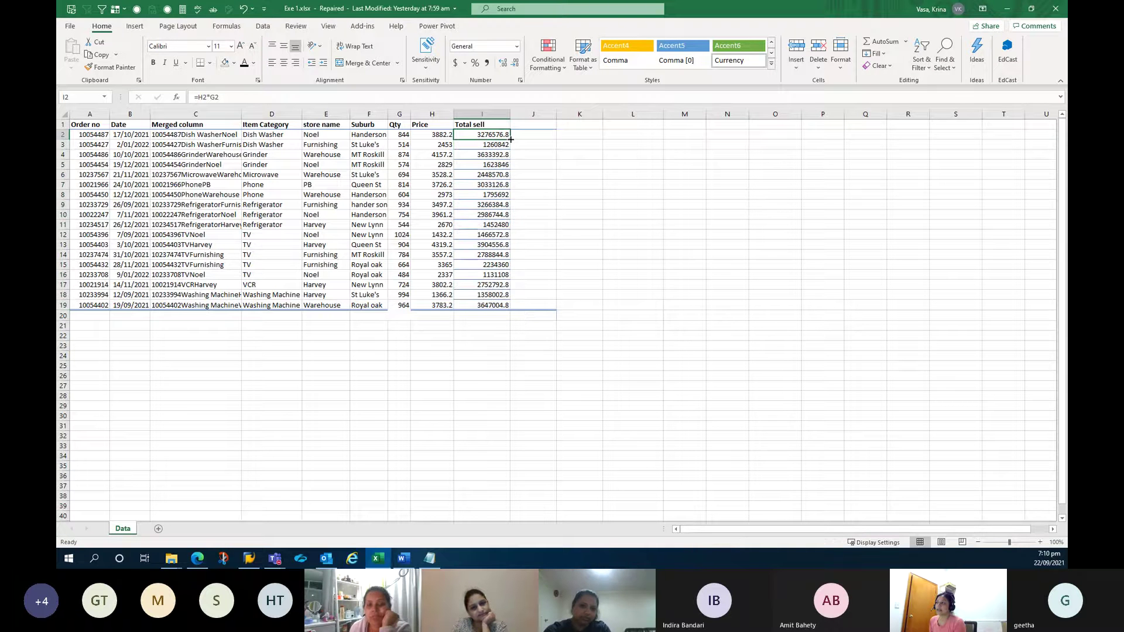
left_click_drag(510, 139, 504, 307)
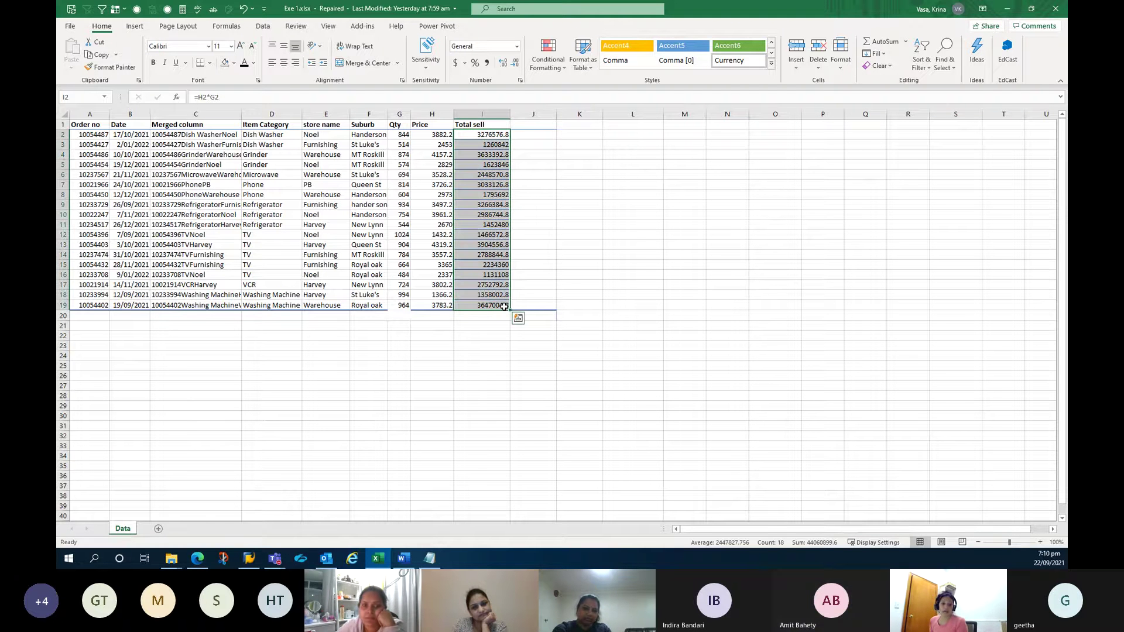
Format I2:I19 as Accounting dollars with no decimal places
left_click(456, 61)
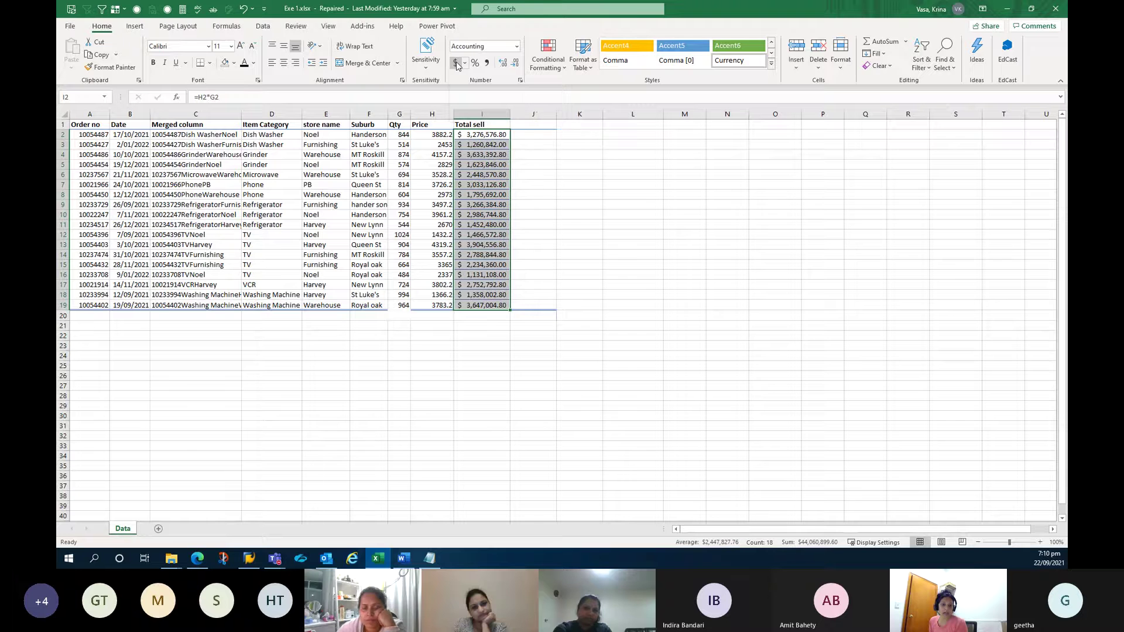
left_click(515, 65)
left_click(515, 66)
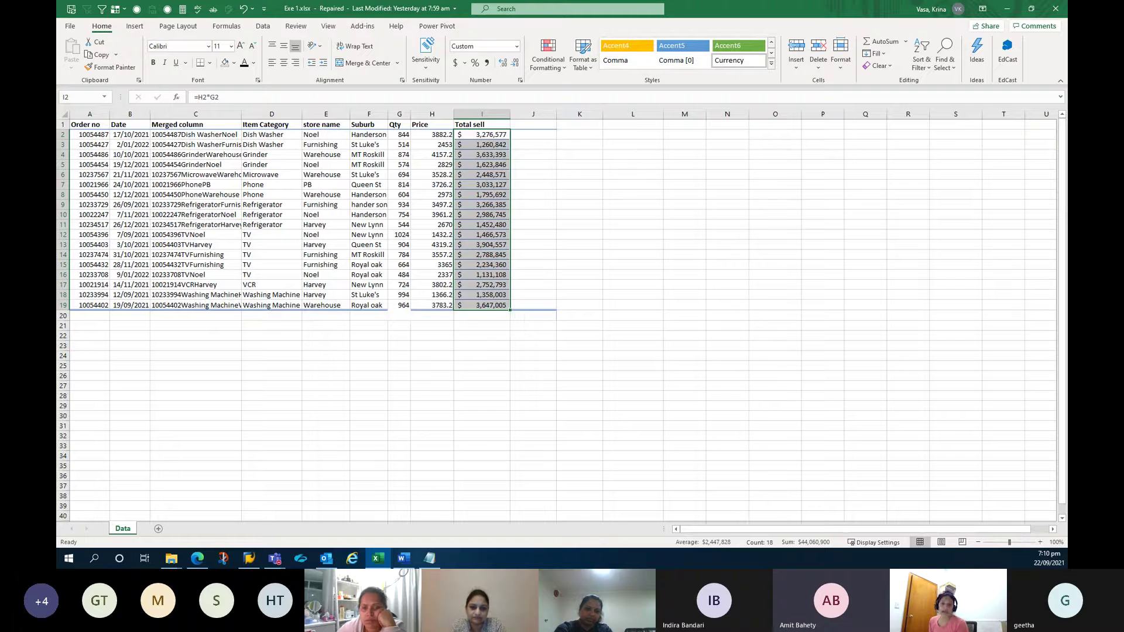
left_click(231, 215)
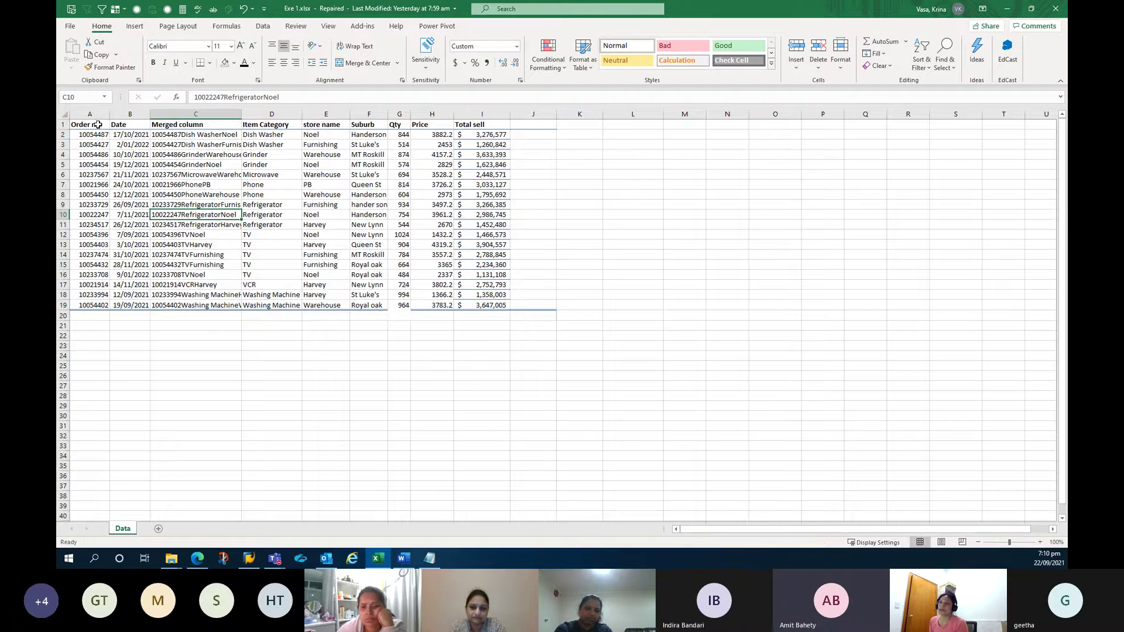
Turn on filter buttons for all headers of the table A1:I19
left_click_drag(93, 124, 481, 314)
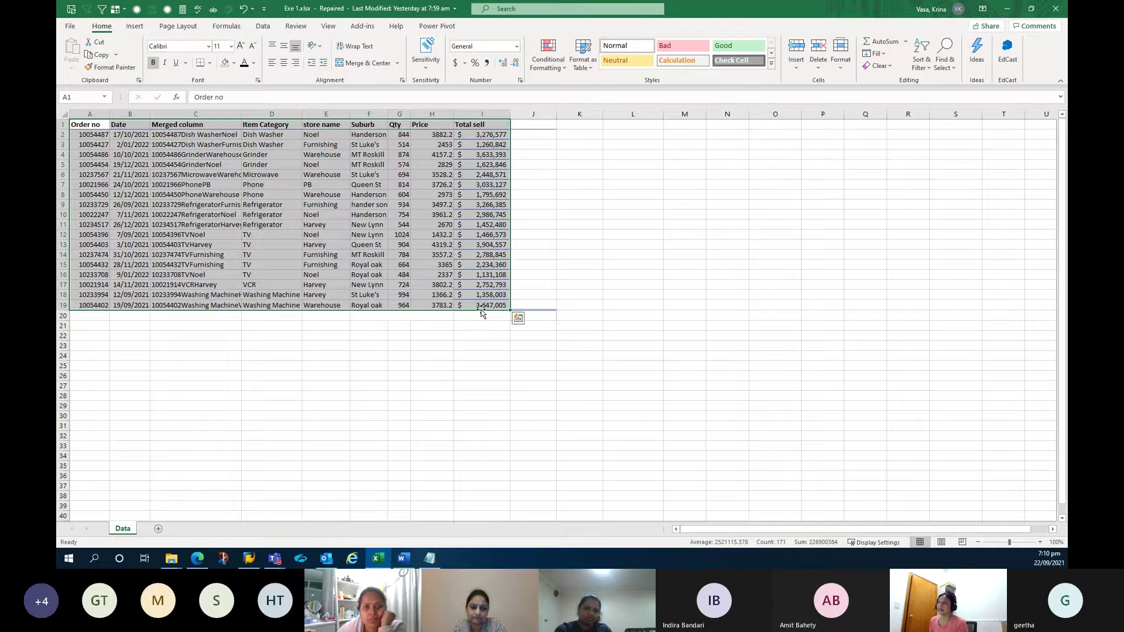
left_click(172, 158)
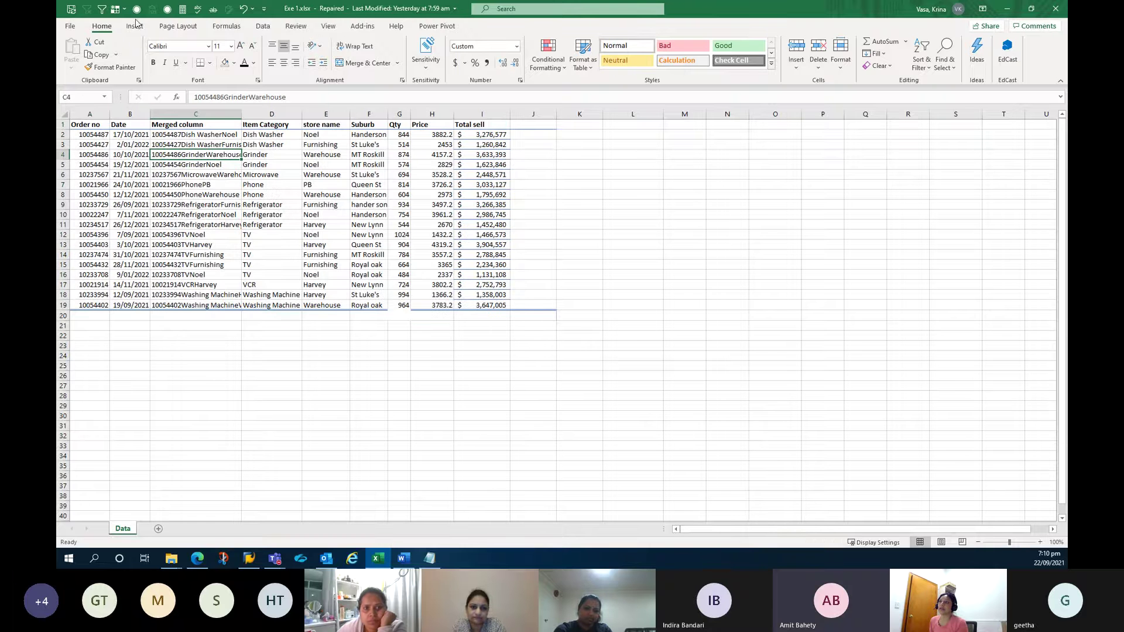
left_click(263, 26)
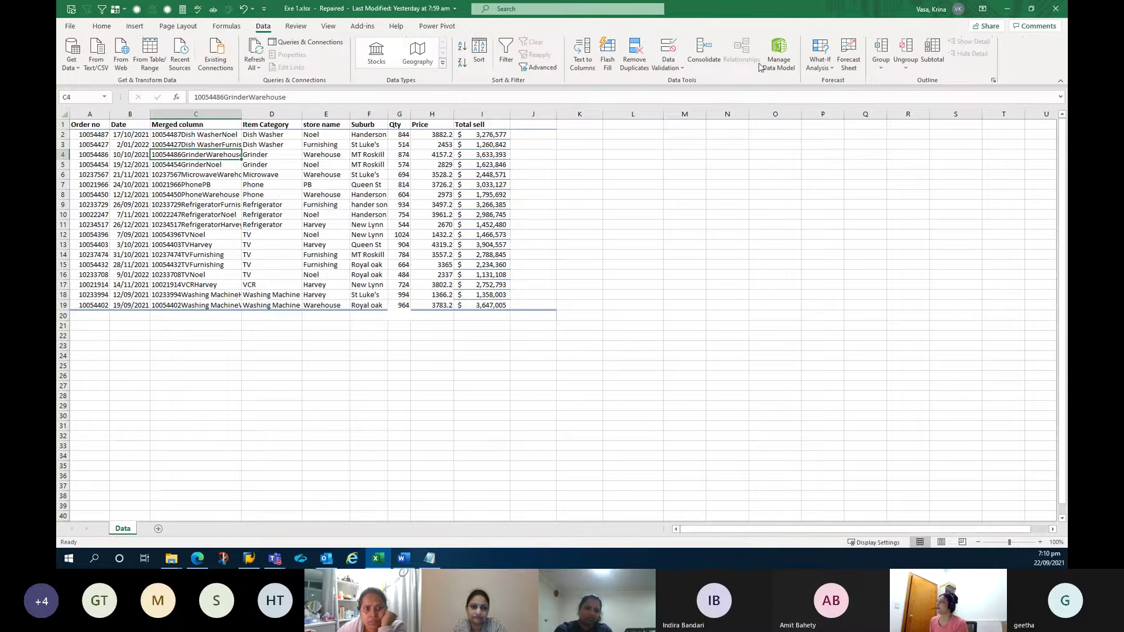
left_click(100, 27)
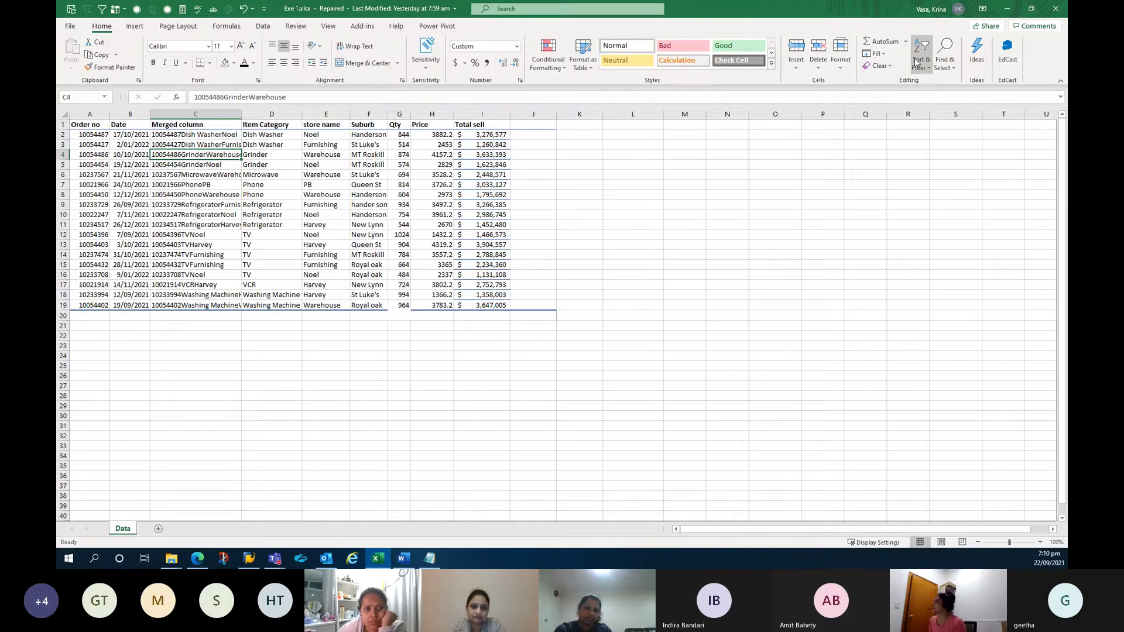
left_click(924, 58)
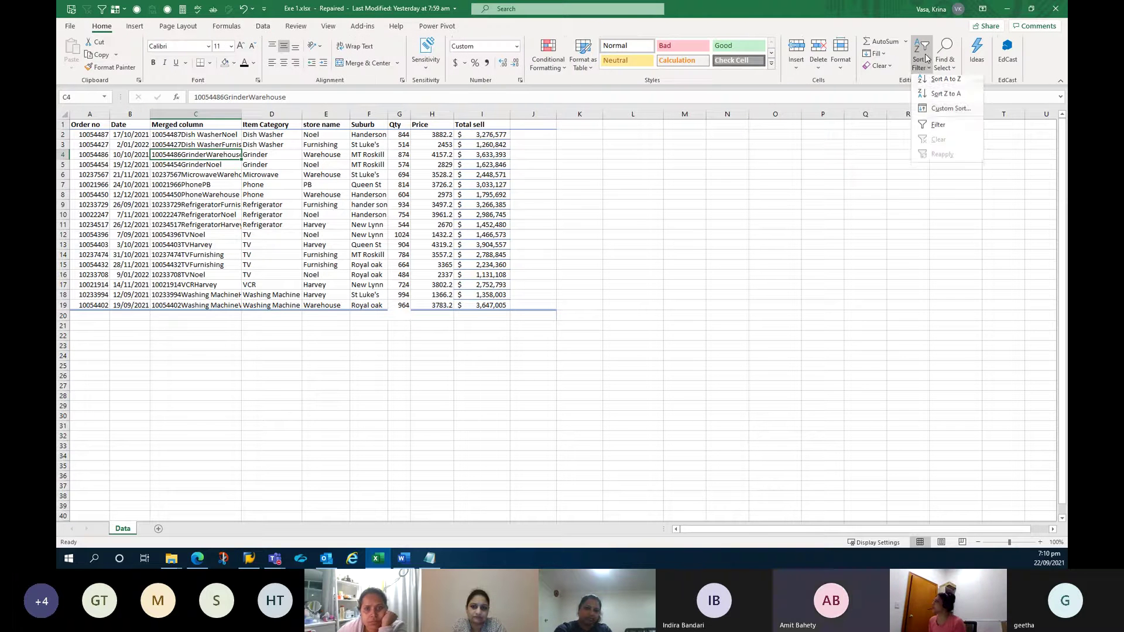
left_click(958, 126)
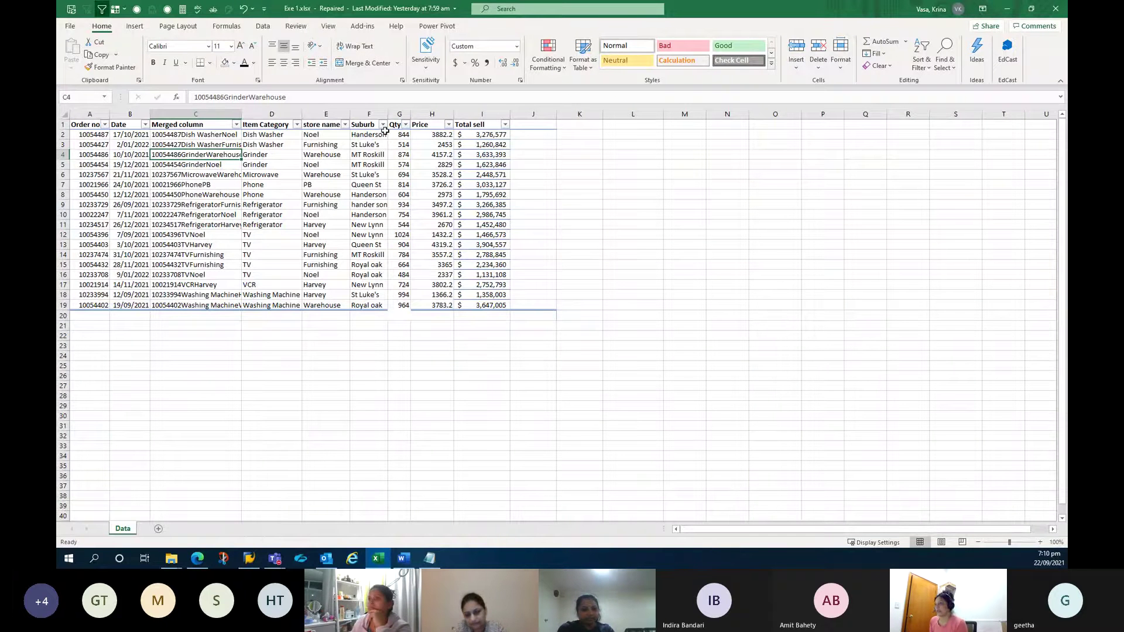
Sort the table A to Z by Item Category via its filter dropdown
left_click_drag(82, 124, 504, 305)
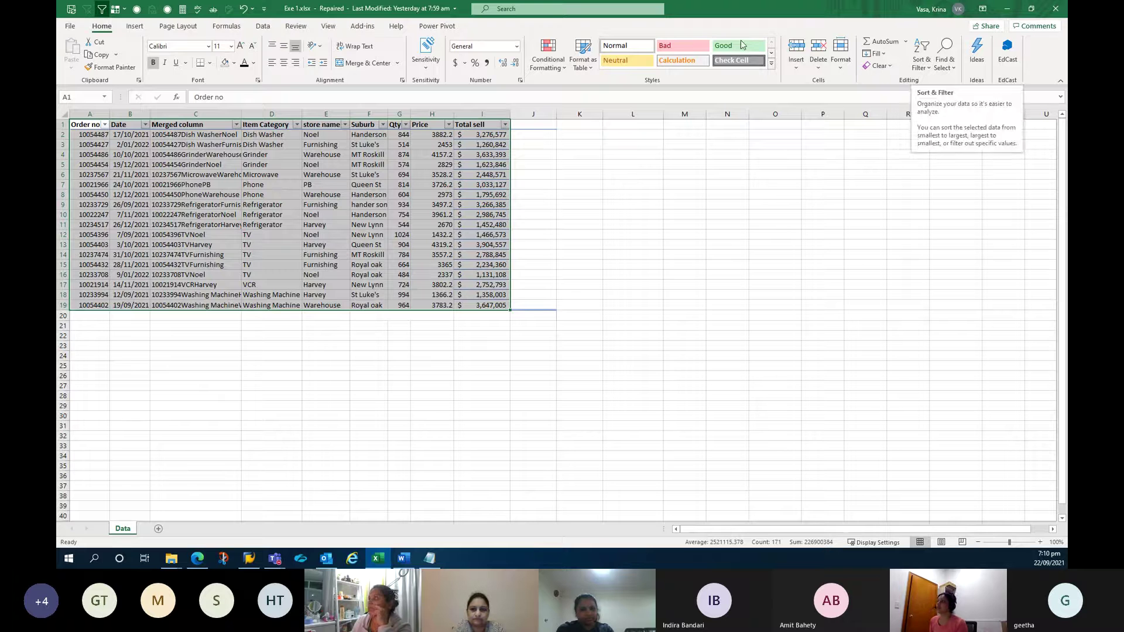
left_click(268, 28)
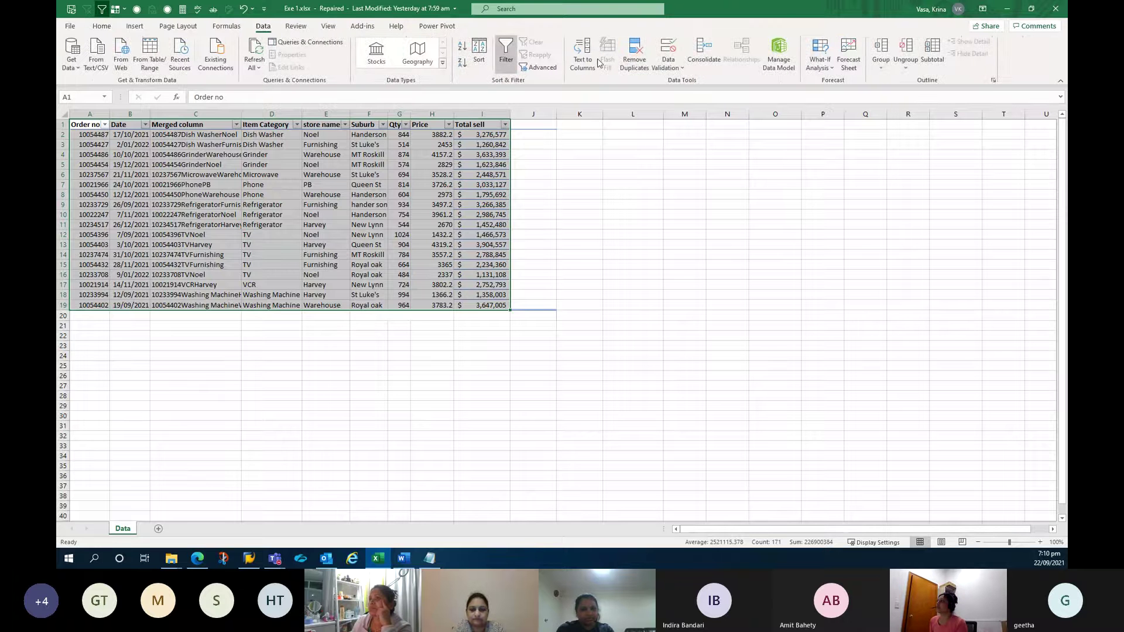
left_click(479, 53)
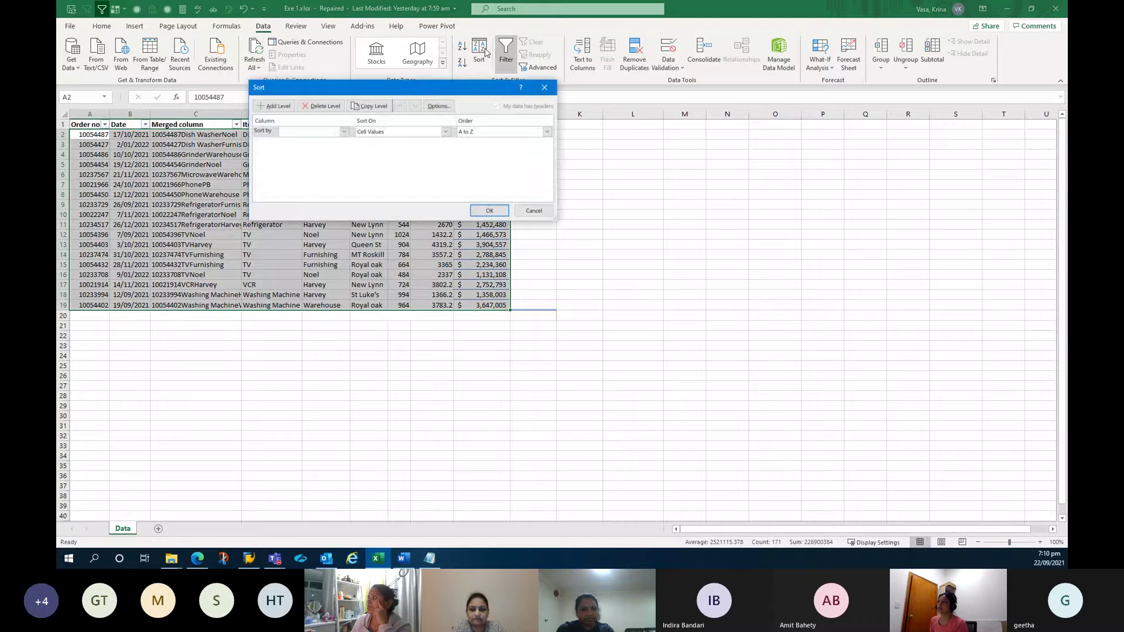
left_click(343, 132)
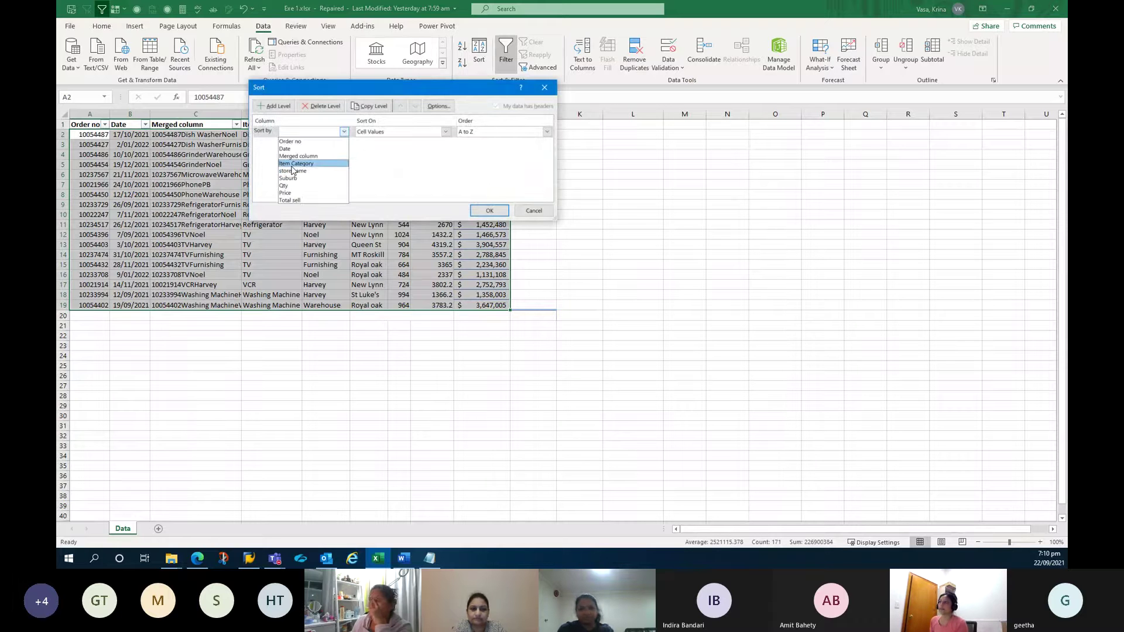
left_click(522, 212)
left_click(534, 211)
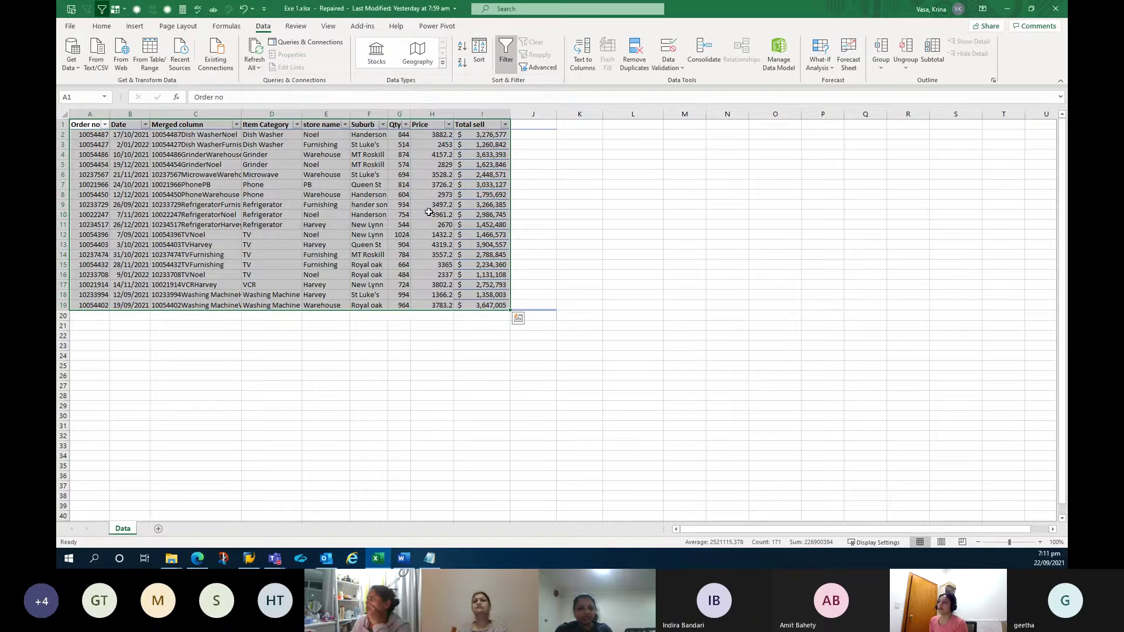
left_click(297, 124)
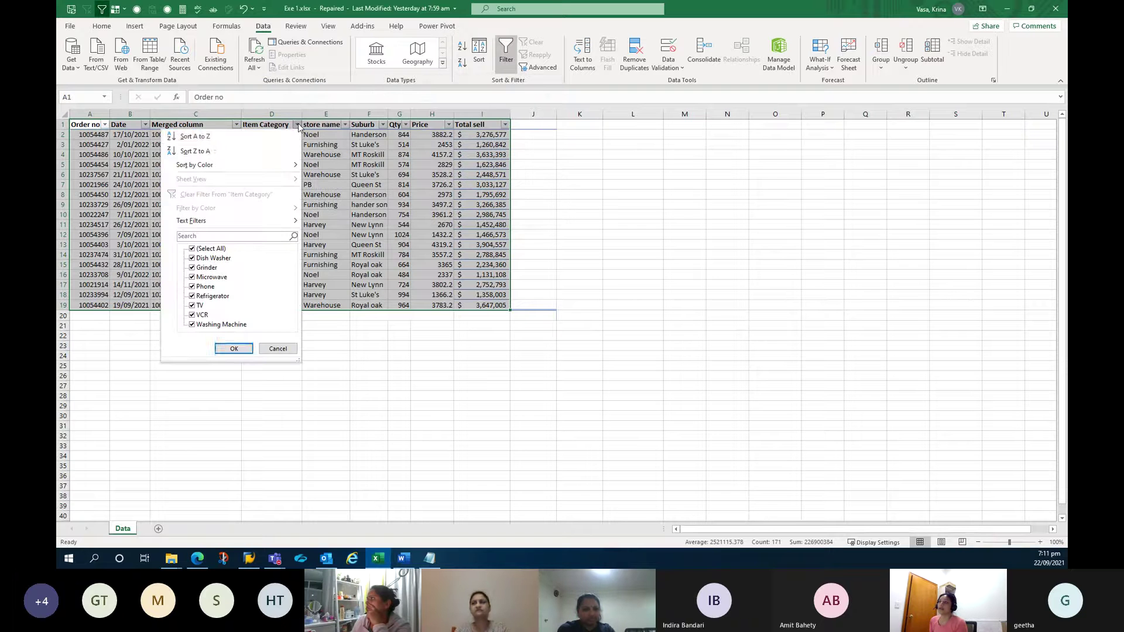
left_click(210, 139)
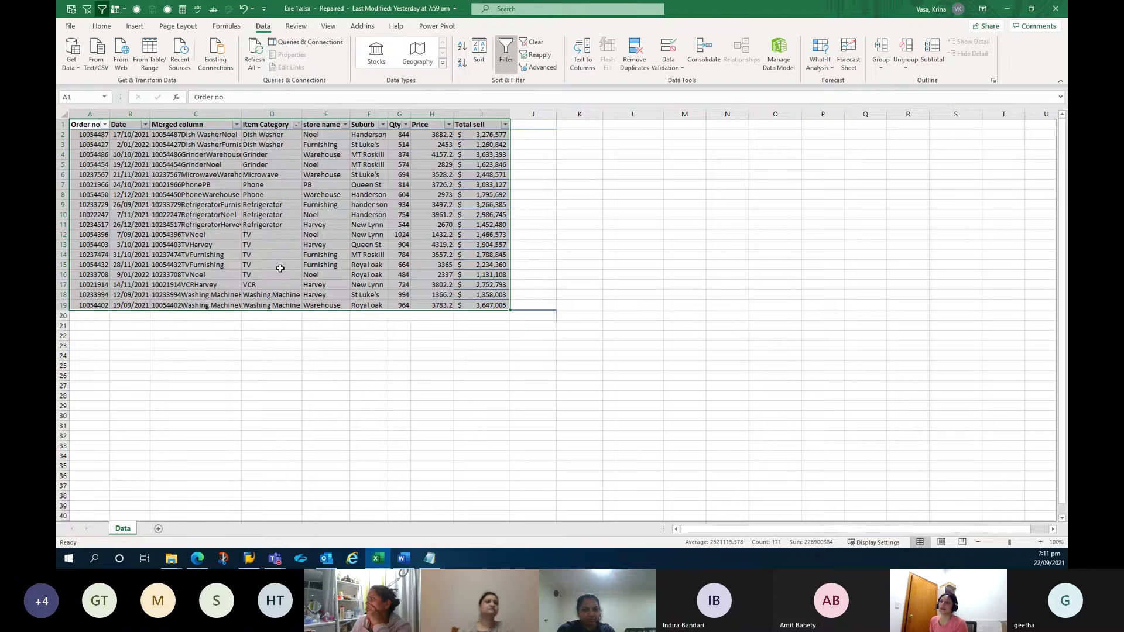
Enter =SUM(G2:G19) in G20 to total the Qty column
left_click(277, 249)
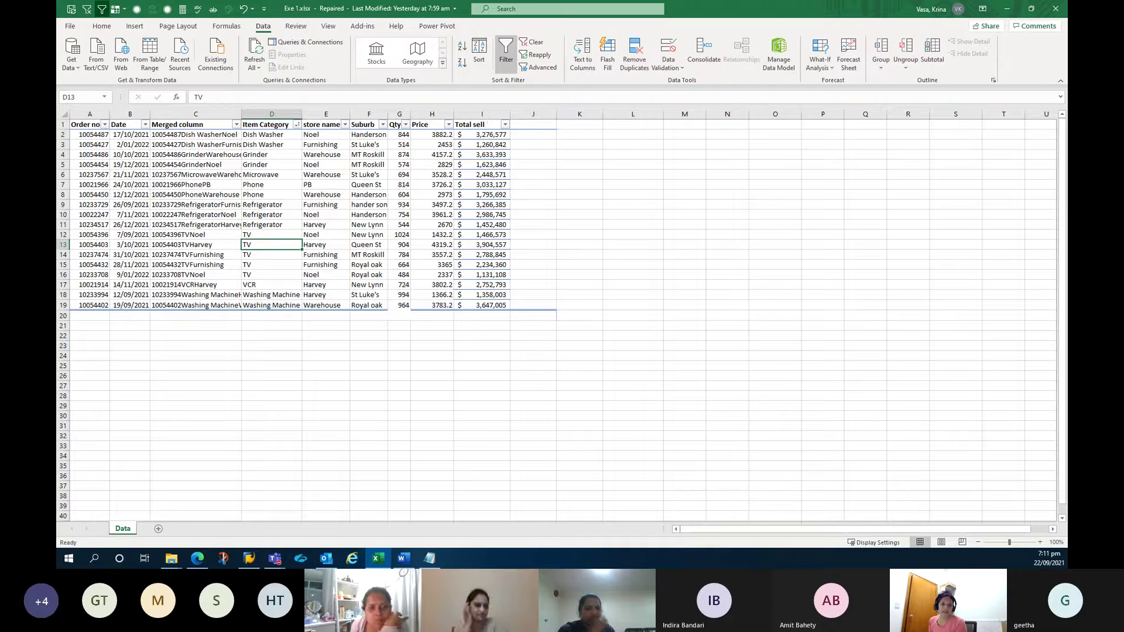
left_click(399, 315)
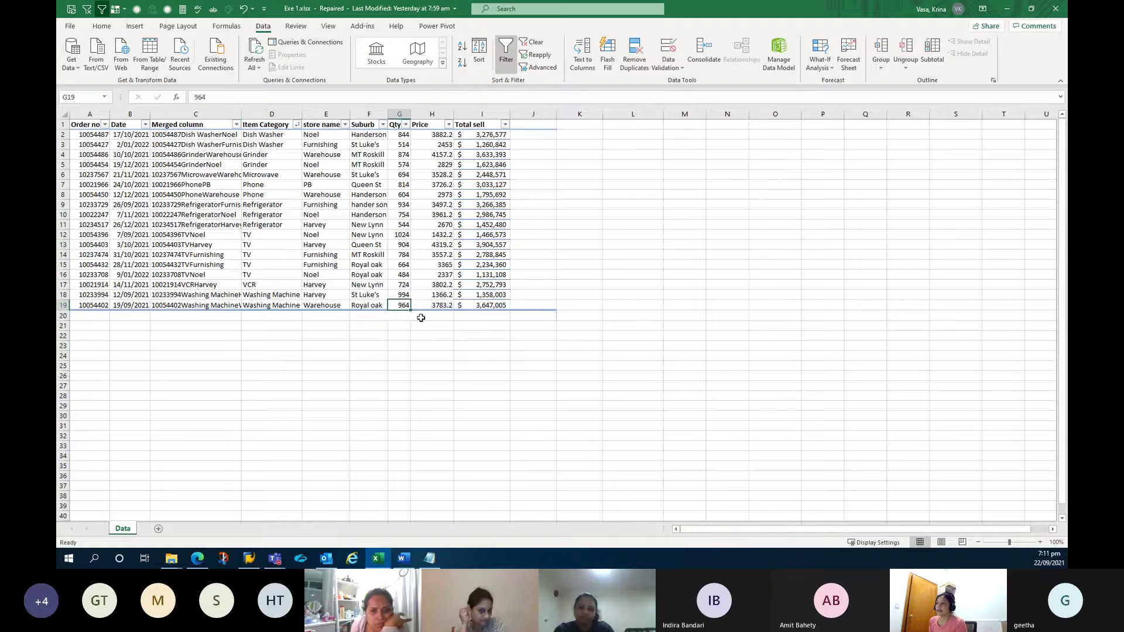
left_click_drag(399, 316, 485, 317)
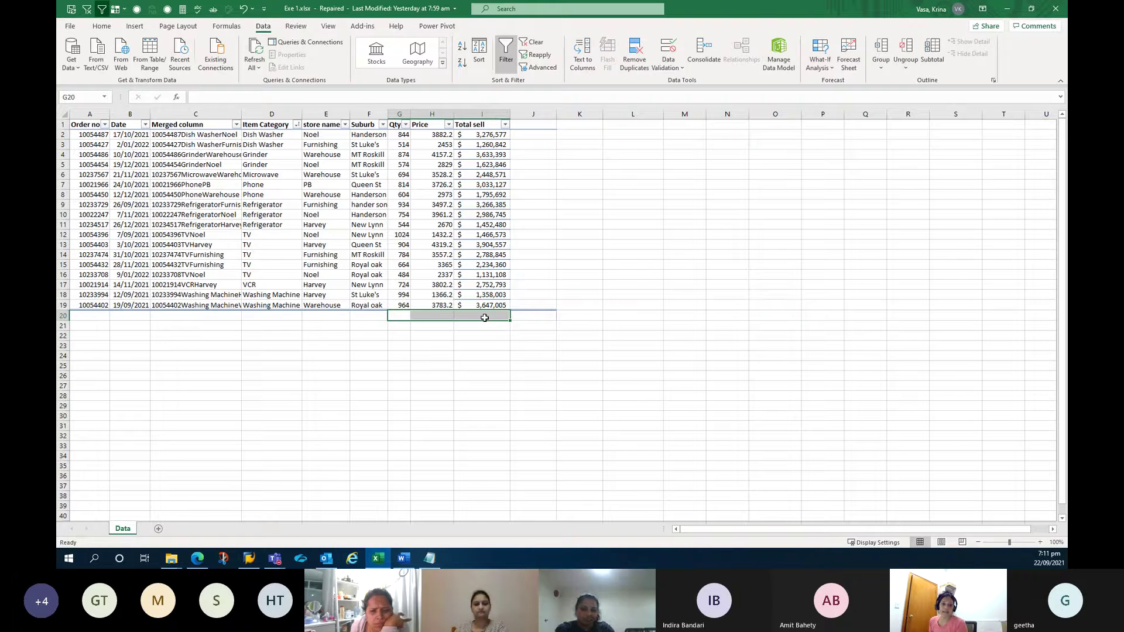
left_click(402, 314)
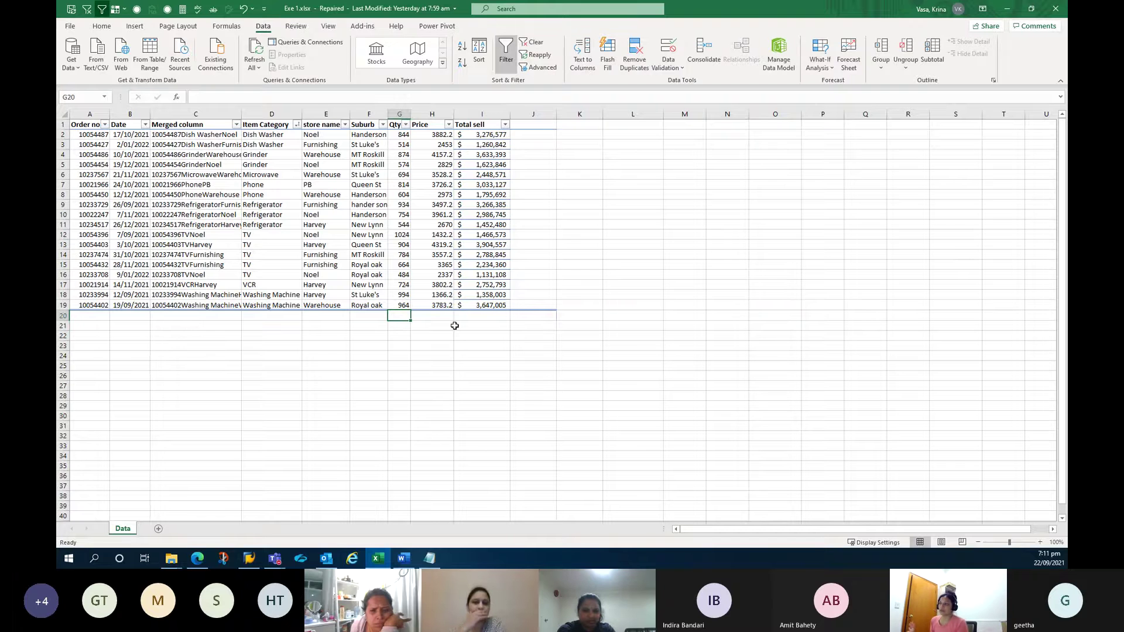
type("=su")
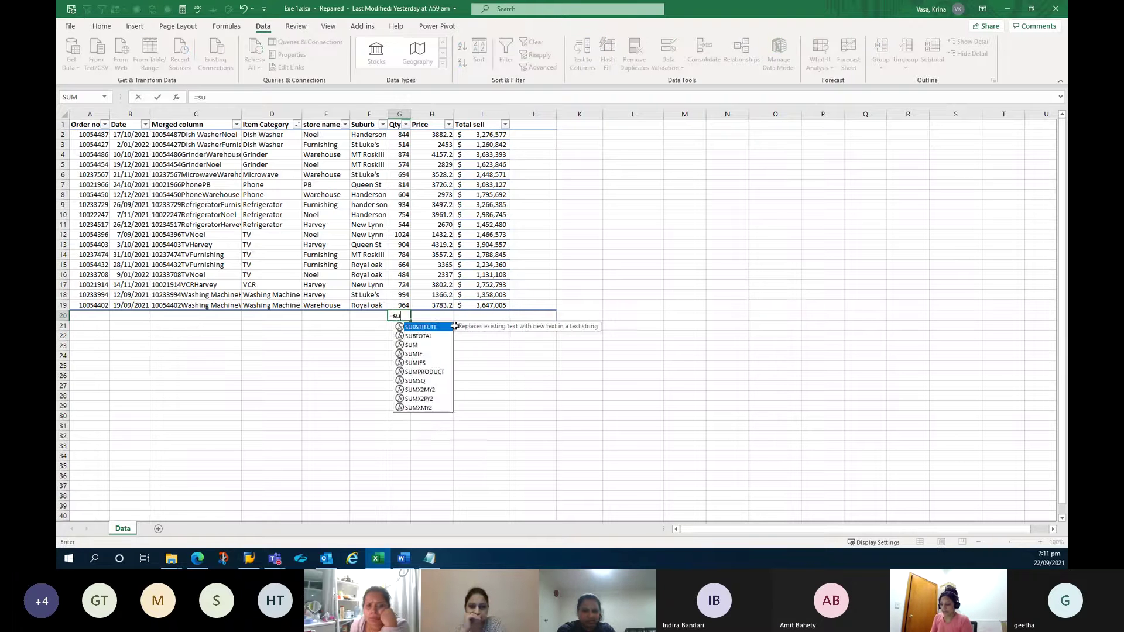
type("m")
key("Tab")
key("Up")
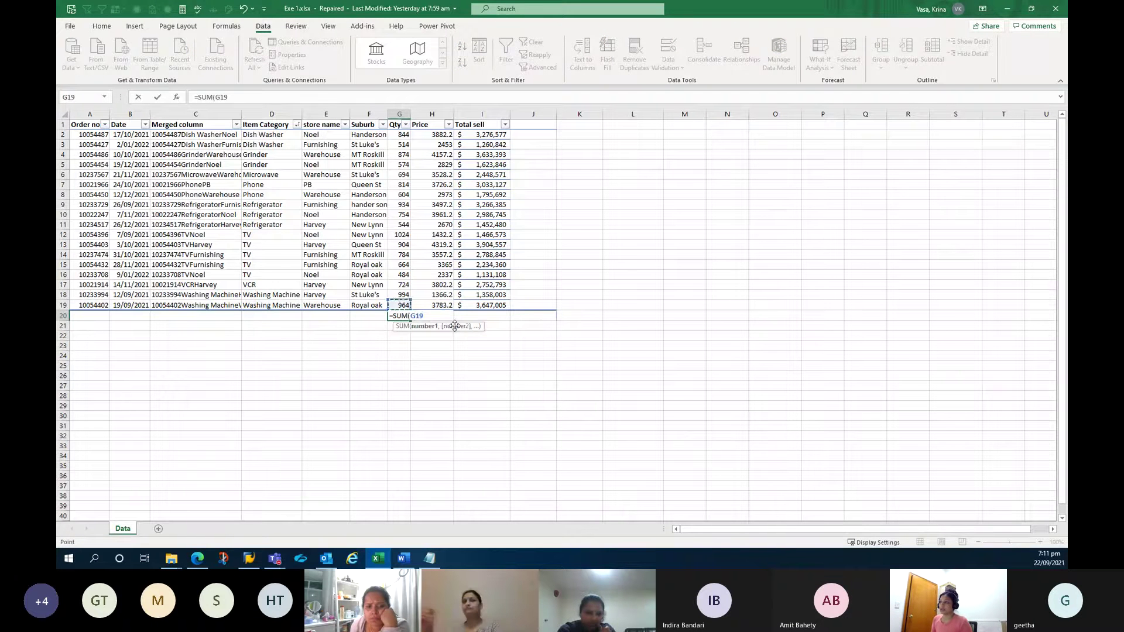
key("shift+Up")
key("shift+Up")
key("shift+Up")
key("shift+Up")
key("shift+Up")
key("shift+Up")
key("shift+Up")
key("shift+Up")
key("shift+Up")
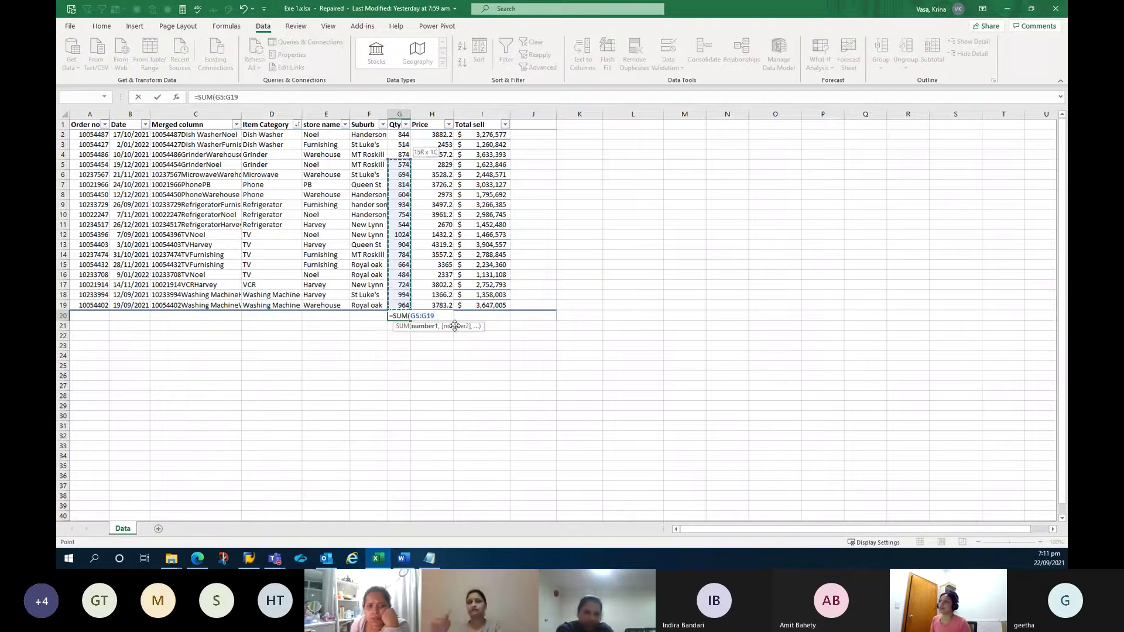
key("shift+Up")
type(")")
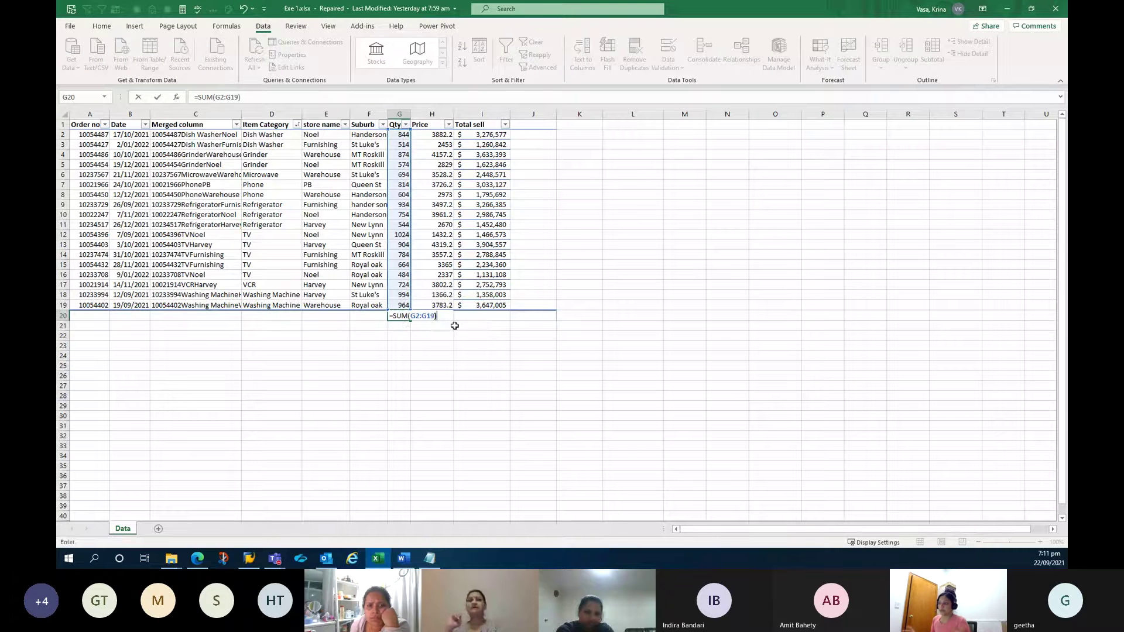
key("Return")
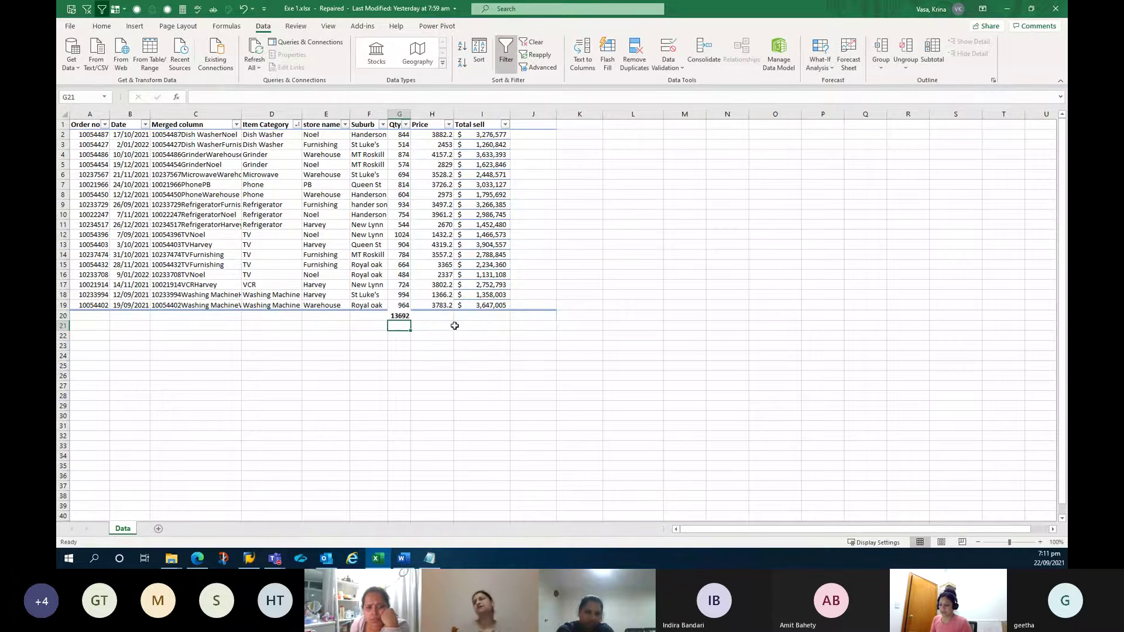
Cancel an accidental SUM in G21 and confirm G20 shows 13692 before switching to the PDF
key("alt+equal")
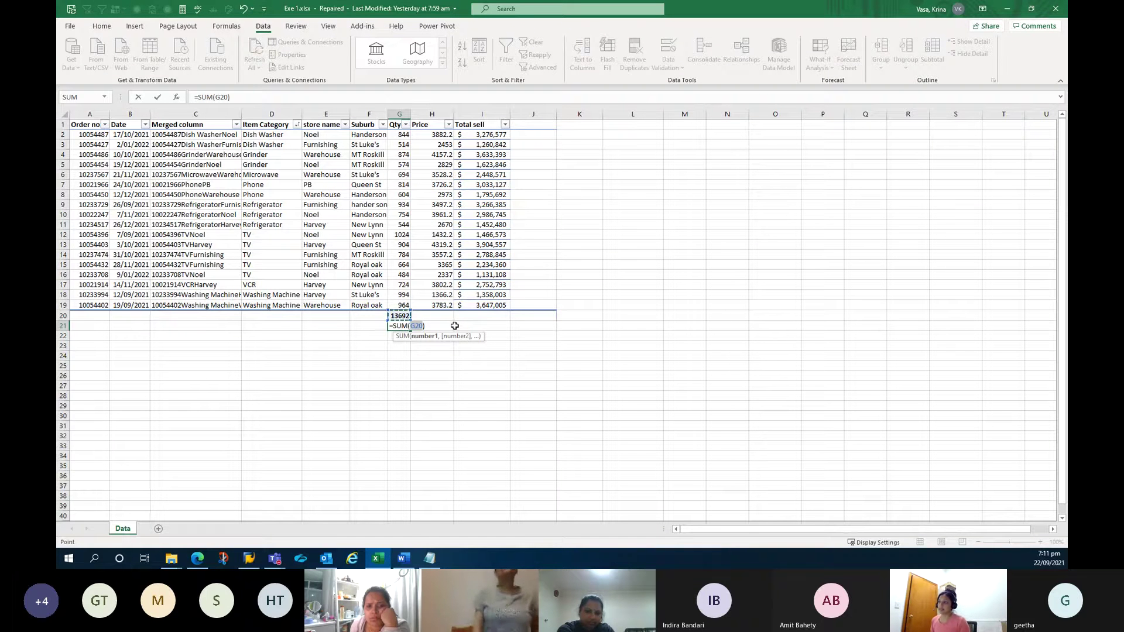
key("Up")
key("shift+Up")
key("shift+Up")
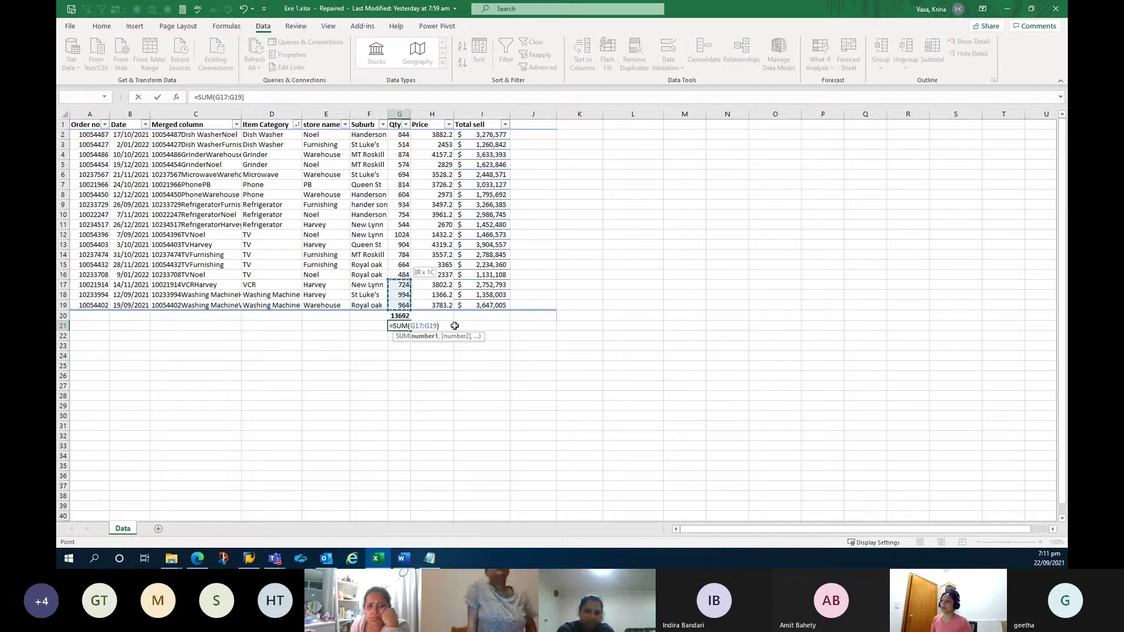
key("shift+Up")
key("shift+Up")
key("shift+Up")
key("Escape")
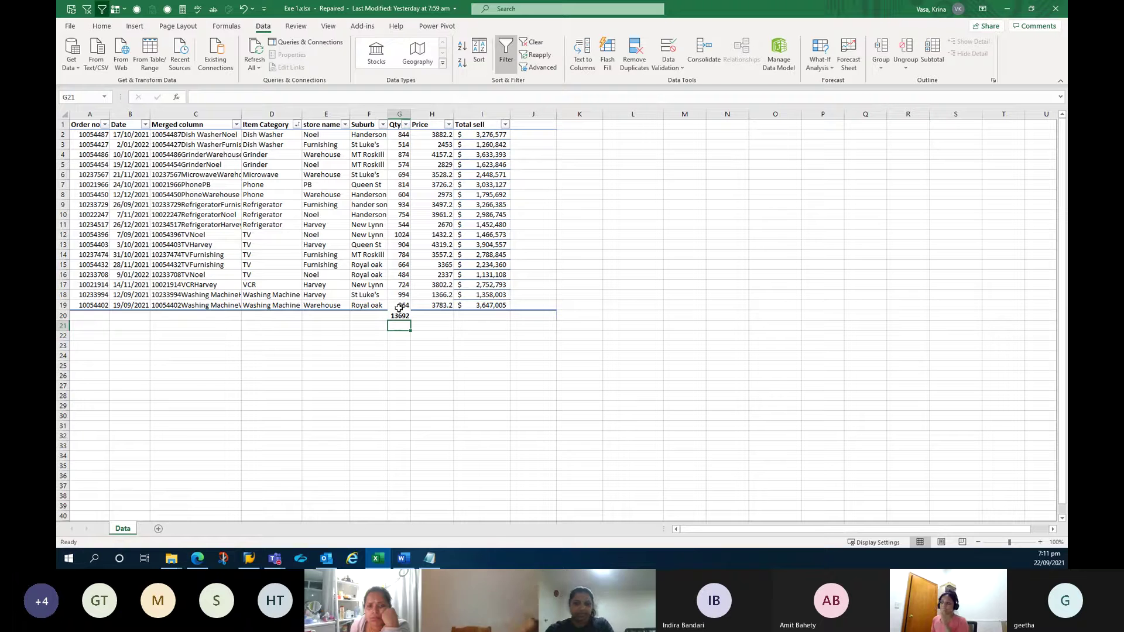
left_click(395, 317)
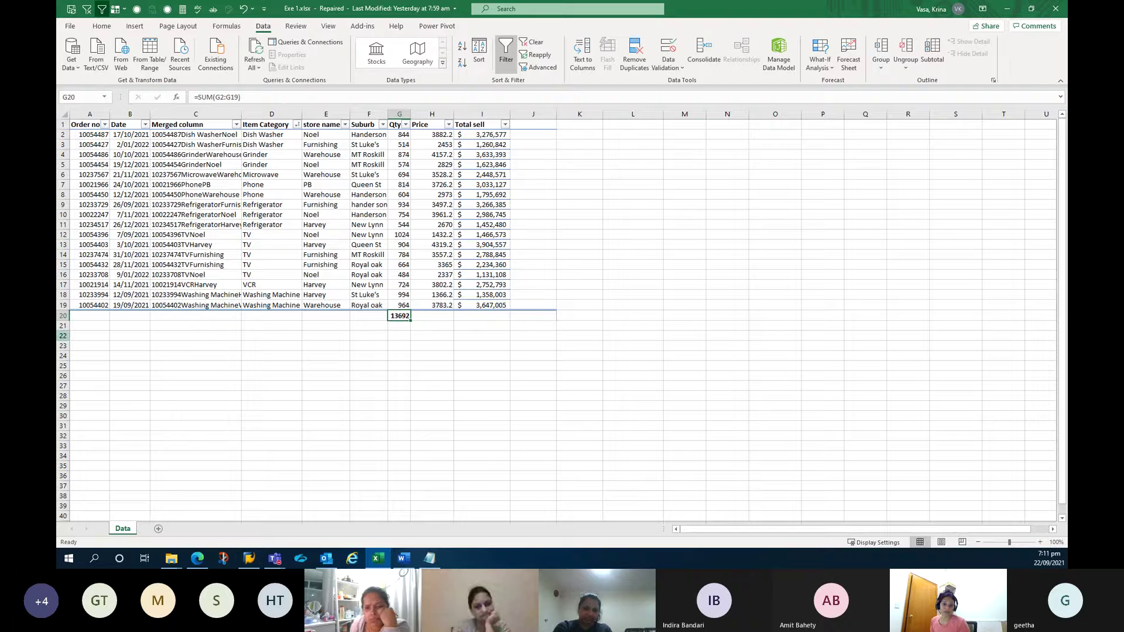
key("alt+Tab")
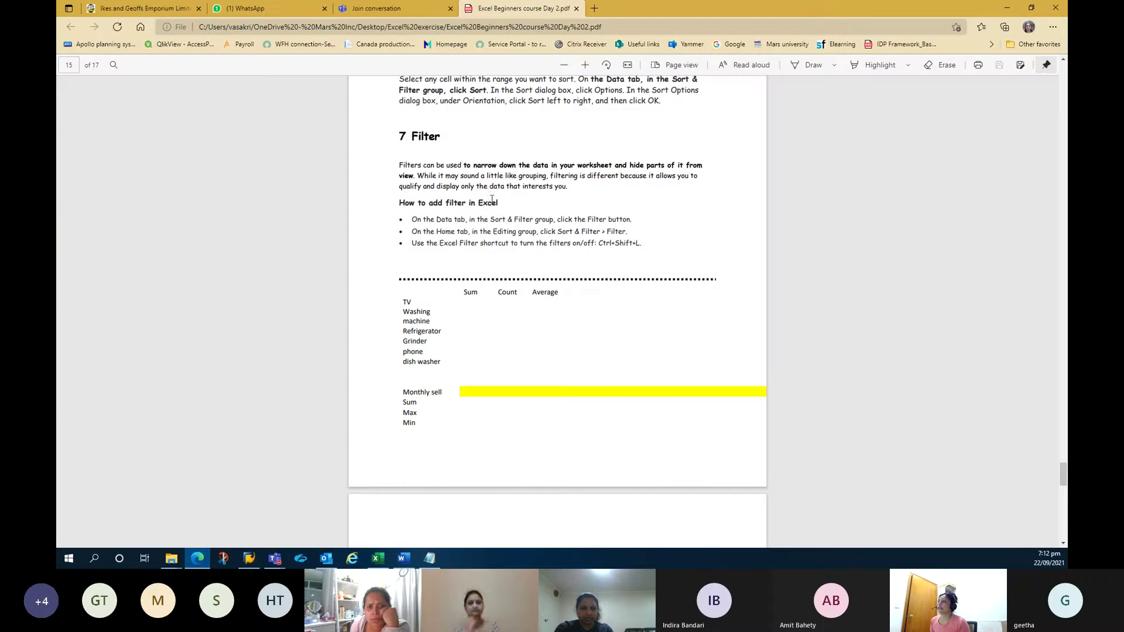
key("alt+Tab")
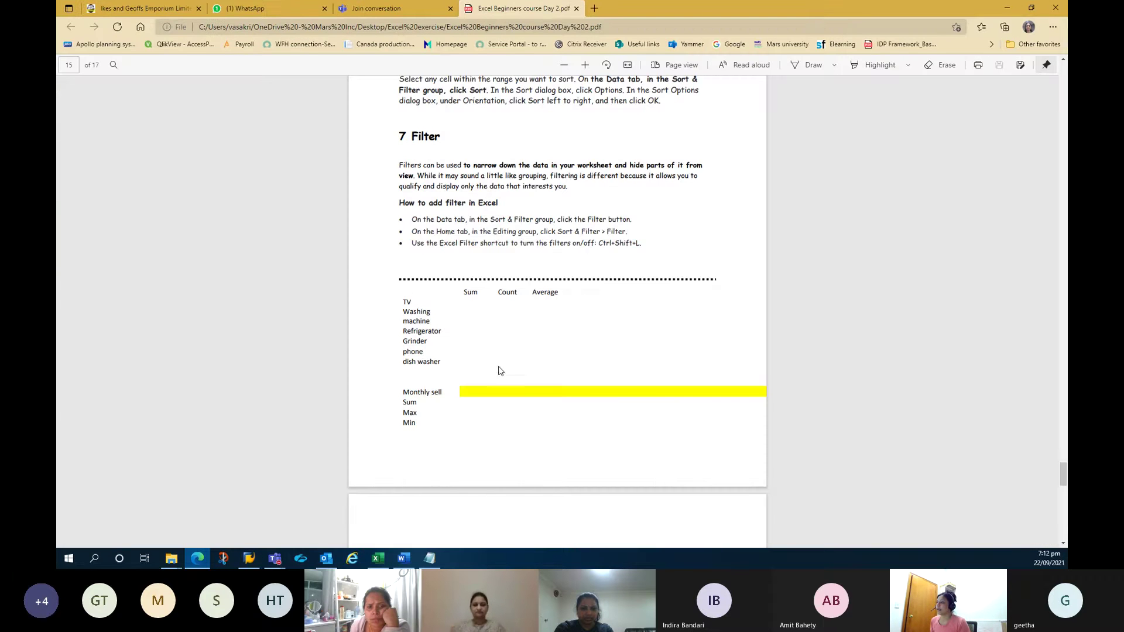
key("alt+Tab")
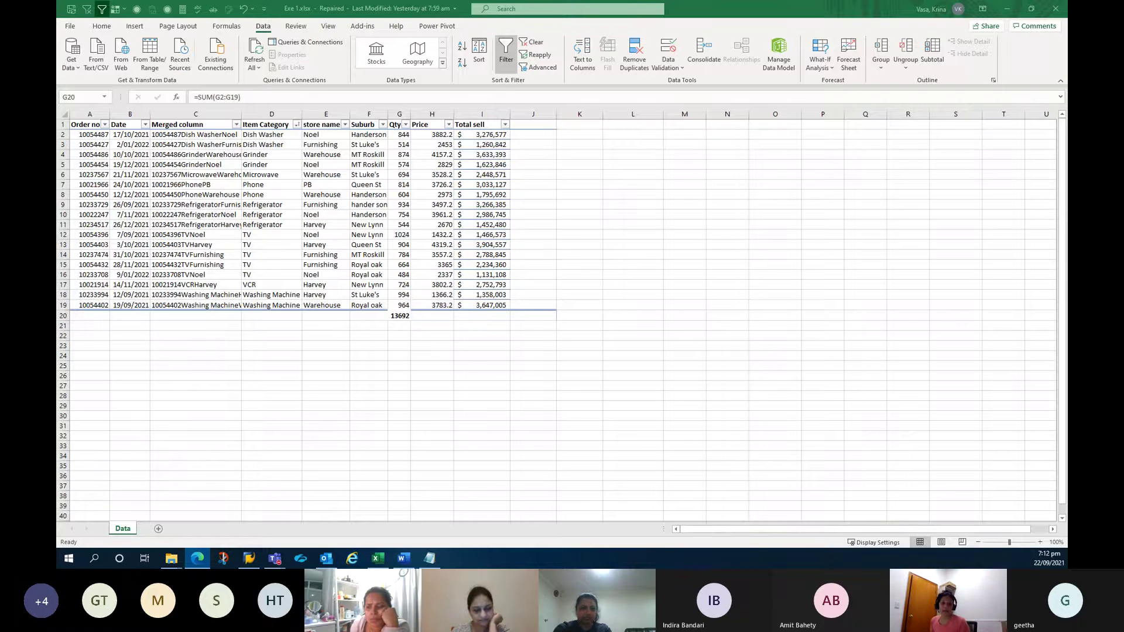
Type the summary headings sum, count and aver in L5:N5
left_click(649, 165)
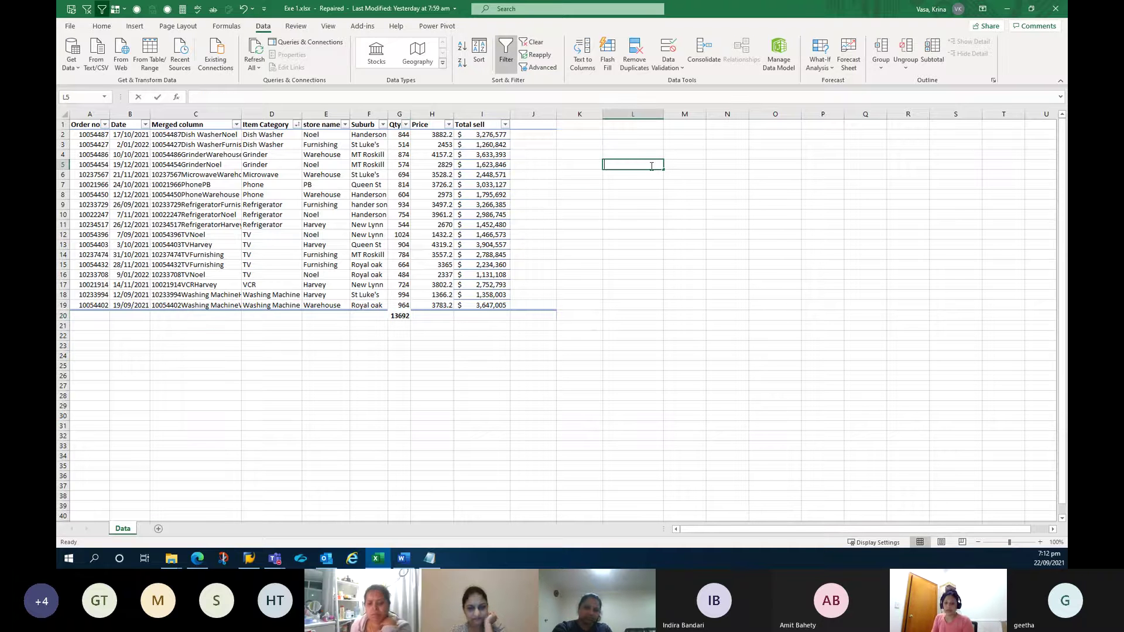
type("sum")
key("Tab")
type("nt")
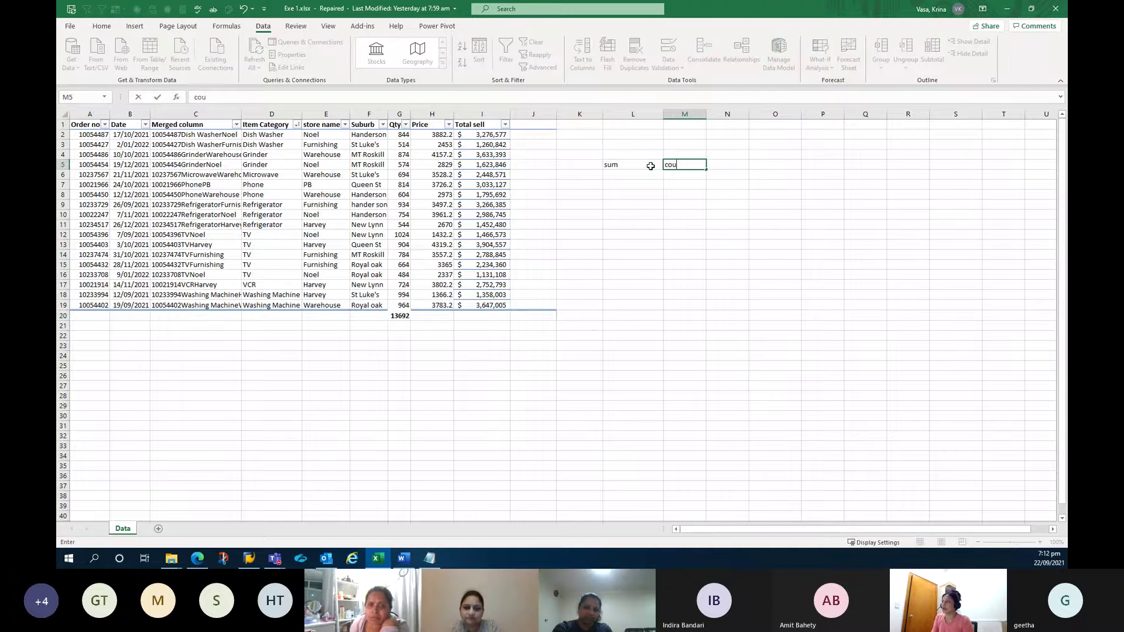
key("Tab")
type("a")
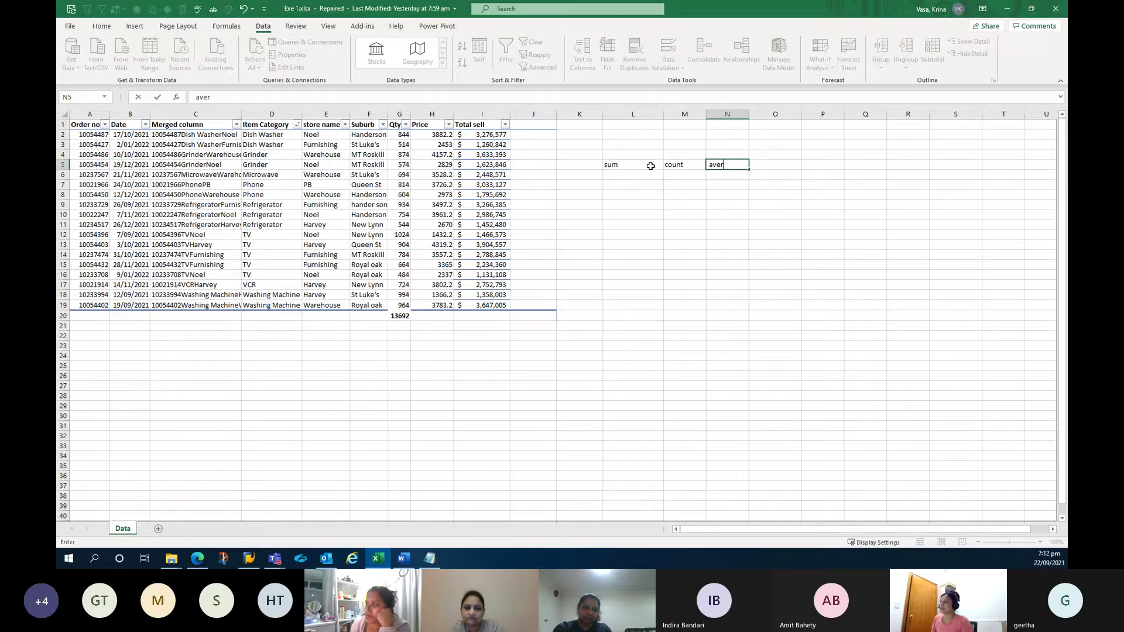
left_click(592, 175)
Enter row labels tv, washing and ref in K6:K8, then select Item Category cells
type("tv")
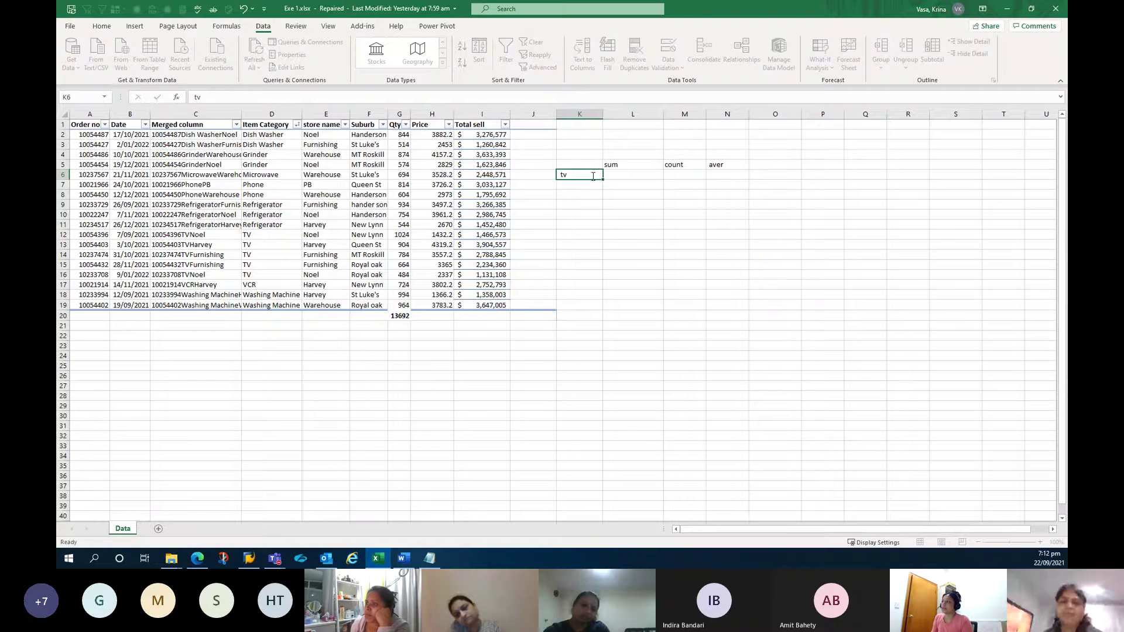
key("Return")
type("washi")
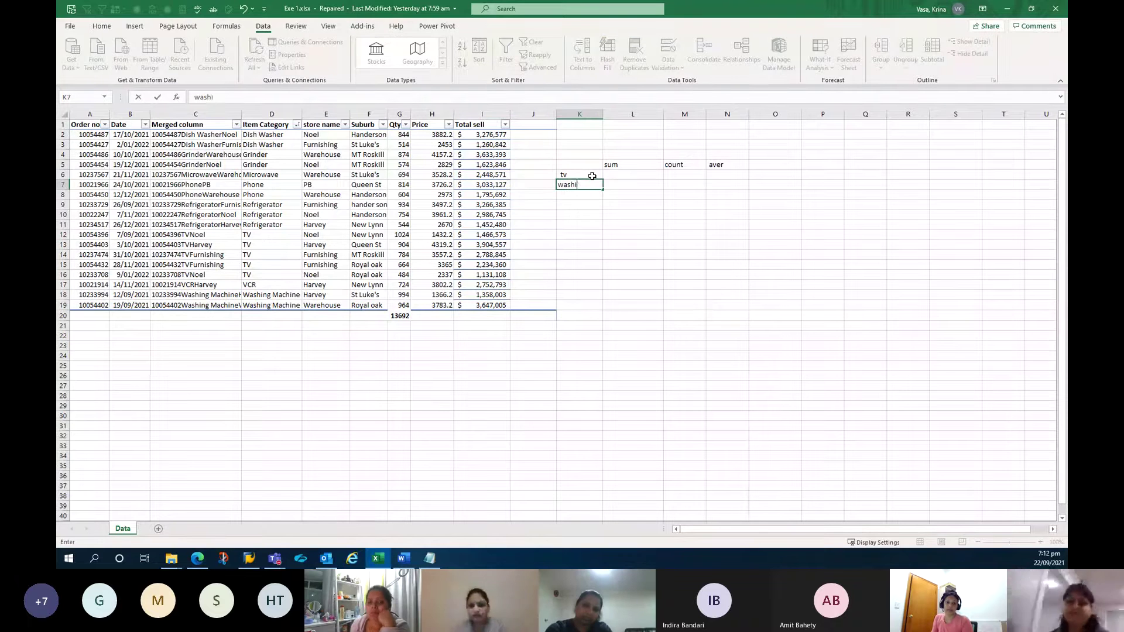
type("ng")
key("Return")
type("ref")
key("Return")
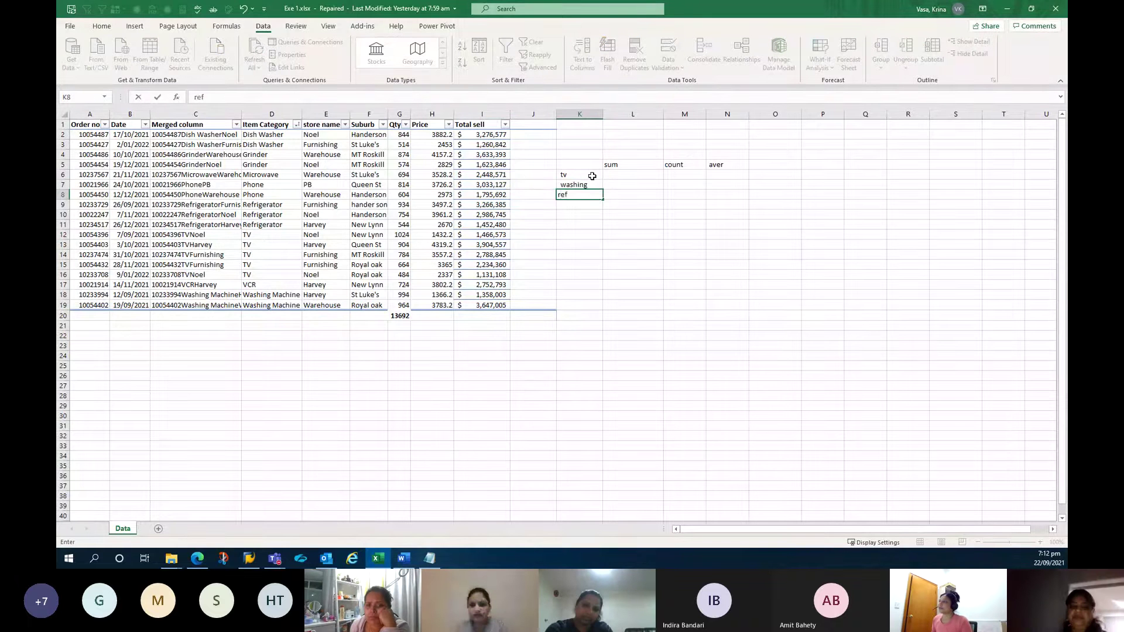
left_click(631, 178)
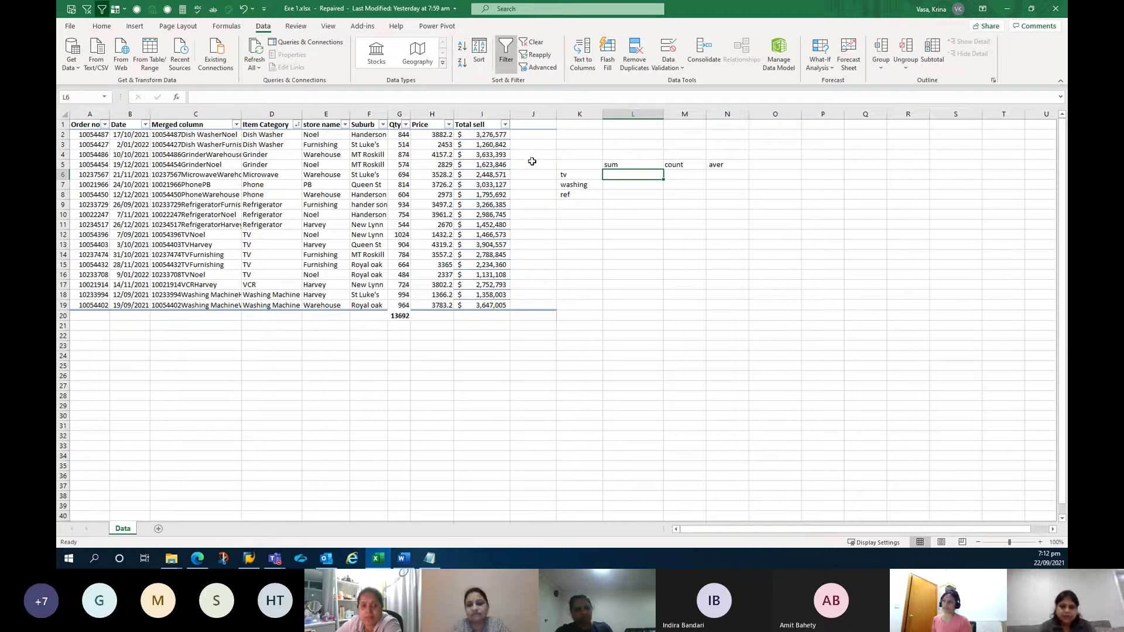
left_click_drag(263, 135, 278, 305)
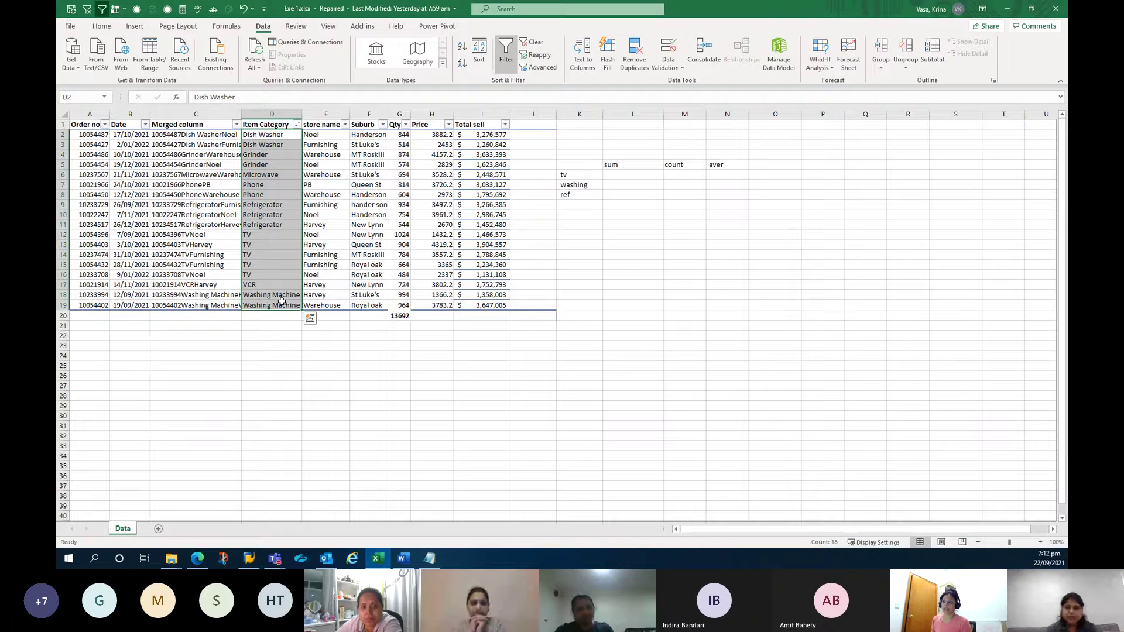
left_click_drag(283, 139, 281, 166)
Enter =SUM(G12:G16) in L6 to total the five TV Qty values as 3860
left_click(614, 174)
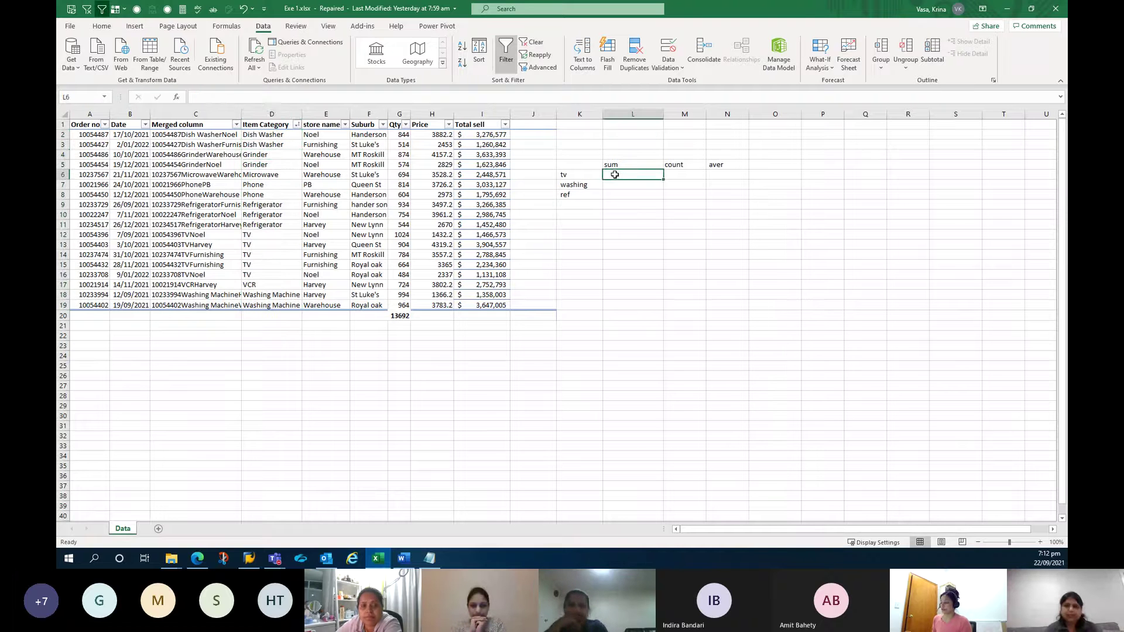
type("=sum")
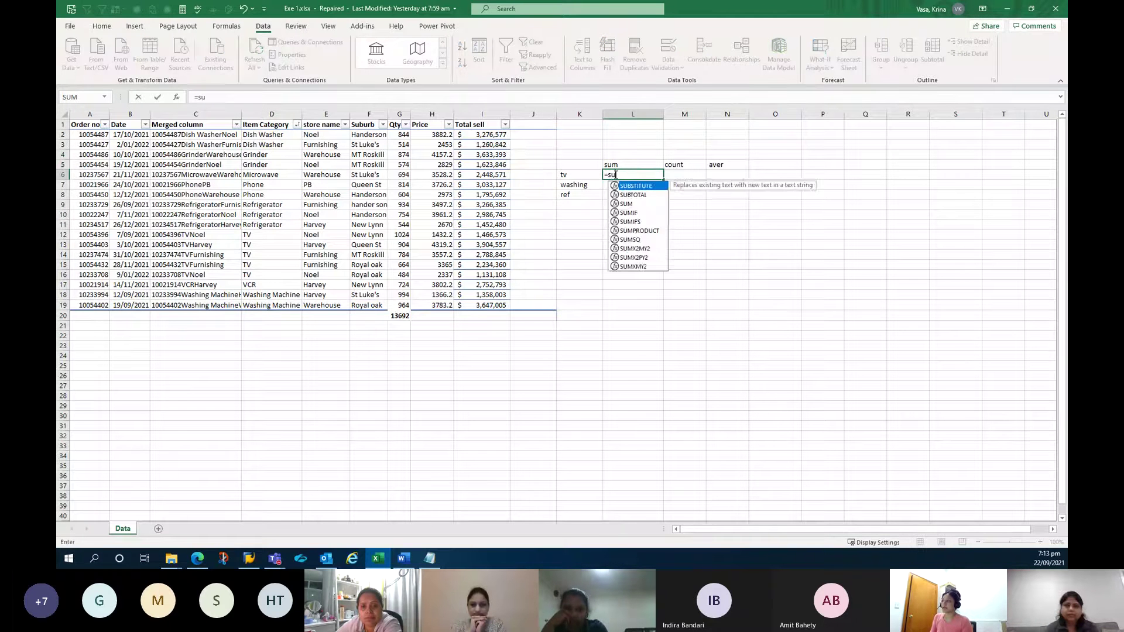
key("Tab")
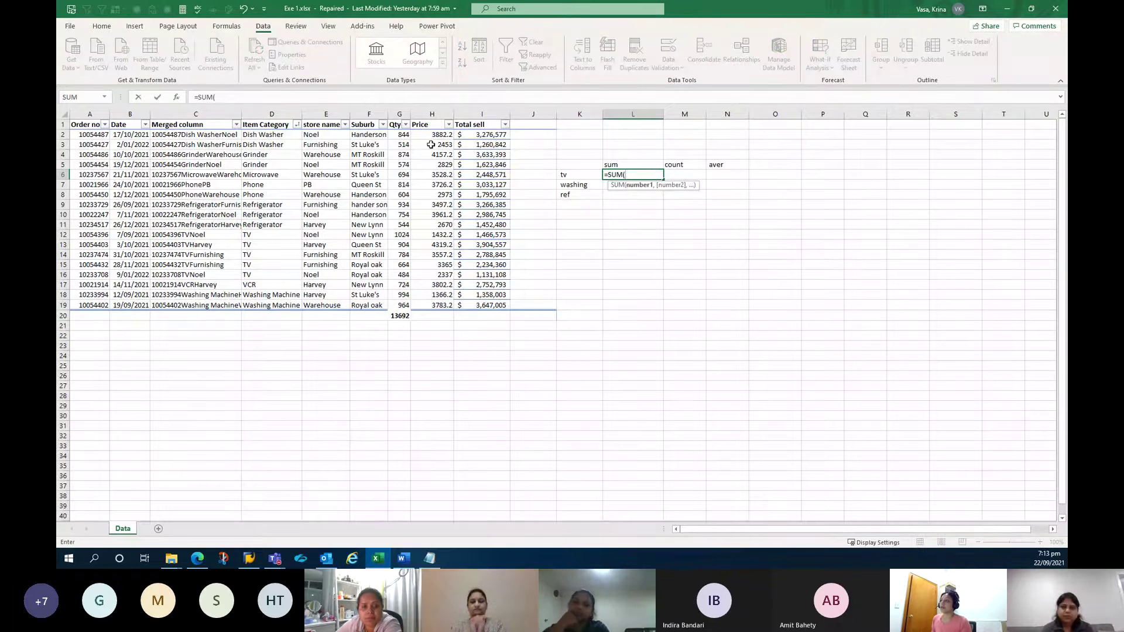
left_click_drag(400, 134, 399, 145)
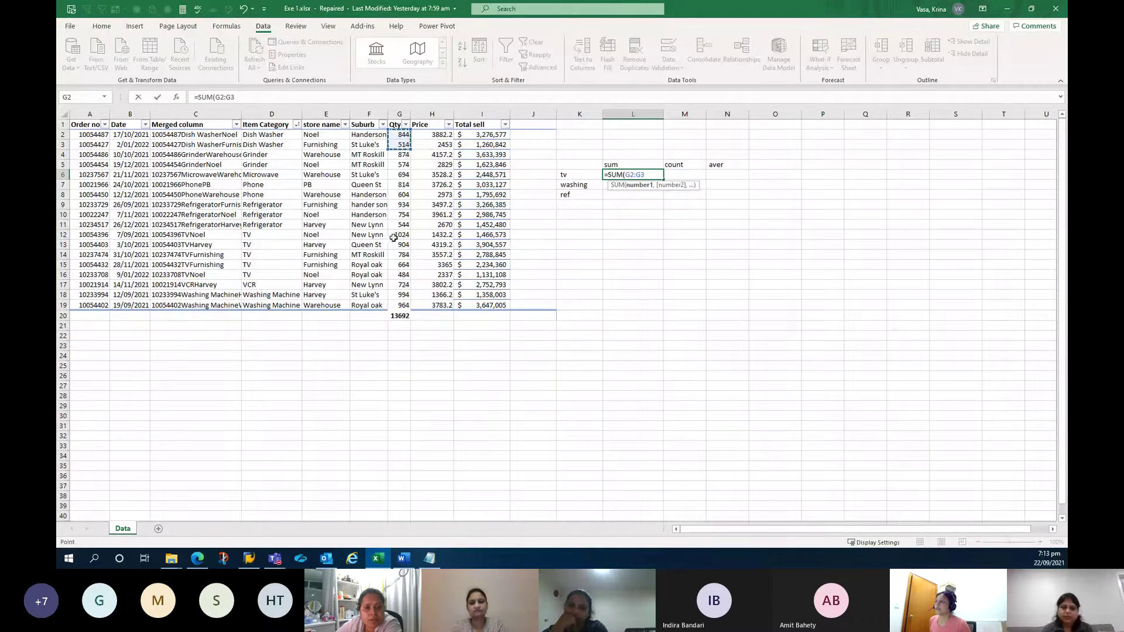
mouse_move(393, 238)
left_mouse_down()
mouse_move(398, 285)
mouse_move(399, 275)
left_mouse_up()
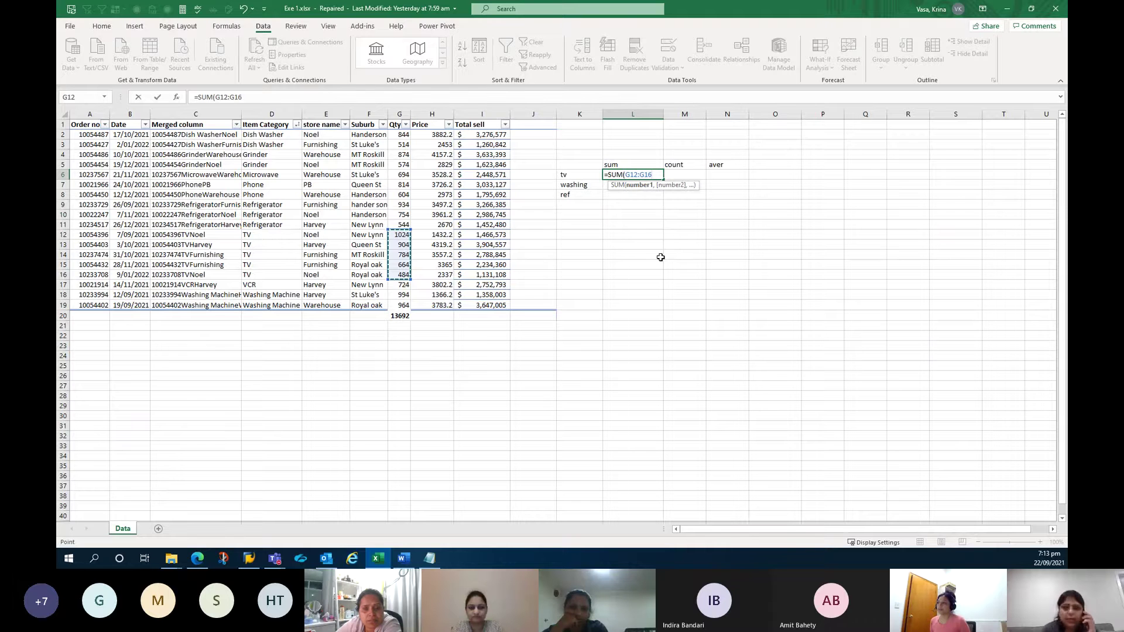
key("Return")
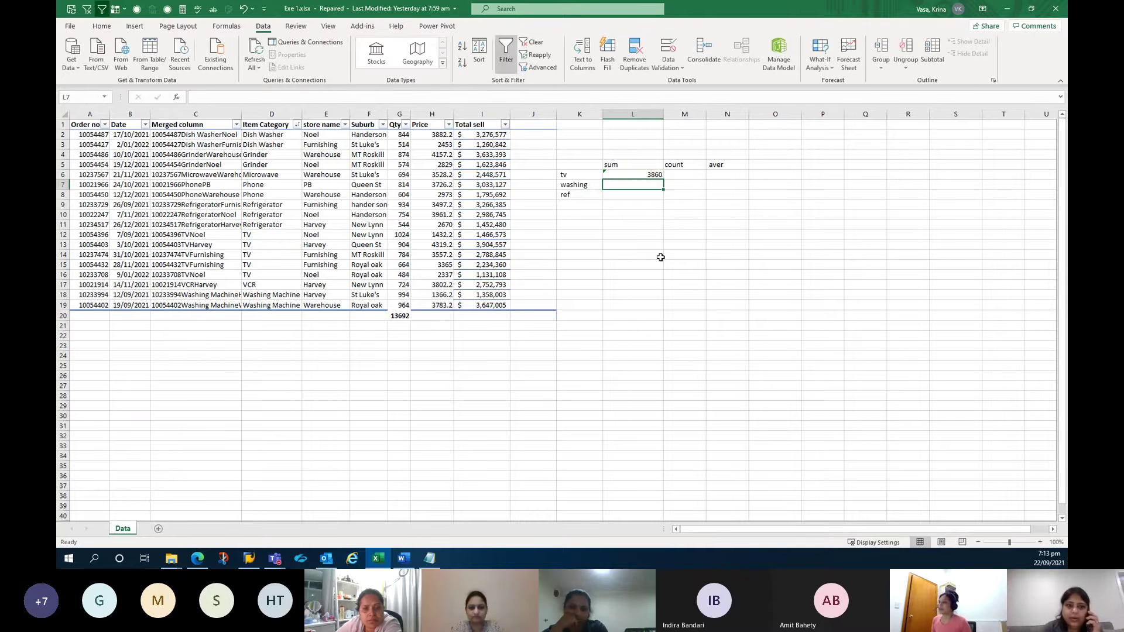
Enter a COUNT formula in M6 over the TV category cells D12:D16
scroll(660, 257, "up", 2, "ctrl")
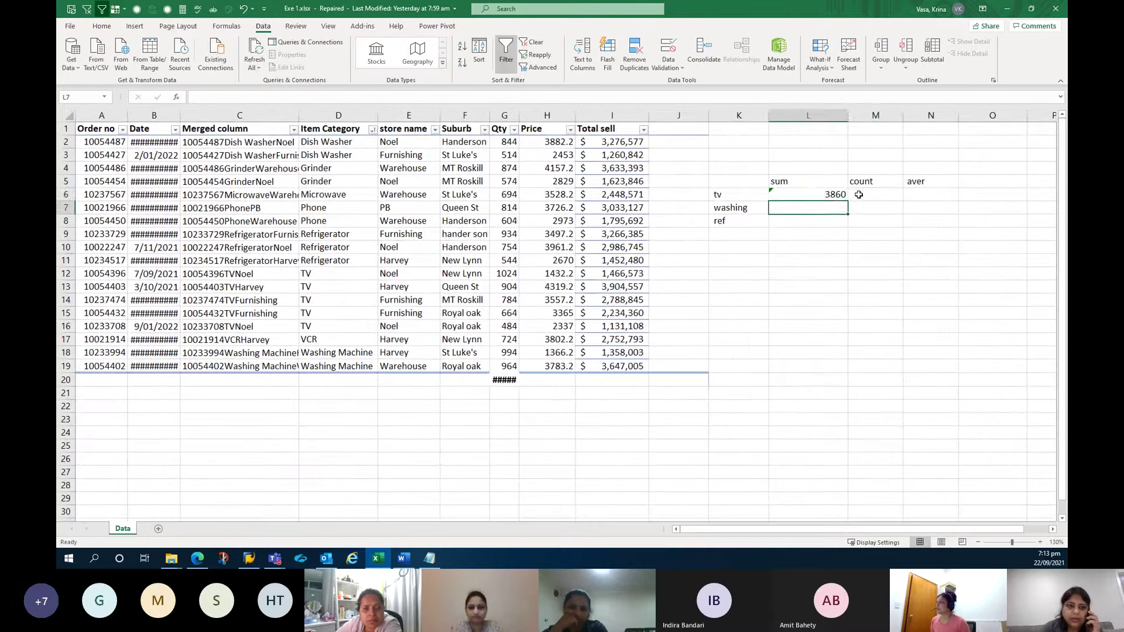
left_click(859, 194)
type("=c")
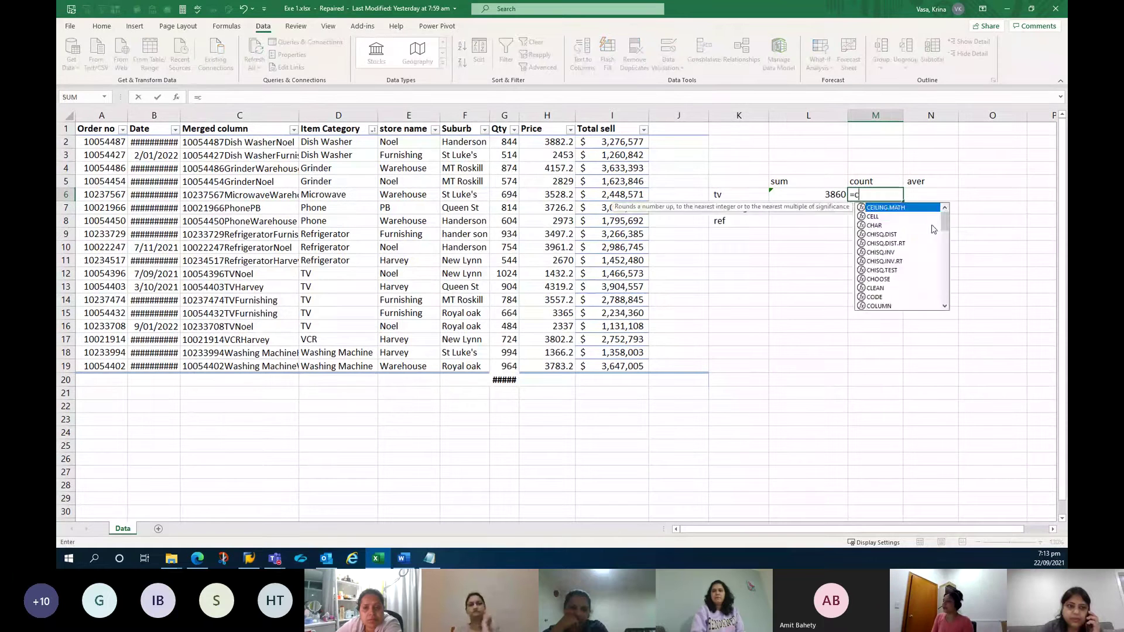
type("ount(")
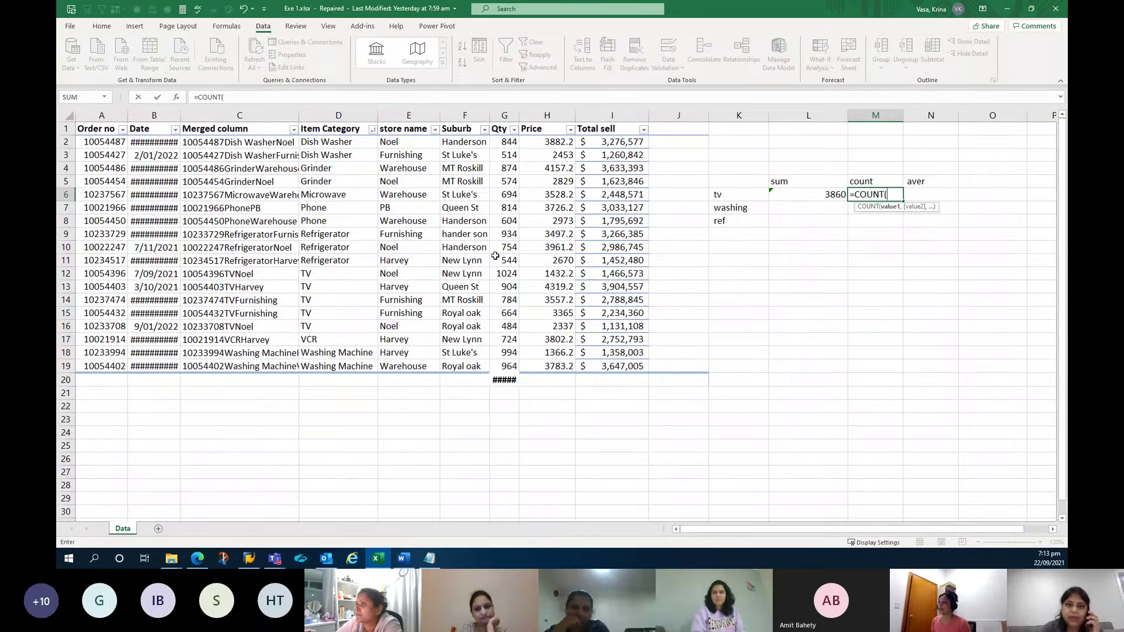
left_click_drag(362, 294, 345, 326)
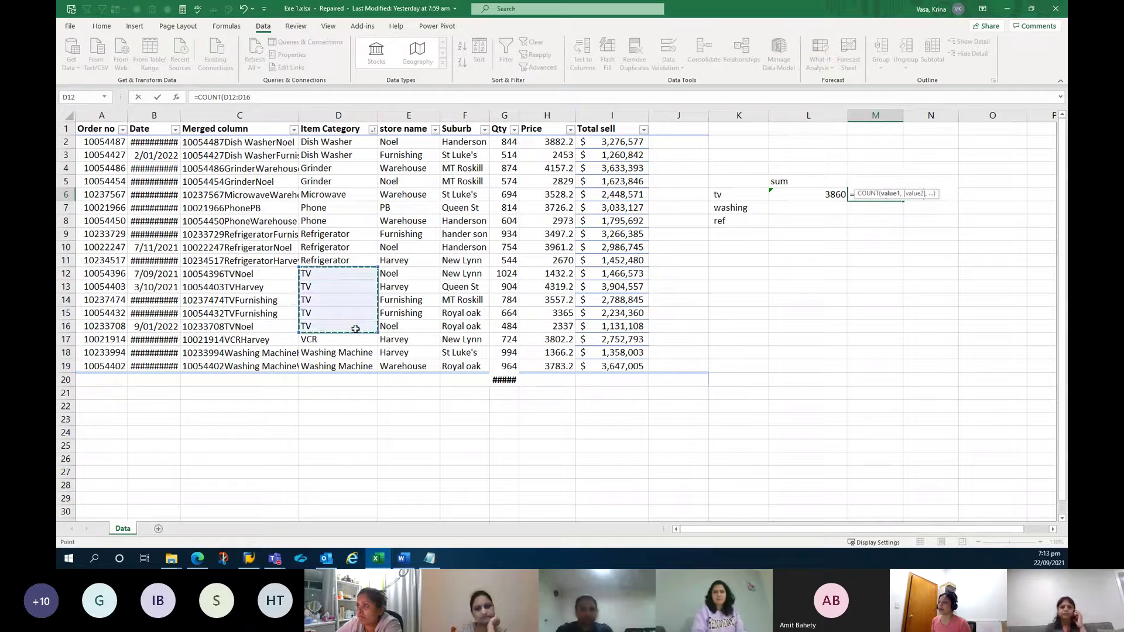
left_click_drag(504, 273, 503, 328)
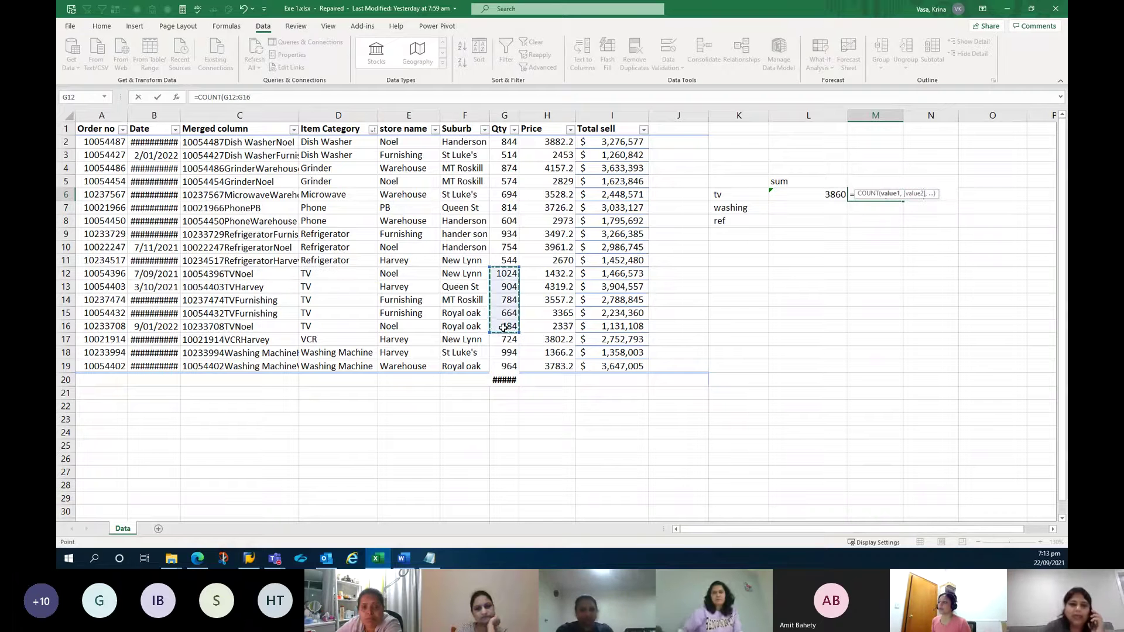
left_click_drag(331, 273, 331, 320)
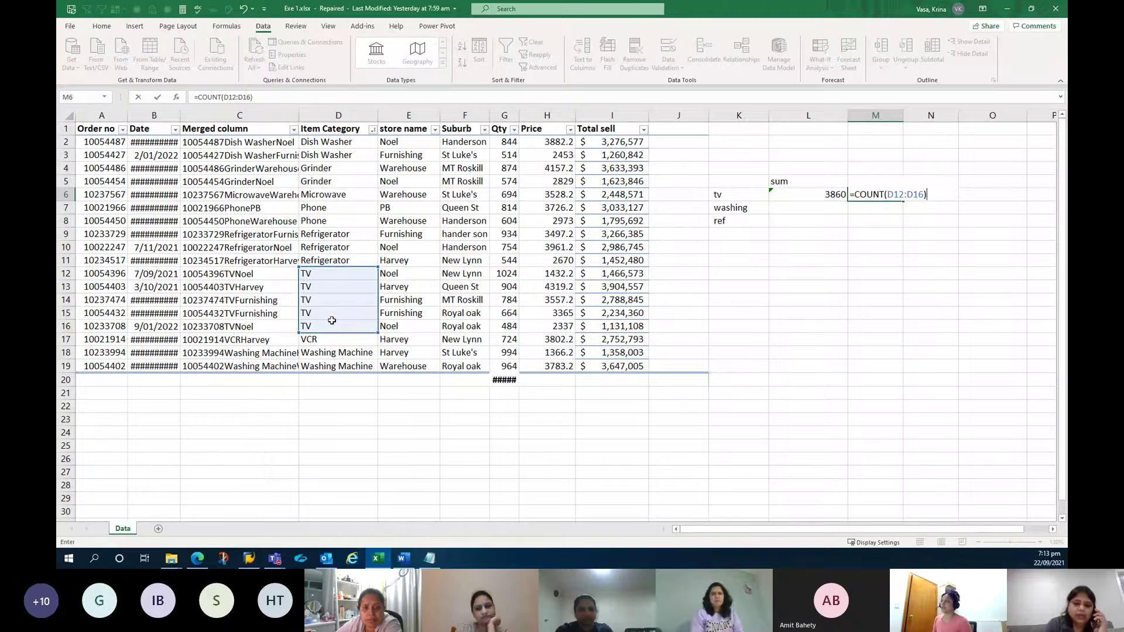
key("Return")
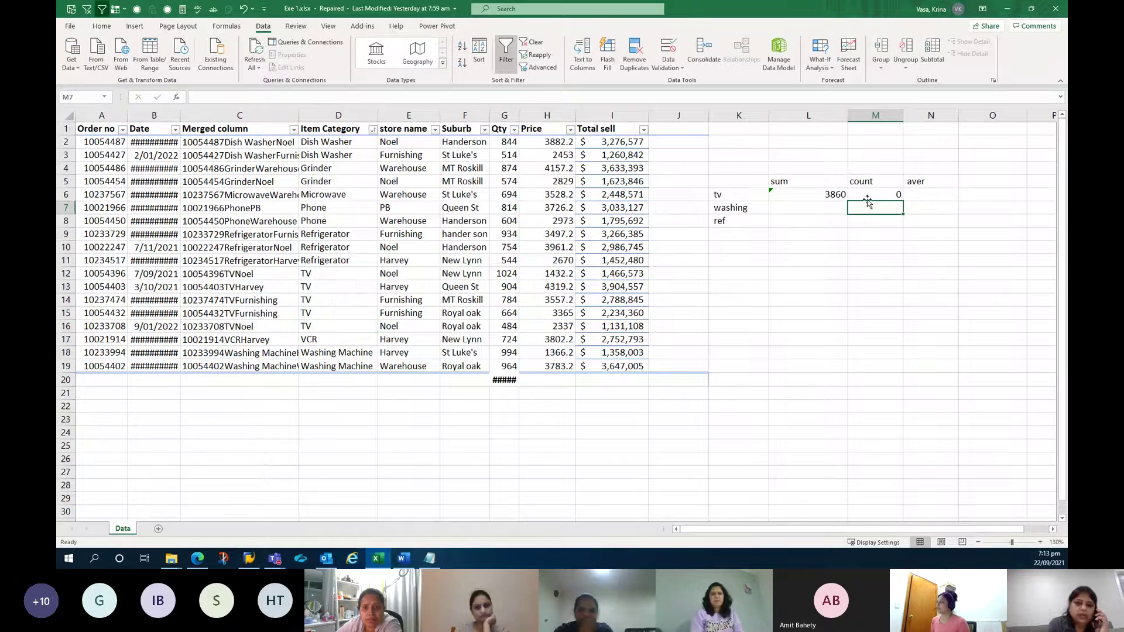
Replace M6's formula with =COUNT(G12:G16) so the TV count shows 5
key("Up")
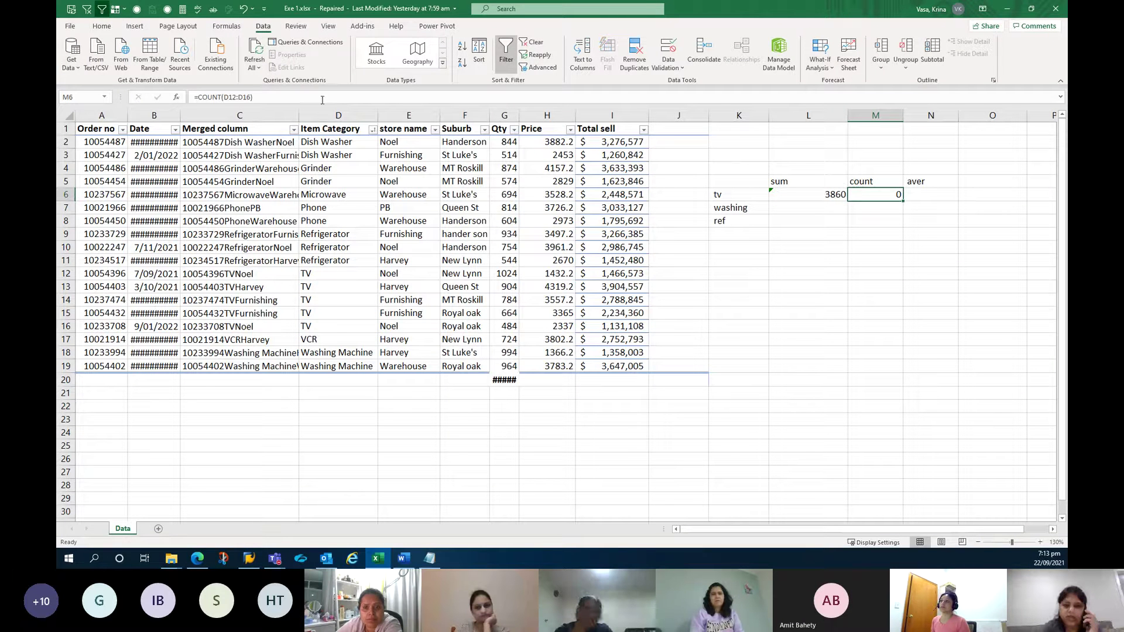
left_click(213, 98)
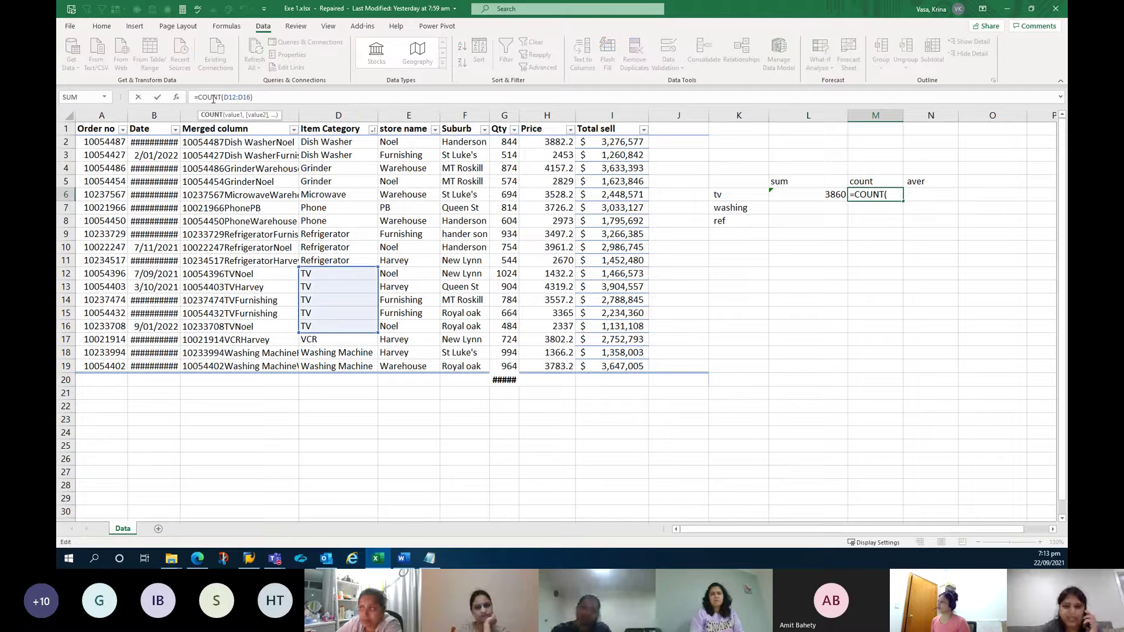
key("ctrl+Return")
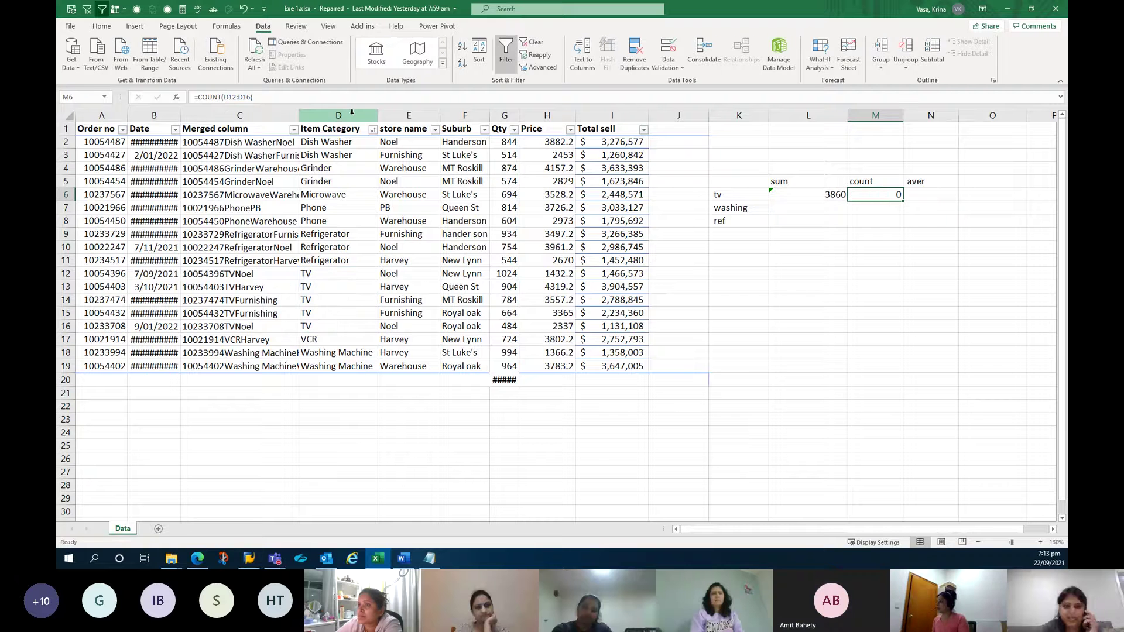
type("=coun")
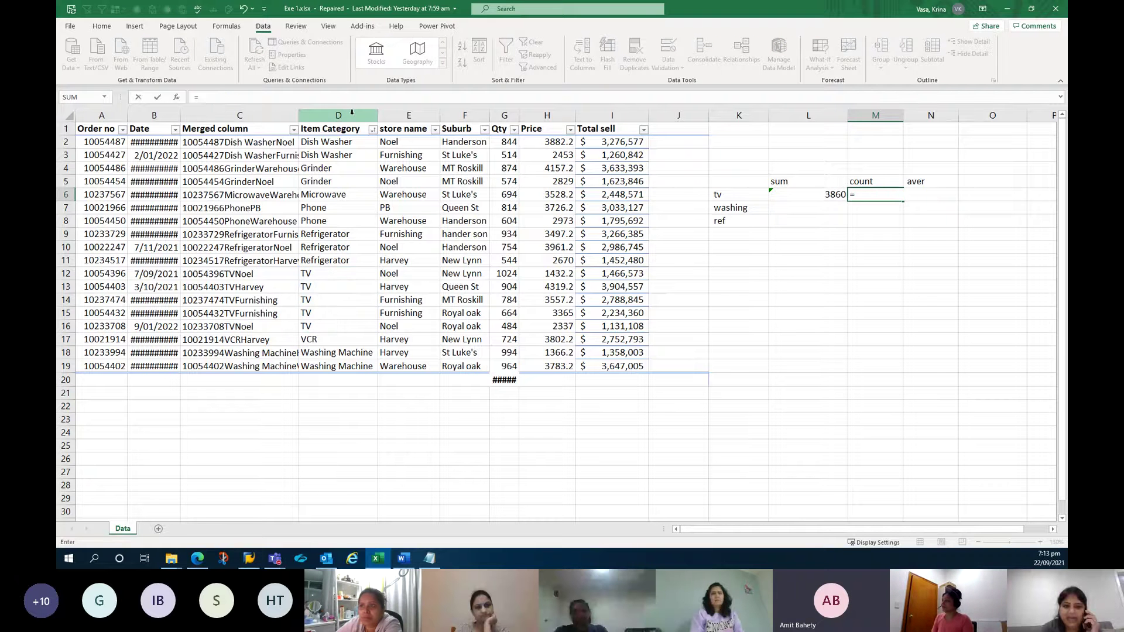
key("Tab")
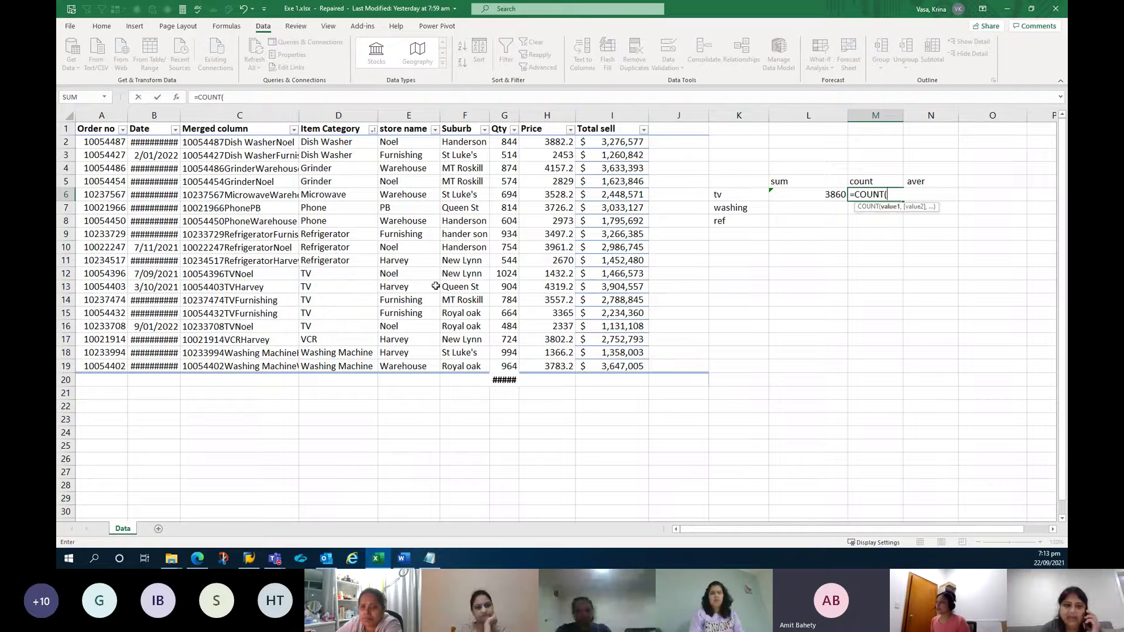
left_click_drag(502, 271, 506, 327)
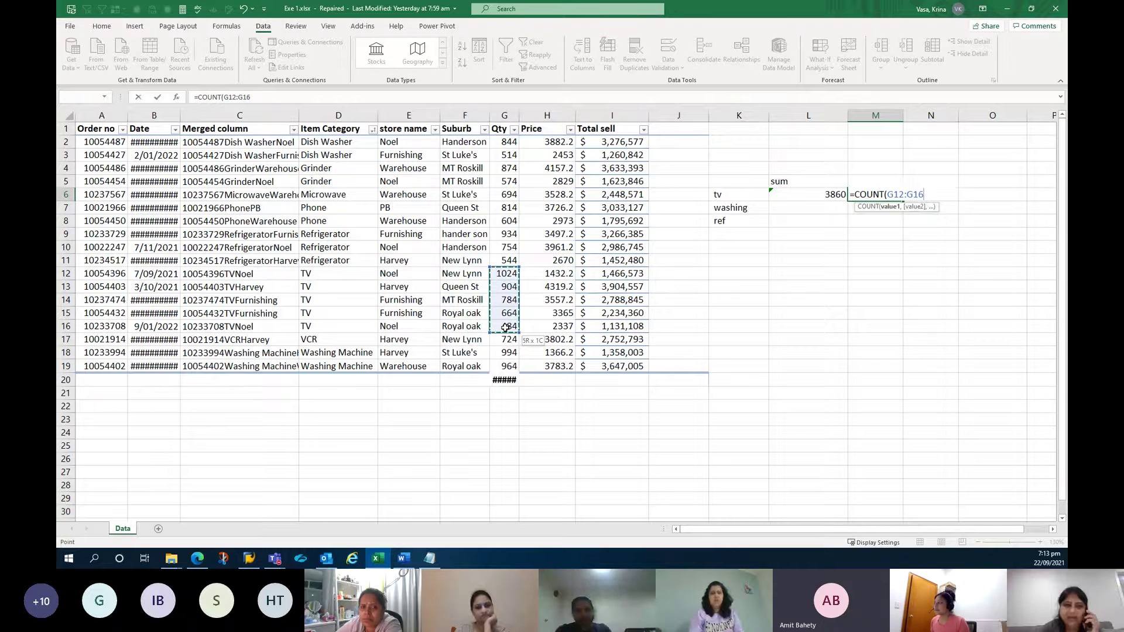
key("Return")
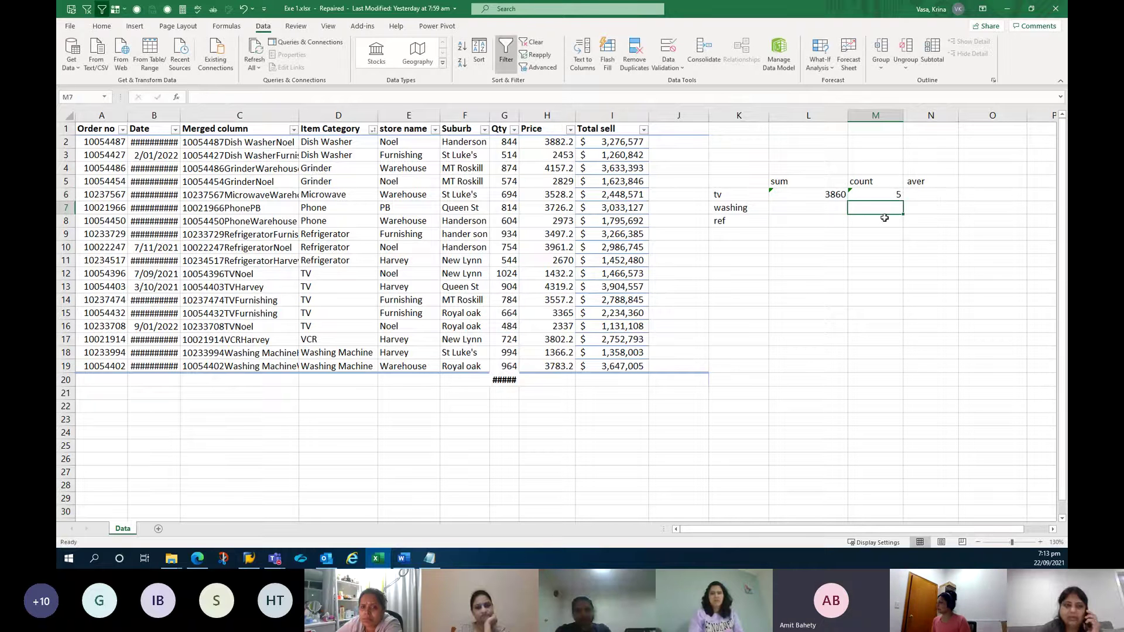
left_click(893, 193)
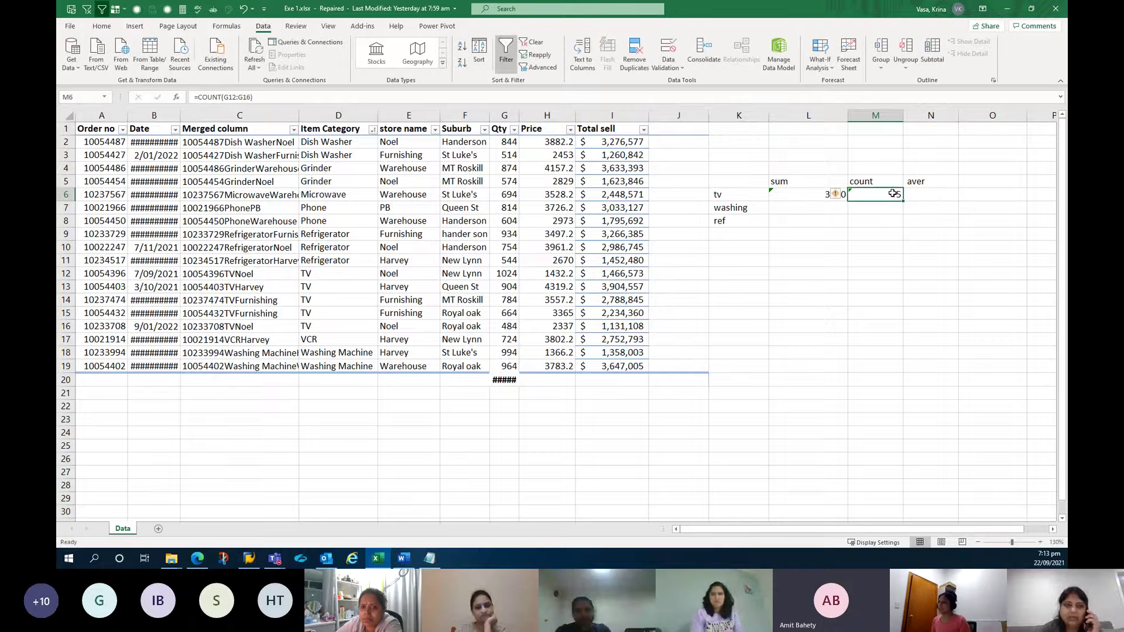
Enter =AVERAGE(G12:G16) in N6, giving the TV average of 772
left_click(922, 191)
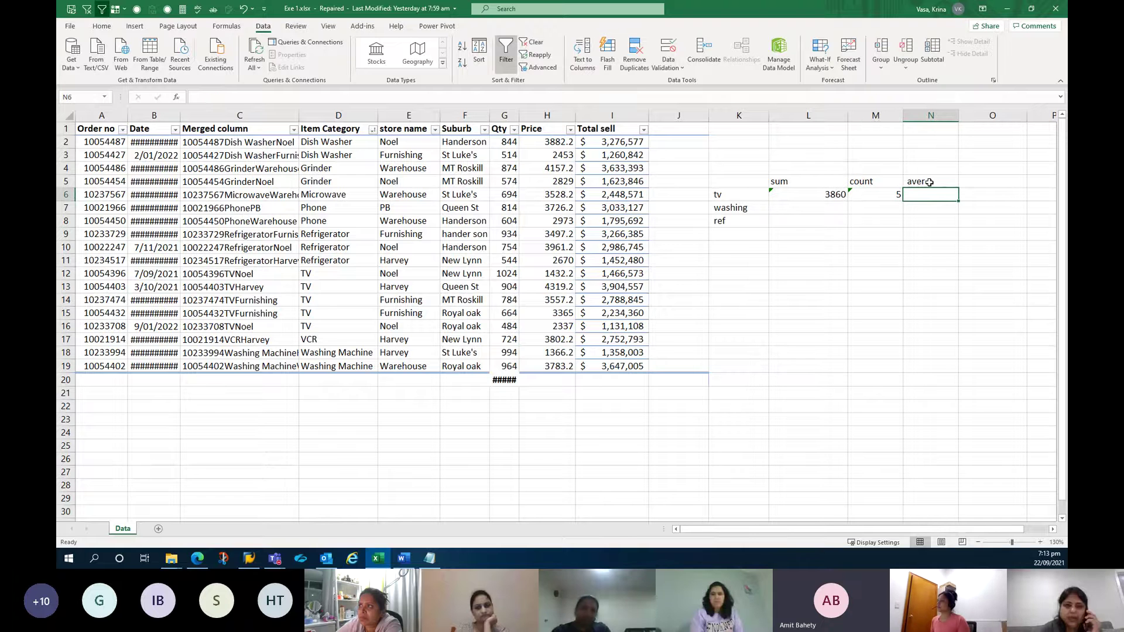
type("=av")
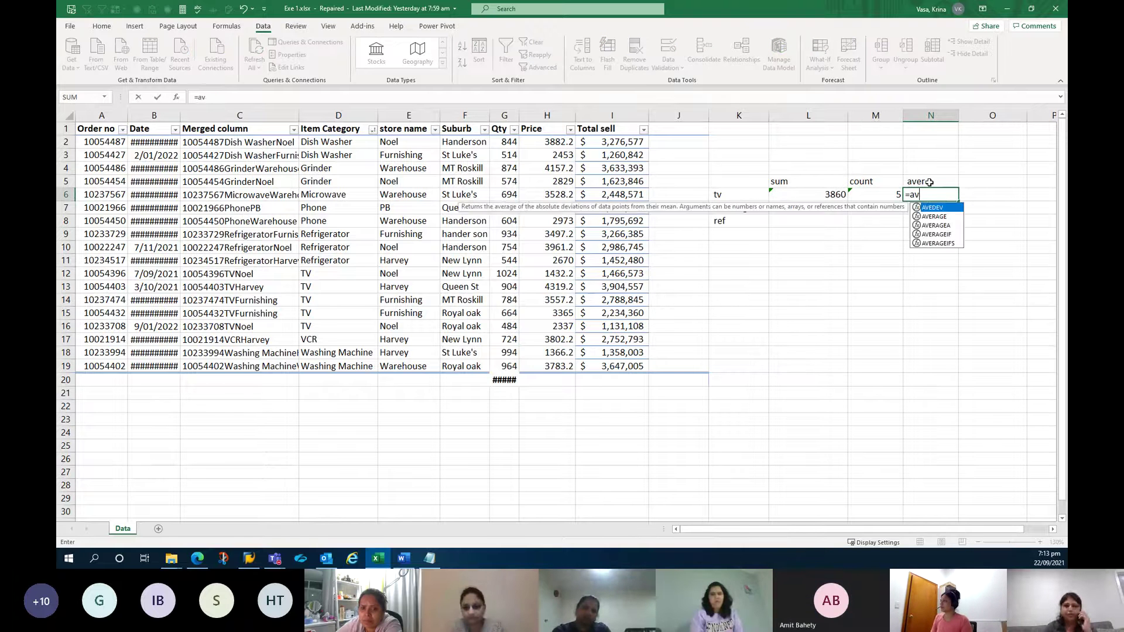
type("era")
key("Tab")
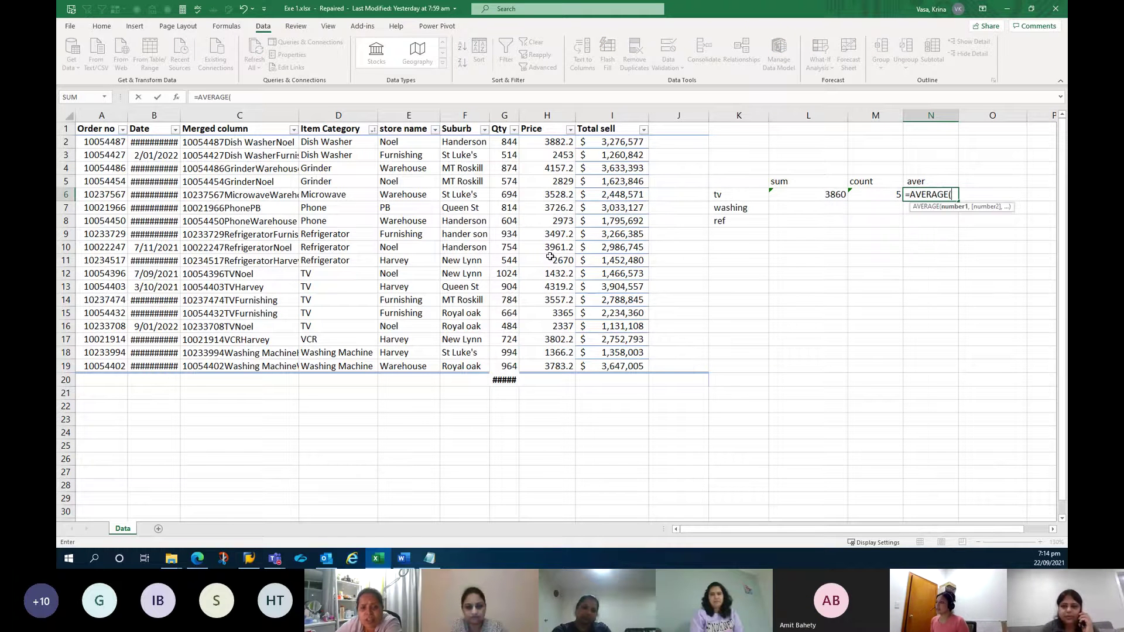
left_click_drag(505, 273, 505, 325)
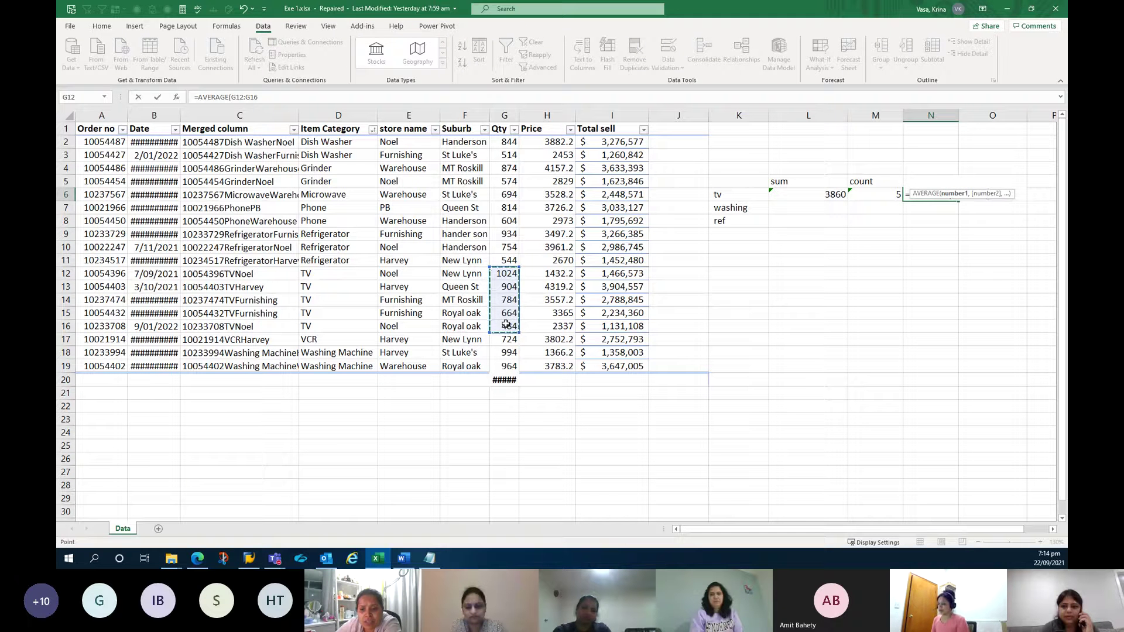
type(")")
key("Return")
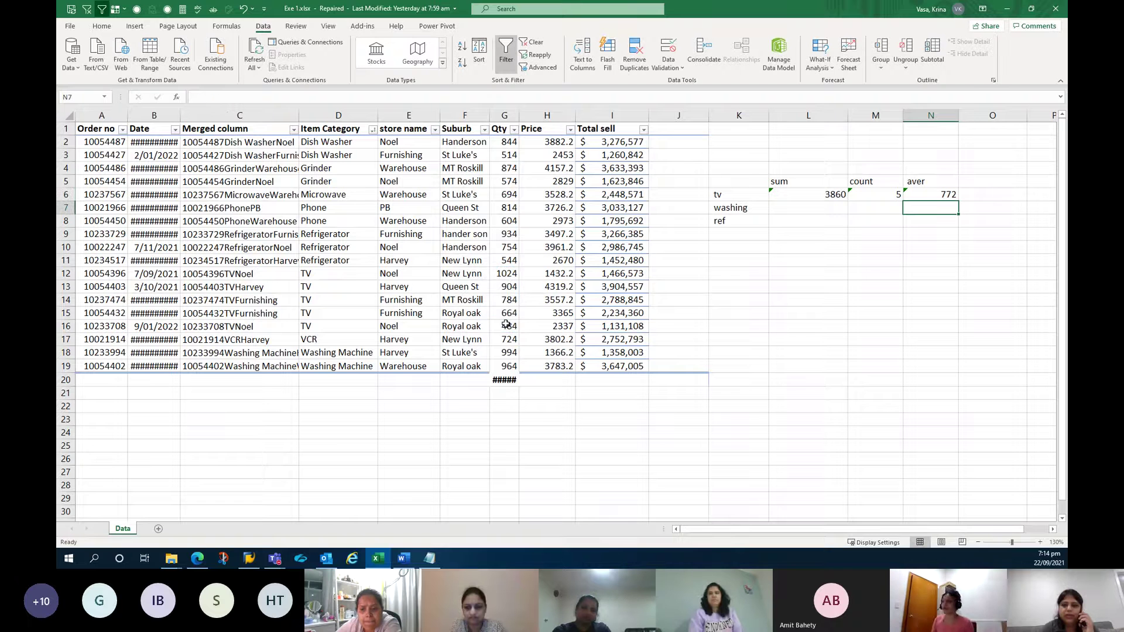
Select the TV Qty cells, category cells and tv results to verify them in the status bar
left_click_drag(513, 275, 510, 328)
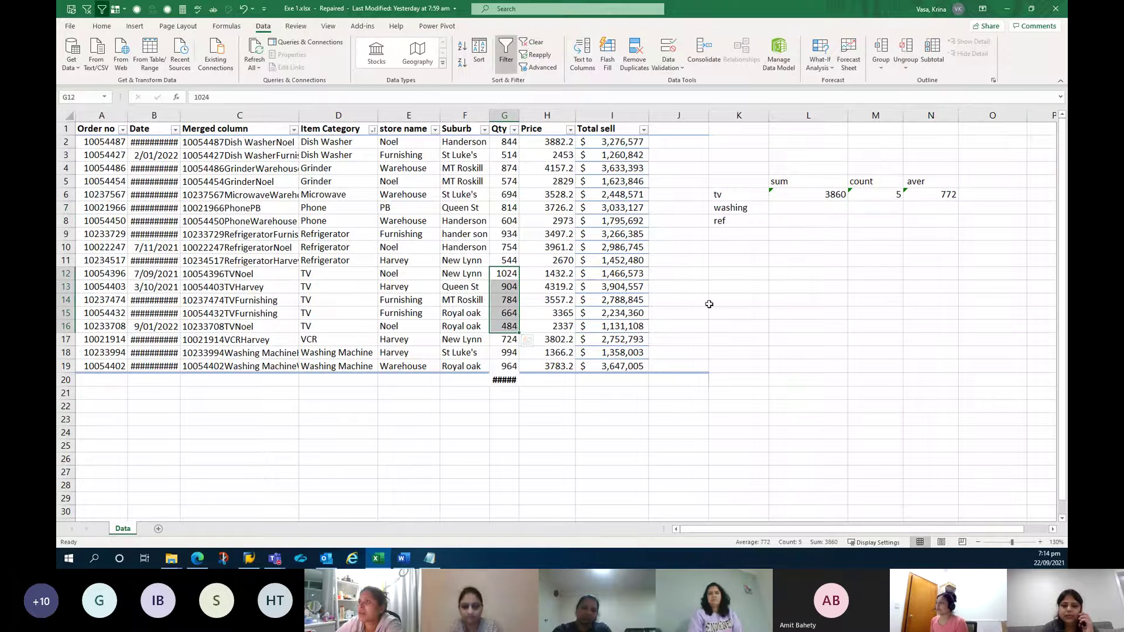
left_click_drag(334, 273, 347, 322)
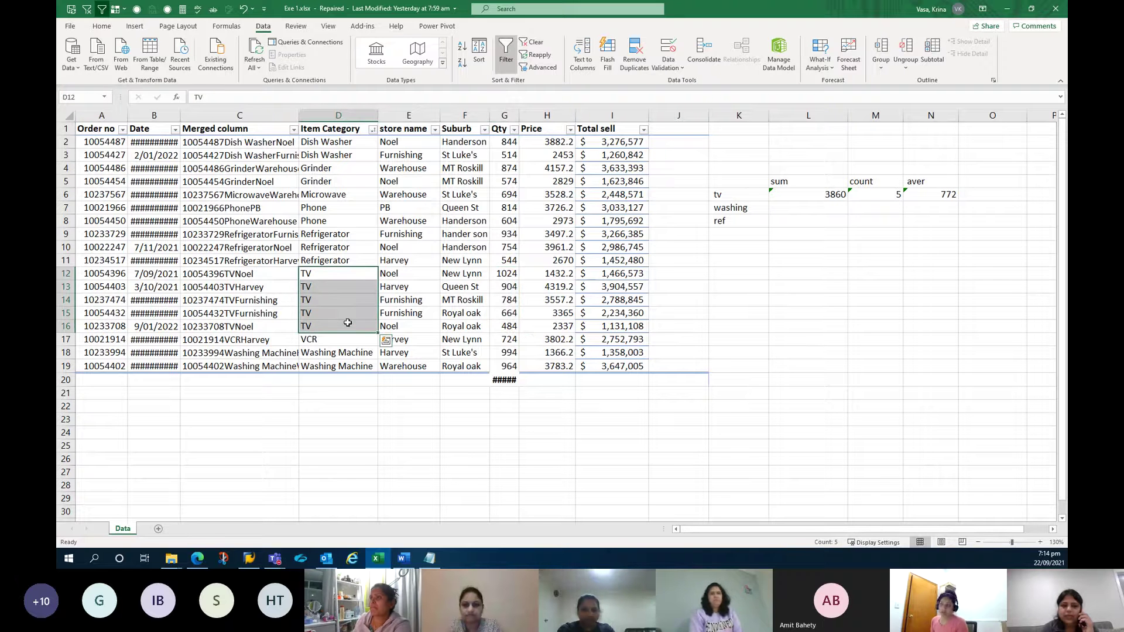
left_click(817, 209)
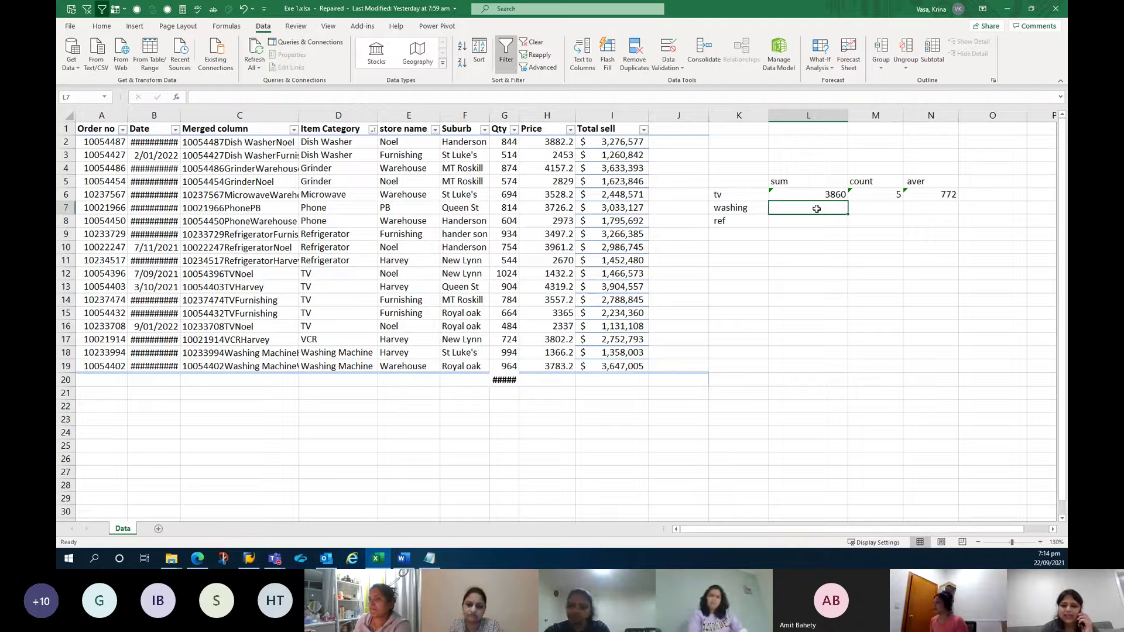
left_click_drag(781, 181, 933, 188)
Enter =SUM(G18:G19) in L7 for the washing sum of 1958
left_click(804, 208)
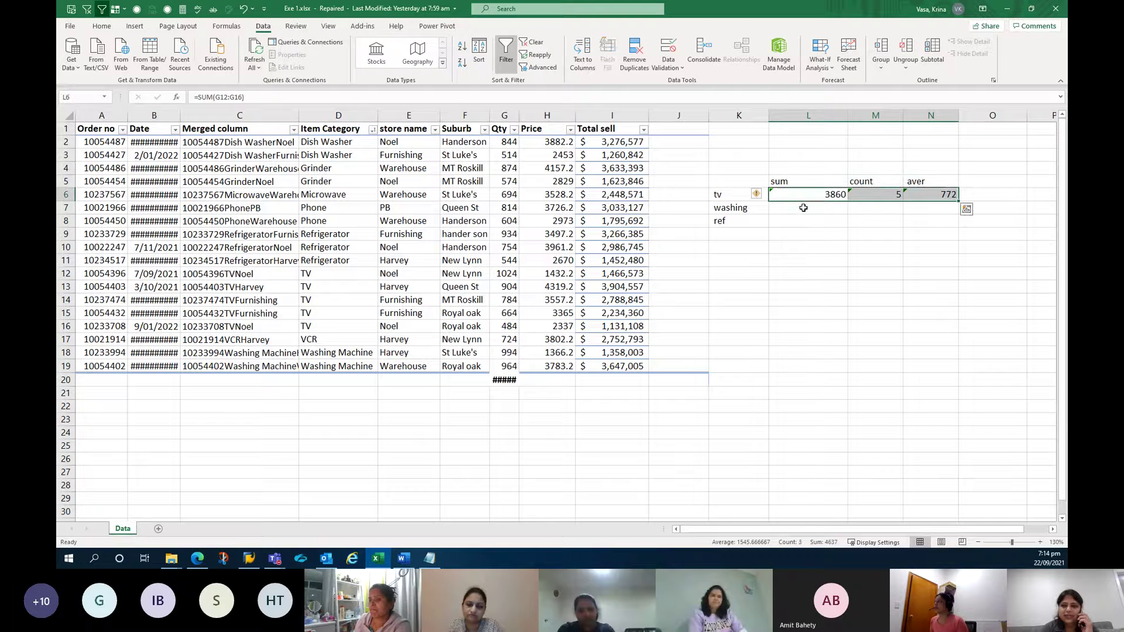
type("=")
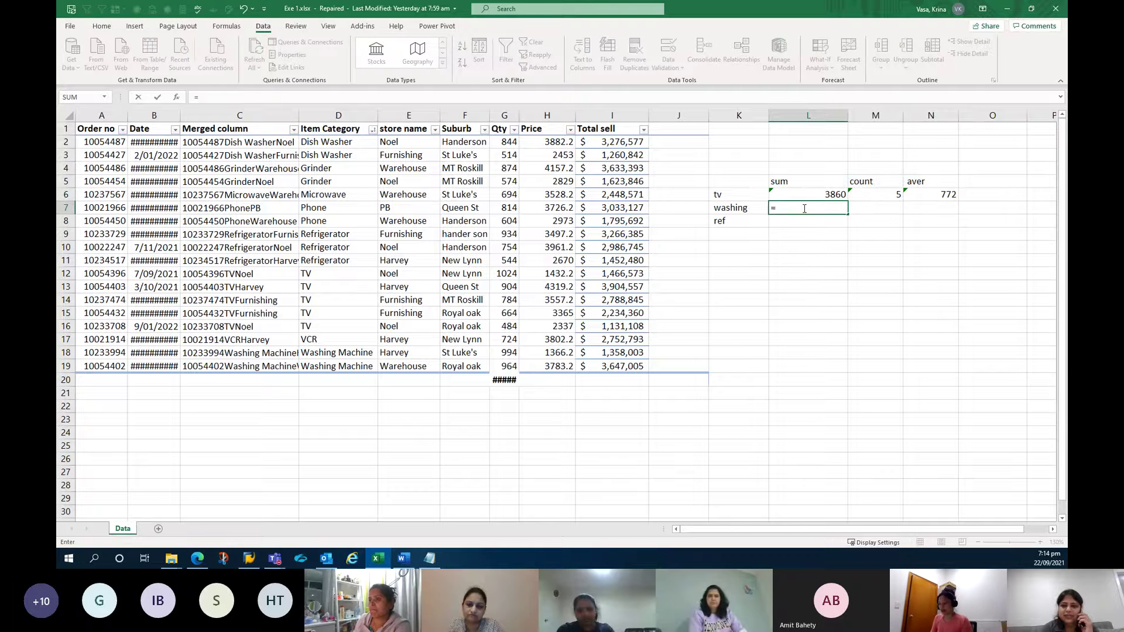
type("washin")
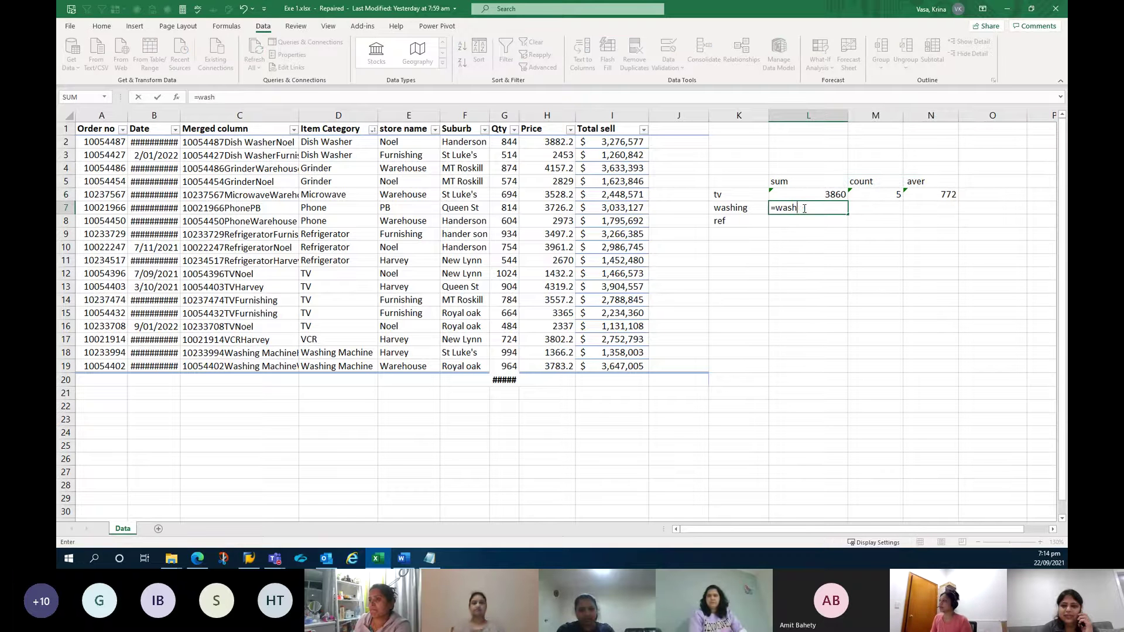
key("BackSpace")
key("BackSpace")
key("BackSpace")
key("BackSpace")
type("su")
key("Tab")
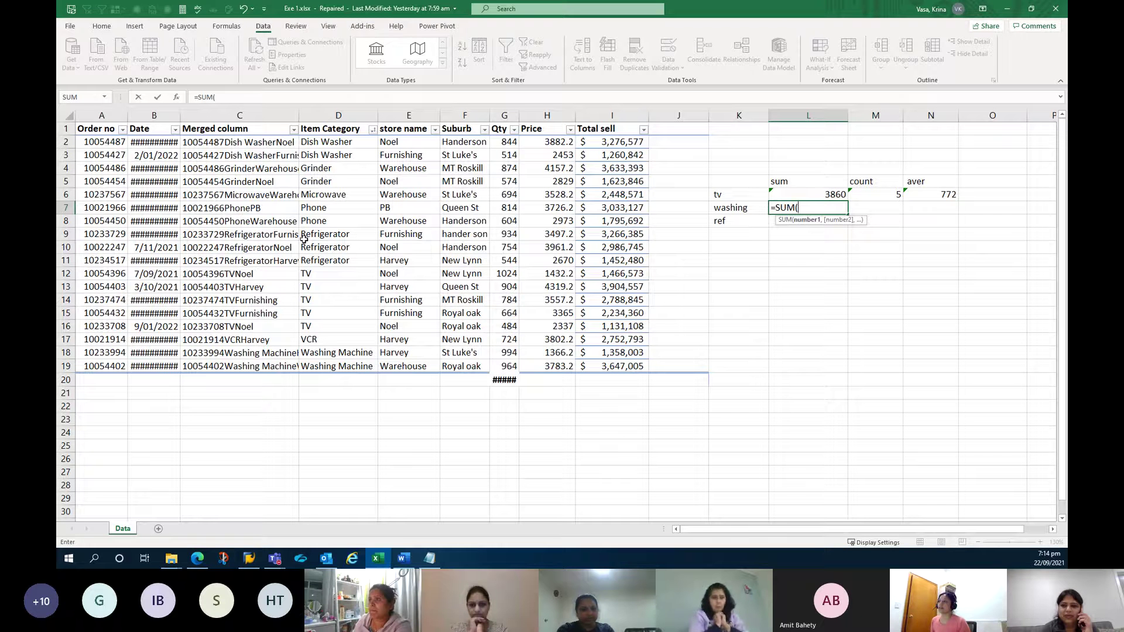
left_click_drag(507, 352, 513, 364)
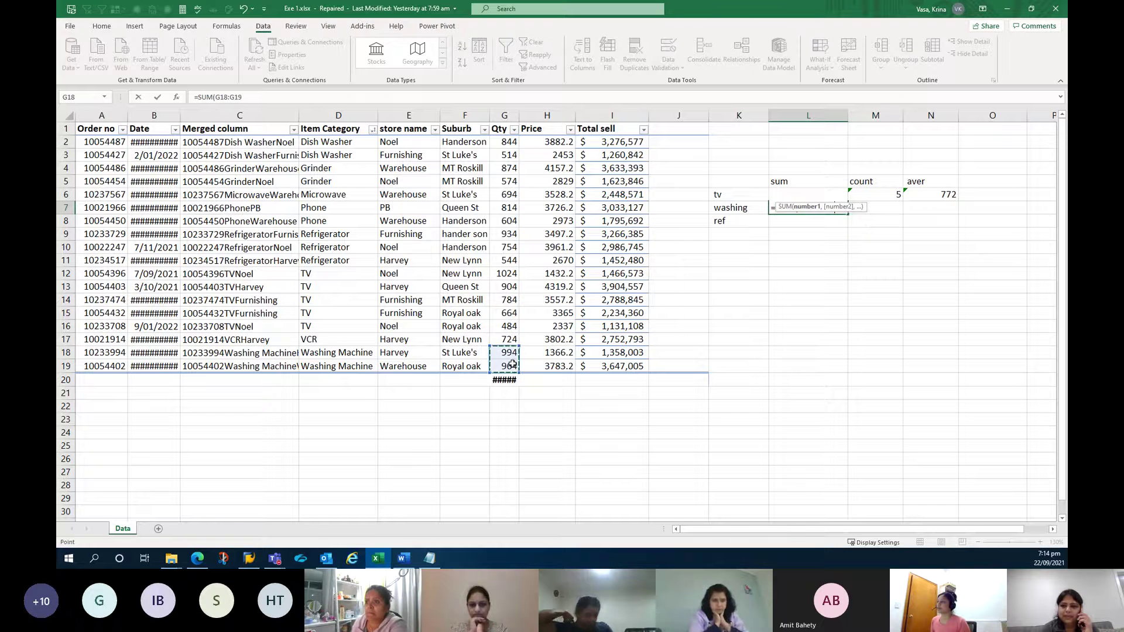
key("Return")
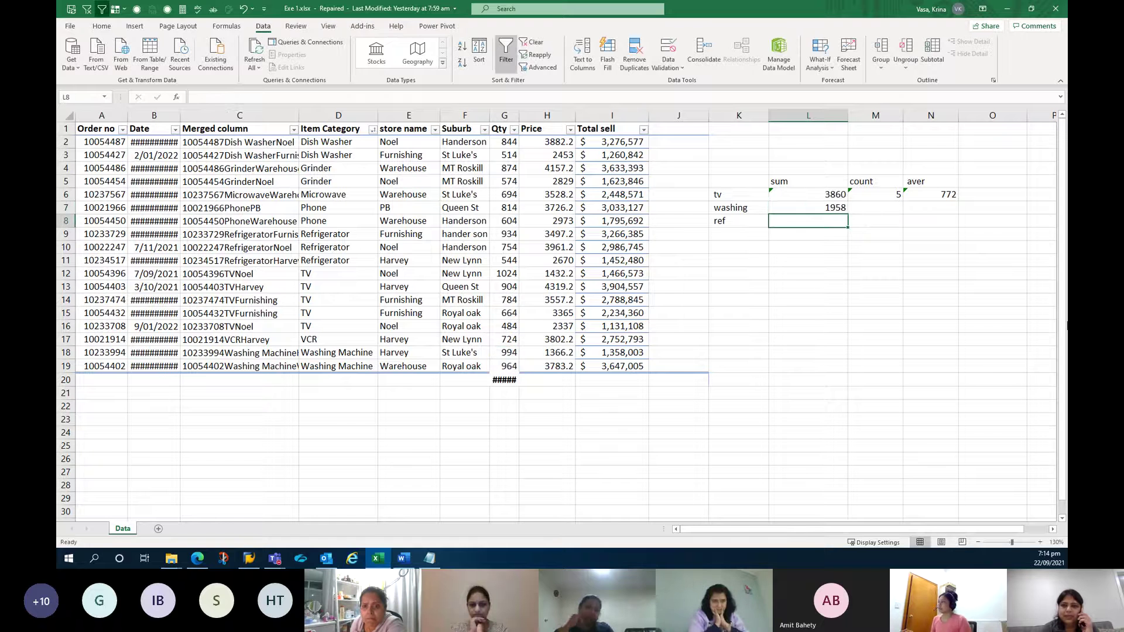
Enter =COUNT(G18:G19) in M7 for the washing count of 2
left_click(878, 207)
type("=coun")
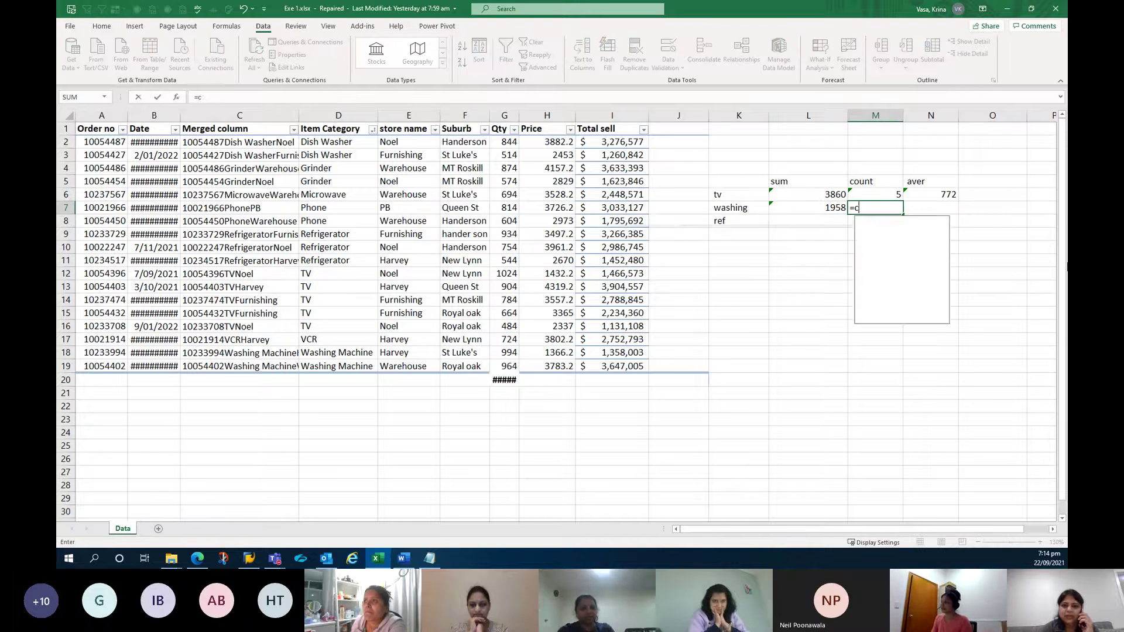
key("Tab")
left_click(507, 353)
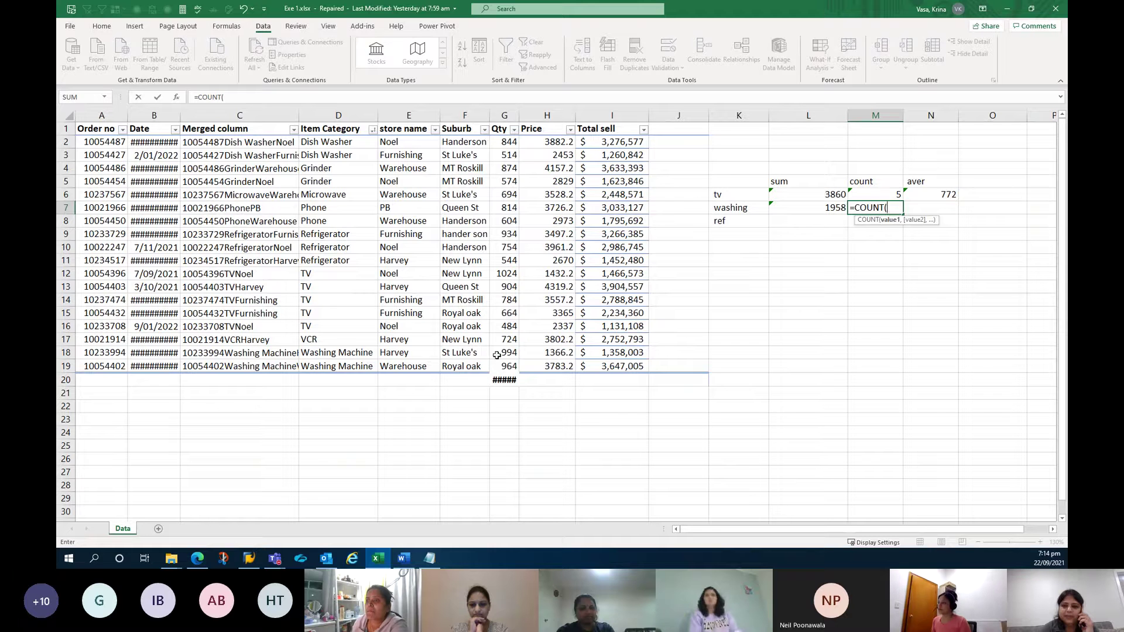
left_click_drag(507, 355, 509, 363)
type(")")
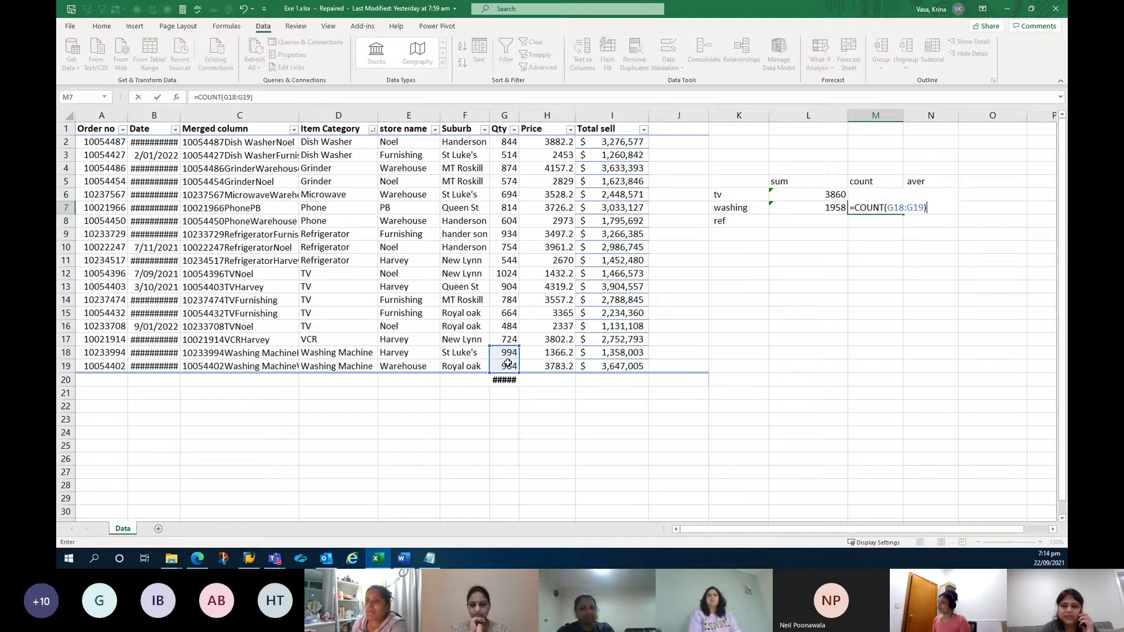
key("Tab")
Enter =AVERAGE(G18:G19) in N7 for the washing average of 979
type("a")
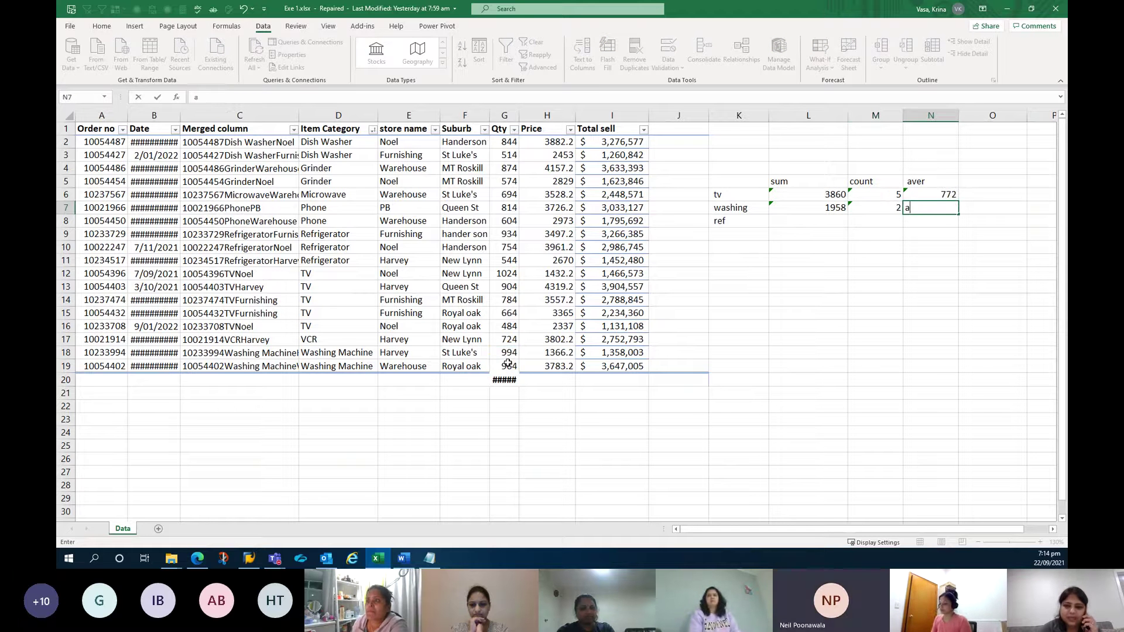
type("=ave")
key("Tab")
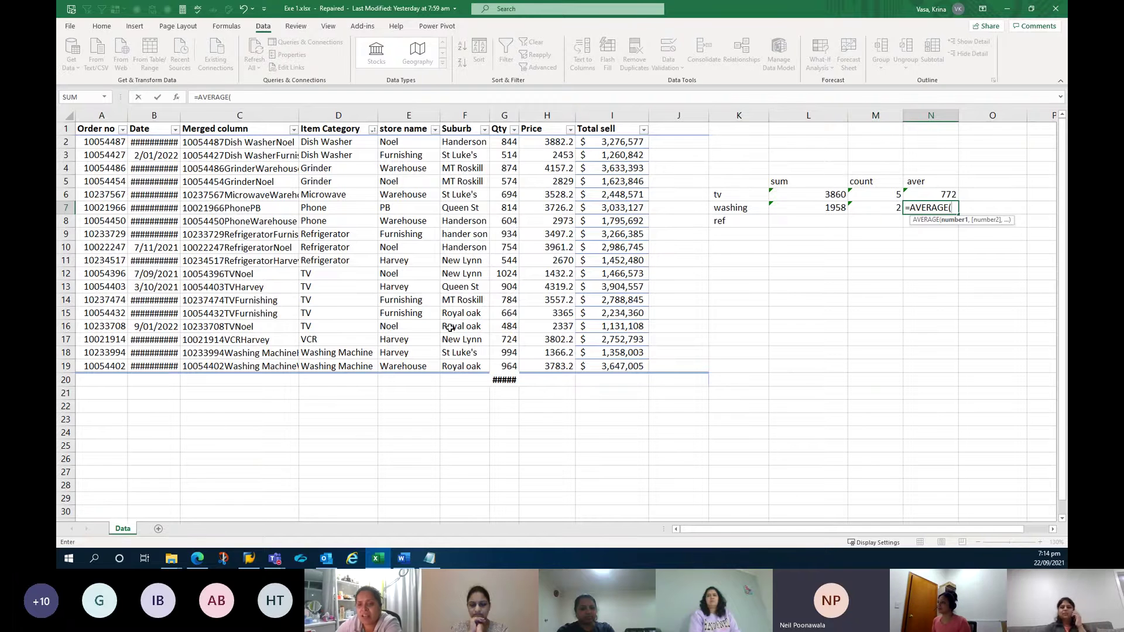
scroll(503, 317, "down", 1)
left_click_drag(502, 313, 501, 326)
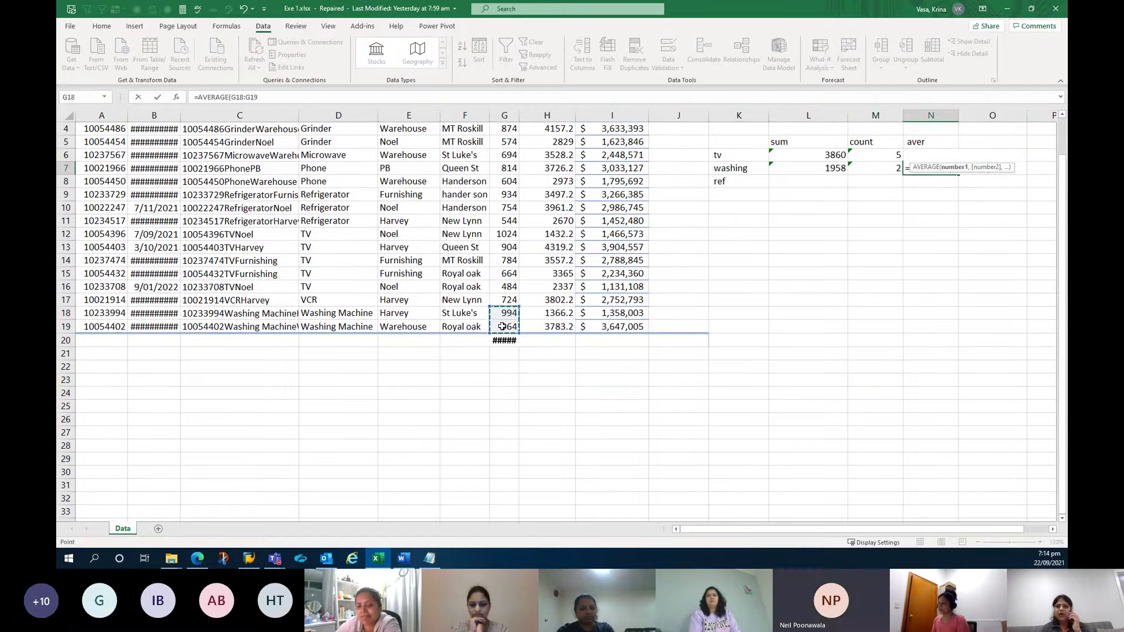
key("Return")
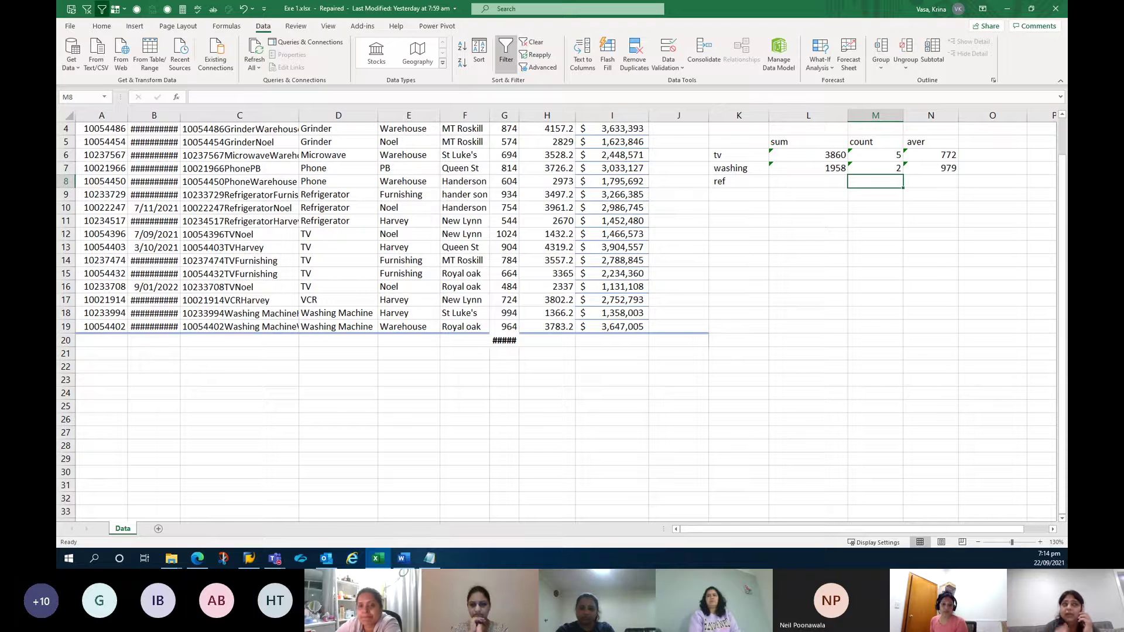
left_click(742, 181)
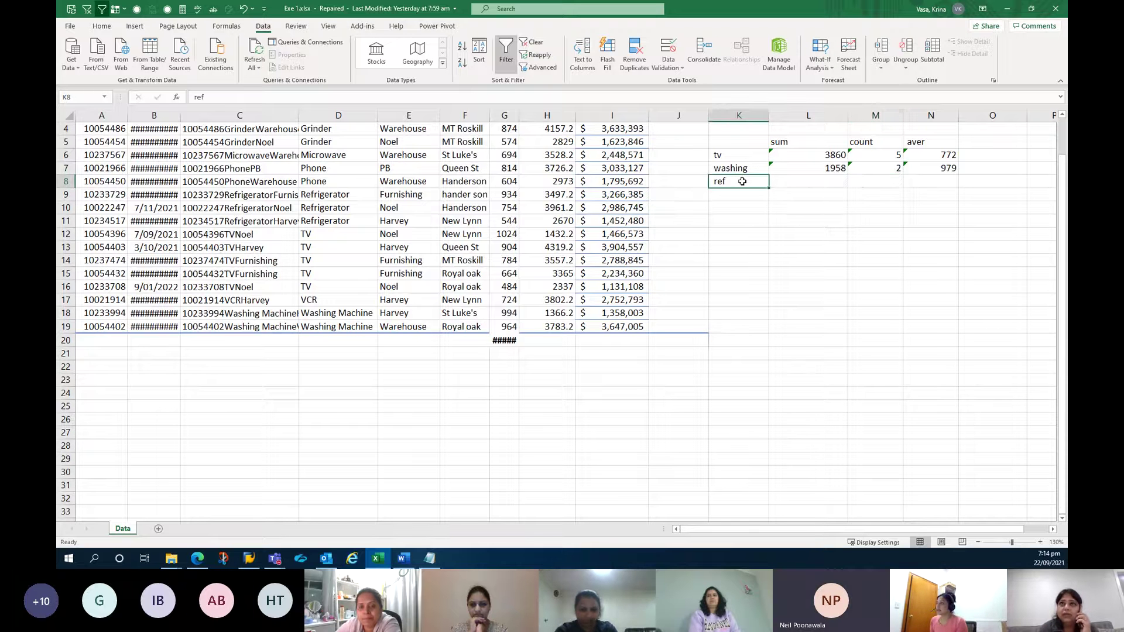
left_click(889, 181)
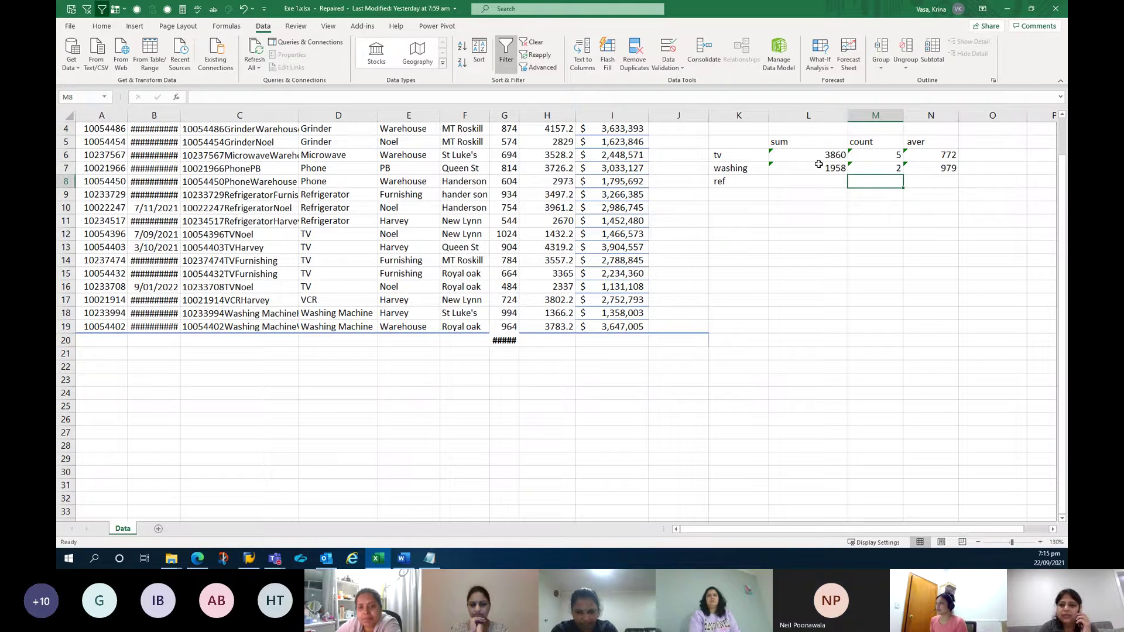
scroll(819, 164, "down", 1)
scroll(677, 210, "up", 2)
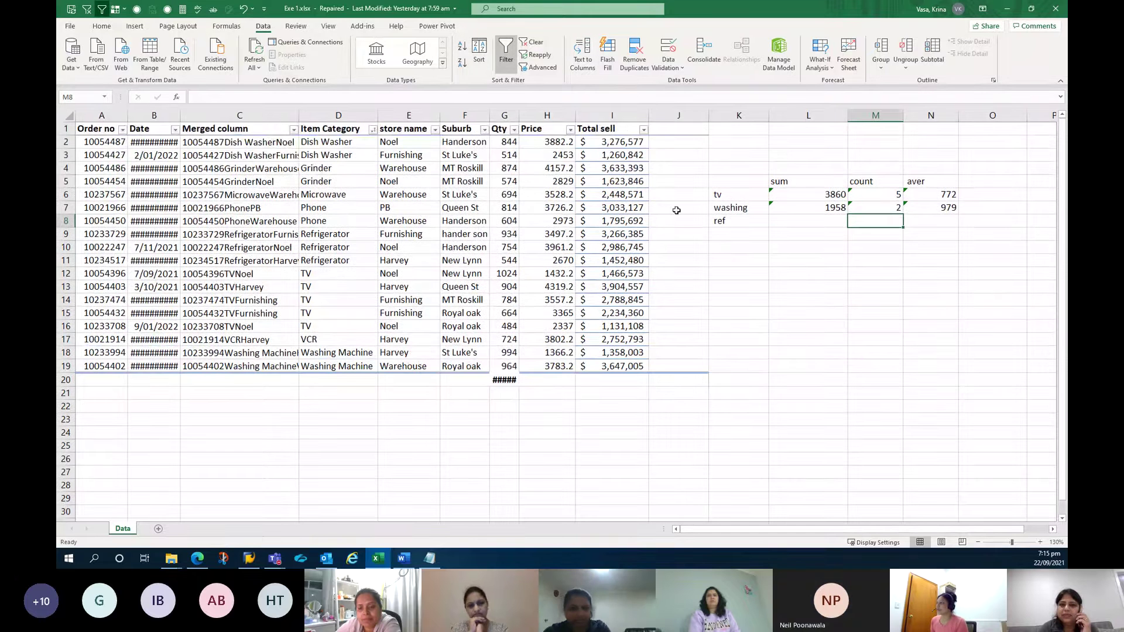
left_click_drag(732, 233, 884, 260)
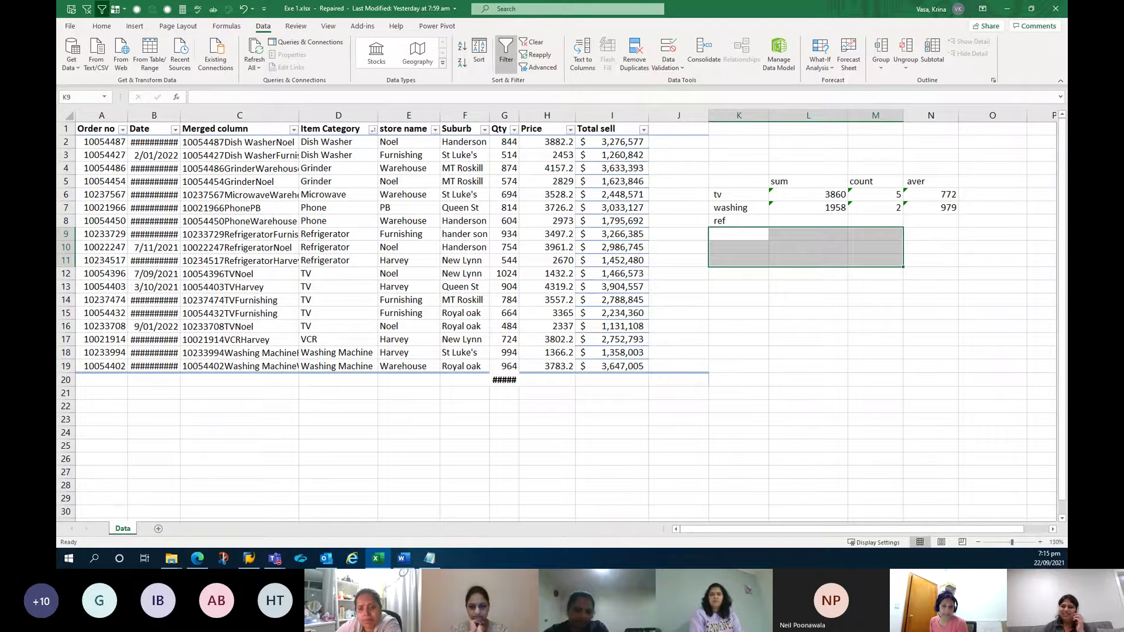
Autofit the Date column to show full dates and delete the Merged column
left_click(242, 137)
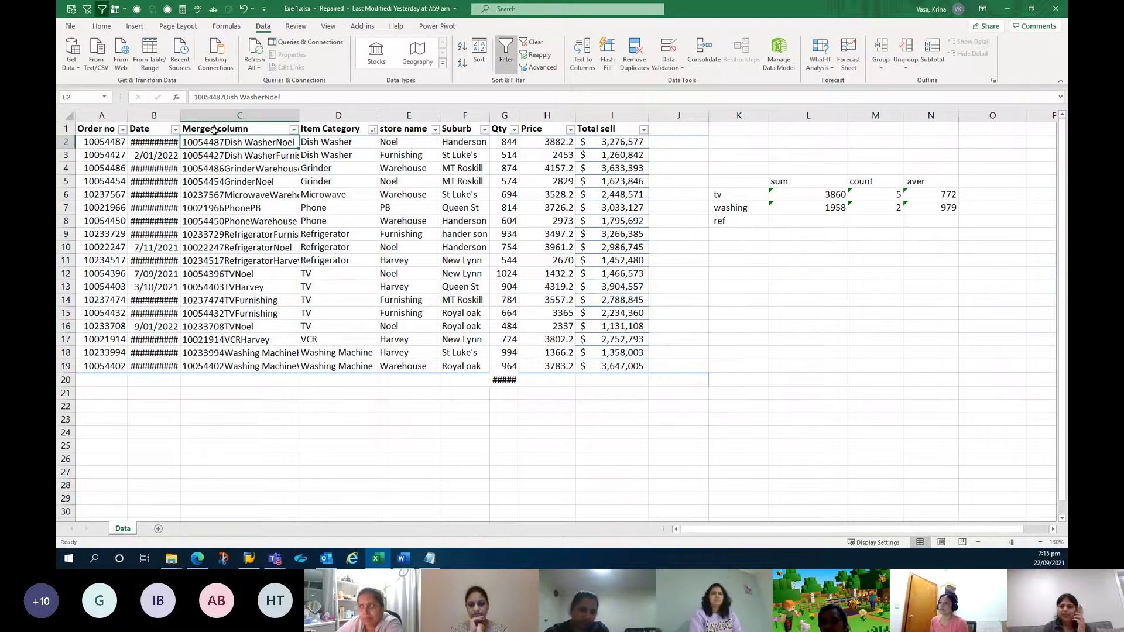
double_click(128, 116)
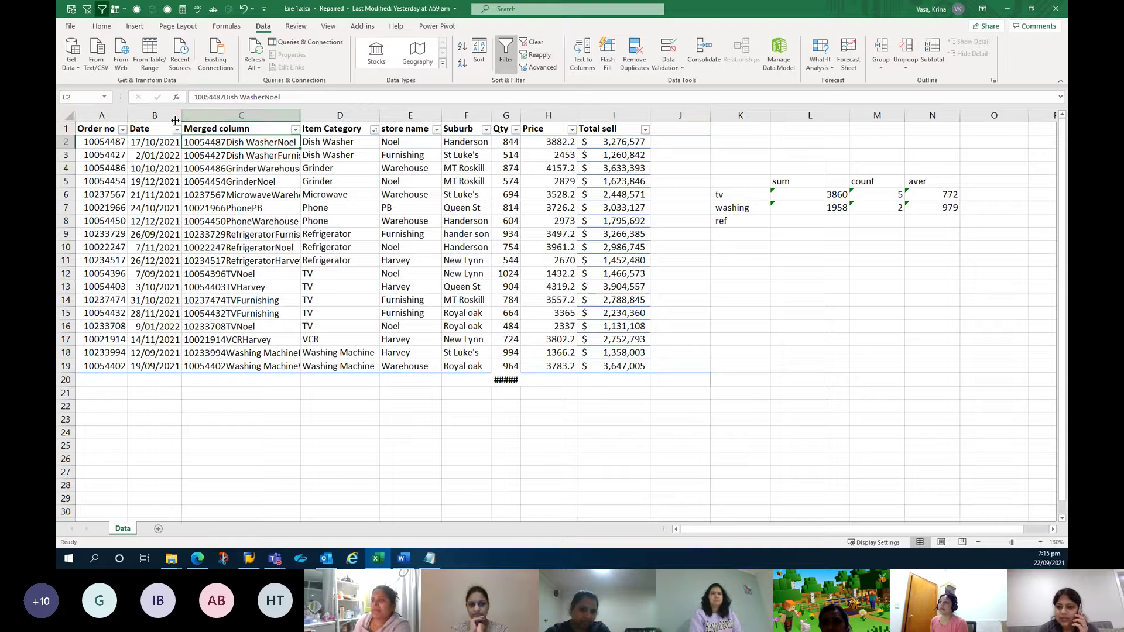
right_click(240, 116)
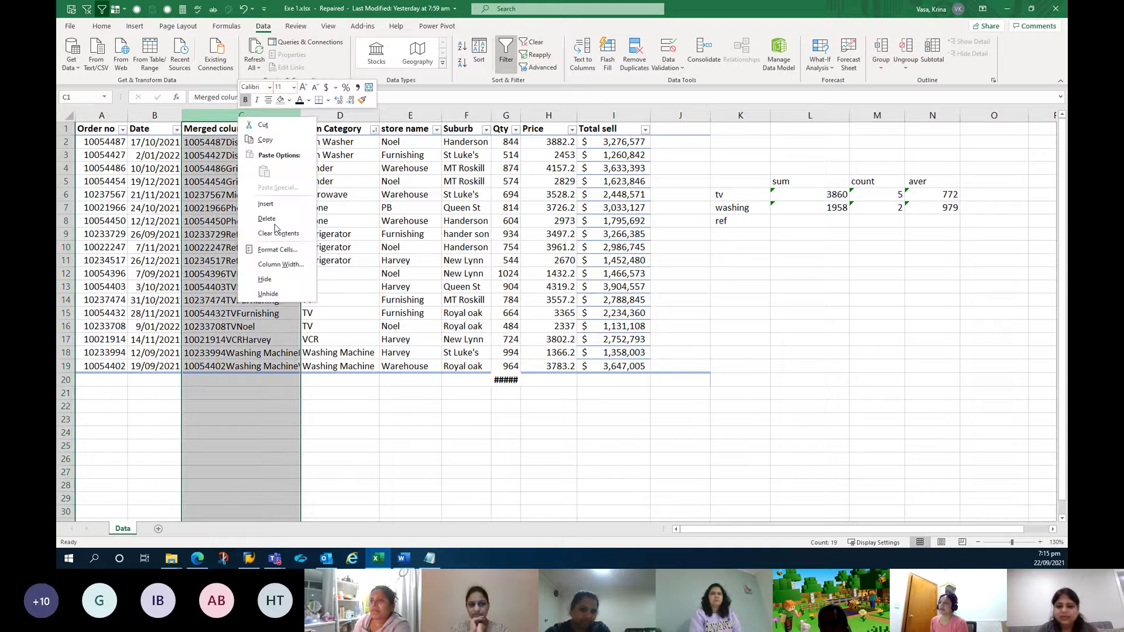
left_click(265, 205)
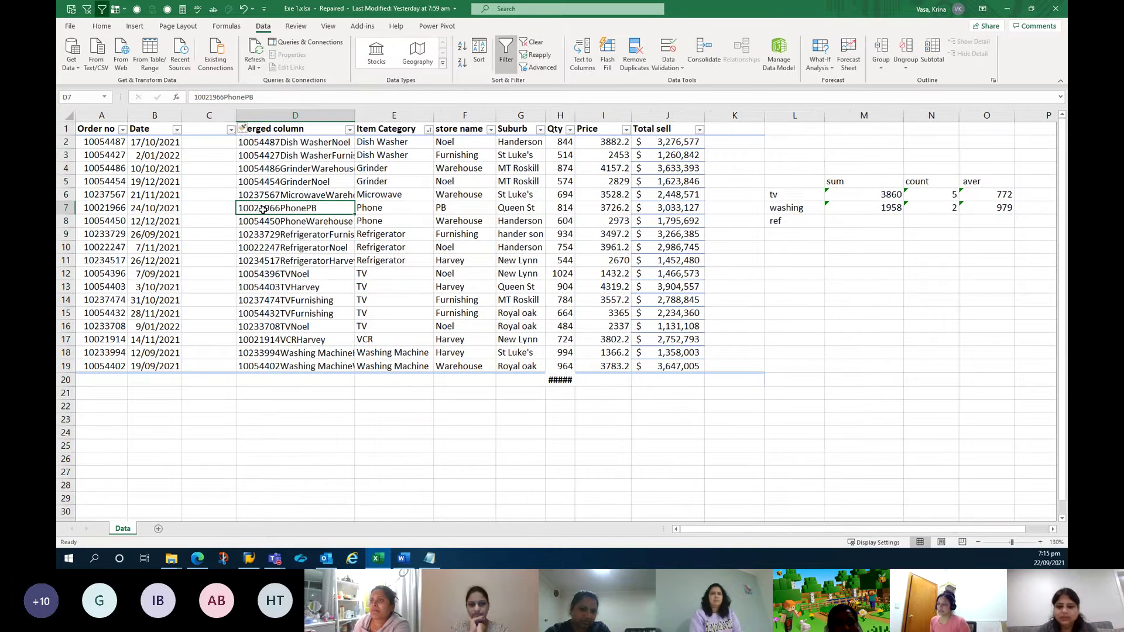
key("ctrl+z")
right_click(246, 156)
key("Escape")
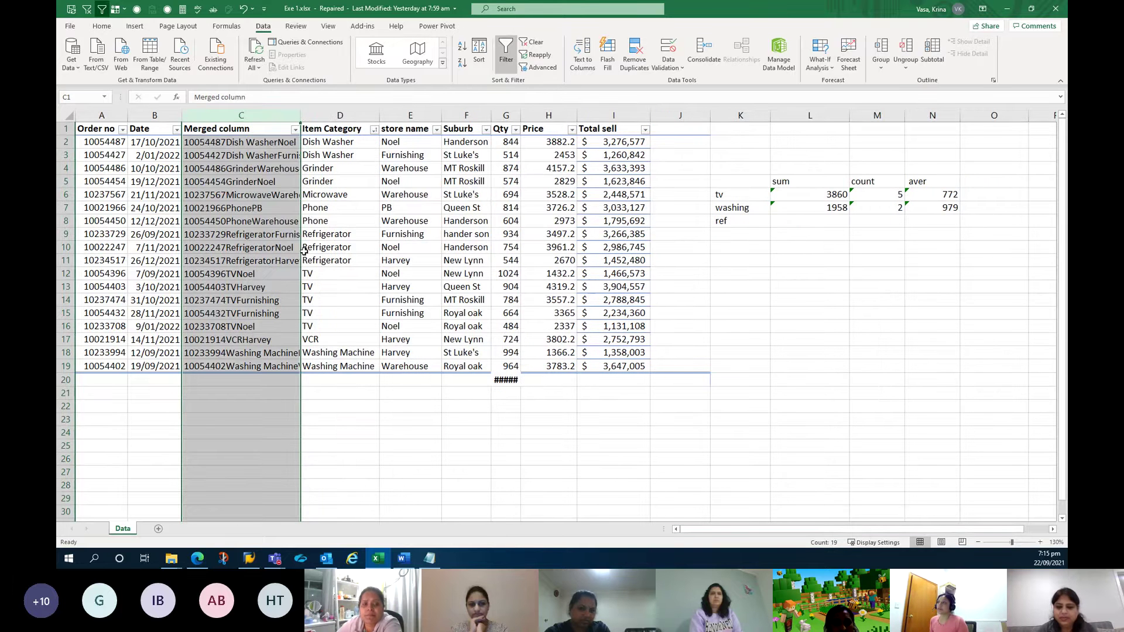
key("ctrl+minus")
Insert a blank column C before the Item Category column
left_click(216, 129)
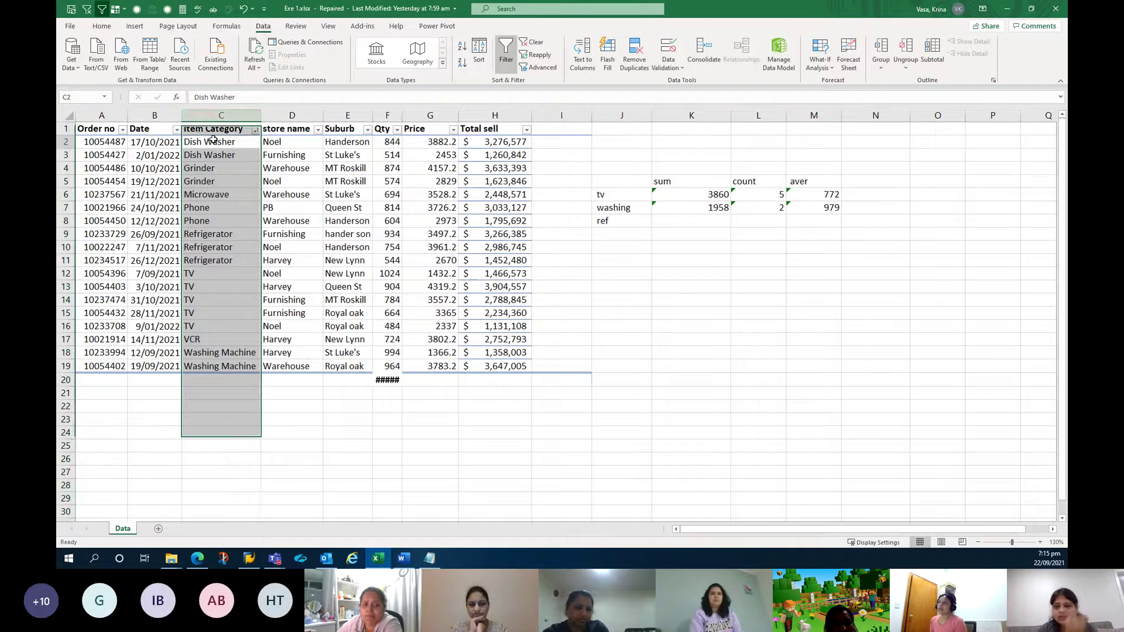
left_click(216, 117)
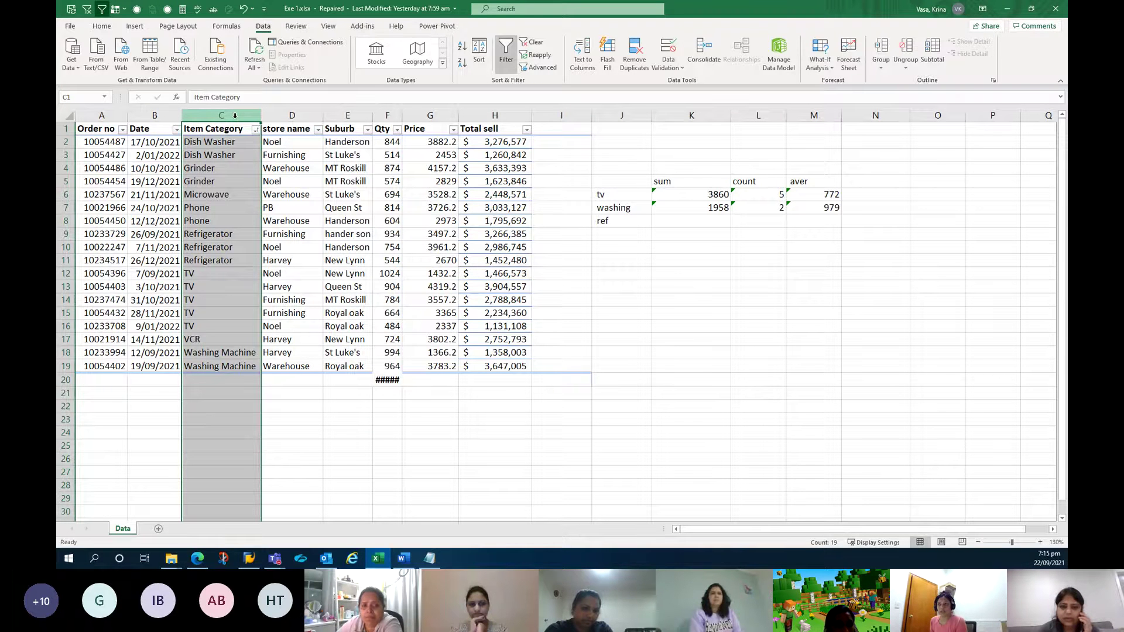
right_click(235, 115)
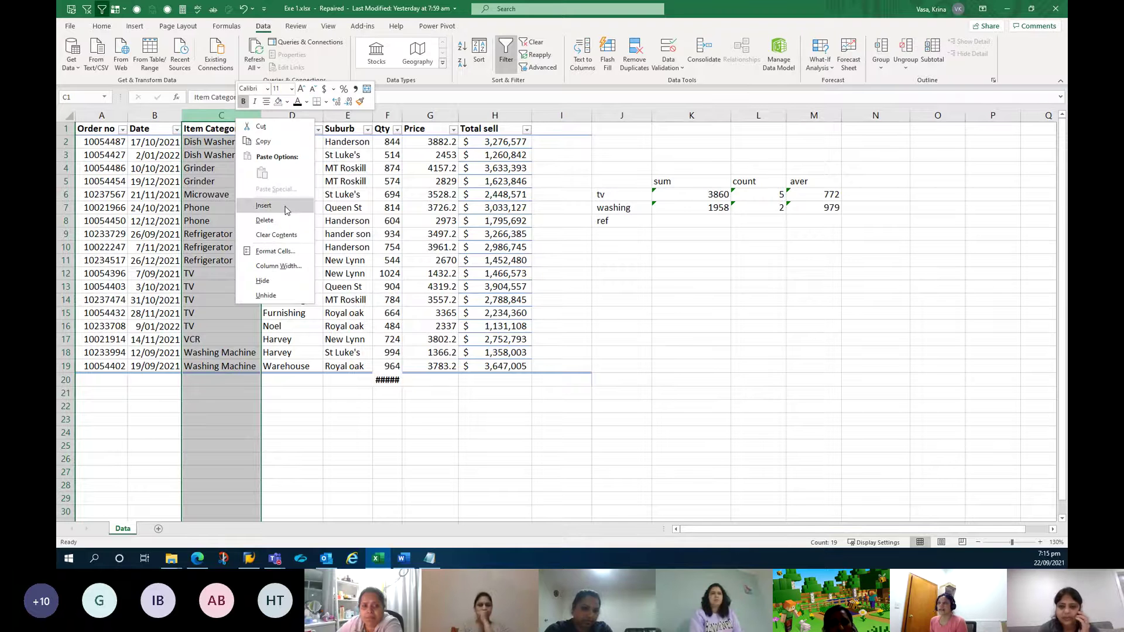
left_click(263, 206)
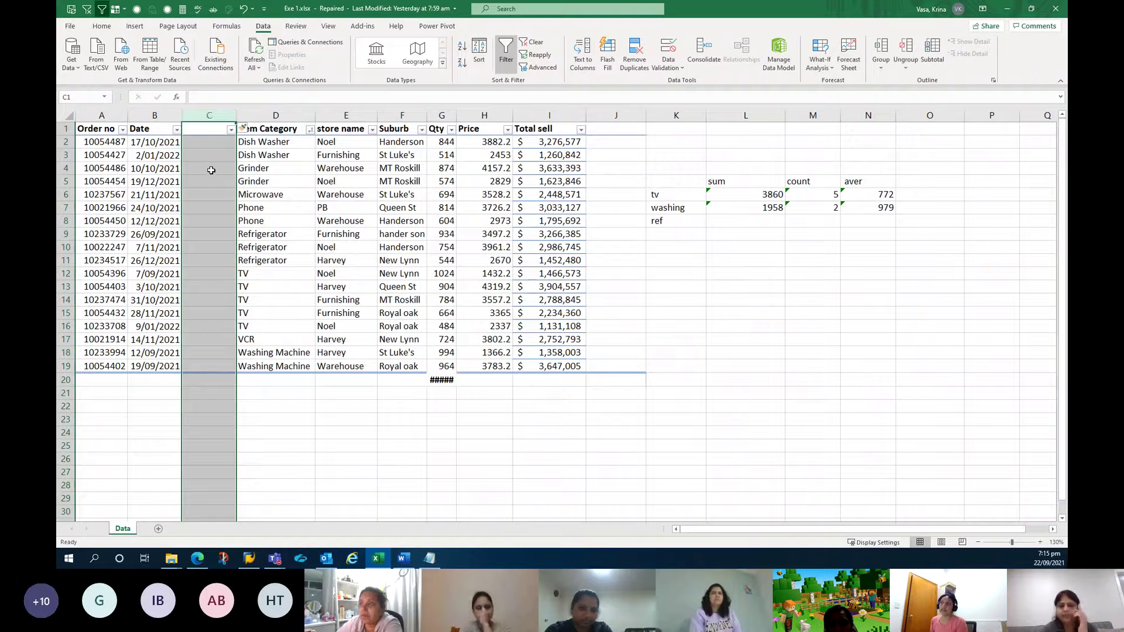
left_click(215, 142)
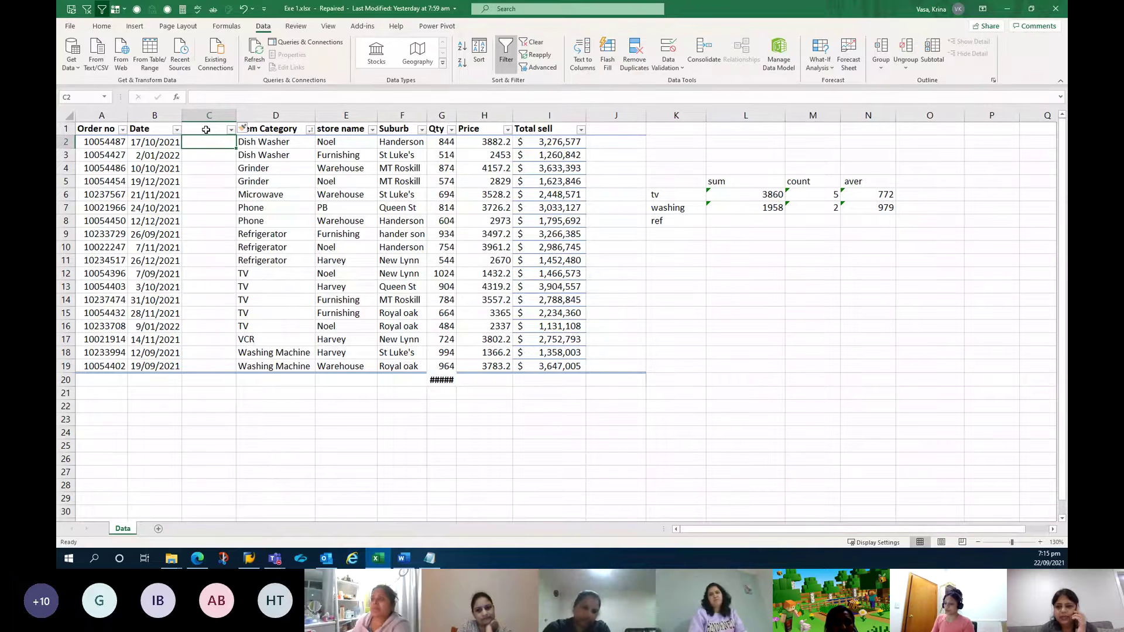
Start a CONCATENATE formula in C2 with the order number A2 as first argument
type("=conc")
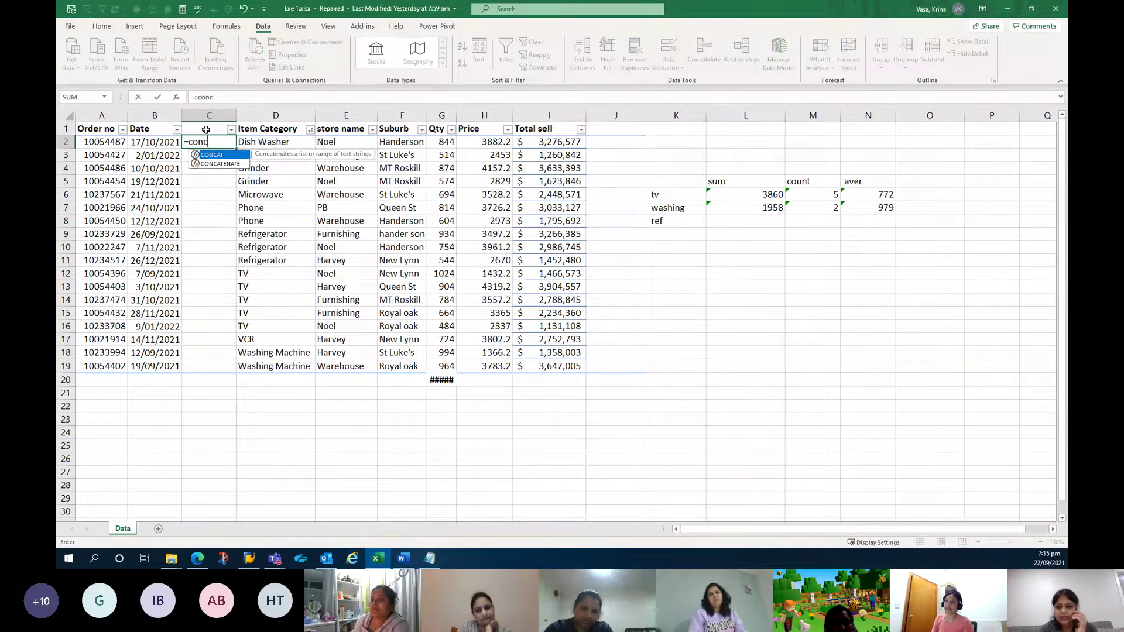
key("Down")
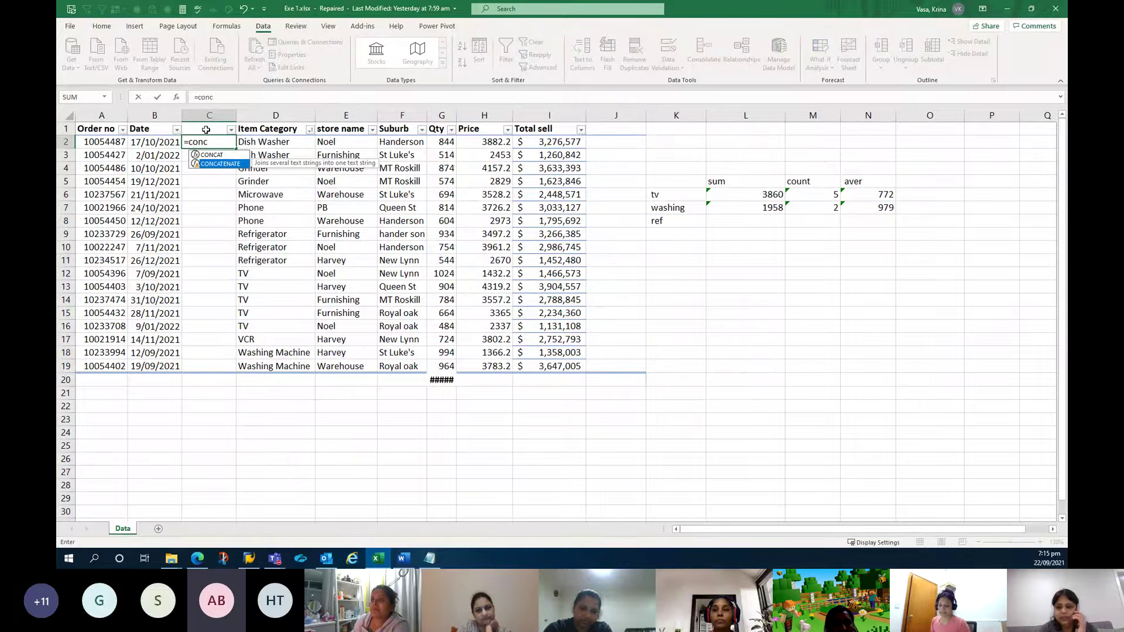
key("Tab")
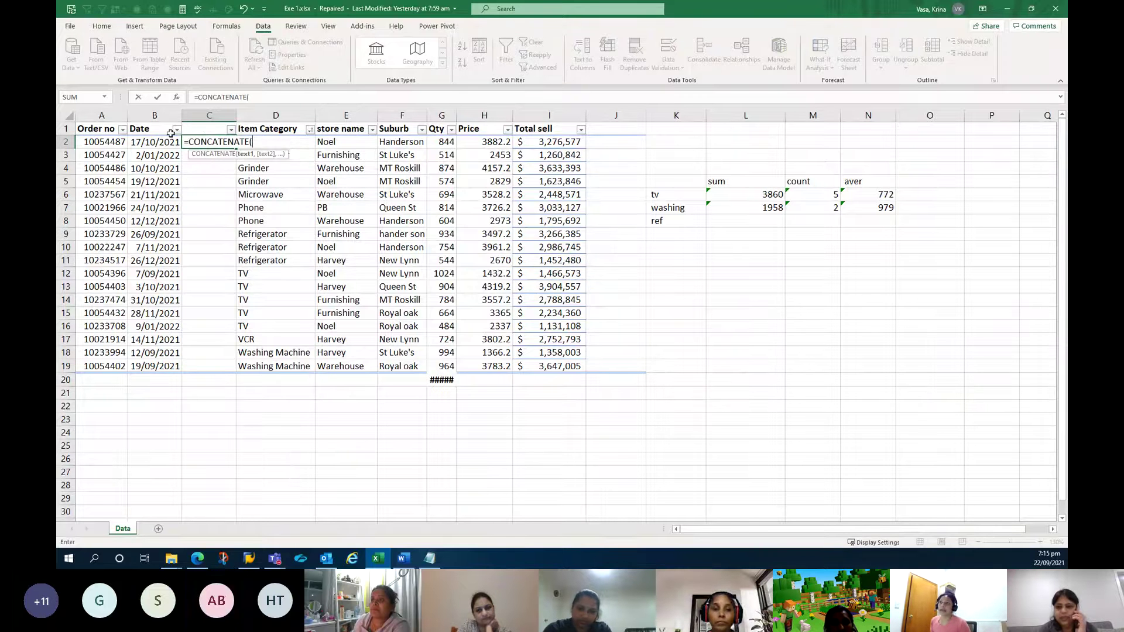
left_click(106, 145)
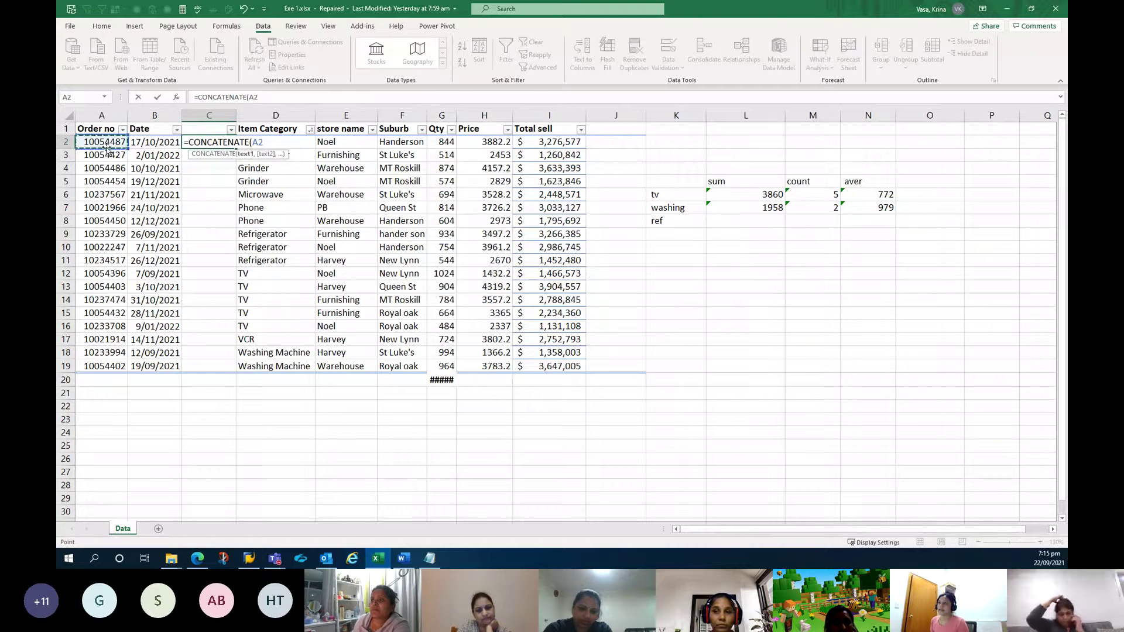
type("m")
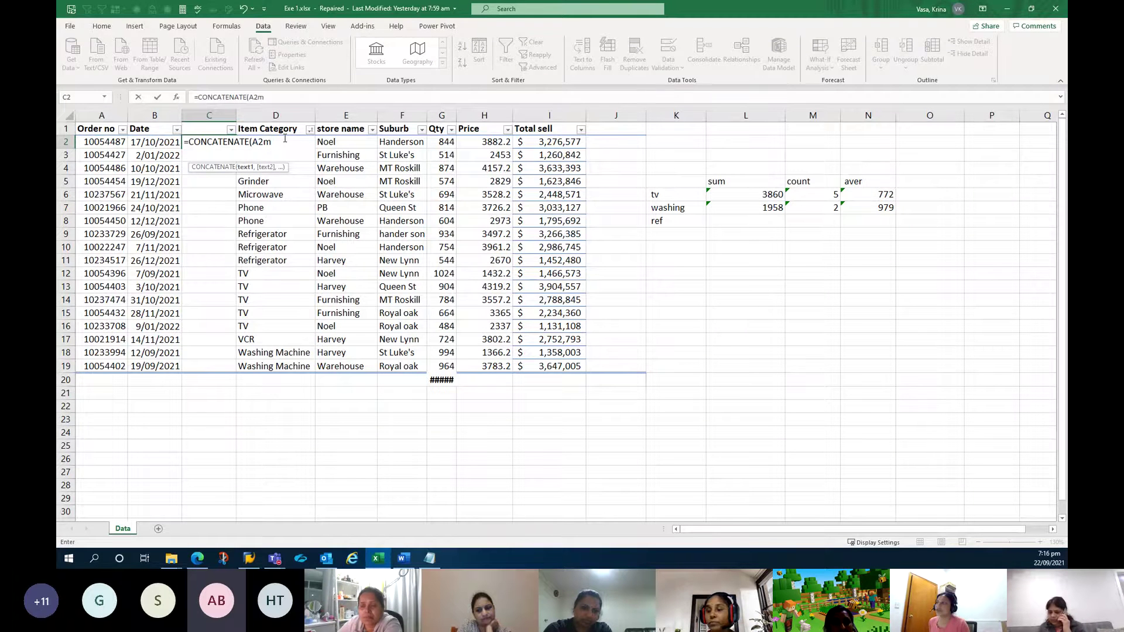
key("Escape")
Complete C2's formula as =CONCATENATE(A2,D2,E2), joining order number, category and store
left_click(323, 143)
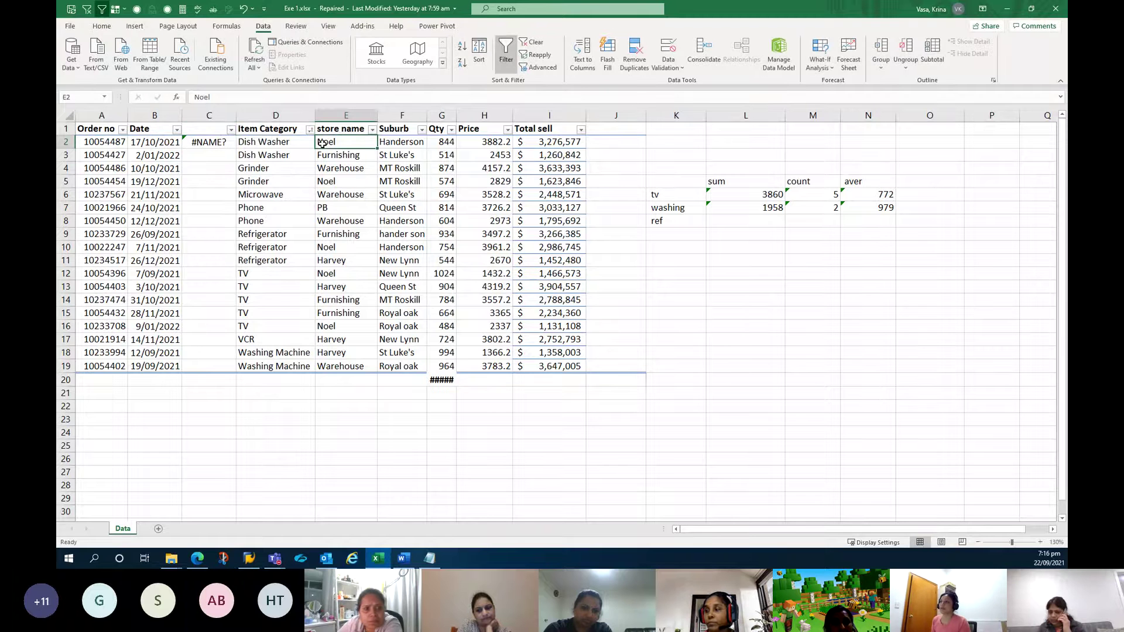
left_click(227, 144)
left_click(267, 95)
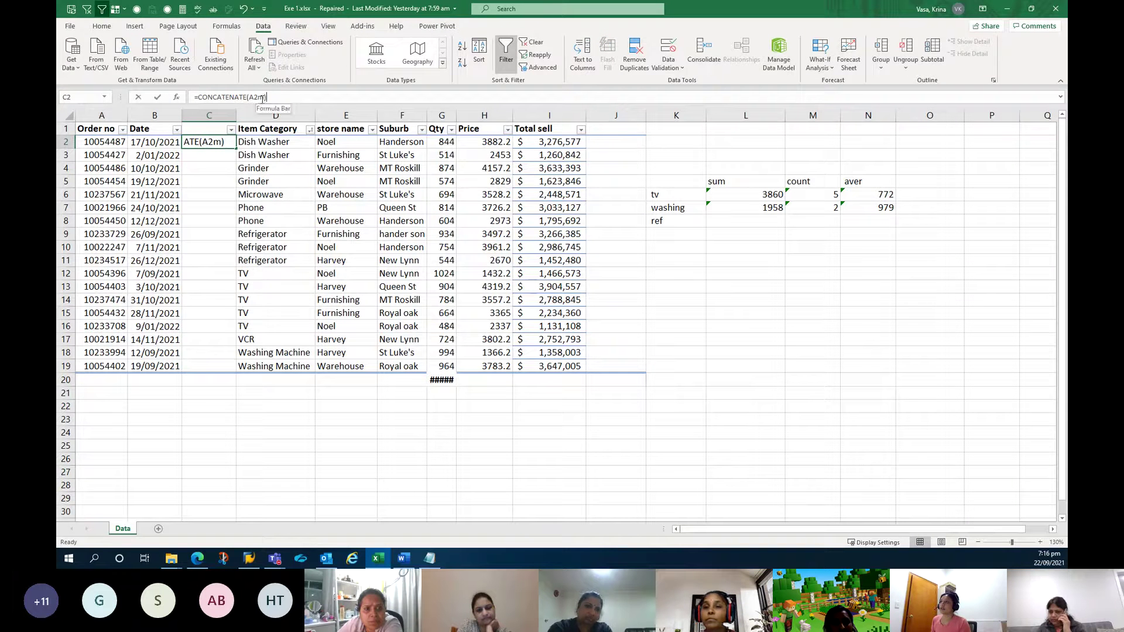
key("BackSpace")
type(",")
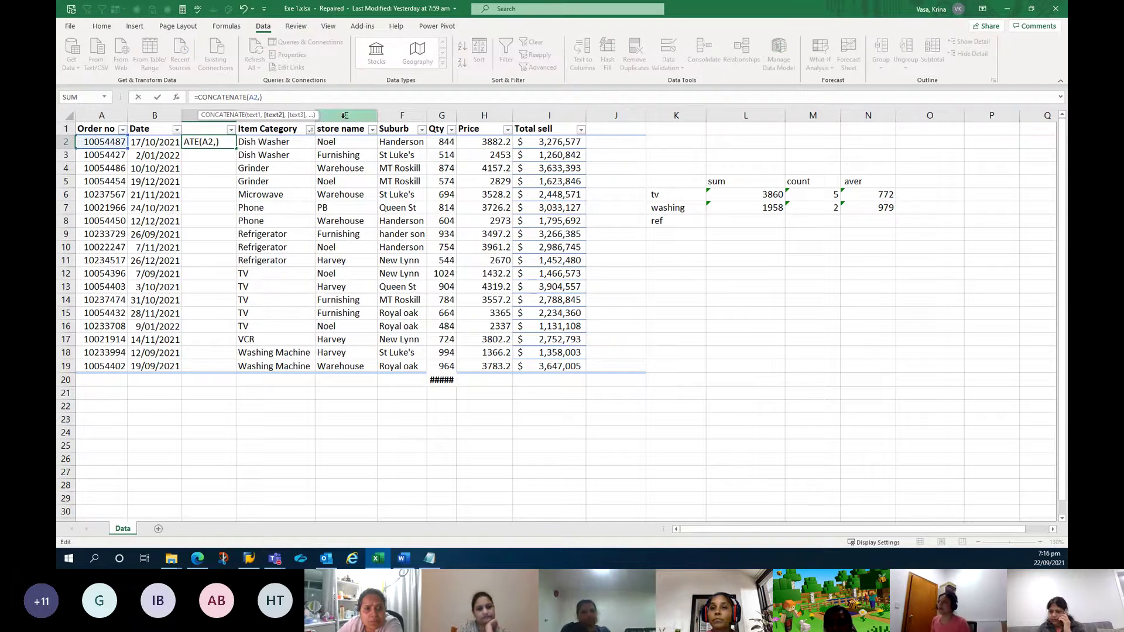
left_click(346, 138)
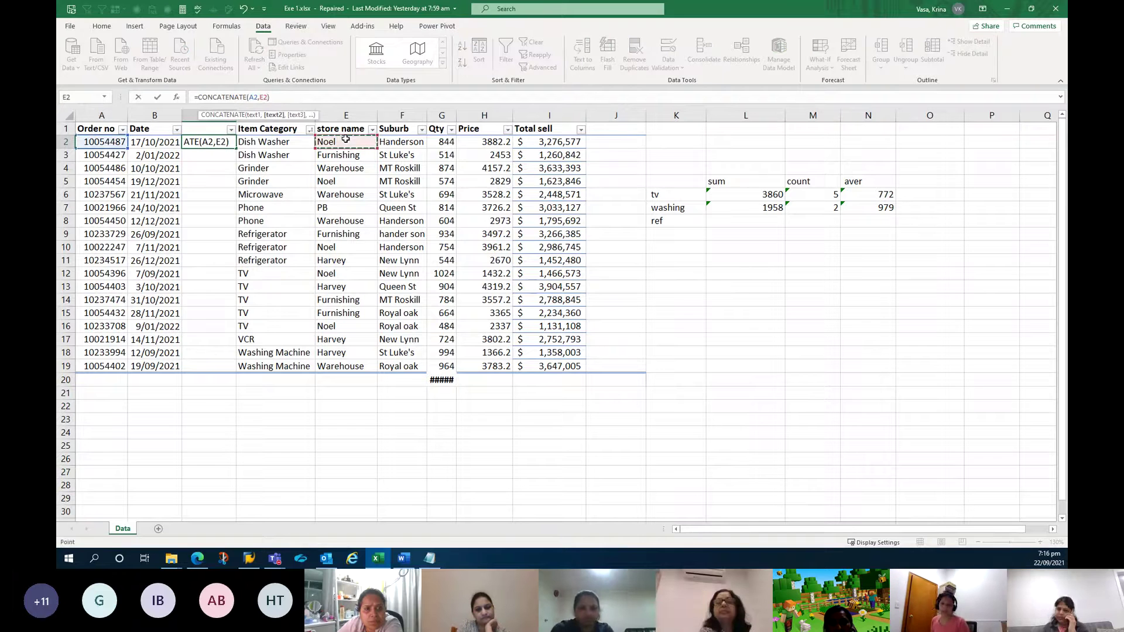
type(",")
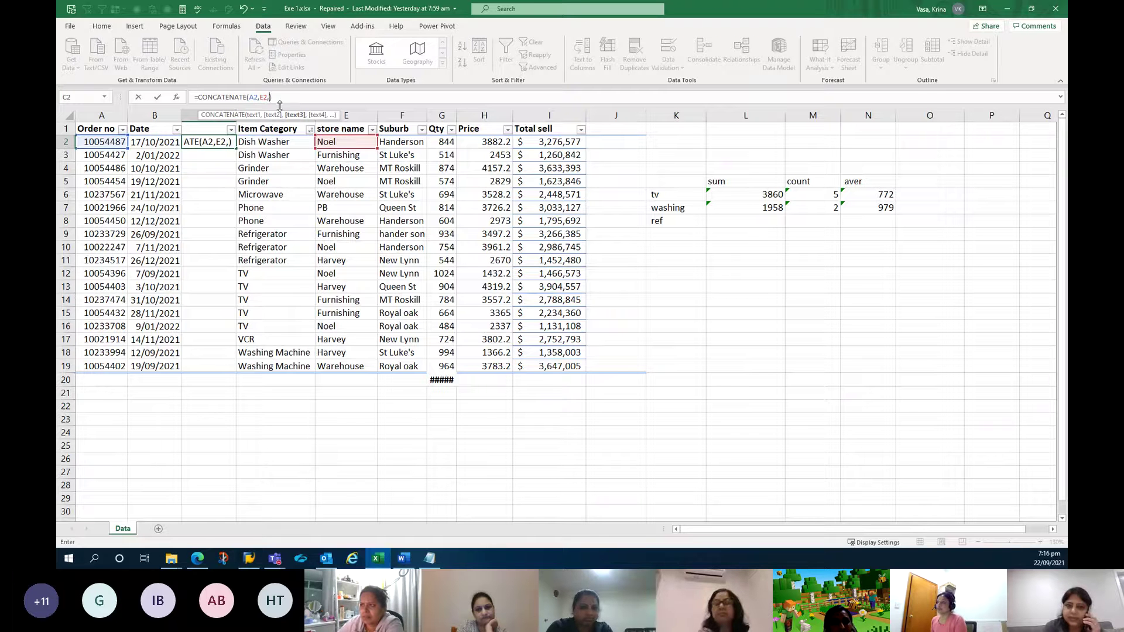
key("BackSpace")
key("BackSpace")
key("BackSpace")
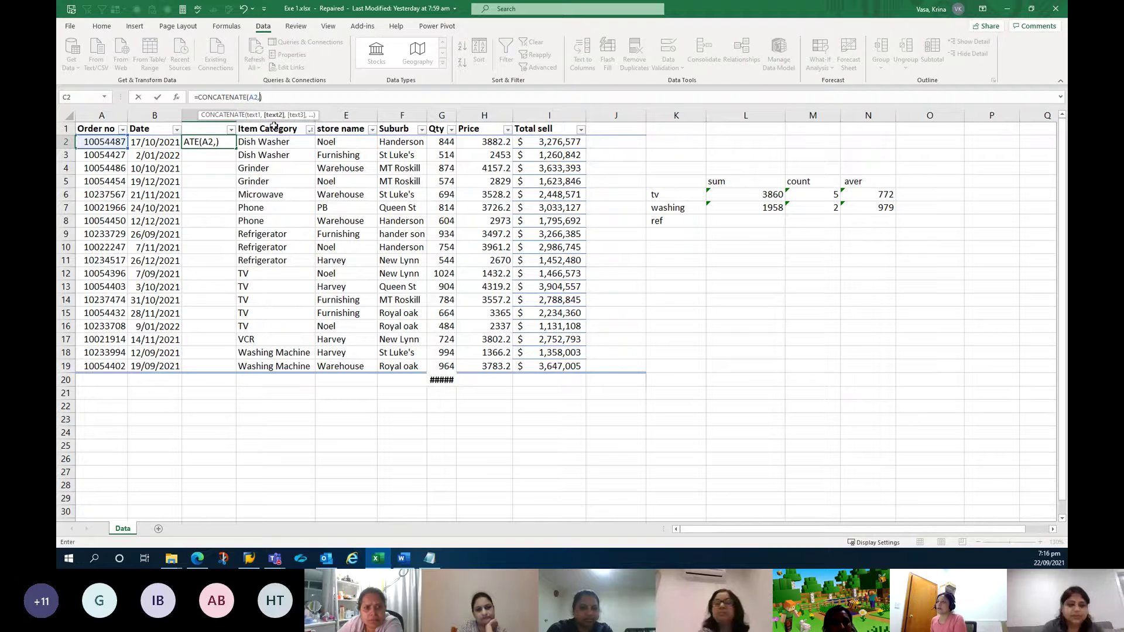
left_click(262, 141)
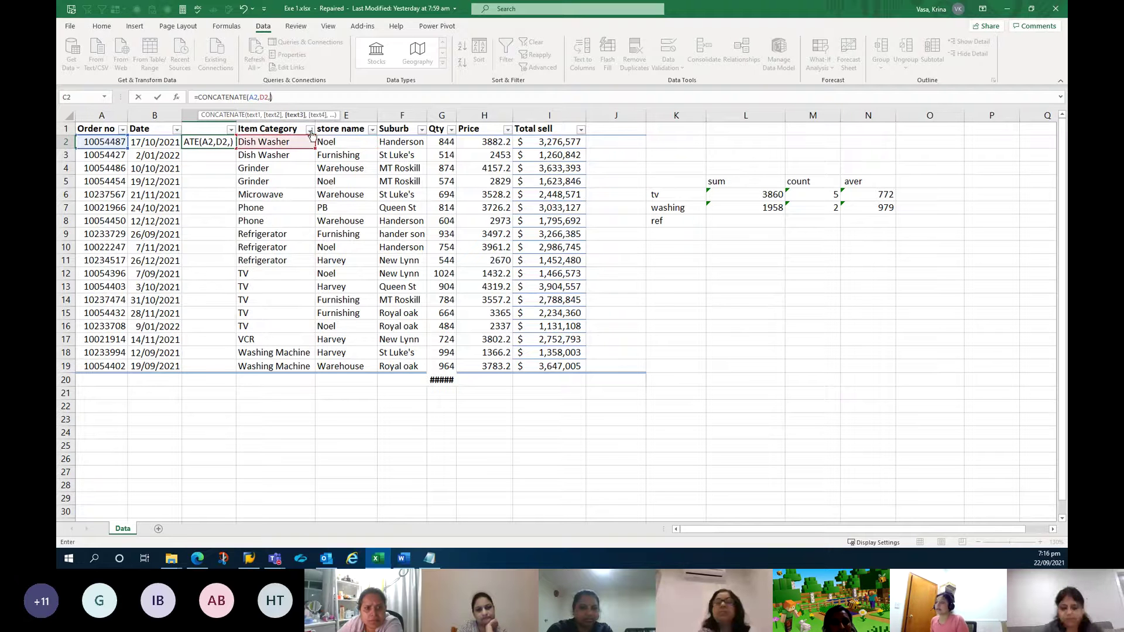
left_click(333, 140)
key("Return")
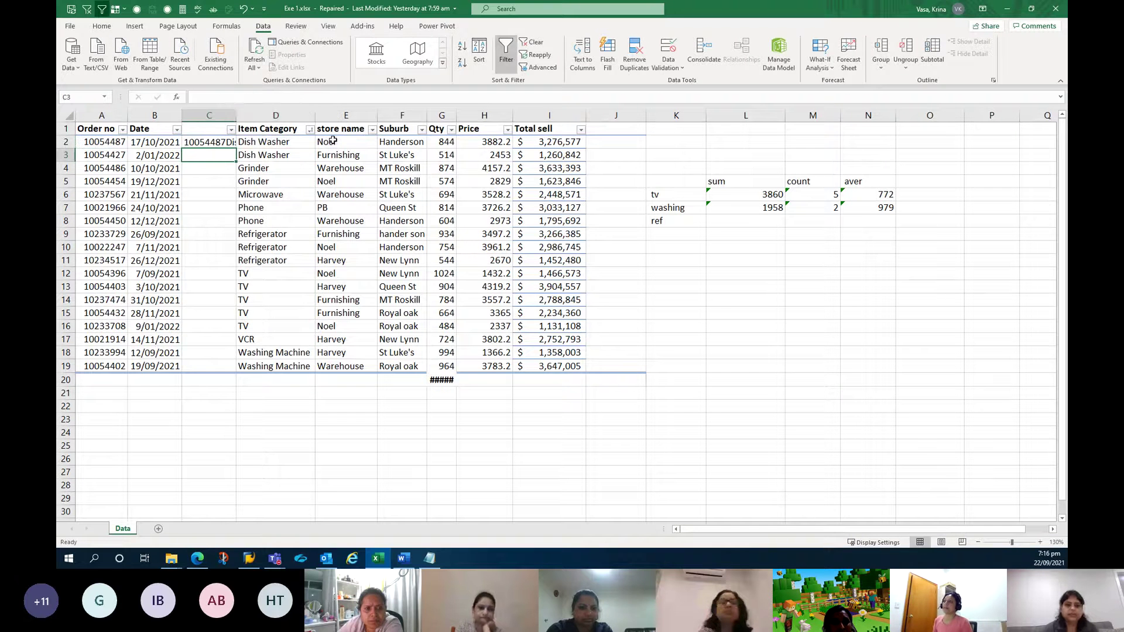
Autofit column C and add a "," separator after A2 in the C2 formula
double_click(237, 115)
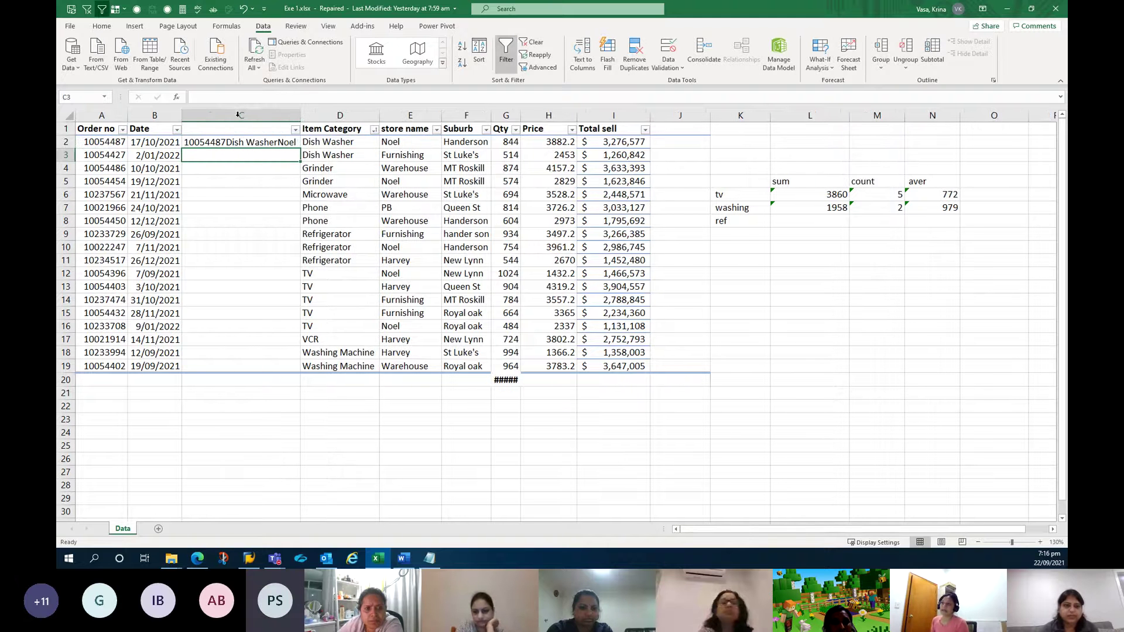
left_click(234, 142)
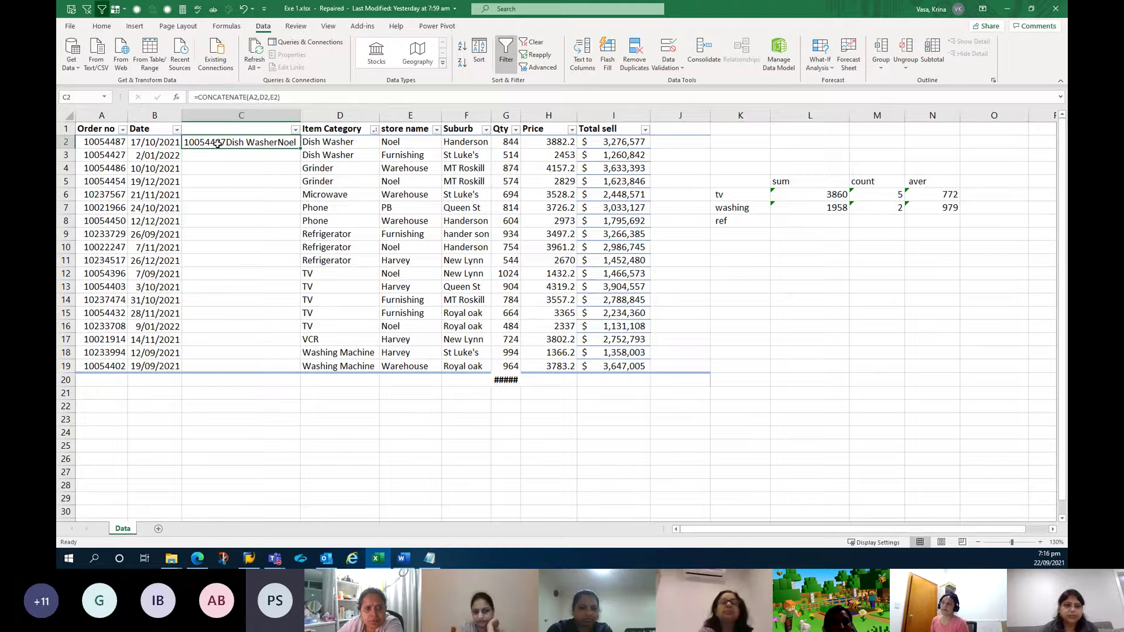
left_click(259, 97)
key("Right")
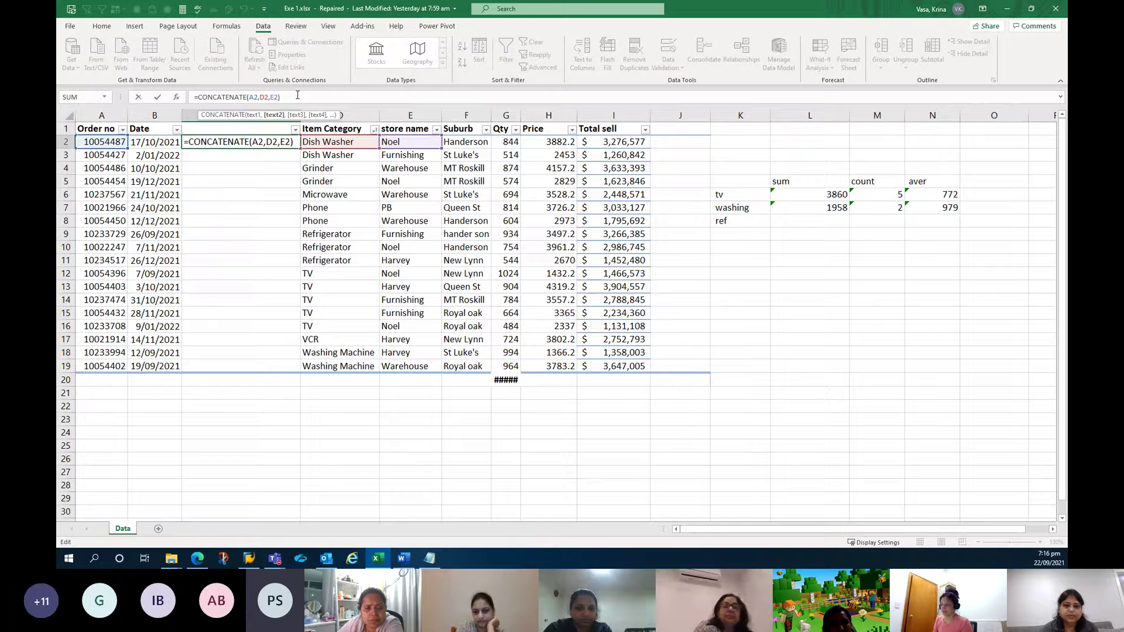
type("\"")
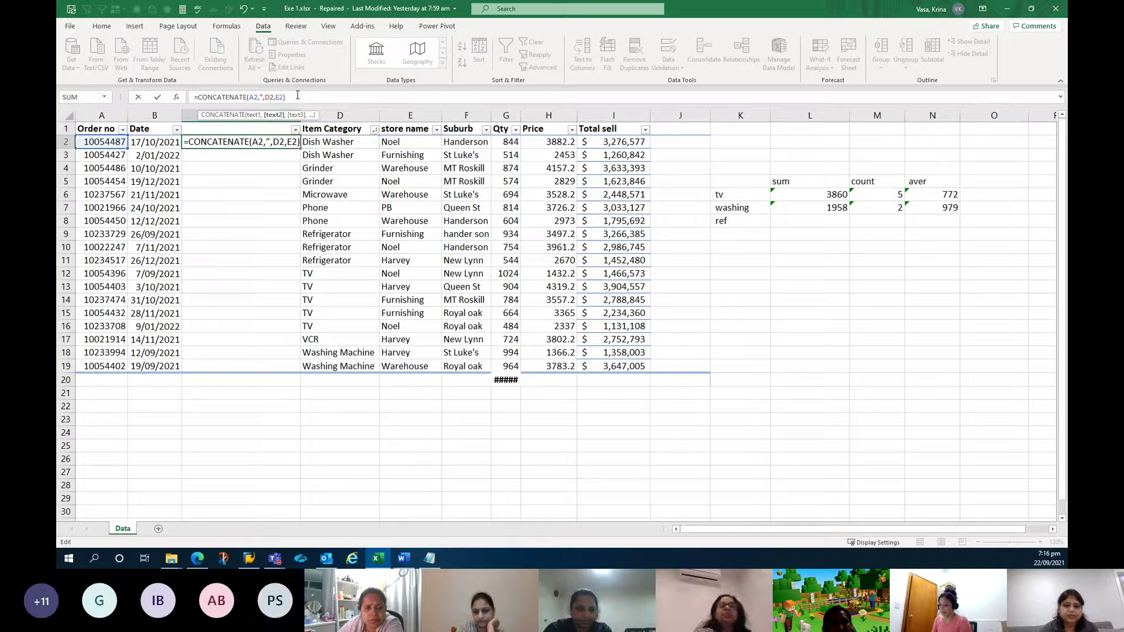
type(",")
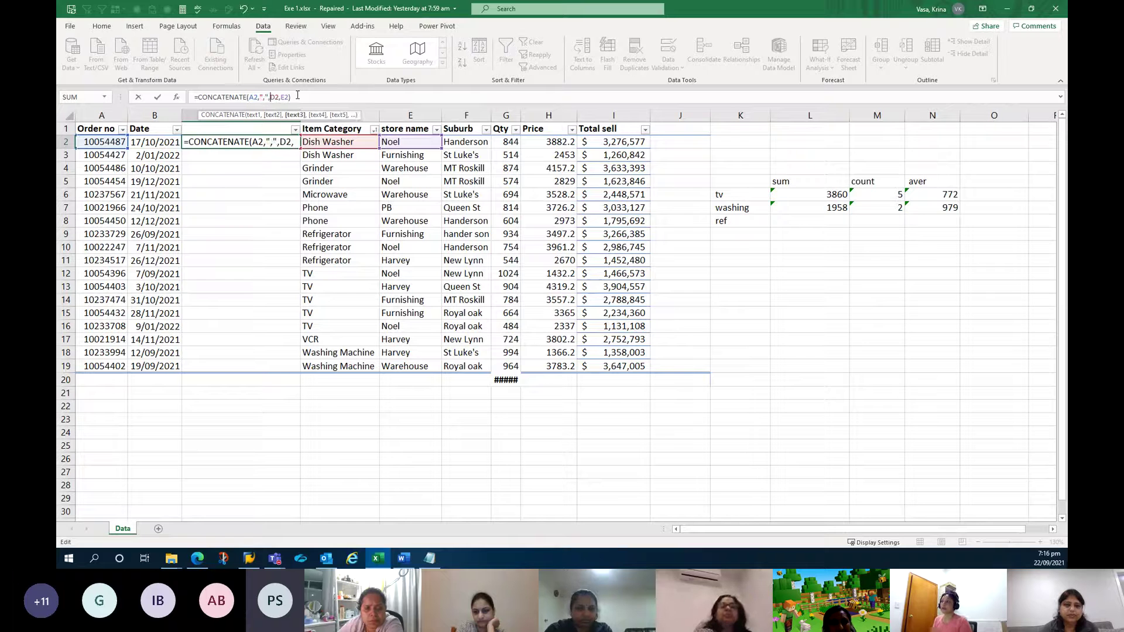
key("Return")
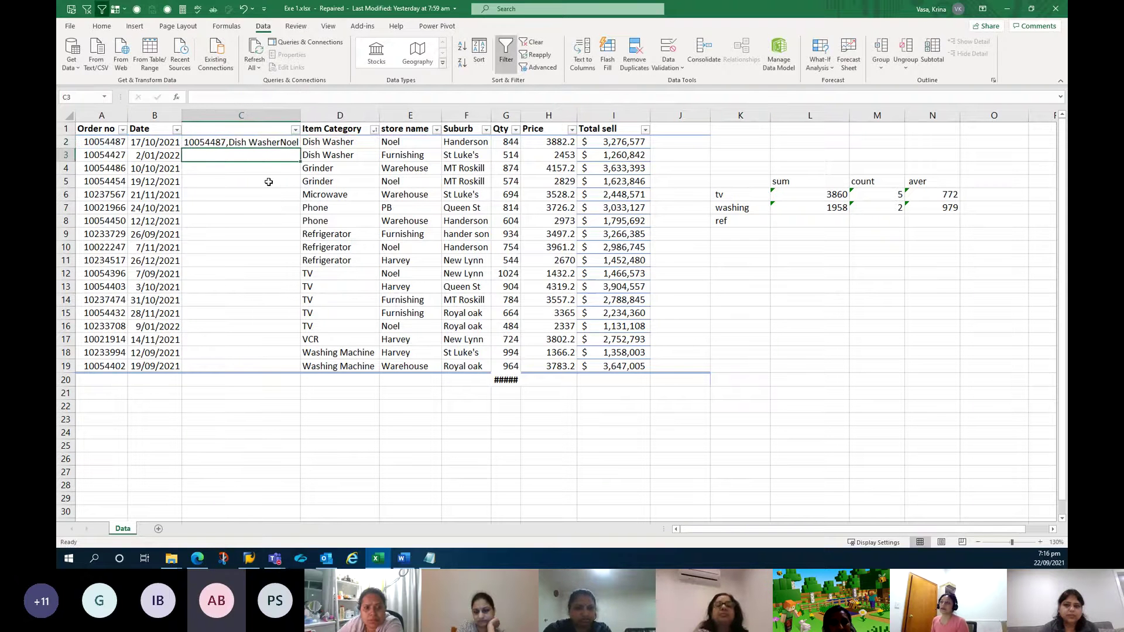
Fill C2's CONCATENATE formula down to C19 and autofit column C to the longest entry
left_click(251, 142)
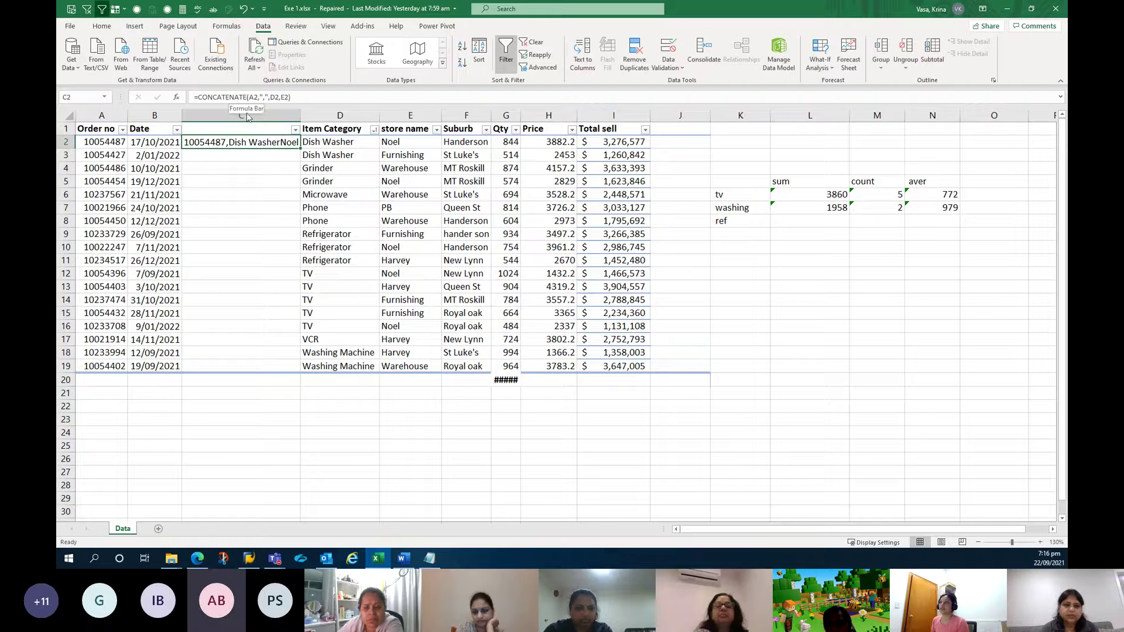
left_click_drag(300, 147, 288, 369)
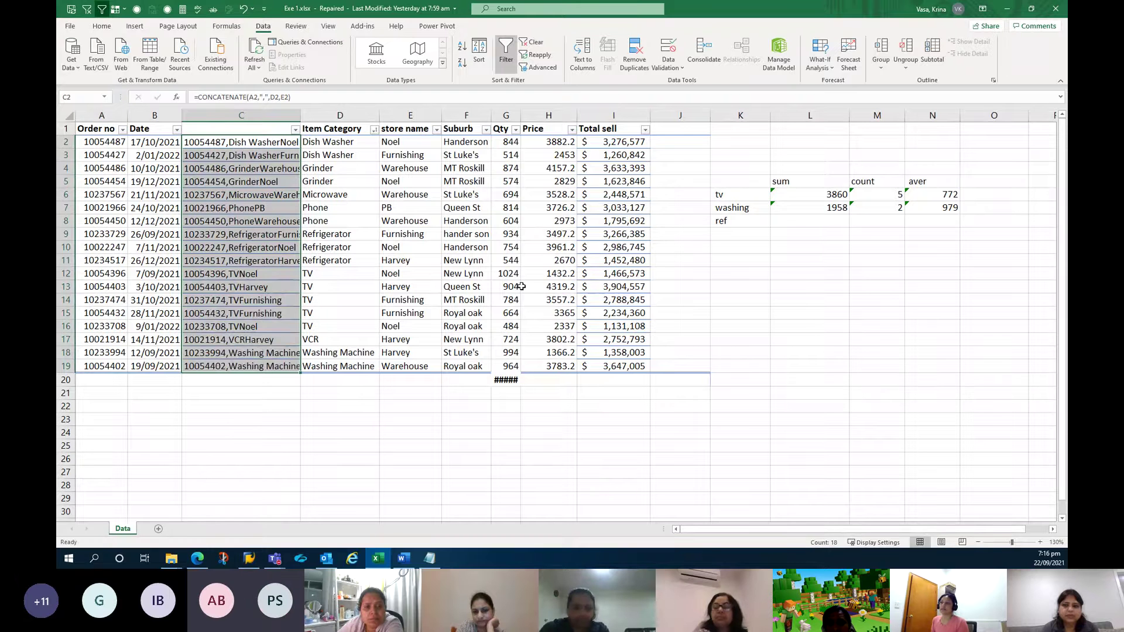
double_click(300, 113)
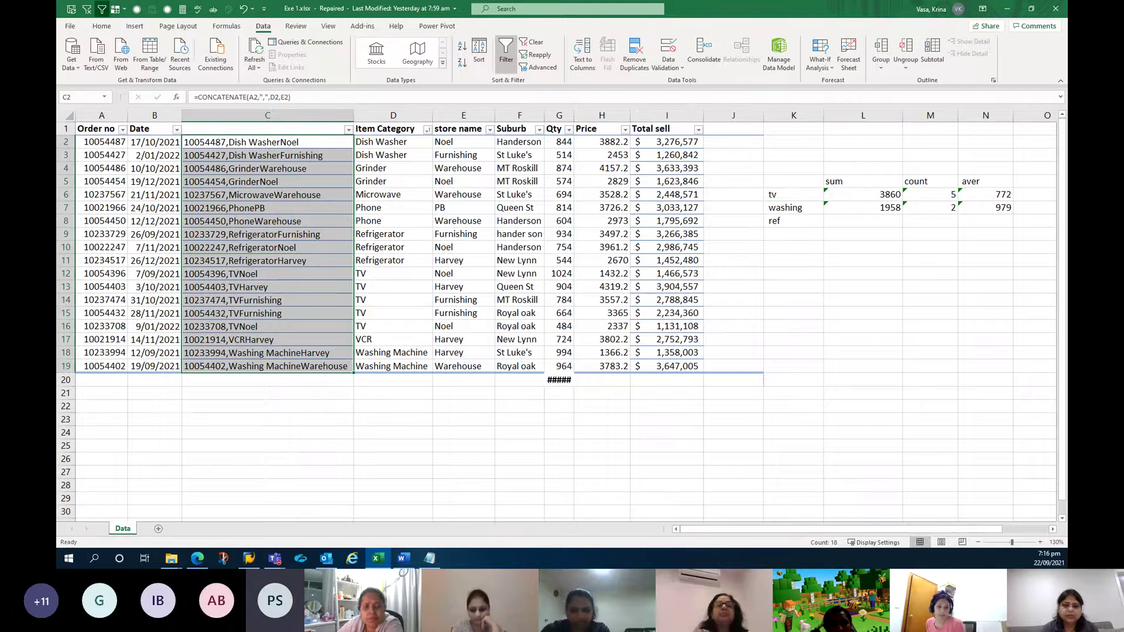
left_click_drag(154, 141, 162, 367)
Give the Date column the custom number format mmm-yy, e.g. Oct-21
right_click(173, 268)
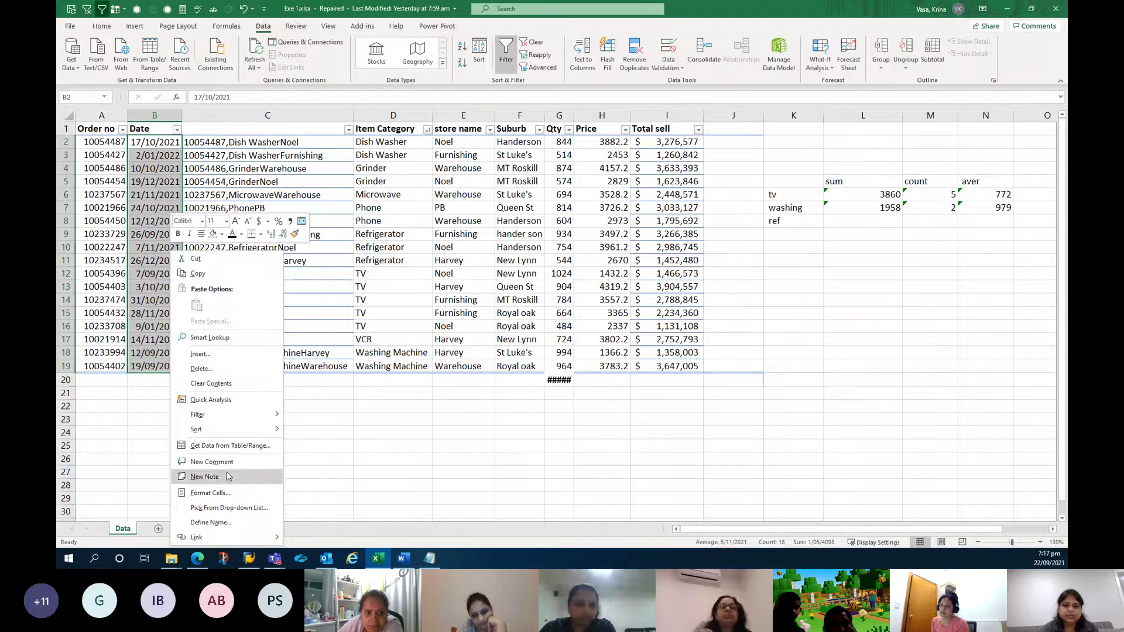
left_click(226, 493)
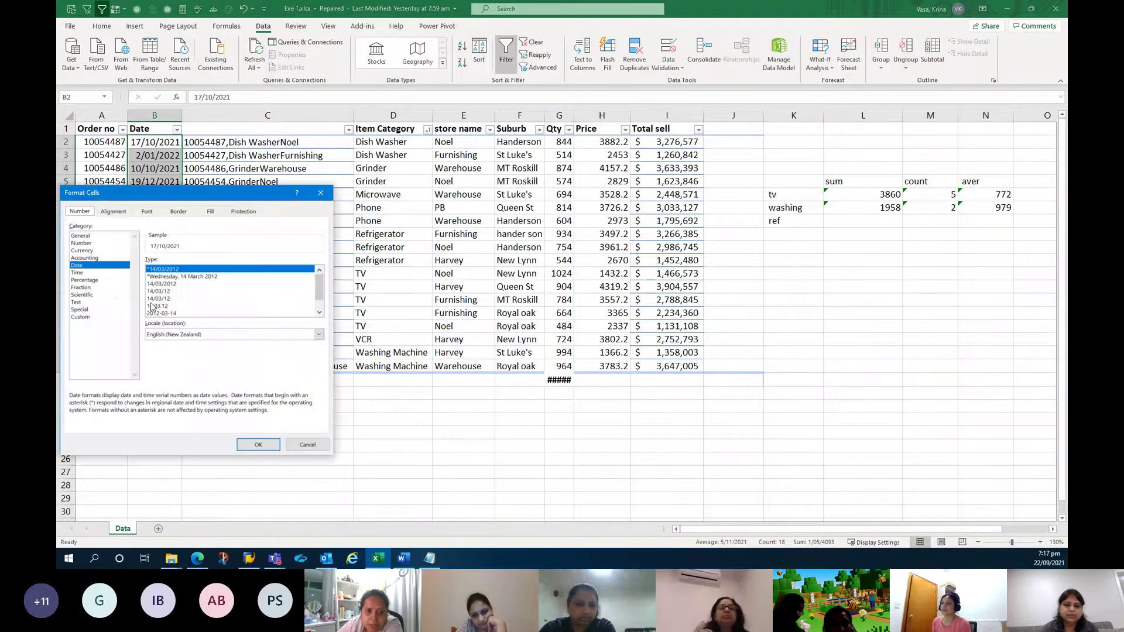
left_click(81, 317)
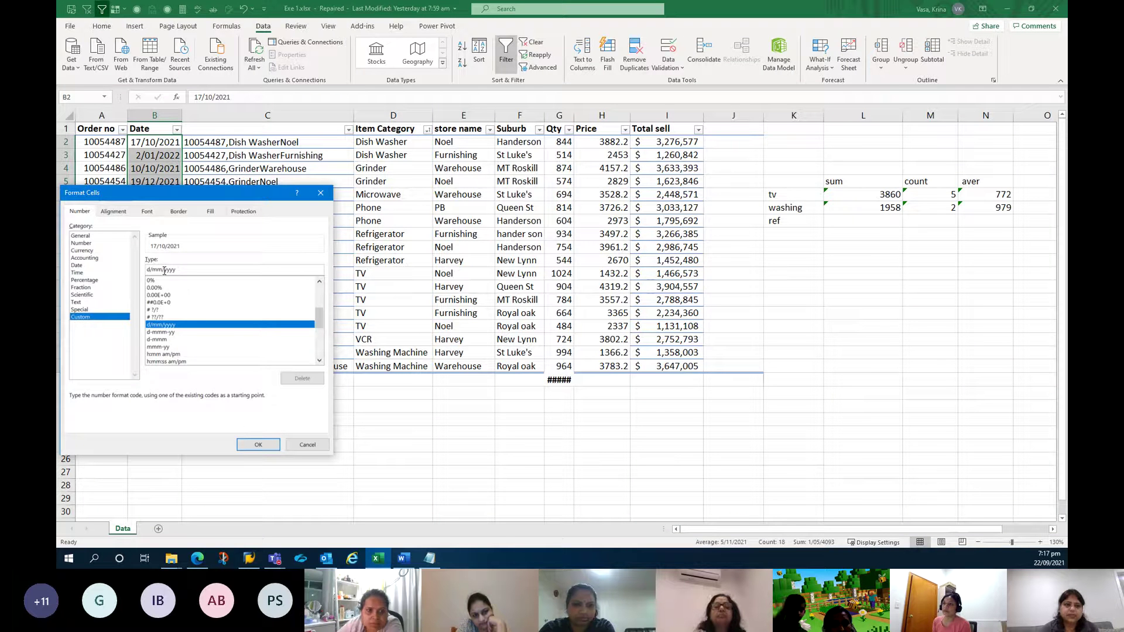
key("Delete")
key("Delete")
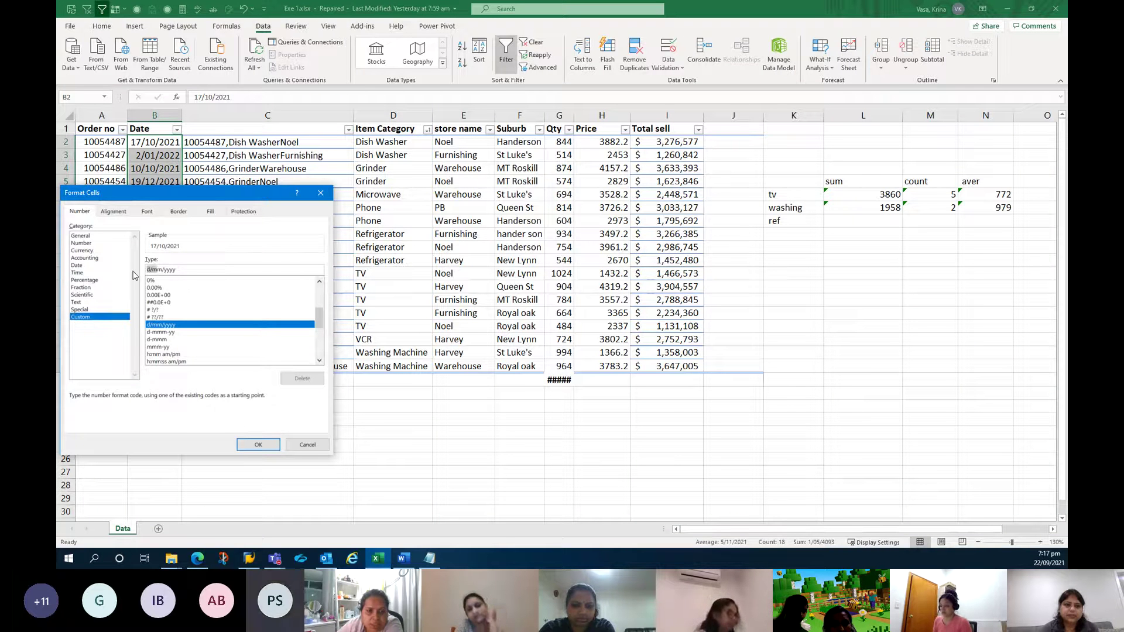
type("m")
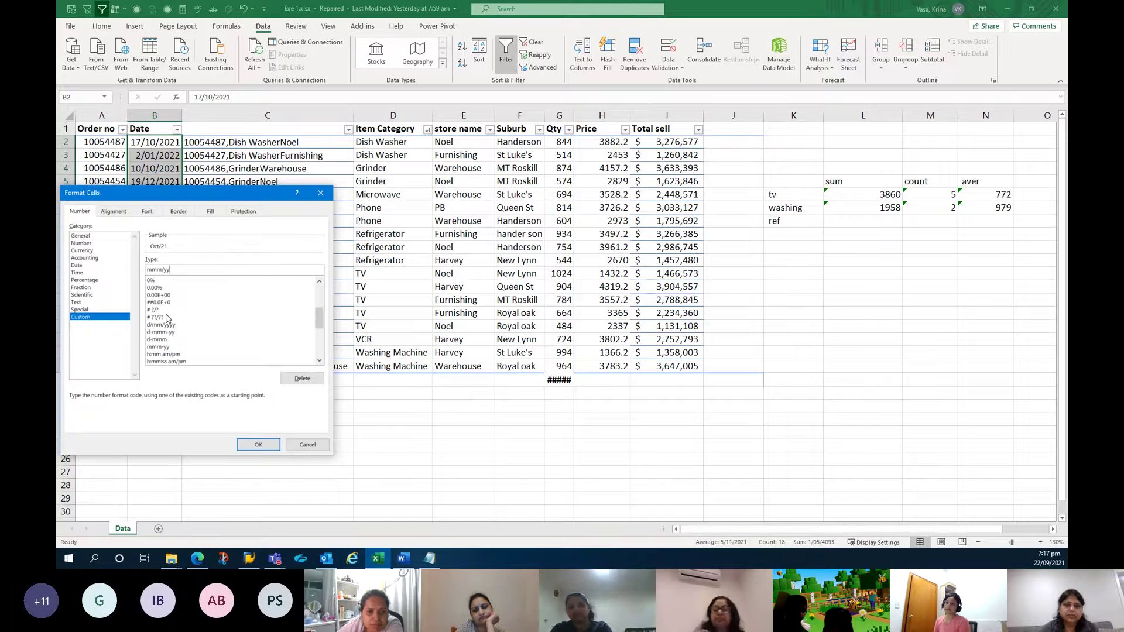
left_click(258, 446)
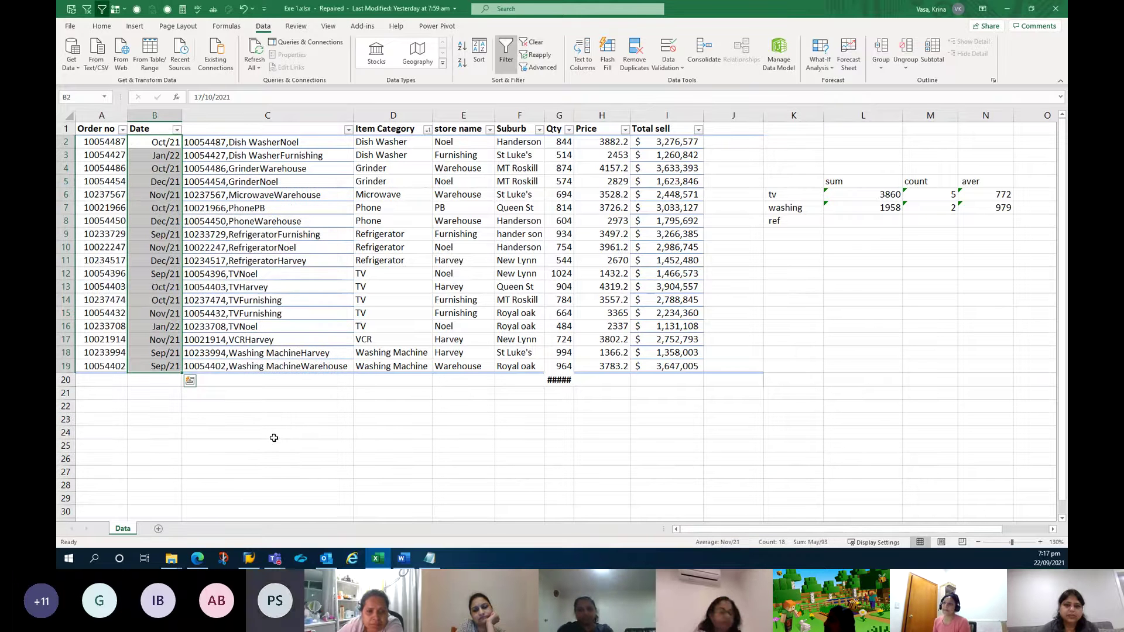
right_click(170, 208)
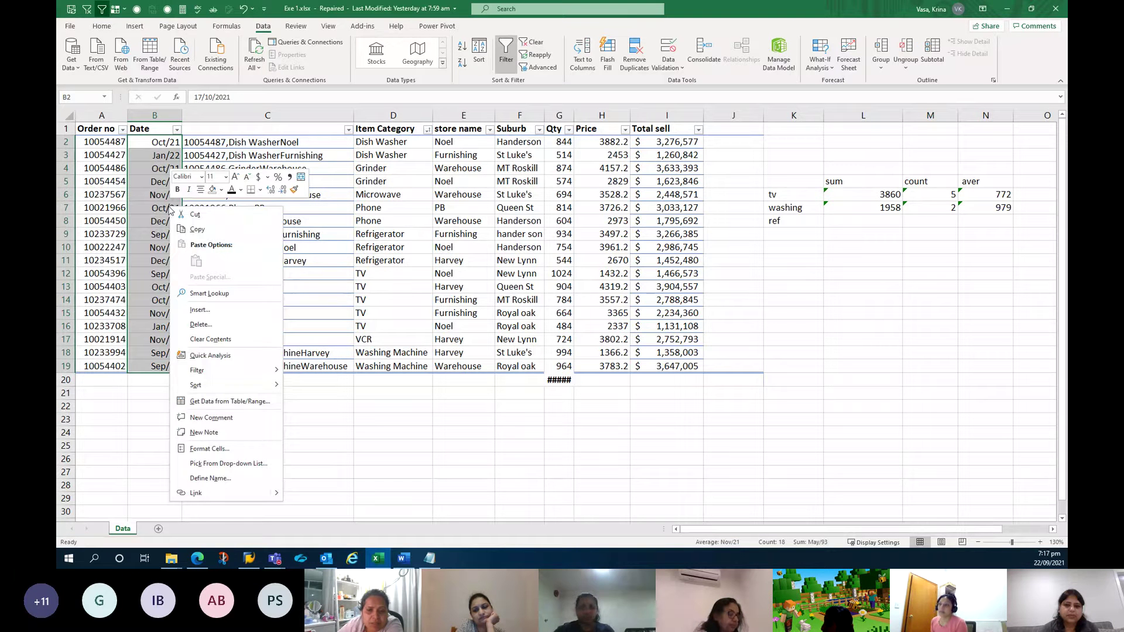
left_click(231, 450)
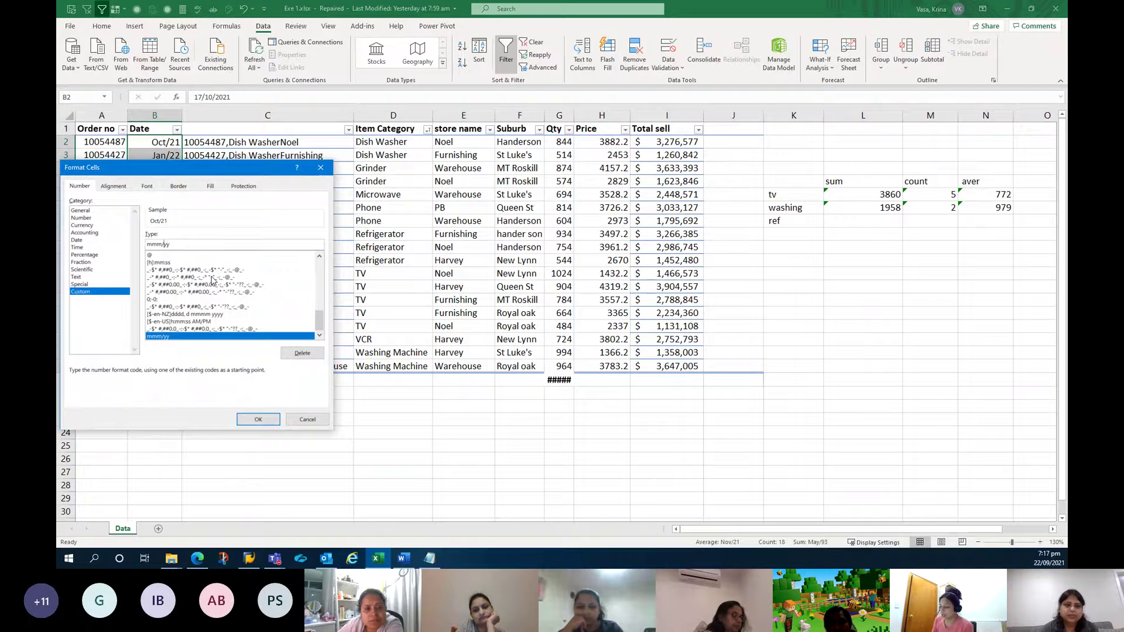
key("BackSpace")
type("-")
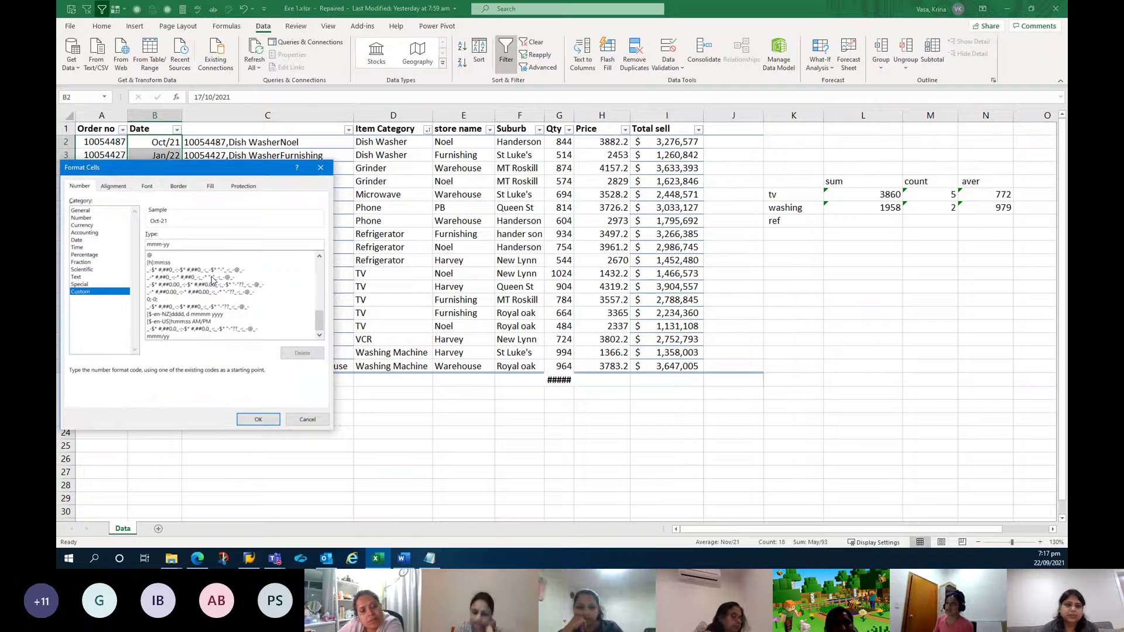
left_click(259, 420)
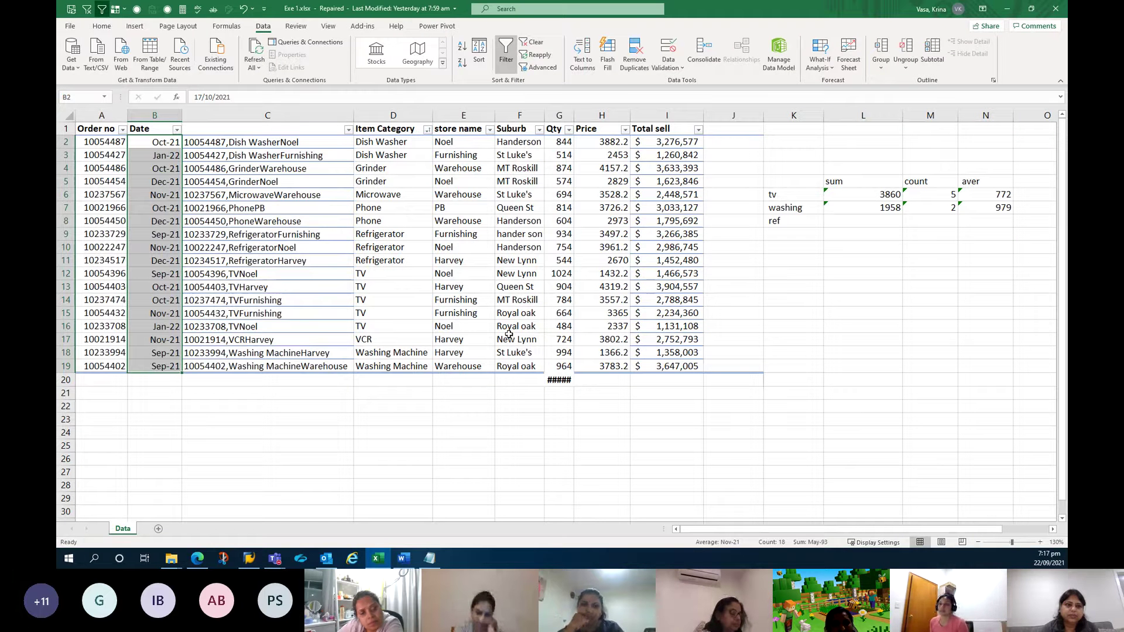
Enter the label month in K17 below the summary table
left_click(489, 314)
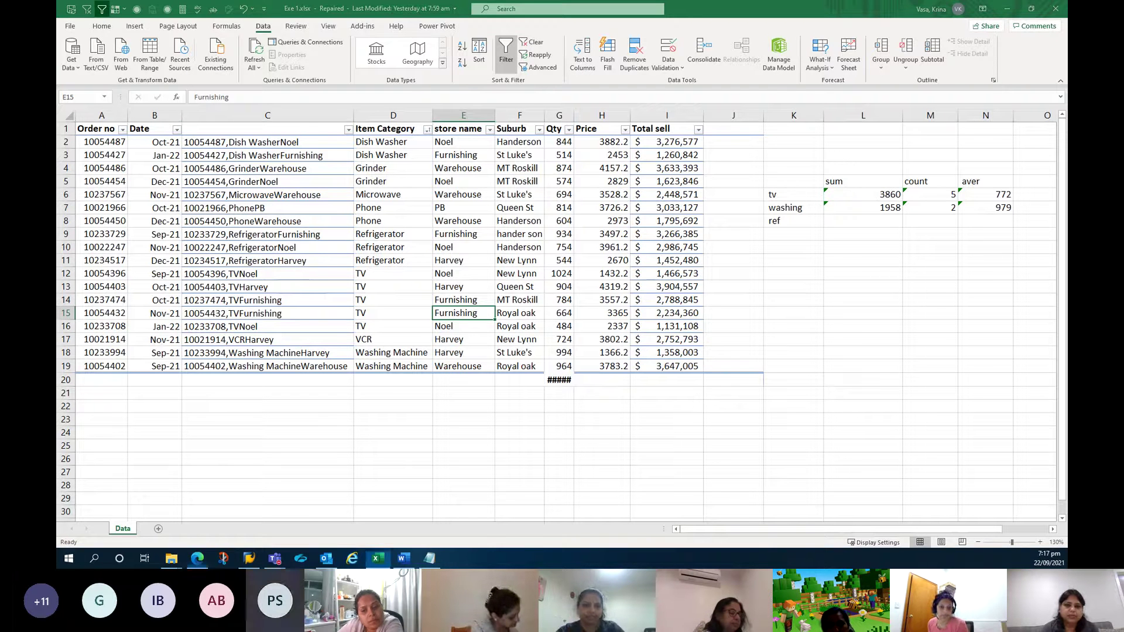
left_click(197, 558)
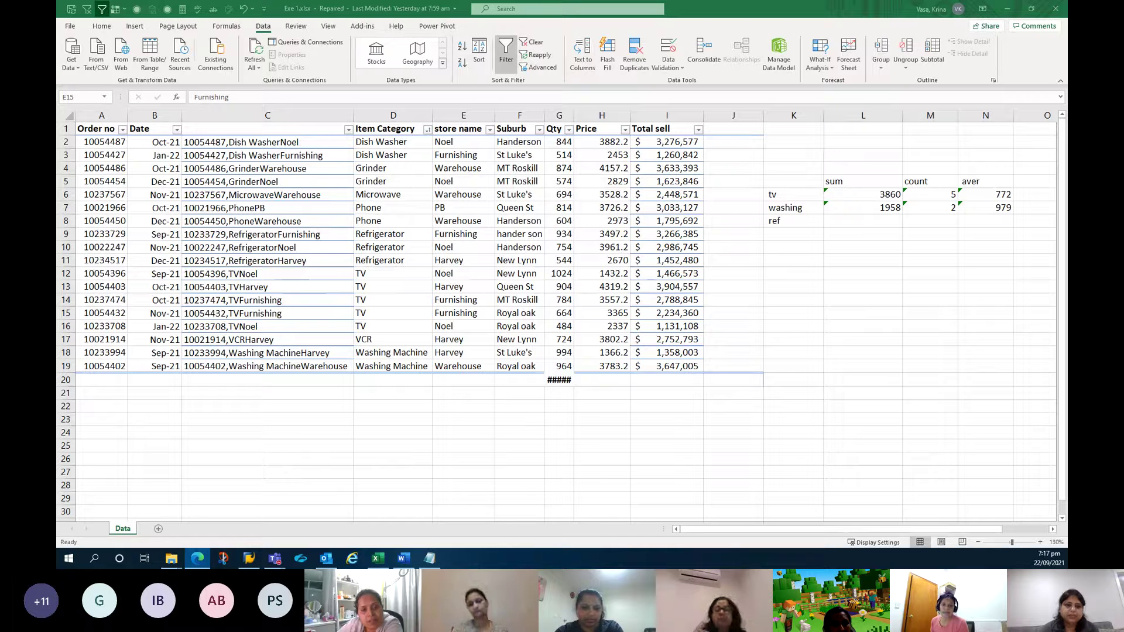
left_click(803, 341)
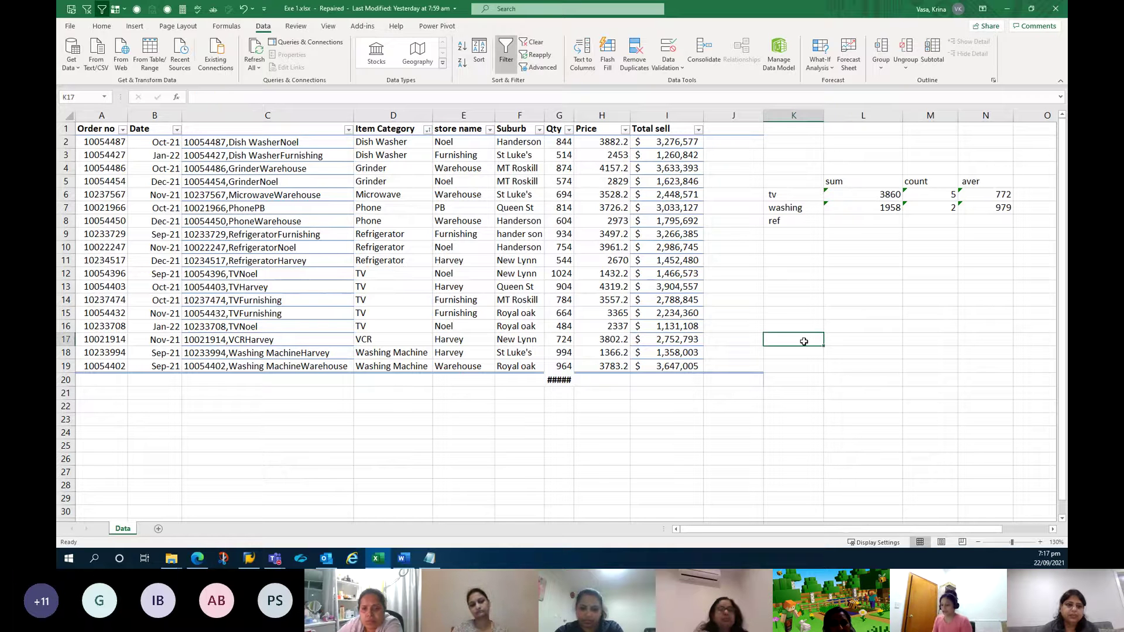
type("month")
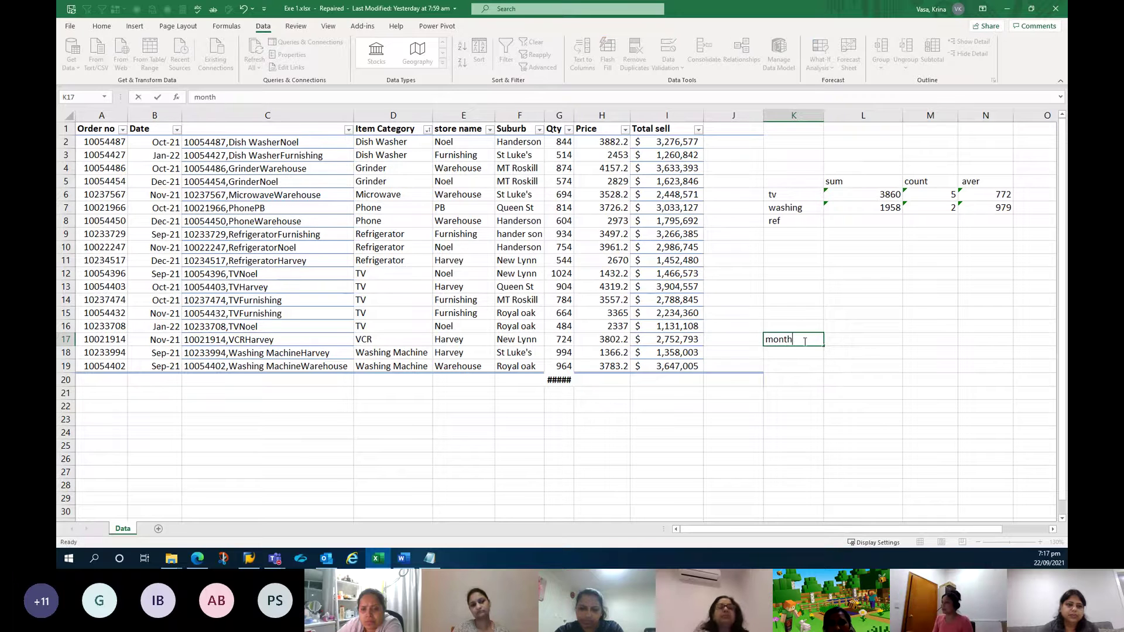
key("Tab")
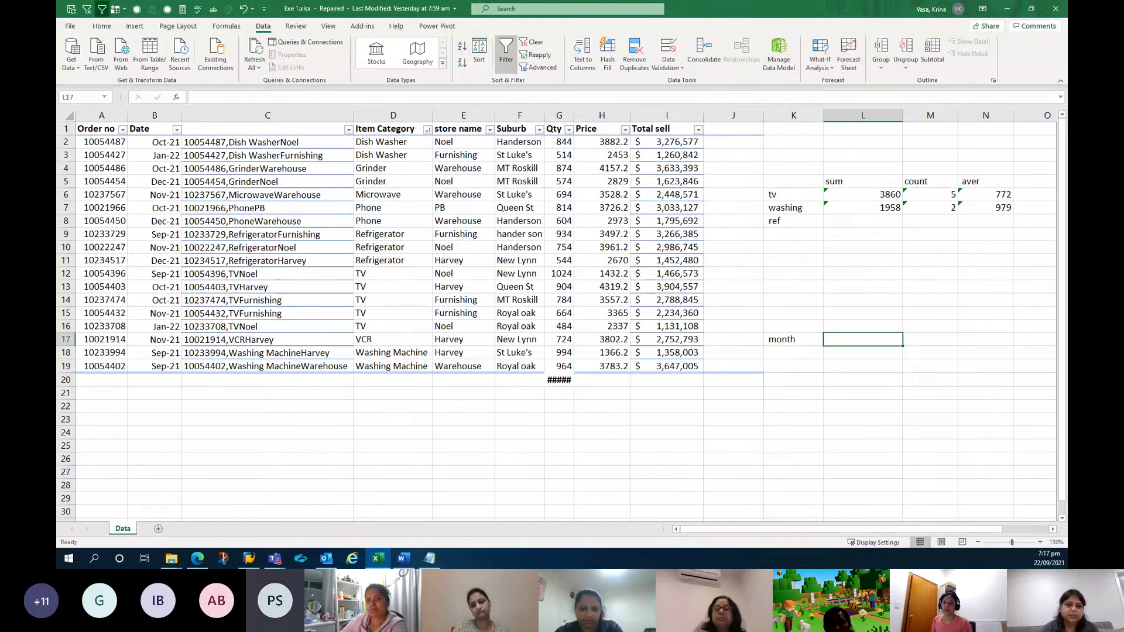
Review the course PDF instructions before returning to the workbook
key("alt+Tab")
left_click(438, 126)
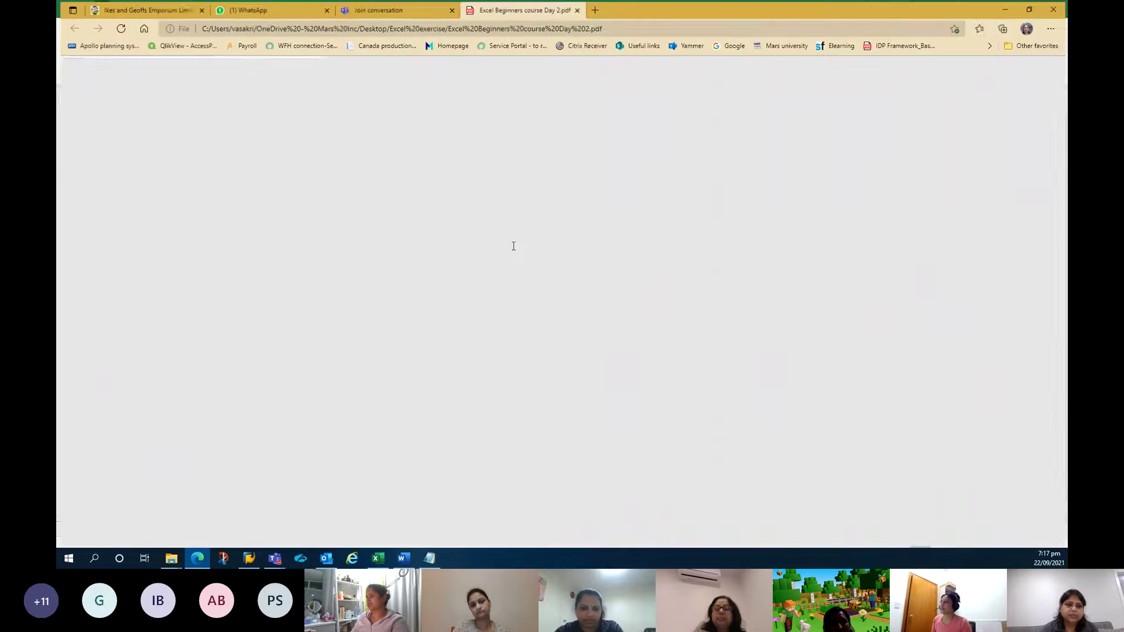
scroll(512, 391, "up", 5)
scroll(468, 374, "down", 8)
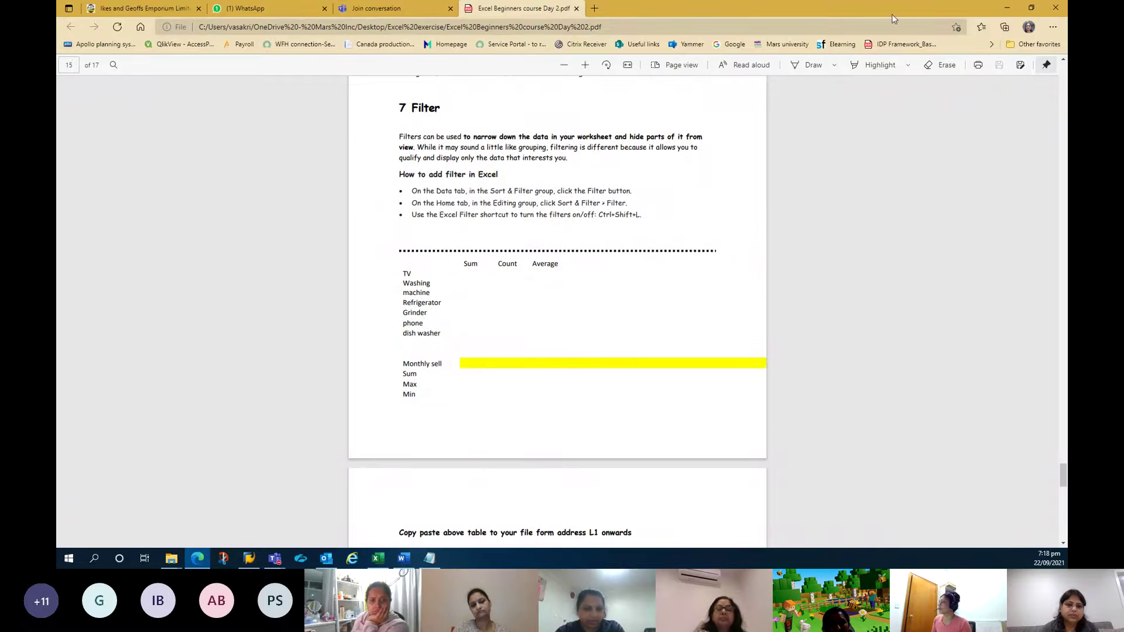
key("alt+Tab")
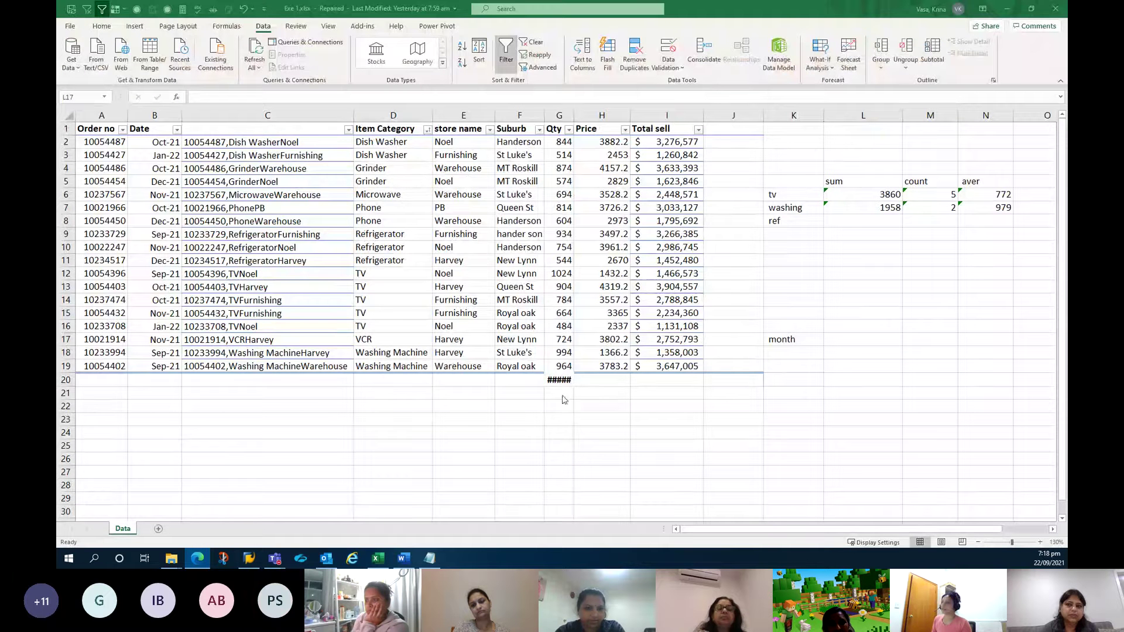
Enter jan in L17 so it shows Jan-21, and start typing feb in M17
left_click(832, 343)
type("jan")
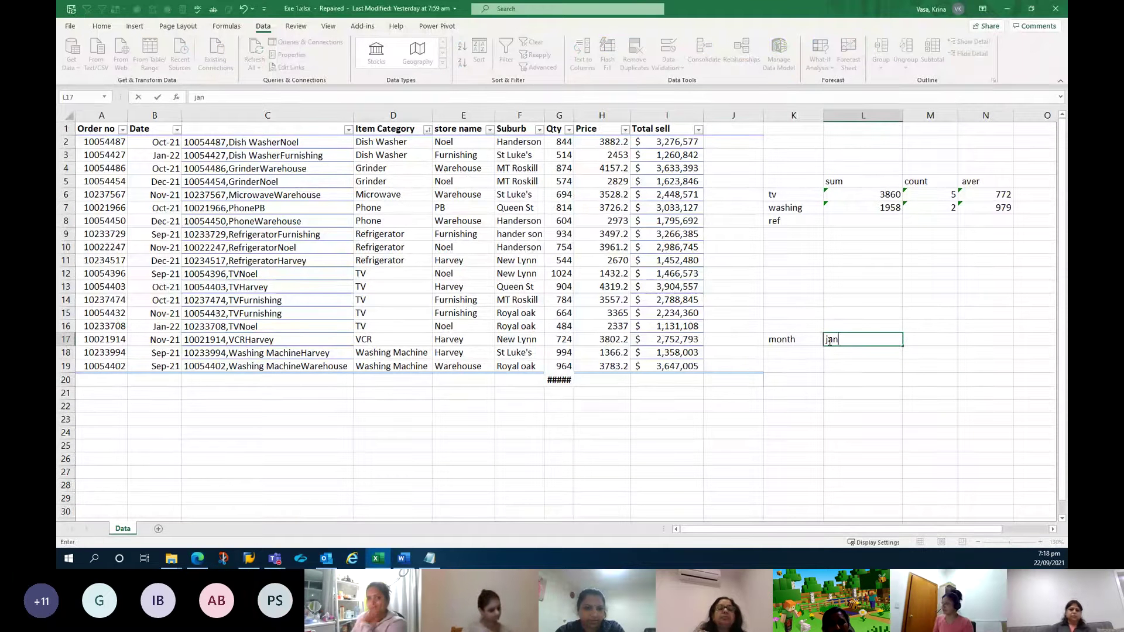
key("Tab")
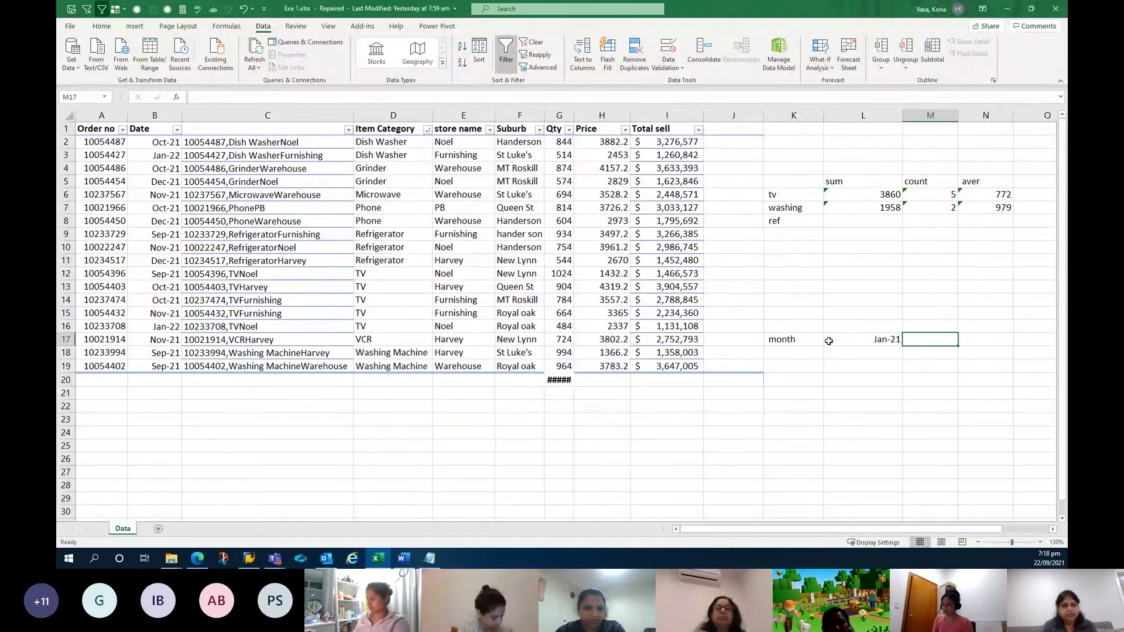
type("feb")
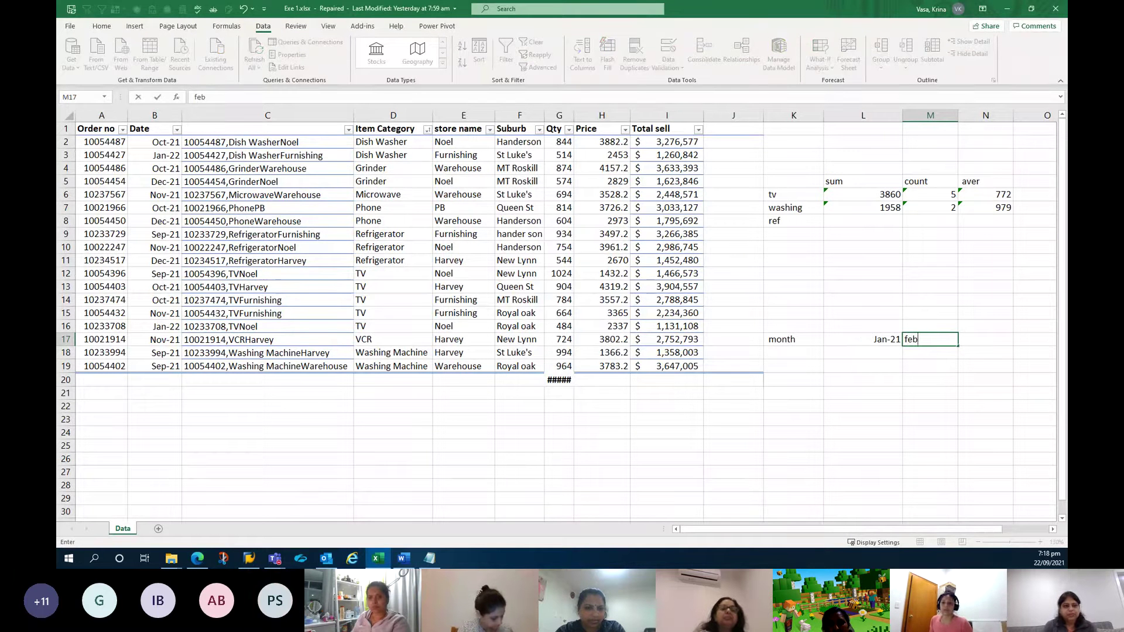
Read the course PDF's 5 Autofill section, then confirm Feb-21 in M17
left_click(494, 149)
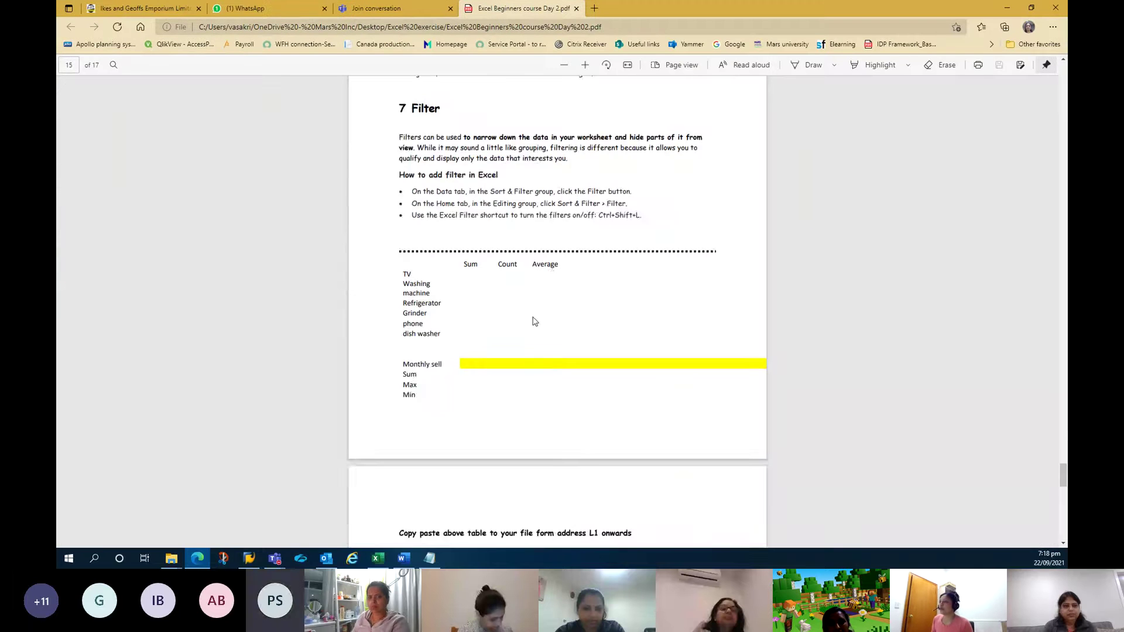
scroll(533, 322, "up", 2)
scroll(532, 321, "up", 5)
scroll(527, 328, "up", 3)
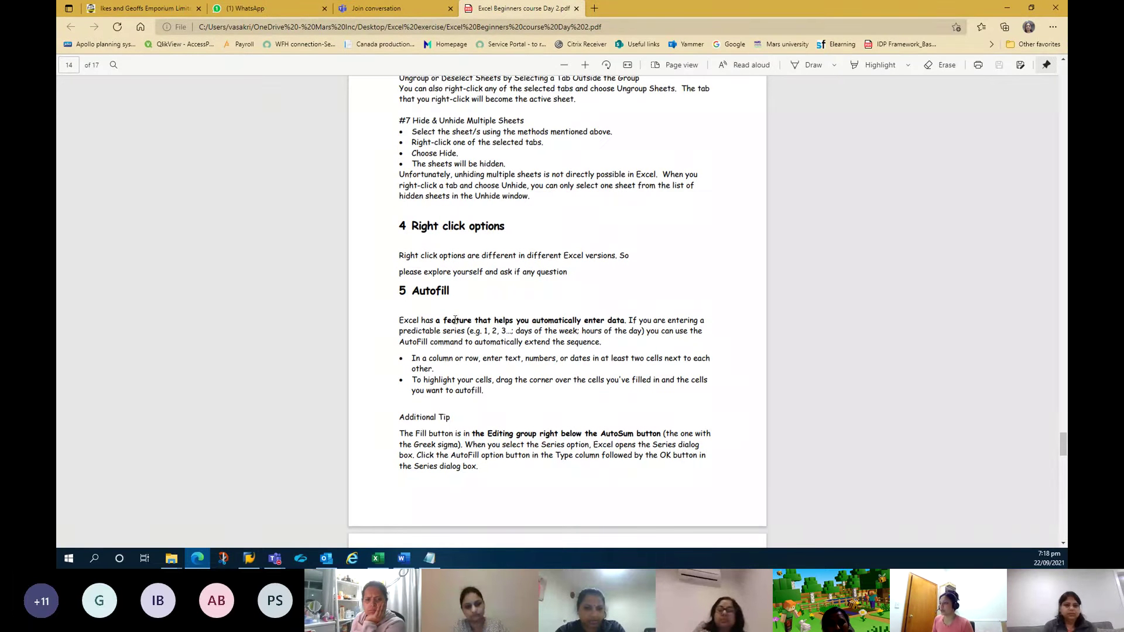
left_click_drag(456, 320, 518, 319)
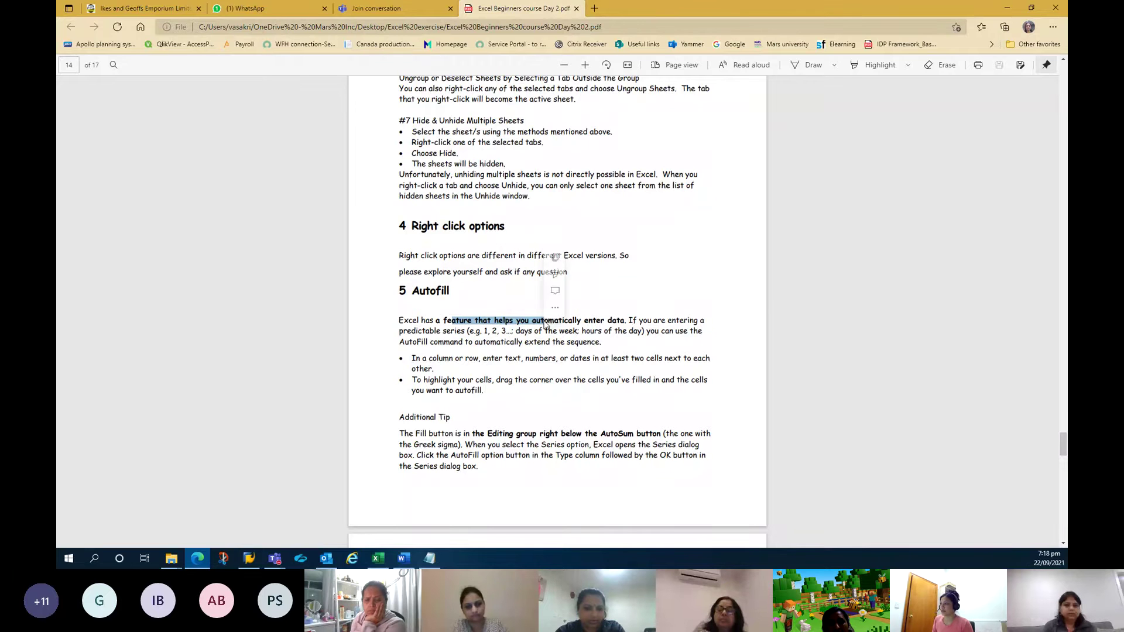
right_click(545, 321)
left_click(739, 2)
key("alt+Tab")
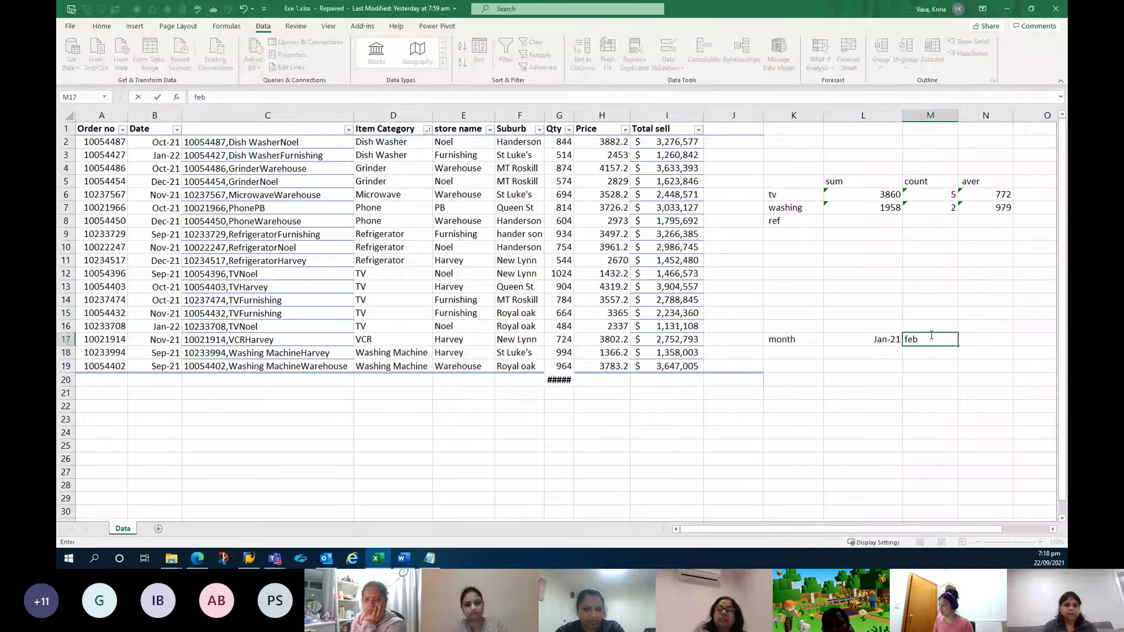
key("Return")
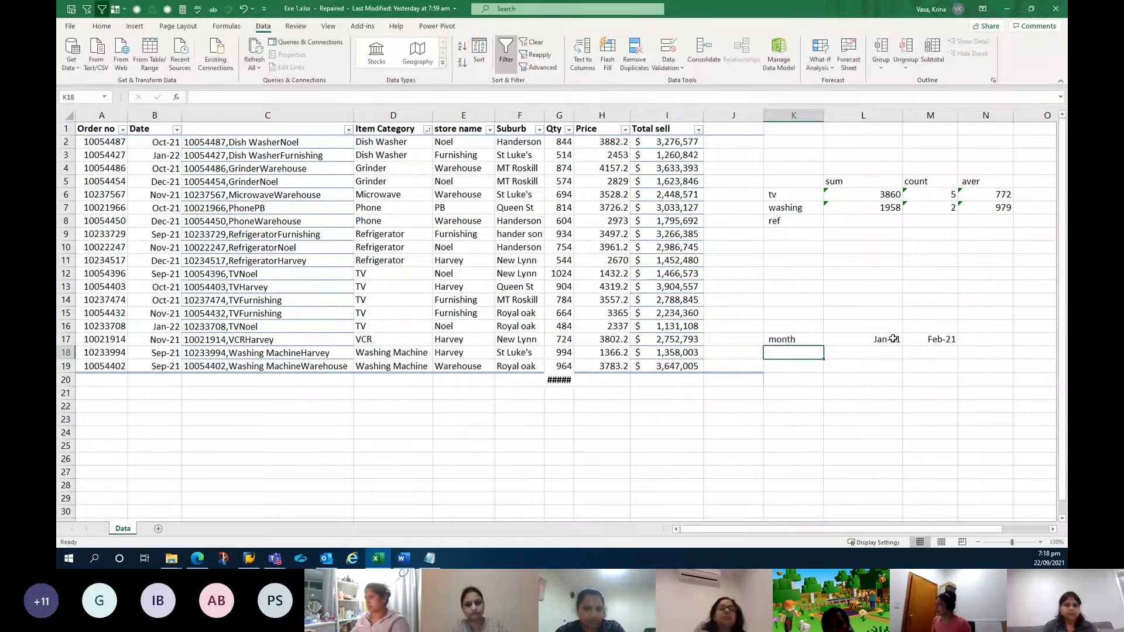
Autofill row 17 with consecutive months from Jan-21 through Jun-23
mouse_move(872, 339)
left_mouse_down()
mouse_move(945, 342)
mouse_move(831, 346)
mouse_move(995, 345)
left_mouse_up()
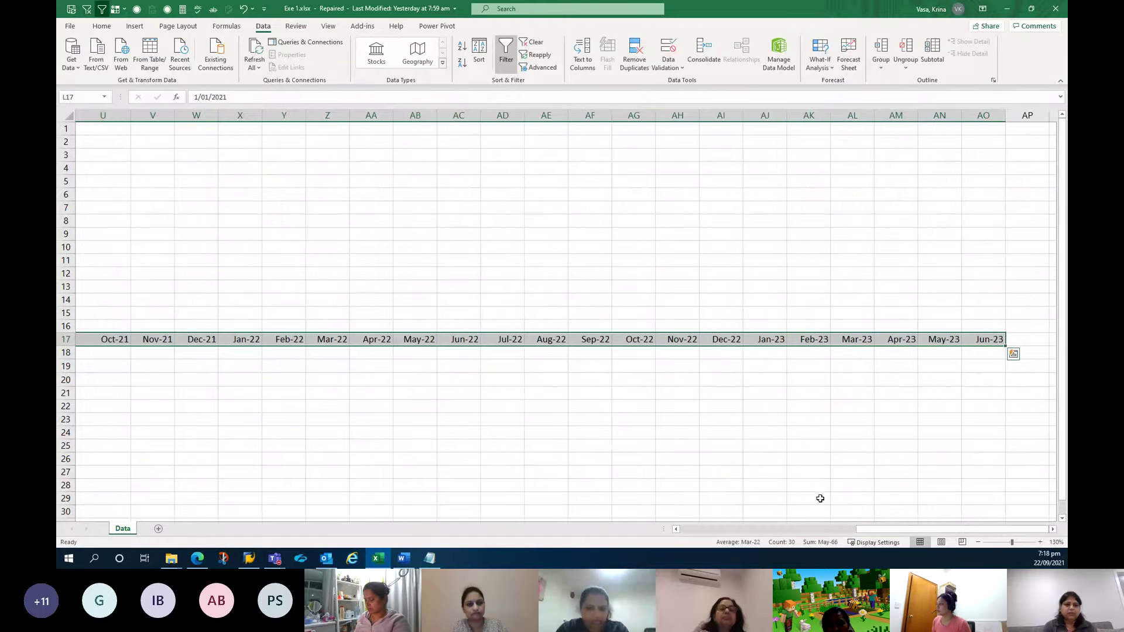
mouse_move(863, 529)
left_mouse_down()
mouse_move(755, 529)
mouse_move(770, 528)
left_mouse_up()
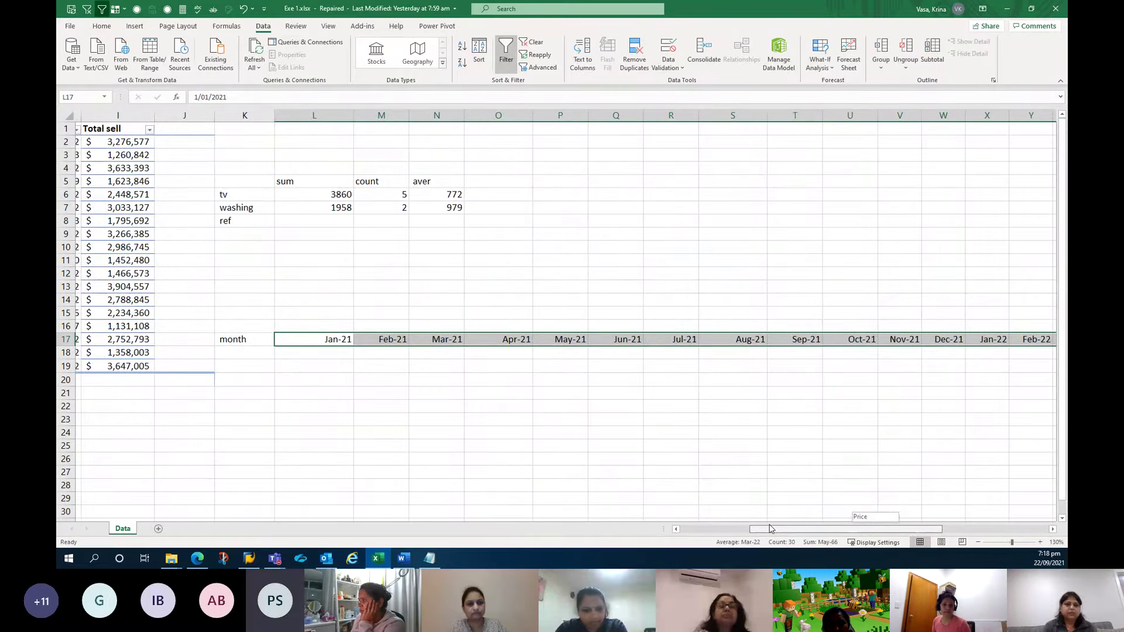
left_click_drag(770, 528, 773, 529)
key("alt+Tab")
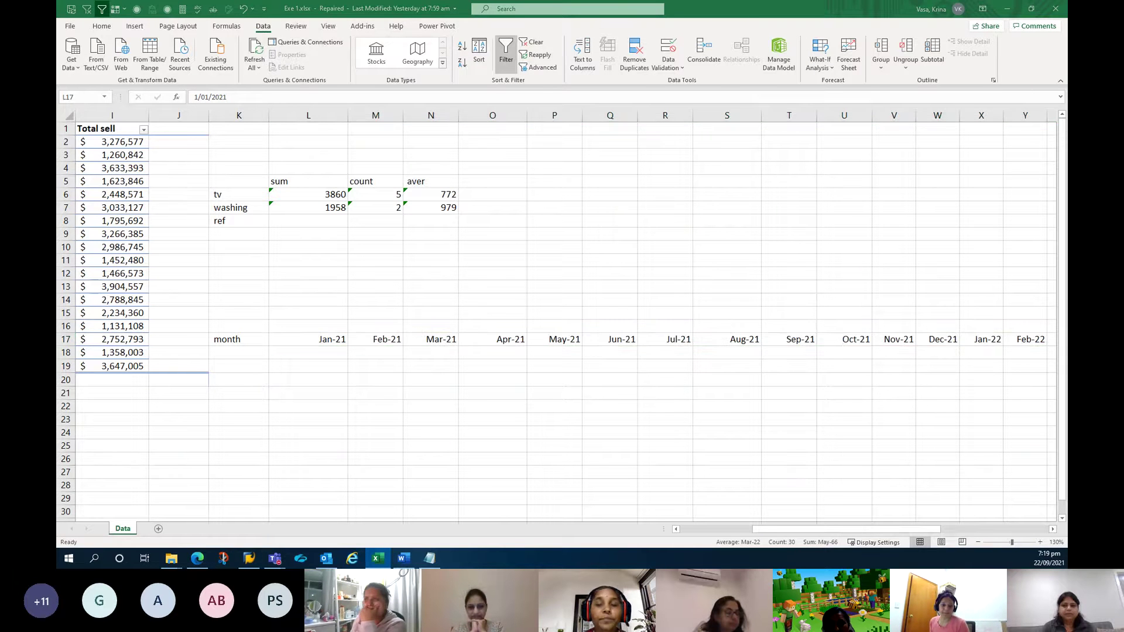
left_click(1007, 9)
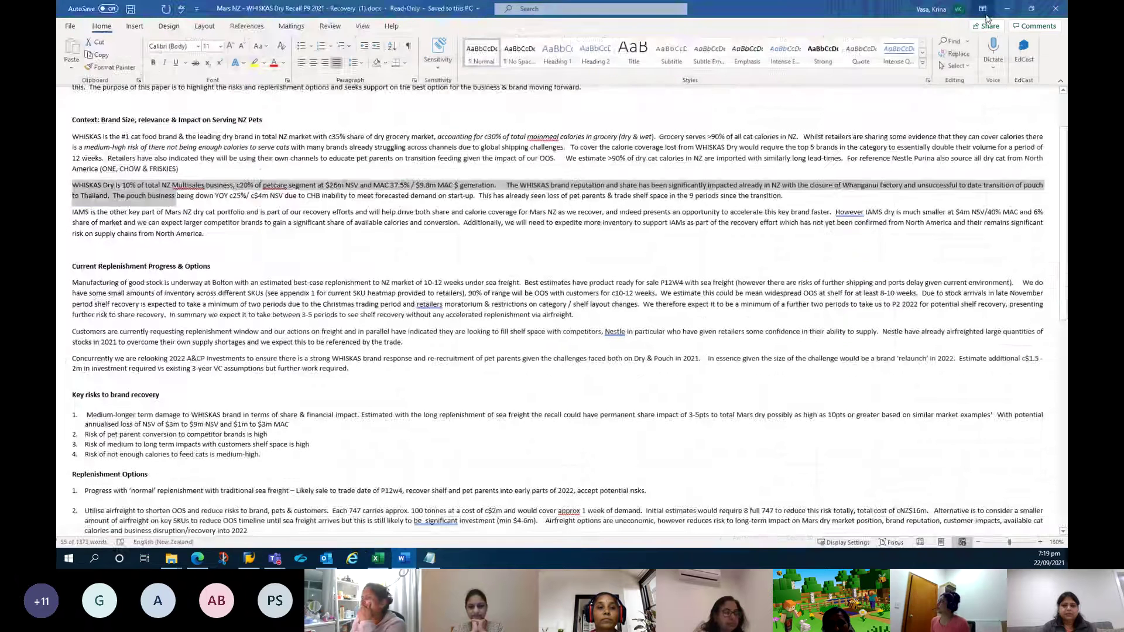
key("alt+Tab")
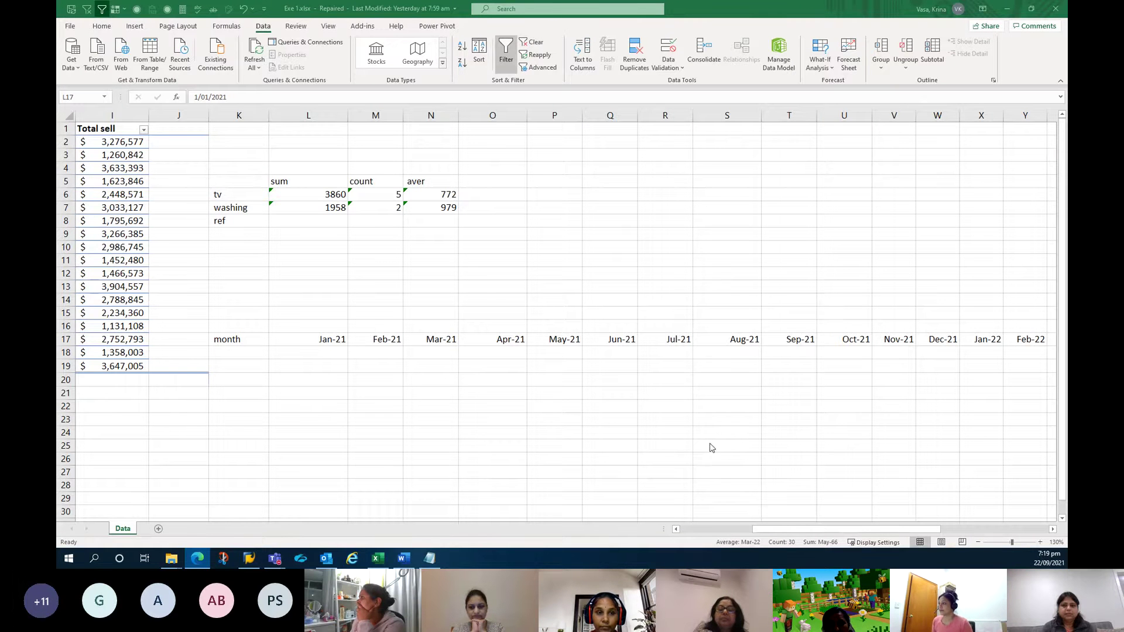
Sort the table by Date oldest to newest so the Sep-21 orders come first
scroll(686, 438, "right", 3)
scroll(694, 451, "down", 1, "ctrl")
key("ctrl+shift+Right")
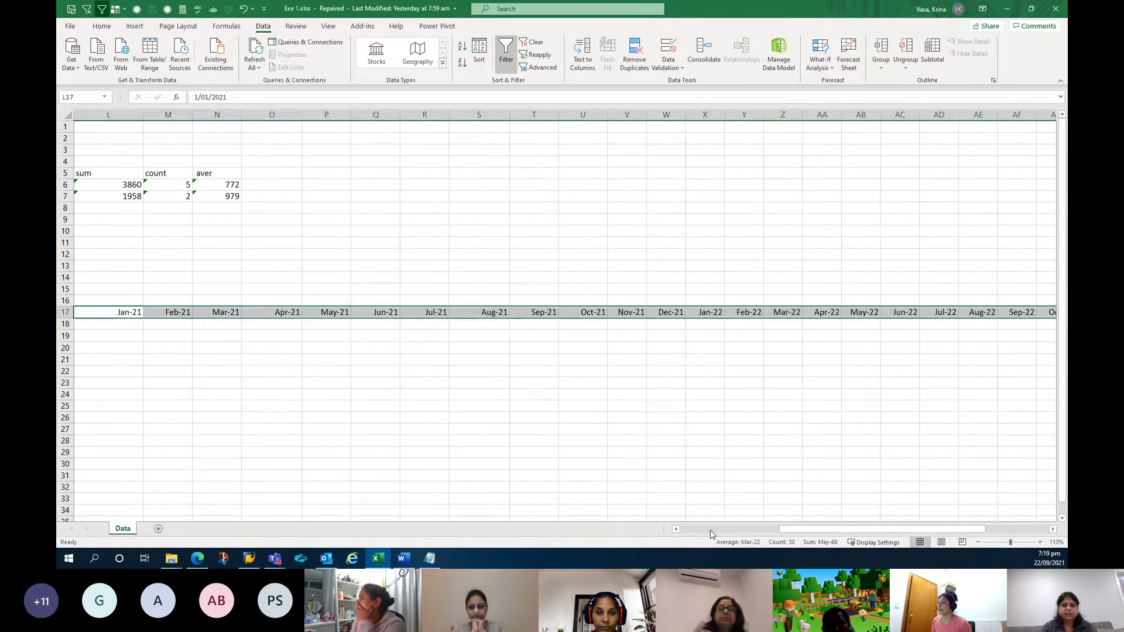
left_click(711, 530)
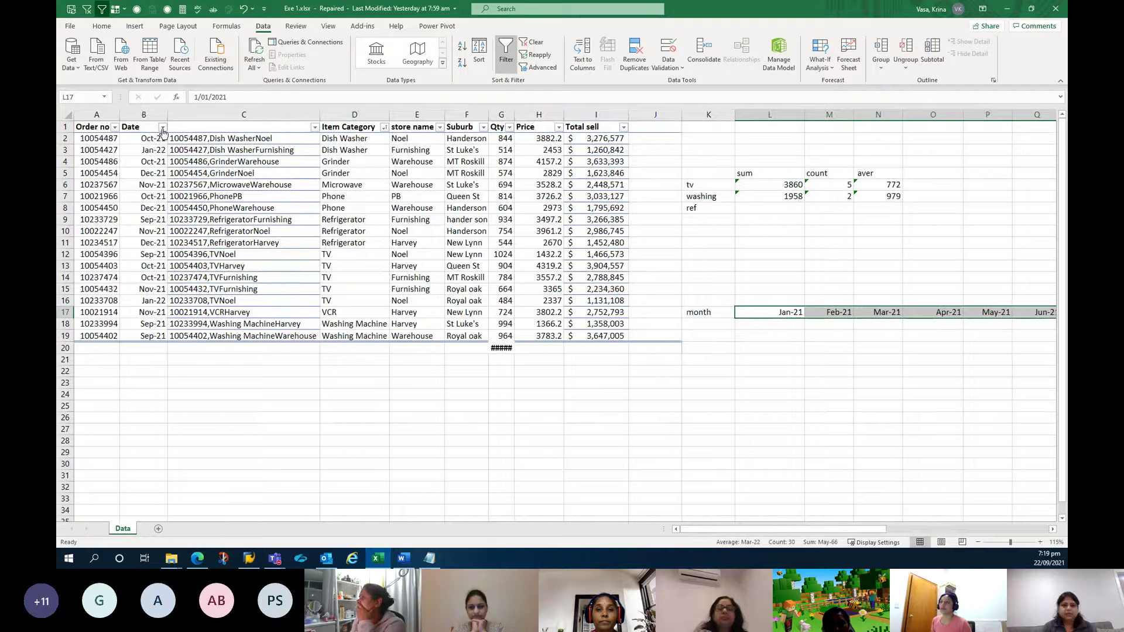
left_click(163, 128)
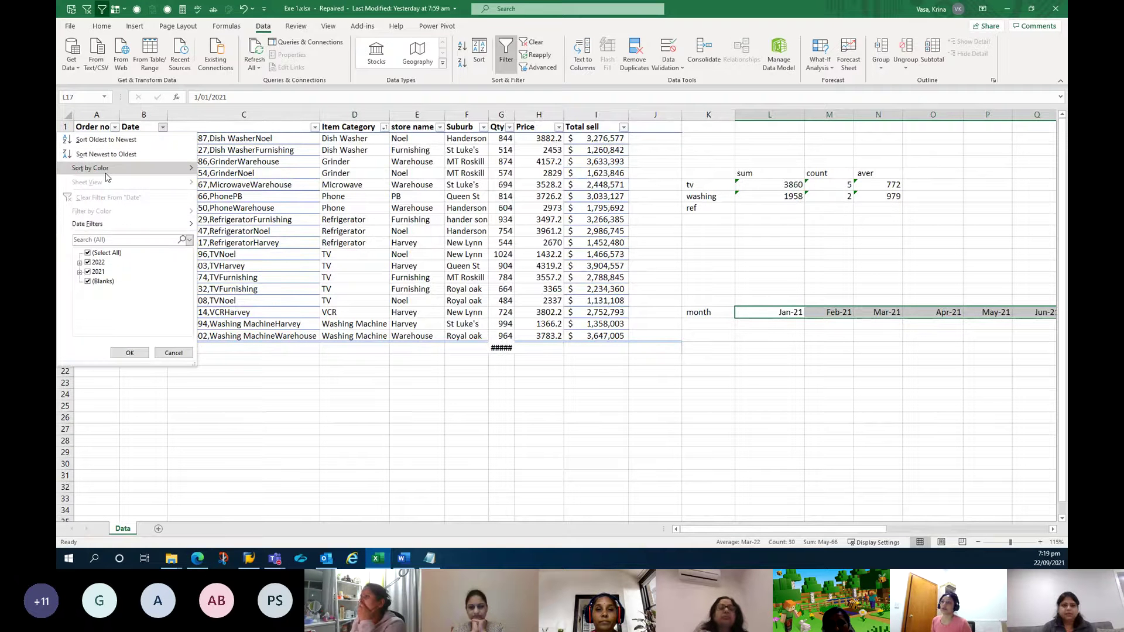
left_click(97, 141)
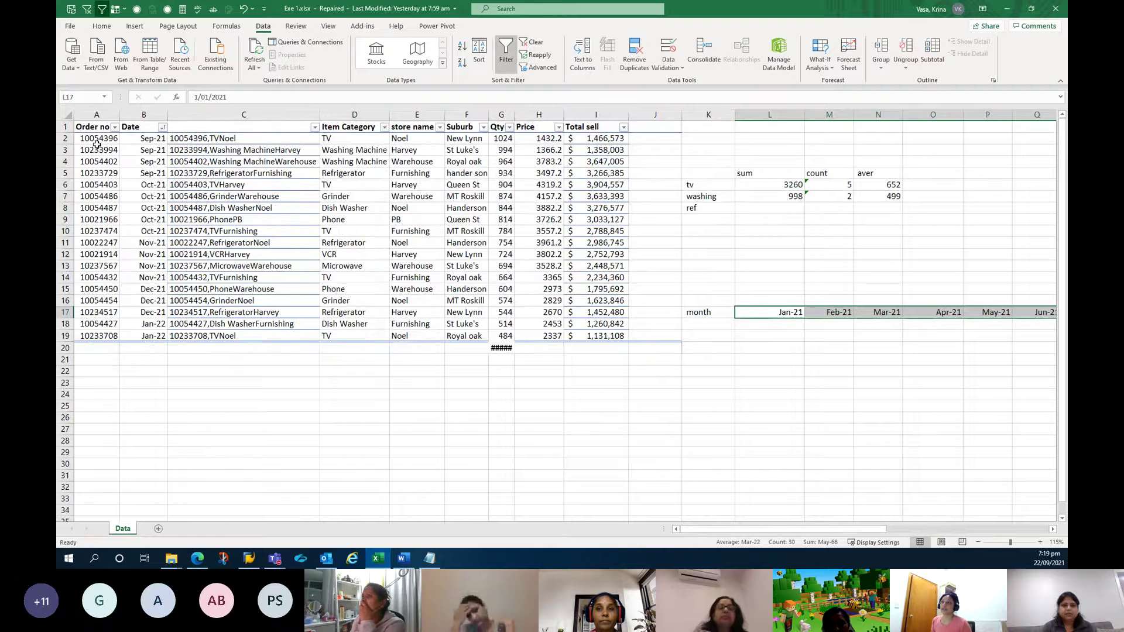
left_click_drag(144, 140, 145, 277)
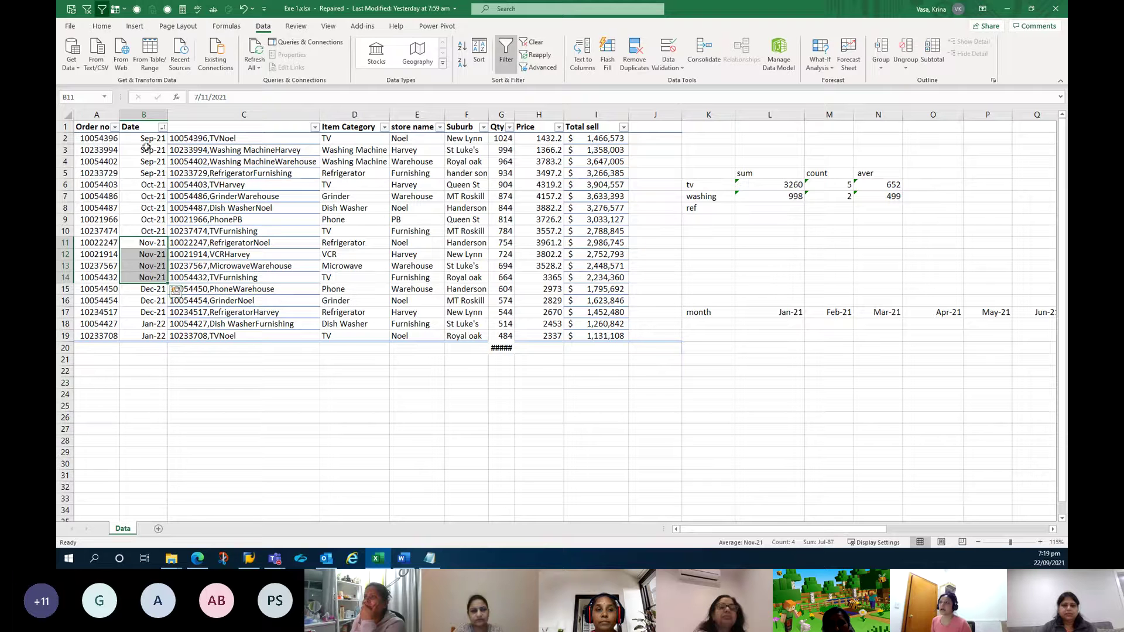
Enter =SUM(I2:I5) in T18 under Sep-21 and autofit column T to show $9,737,965
left_click(1024, 321)
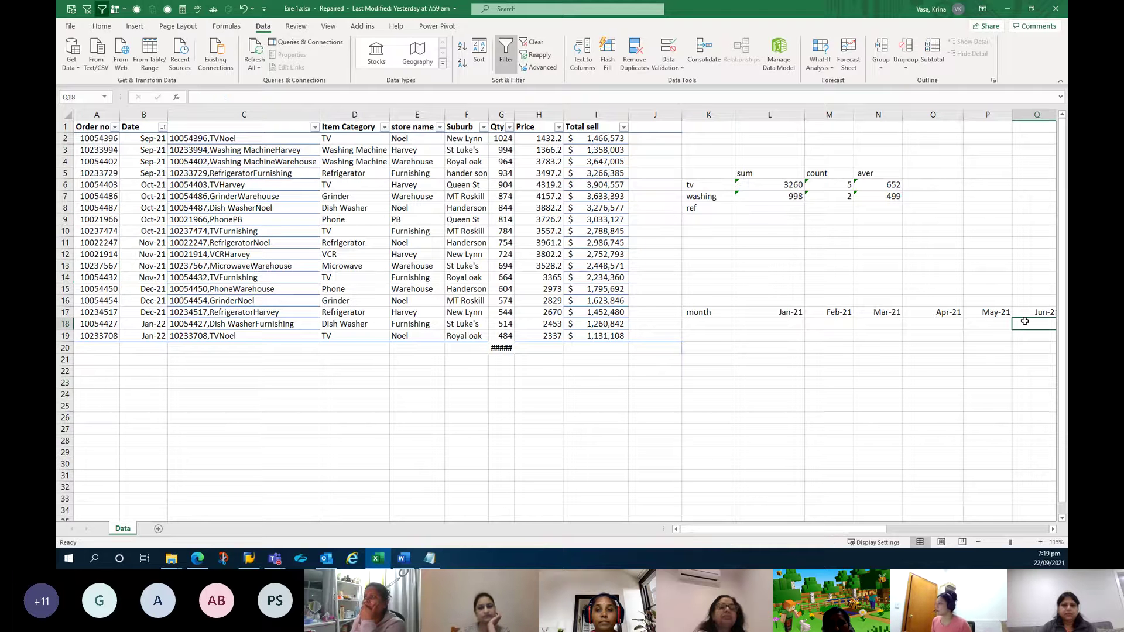
key("Right")
key("Right")
key("Right")
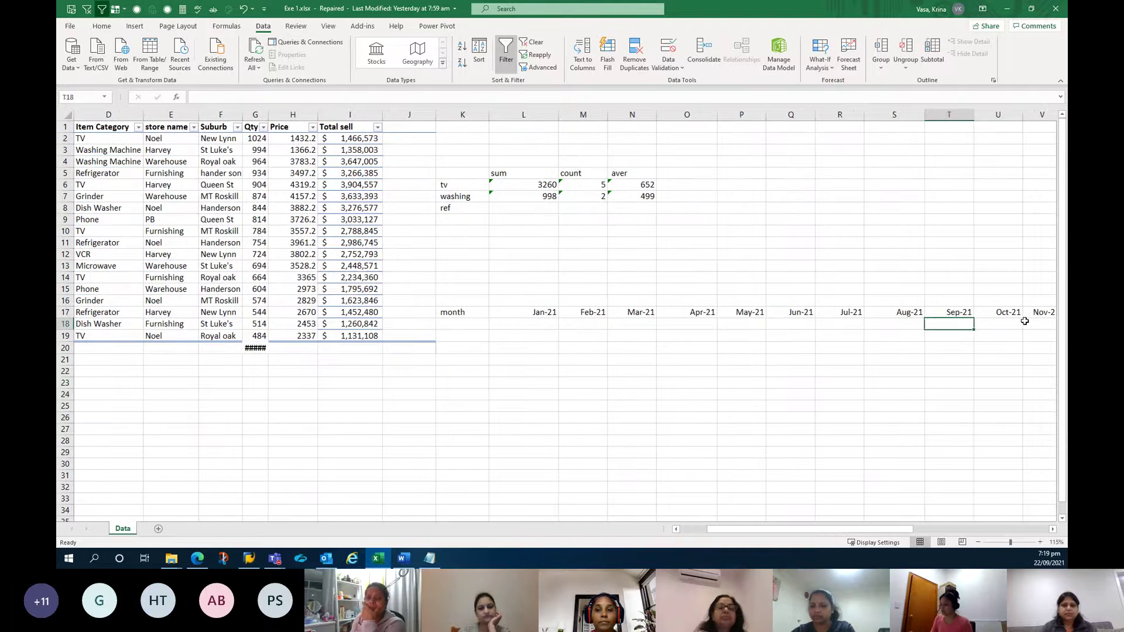
type("=sum")
key("Tab")
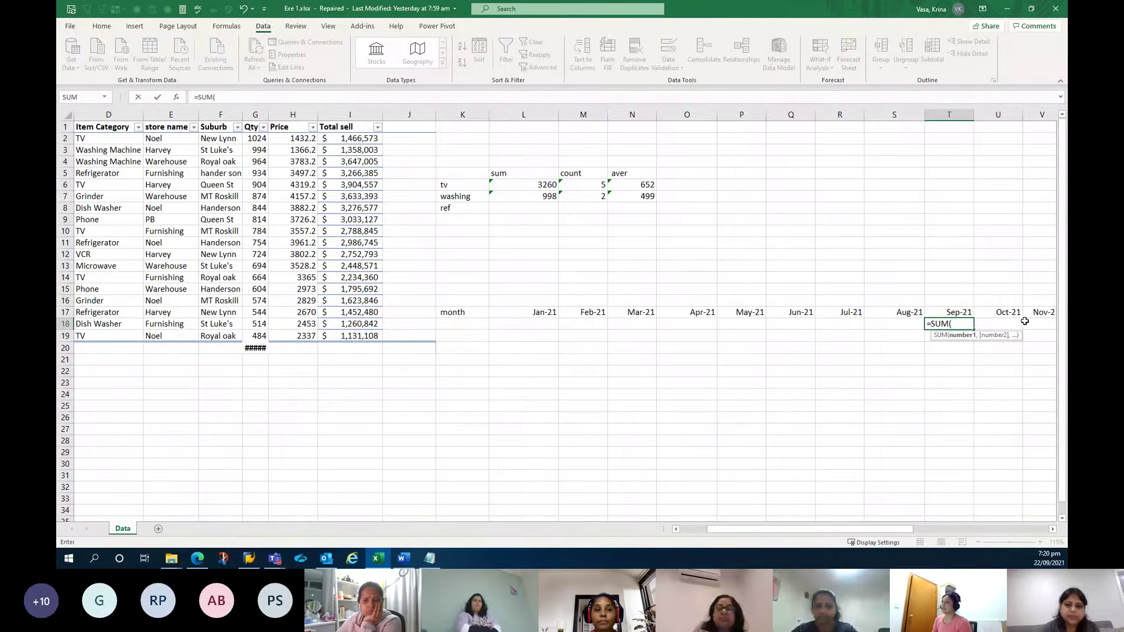
left_click_drag(720, 534, 684, 535)
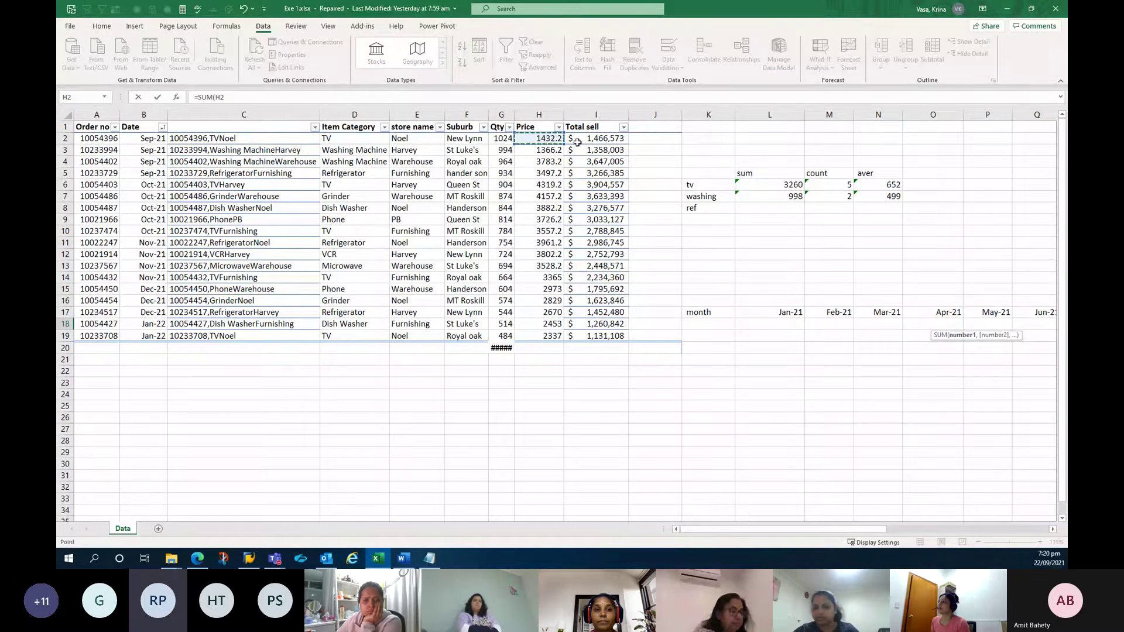
left_click_drag(596, 139, 602, 170)
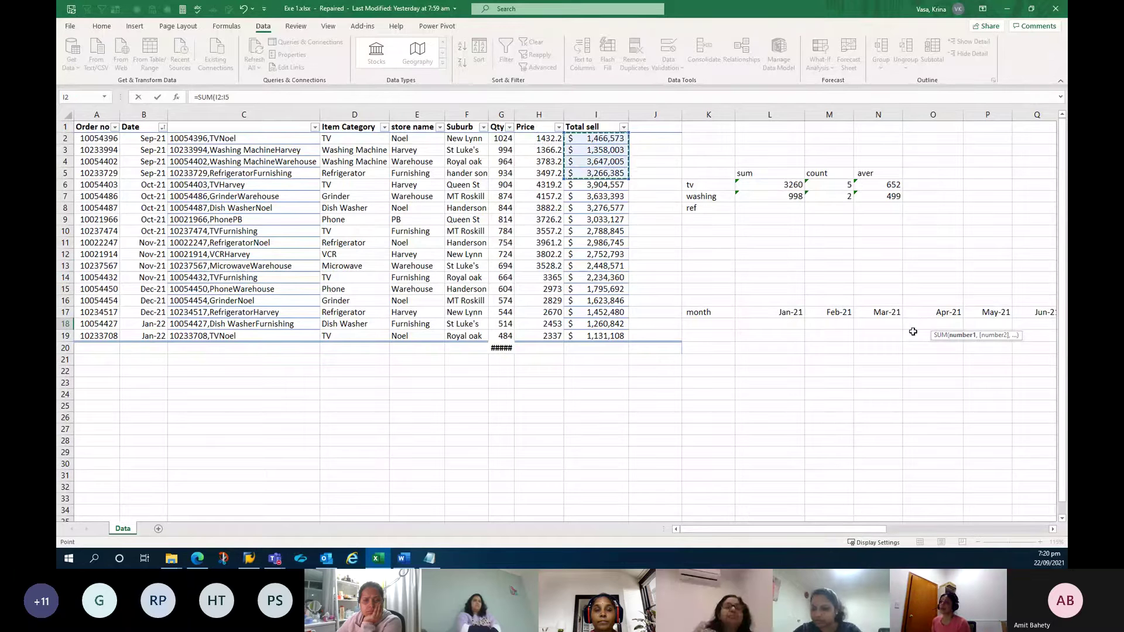
key("Return")
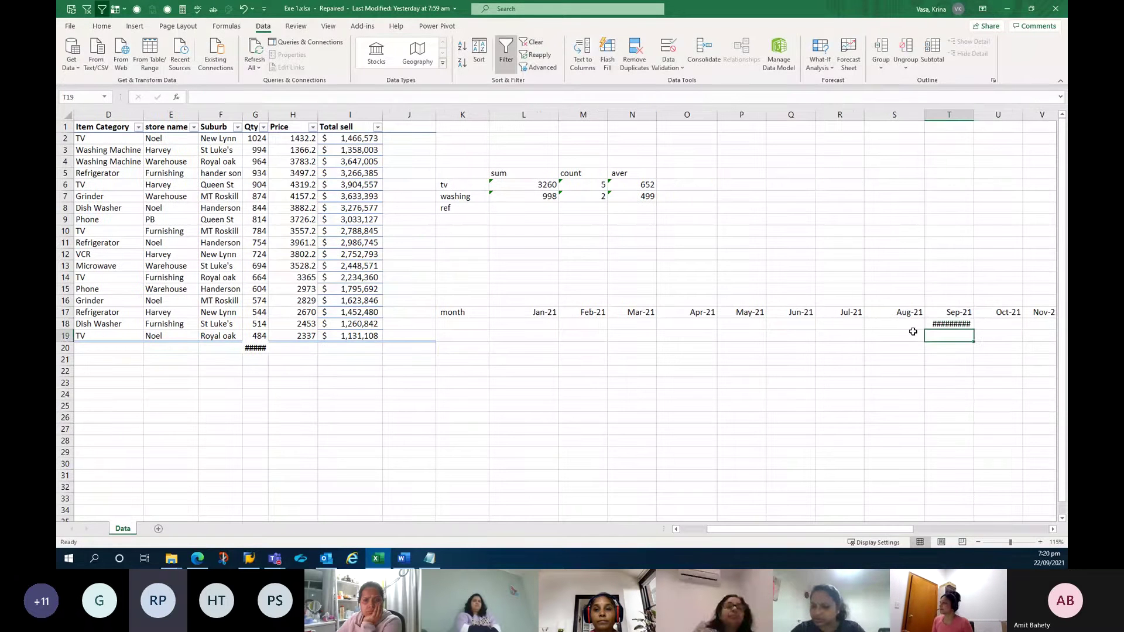
left_click(954, 325)
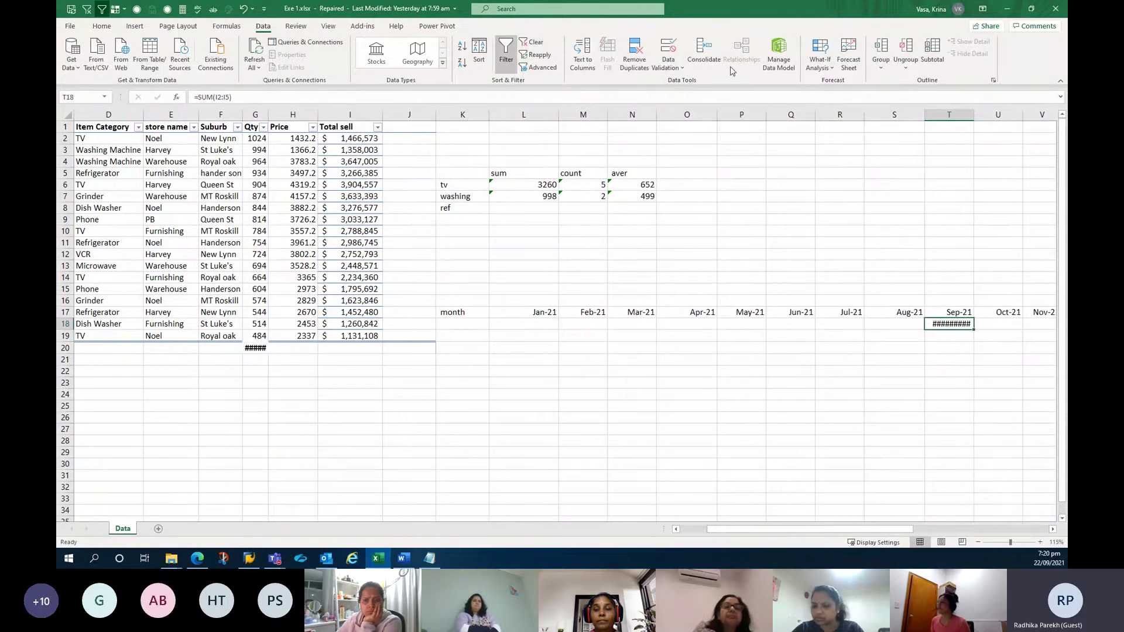
double_click(972, 112)
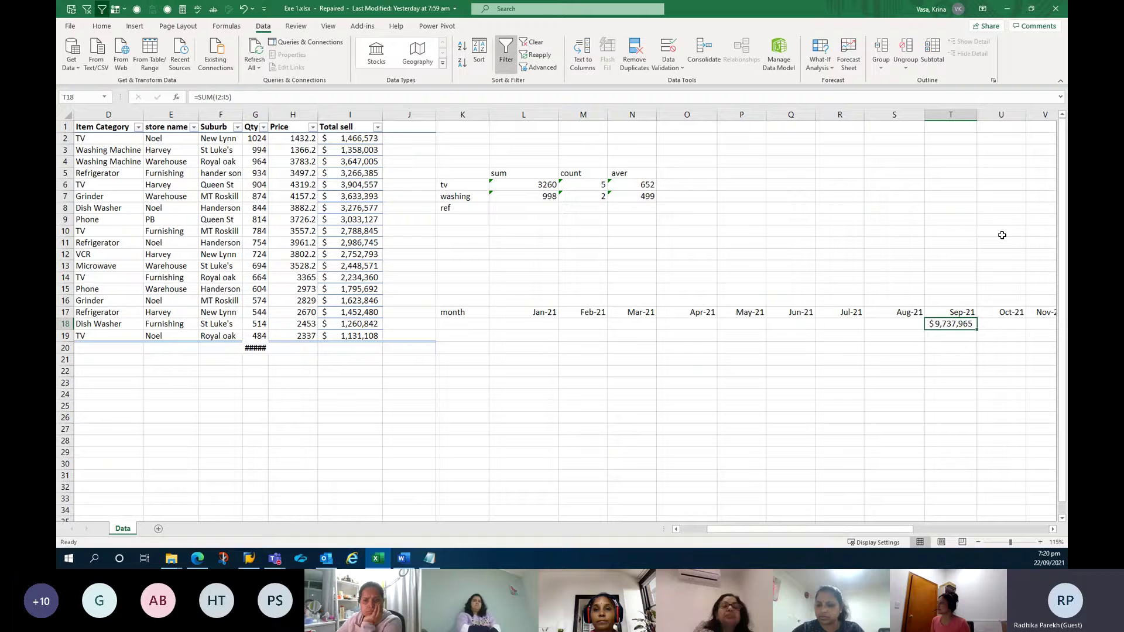
Abandon a SUM started in U18 and narrow columns K through S
left_click(988, 320)
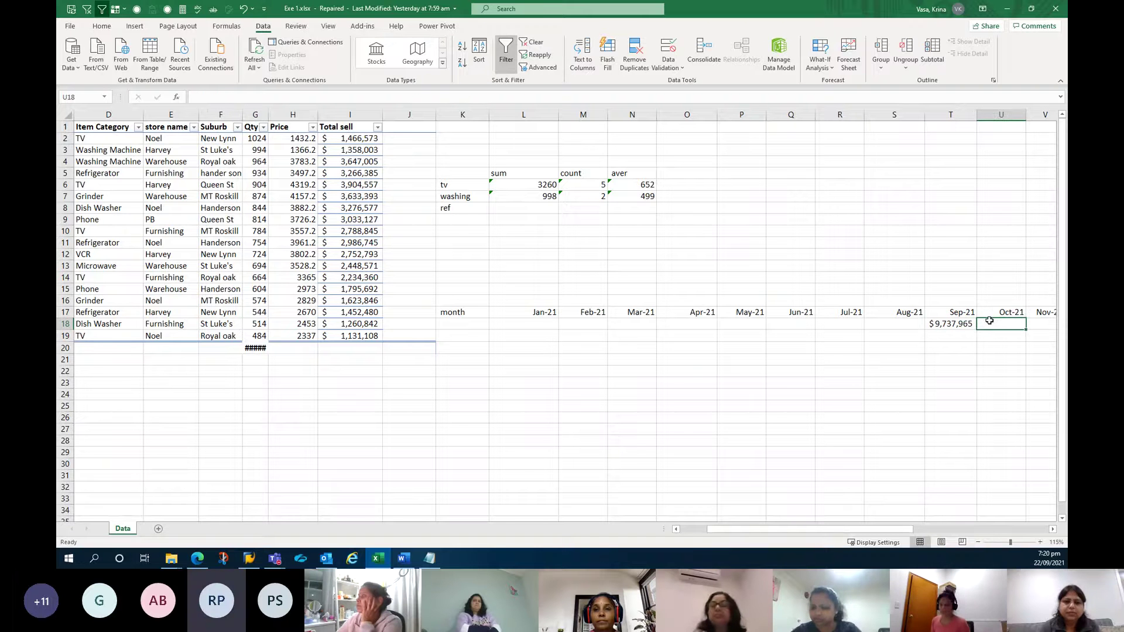
type("=s")
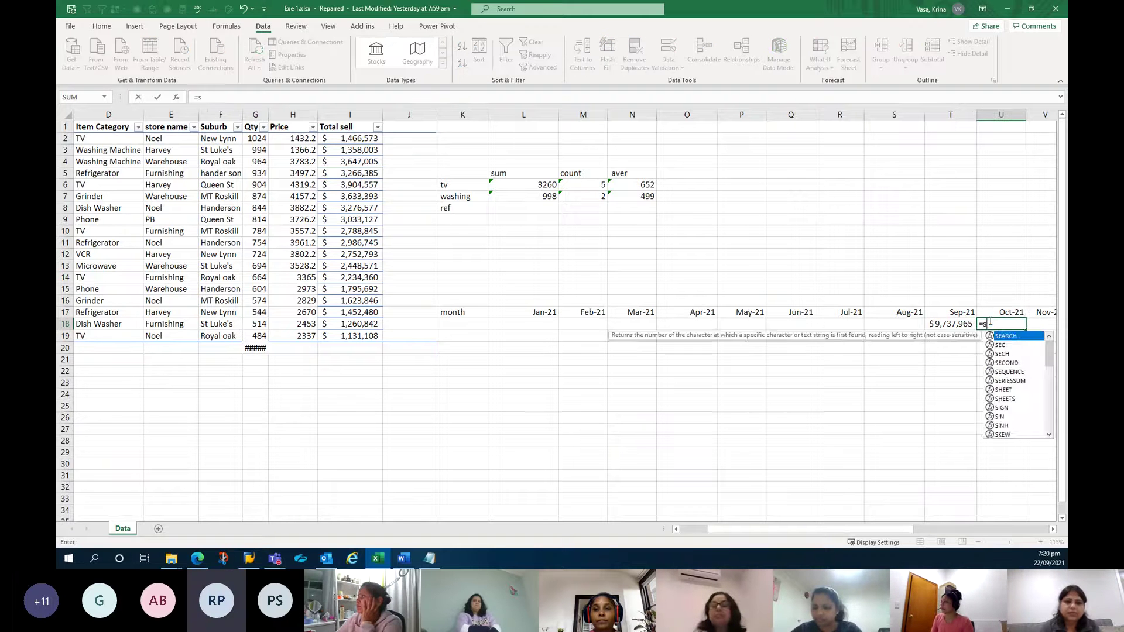
type("um")
key("Tab")
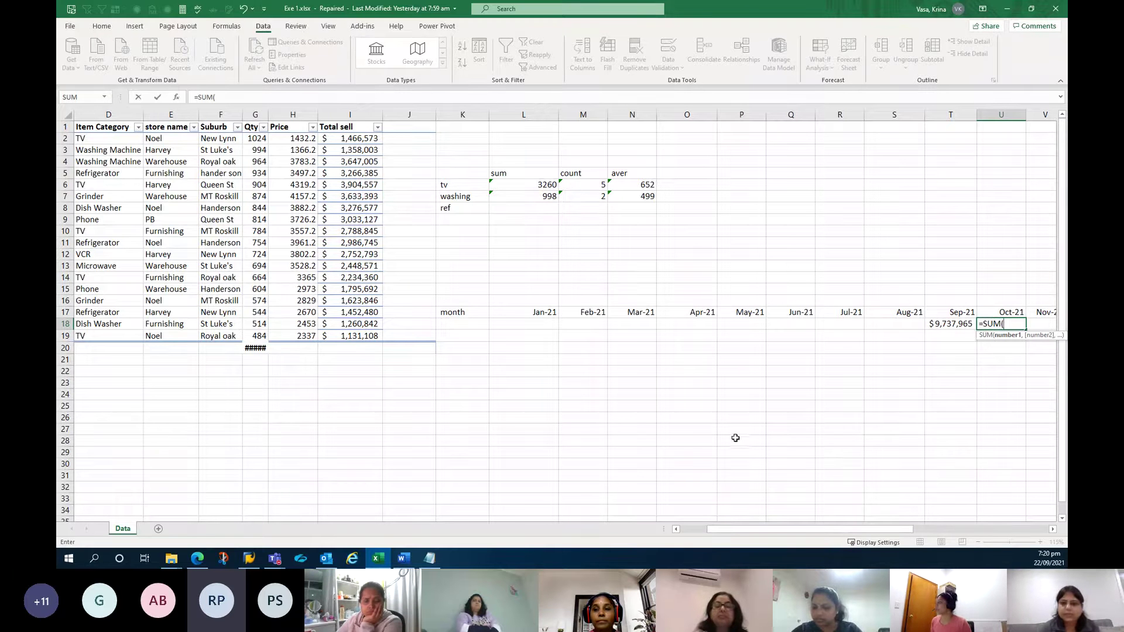
key("Escape")
scroll(736, 438, "down", 1)
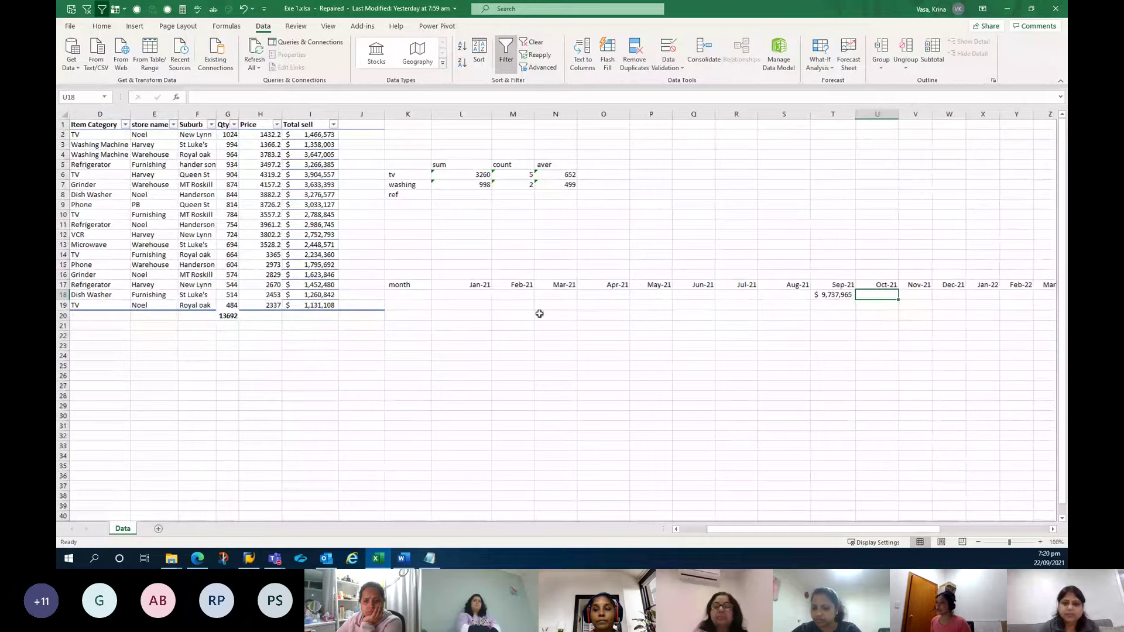
scroll(633, 481, "left", 3)
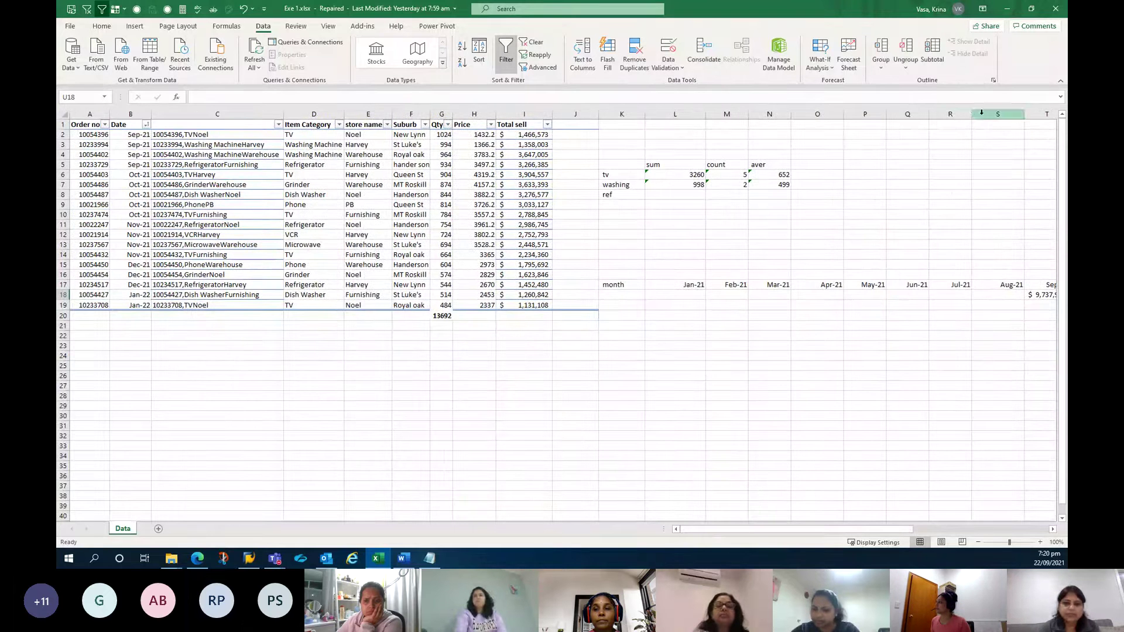
mouse_move(981, 112)
left_mouse_down()
mouse_move(613, 114)
mouse_move(626, 116)
left_mouse_up()
Enter =SUM(I6:I10) in U18 under Oct-21, giving $16,636,498
scroll(582, 300, "up", 1, "ctrl")
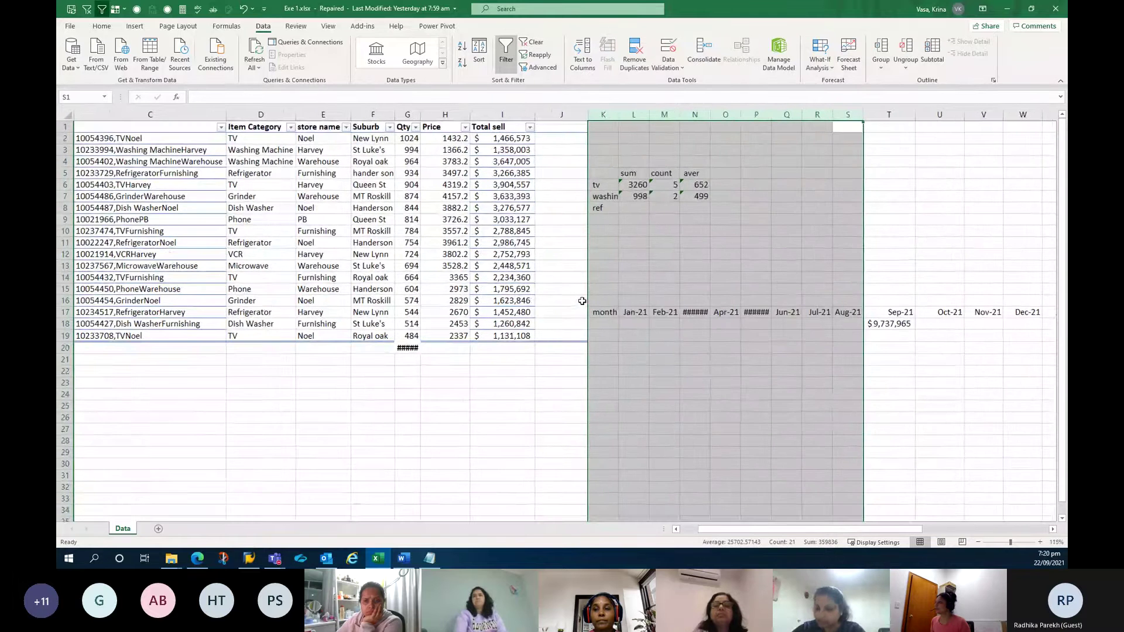
left_click(943, 326)
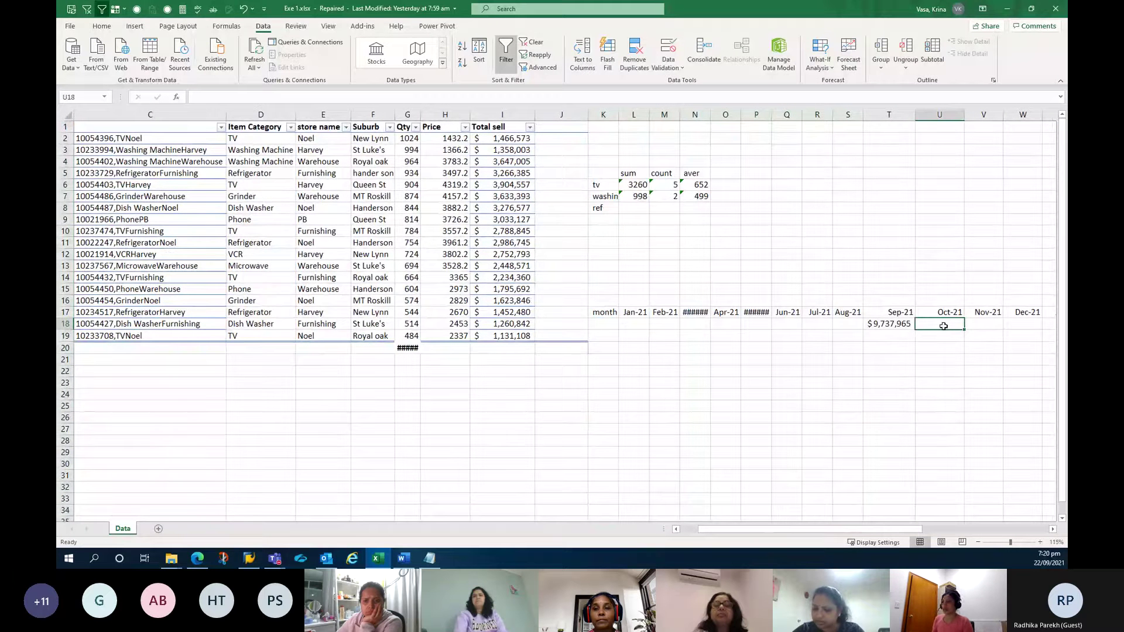
type("=")
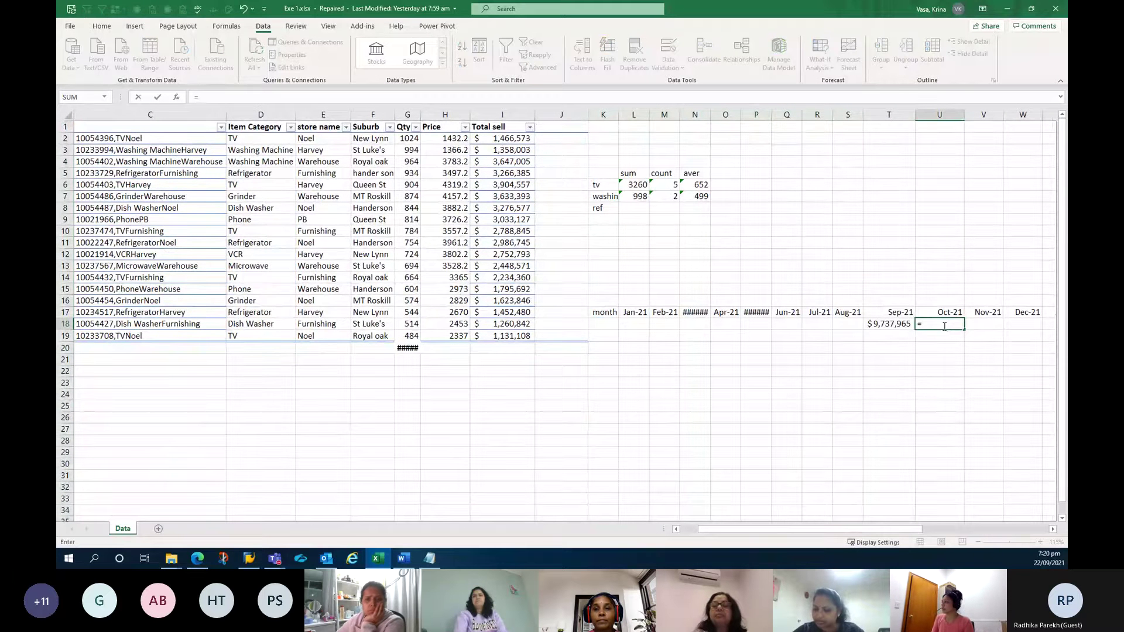
type("SUM(")
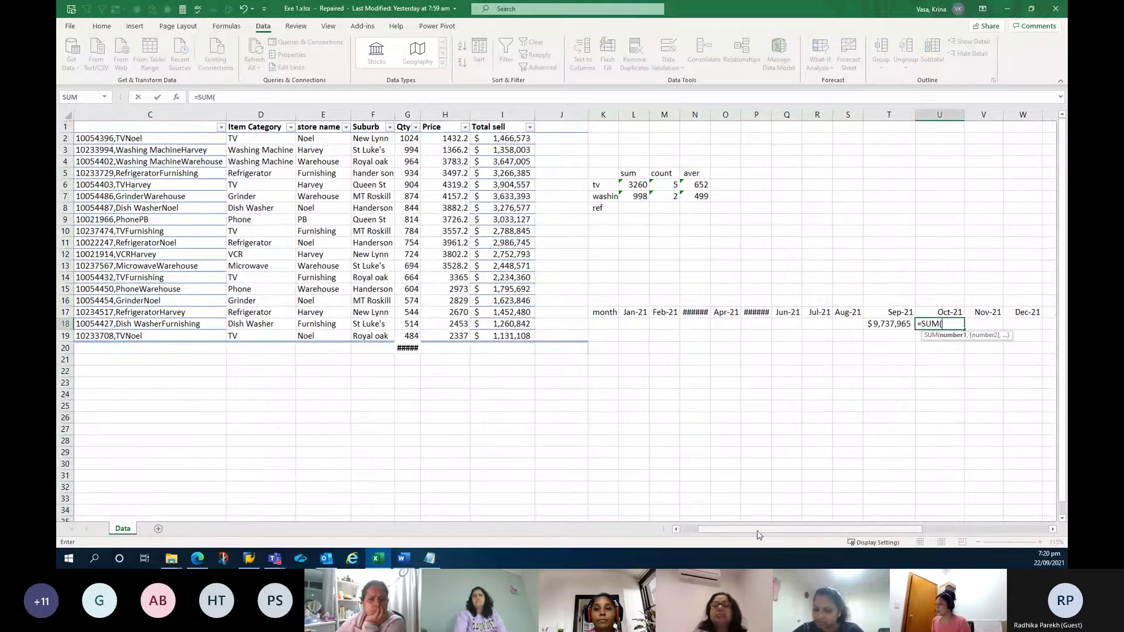
left_click_drag(757, 530, 720, 529)
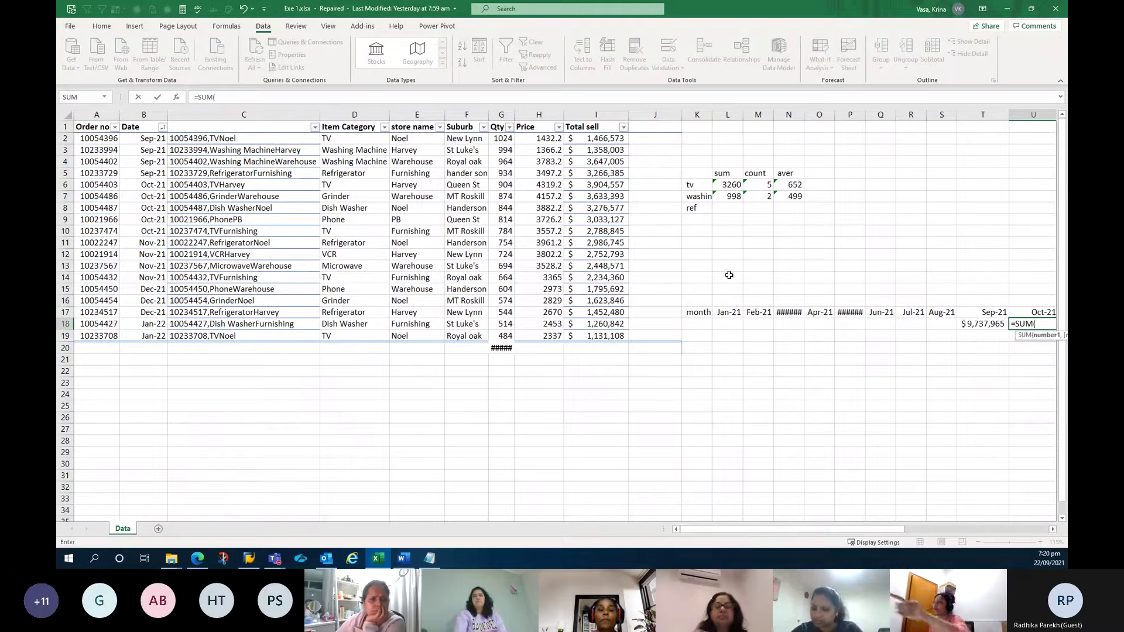
left_click_drag(598, 184, 599, 227)
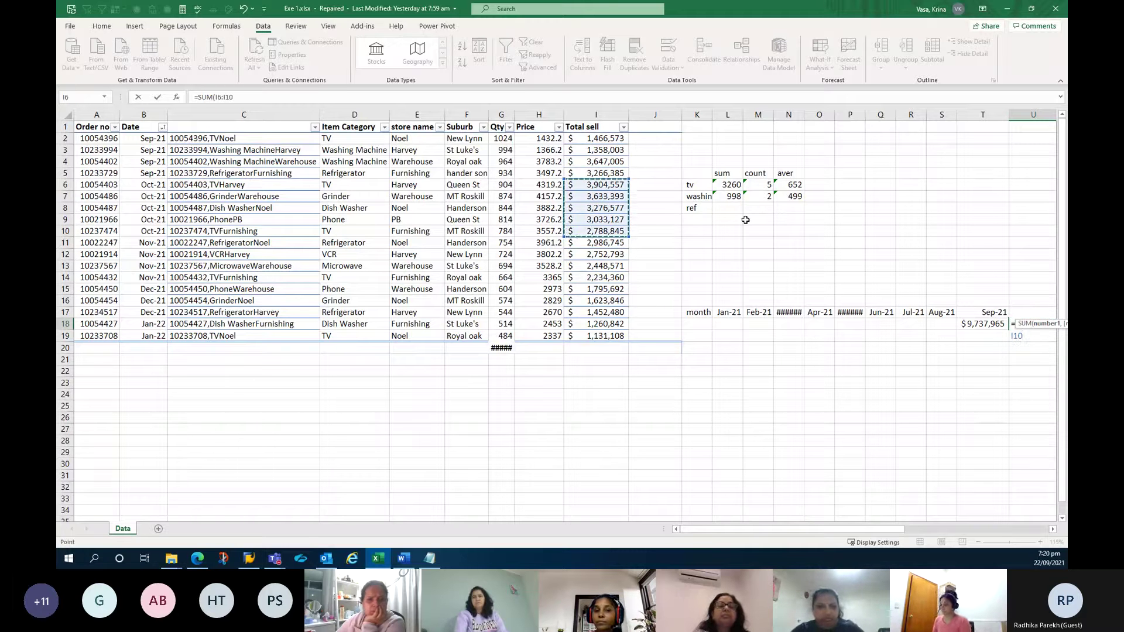
key("ctrl+Return")
key("Return")
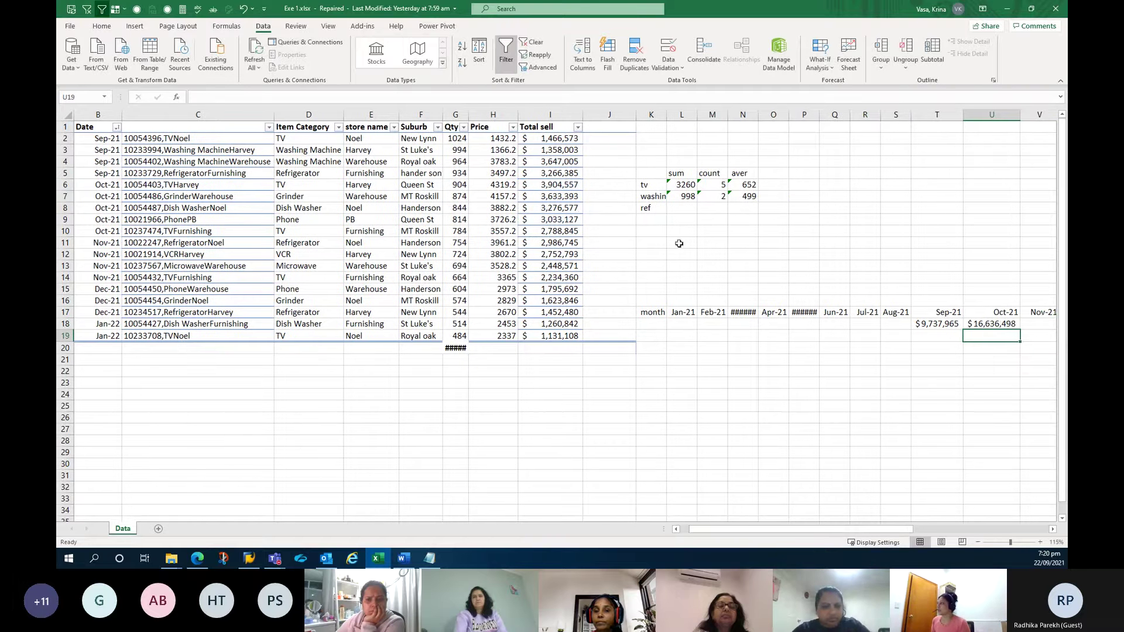
Select the Jan-21 to Aug-21 month headings, clear them, then undo the clearing
left_click_drag(111, 324, 109, 335)
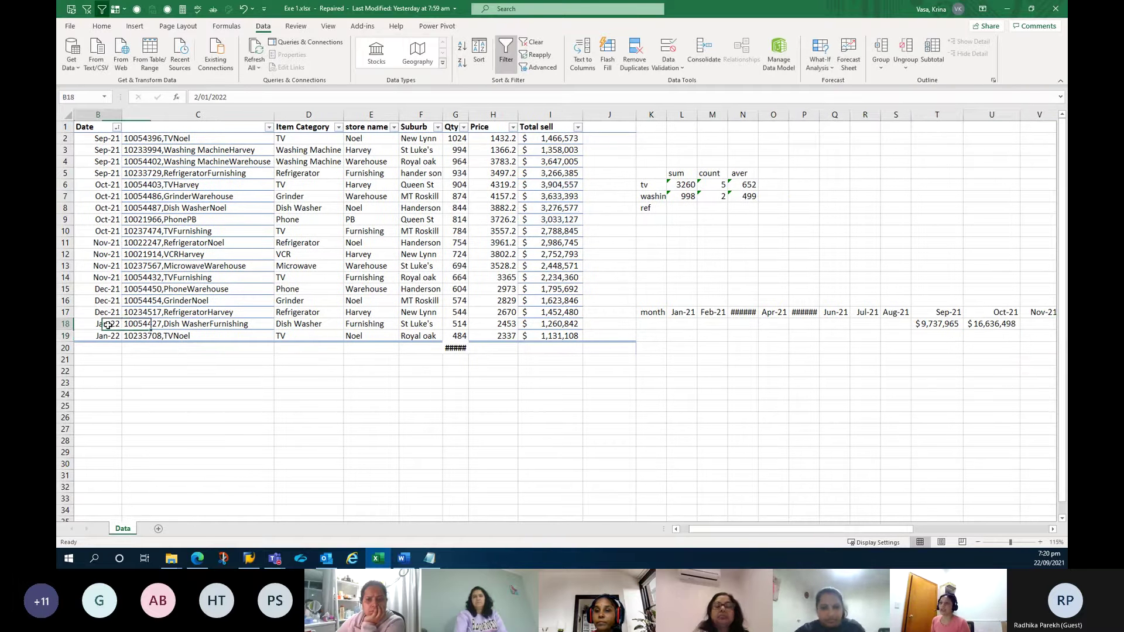
left_click(1031, 324)
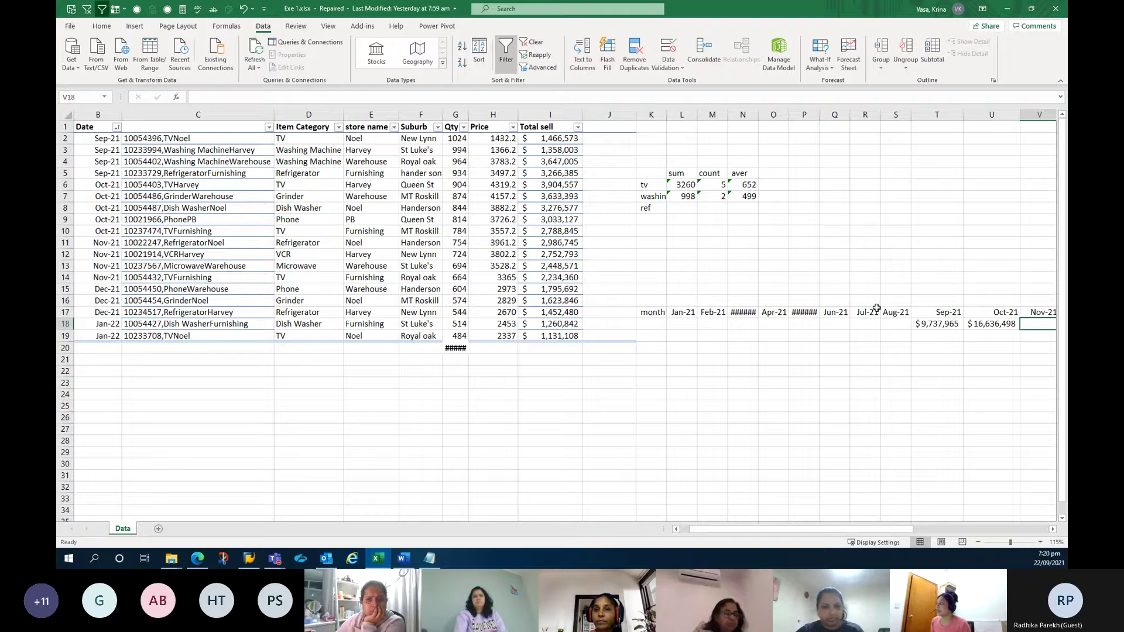
mouse_move(888, 316)
left_mouse_down()
mouse_move(682, 312)
mouse_move(865, 325)
mouse_move(682, 313)
left_mouse_up()
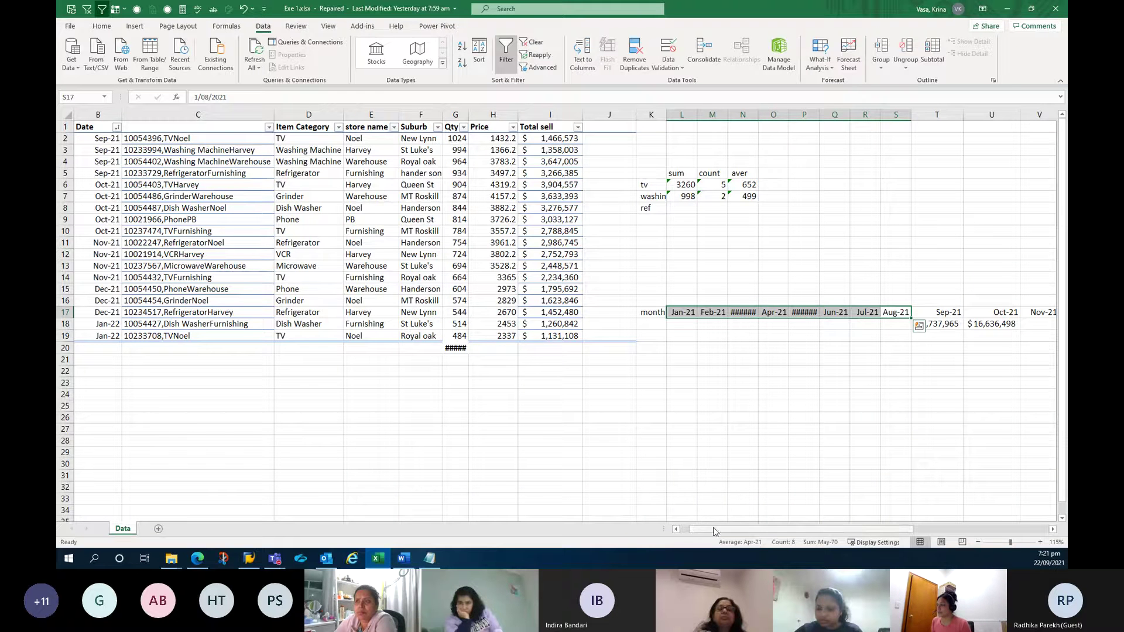
left_click(681, 526)
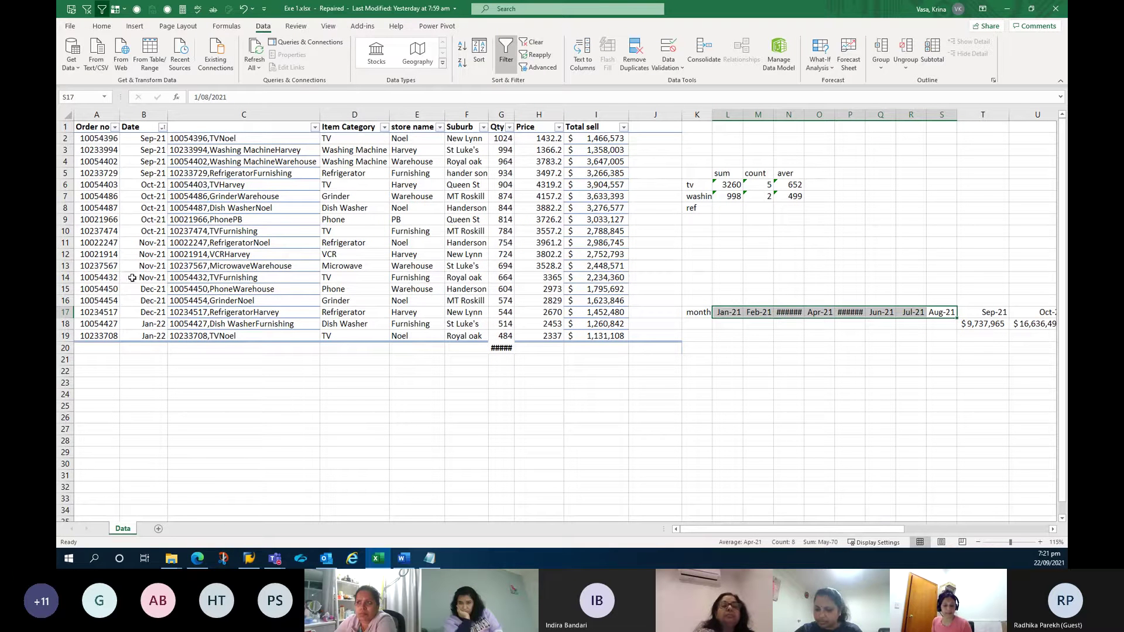
right_click(733, 315)
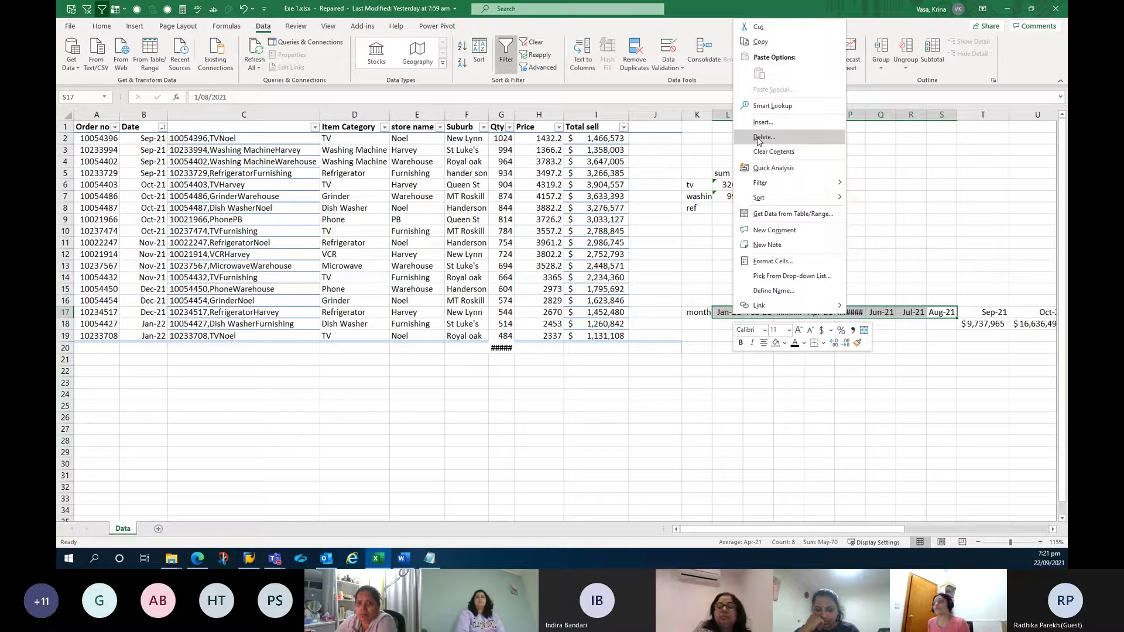
key("Escape")
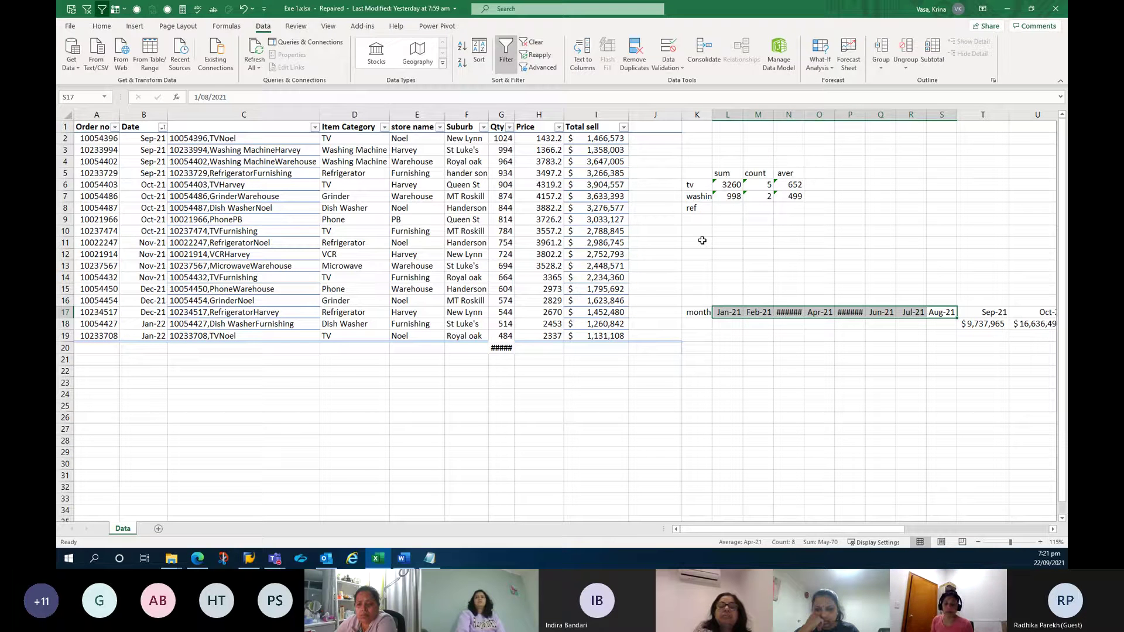
key("Delete")
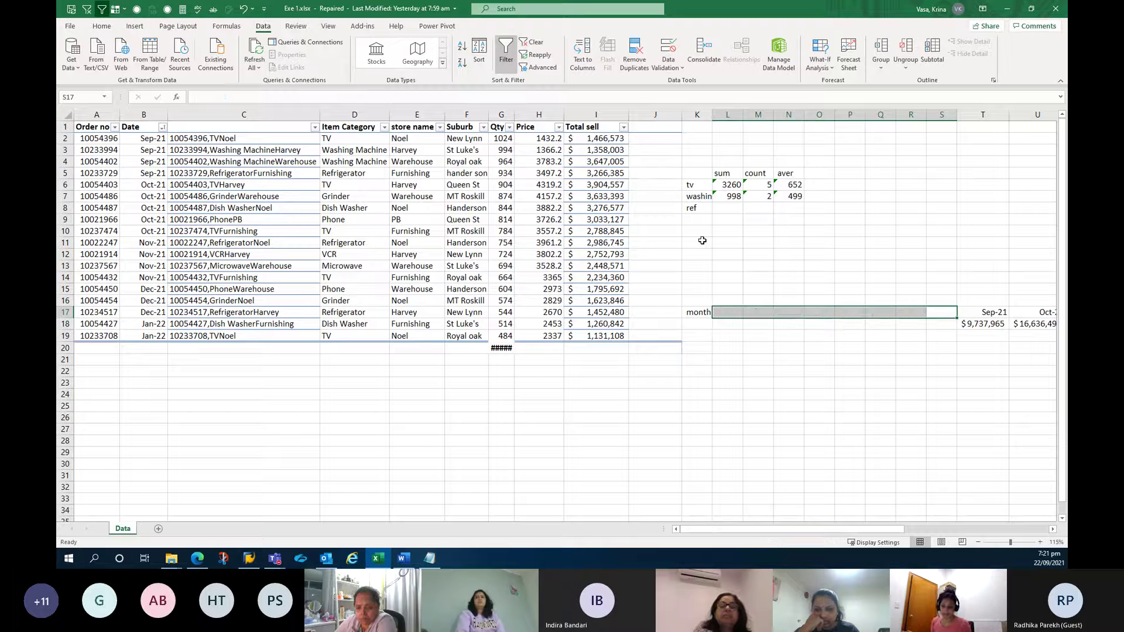
key("ctrl+z")
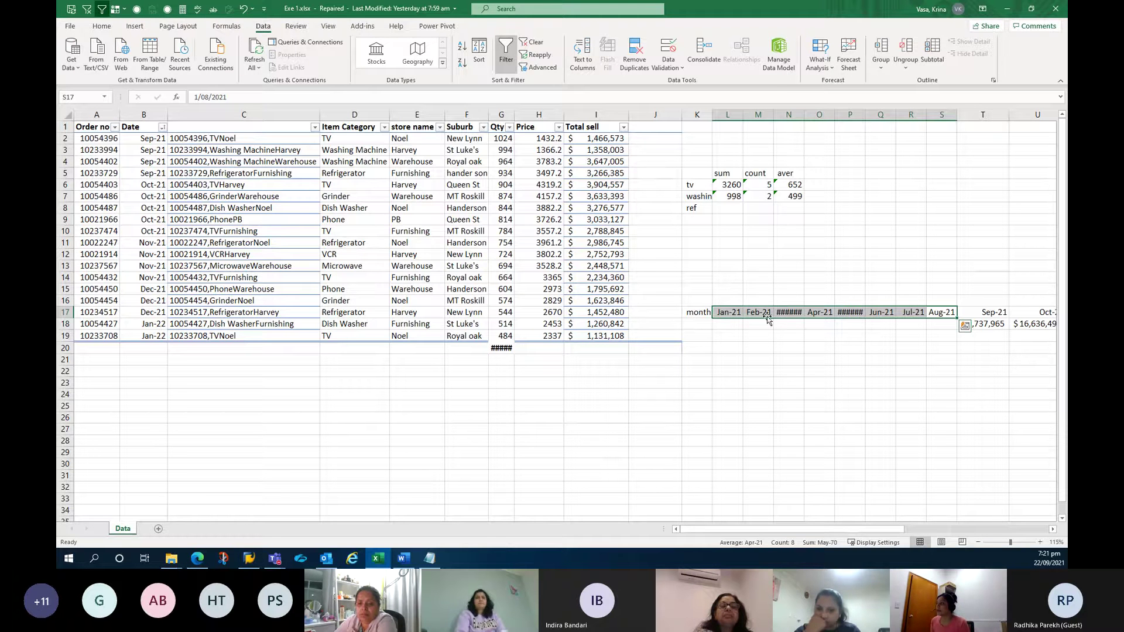
Delete the Jan-21 to Aug-21 headings with cells shifted left, then undo it
right_click(765, 315)
left_click(796, 134)
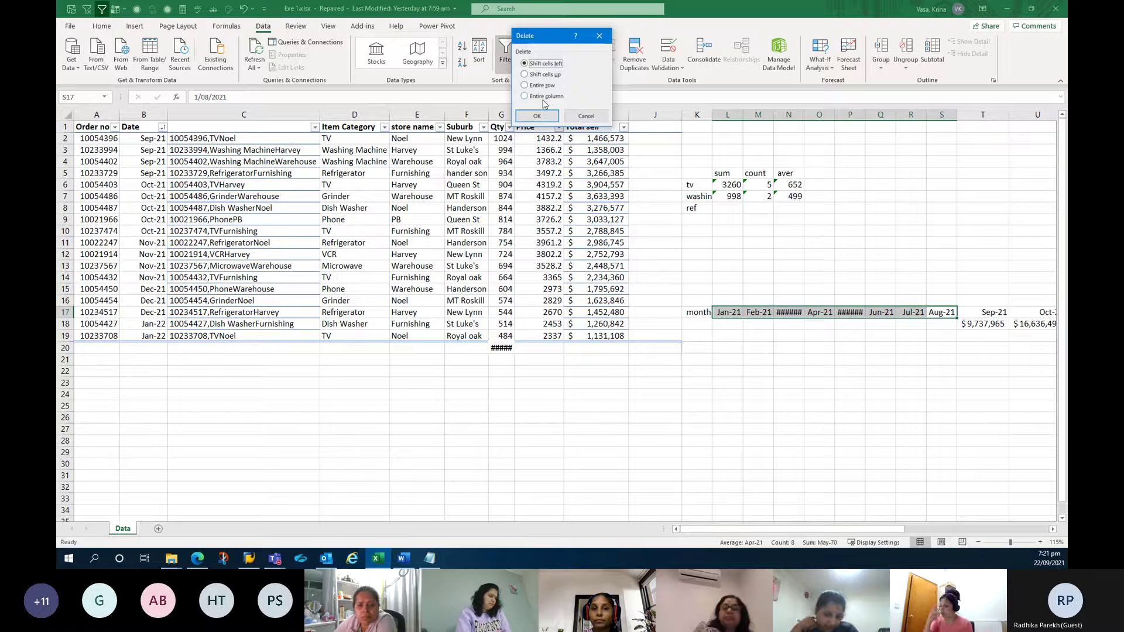
left_click(537, 116)
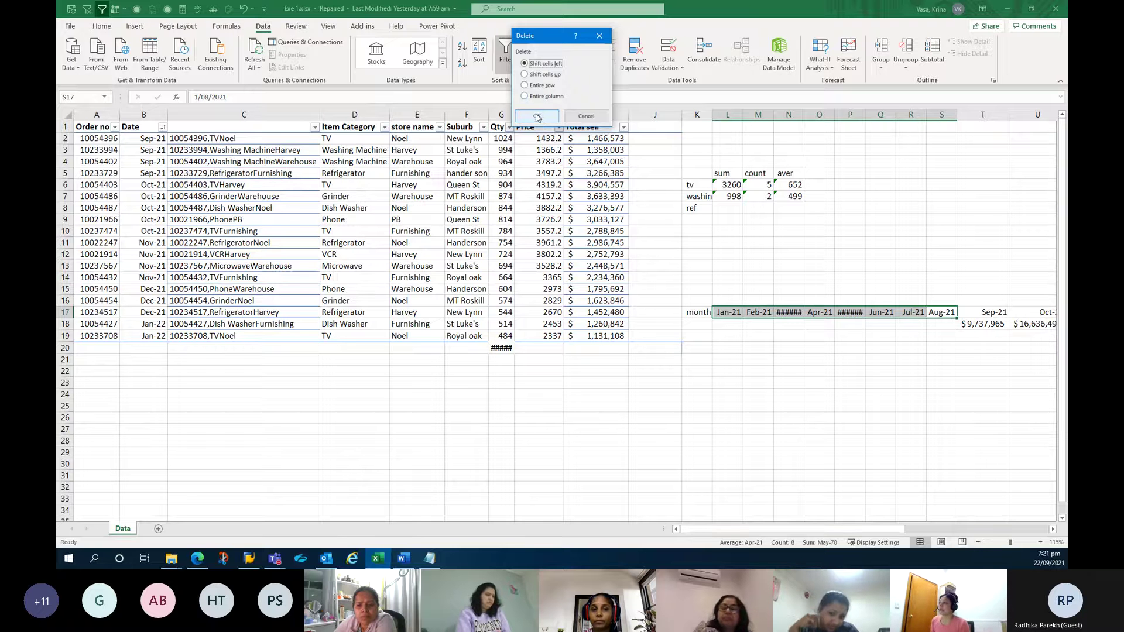
left_click(537, 116)
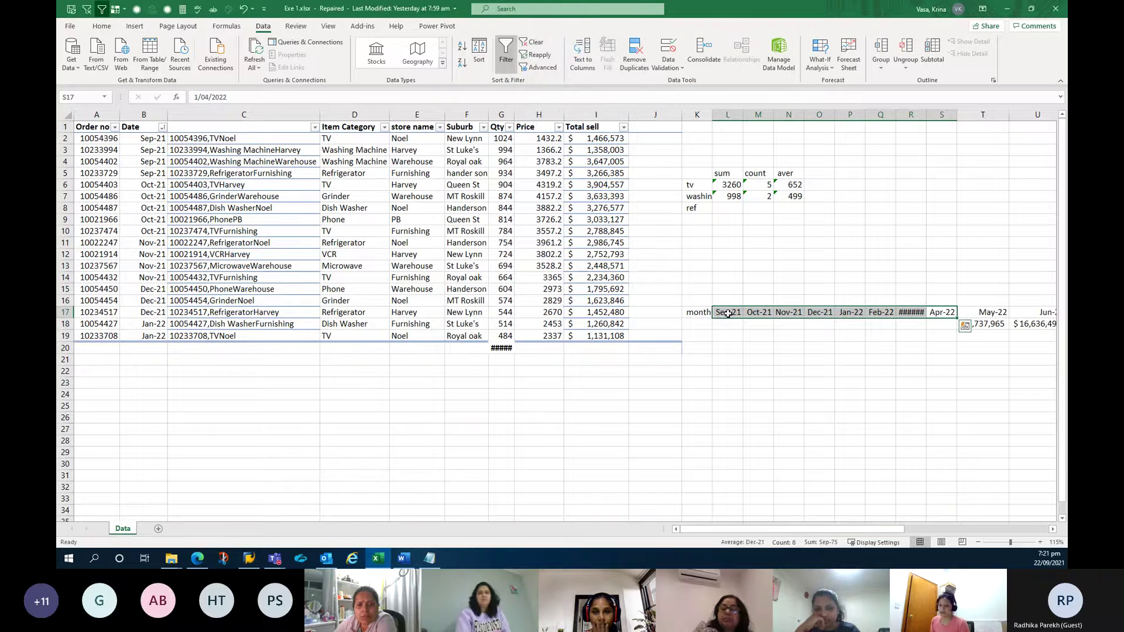
left_click(990, 323)
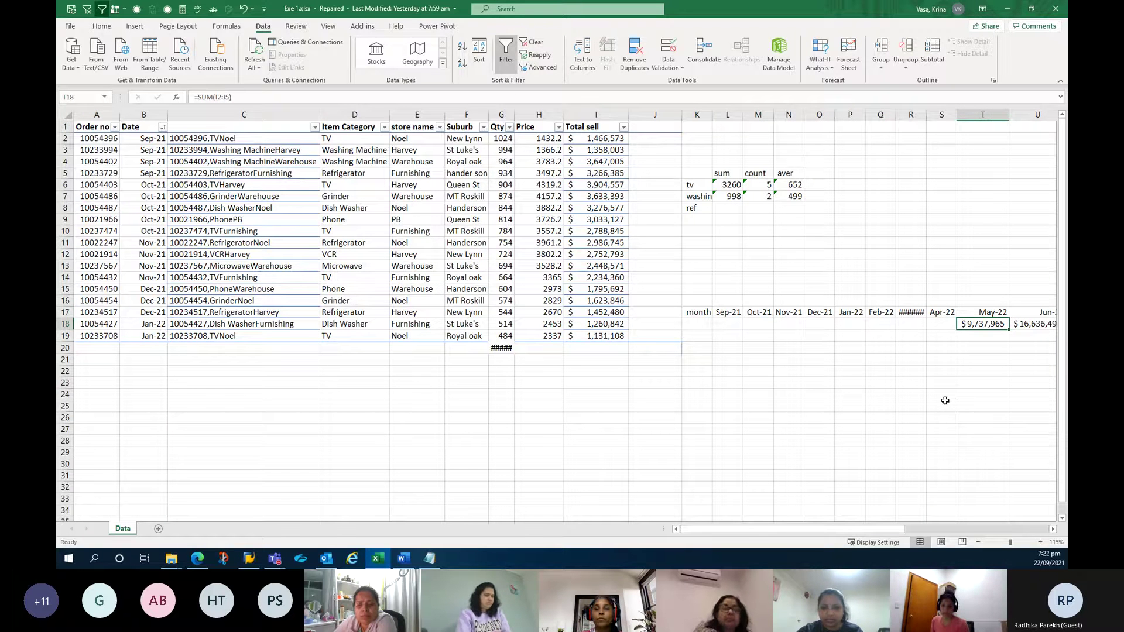
key("ctrl+z")
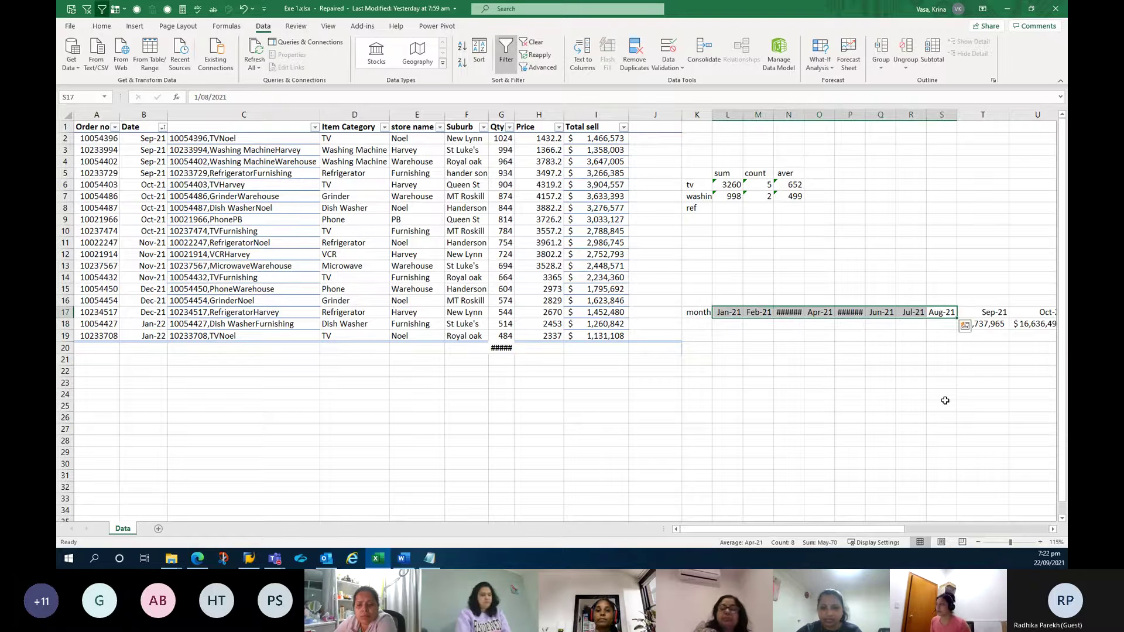
Delete L17:S18 shifting cells left, and autofit columns L and M for both totals
left_click_drag(724, 313, 941, 325)
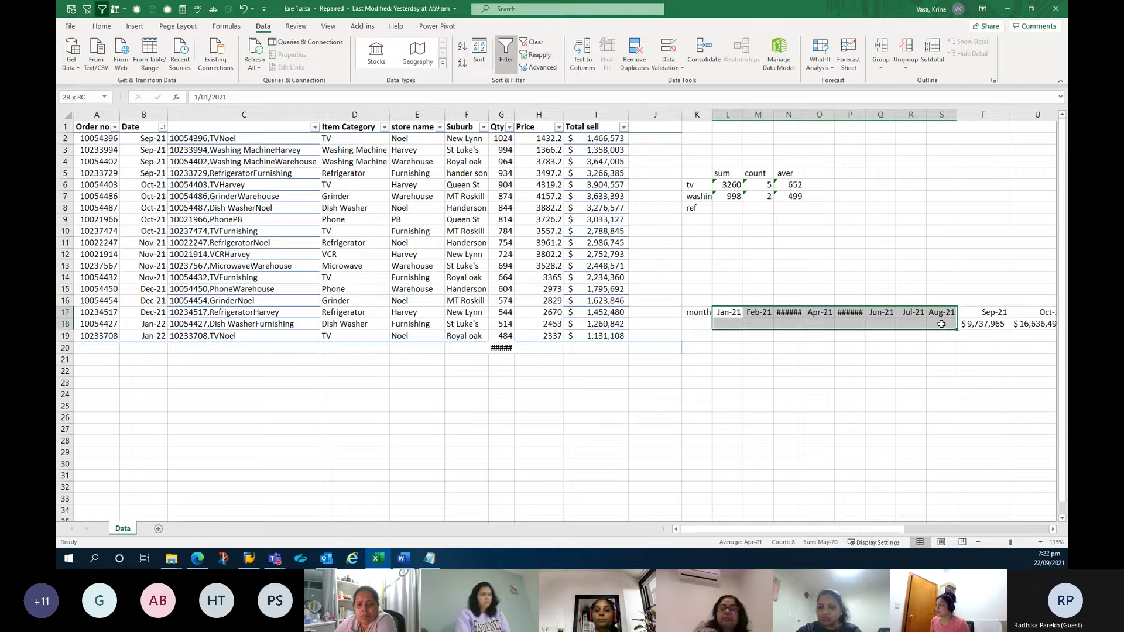
right_click(880, 328)
left_click(904, 140)
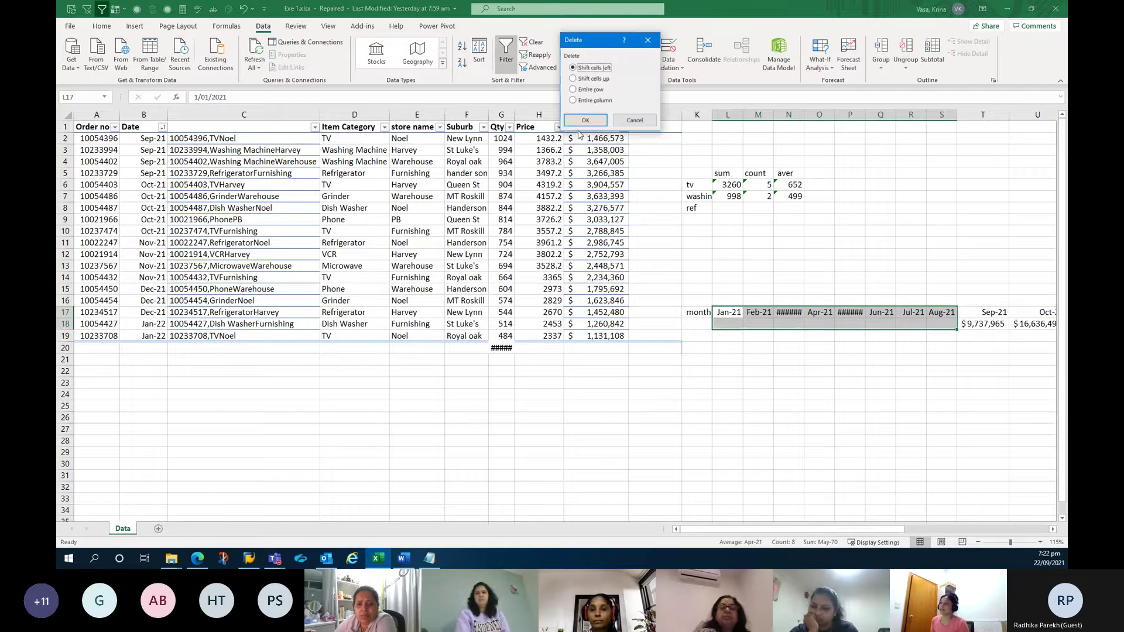
left_click(585, 120)
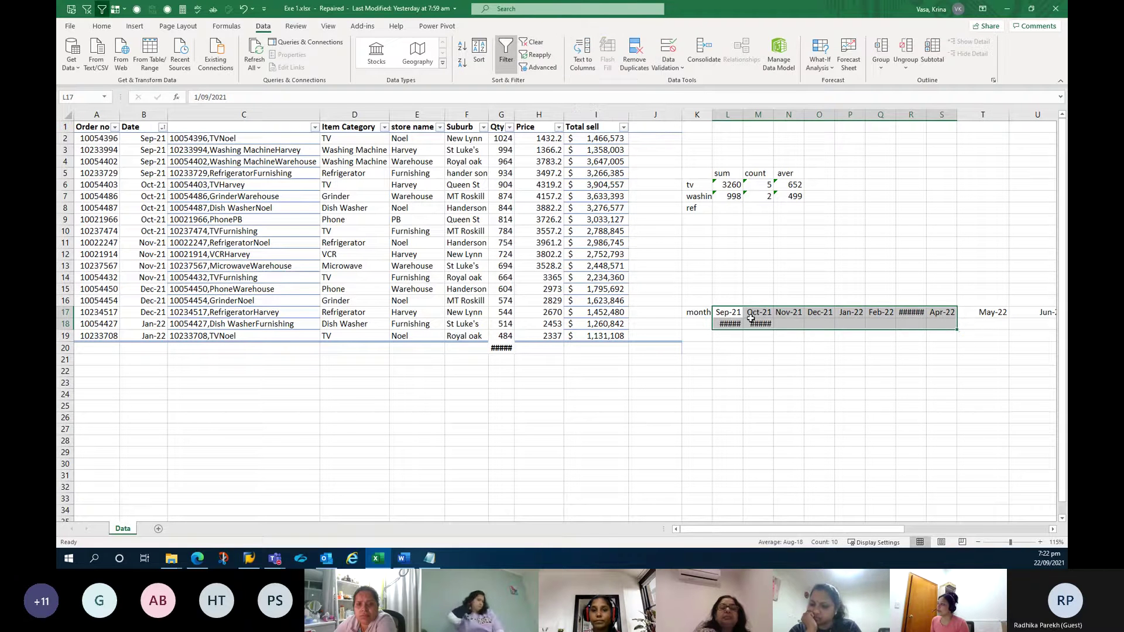
left_click(728, 313)
double_click(742, 114)
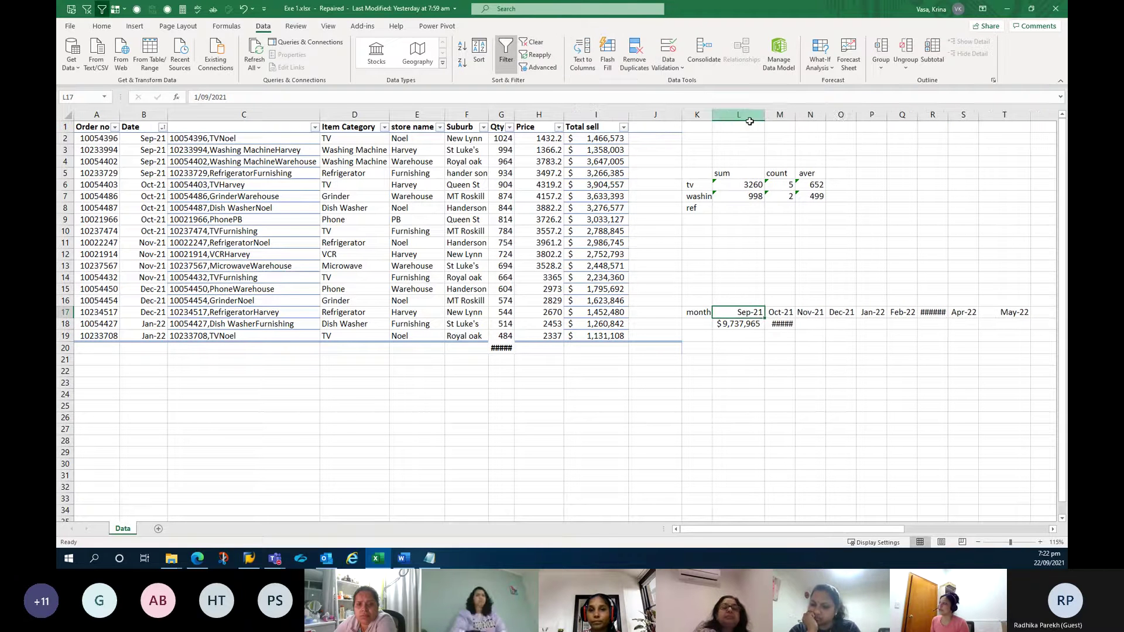
double_click(794, 114)
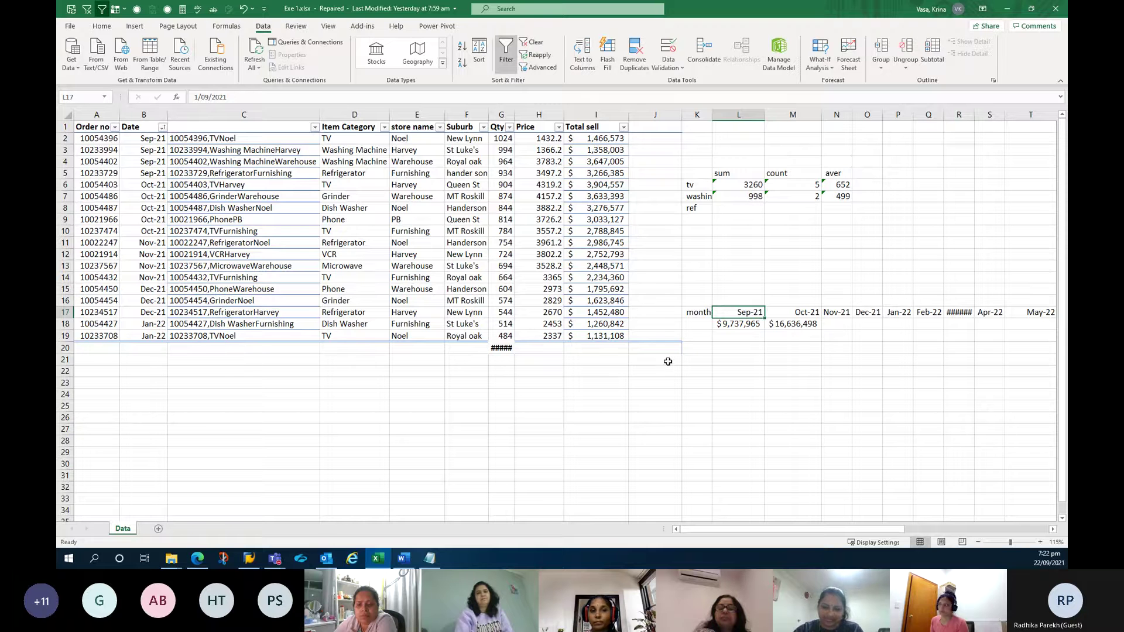
Label K18, K19 and K20 as sum, min and max
left_click(702, 322)
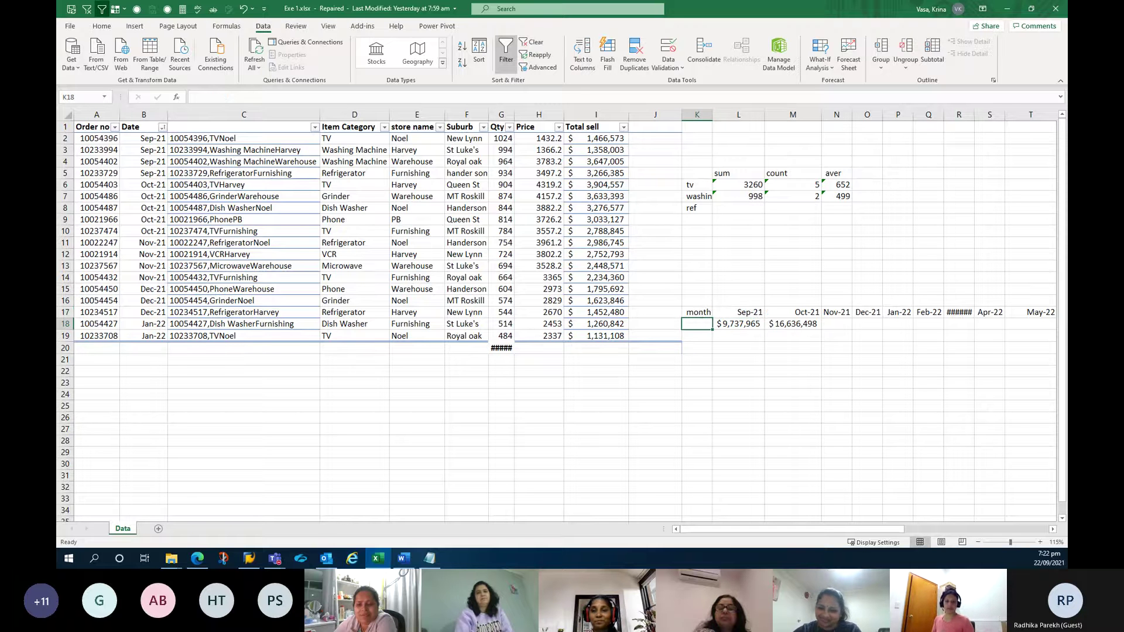
key("alt+Tab")
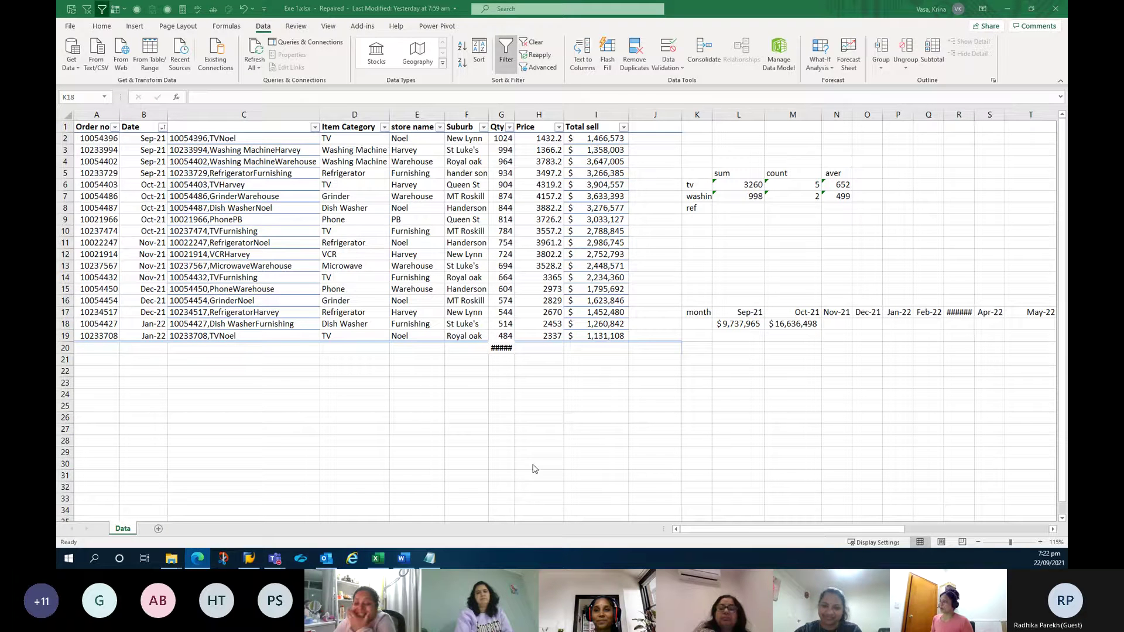
left_click(695, 322)
type("um")
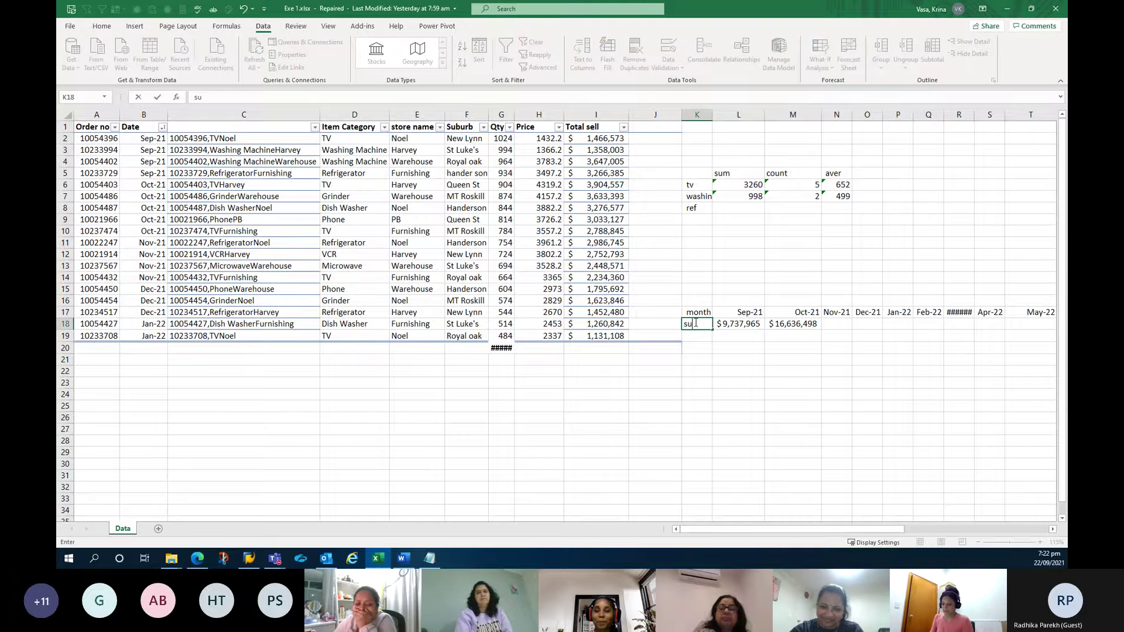
key("Return")
type("min")
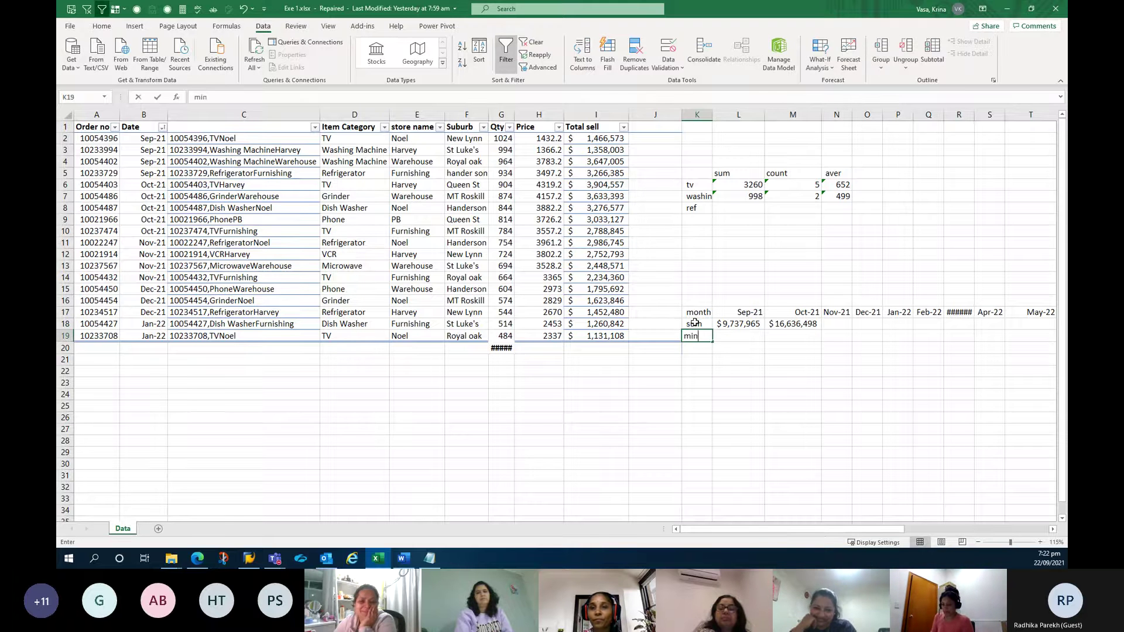
key("Return")
type("min")
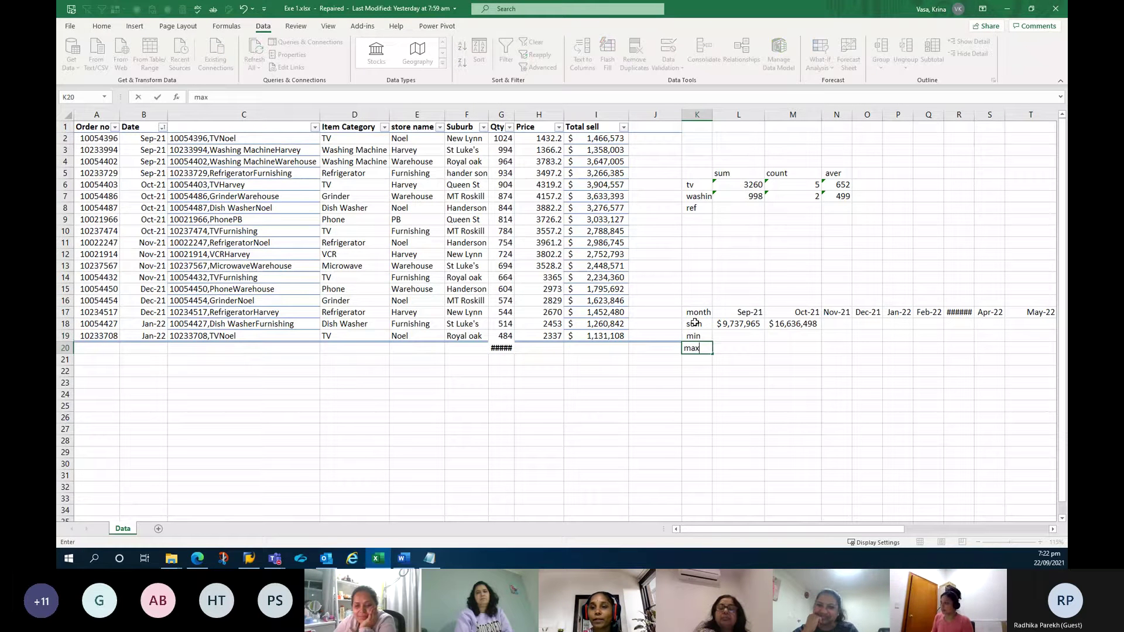
key("Return")
key("Up")
key("Up")
Start a MIN formula in L19, then cancel it so the min row stays empty
key("Right")
type("=")
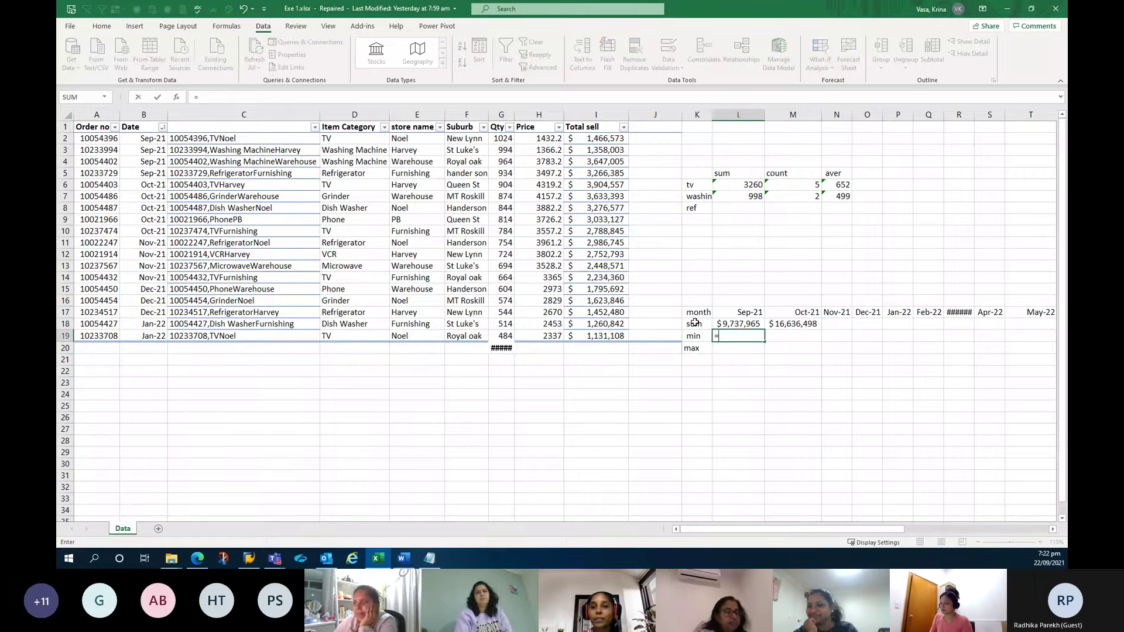
type("min")
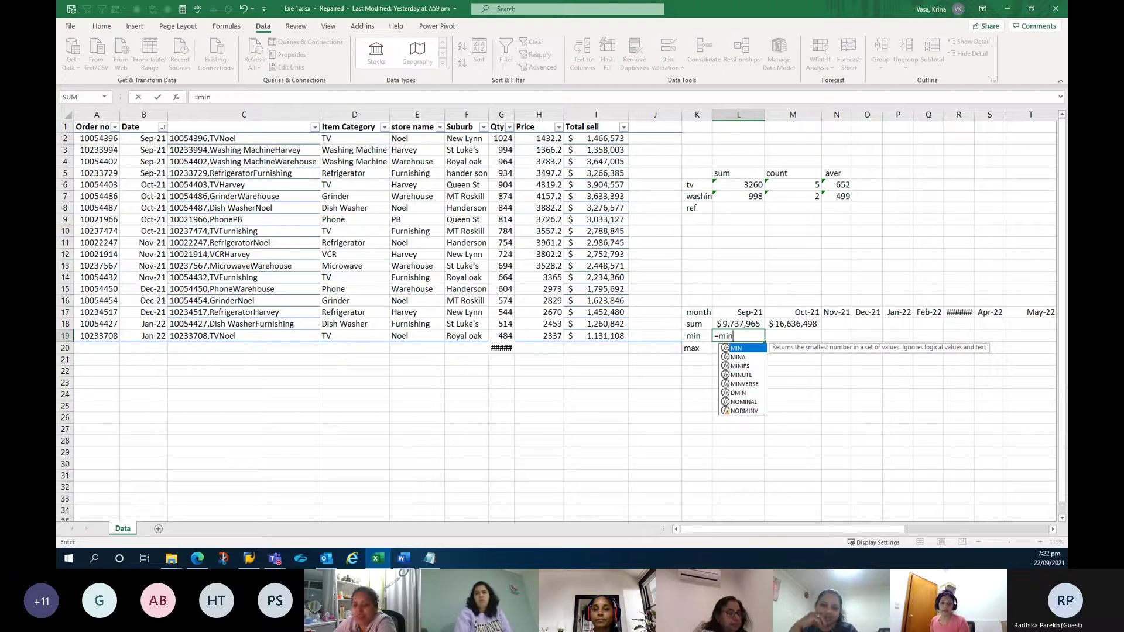
key("Escape")
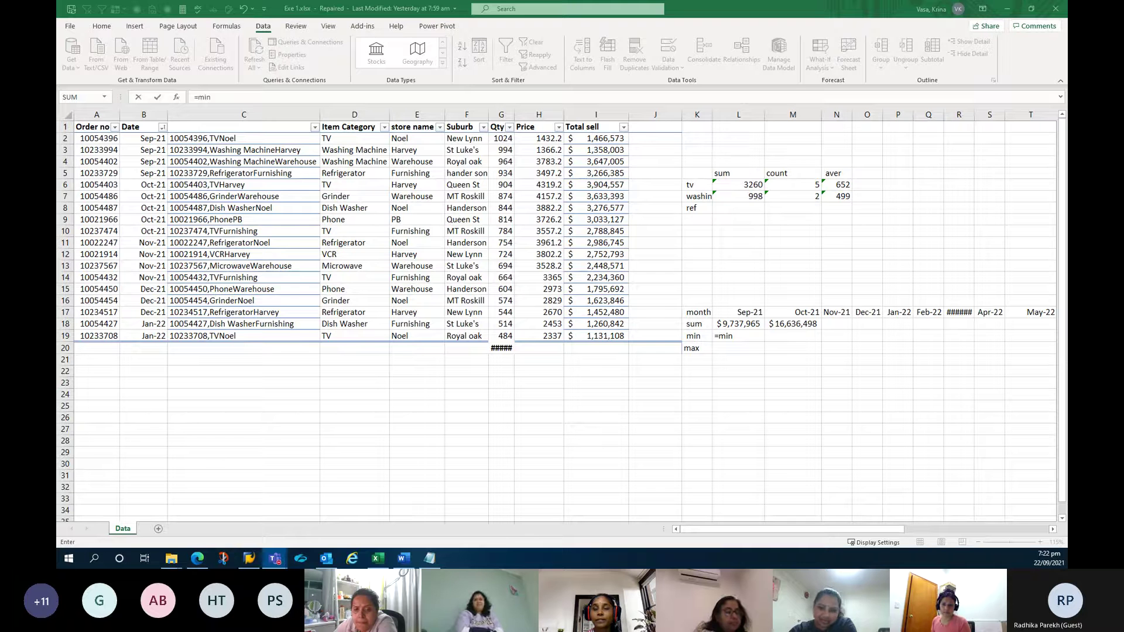
key("alt+Tab")
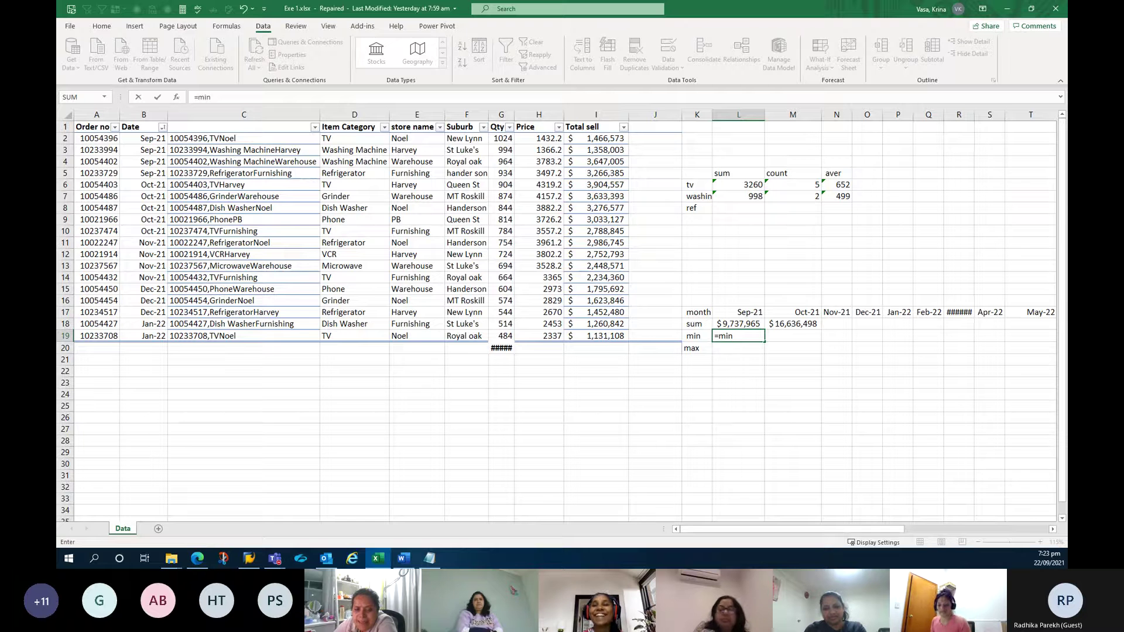
key("alt+Tab")
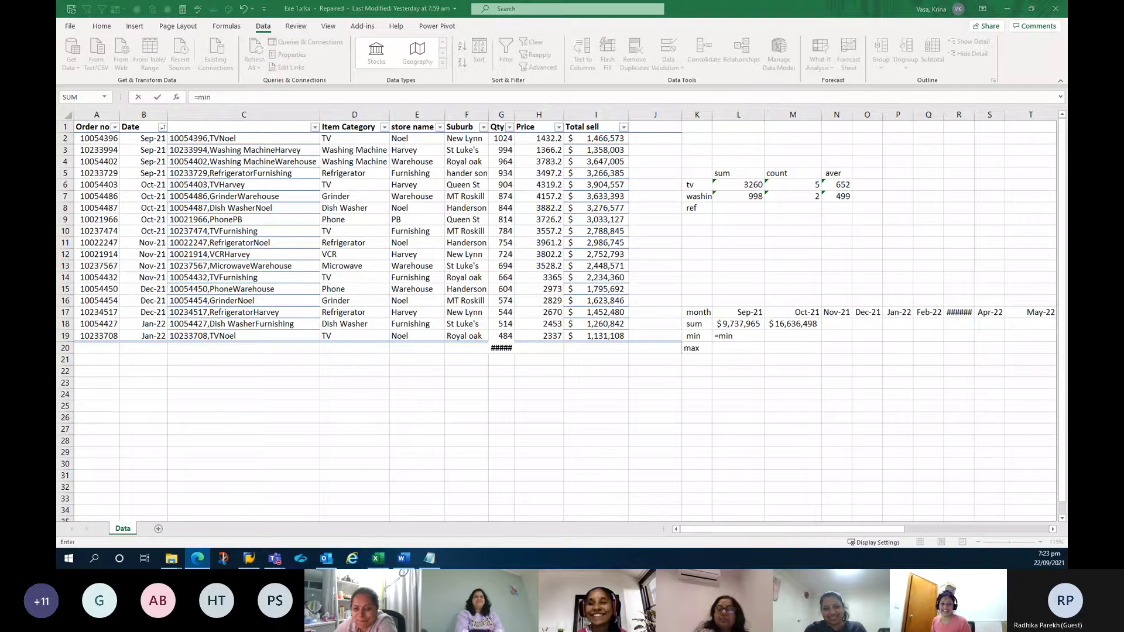
left_click(737, 338)
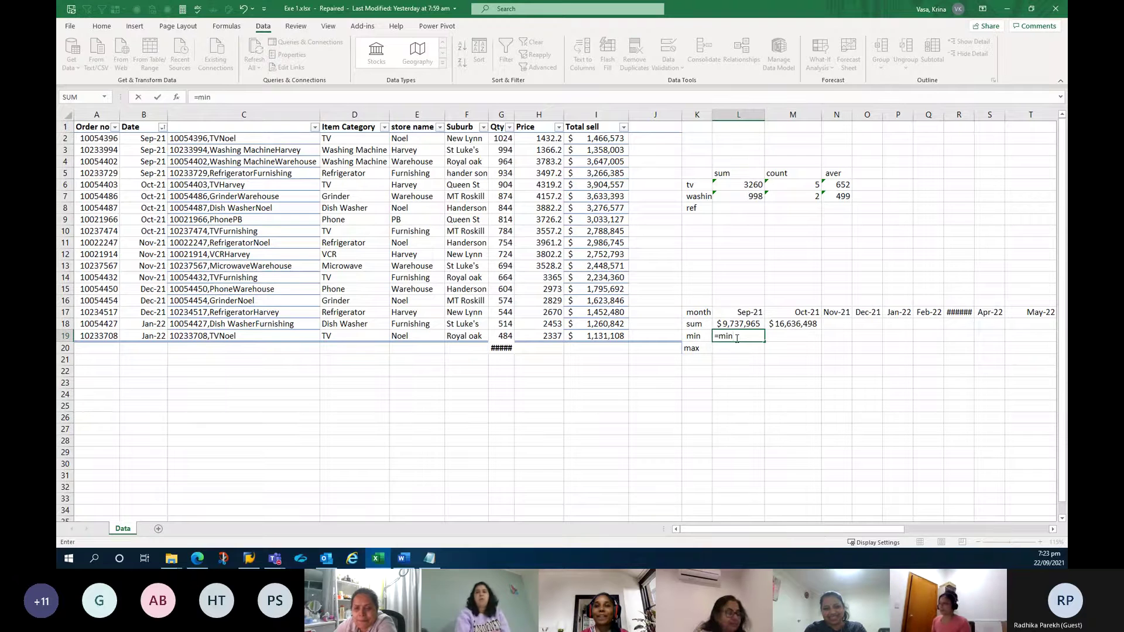
key("Escape")
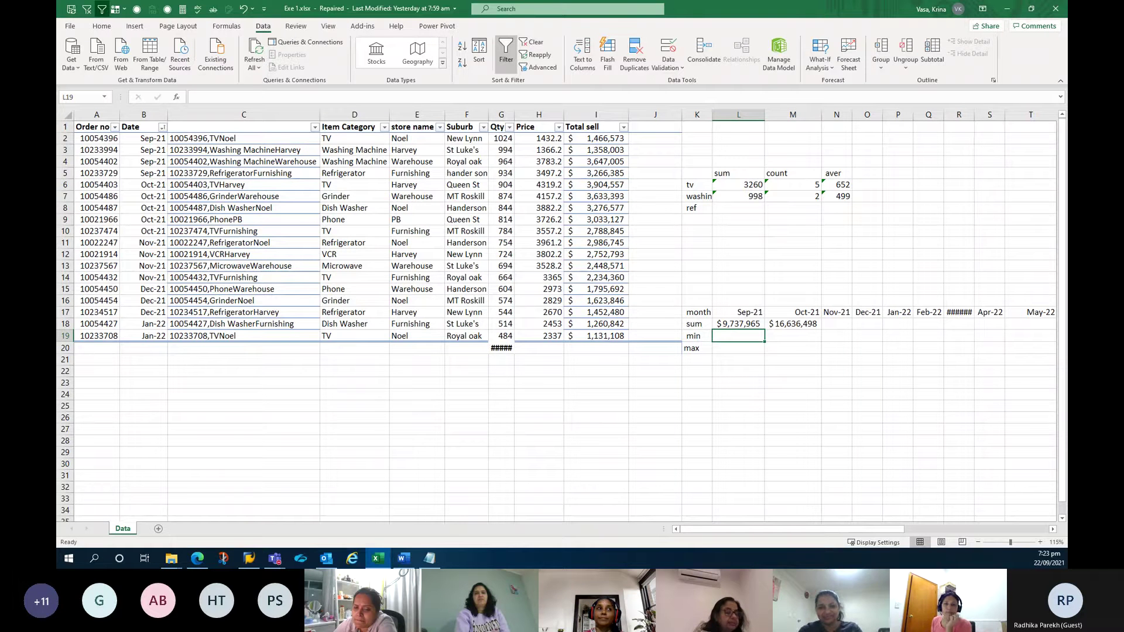
left_click(197, 558)
left_click(530, 143)
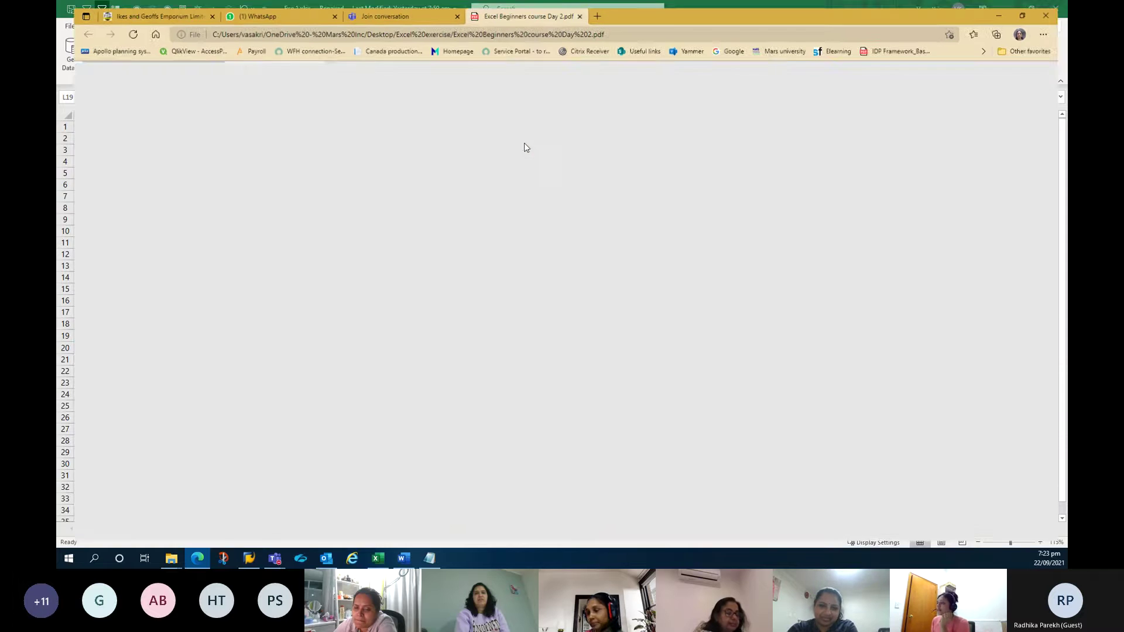
left_click(430, 195)
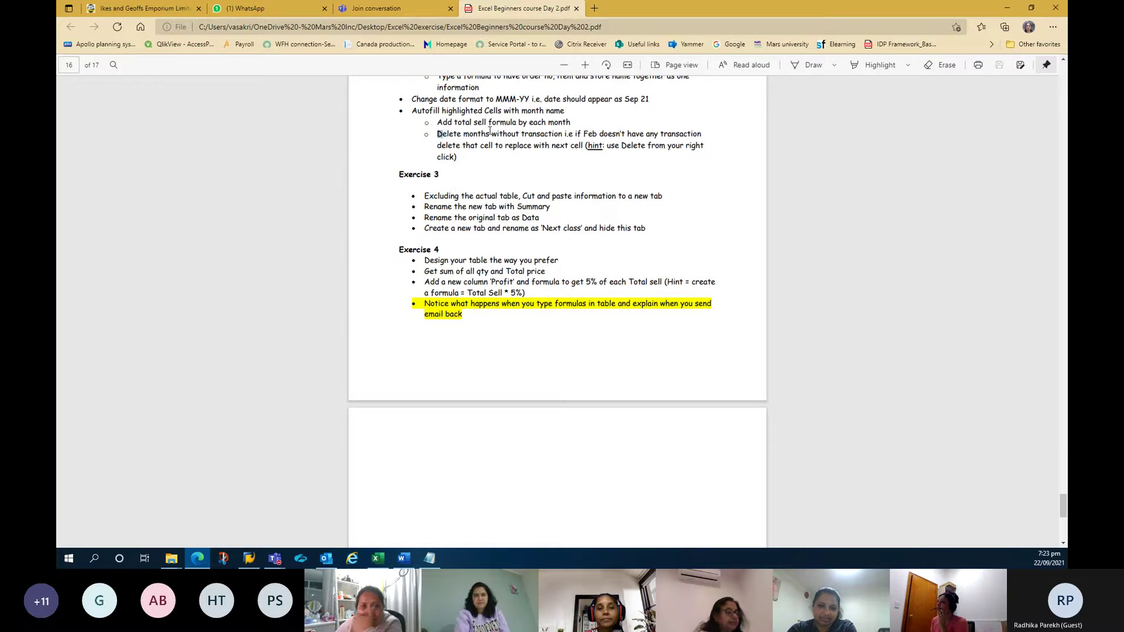
left_click_drag(490, 130, 509, 136)
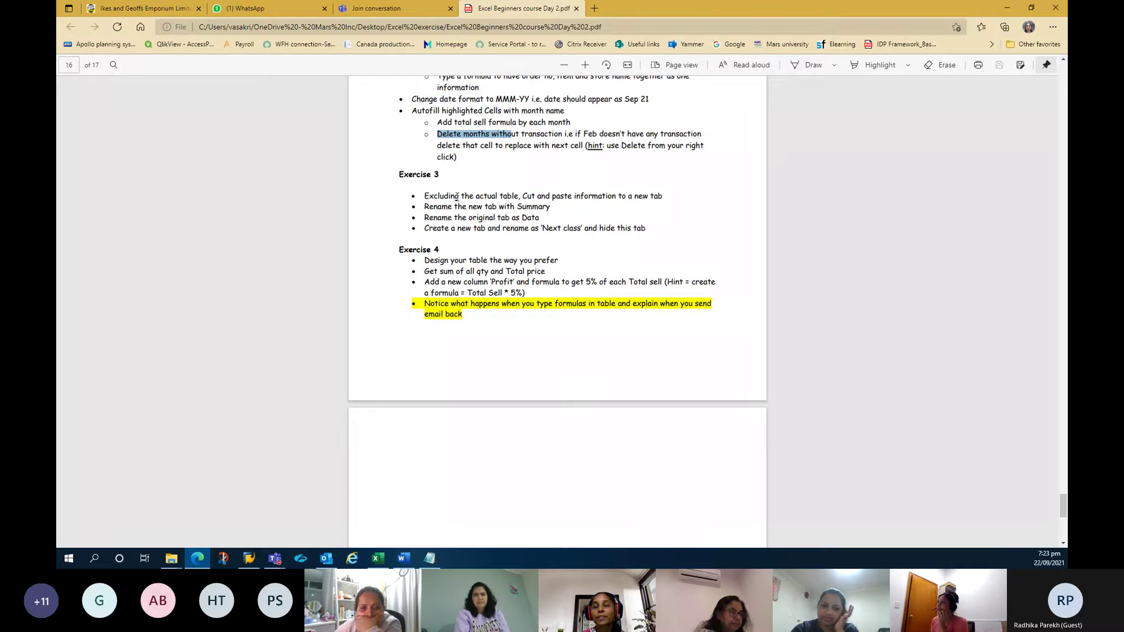
left_click_drag(441, 195, 595, 258)
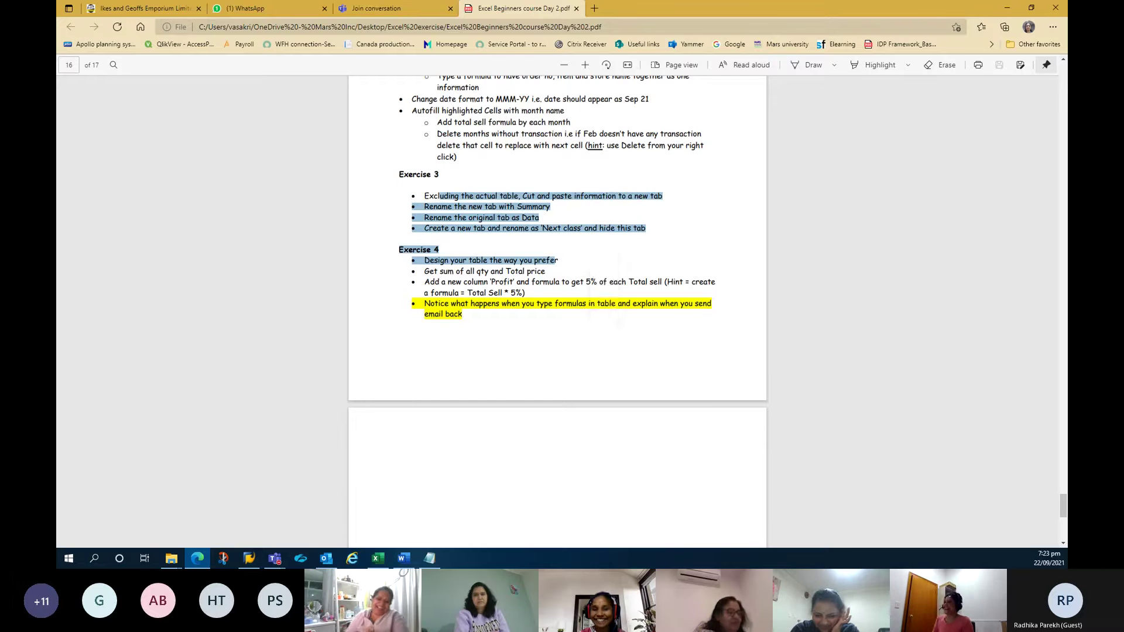
key("alt+Tab")
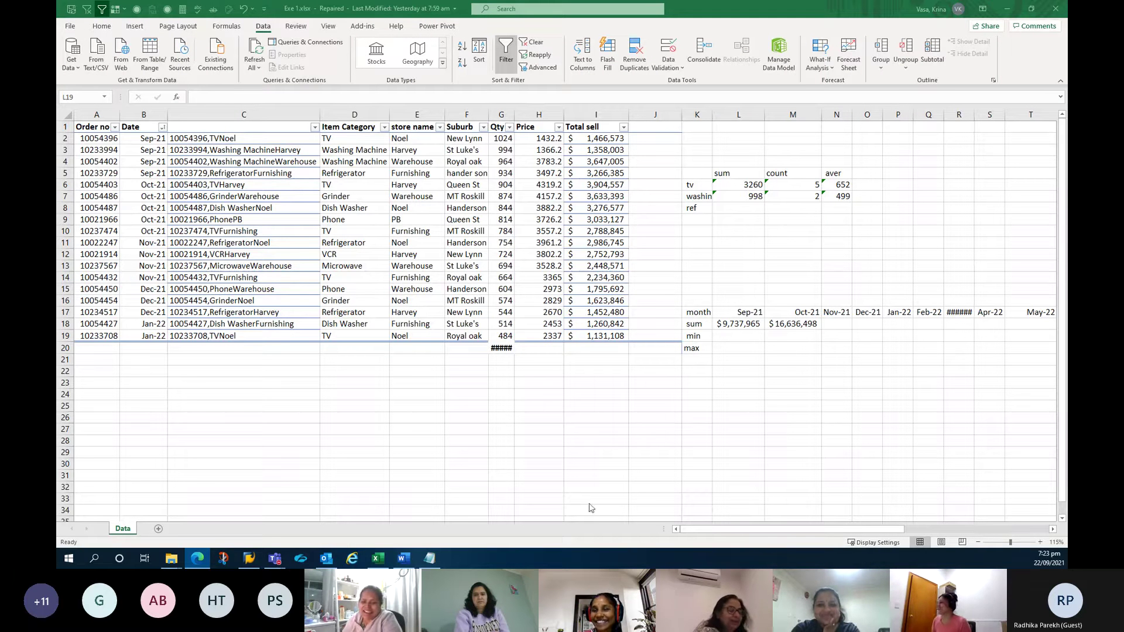
left_click(730, 338)
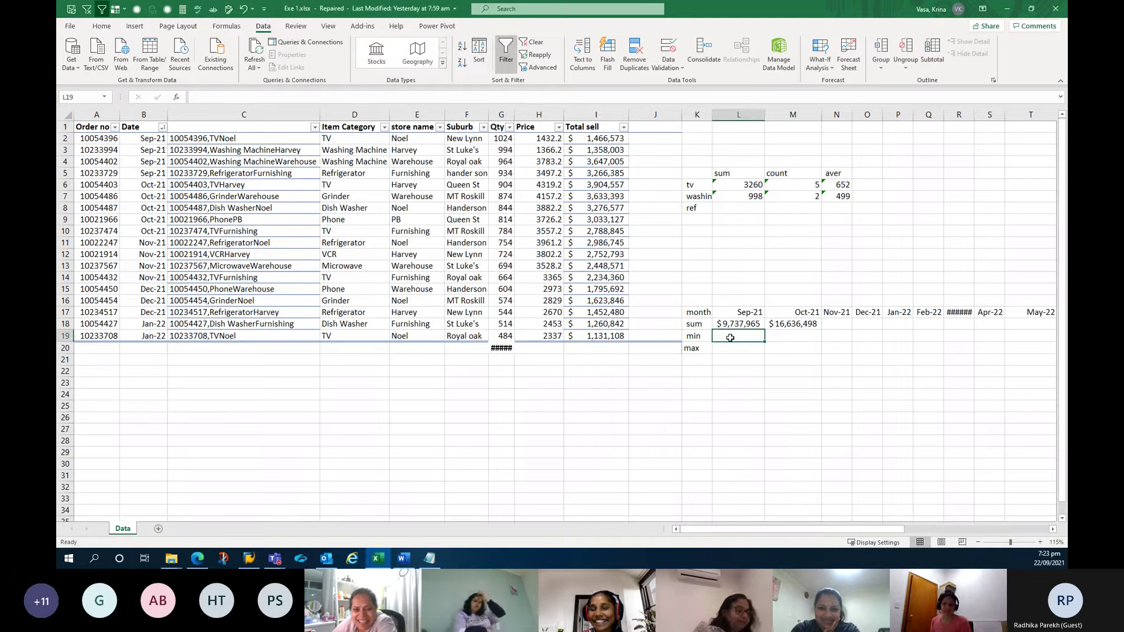
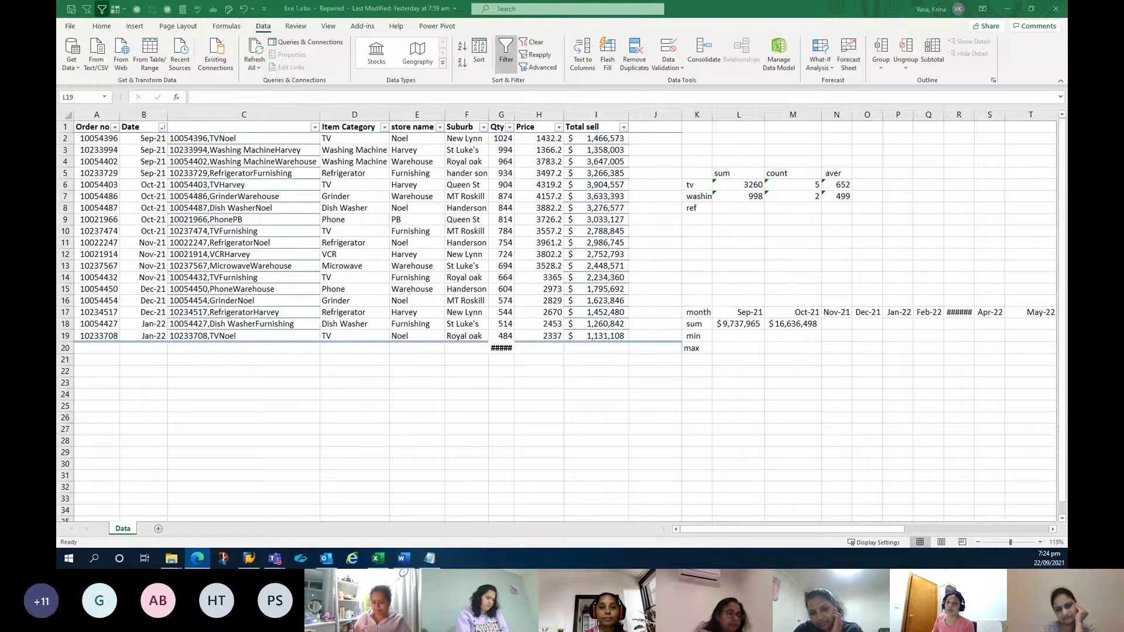
Copy the Data sheet's summary tables into a new Sheet1 and inspect the B16 and C16 sum formulas
left_click(739, 335)
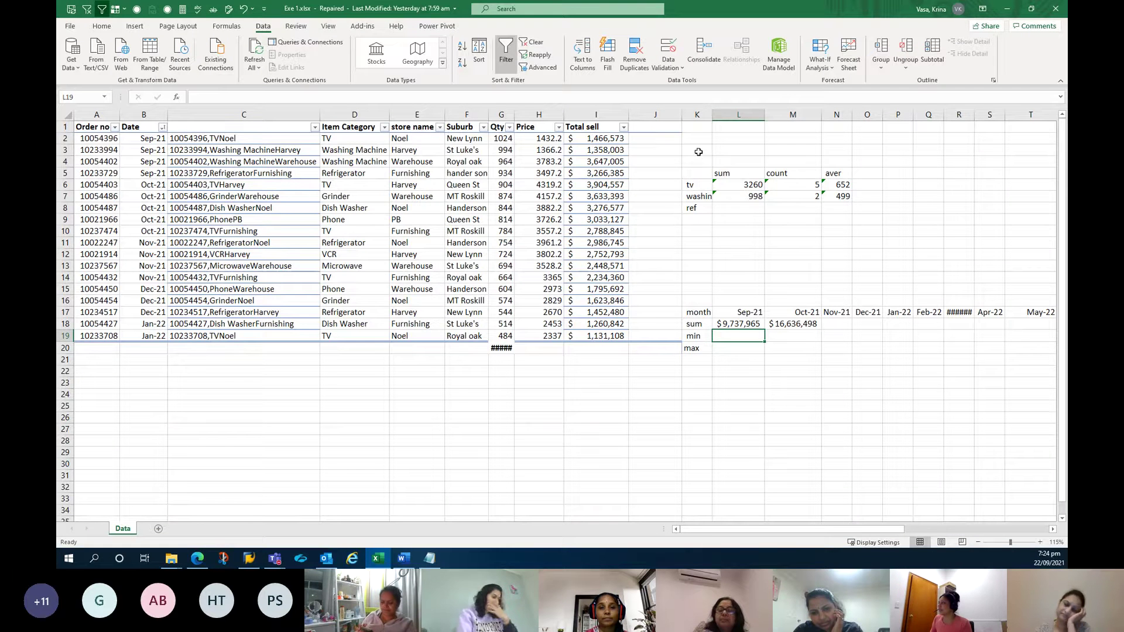
mouse_move(697, 151)
left_mouse_down()
mouse_move(1065, 354)
mouse_move(1008, 381)
left_mouse_up()
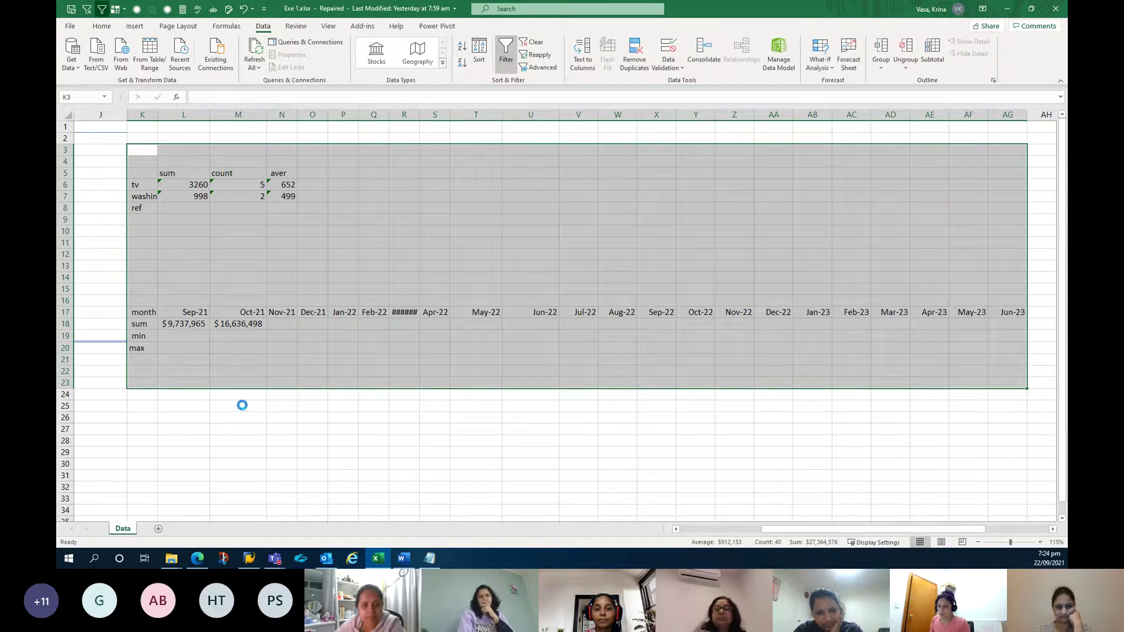
left_click(158, 529)
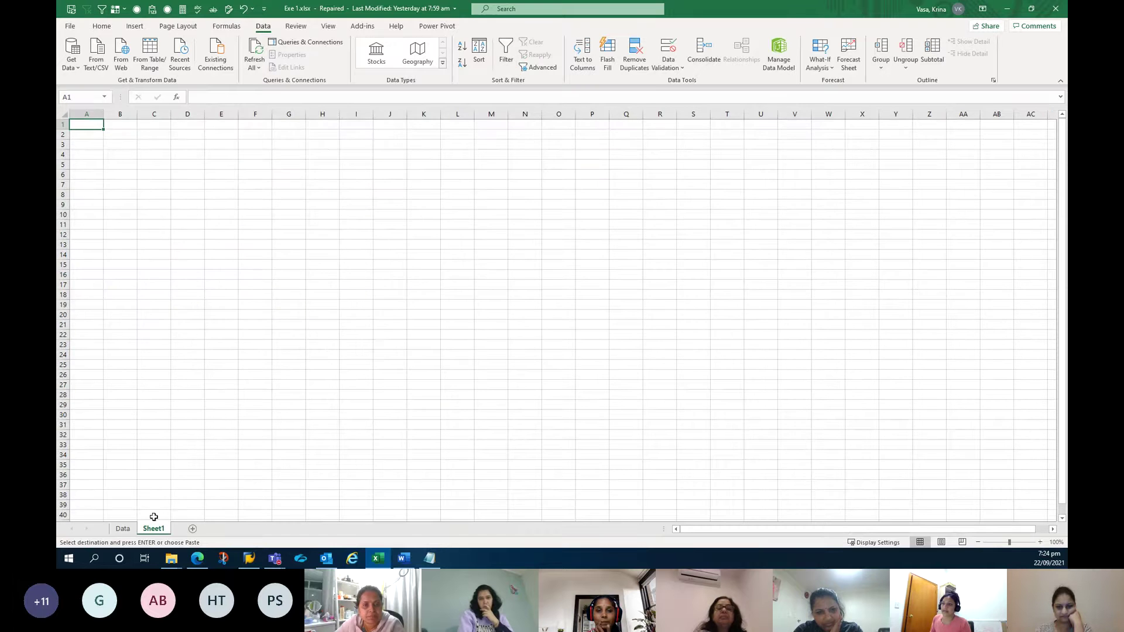
key("ctrl+v")
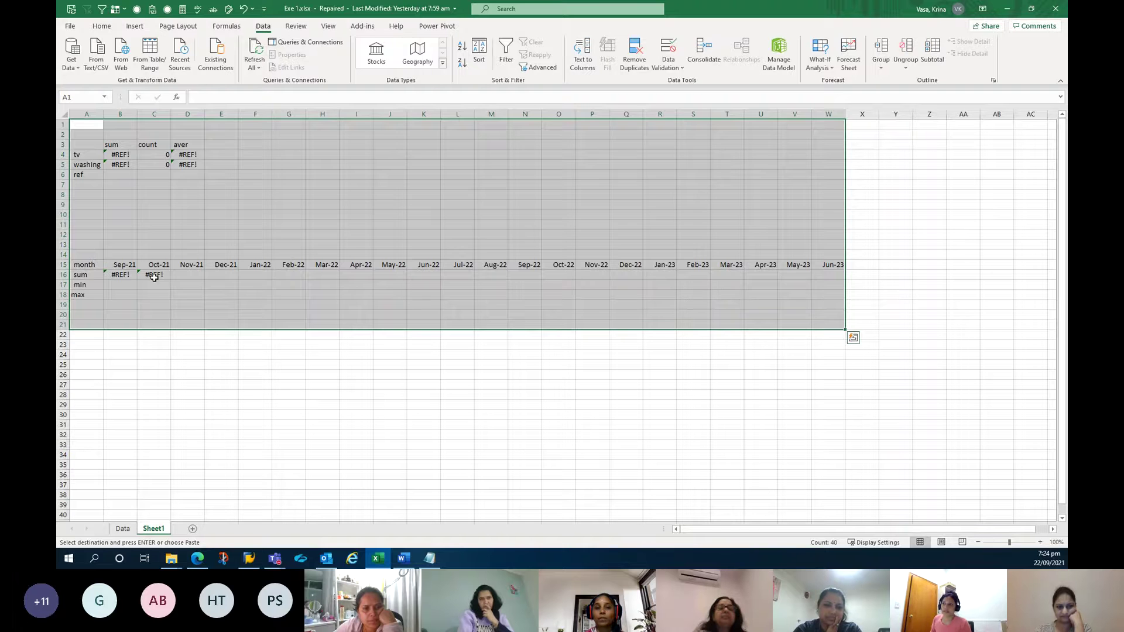
left_click(131, 278)
left_click(152, 276)
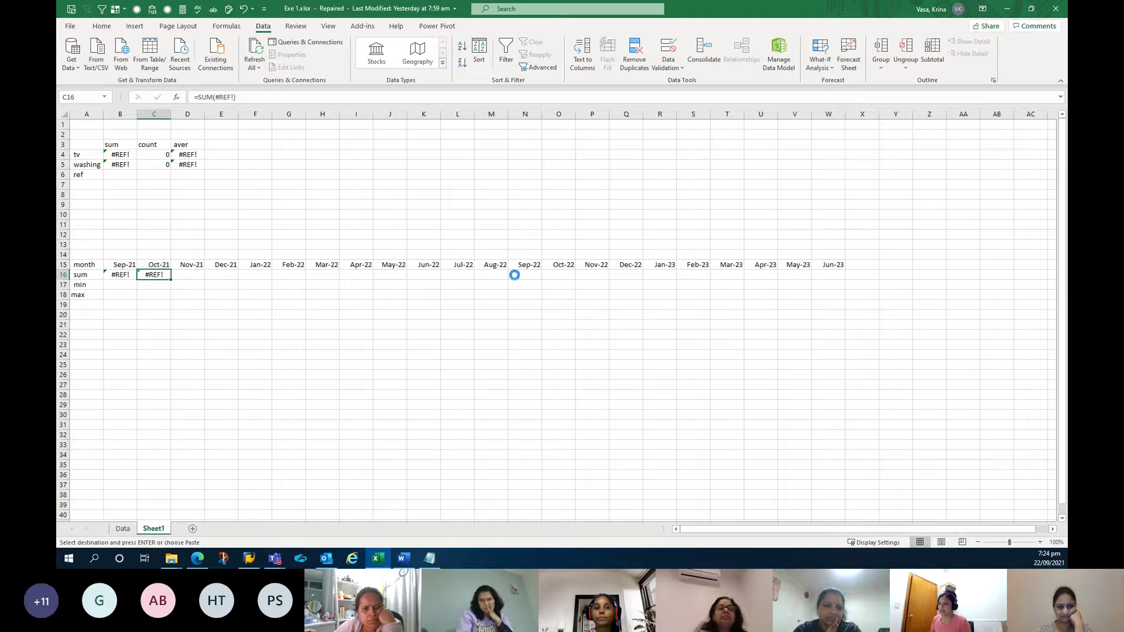
Check the Sep-21 sum on Sheet1, then undo the column B widening and the broken paste
left_click(123, 529)
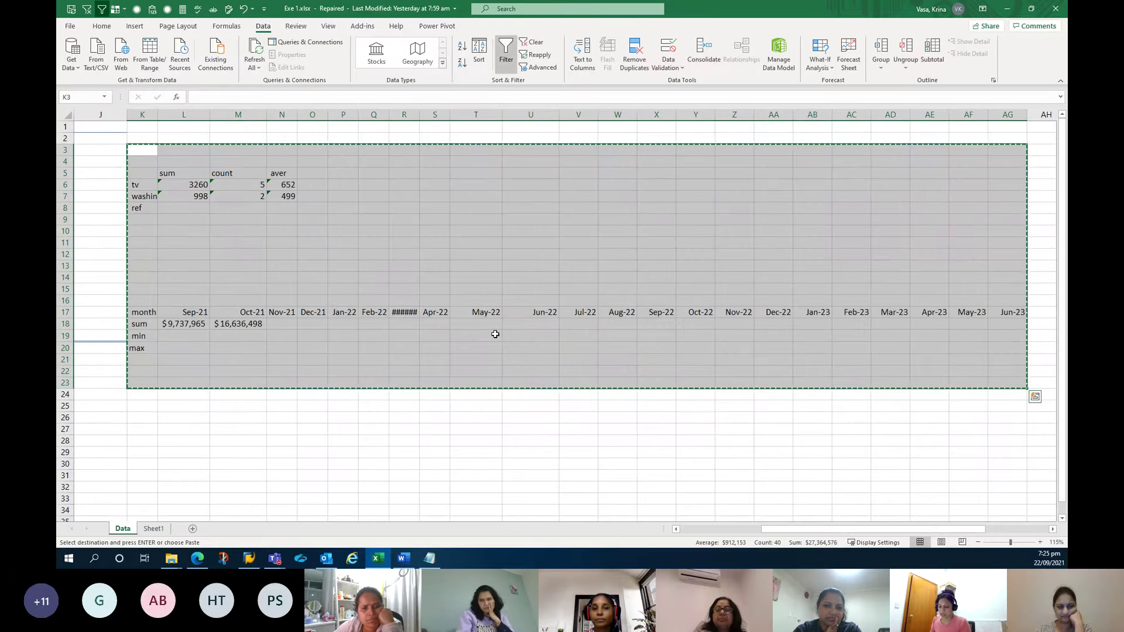
left_click(100, 27)
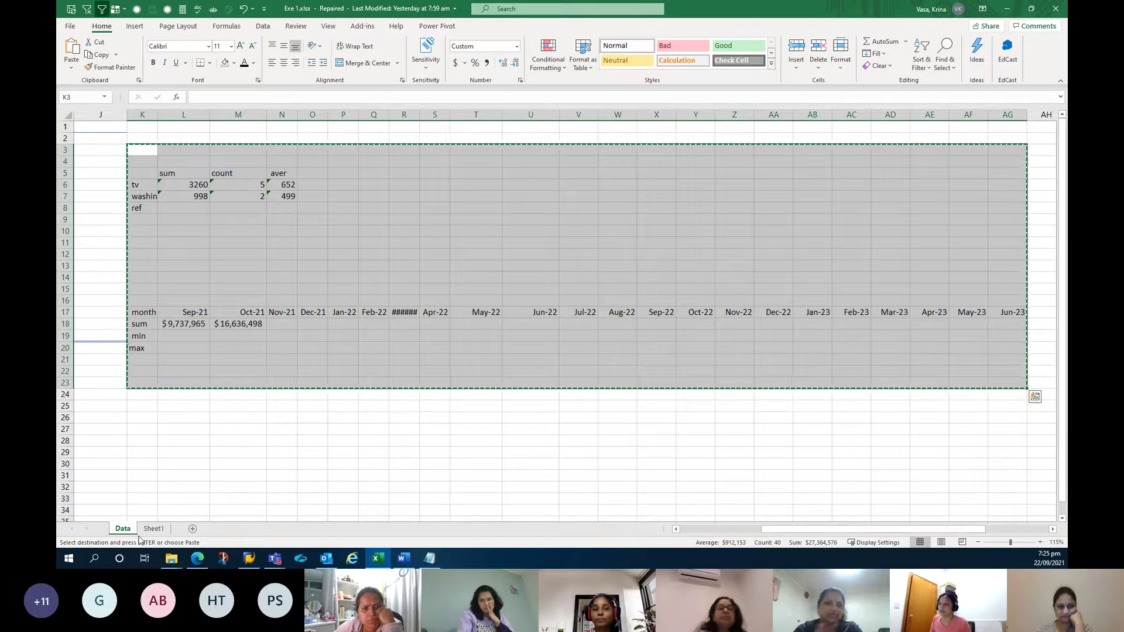
left_click(153, 529)
left_click(70, 50)
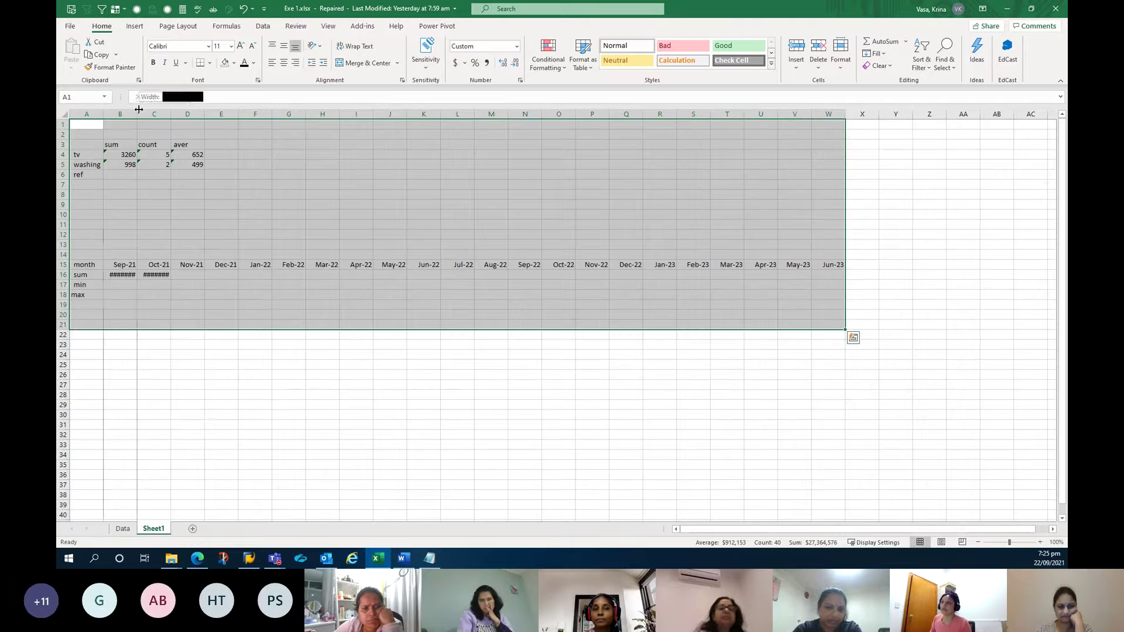
left_click_drag(137, 113, 196, 110)
left_click(145, 275)
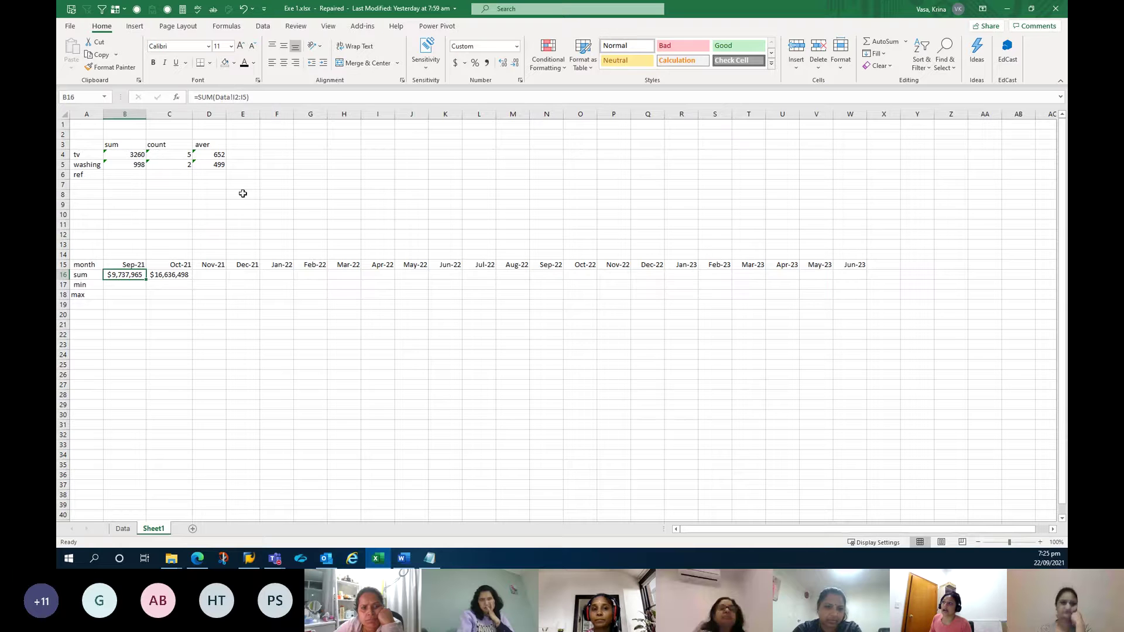
key("ctrl+z")
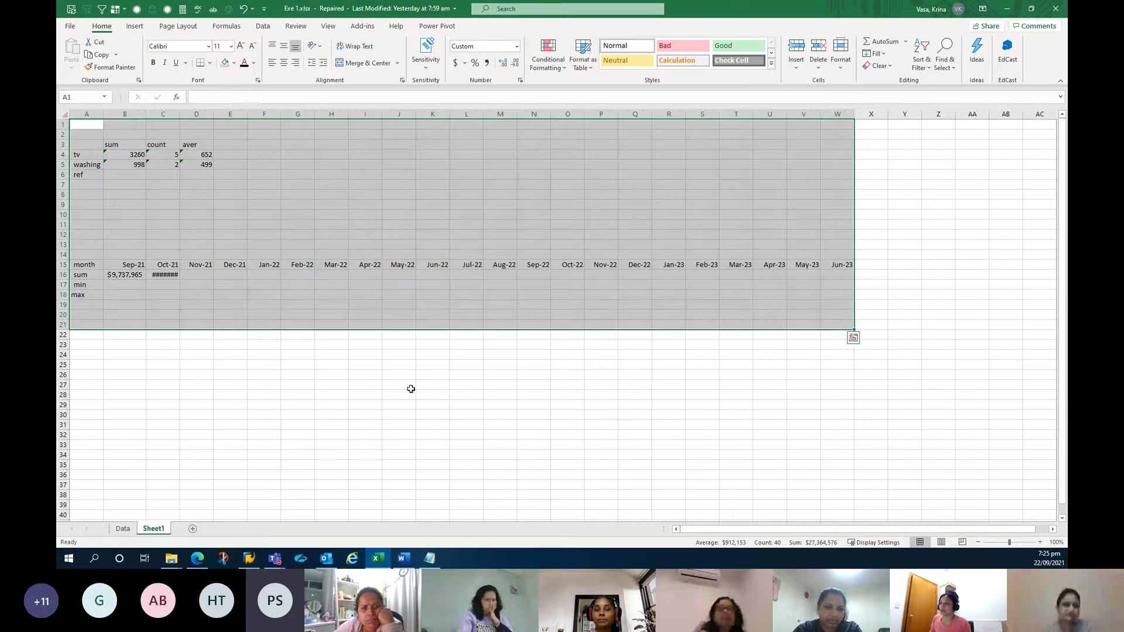
key("ctrl+z")
key("ctrl+z")
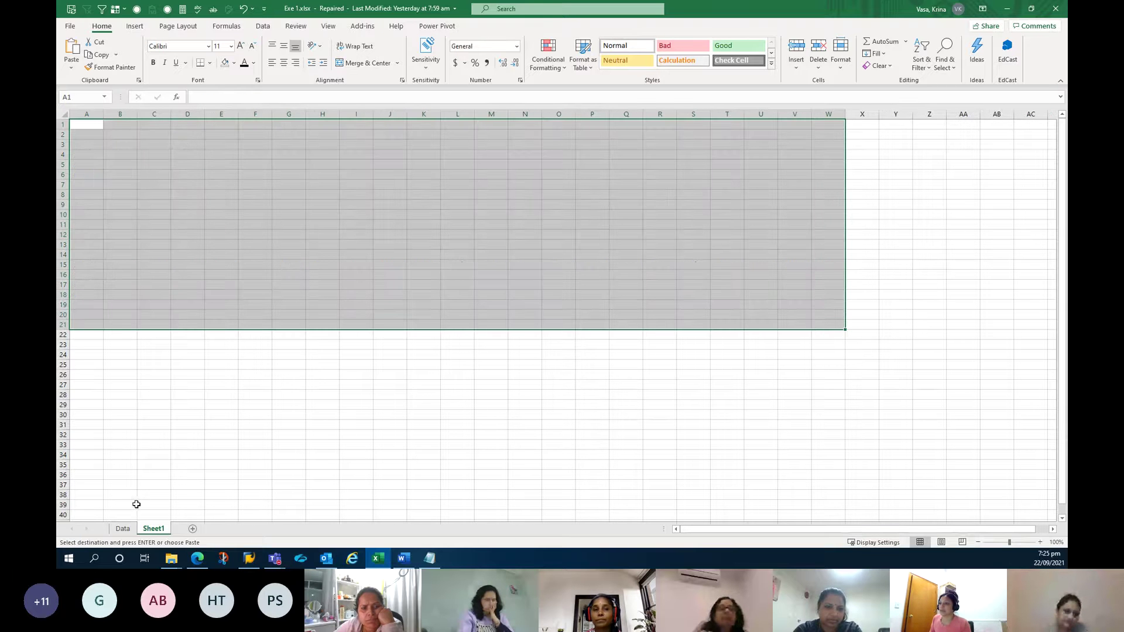
Copy the Data sheet's K4:X22 summary block and paste it into Sheet1 at A1
left_click(123, 528)
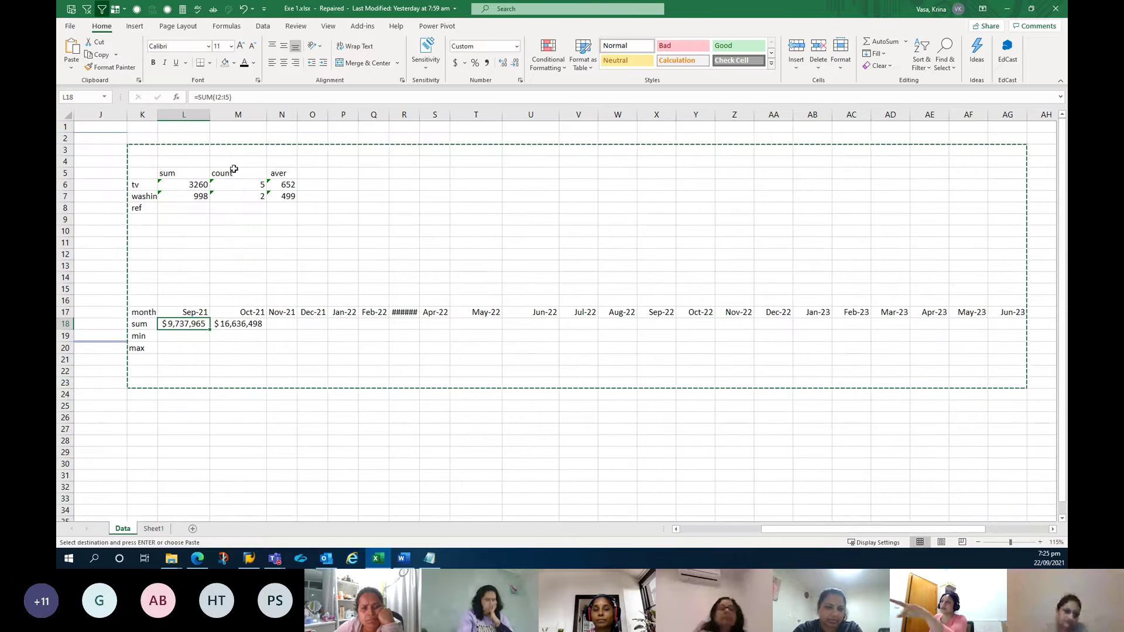
left_click(213, 98)
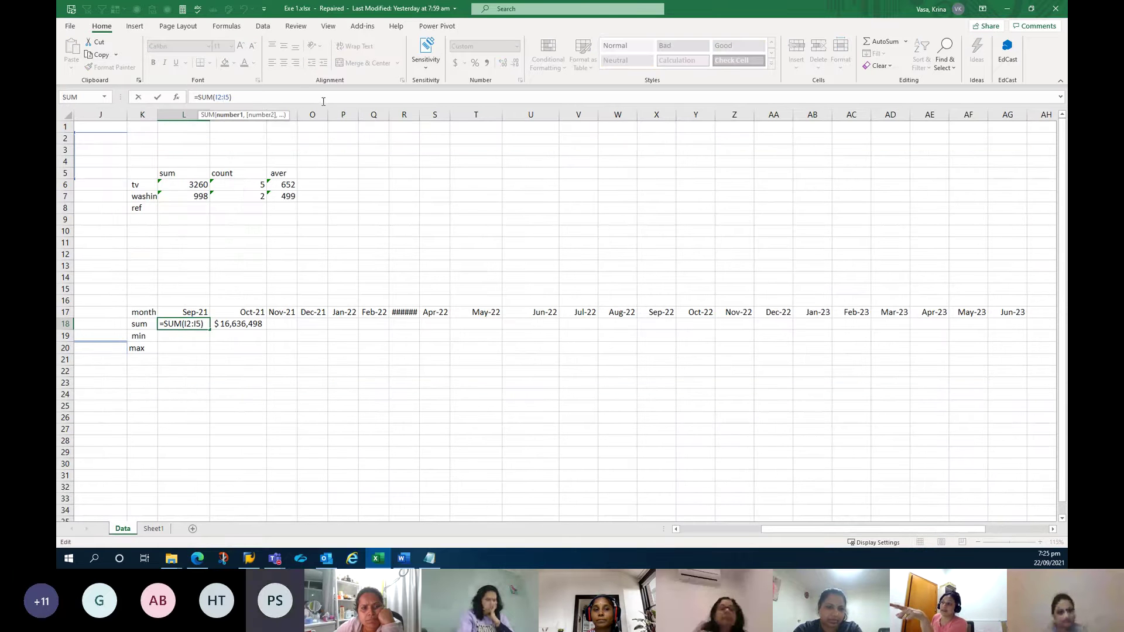
key("Return")
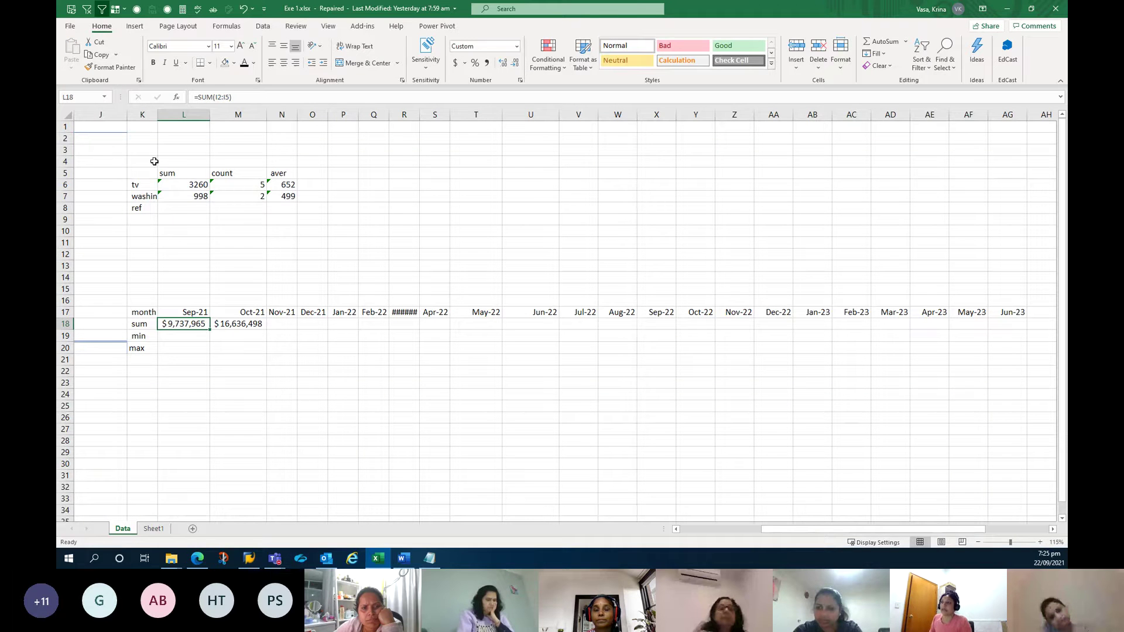
left_click(146, 156)
mouse_move(146, 157)
left_mouse_down()
mouse_move(677, 371)
mouse_move(657, 374)
left_mouse_up()
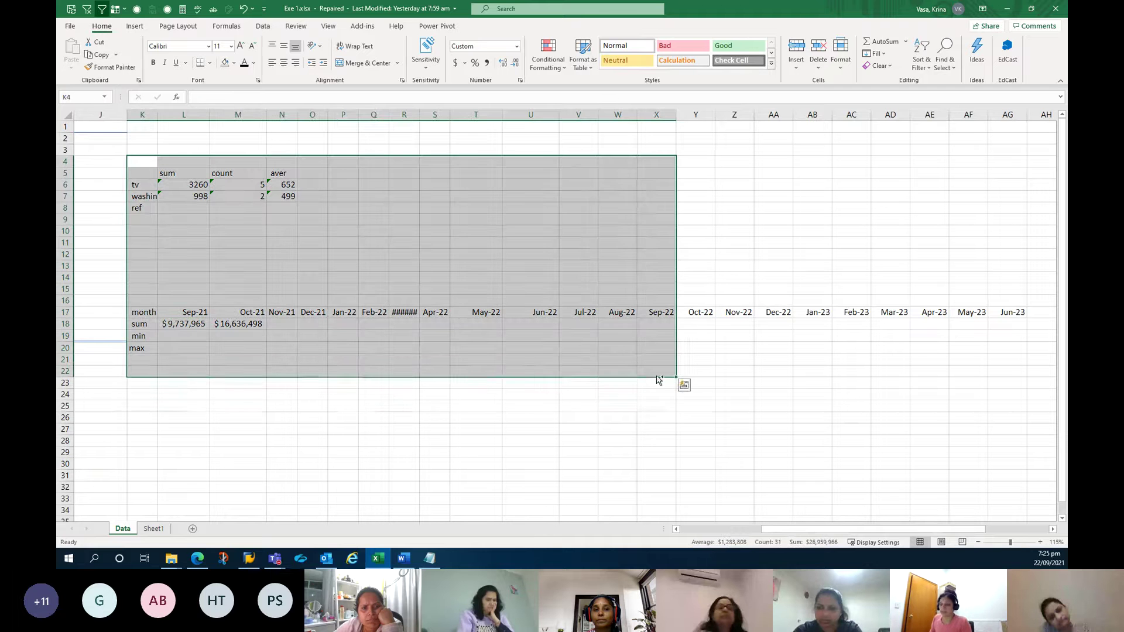
key("ctrl+c")
left_click(153, 529)
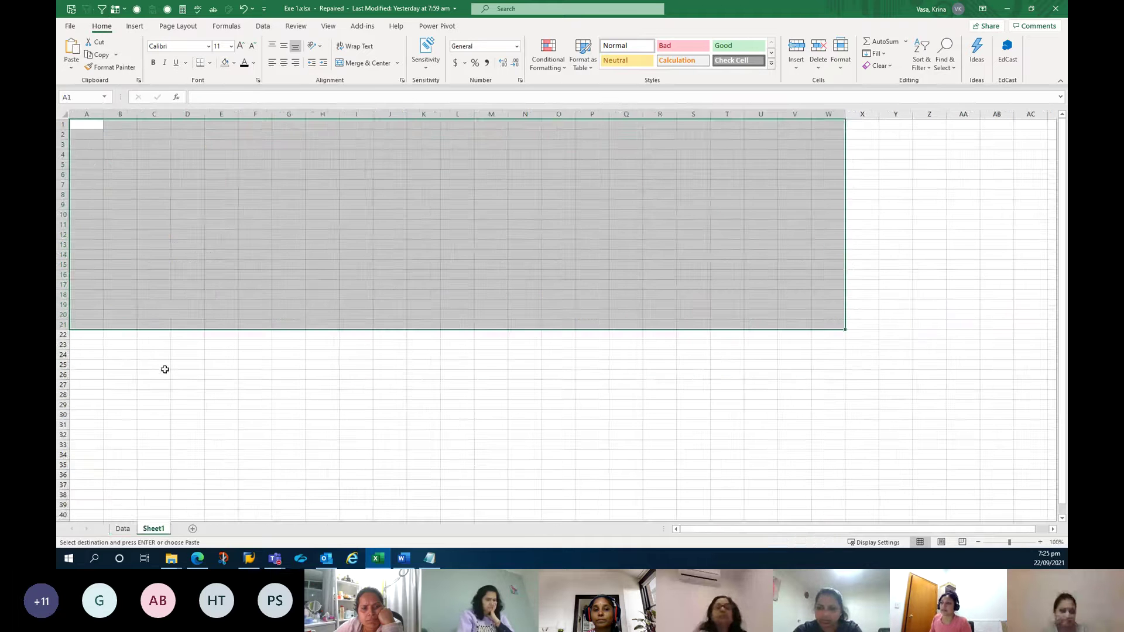
key("Return")
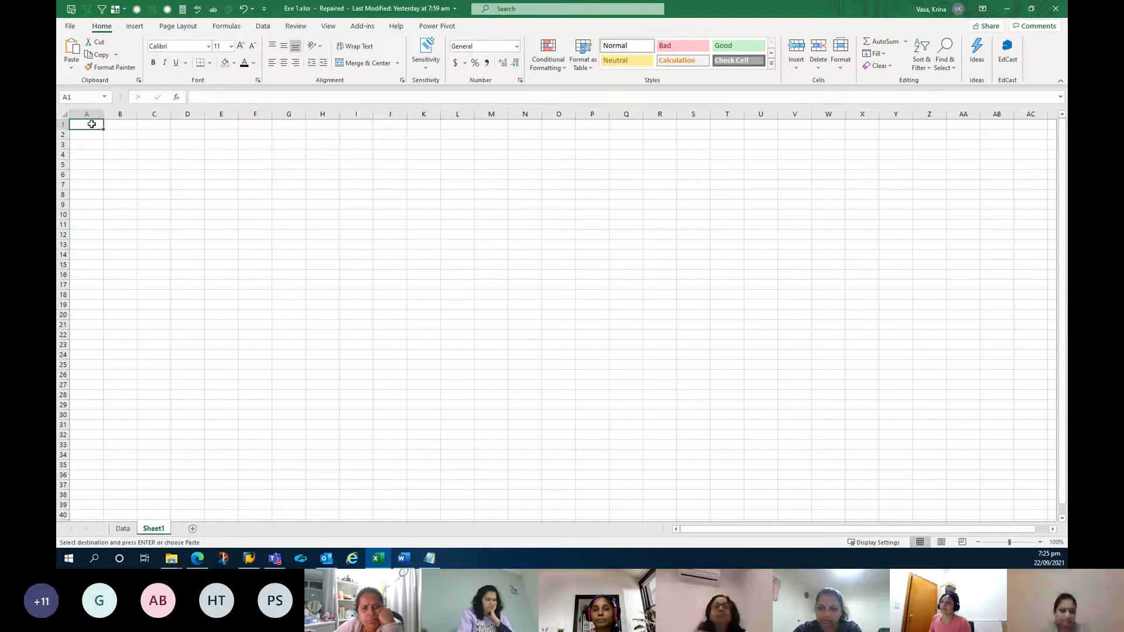
AutoFit column C so the Oct-21 sum of $16,636,498 shows, checking the B15 and C15 SUM formulas
left_click(119, 265)
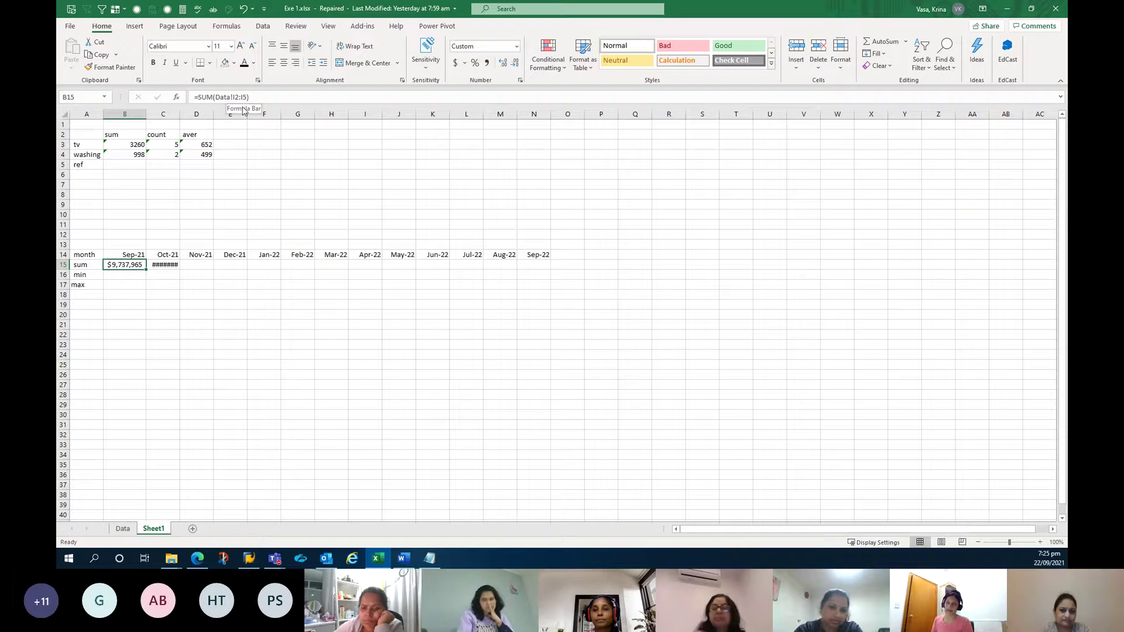
double_click(180, 114)
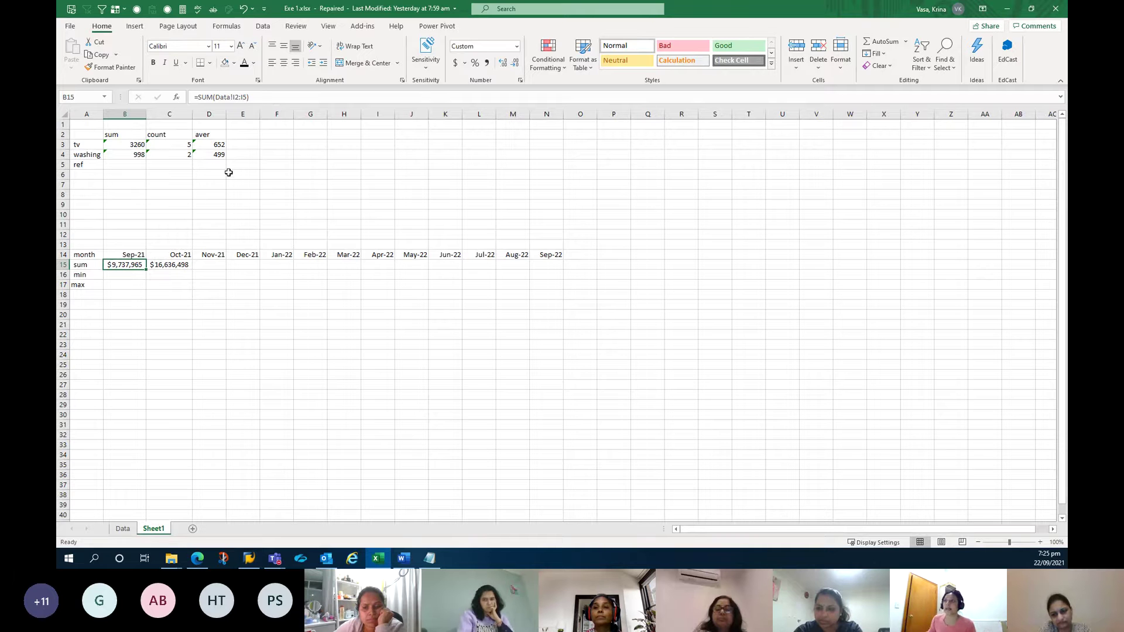
left_click(87, 127)
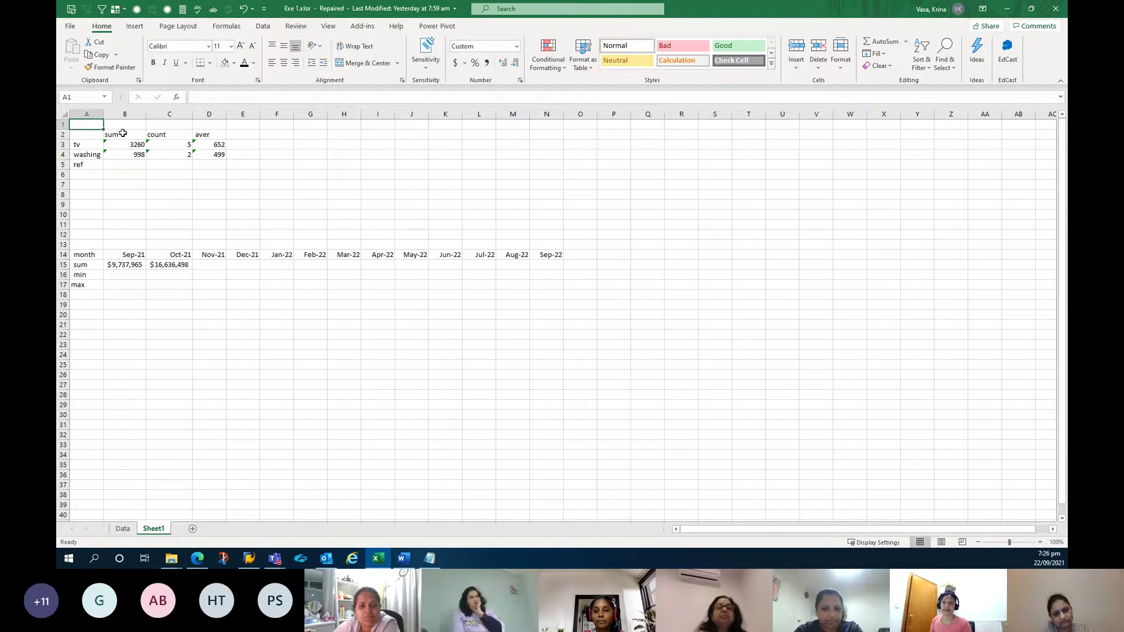
left_click(108, 264)
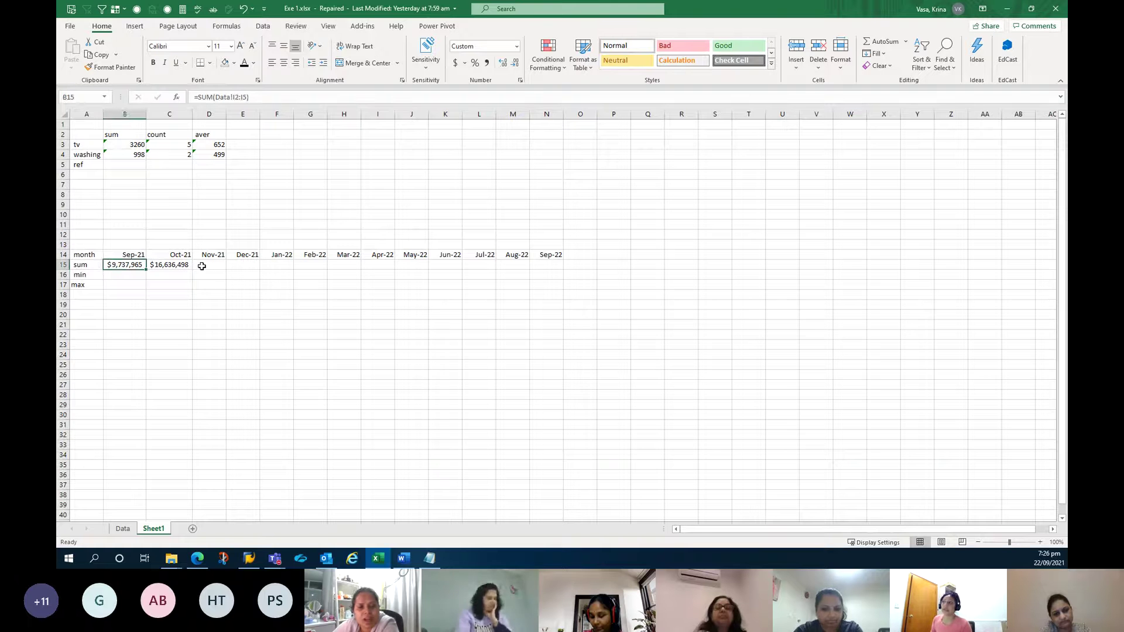
left_click(191, 267)
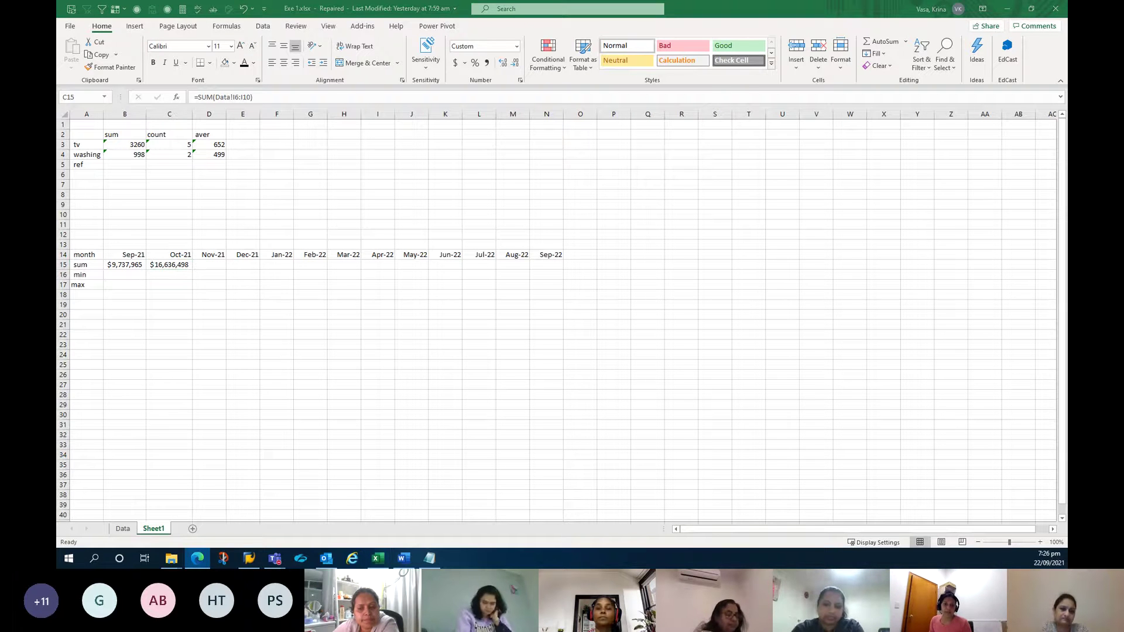
left_click(152, 529)
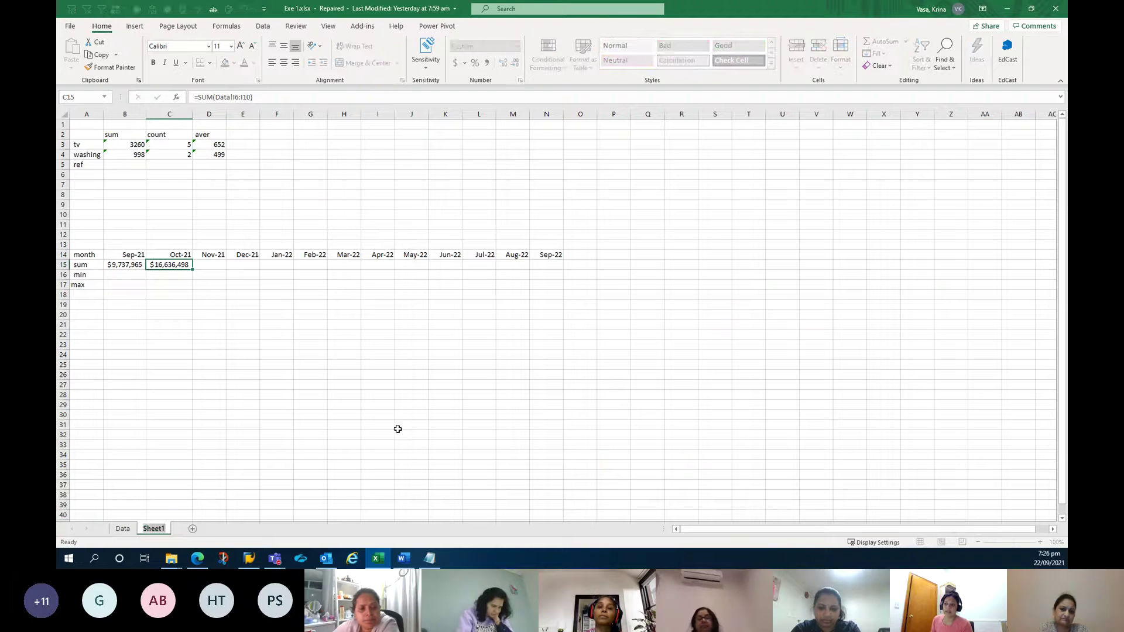
Rename Sheet1 to Summary and return to the Data sheet
left_click(404, 426)
right_click(151, 529)
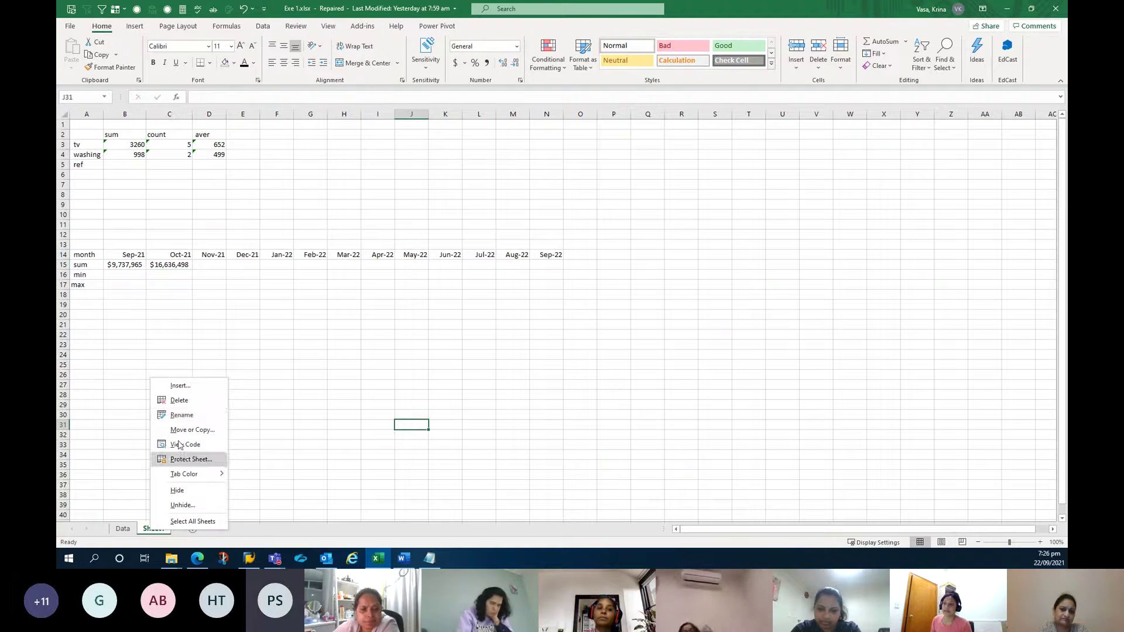
left_click(181, 415)
type("Summary")
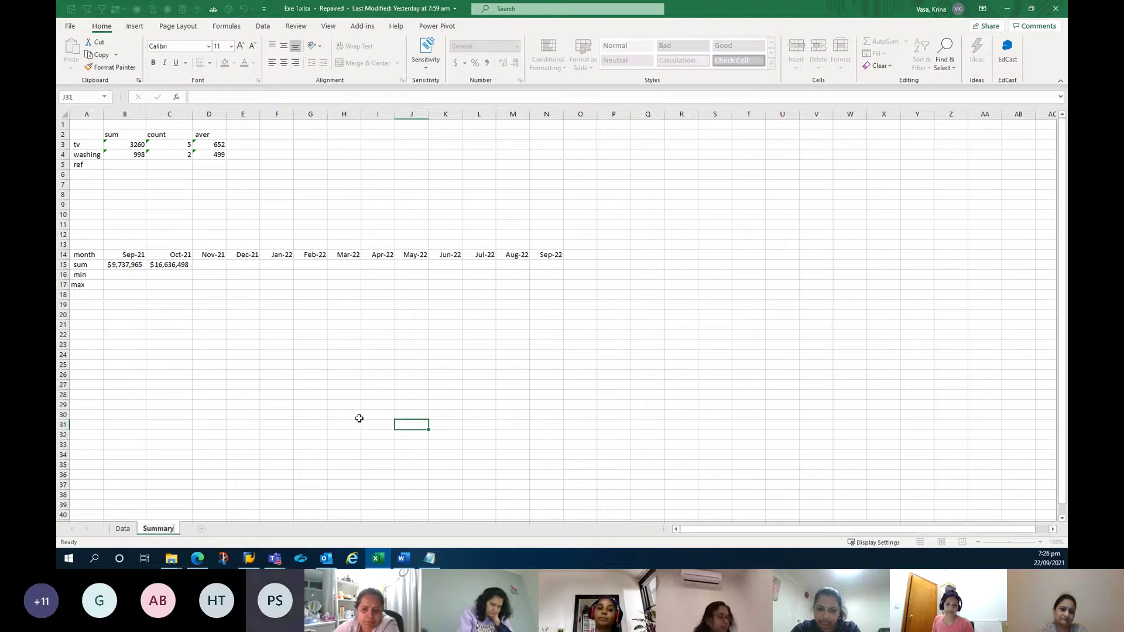
key("Return")
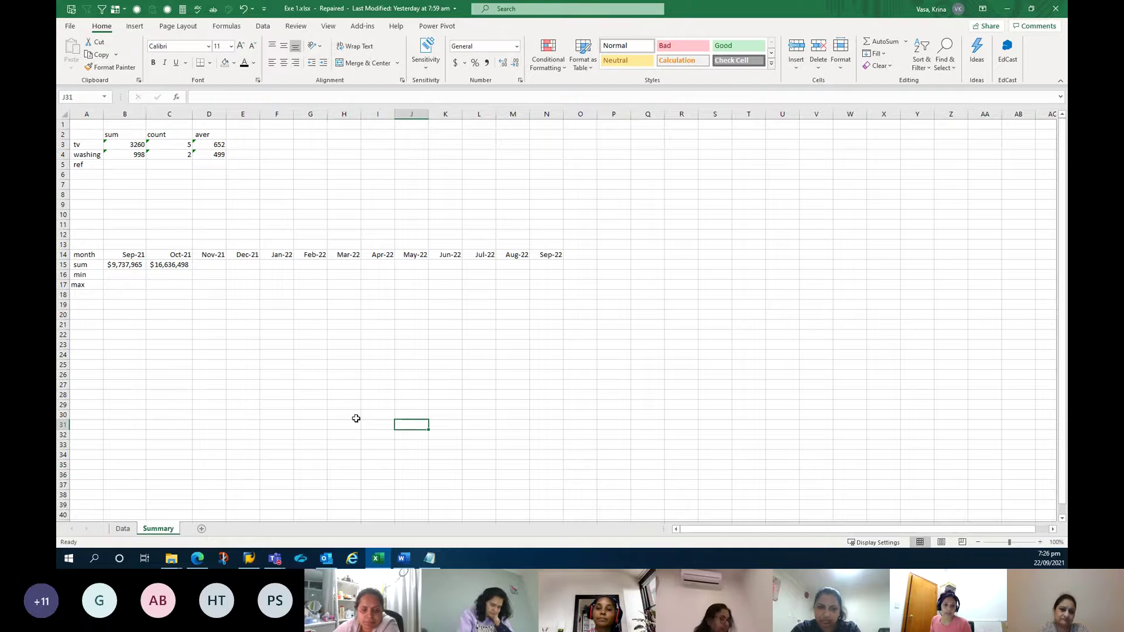
left_click(126, 530)
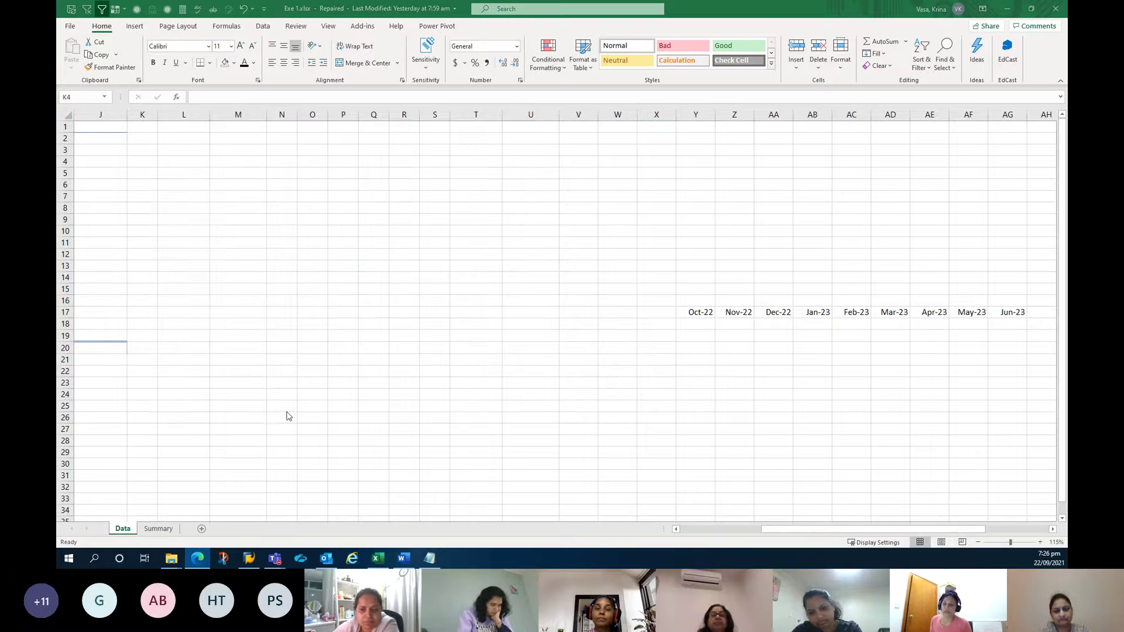
Insert a new sheet, name it NextClass after clearing the duplicate-name warnings, and hide it
left_click(201, 528)
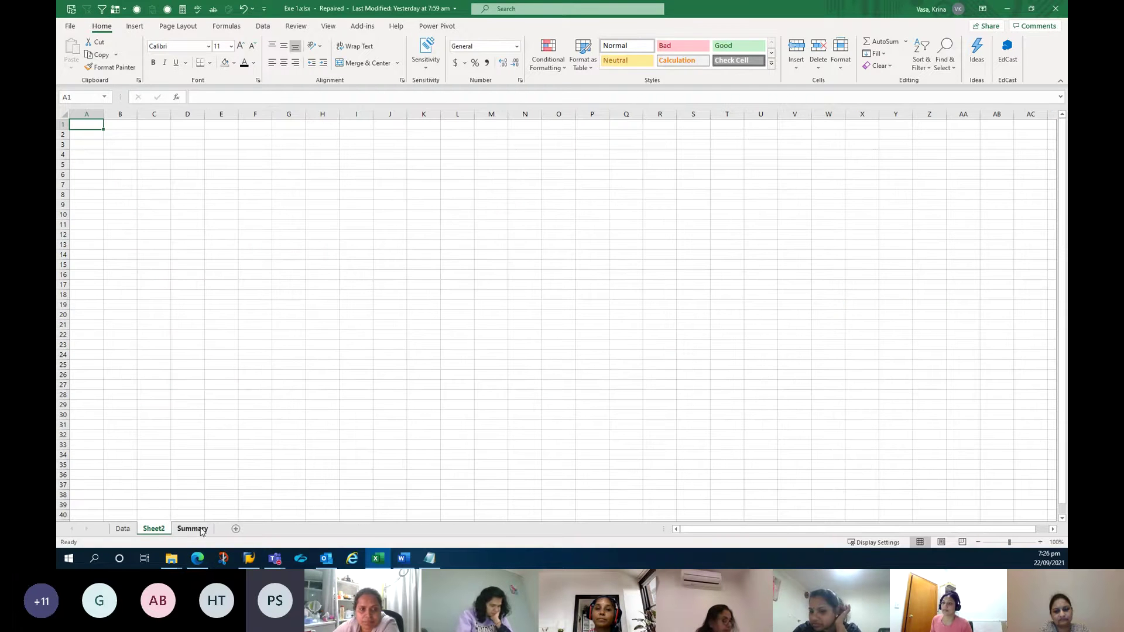
double_click(148, 529)
type("N")
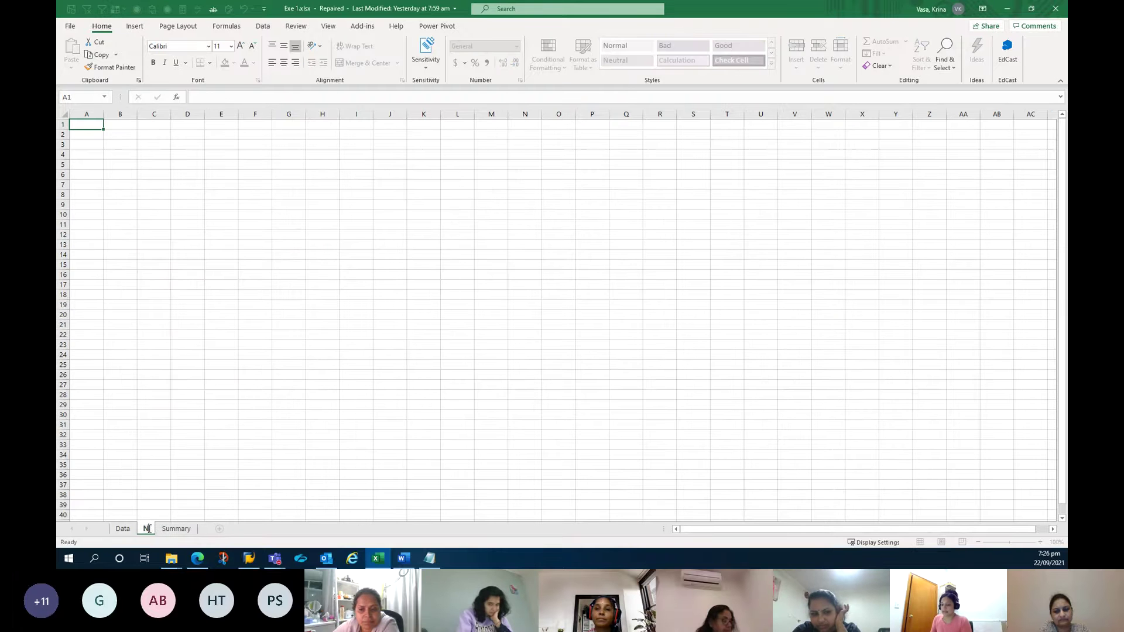
type("ext Class")
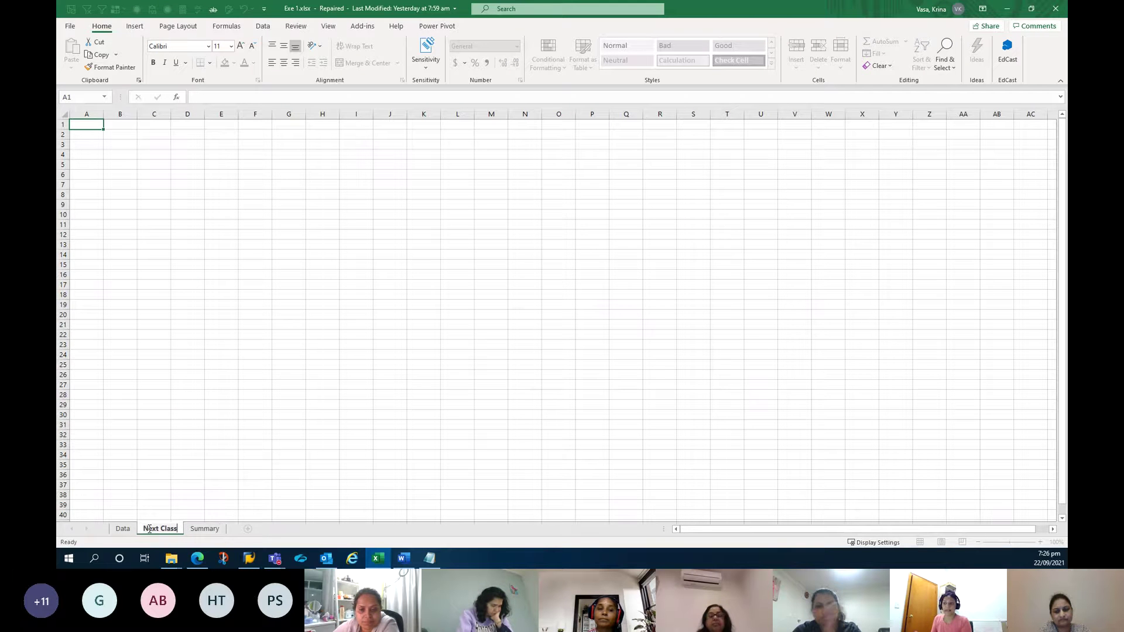
key("Return")
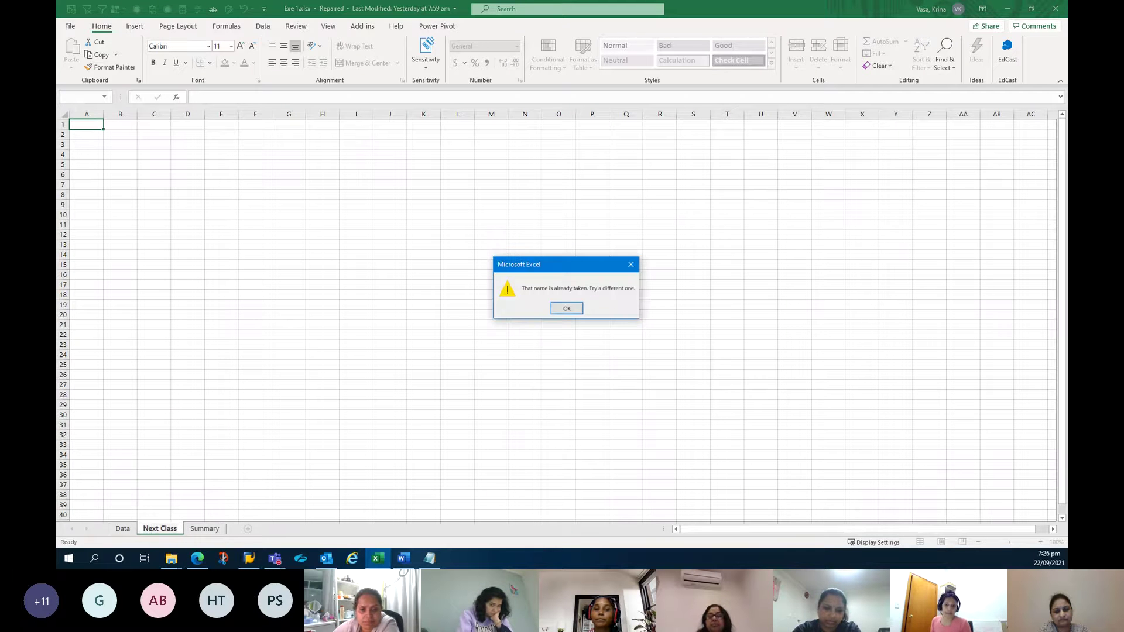
left_click(566, 309)
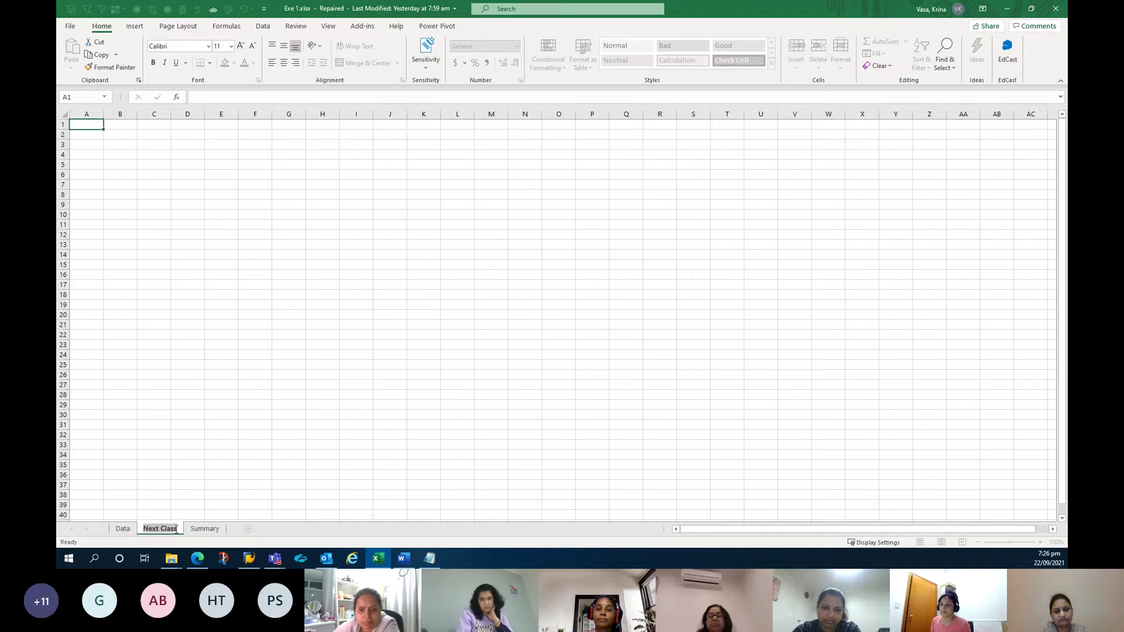
key("Return")
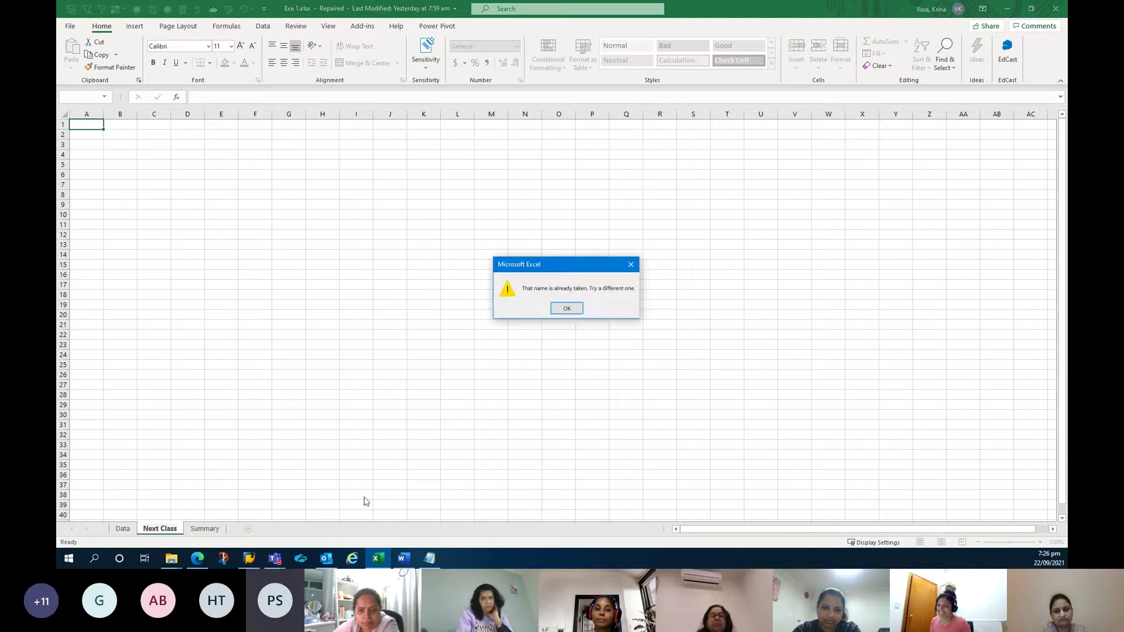
left_click(565, 308)
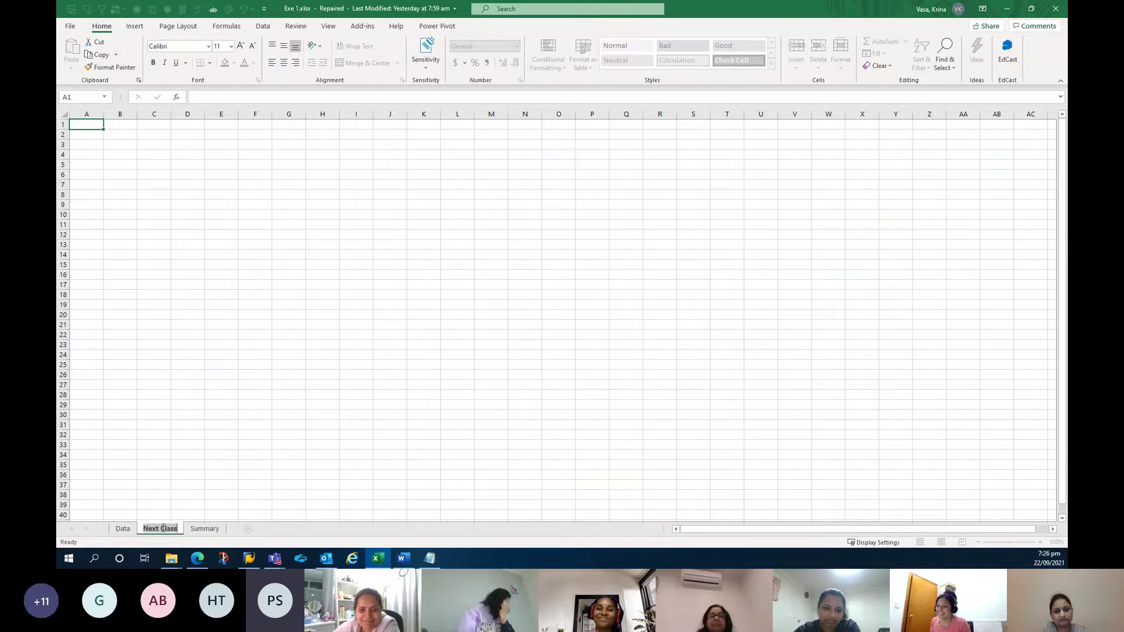
left_click(160, 529)
key("BackSpace")
left_click(224, 507)
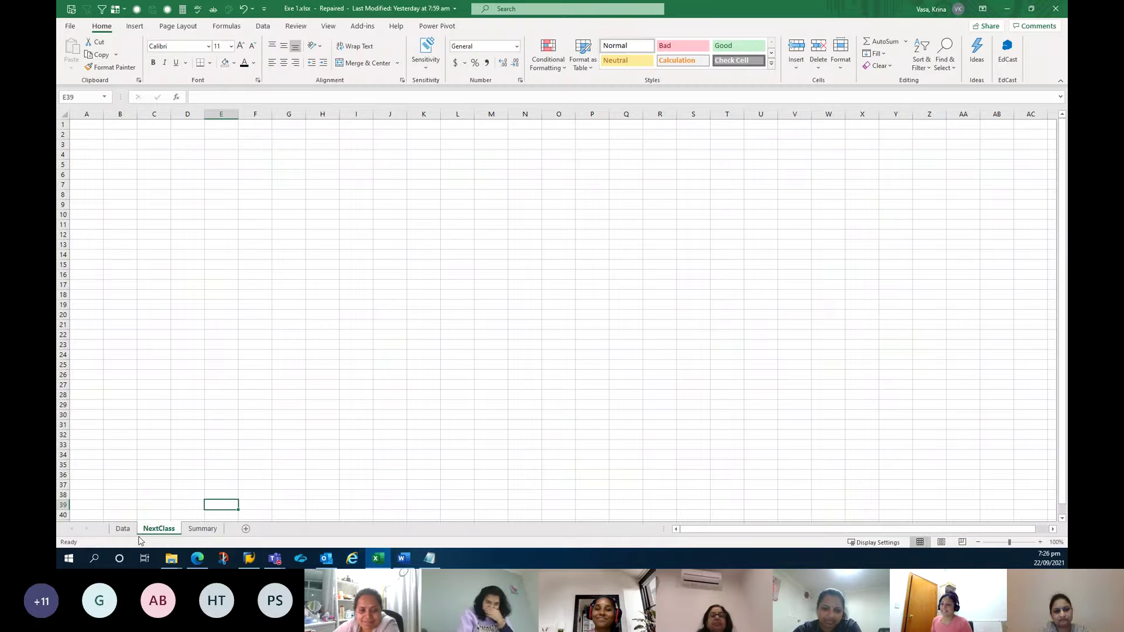
right_click(164, 528)
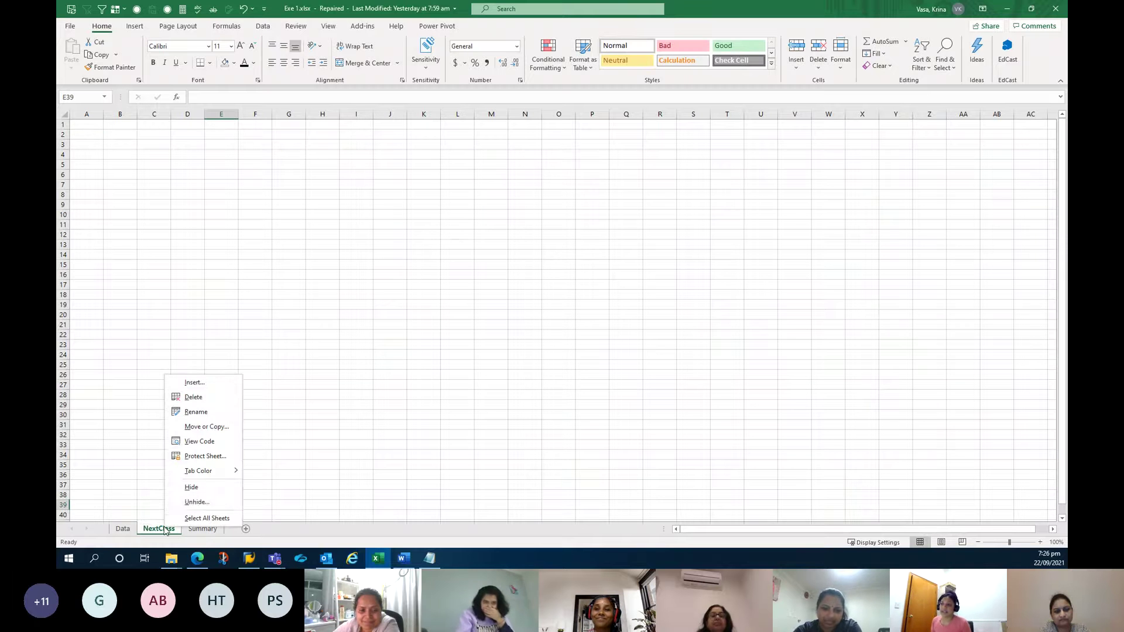
left_click(193, 492)
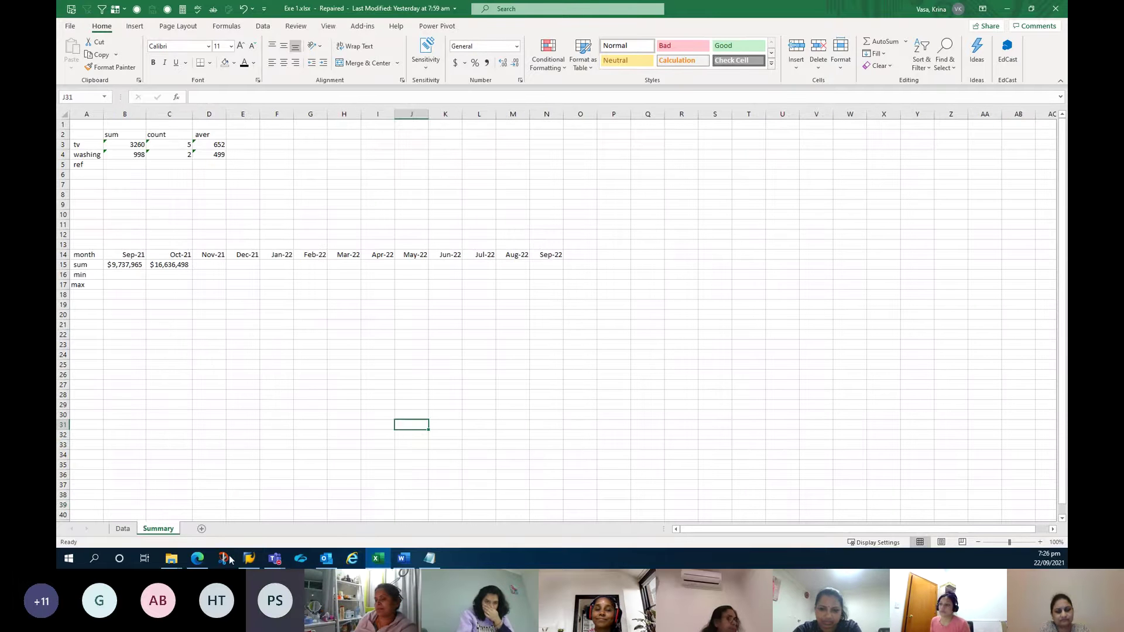
Select the Data sheet's order table A1:I19 and check the CONCATENATE formula in C4
key("ctrl+Page_Up")
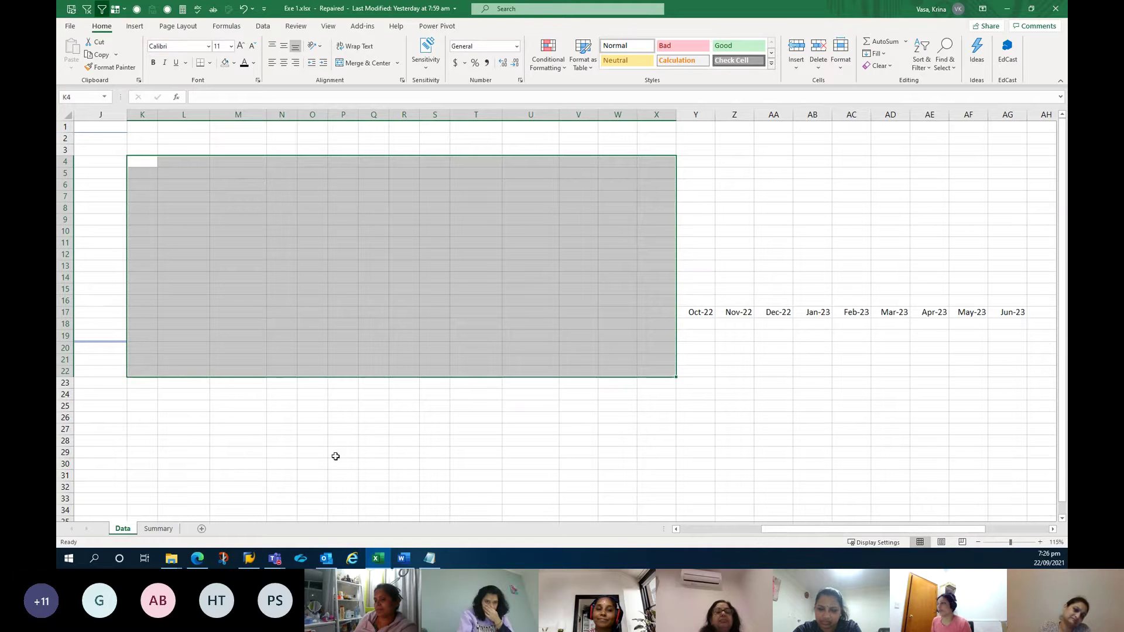
left_click(704, 531)
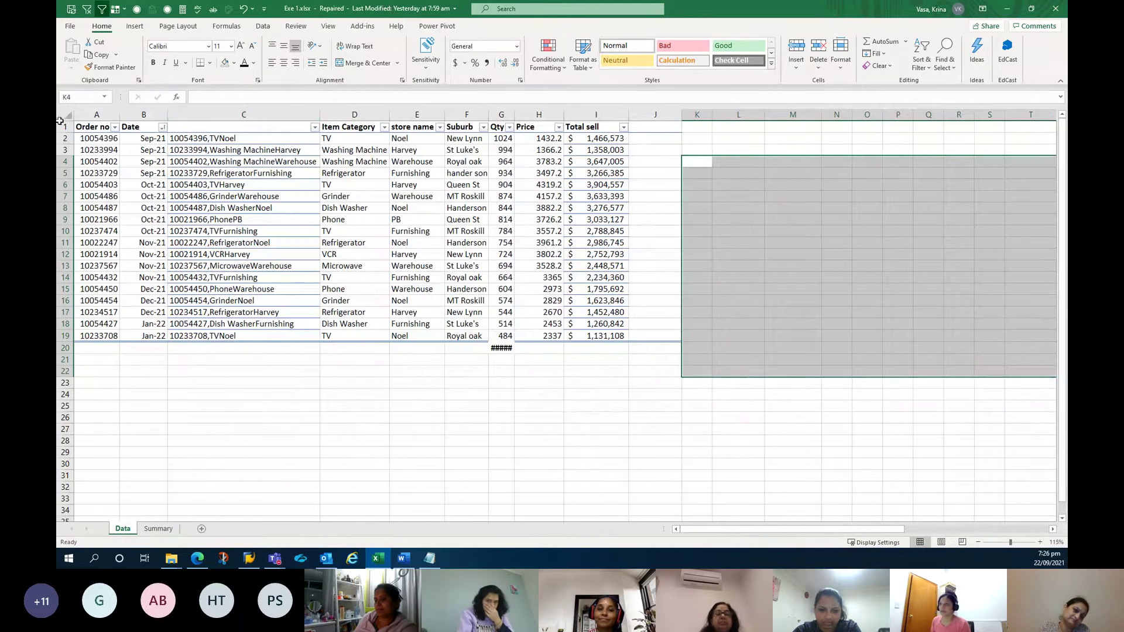
left_click_drag(93, 126, 587, 339)
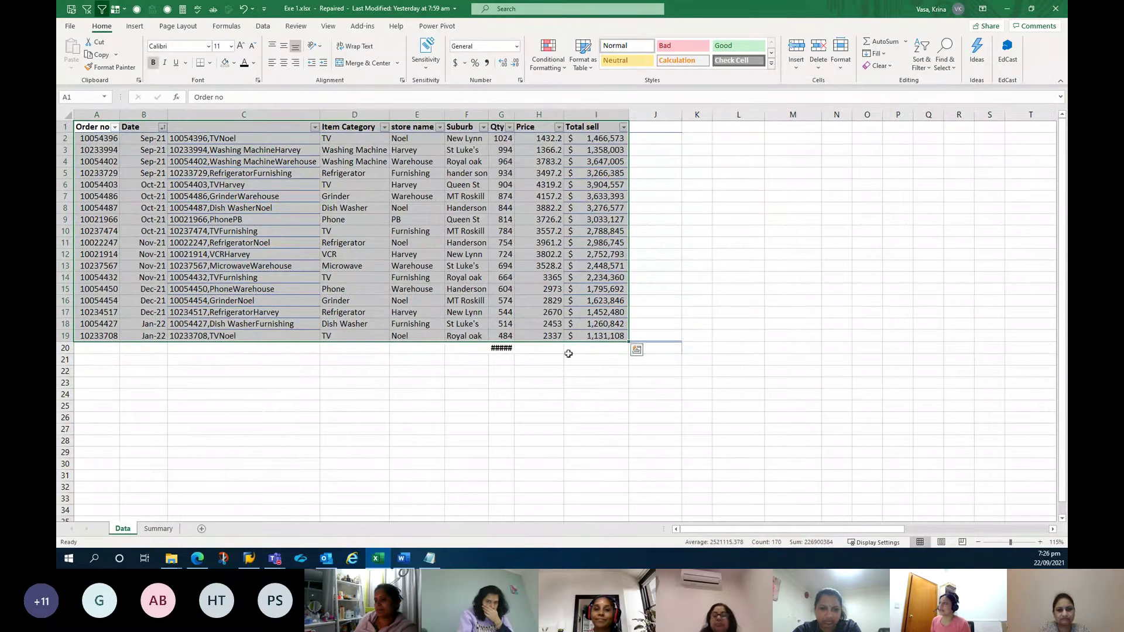
left_click(286, 166)
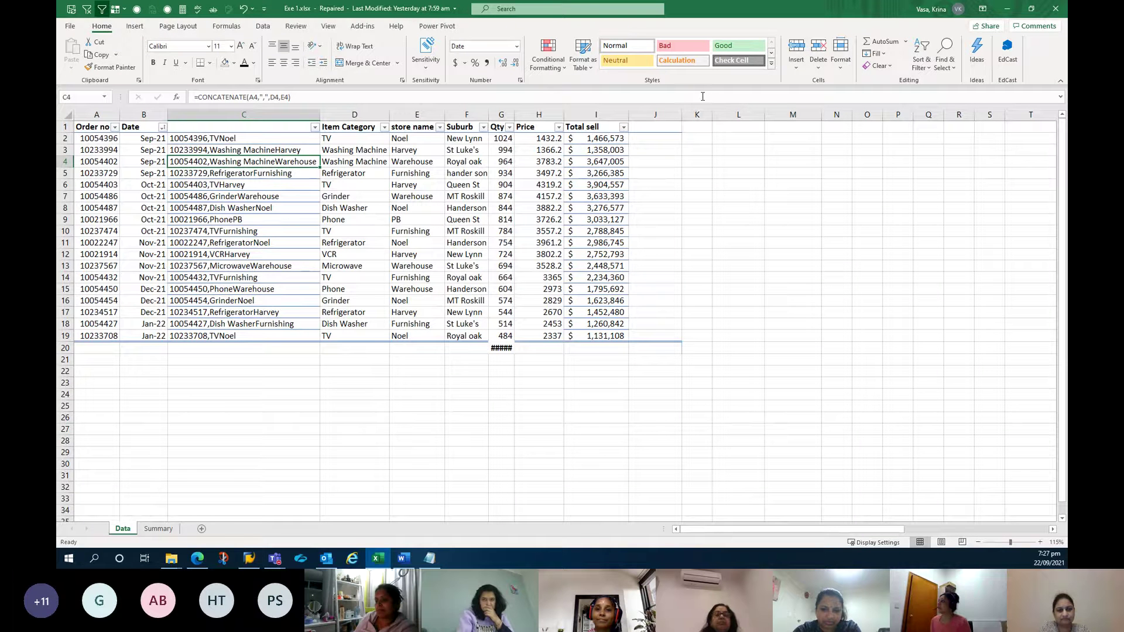
Try formatting A1:I19 as a headerless table, then undo the resulting Column1–Column9 headers
left_click(589, 66)
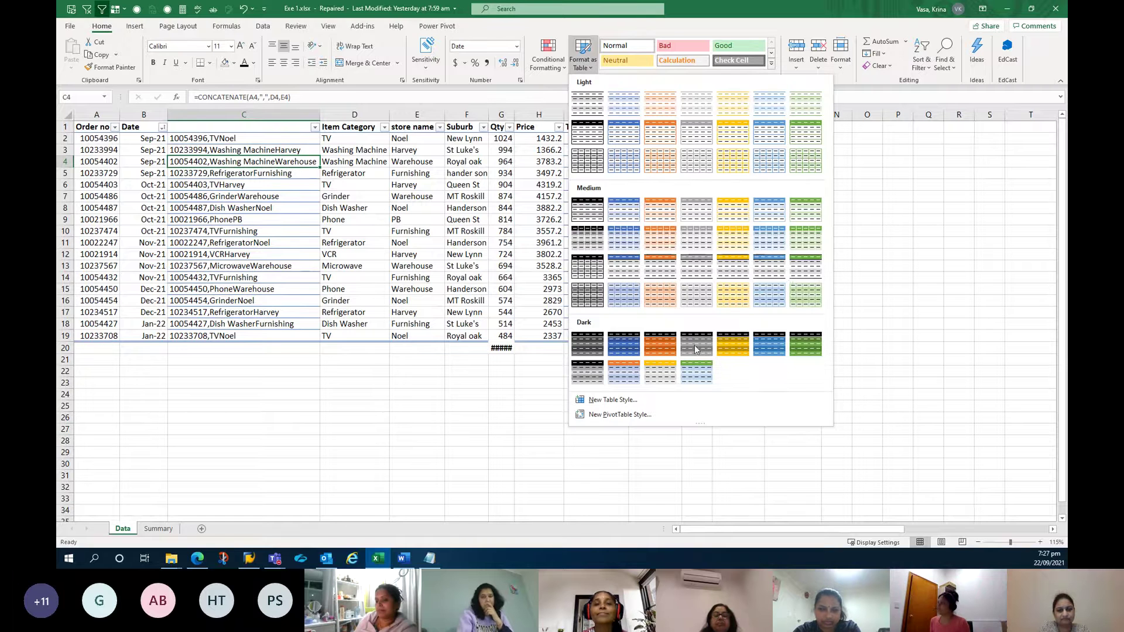
left_click(703, 165)
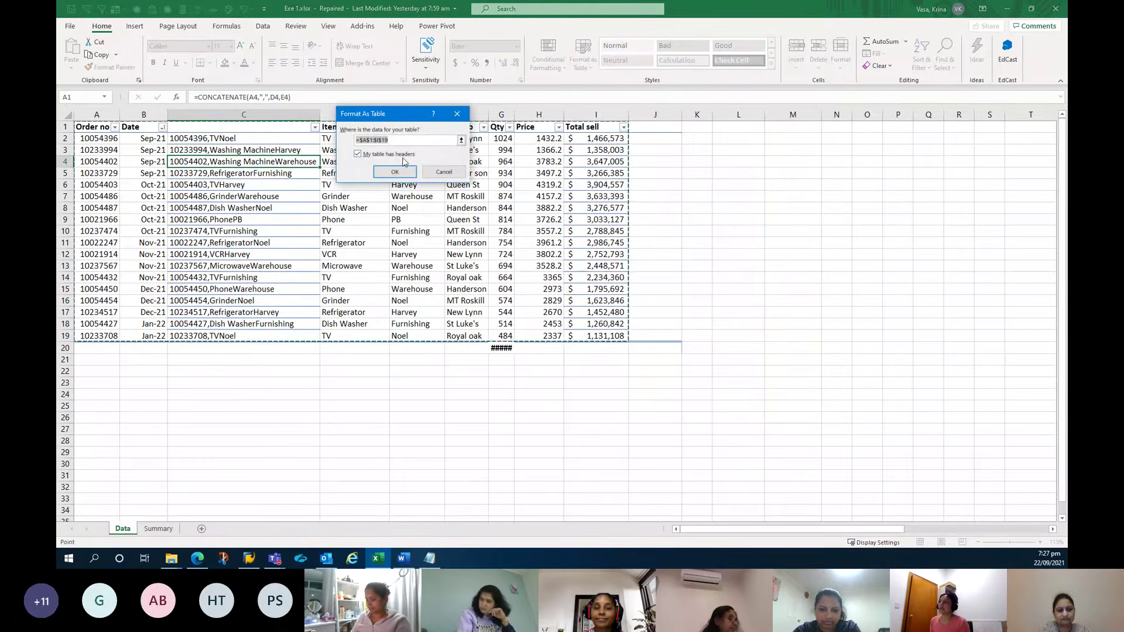
left_click(358, 155)
left_click(381, 173)
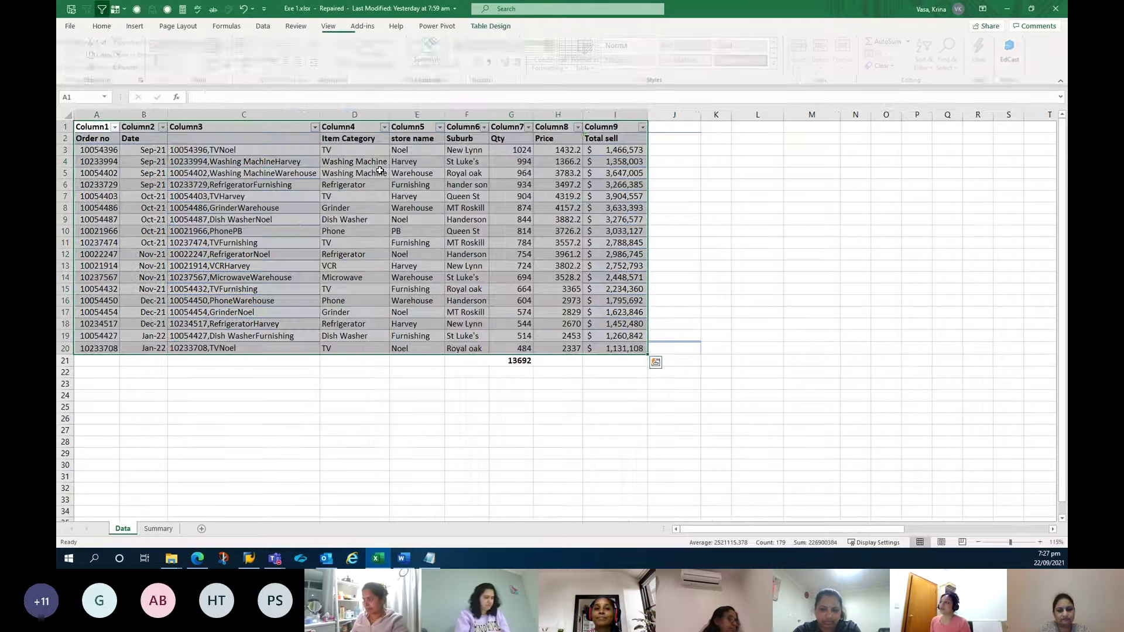
left_click(68, 126)
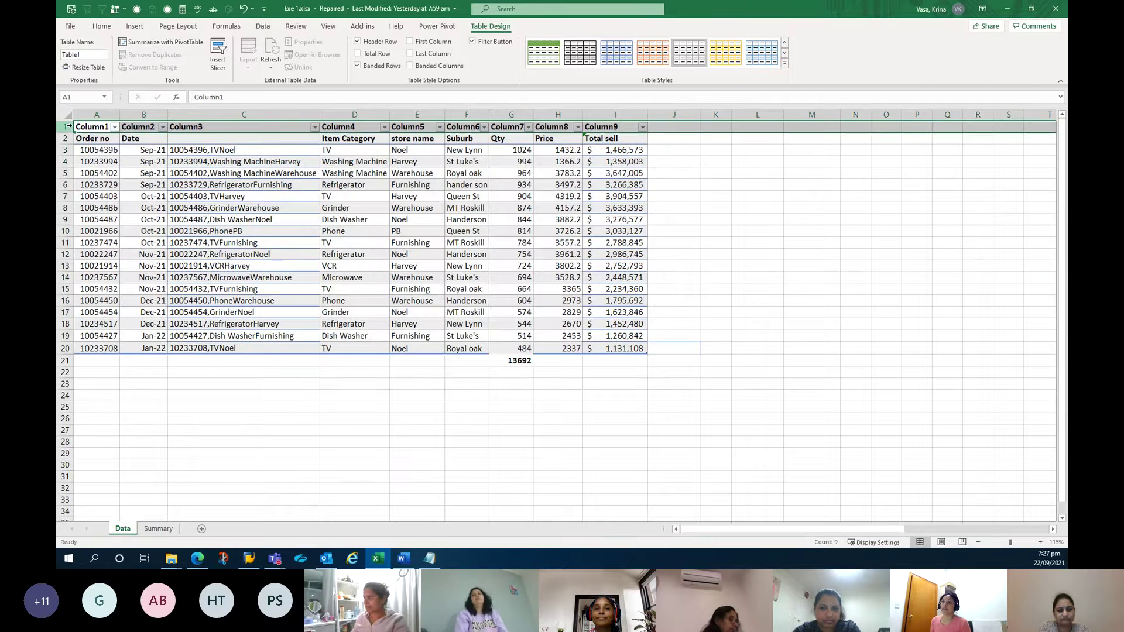
left_click(108, 127)
left_click(140, 127)
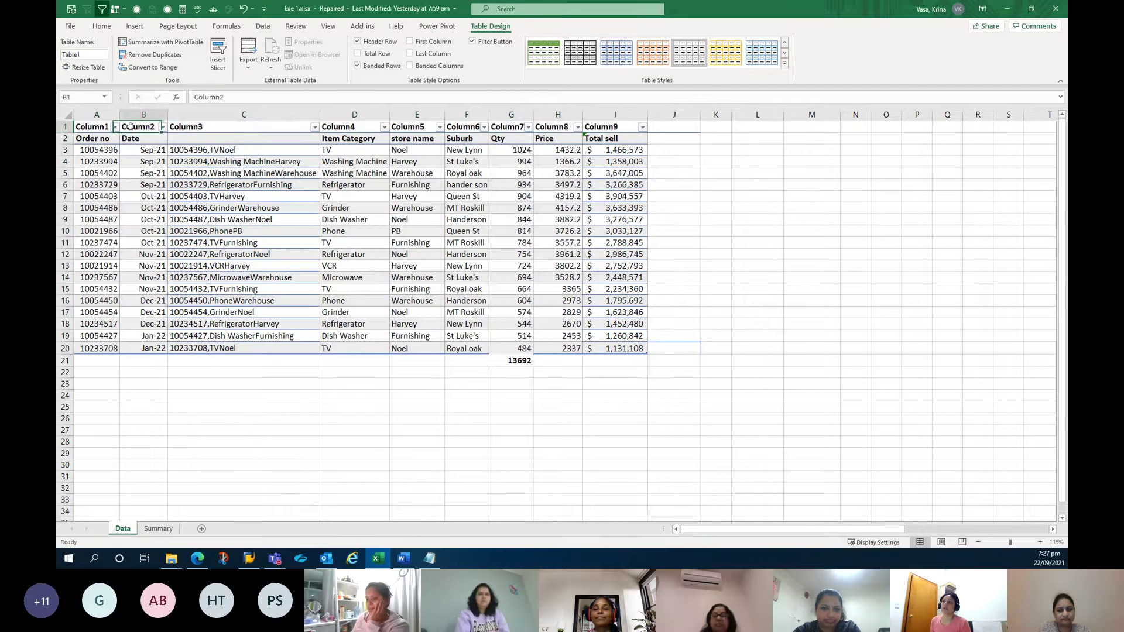
left_click(234, 127)
key("ctrl+z")
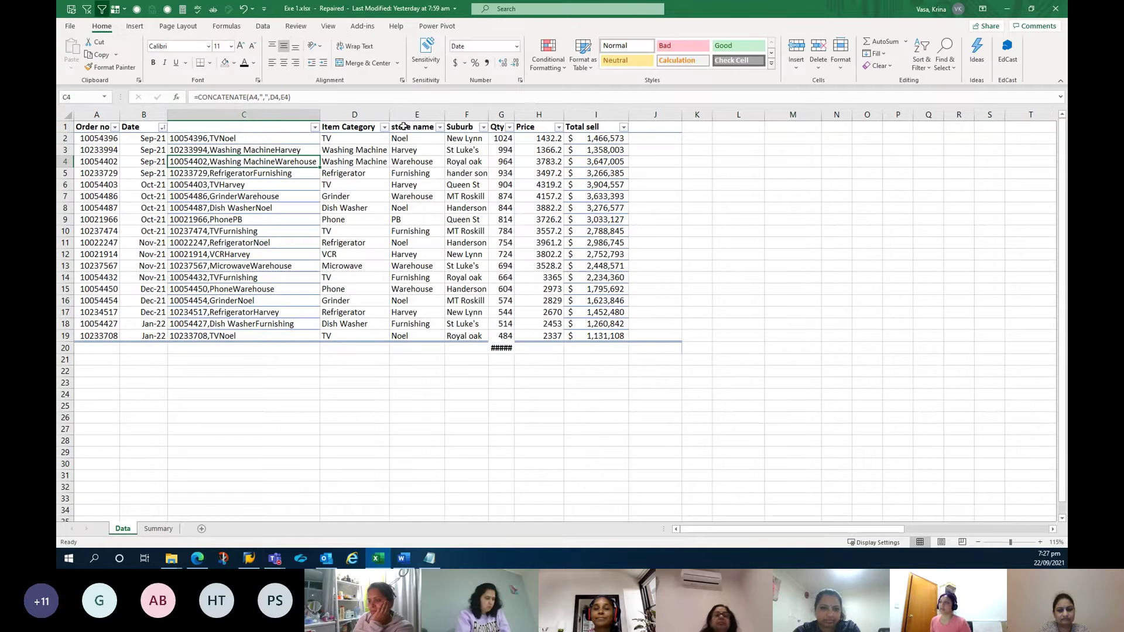
Format A1:I19 as banded Table2, keeping its existing header row
left_click(582, 56)
left_click(624, 157)
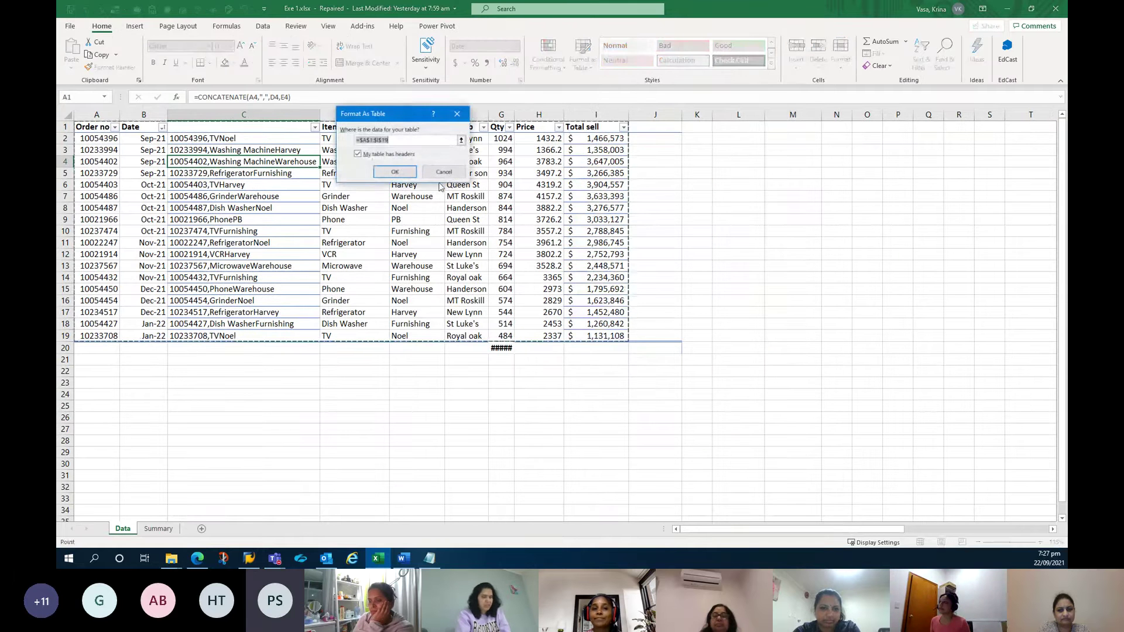
left_click(393, 171)
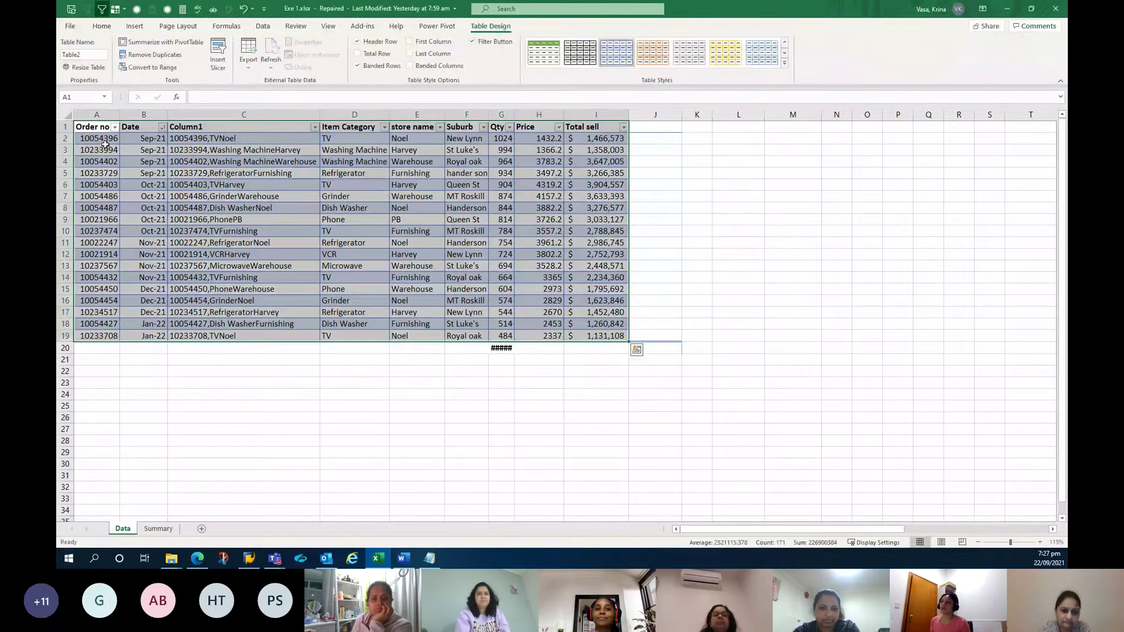
key("Right")
key("Right")
key("Right")
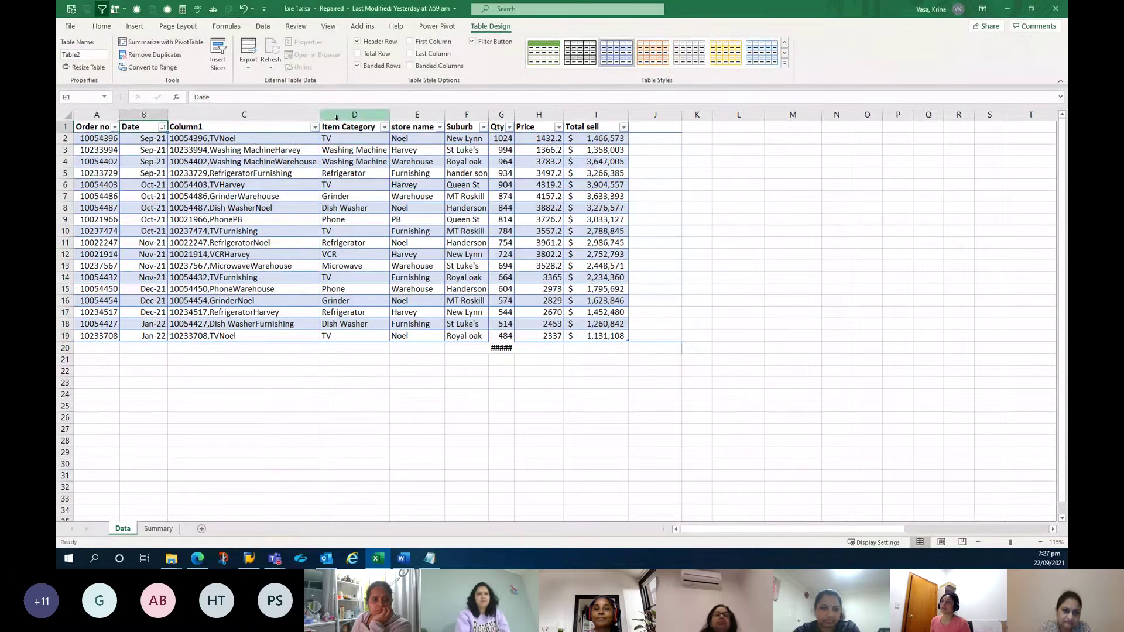
key("Right")
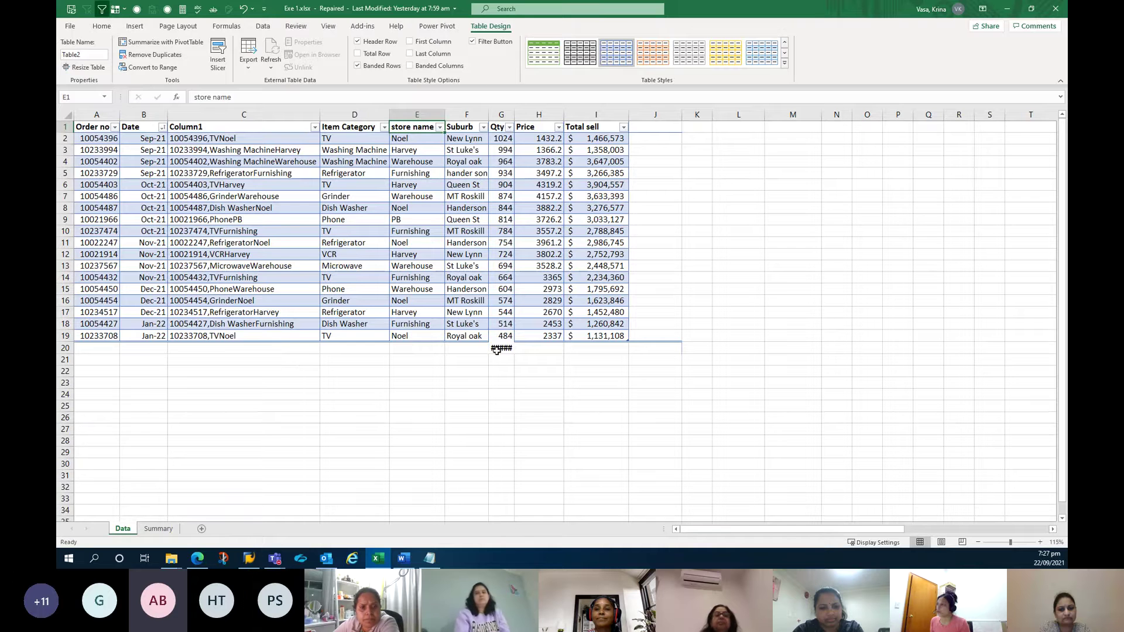
Clear the Qty total from G20, test table expansion with text in A20, then undo it
left_click(502, 347)
key("Delete")
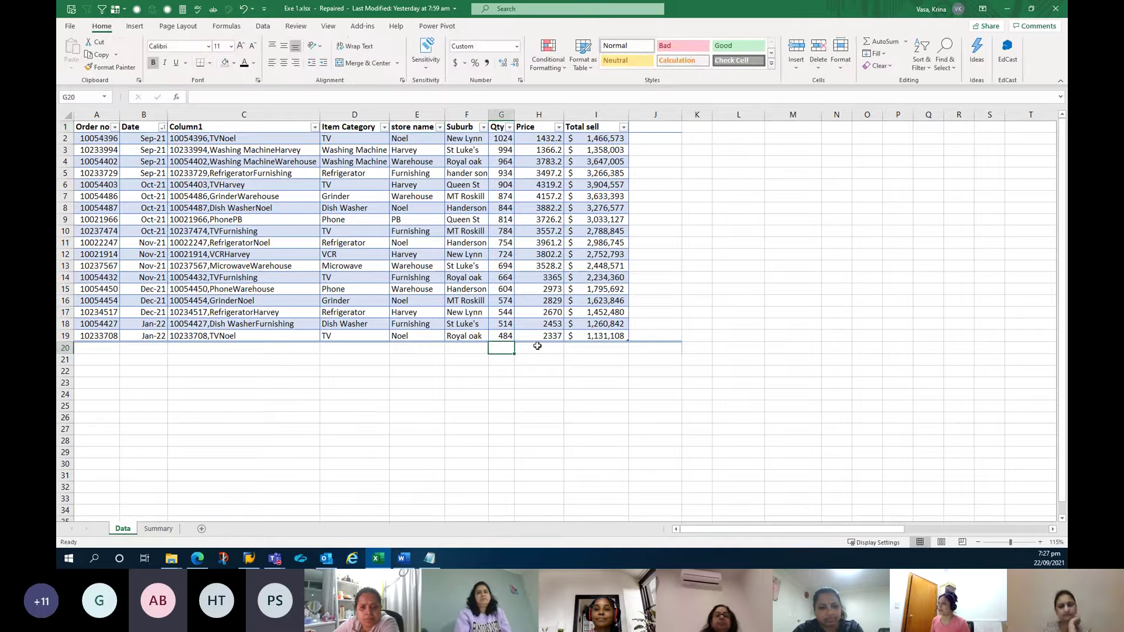
left_click(92, 348)
type("fgsdf")
key("Return")
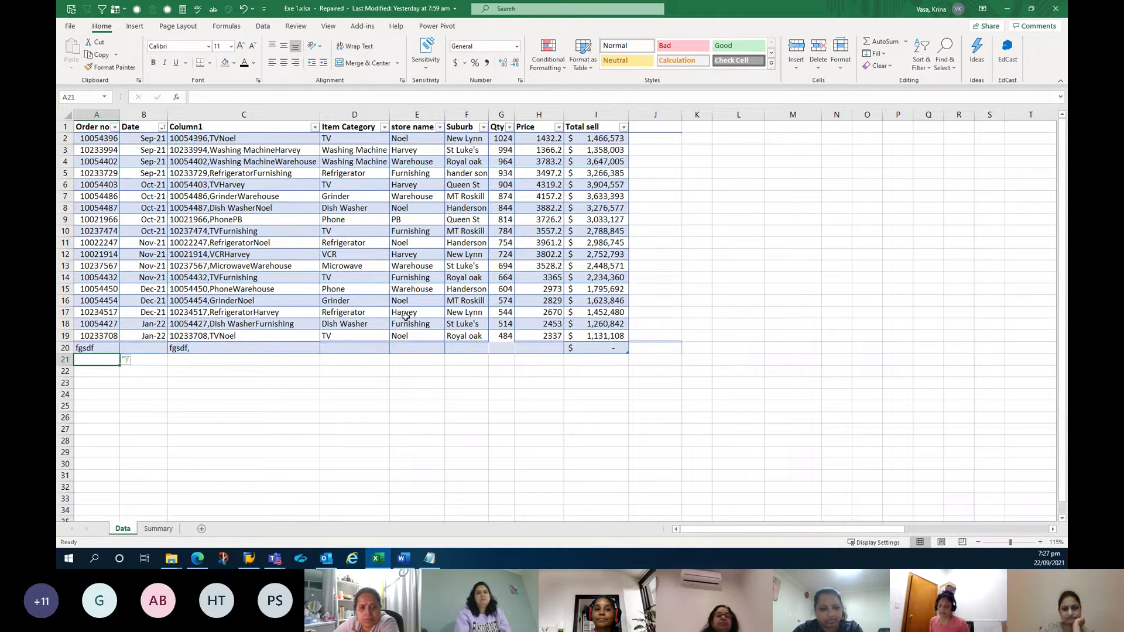
key("ctrl+z")
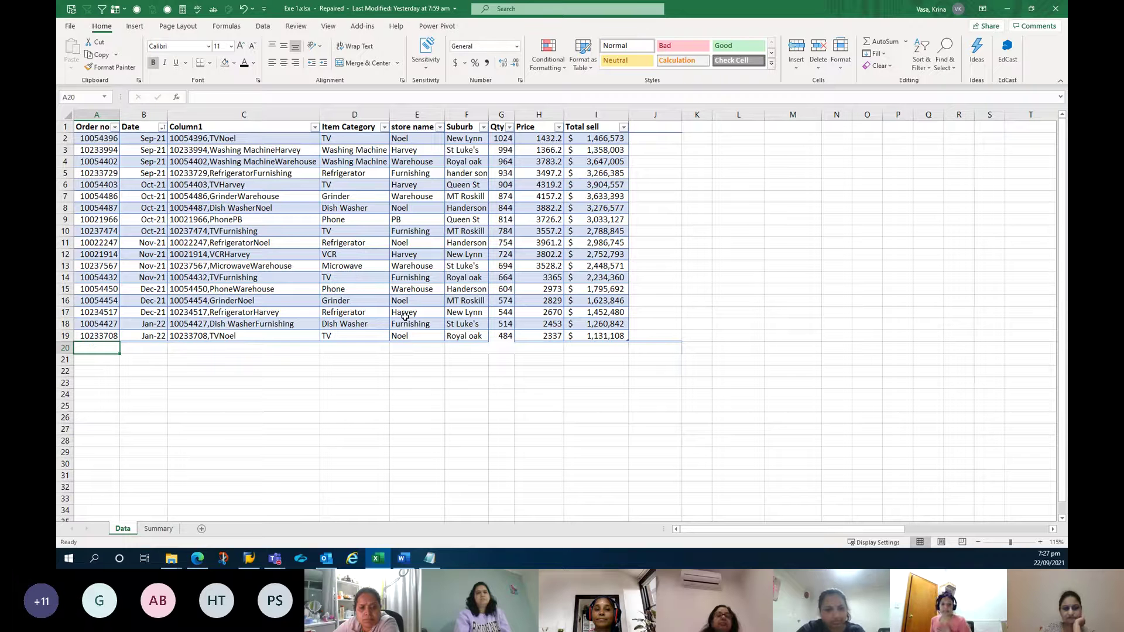
left_click(501, 350)
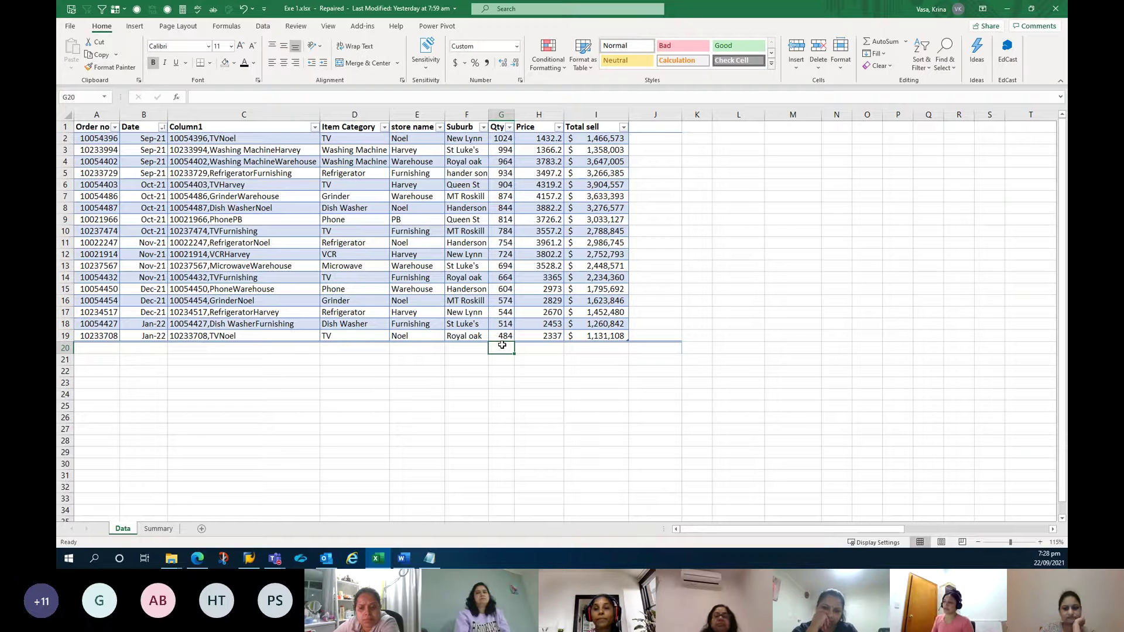
Enter =SUM(Table2[Qty]) in G20 for a 13692 total and autofit column G
type("=")
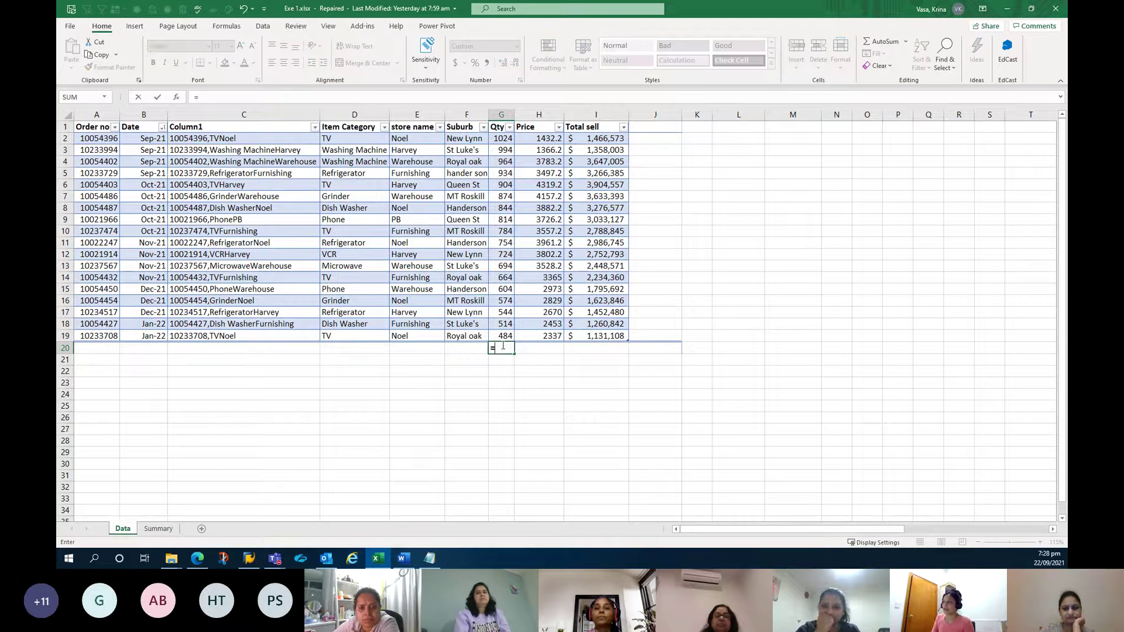
type("SUM(")
key("Up")
key("shift+Up")
key("shift+Up")
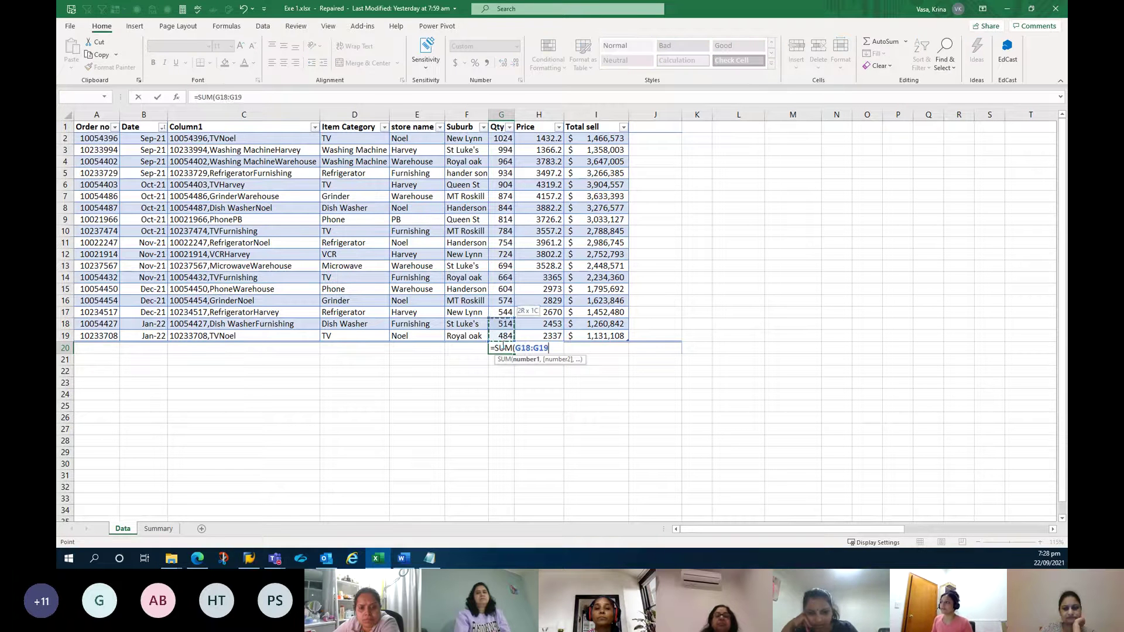
key("shift+Up")
key("shift+Up")
key("shift+Up")
key("shift+Up")
key("shift+Up")
key("shift+Up")
key("shift+Up")
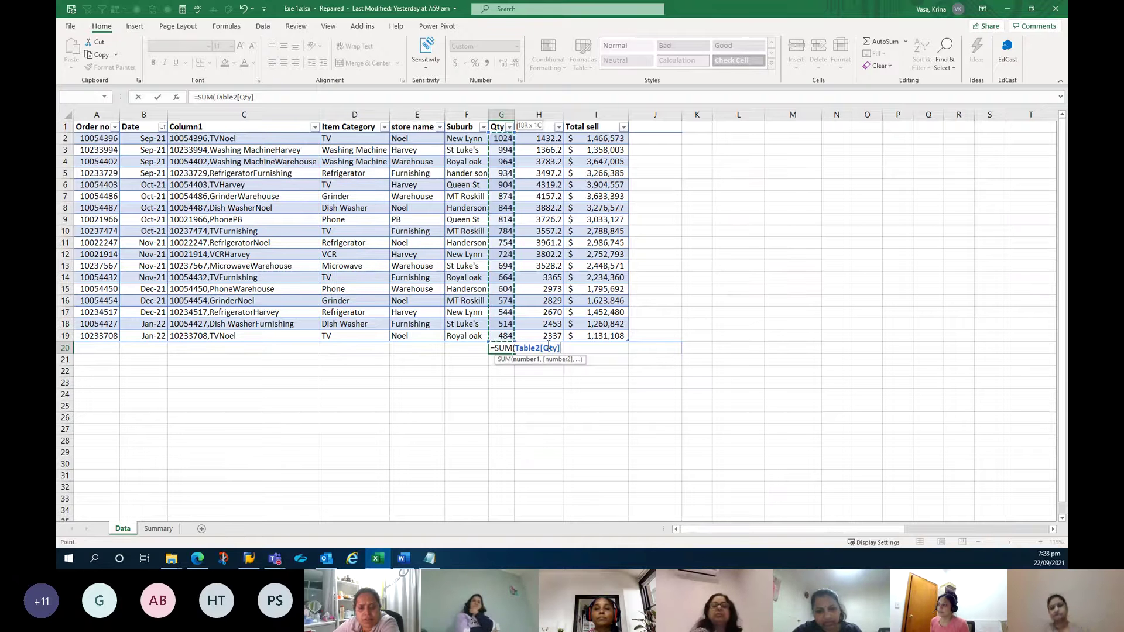
key("Return")
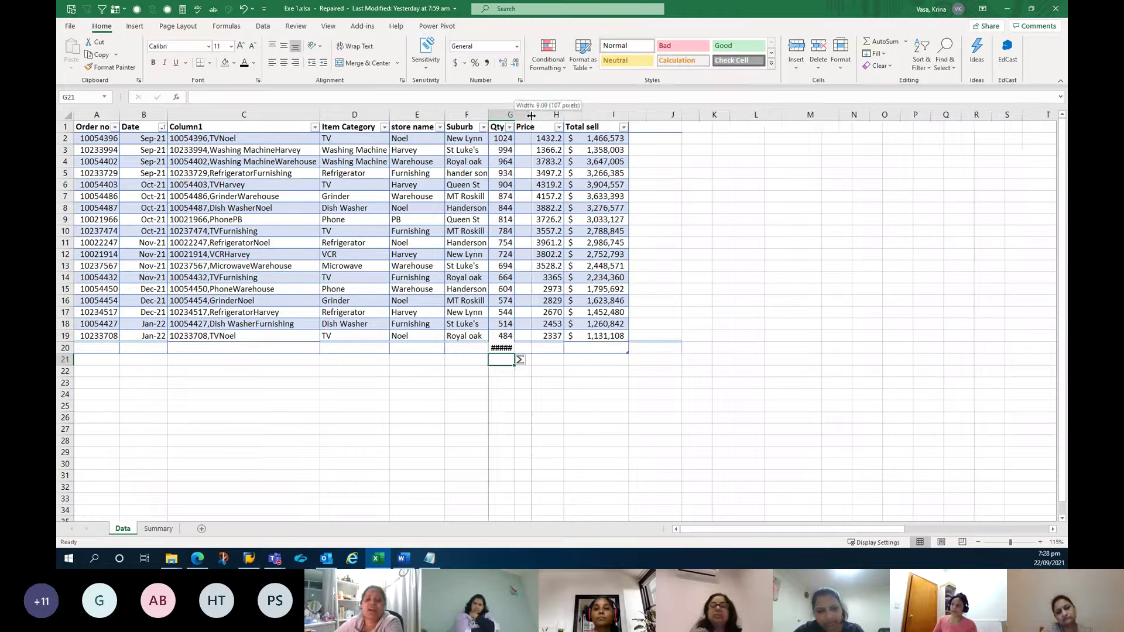
double_click(514, 114)
Set the Price total in H20 to Average, showing $3,202.19
left_click(559, 350)
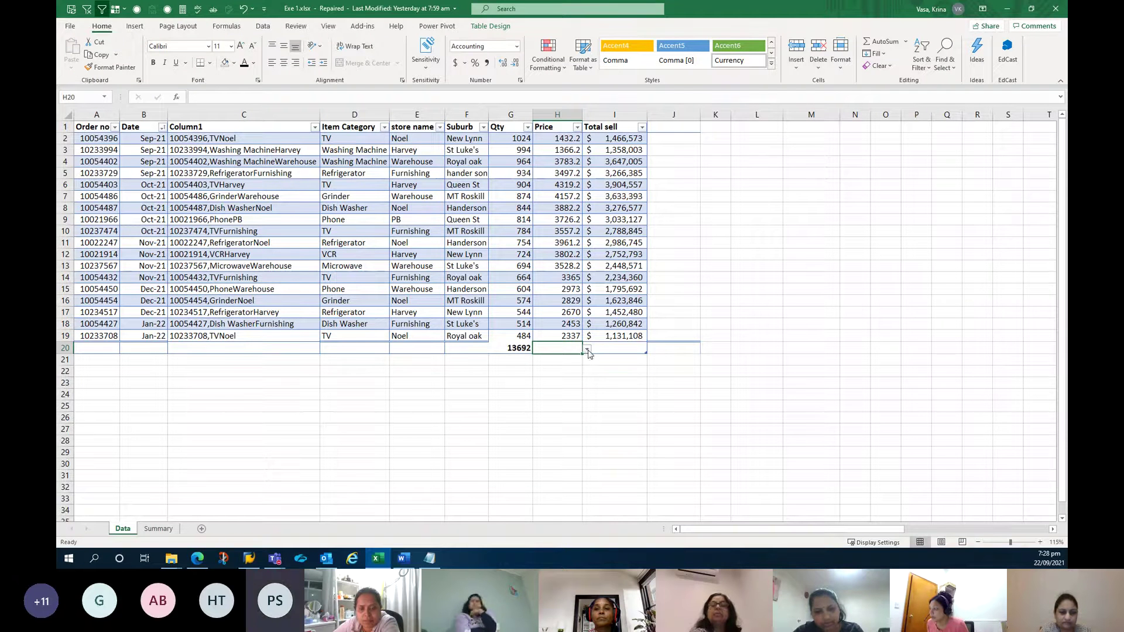
left_click(587, 349)
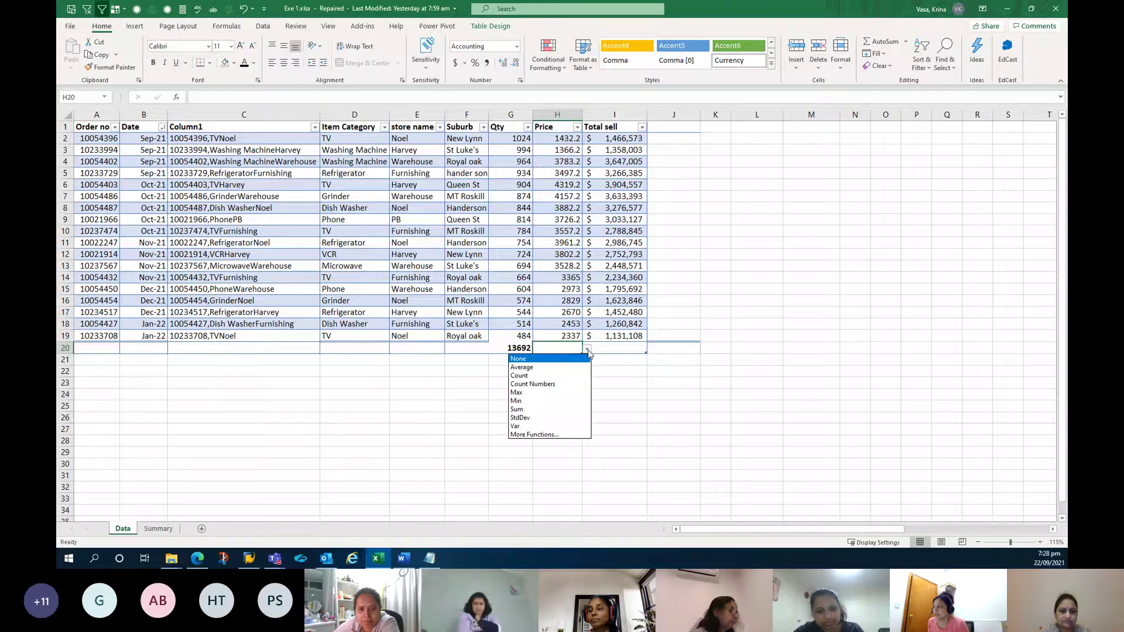
left_click(524, 367)
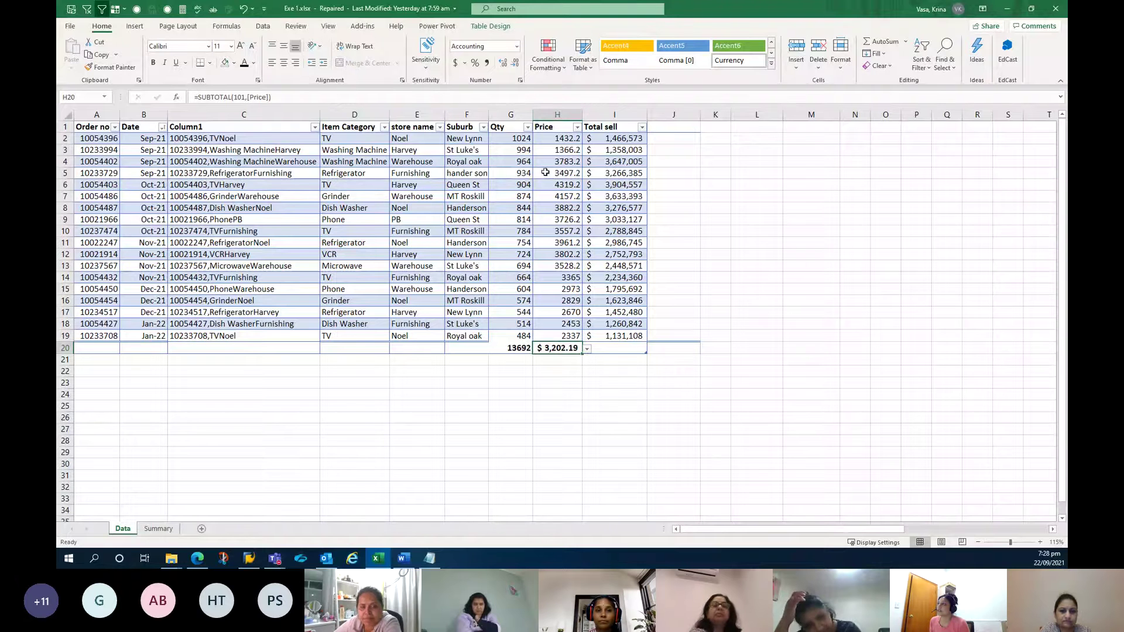
left_click_drag(557, 138, 547, 332)
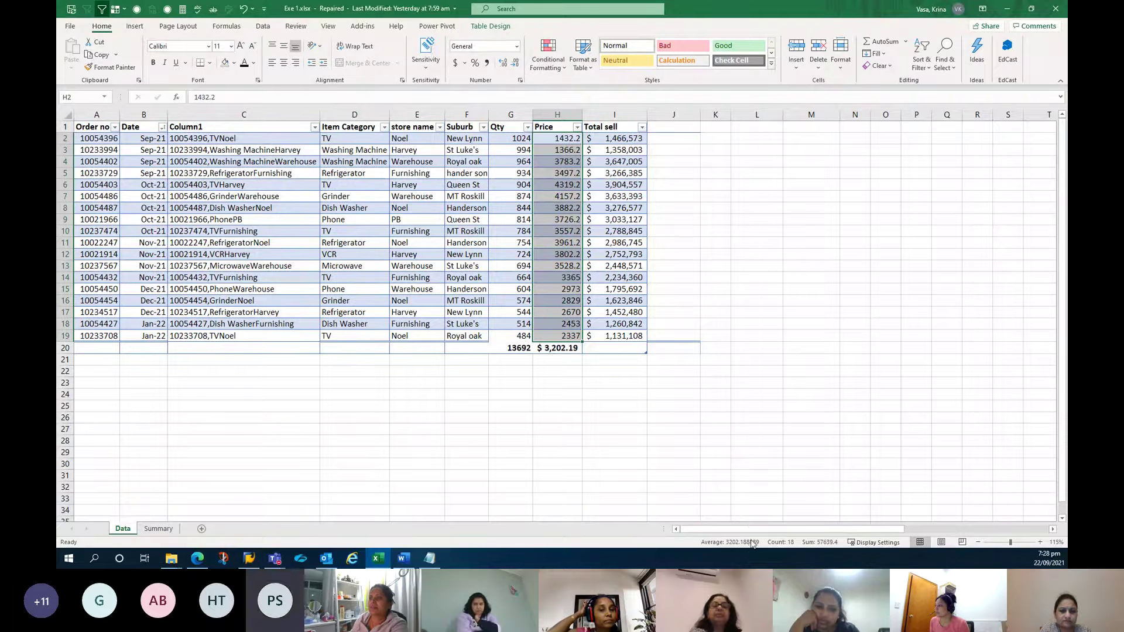
left_click(566, 350)
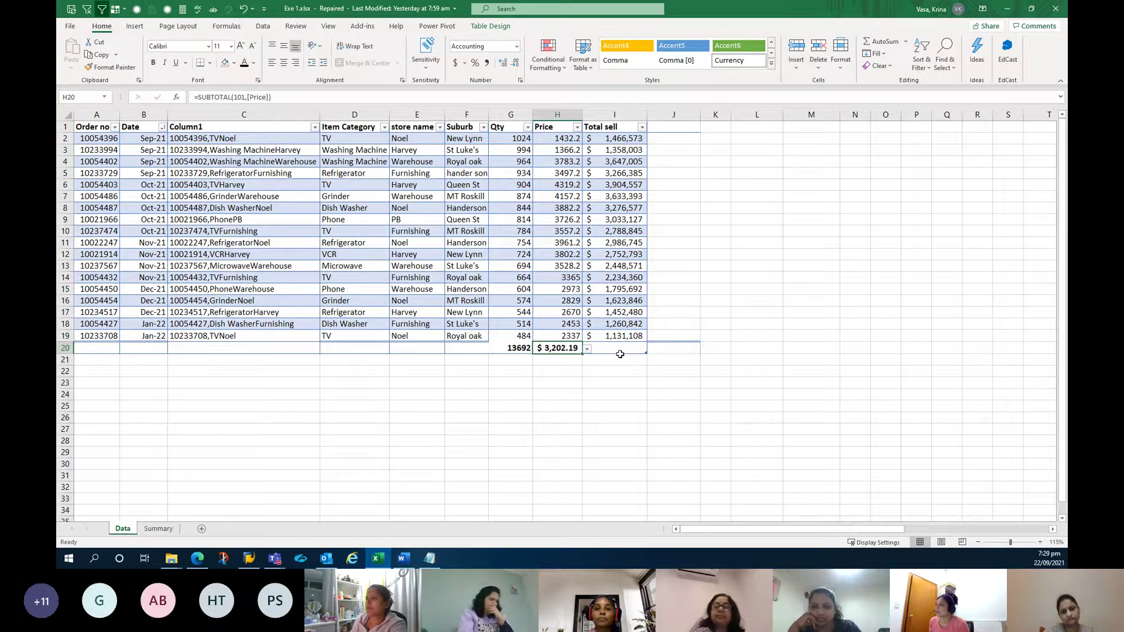
Set the Total sell total in I20 to Count, showing 18
left_click(620, 351)
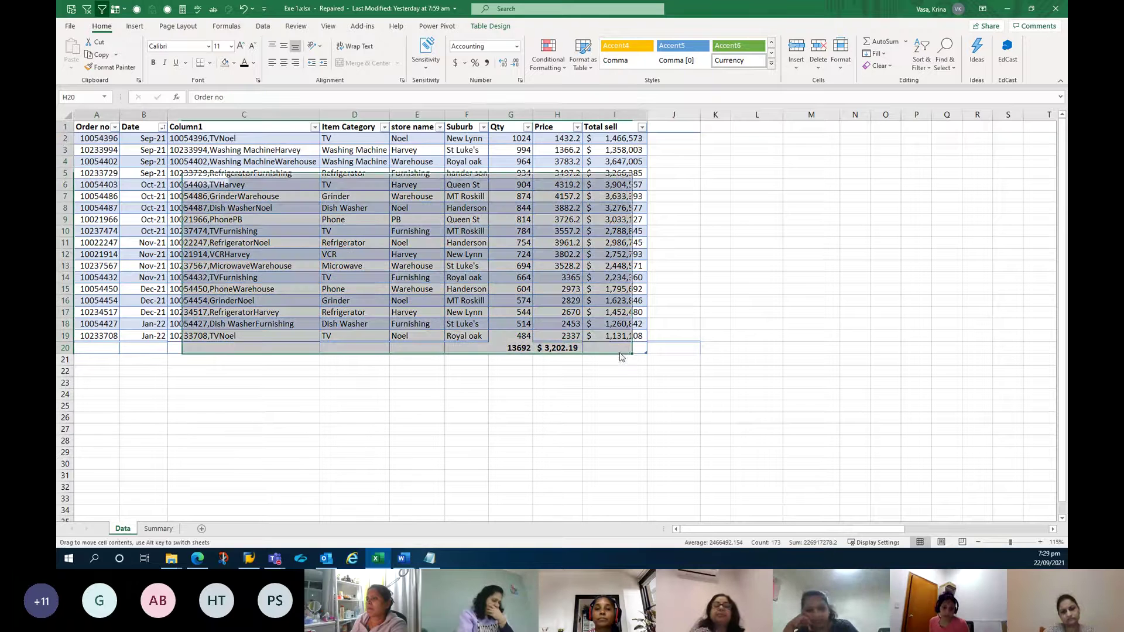
left_click(651, 349)
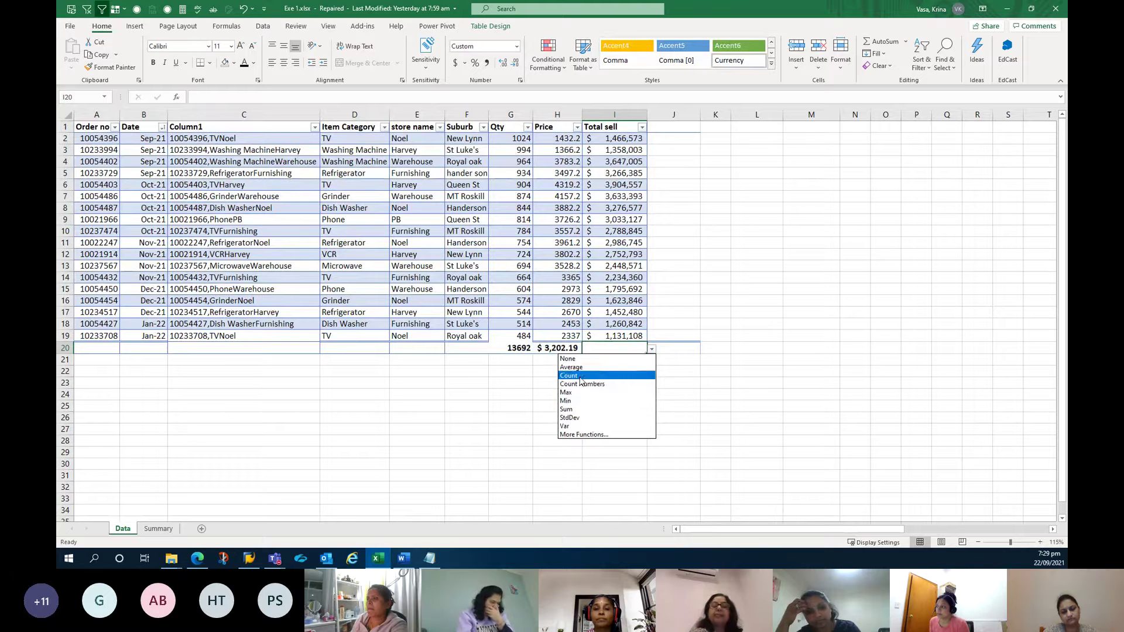
left_click(580, 375)
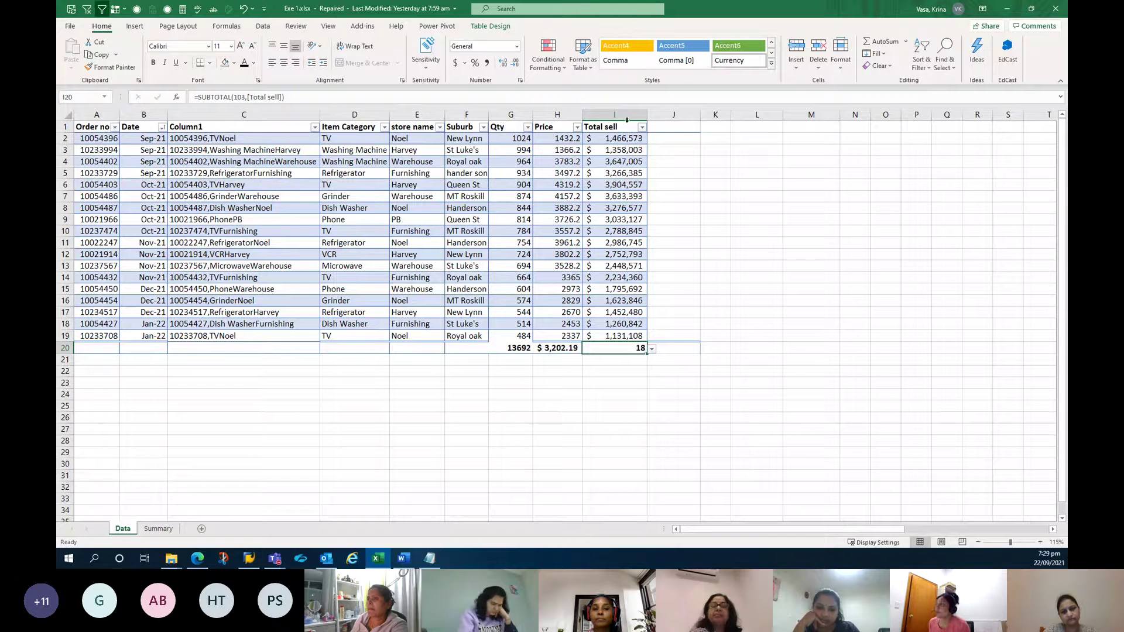
left_click(671, 127)
type("p")
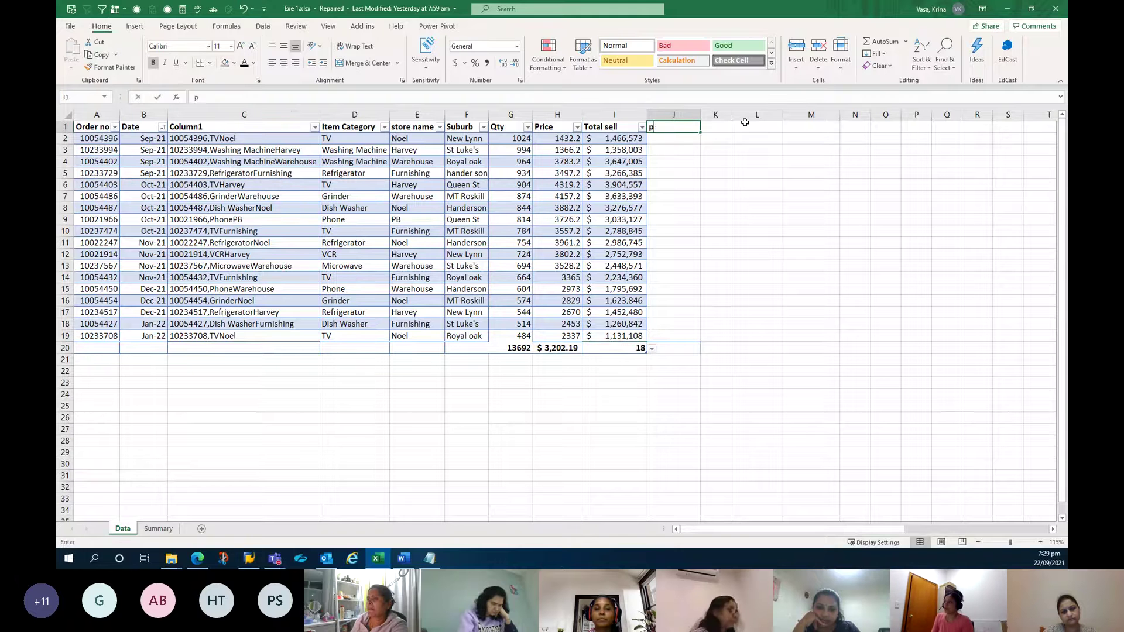
Enter 'profit' as the new J1 column header and as a label in Q1
type("rofit")
key("Return")
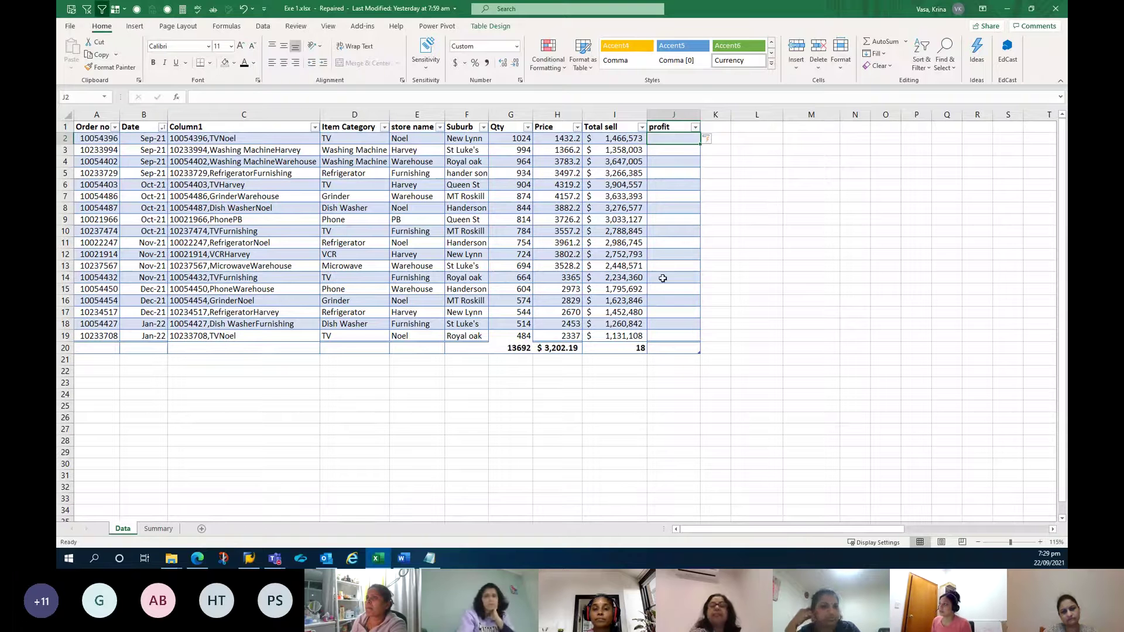
left_click(956, 136)
left_click(957, 129)
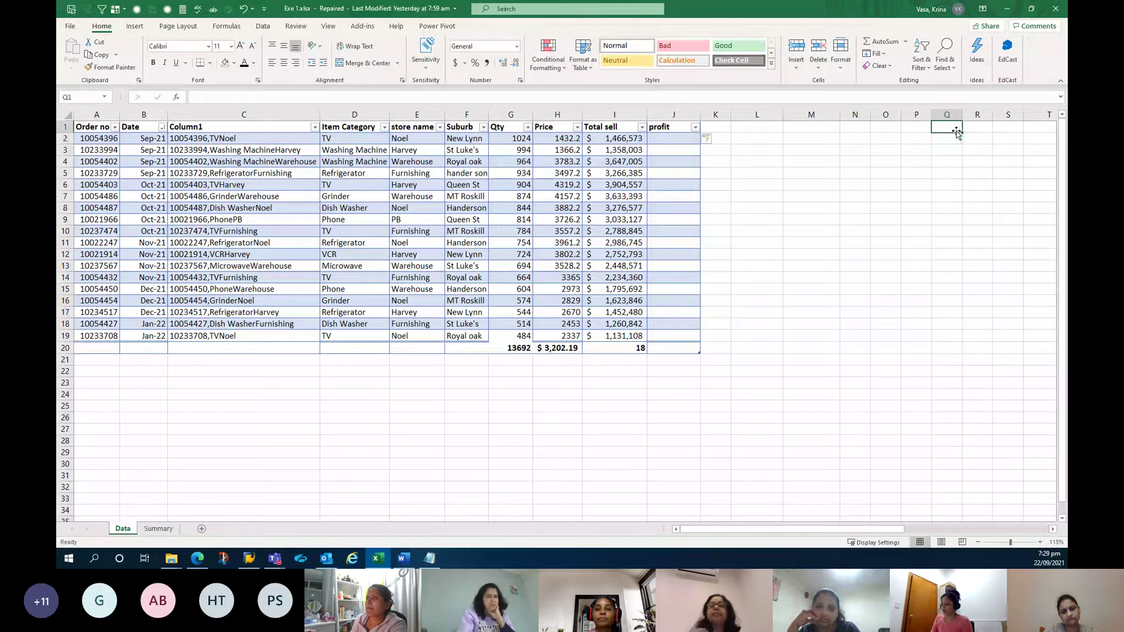
type("provi")
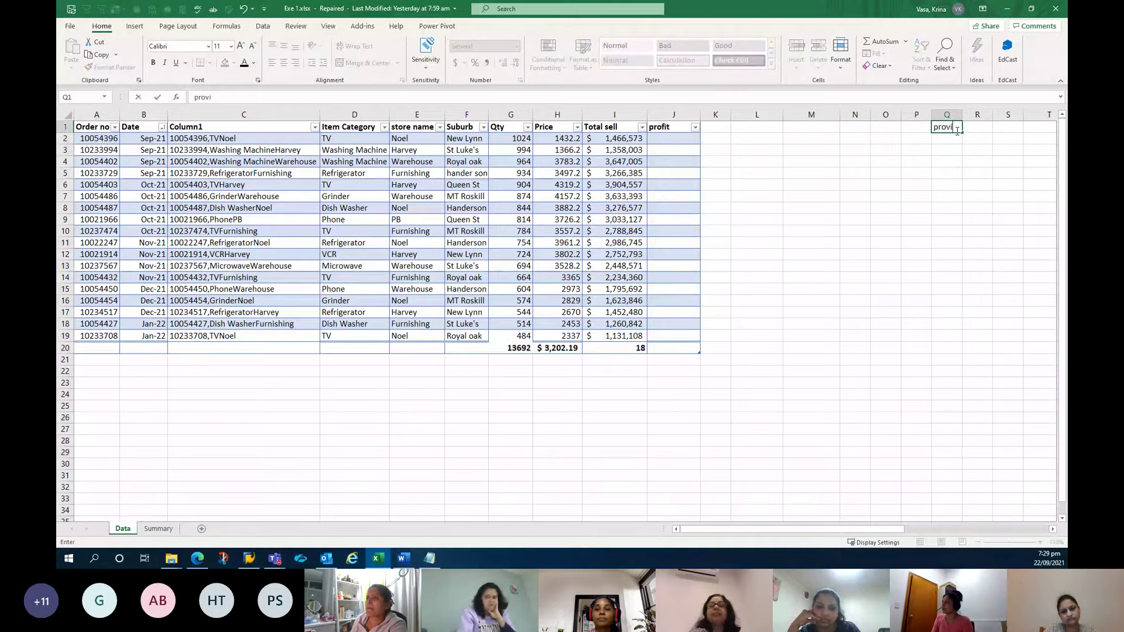
key("BackSpace")
key("BackSpace")
type("fit")
key("Return")
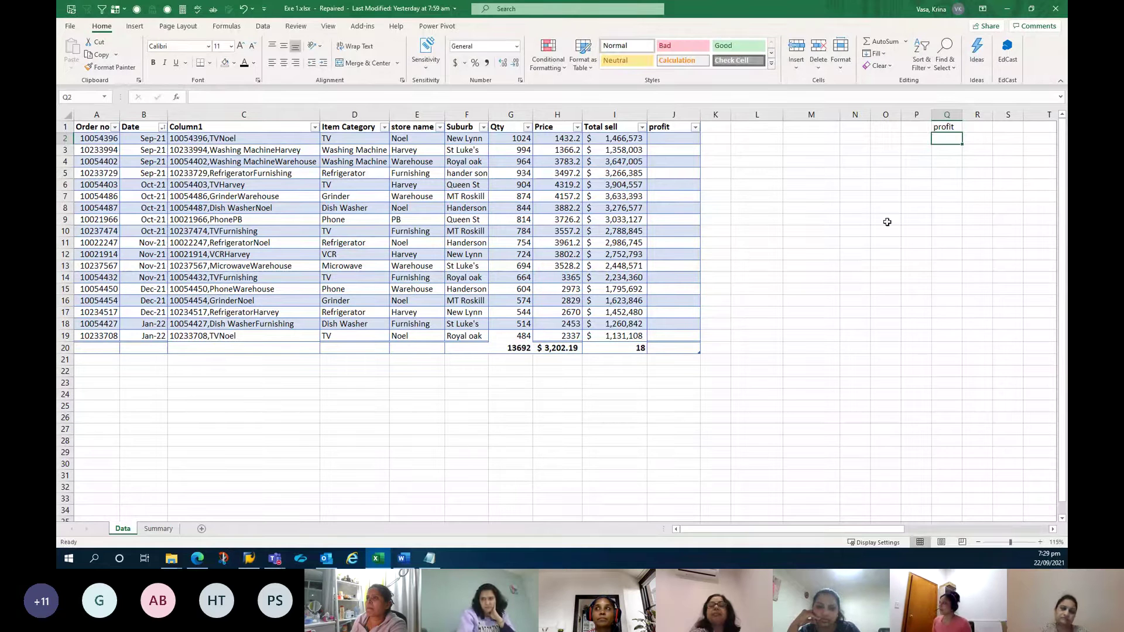
Fill column J with the formula =[@[Total sell]]*5 for every order row
left_click(665, 143)
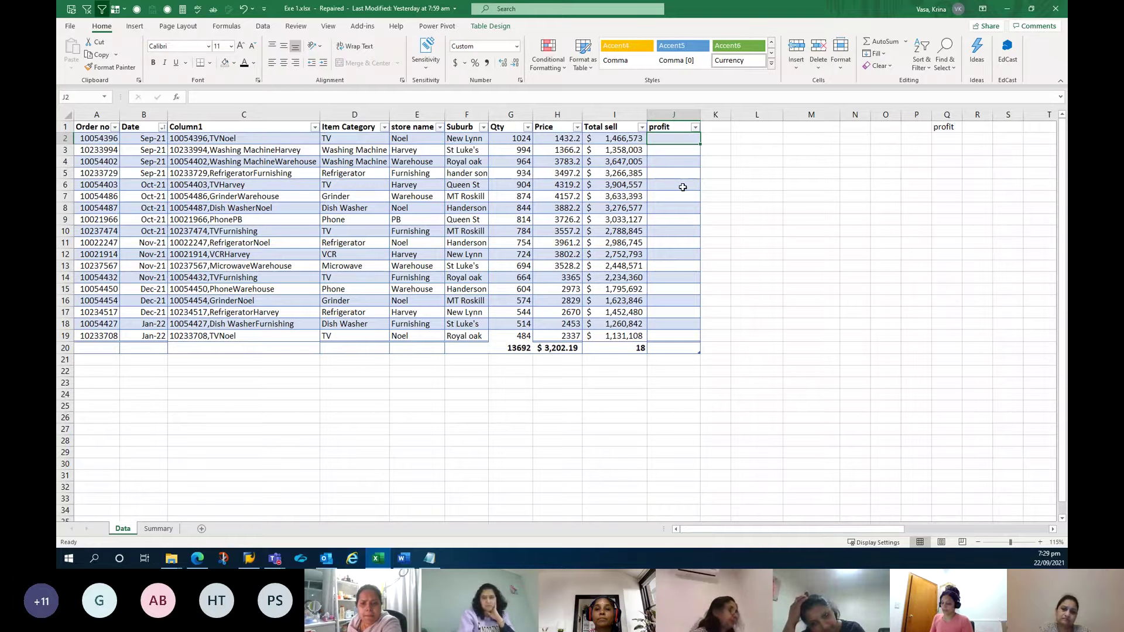
type("=")
key("Left")
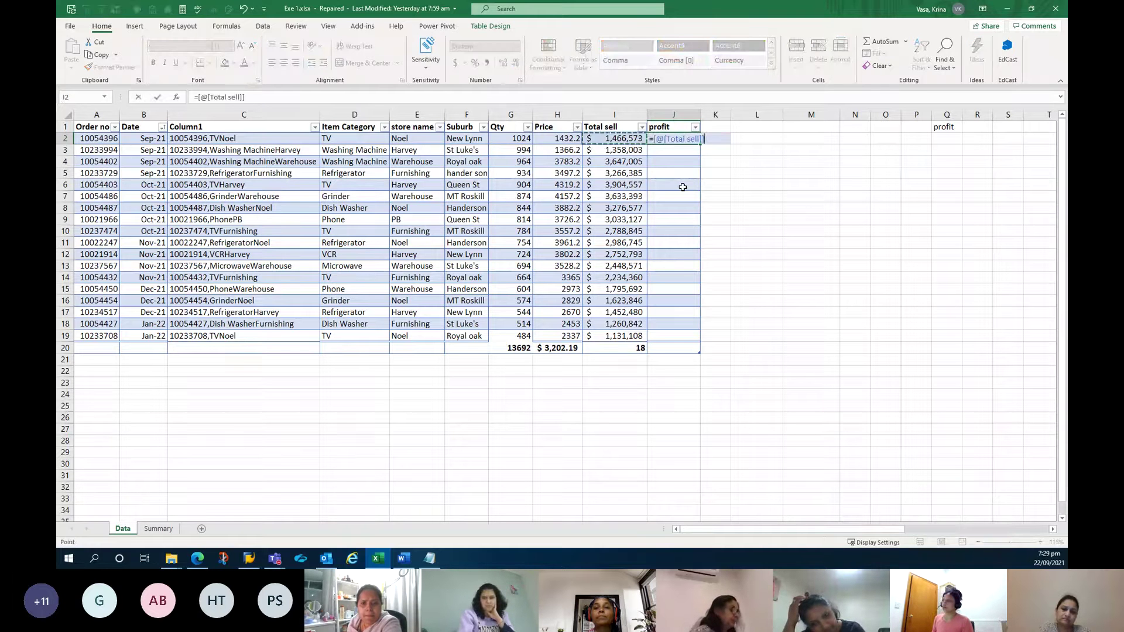
type("*")
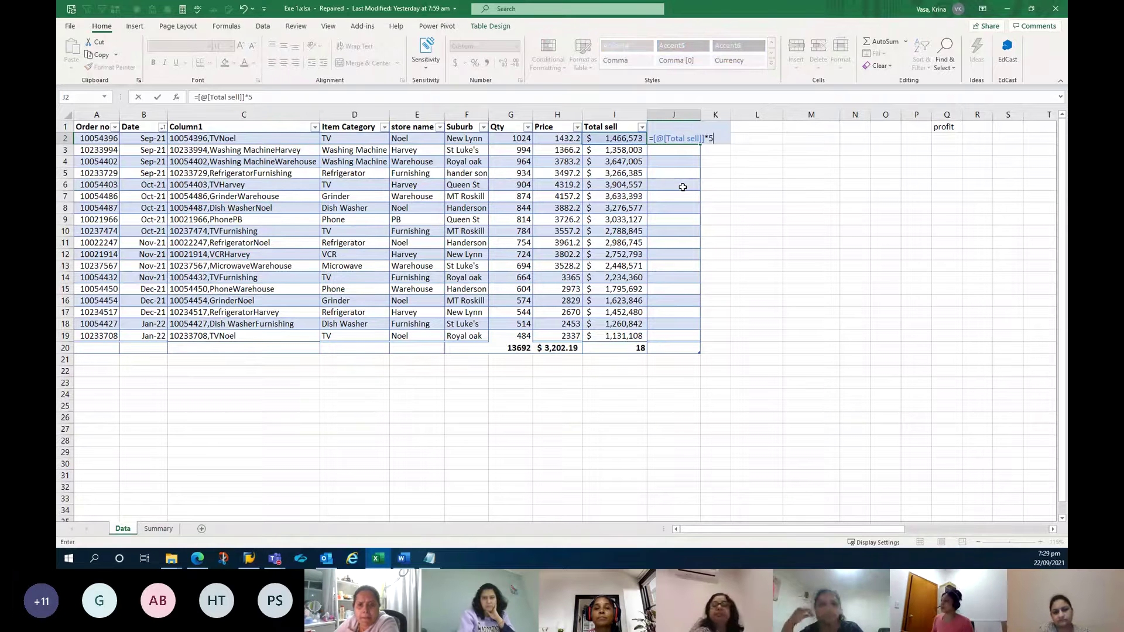
type("5")
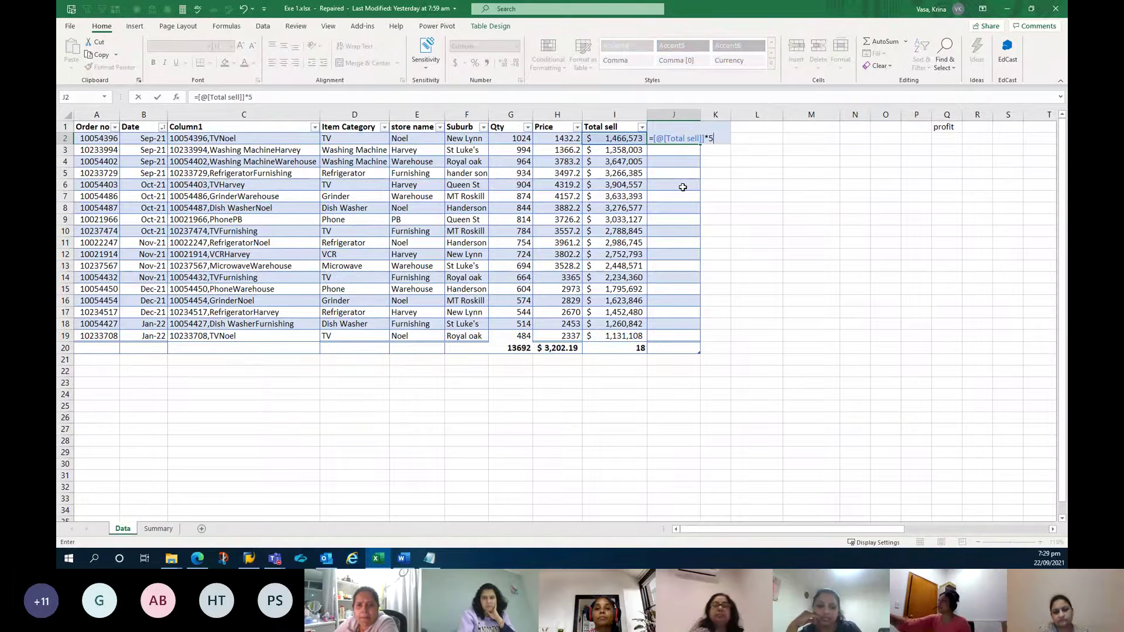
key("Return")
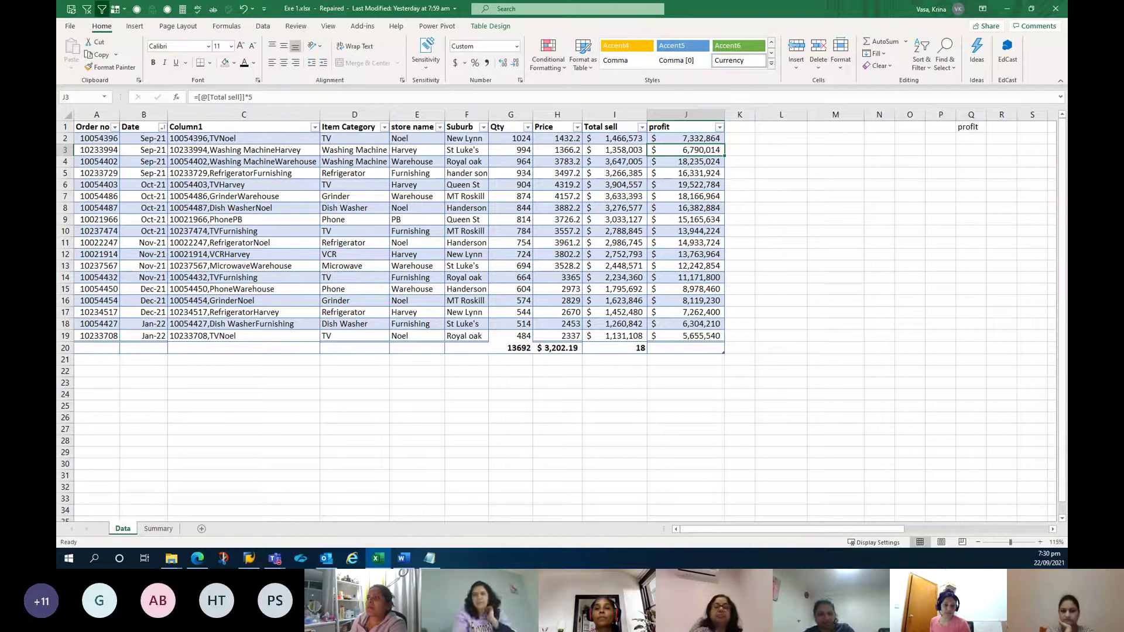
left_click(741, 137)
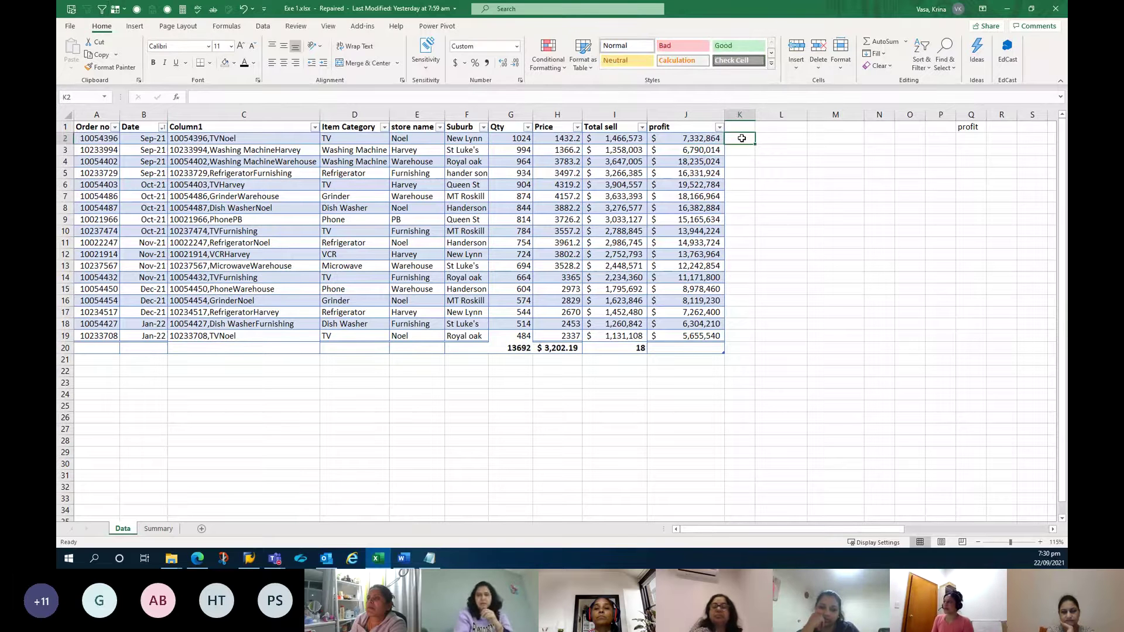
Extend the table with a new column K by committing an entry in K2, then clear it
type("fdslkjflkdsj")
key("Escape")
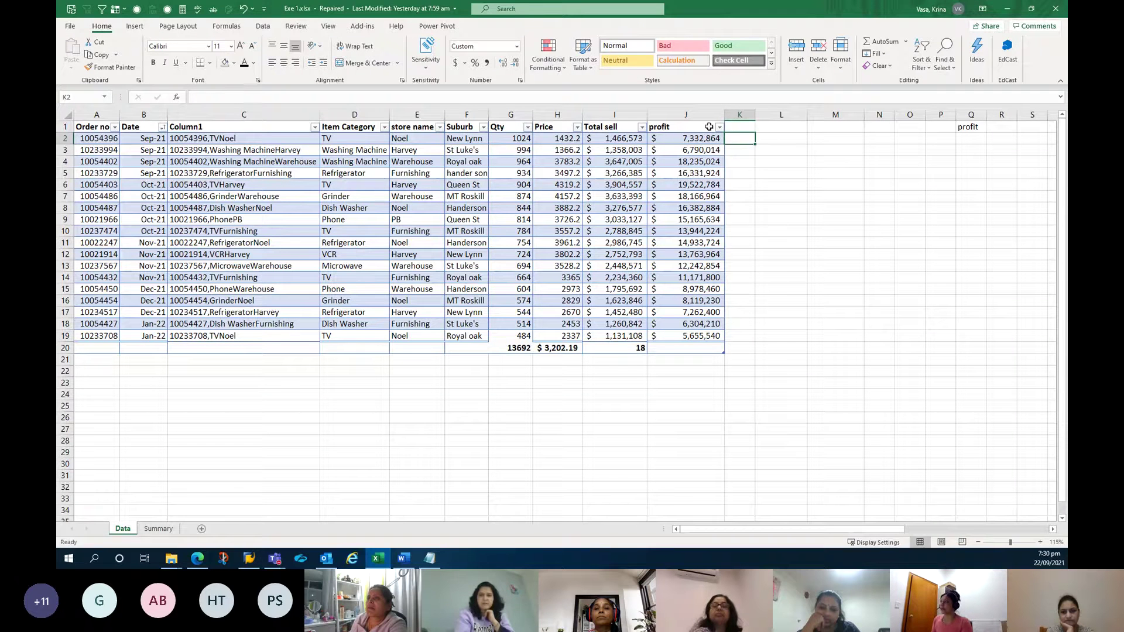
type("fdg,mnfdkghjdkf")
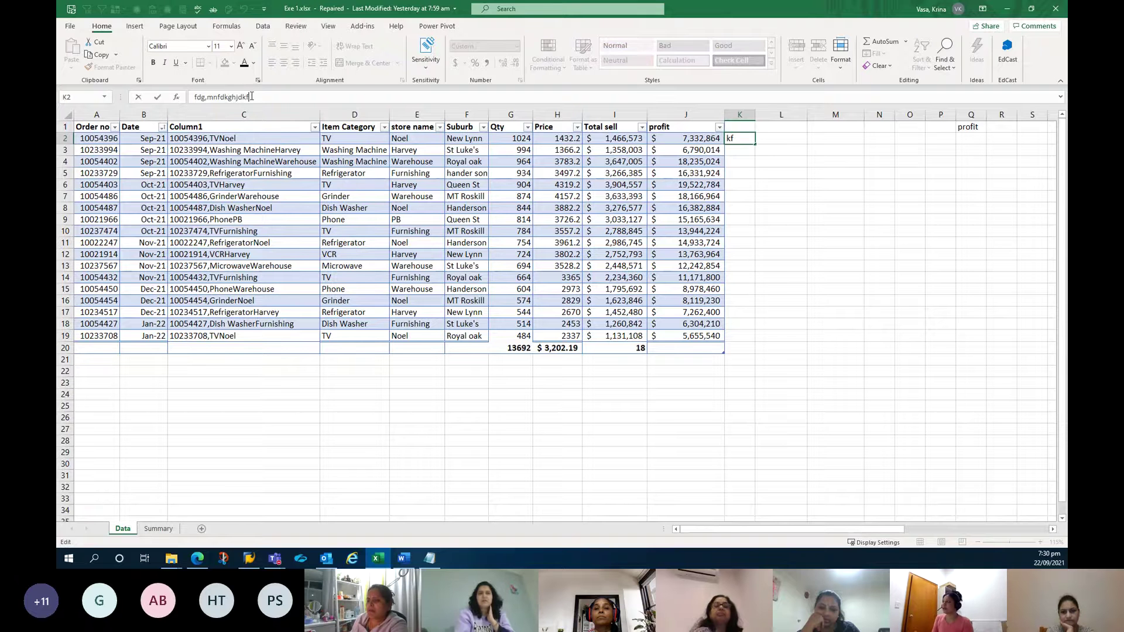
key("Return")
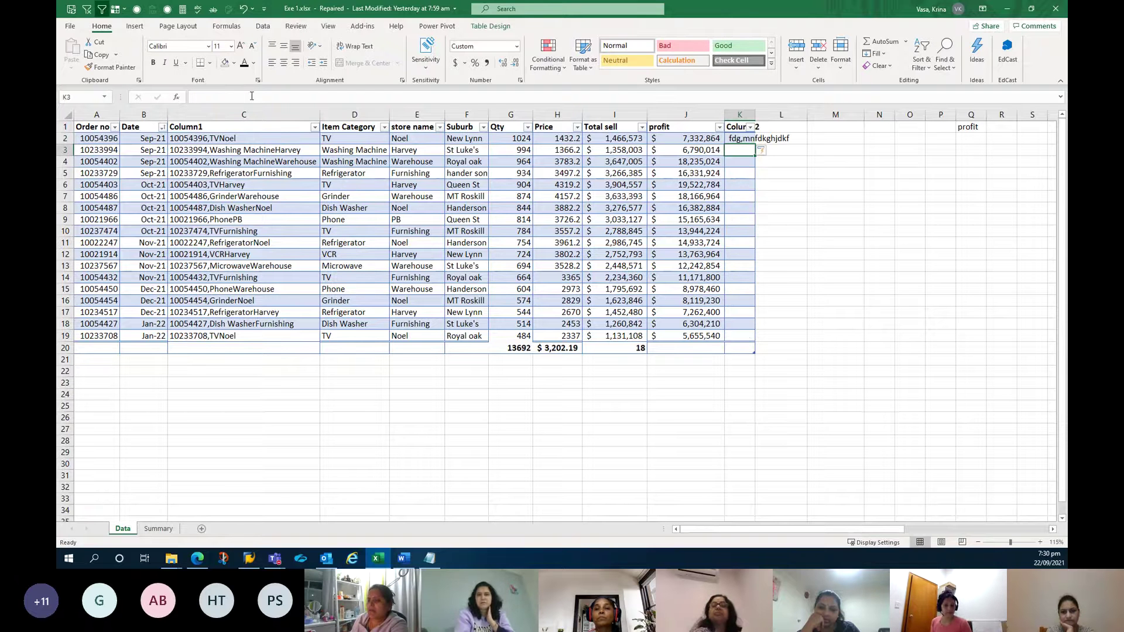
key("Up")
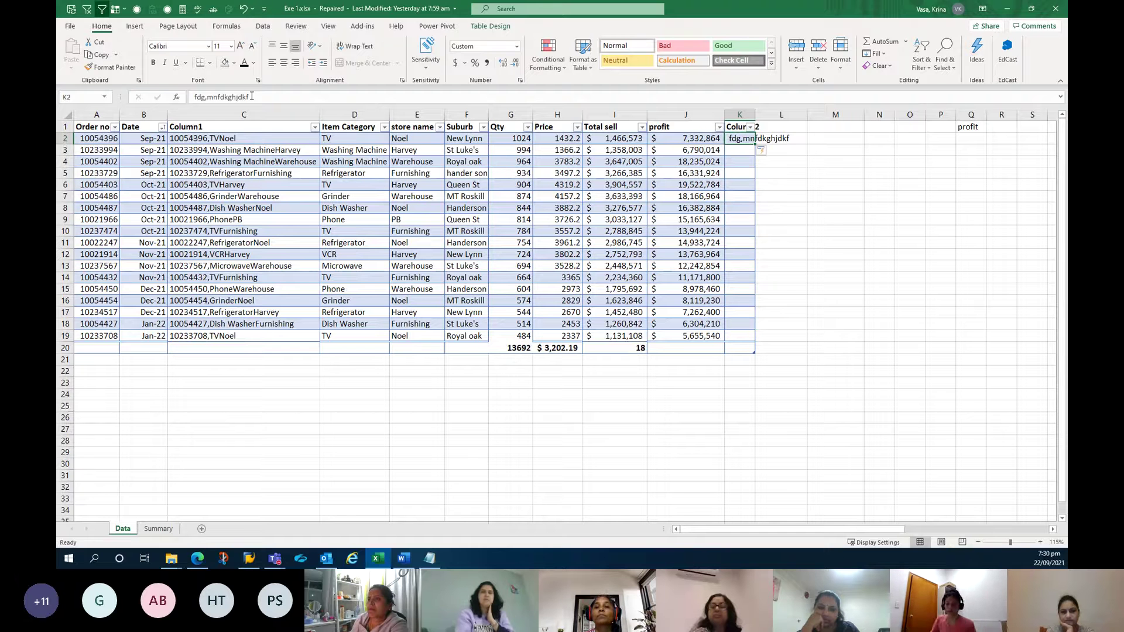
key("Delete")
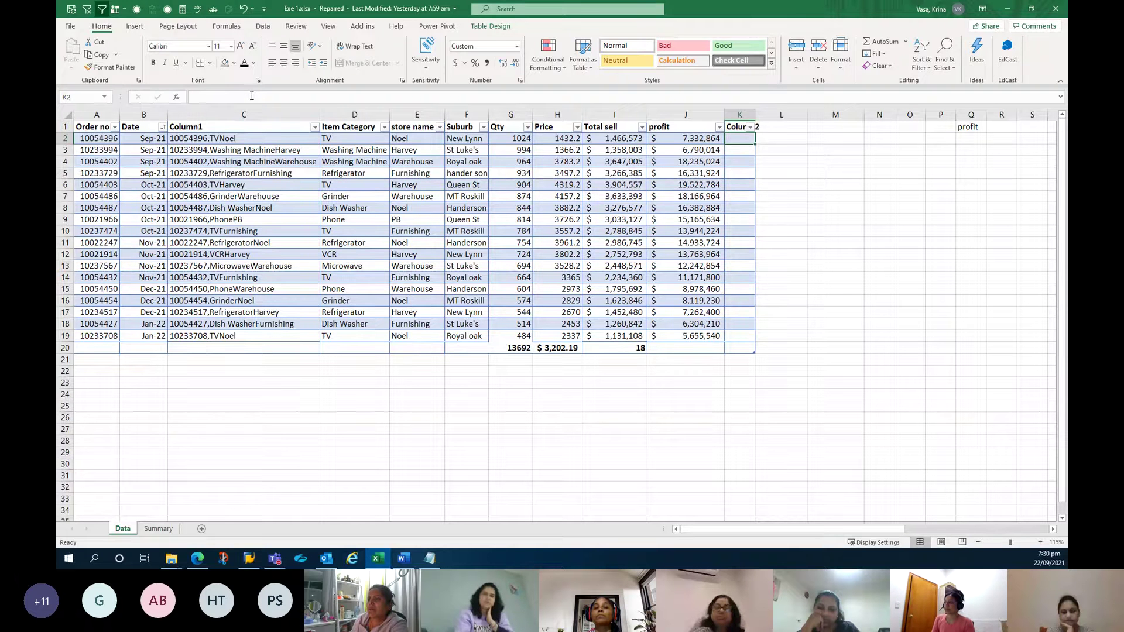
type("=")
key("Left")
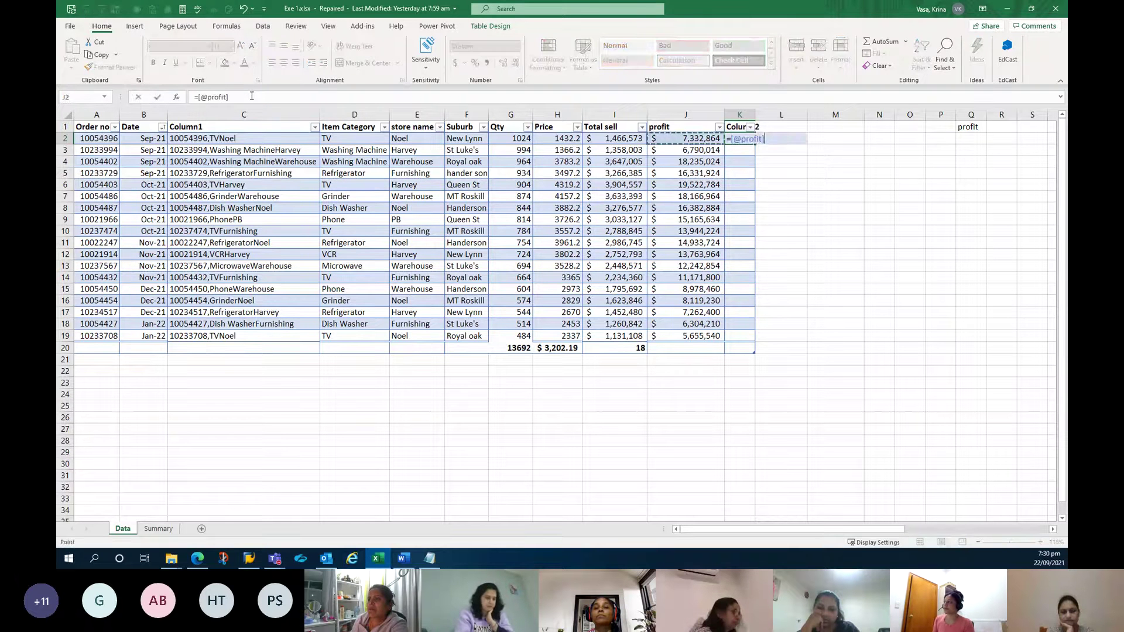
key("Return")
key("ctrl+z")
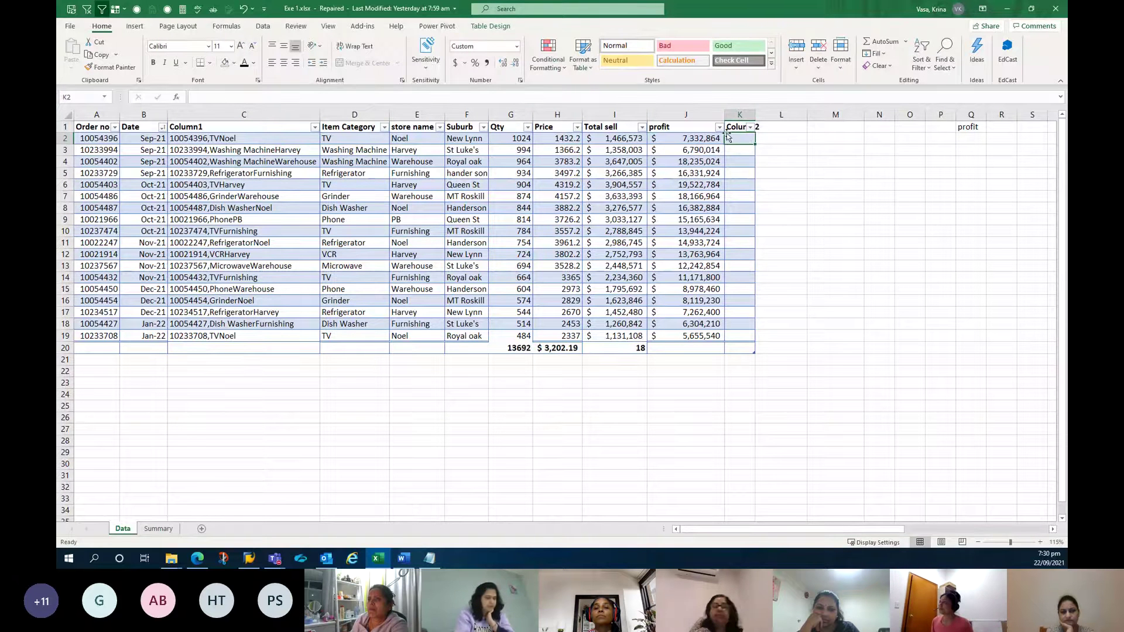
left_click(741, 126)
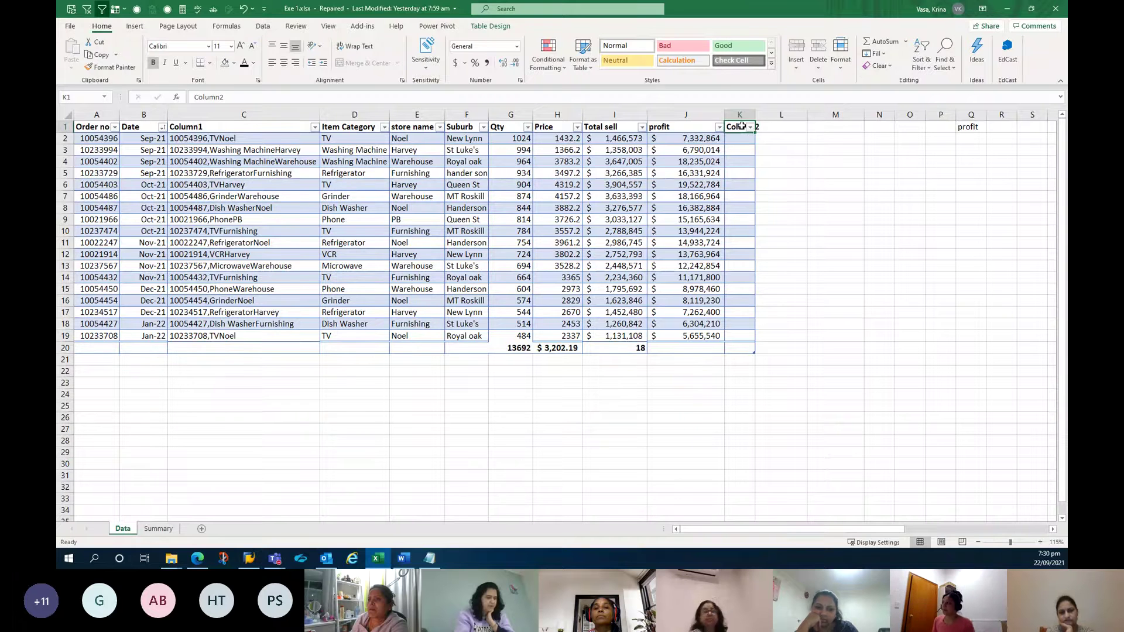
left_click_drag(702, 138, 717, 336)
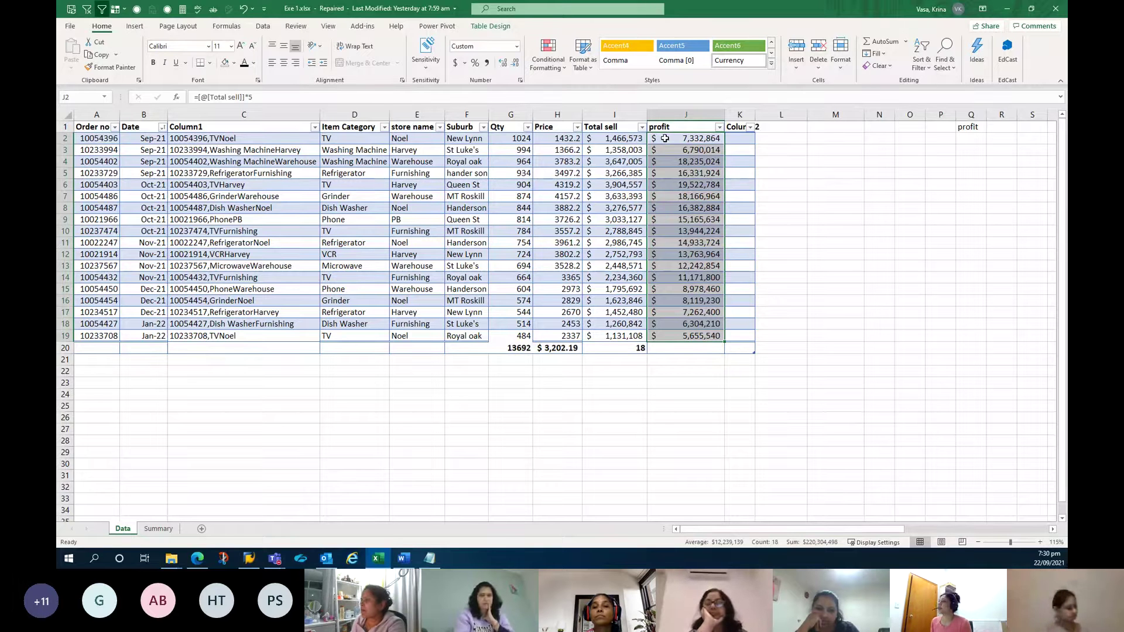
Change the profit formula multiplier to 0.05, then switch from Excel to the Teams window
left_click(665, 138)
left_click(249, 97)
type("0.")
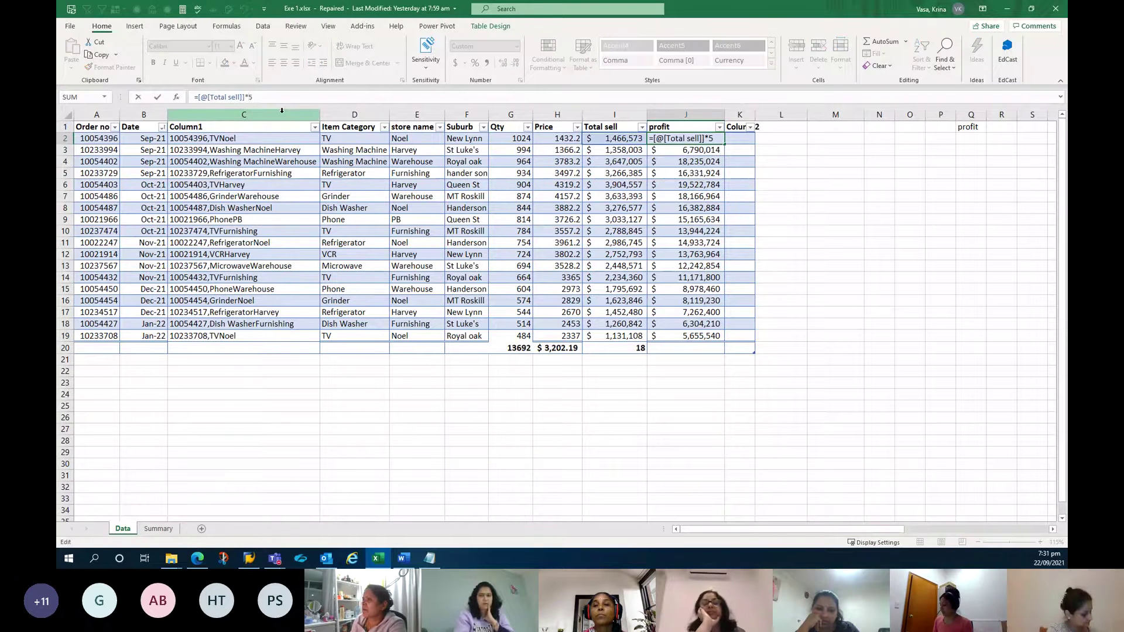
key("Return")
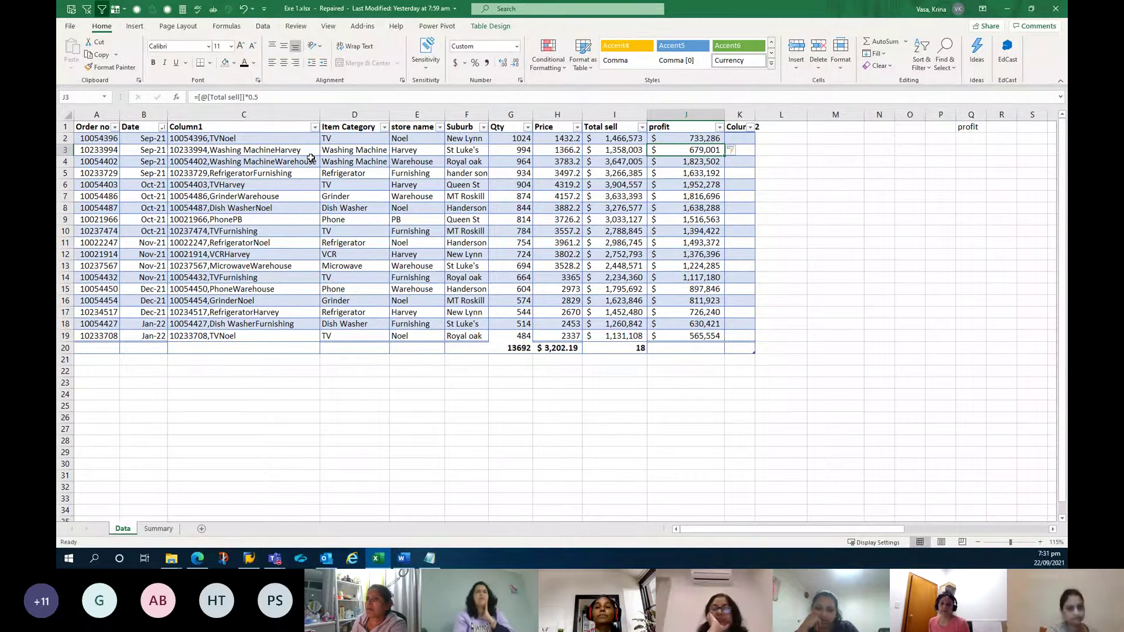
left_click(252, 97)
type("0")
key("Return")
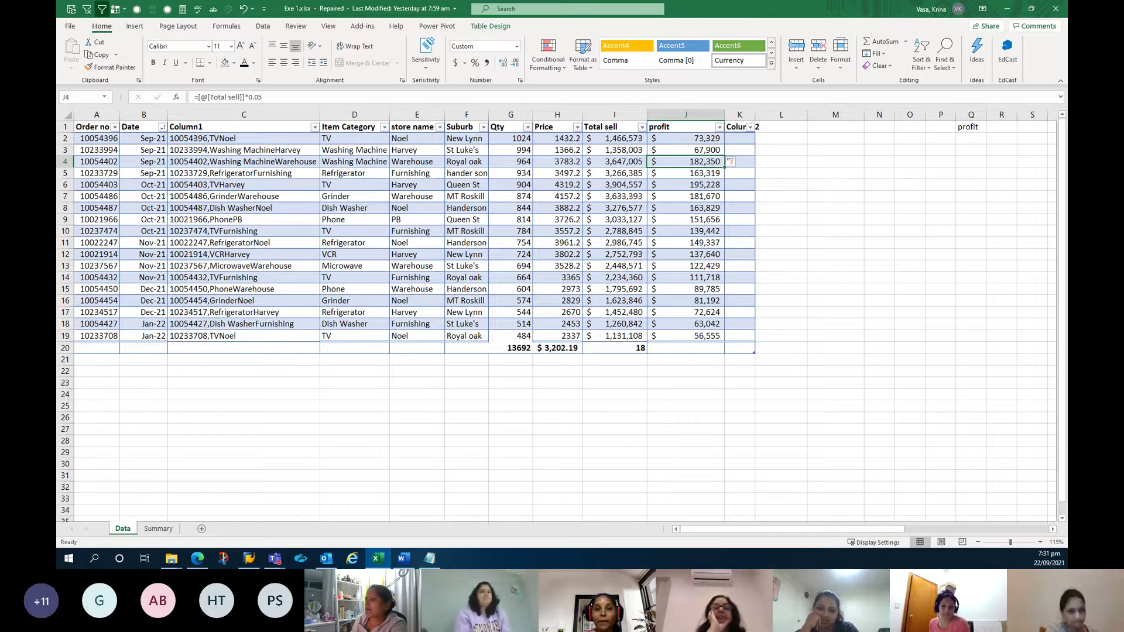
key("alt+Tab")
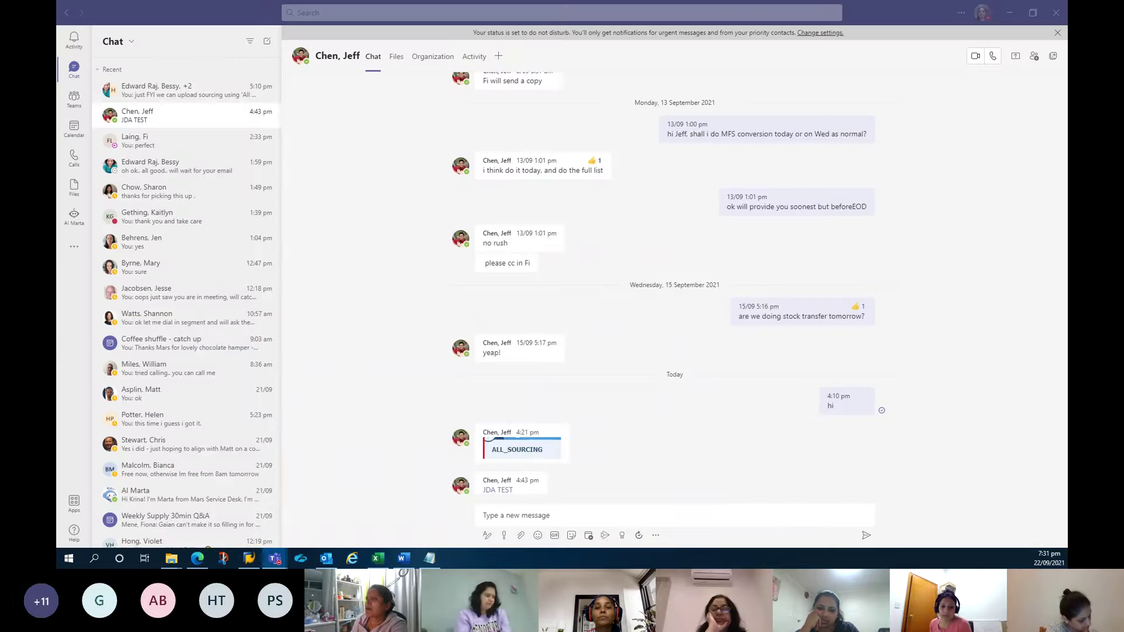
Cycle apps with Alt+Tab, minimise Teams, and restore the Excel workbook from the taskbar
key("alt+Tab")
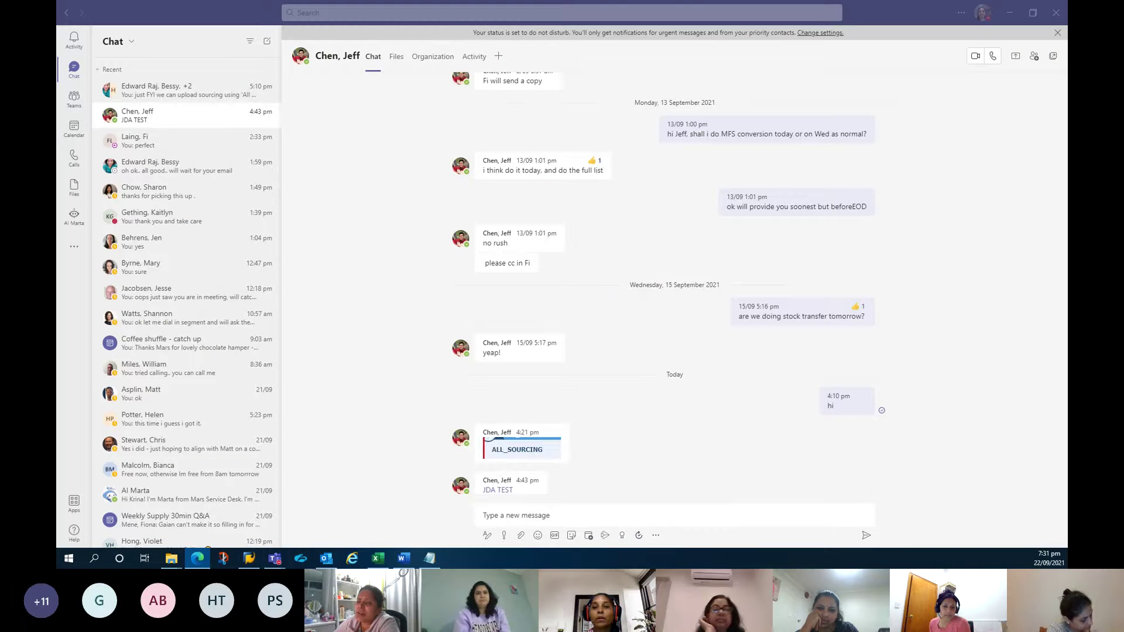
key("alt+Tab")
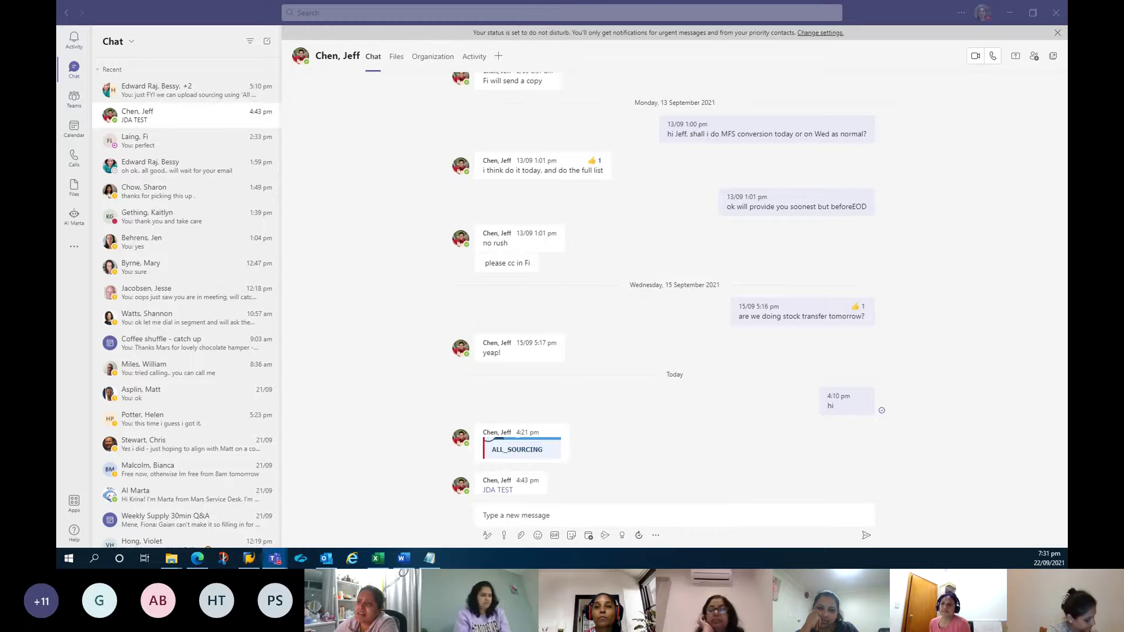
left_click(1010, 13)
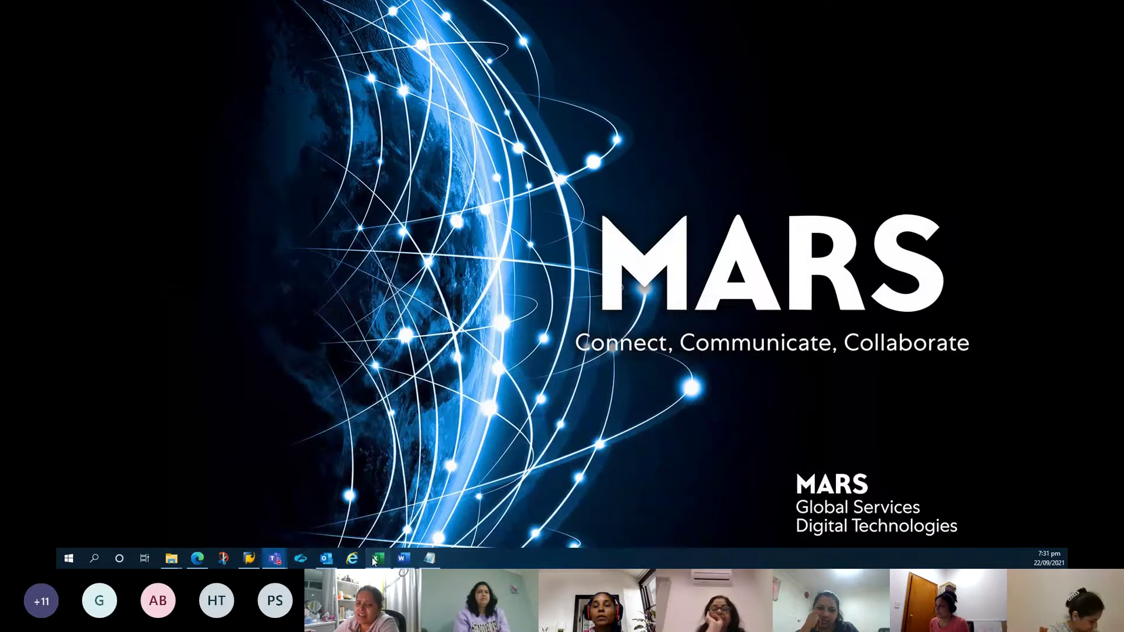
left_click(378, 558)
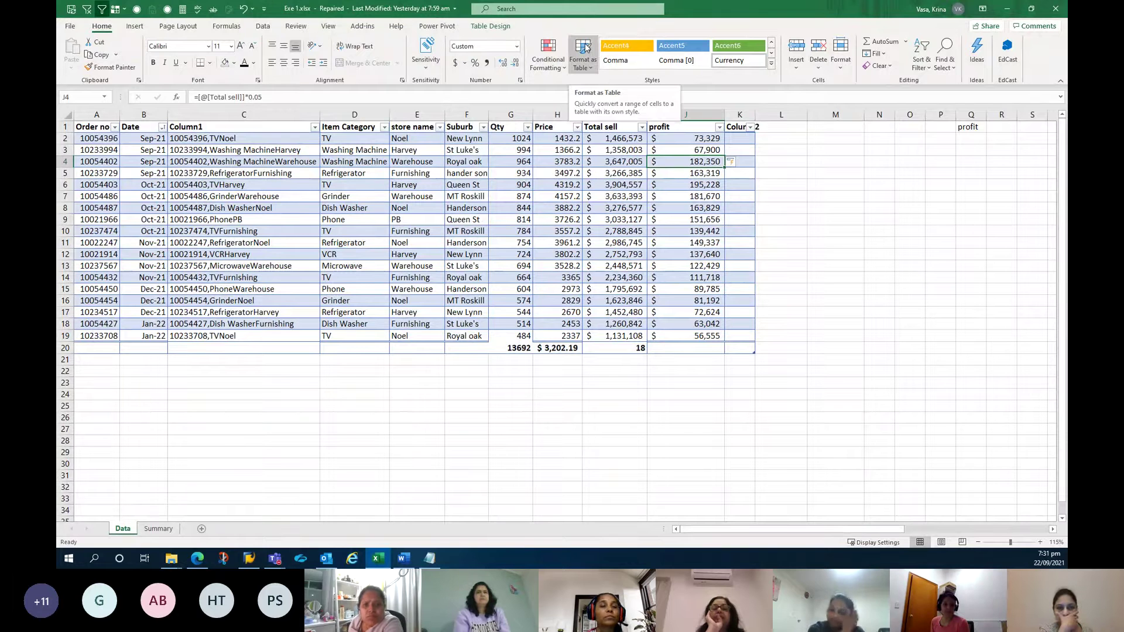
Select Table2 from header cell A1 through totals cell K20
left_click(345, 136)
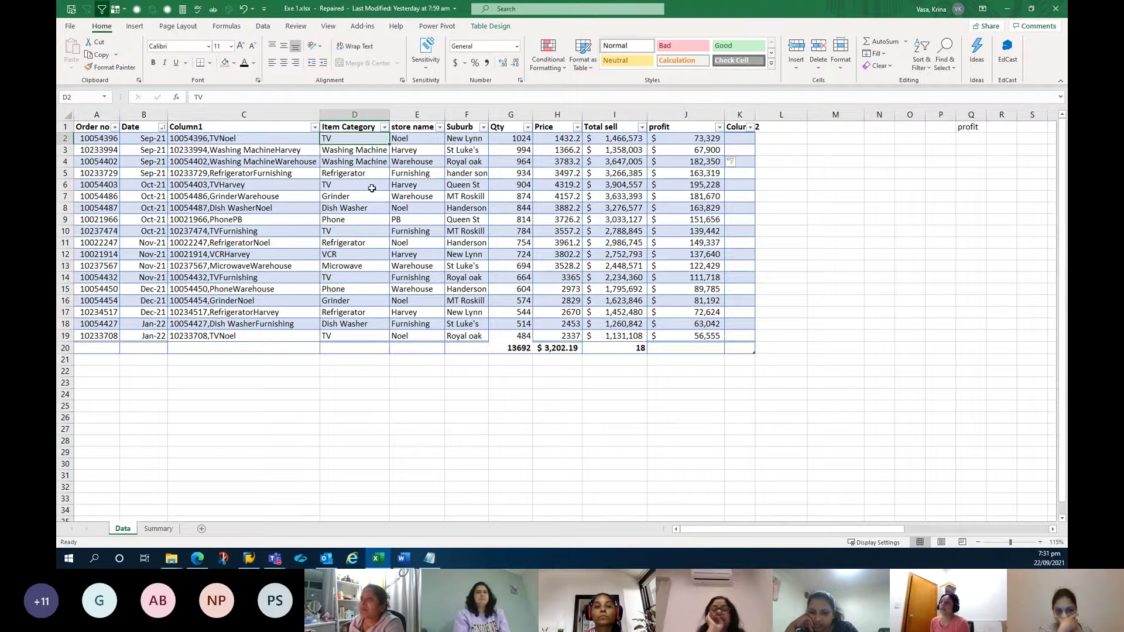
left_click(134, 26)
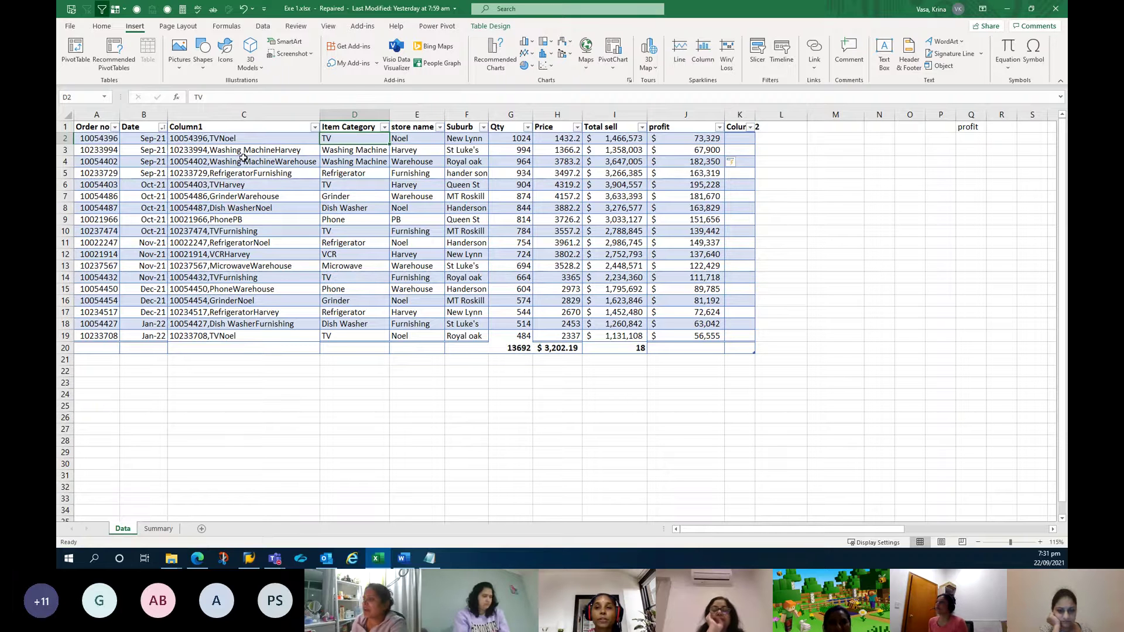
left_click(796, 197)
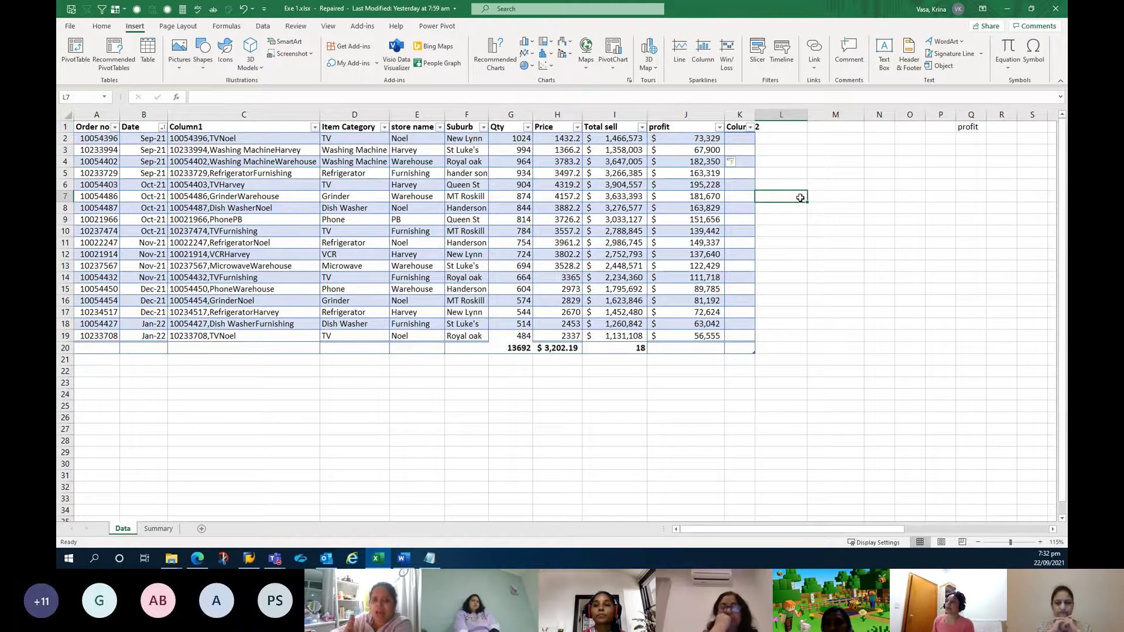
left_click(354, 277)
left_click_drag(94, 132, 731, 344)
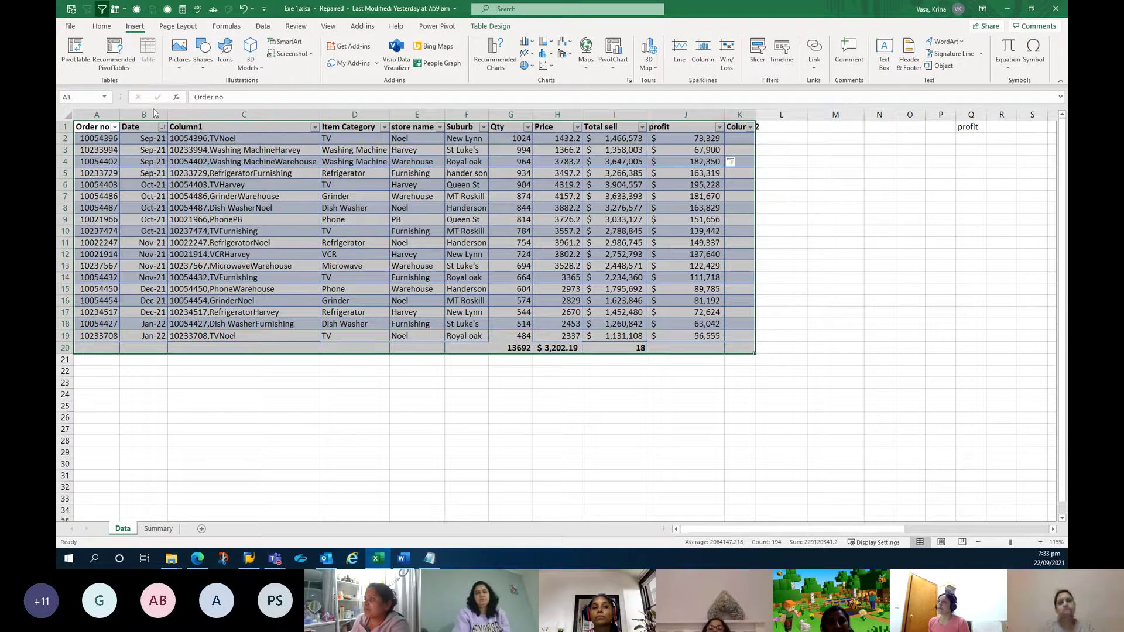
Apply the orange Medium style from the Home Format as Table gallery
left_click(101, 27)
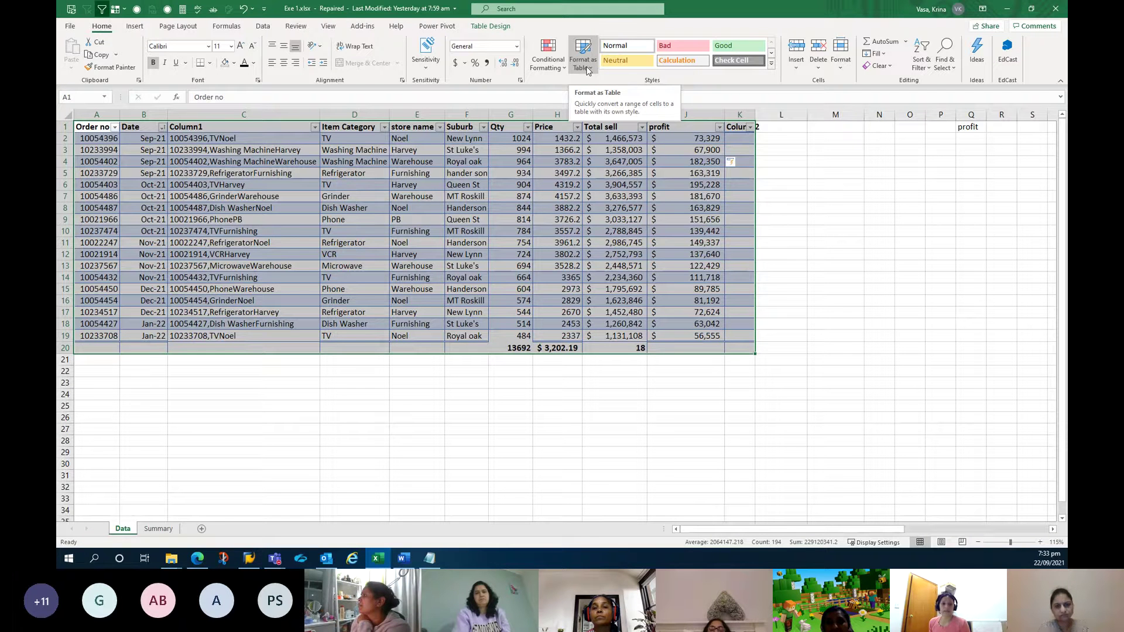
left_click(588, 70)
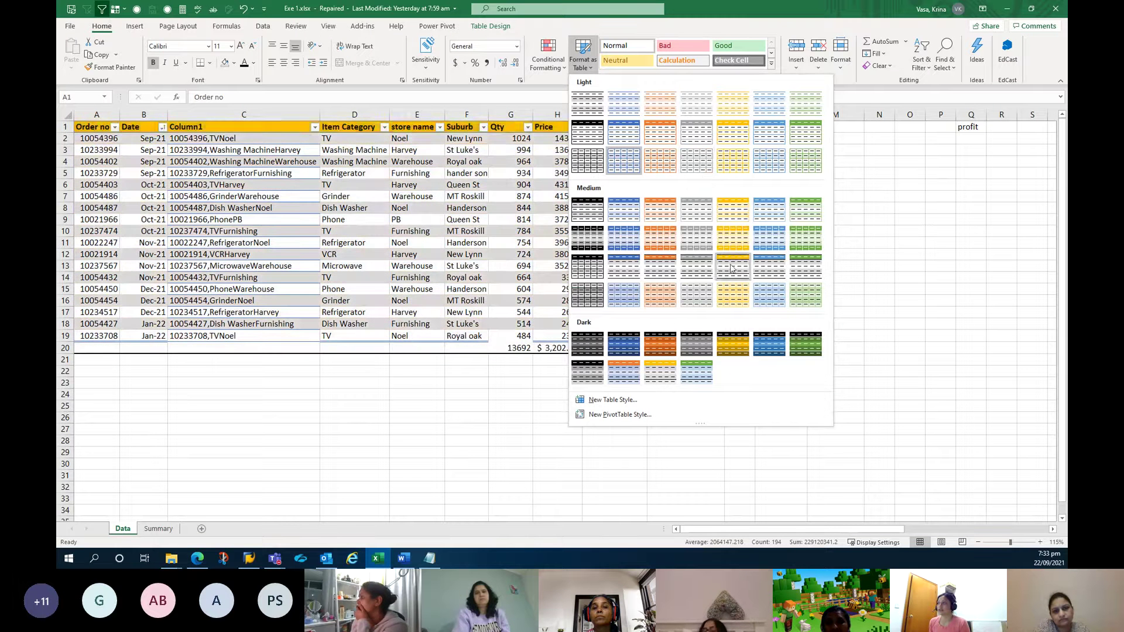
left_click(654, 212)
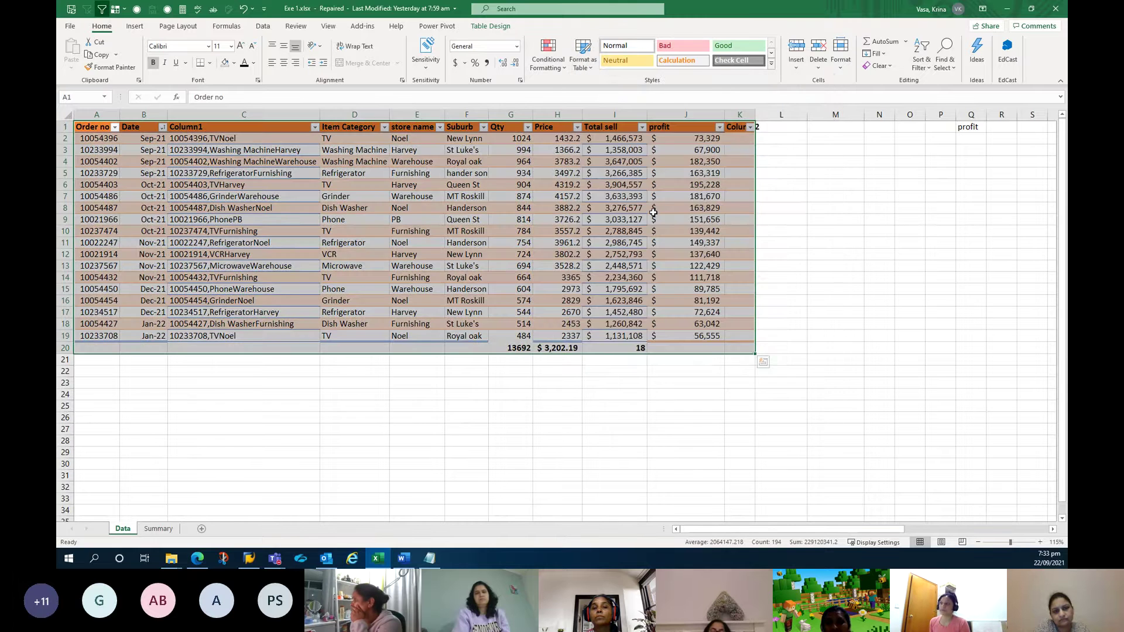
left_click(653, 212)
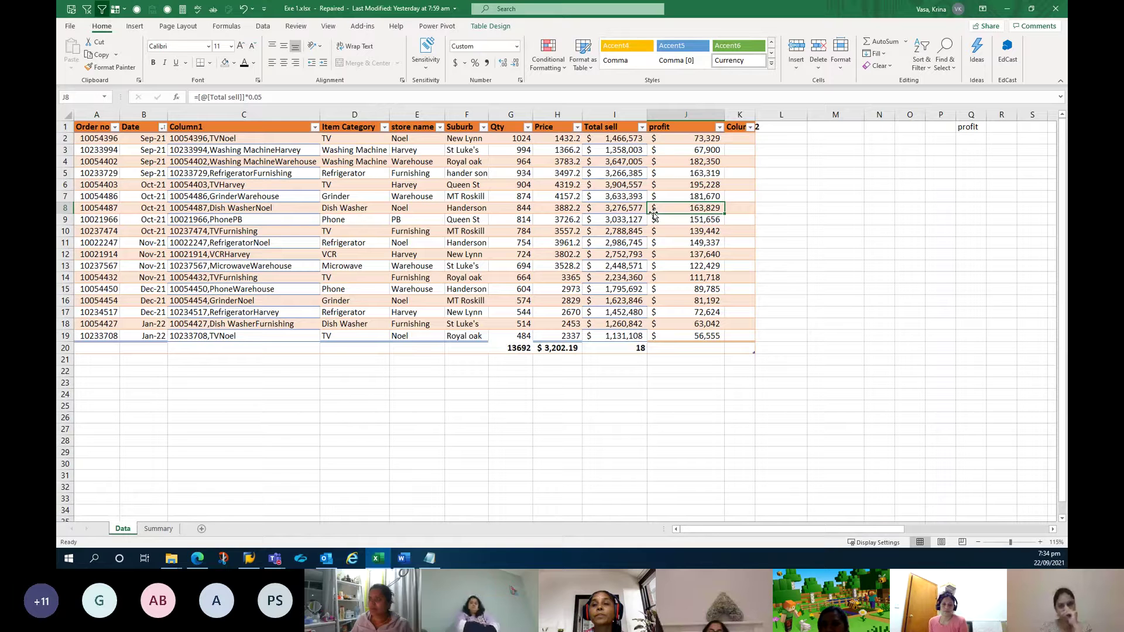
left_click(67, 127)
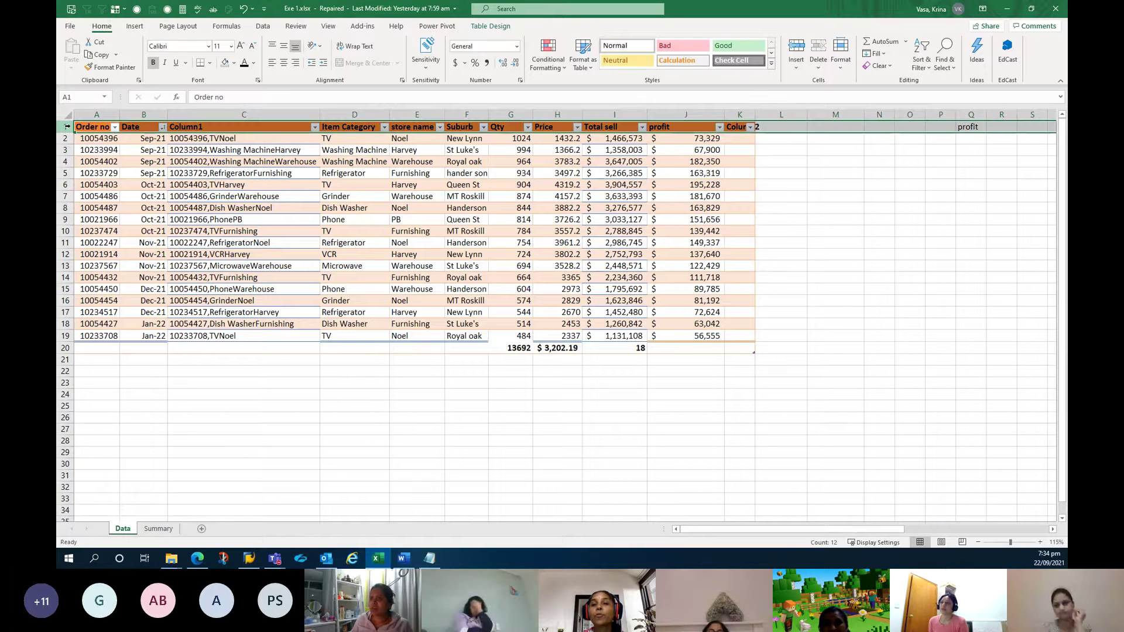
left_click(86, 127)
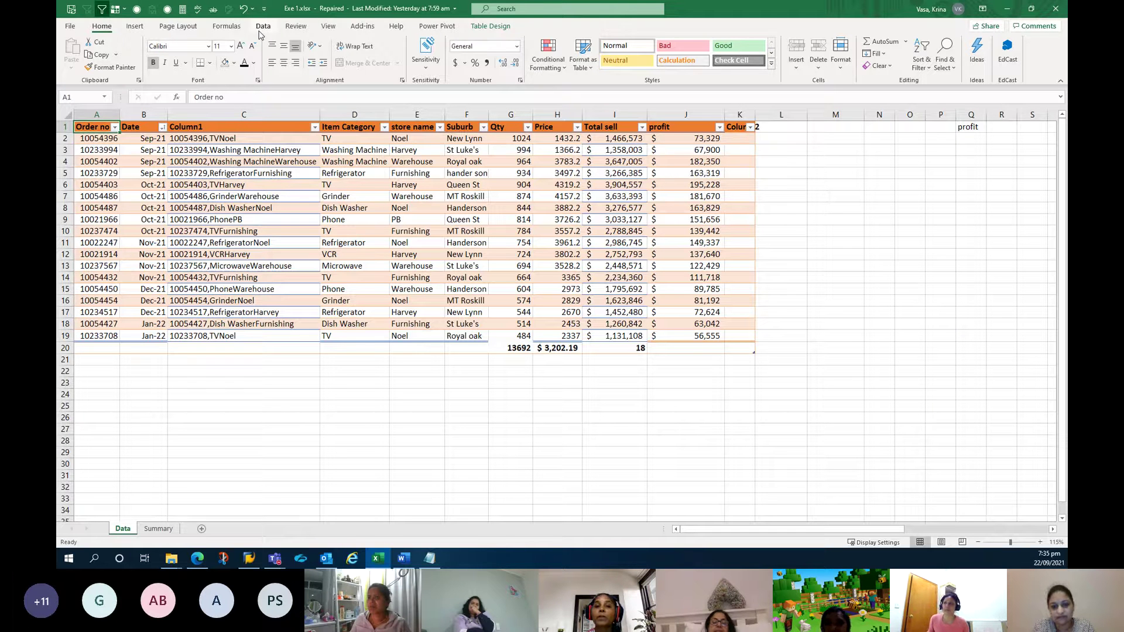
Apply Short Date format to the dates in B2:B19 and widen column B
left_click(143, 162)
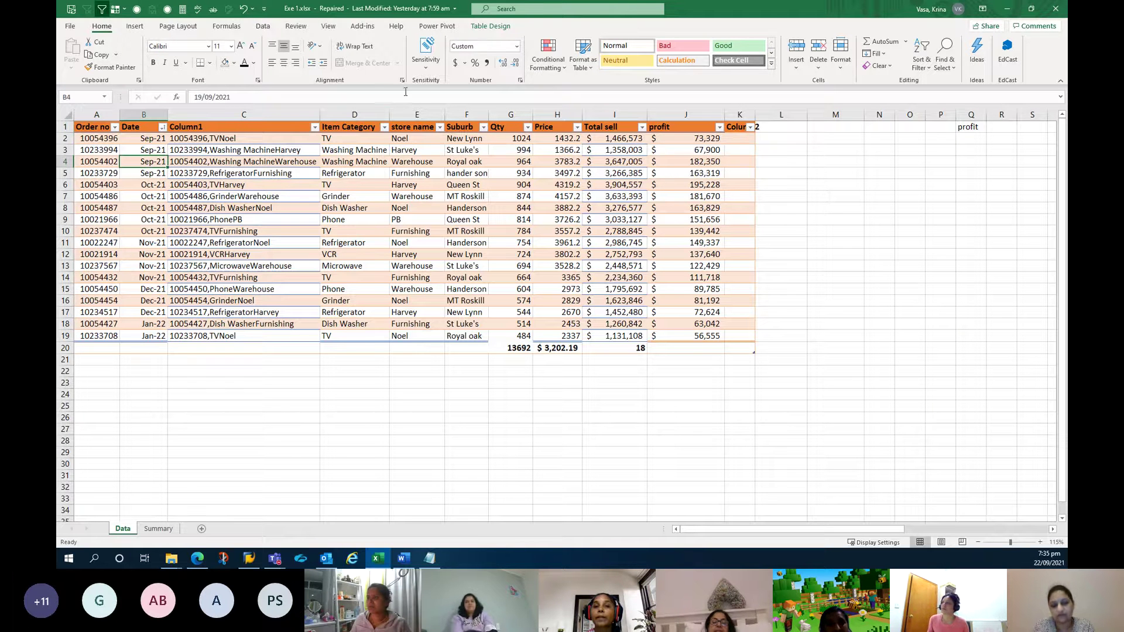
left_click(516, 52)
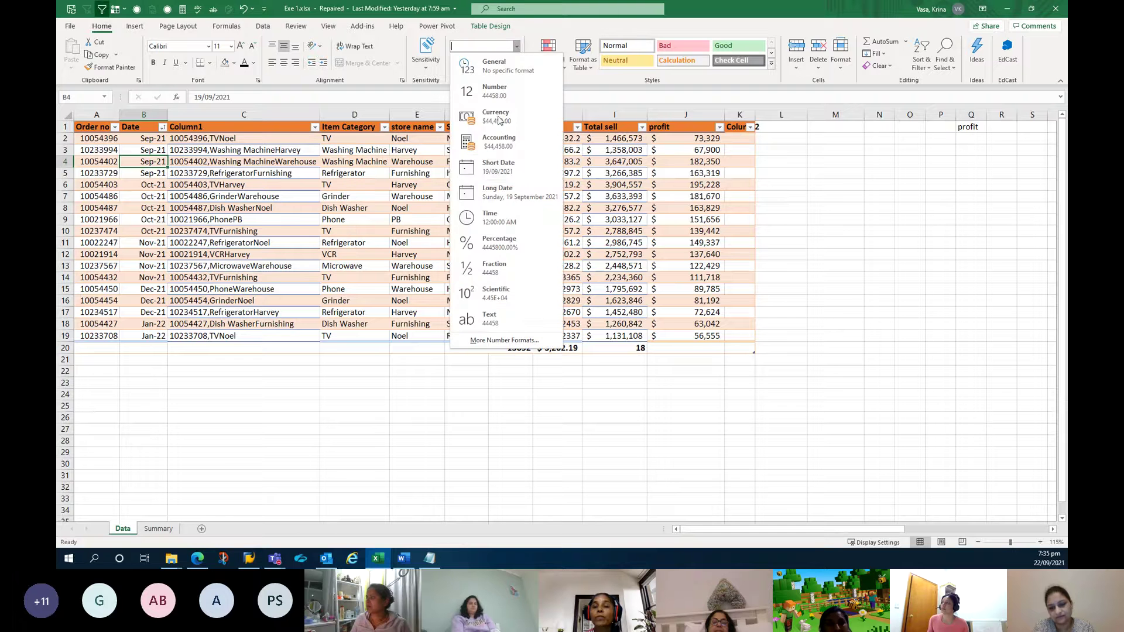
left_click(507, 170)
left_click(310, 233)
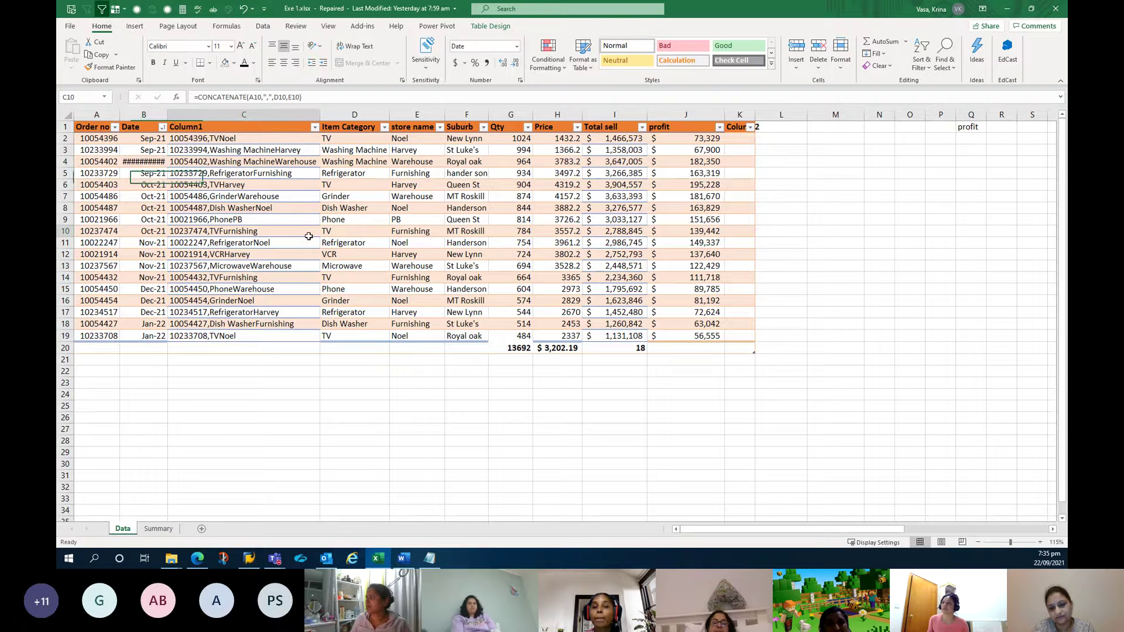
double_click(168, 116)
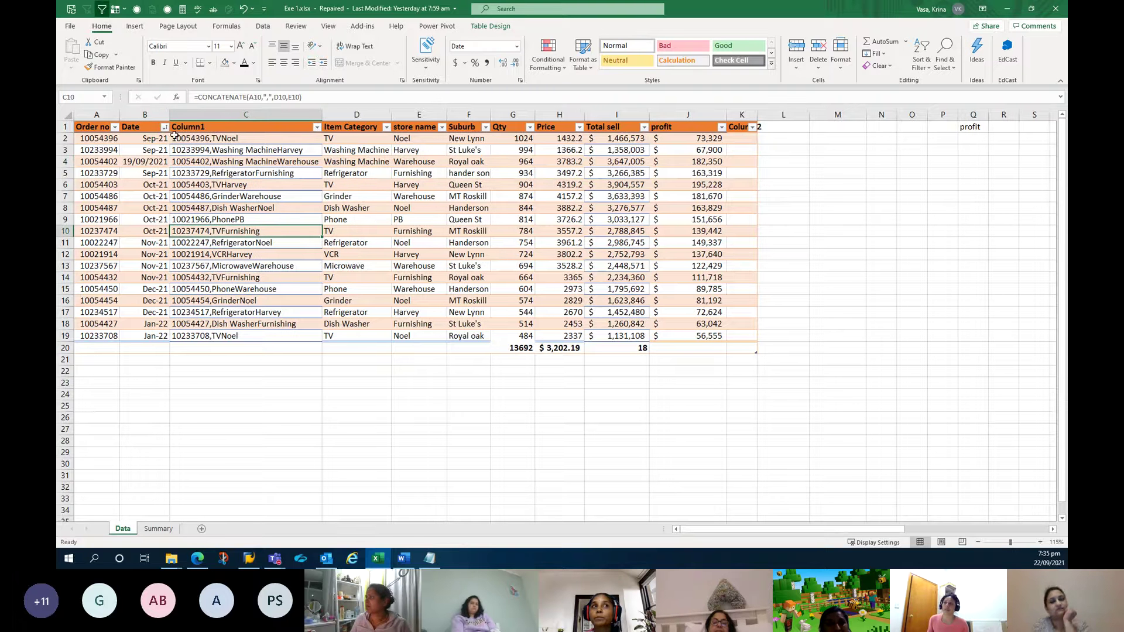
key("ctrl+z")
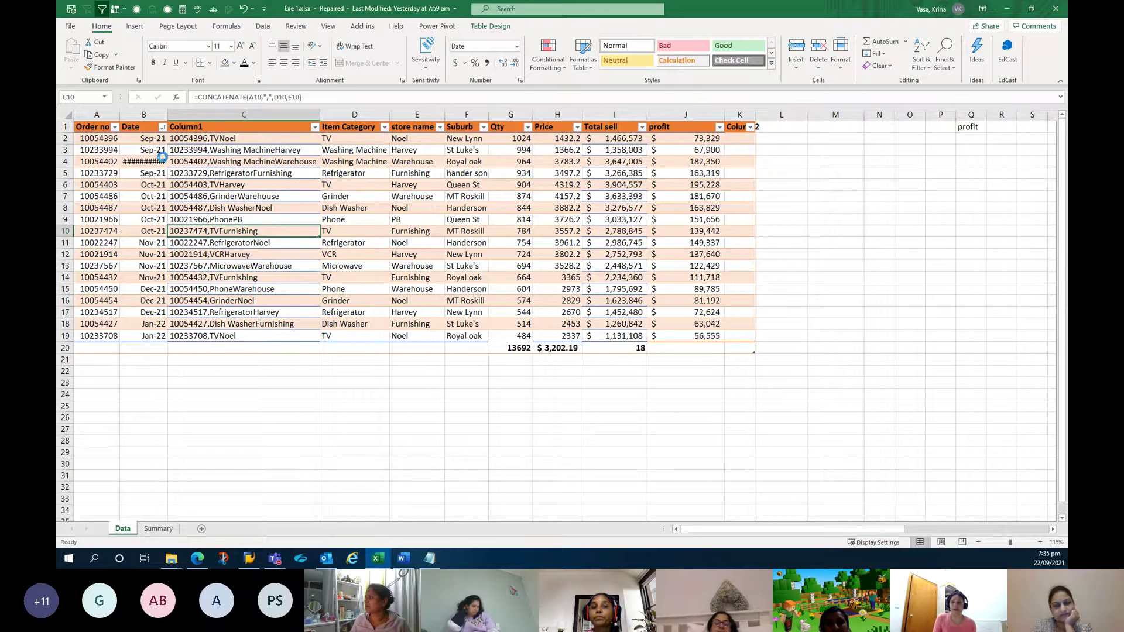
left_click(162, 157)
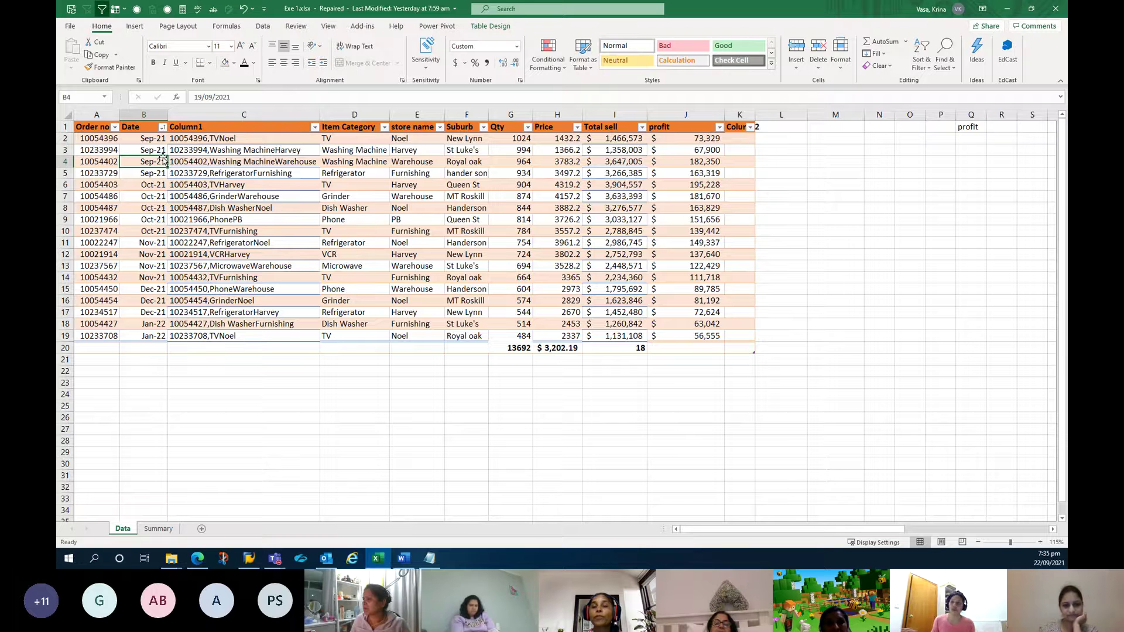
left_click_drag(150, 139, 151, 336)
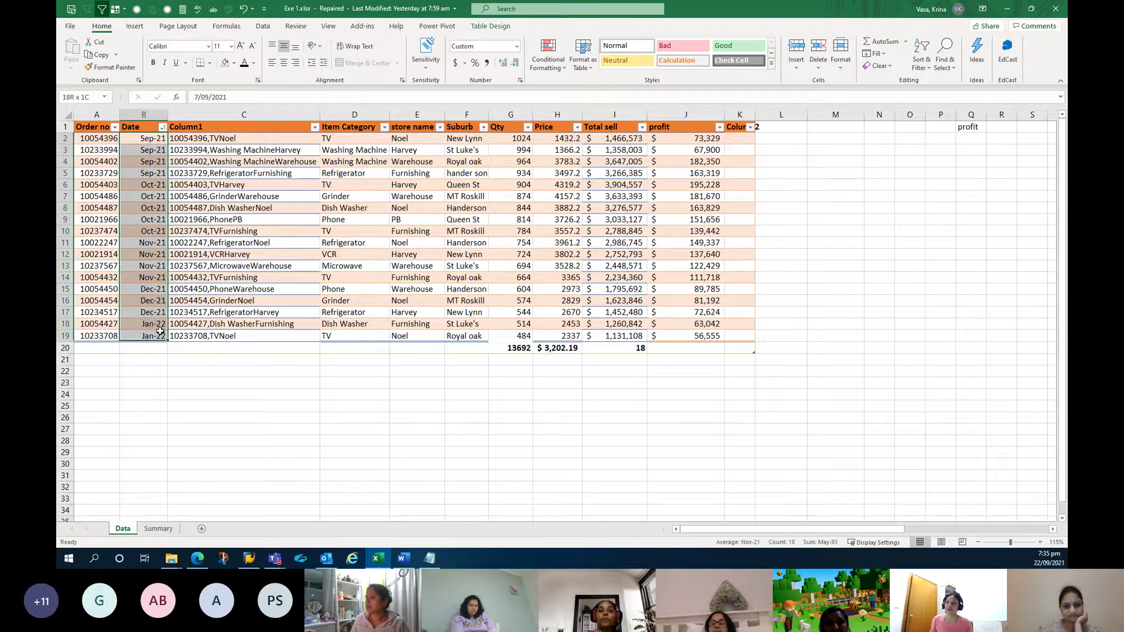
left_click(517, 45)
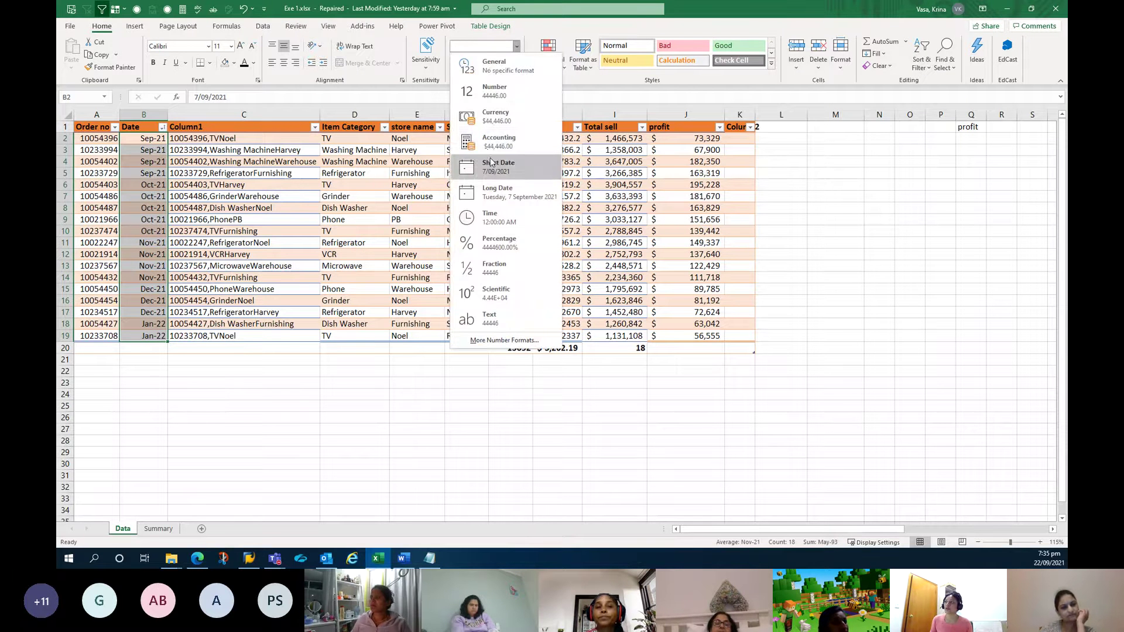
left_click(492, 161)
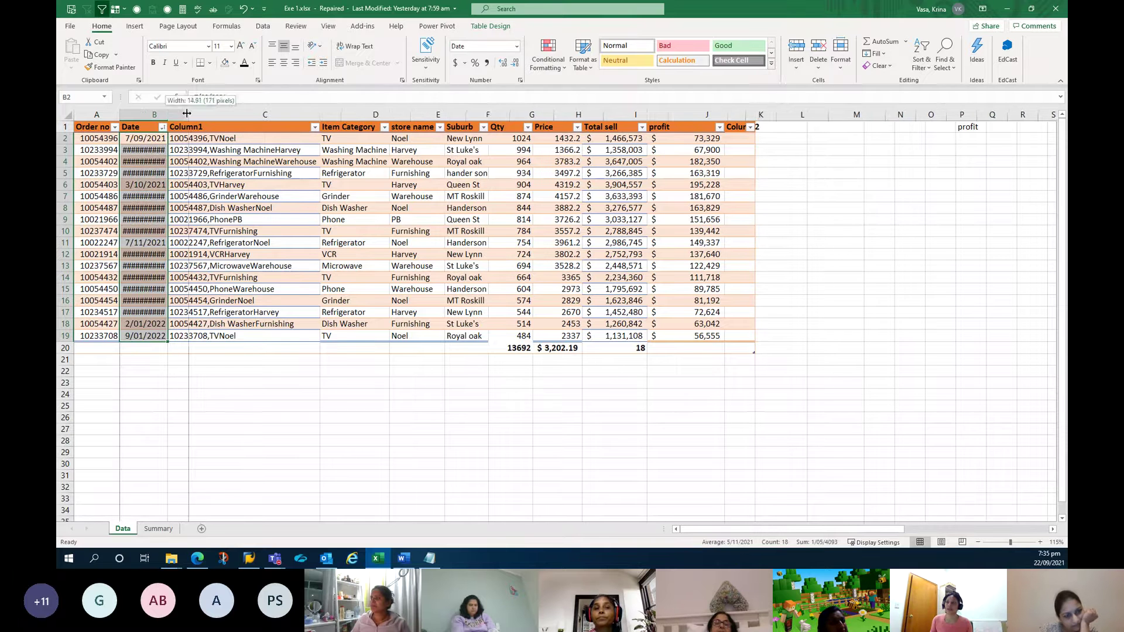
left_click_drag(167, 113, 188, 113)
Give B5 the Long Date format, Sunday, 26 September 2021, and autofit column B
left_click(196, 349)
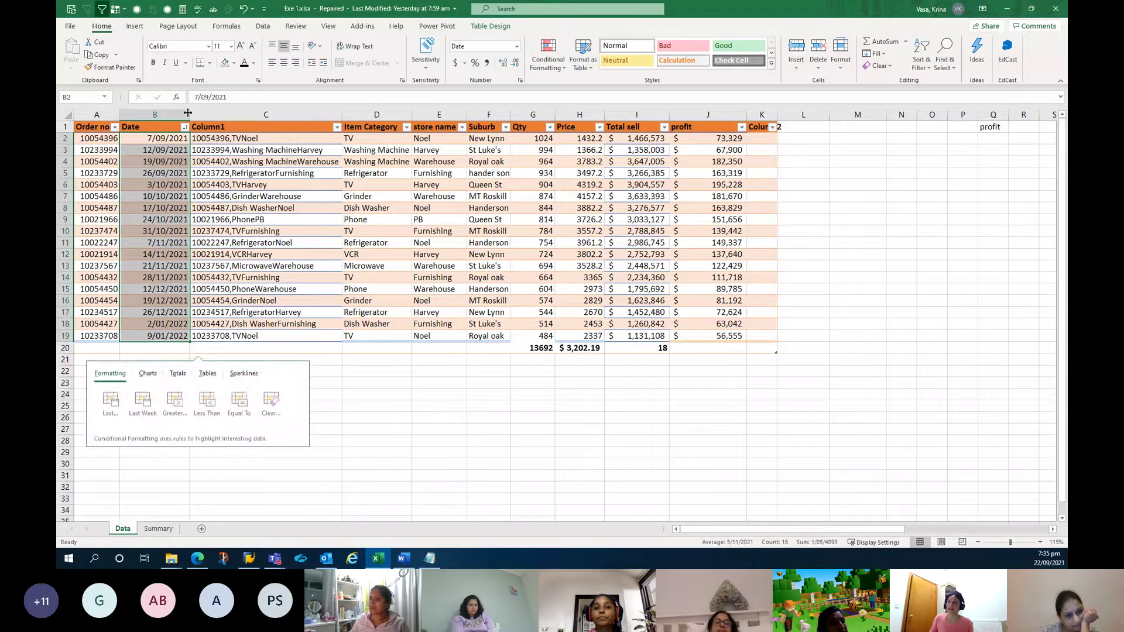
left_click(156, 173)
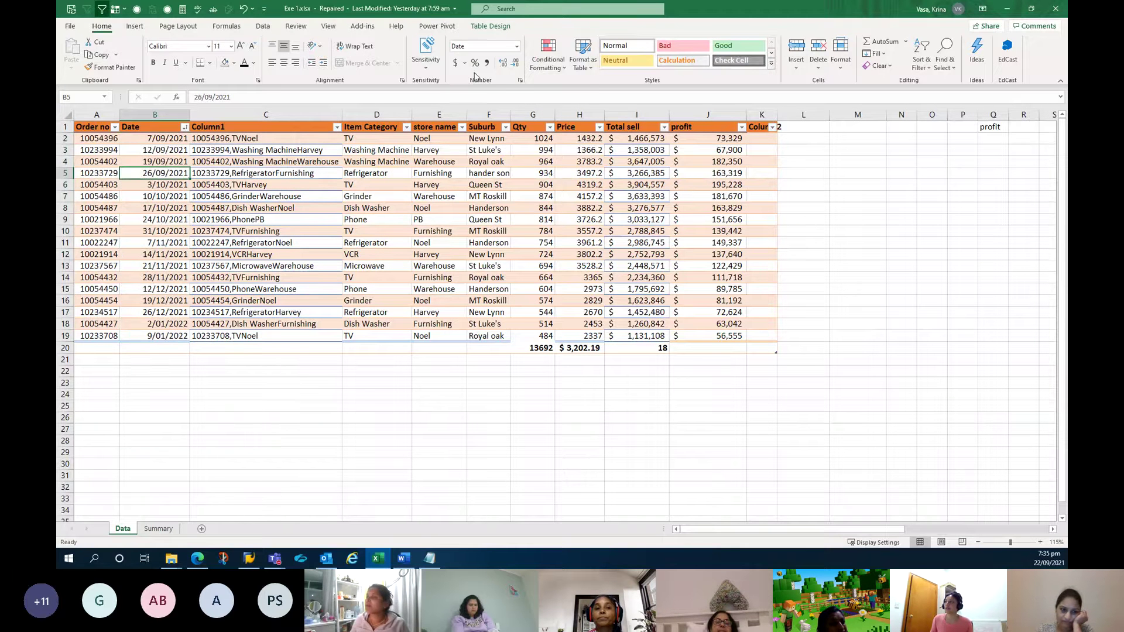
left_click(516, 47)
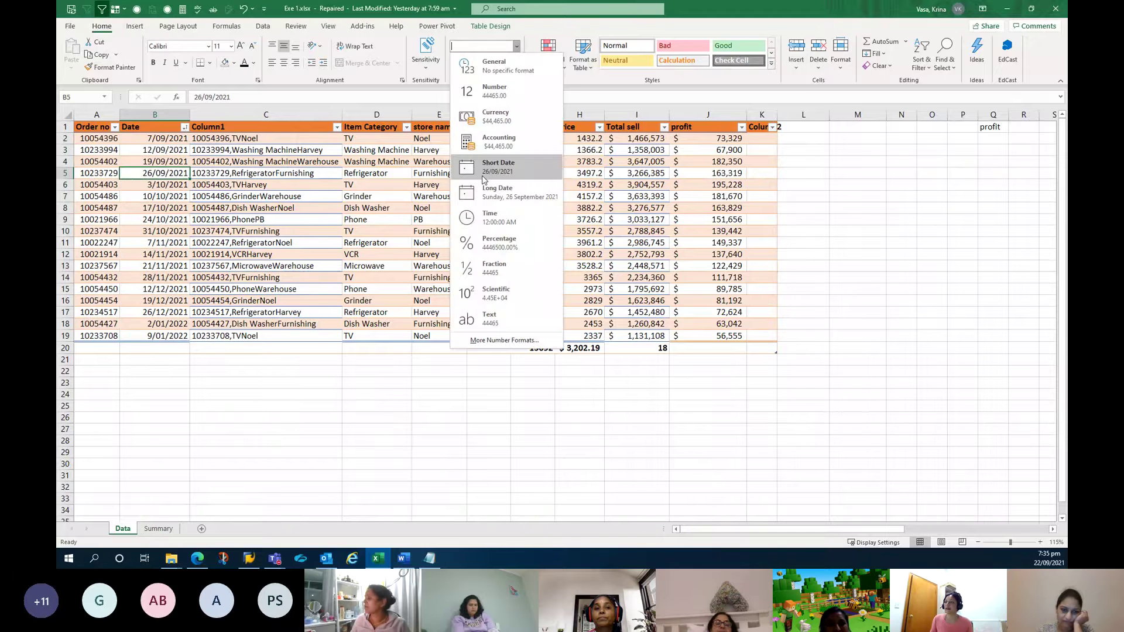
left_click(504, 192)
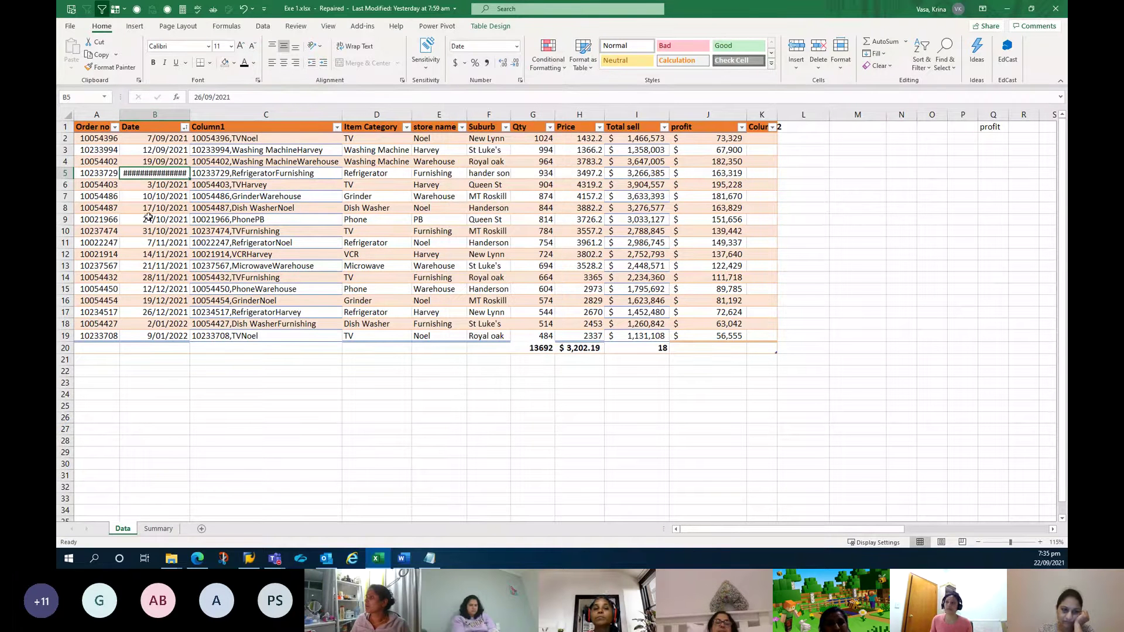
double_click(190, 114)
left_click(193, 110)
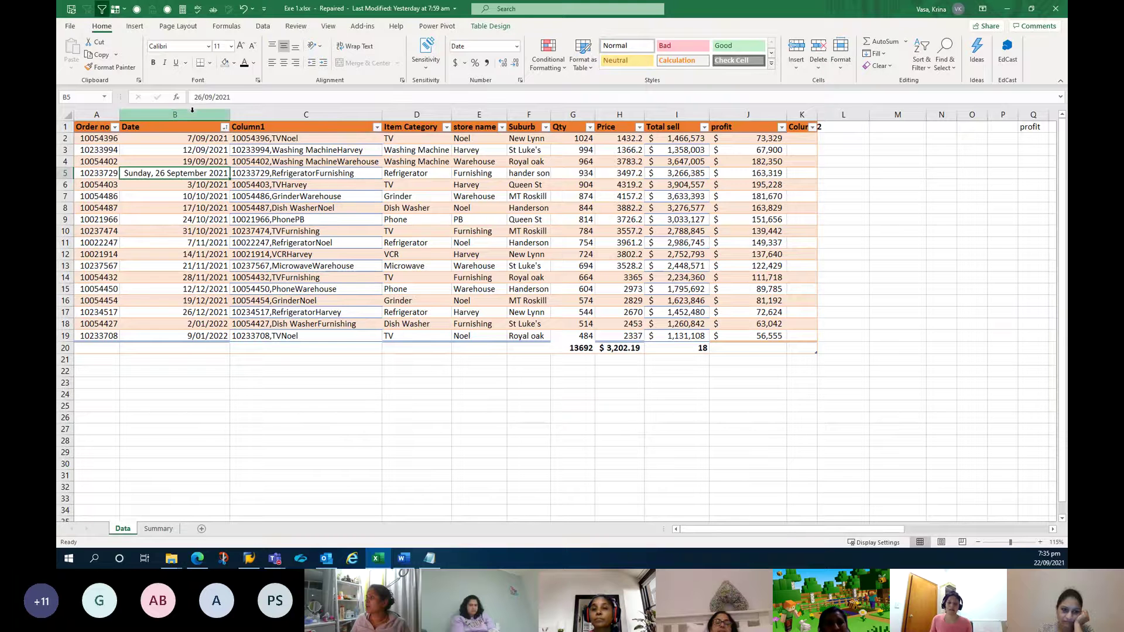
Undo the Long Date format and autofit, returning B5 to 26/09/2021
key("ctrl+z")
key("ctrl+z")
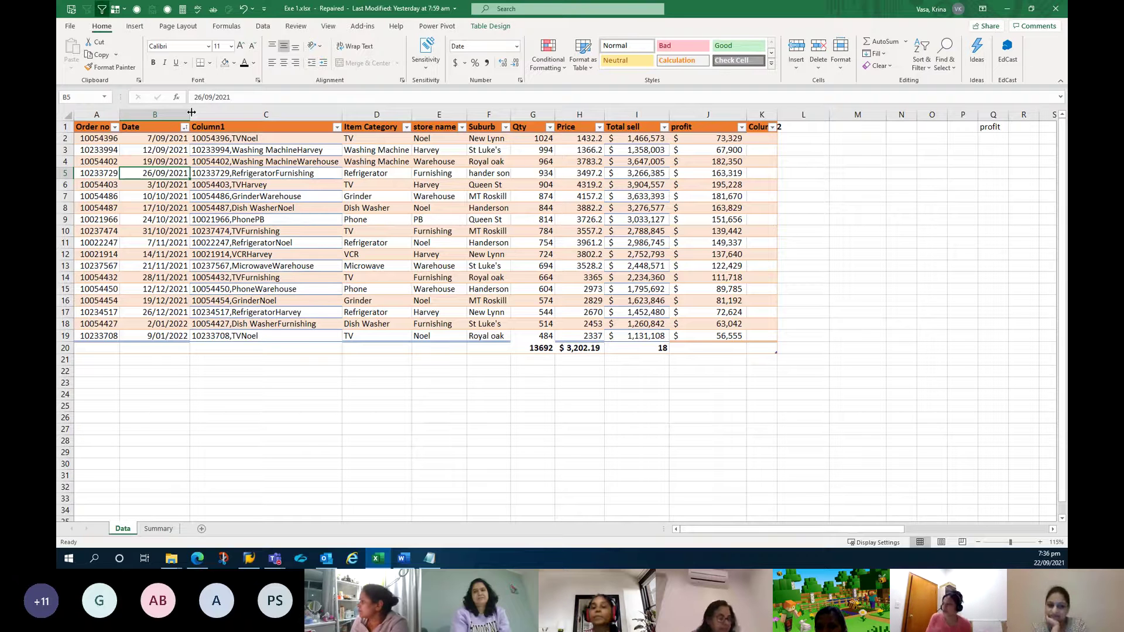
Make the Total sell total in I20 a =SUM of the Total sell column, $44,060,900
left_click(642, 352)
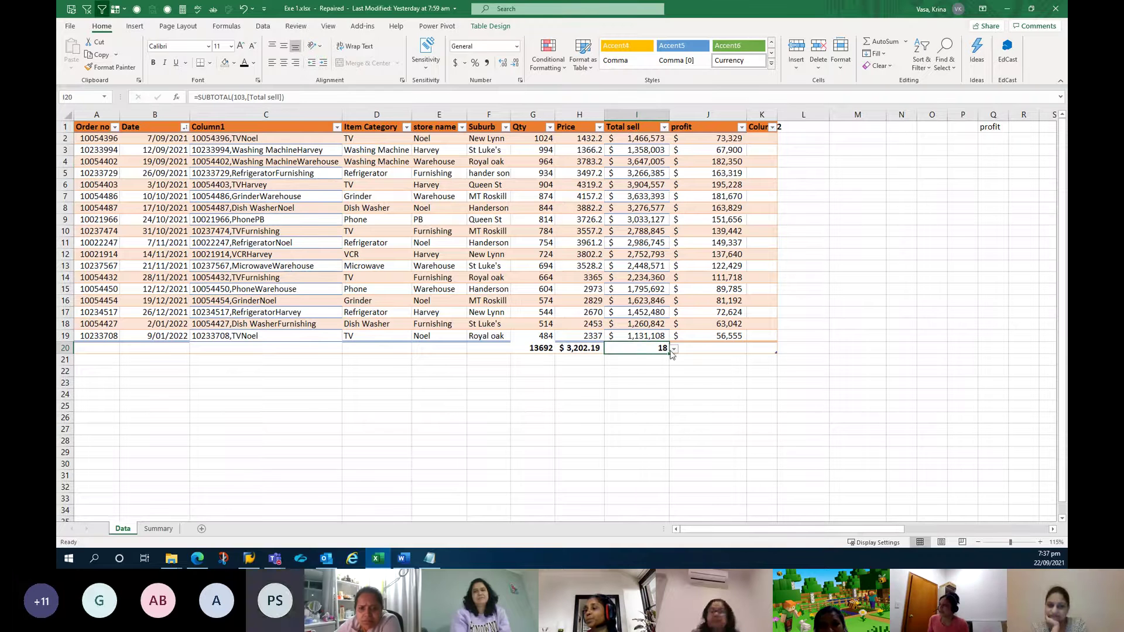
left_click(674, 349)
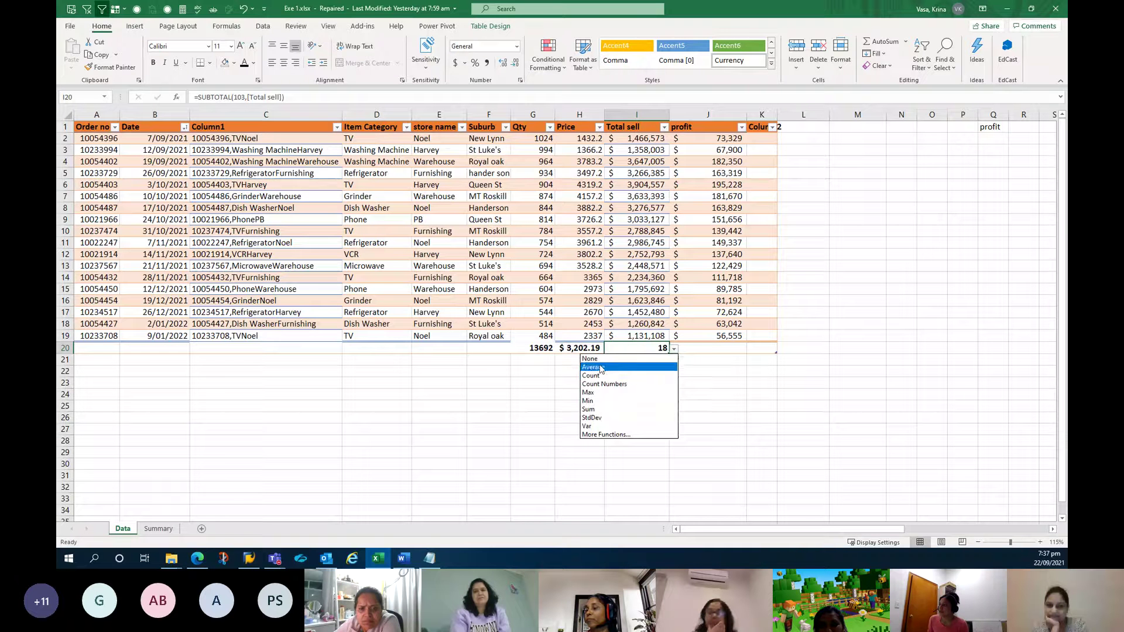
left_click(615, 409)
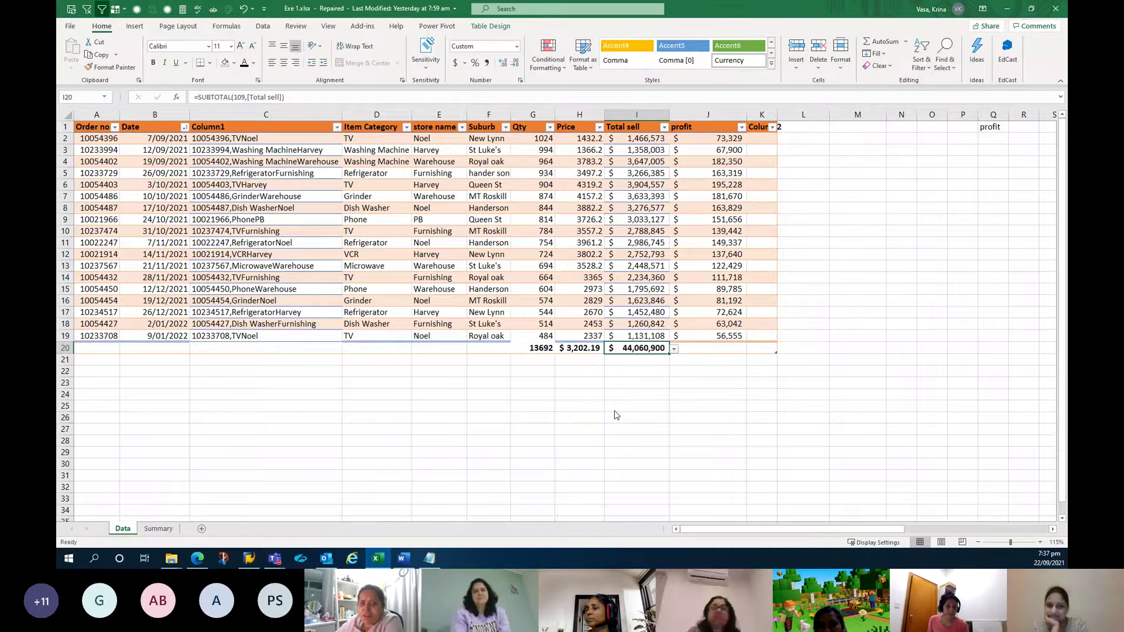
key("Delete")
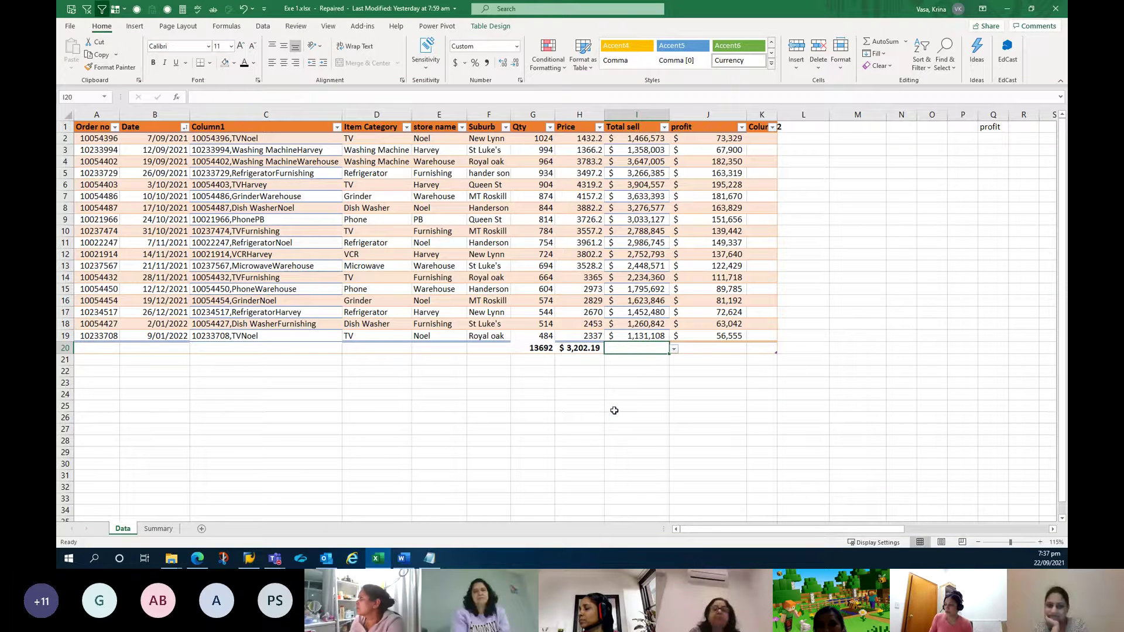
type("=")
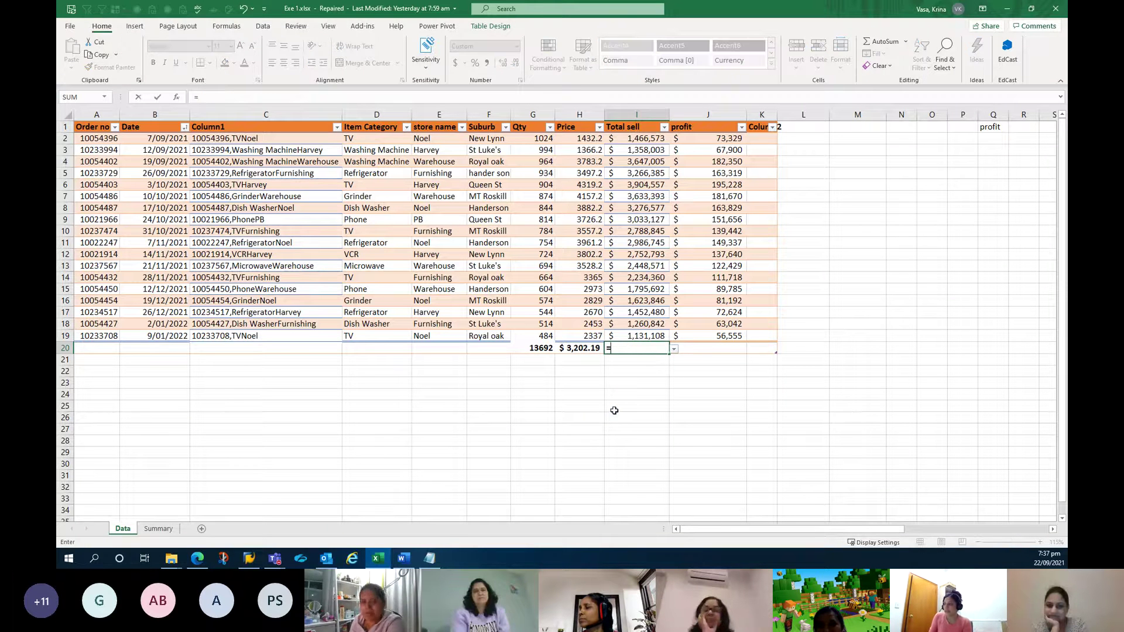
type("SUM(")
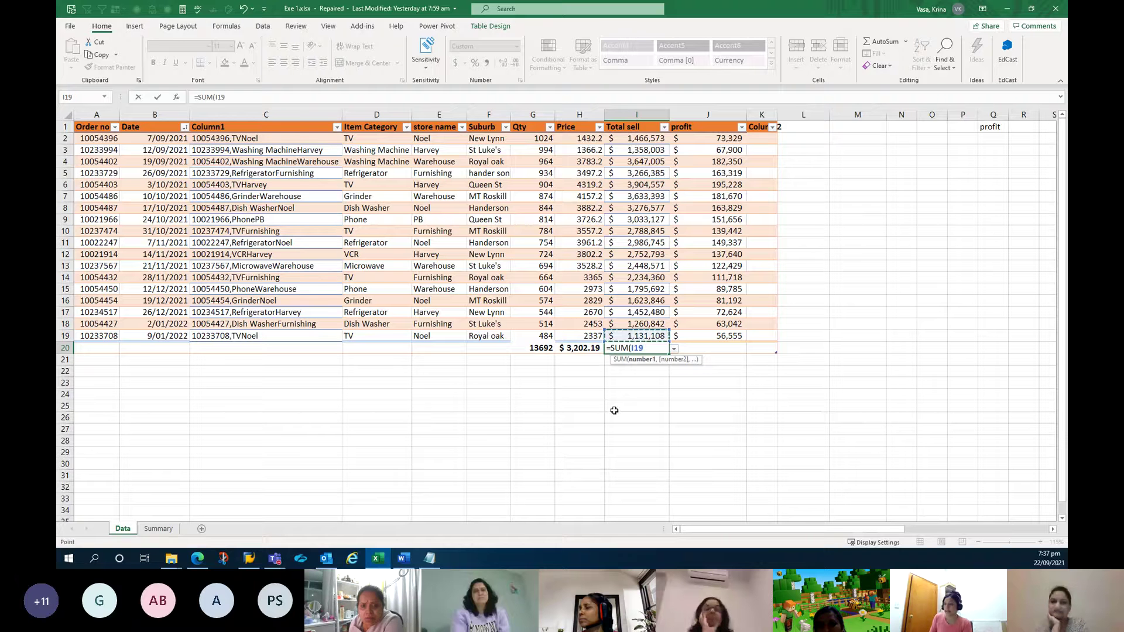
key("Up")
key("shift+Up")
key("shift+Up")
key("shift+Up")
key("shift+Up")
key("shift+Up")
key("shift+Up")
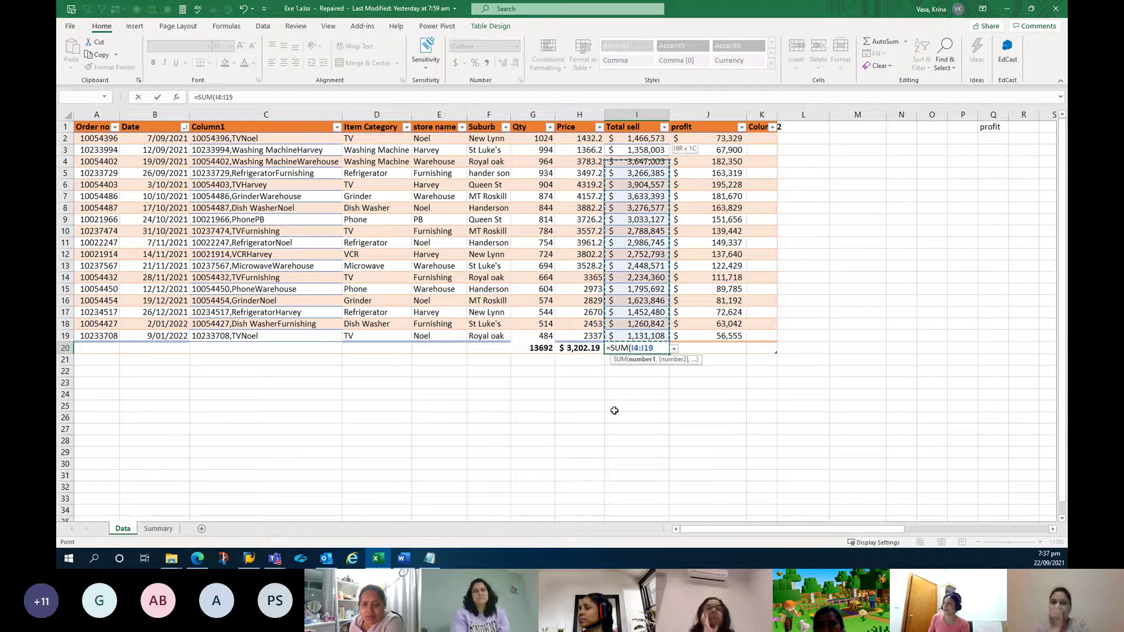
key("shift+Up")
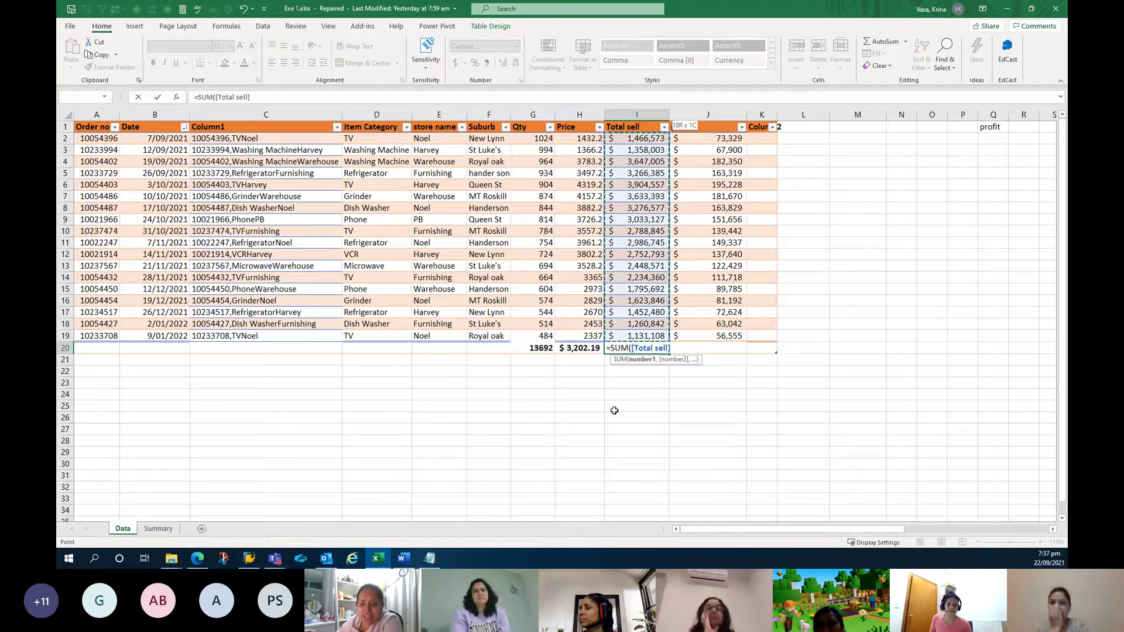
key("Return")
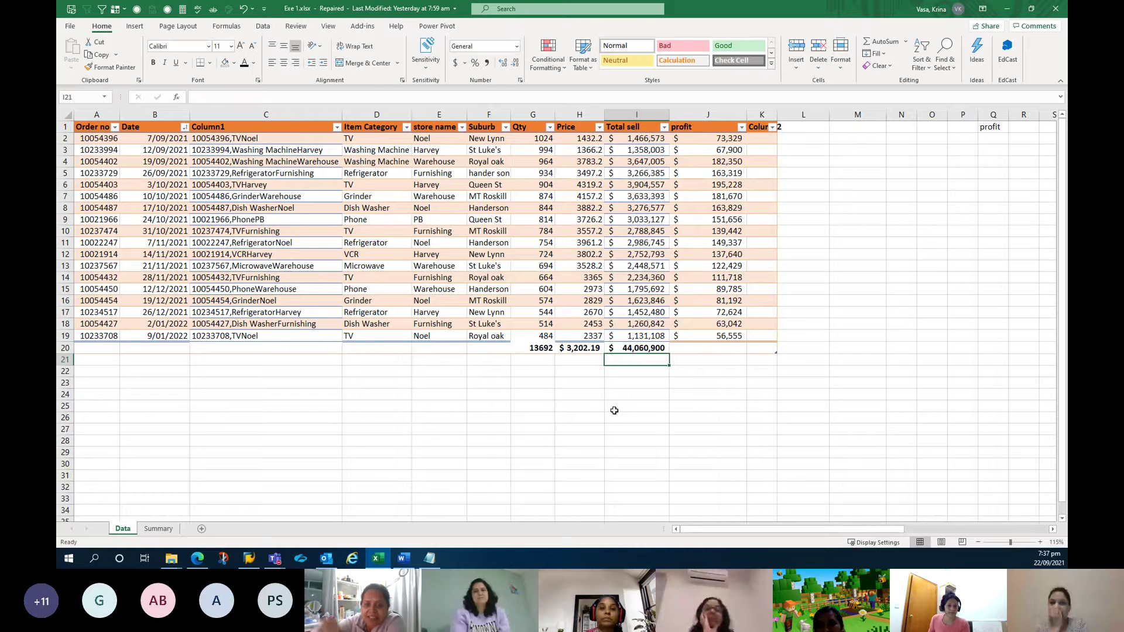
left_click(662, 350)
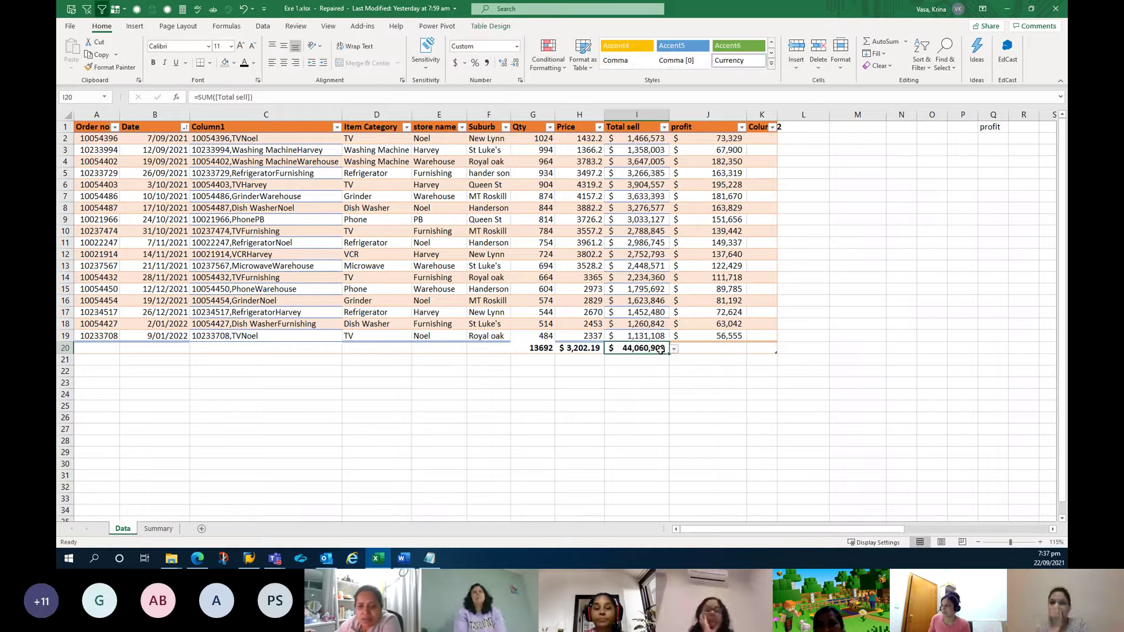
Inspect the totals row formulas for profit, Qty and Price, and the header cells
left_click(704, 347)
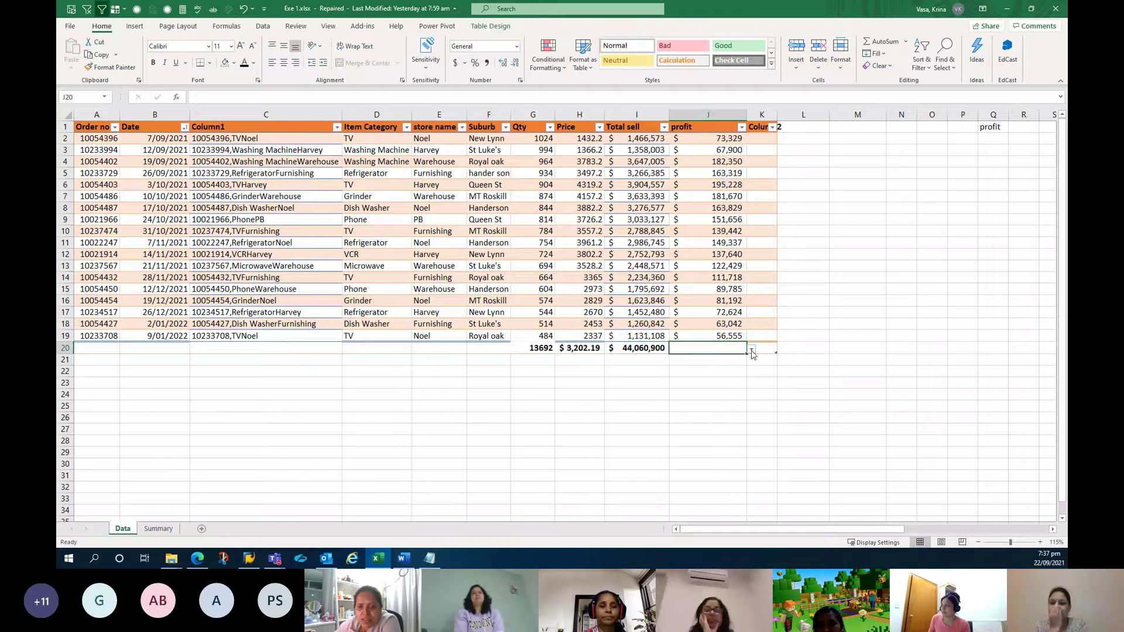
left_click(752, 349)
left_click(810, 351)
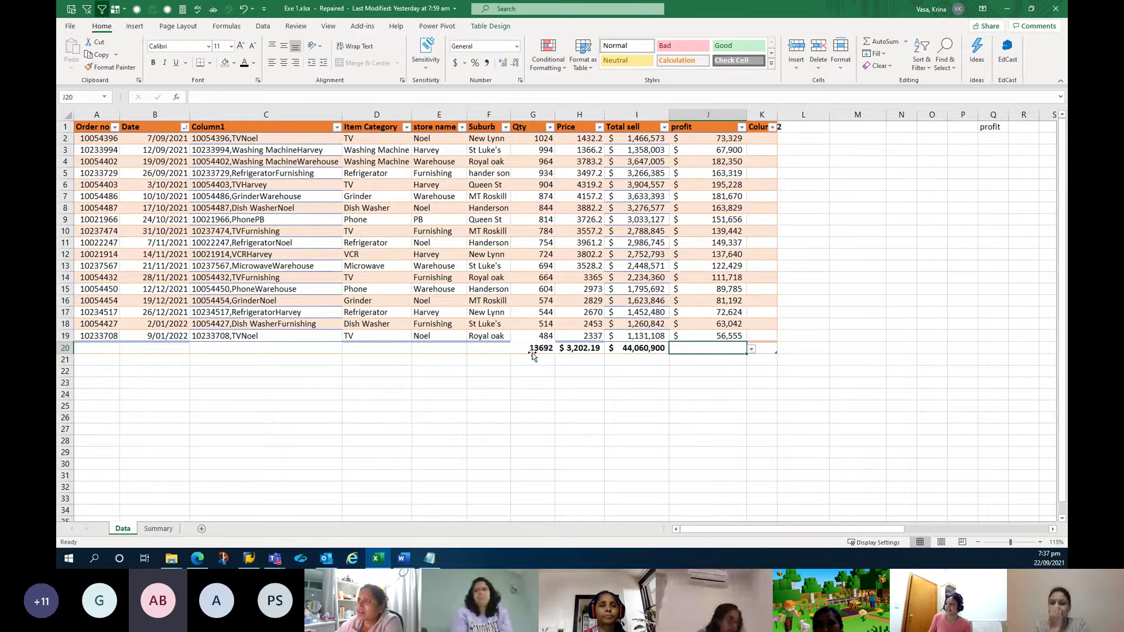
left_click(534, 350)
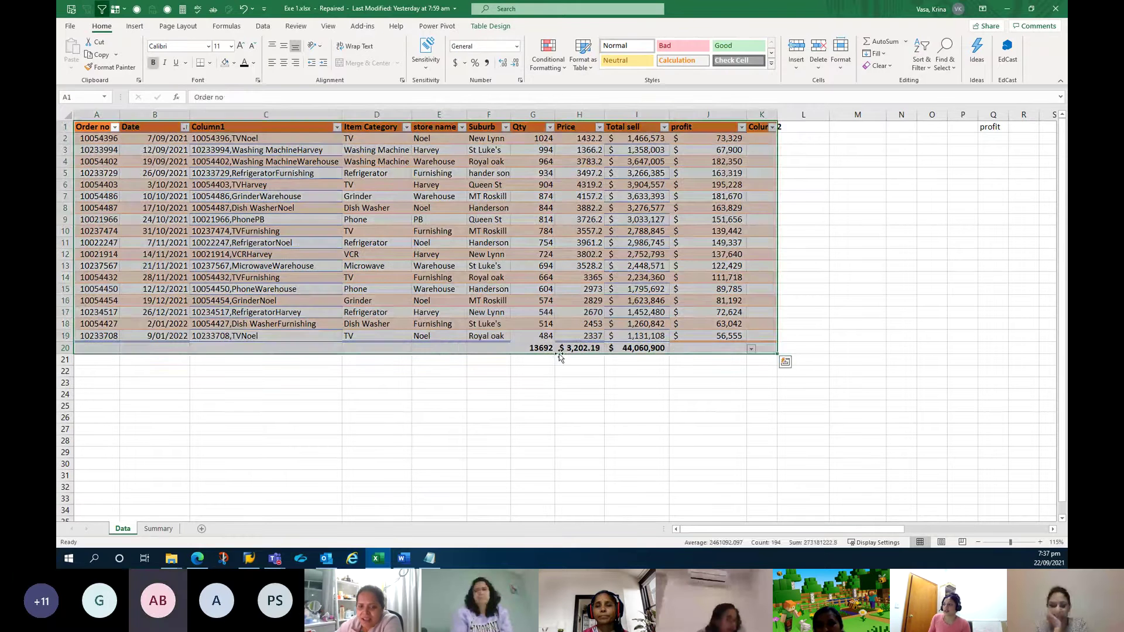
left_click(594, 350)
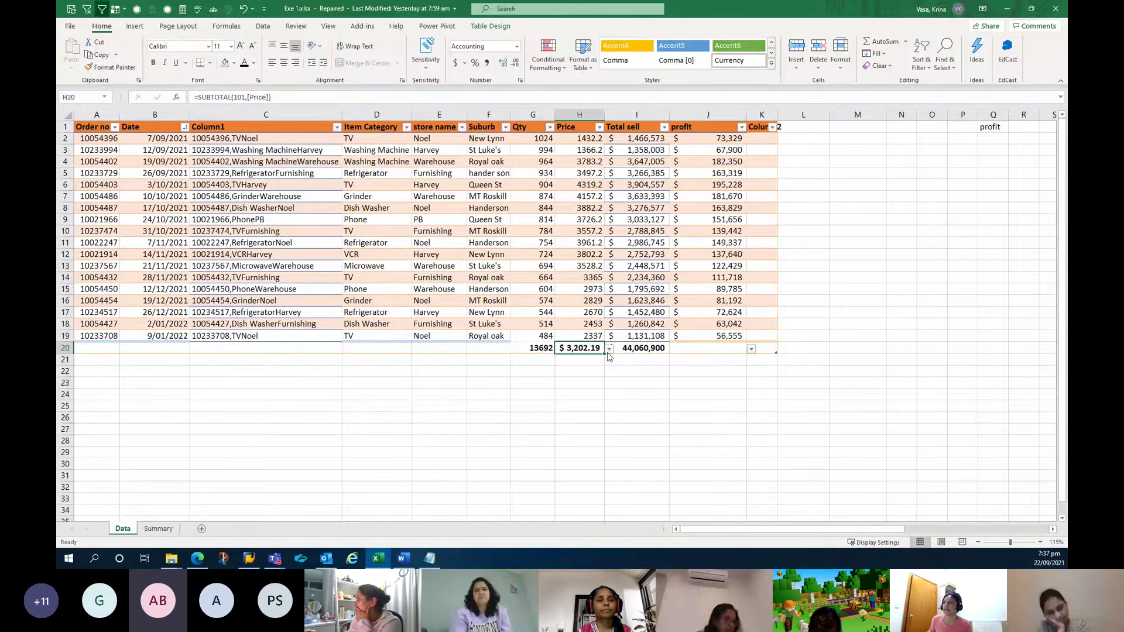
left_click(108, 128)
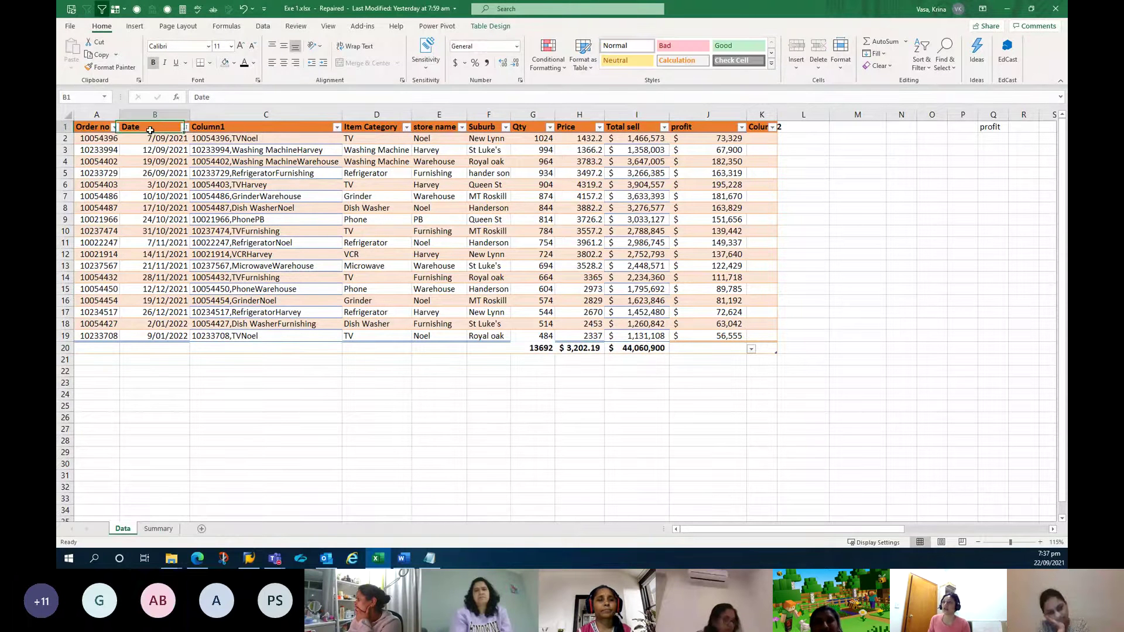
left_click(359, 130)
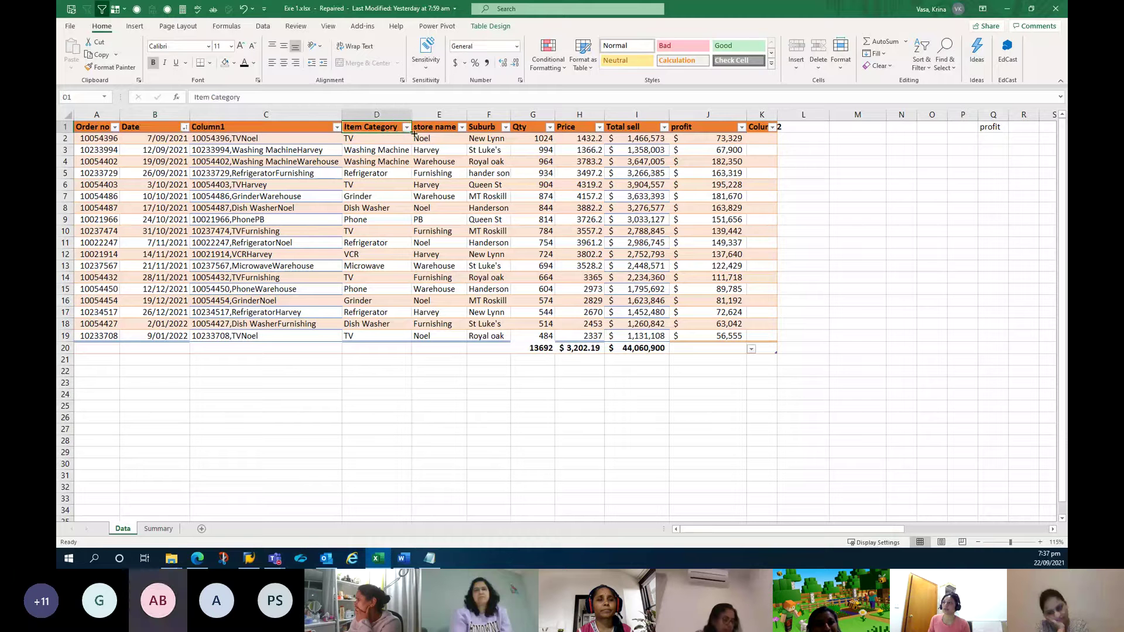
key("Right")
left_click(638, 347)
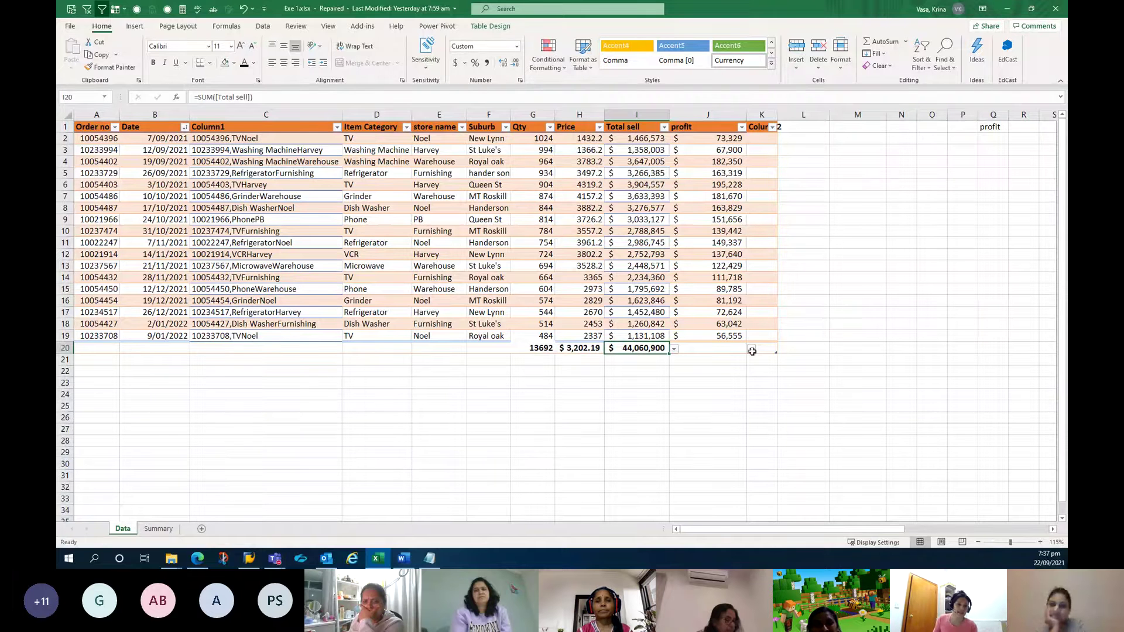
left_click(753, 350)
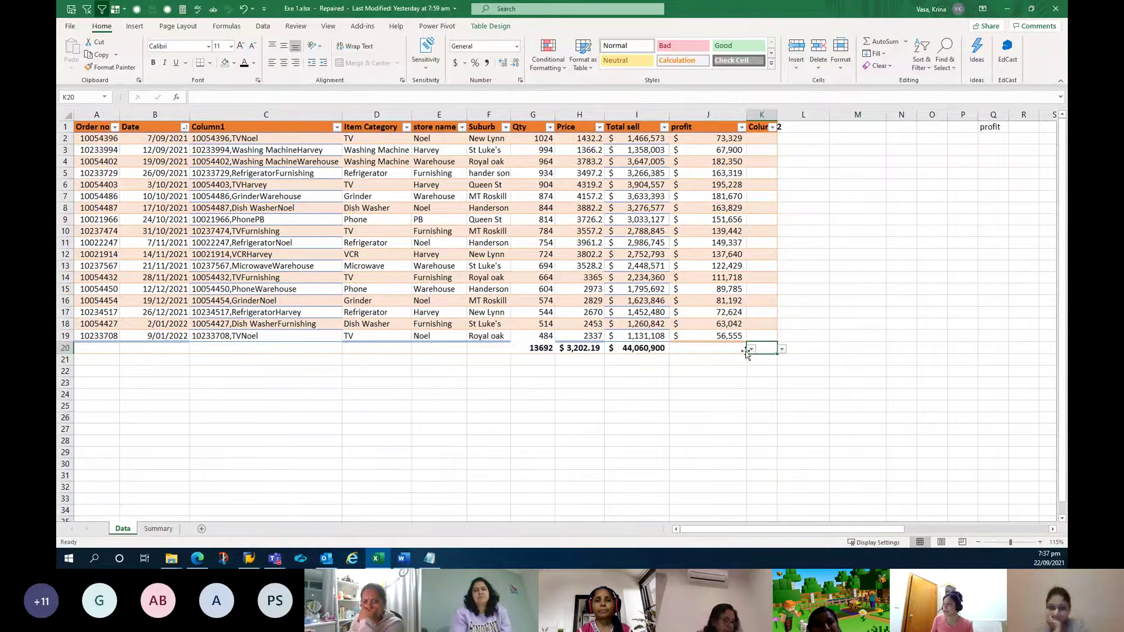
Add a sum total of 2203044.98 for the profit column in J20 with AutoSum
left_click_drag(94, 126, 760, 123)
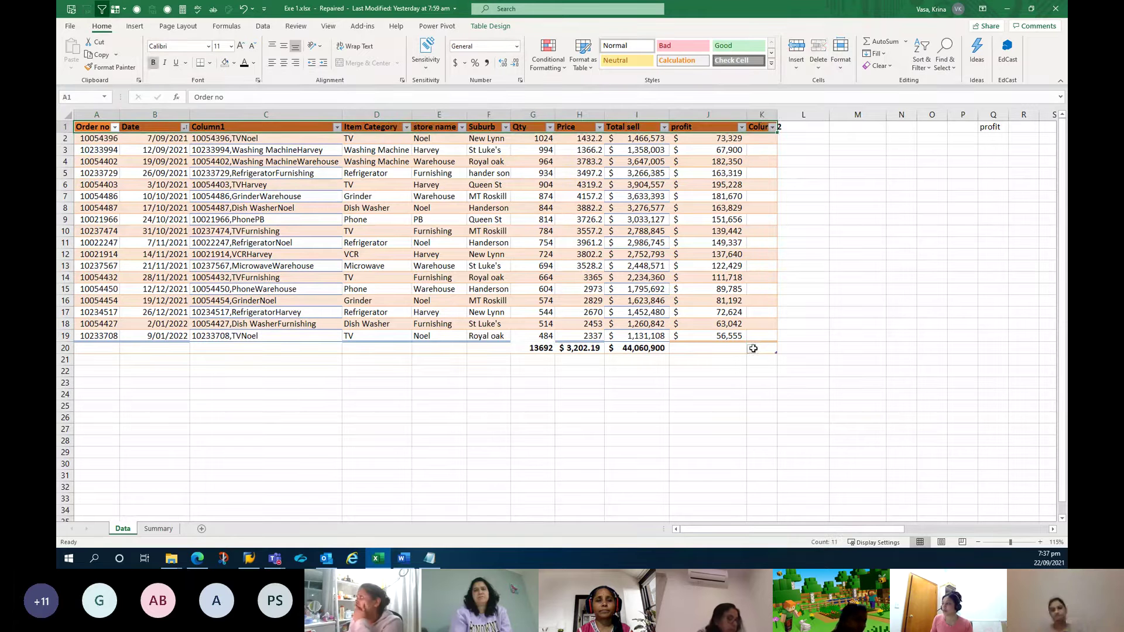
left_click(755, 349)
left_click(745, 349)
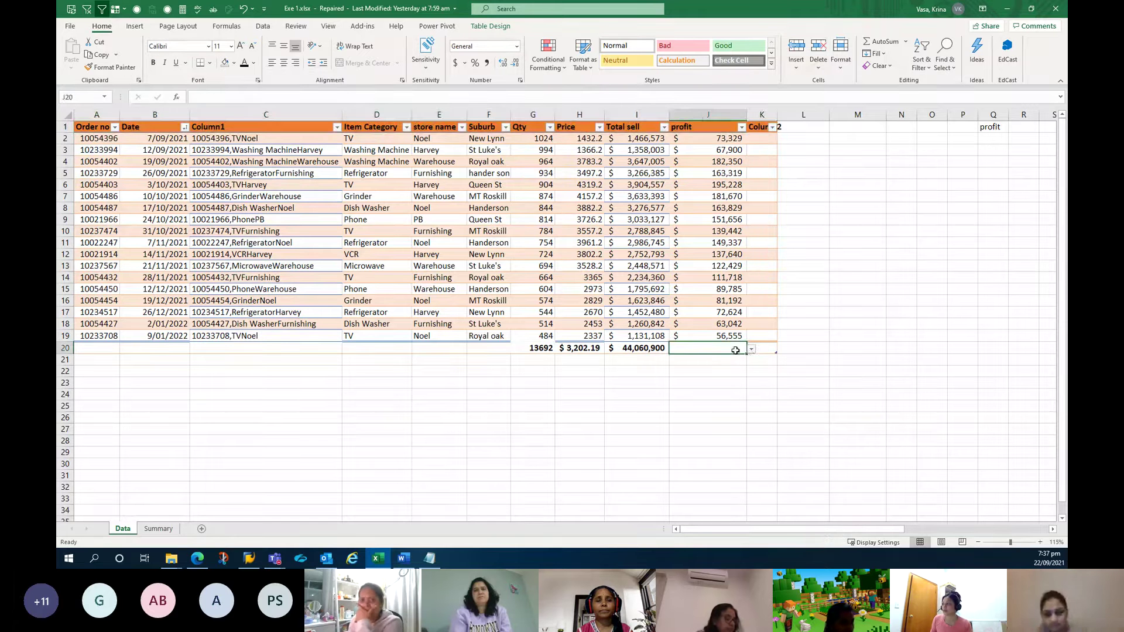
left_click(751, 349)
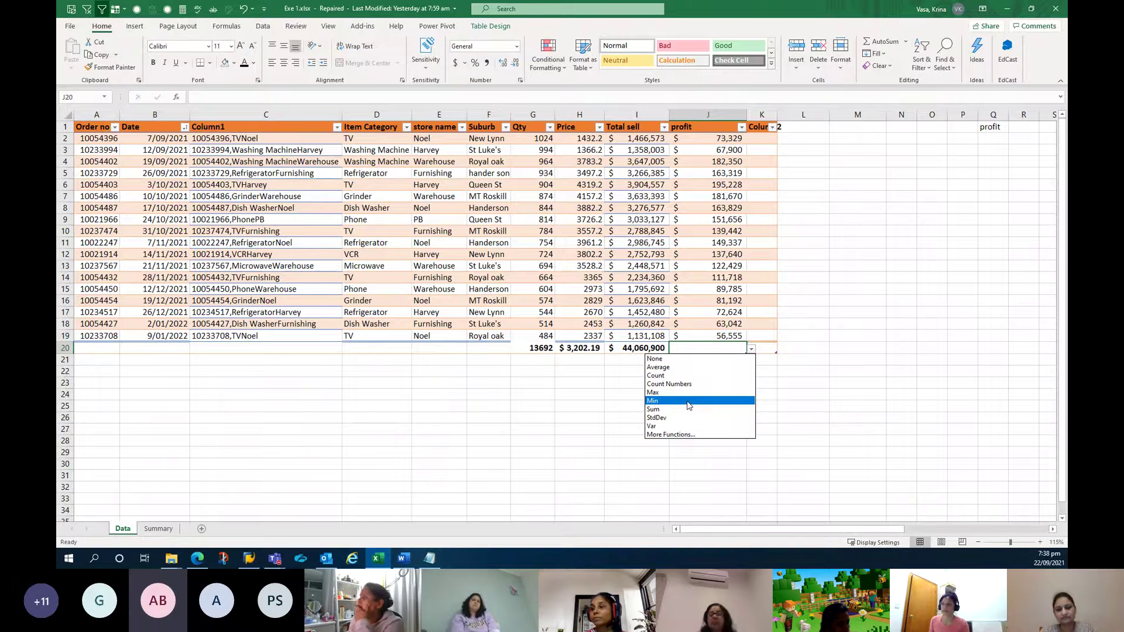
key("Escape")
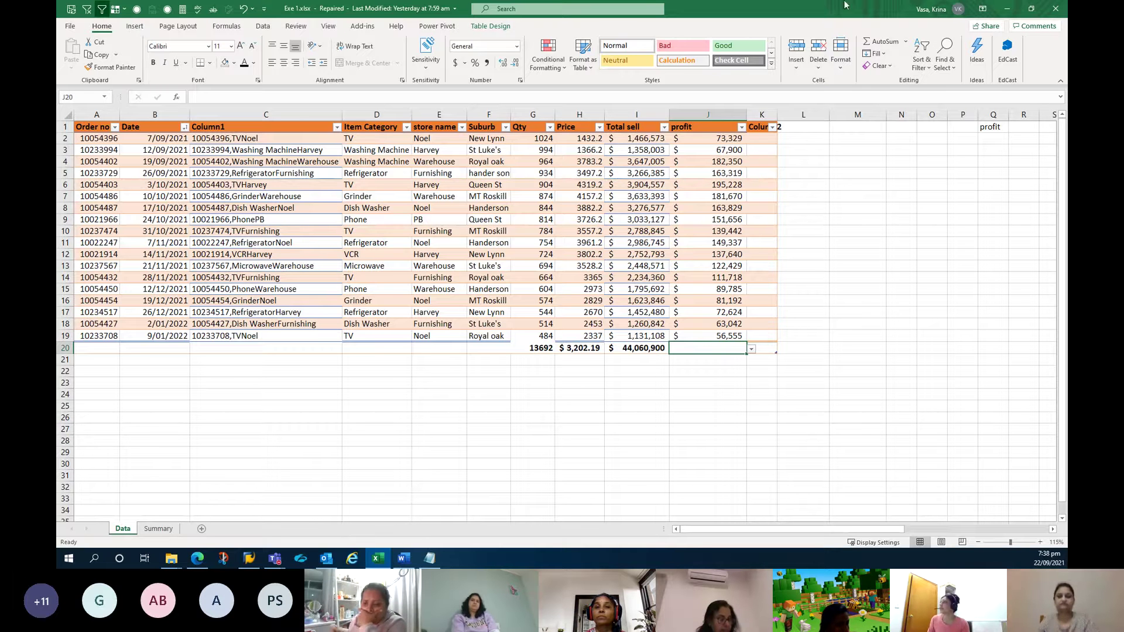
double_click(885, 45)
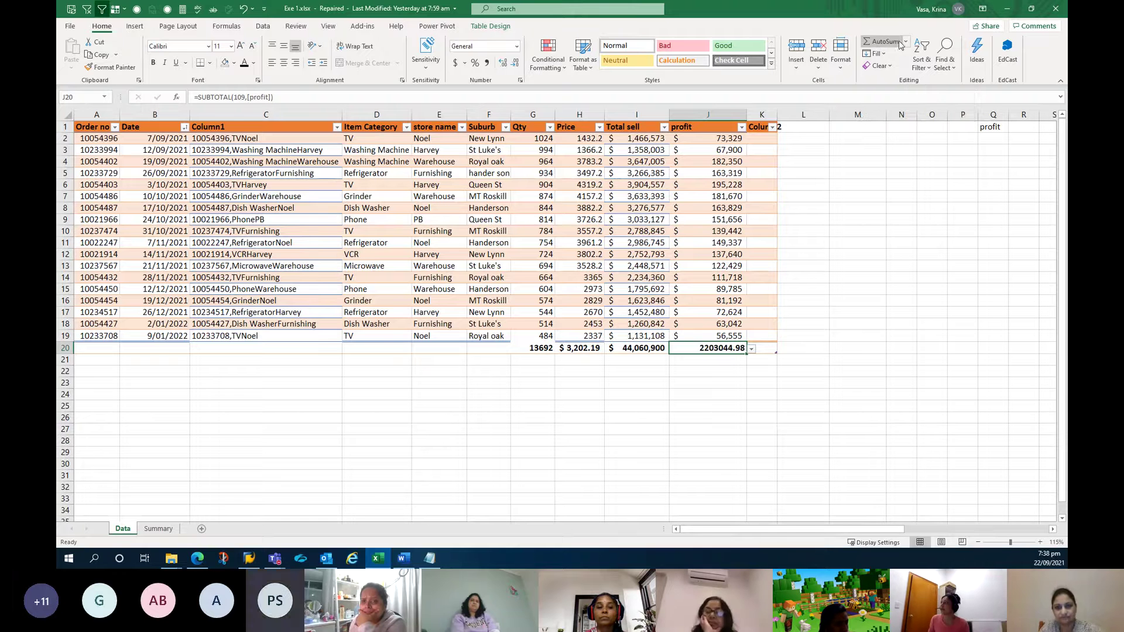
left_click(906, 41)
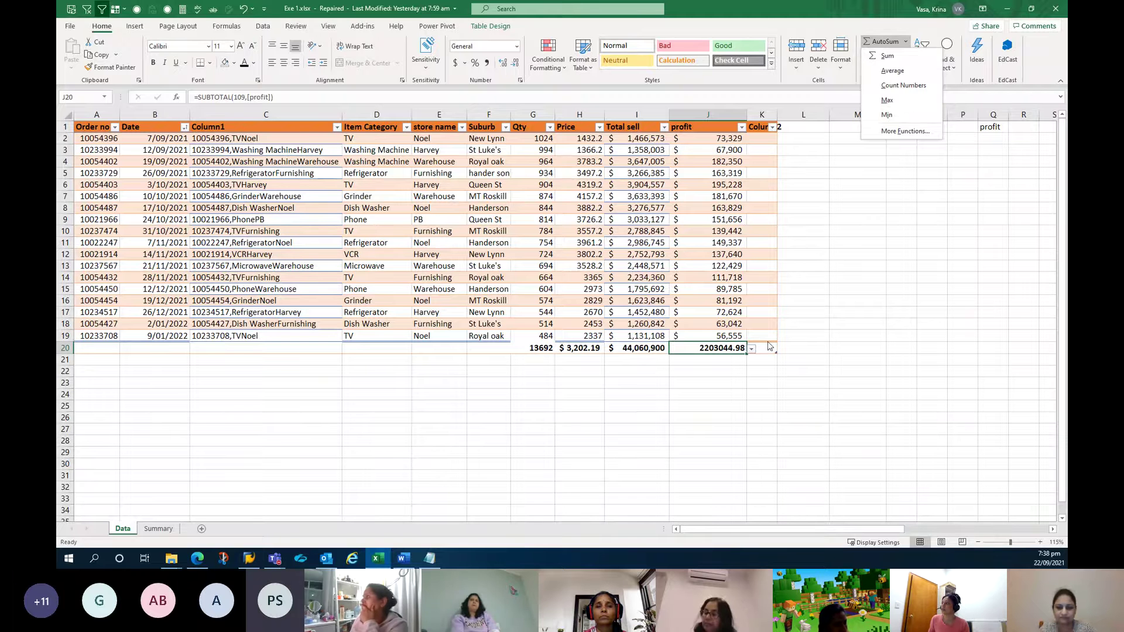
Clear the Qty total in G20 and set it to Average via AutoSum
left_click(595, 366)
left_click(535, 348)
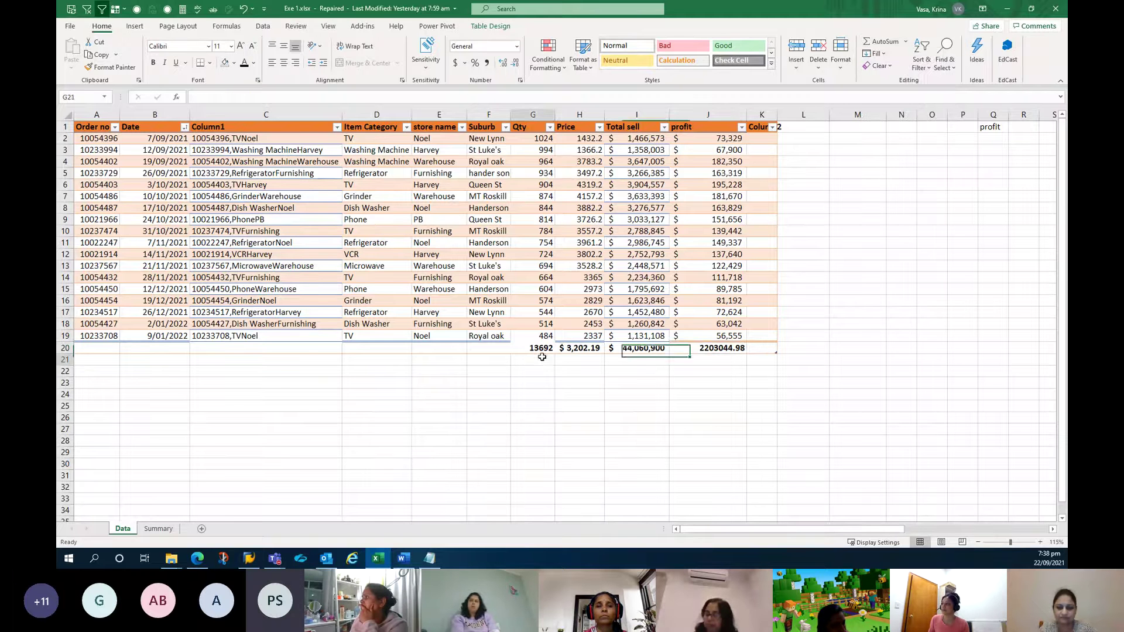
key("Delete")
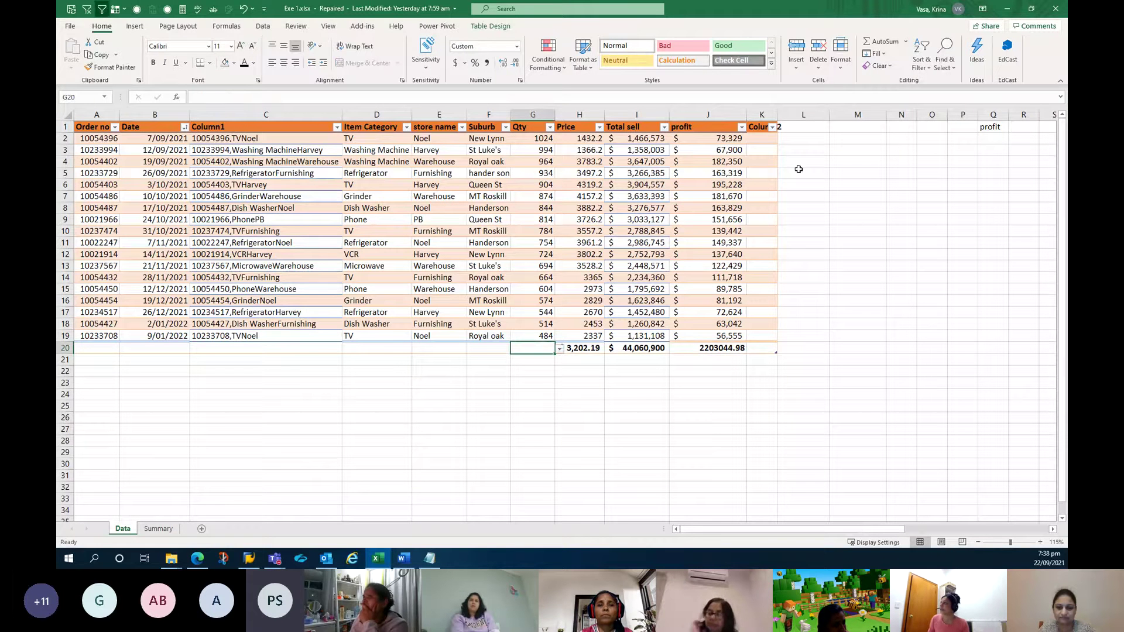
left_click(881, 42)
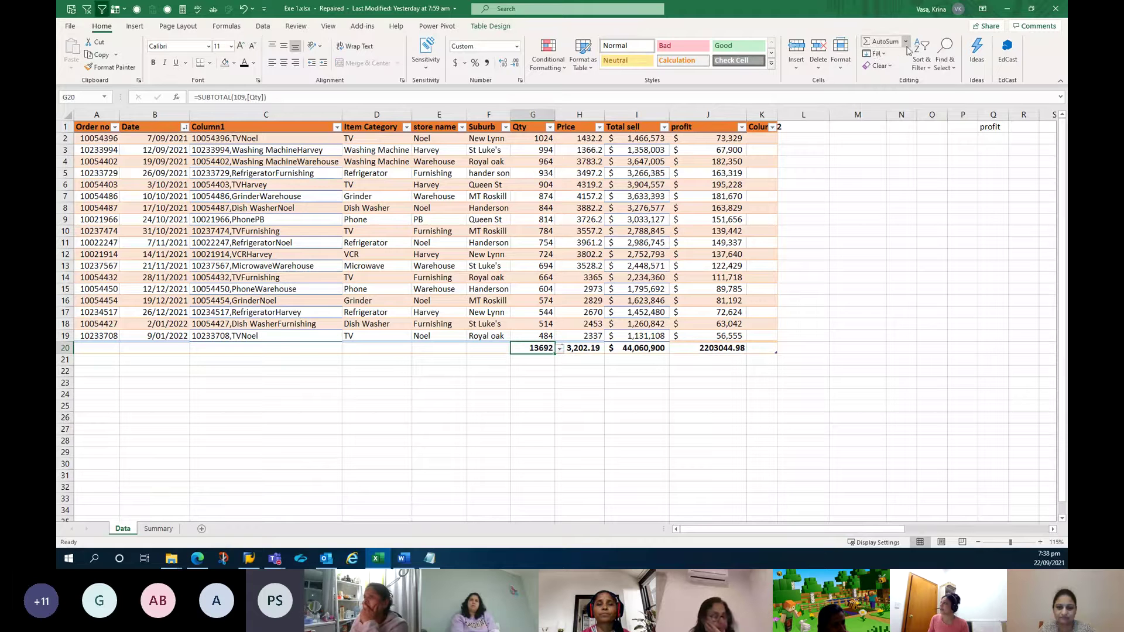
left_click(906, 42)
left_click(896, 77)
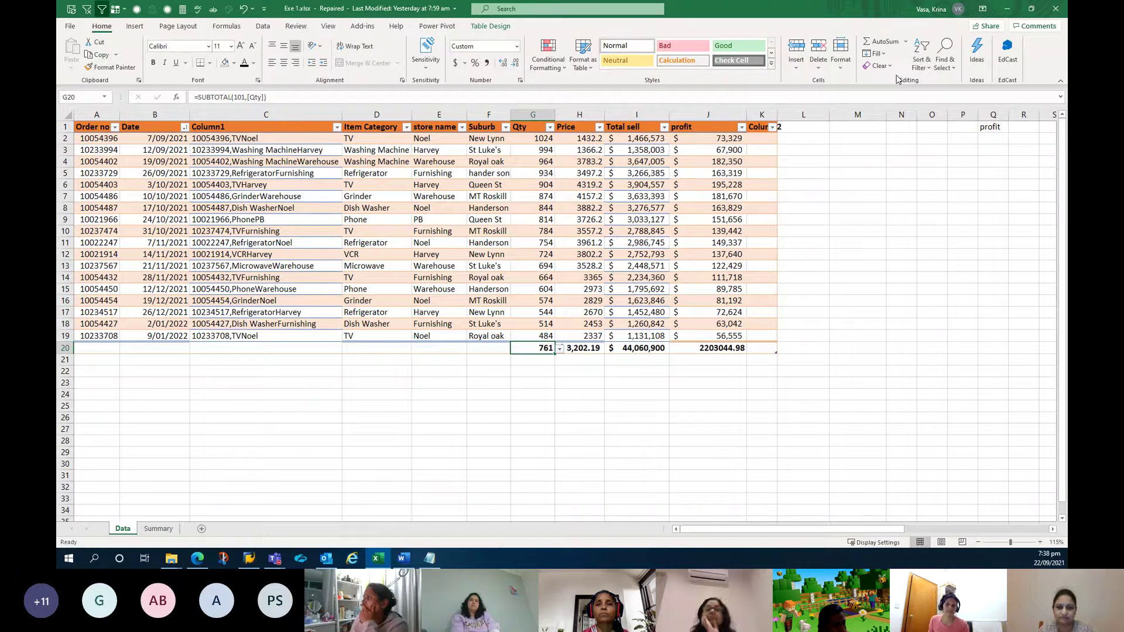
left_click(907, 42)
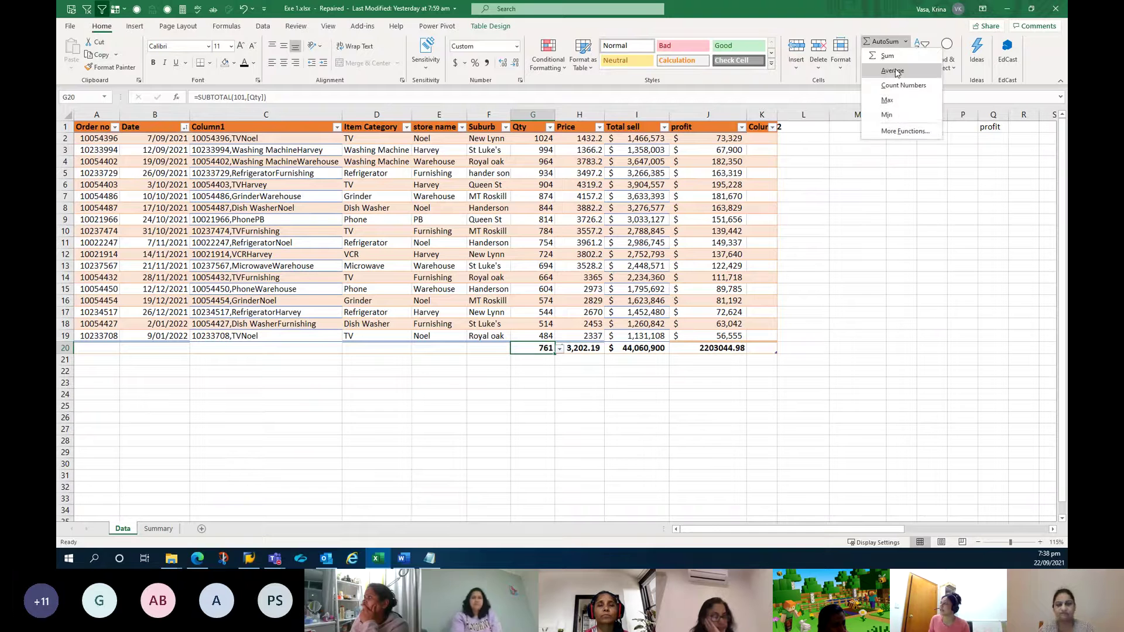
left_click(896, 70)
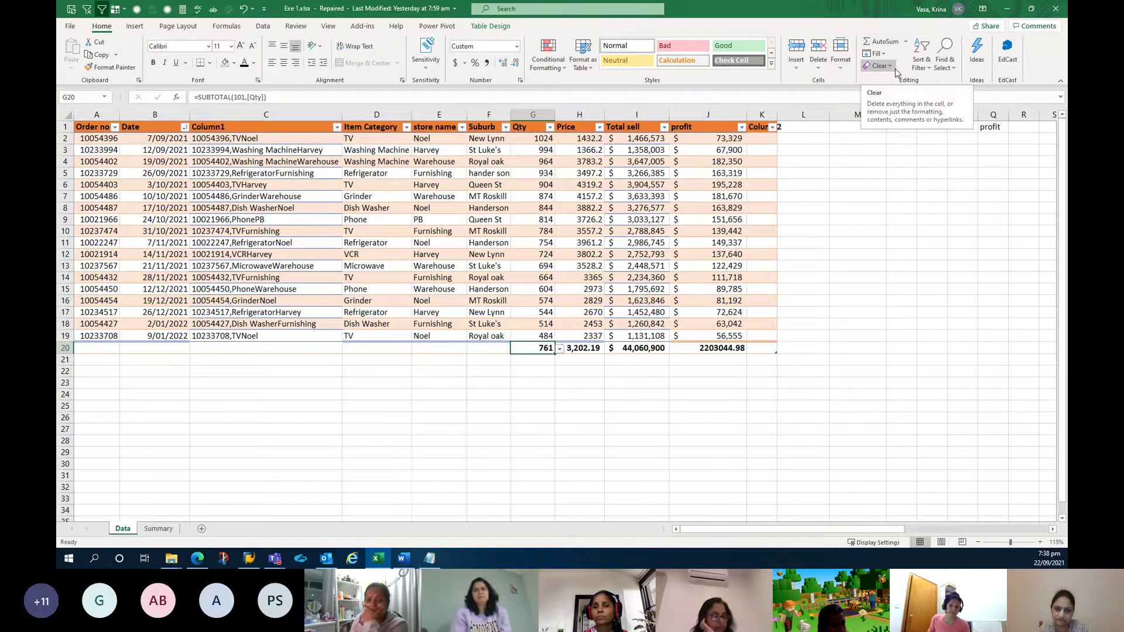
Clear Qty for two orders in G10:G11 and switch the Qty total to Sum, 12154
left_click(544, 242)
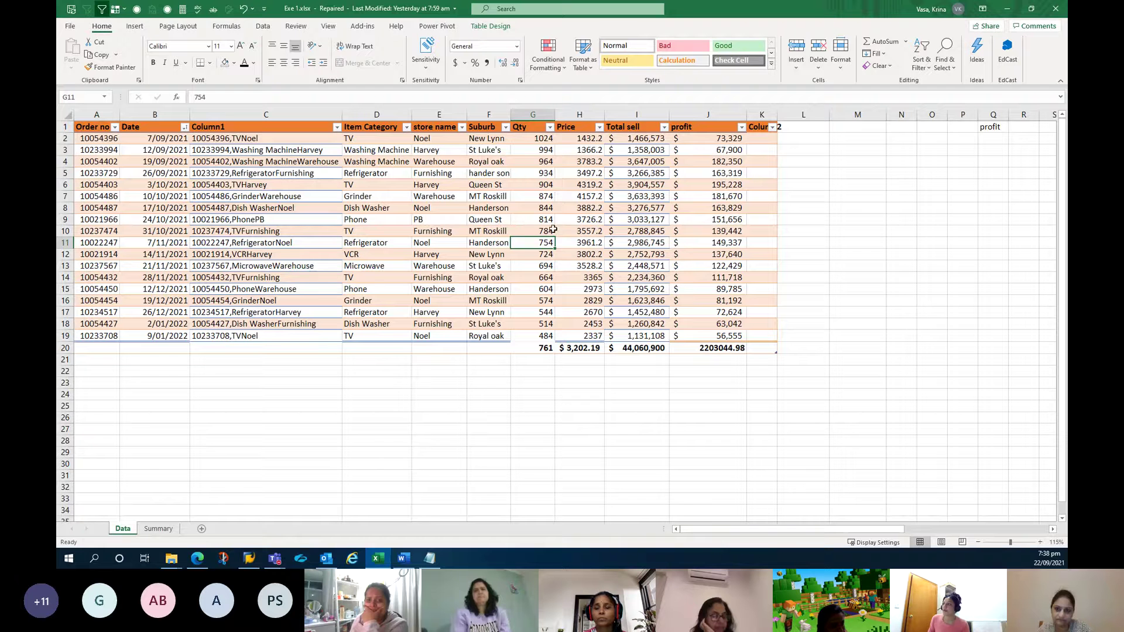
left_click_drag(552, 231, 551, 241)
key("Delete")
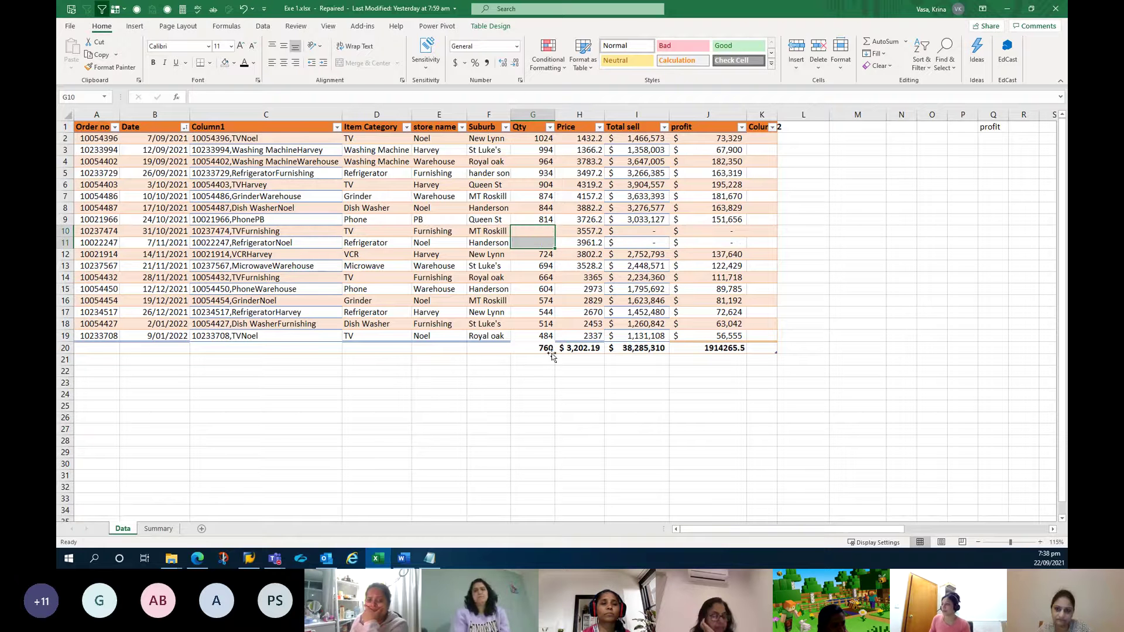
left_click(547, 350)
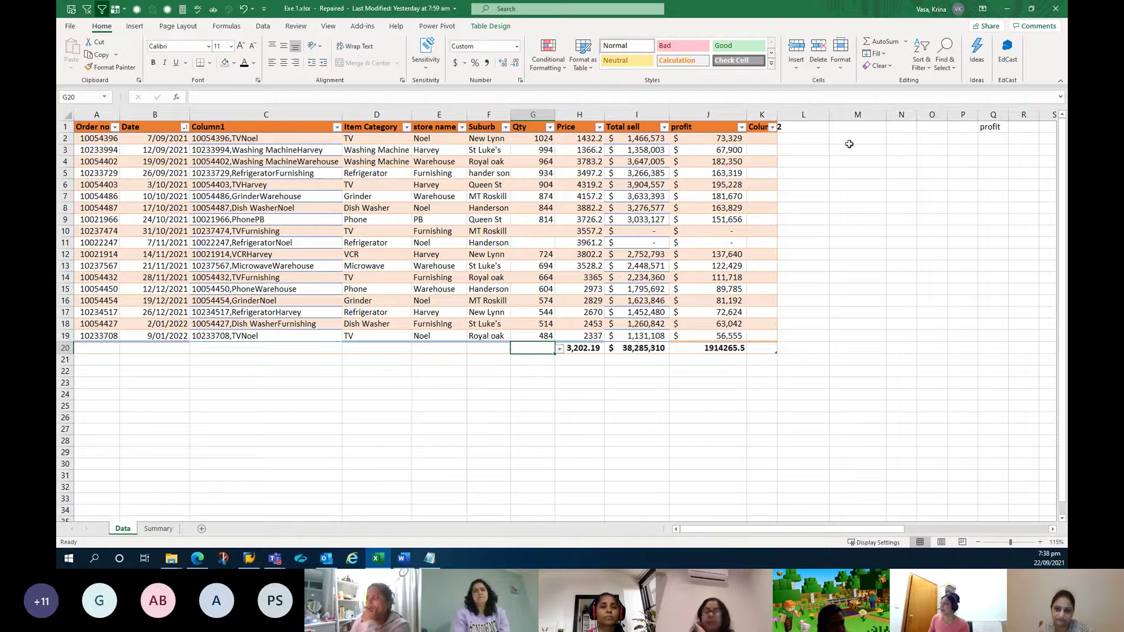
left_click(905, 41)
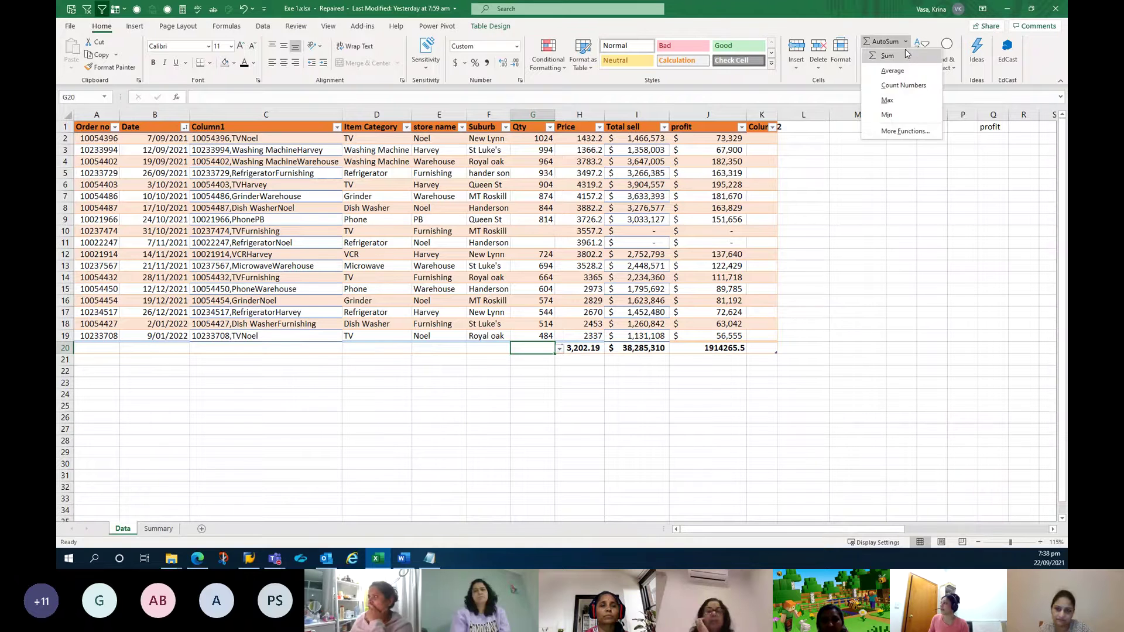
left_click(888, 55)
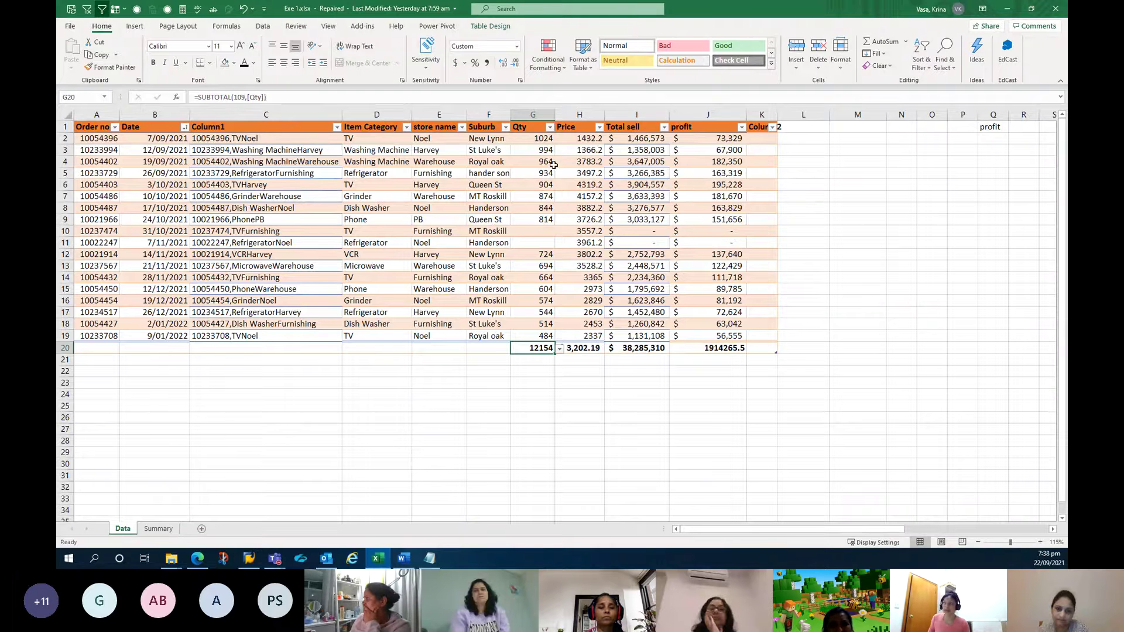
key("ctrl+a")
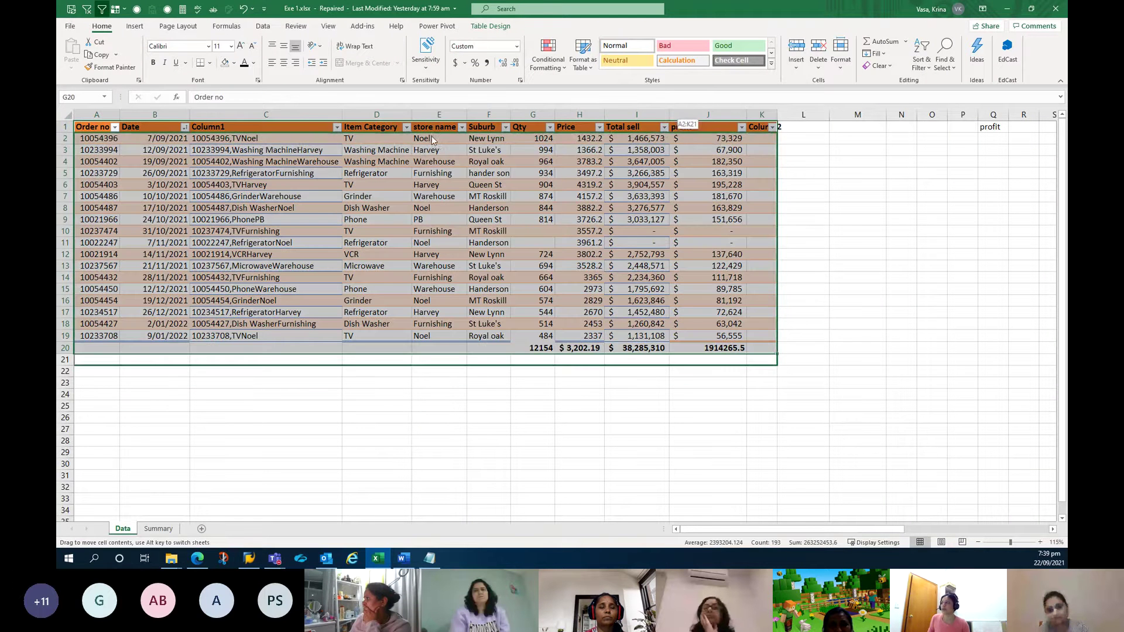
Move the order table down one row and enter 456656, 4566456, 45345 and 45 in O7:O10
left_click_drag(683, 129, 431, 136)
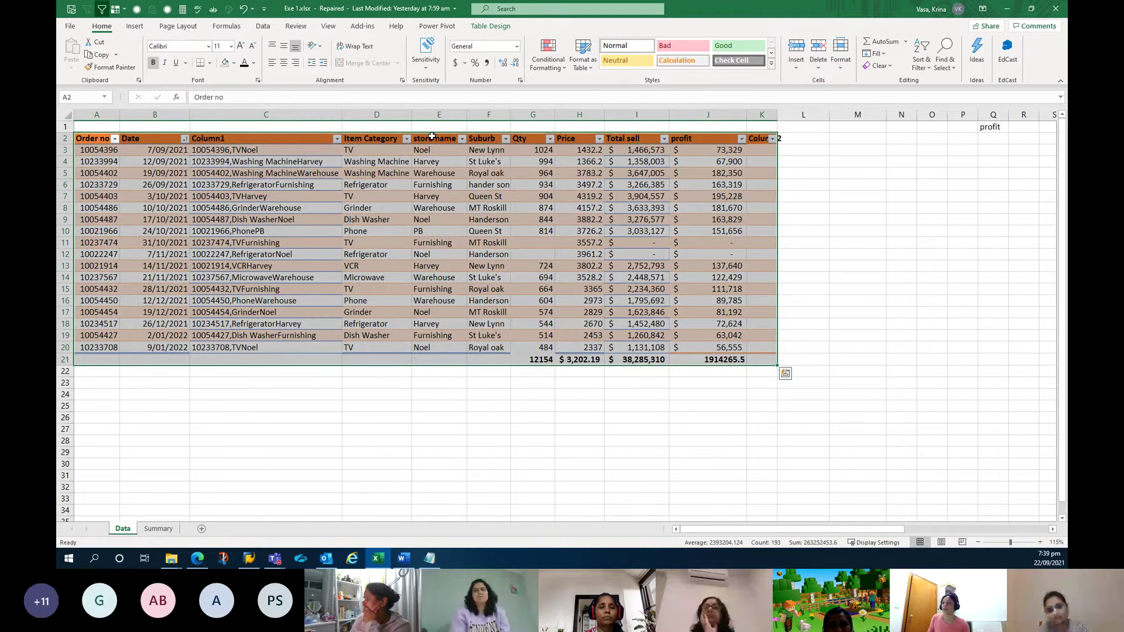
left_click(918, 198)
type("456656")
key("Return")
type("4566456")
key("Return")
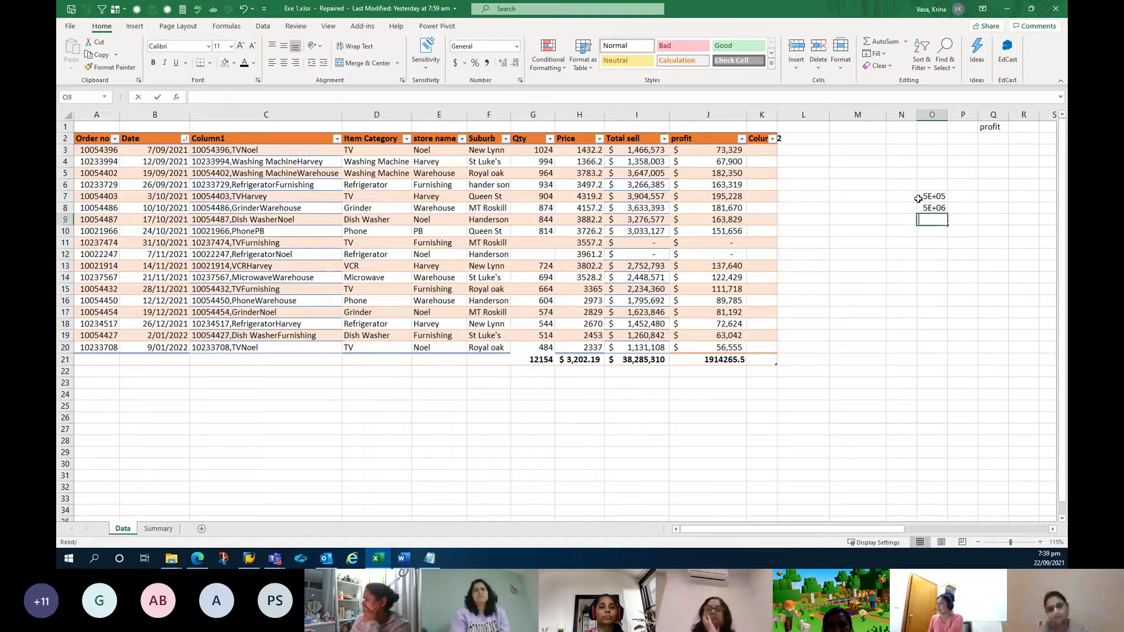
type("45345")
key("Return")
type("45")
left_click_drag(993, 383, 993, 371)
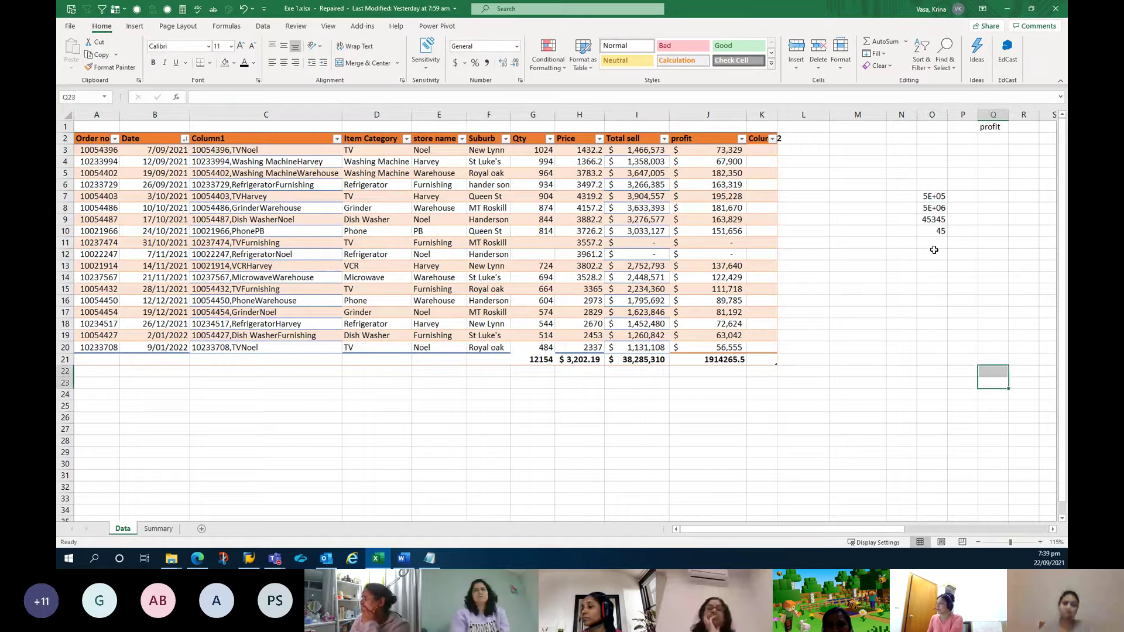
Enter 6456, 243 45 and 45645 in the O14:O17 list
left_click(932, 243)
left_click(927, 273)
type("6456")
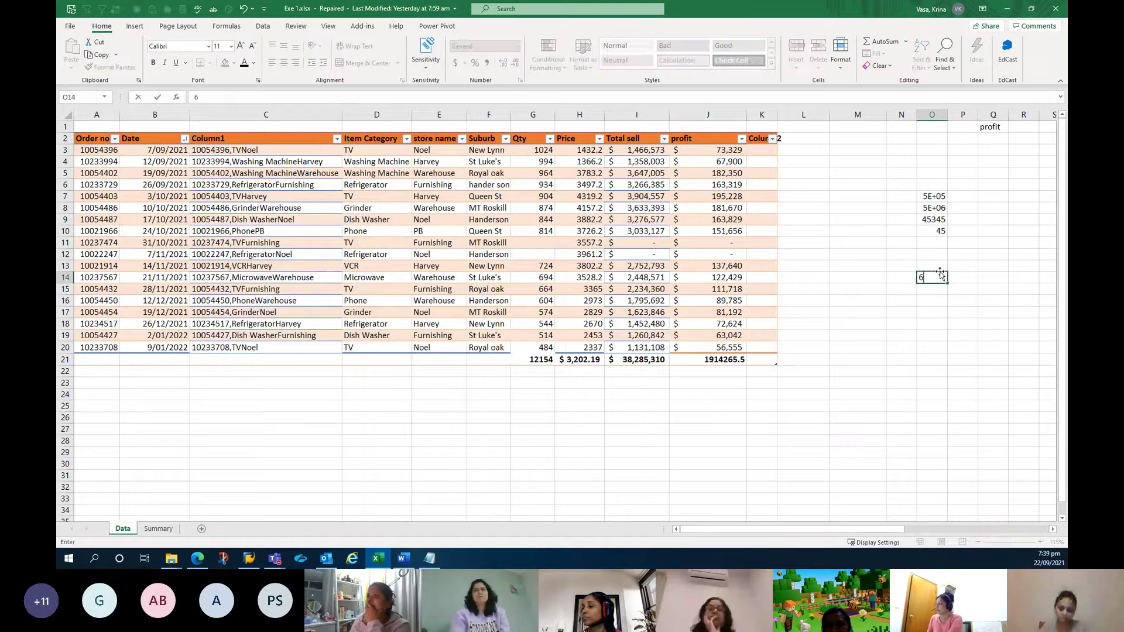
key("Return")
key("Return")
type("243 45")
left_click(935, 290)
type("45645")
left_click(932, 324)
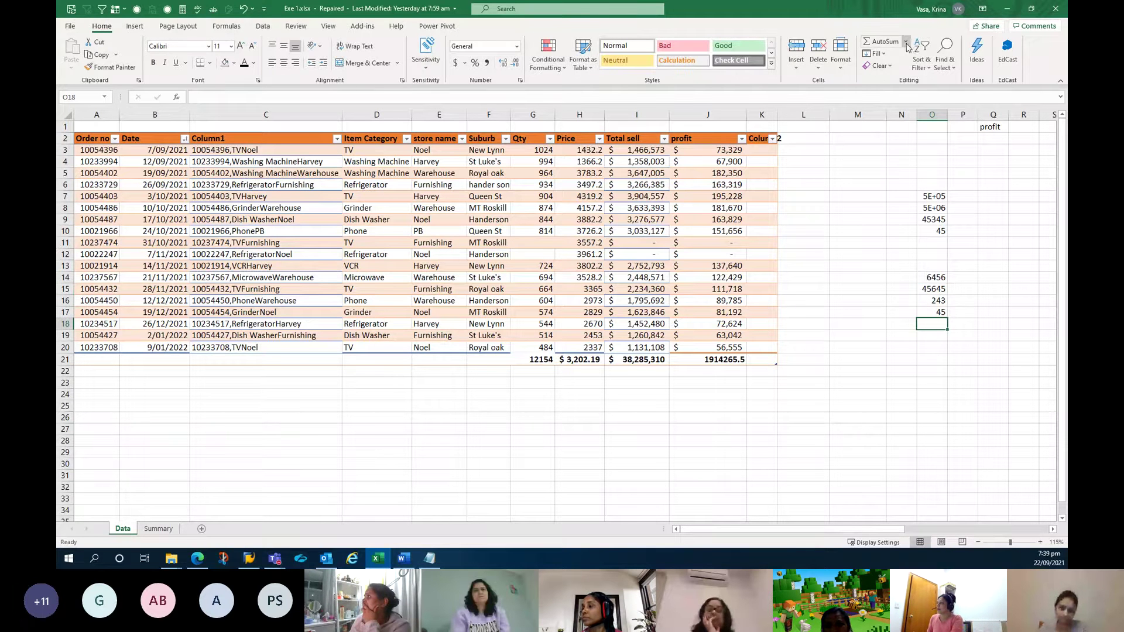
Try an AutoSum over column O numbers, cancel it, then pick the Qty total and first Qty cells
left_click(906, 41)
left_click(903, 58)
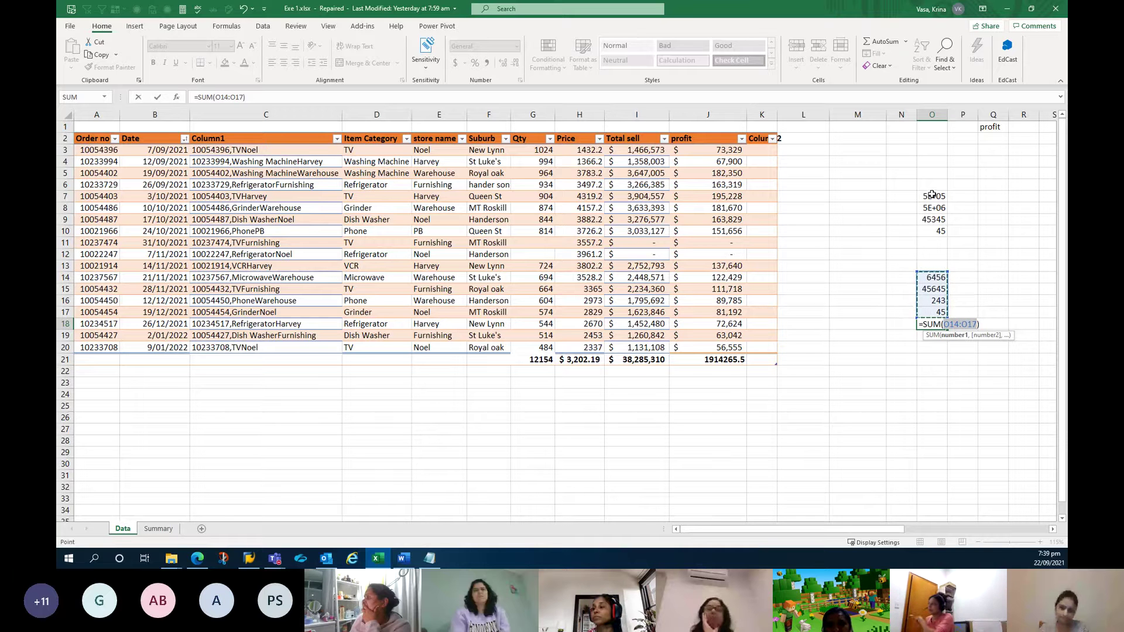
left_click_drag(931, 208, 932, 300)
key("Escape")
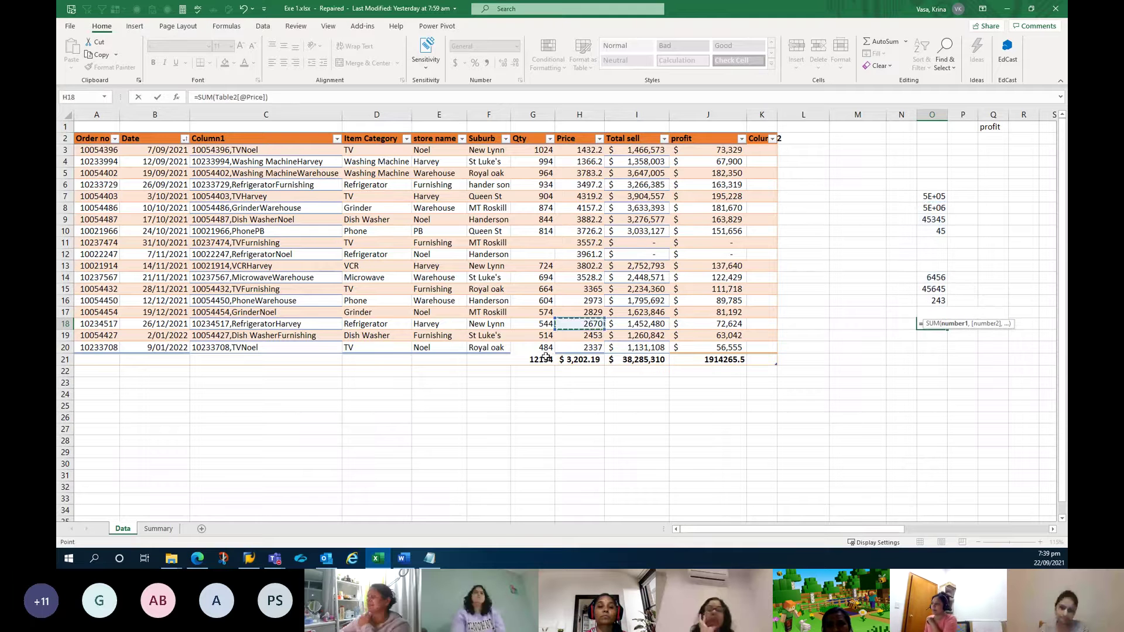
left_click(532, 360)
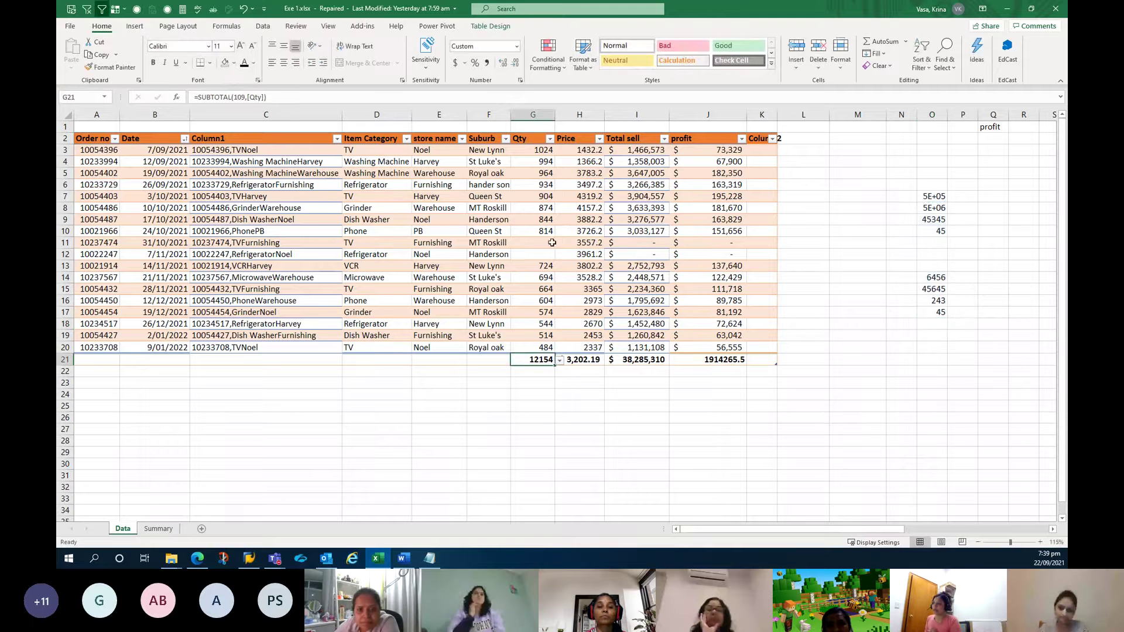
left_click(537, 151)
Select all the Qty values G3:G19
left_click_drag(537, 151, 533, 348)
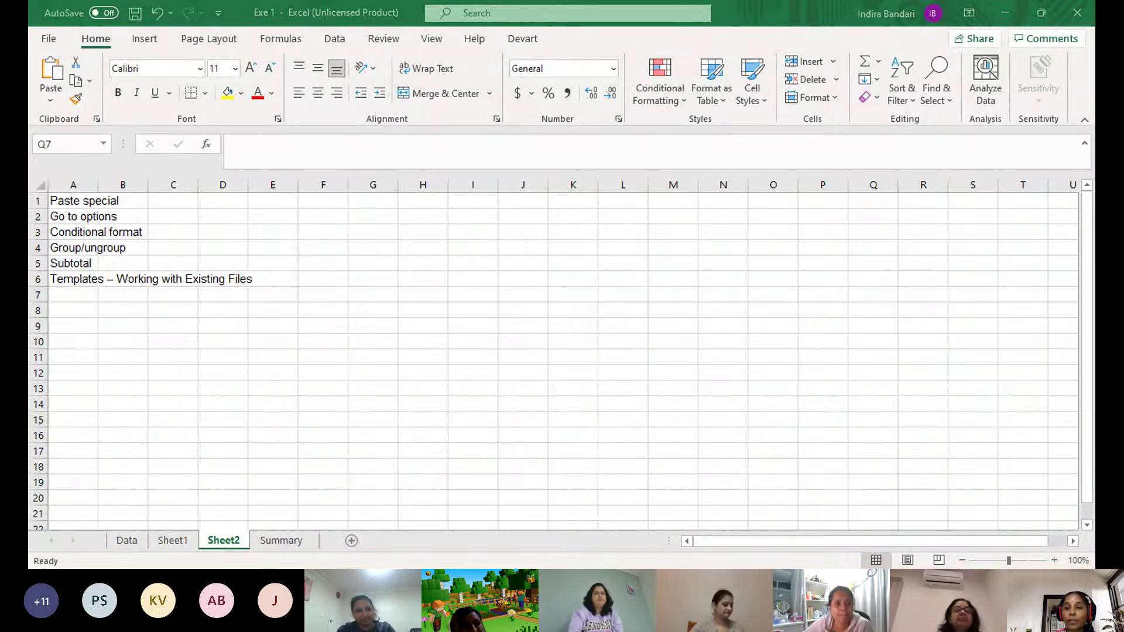
On Sheet2, select the Paste special topic cell A1, then empty cell C10 below the list
left_click(69, 204)
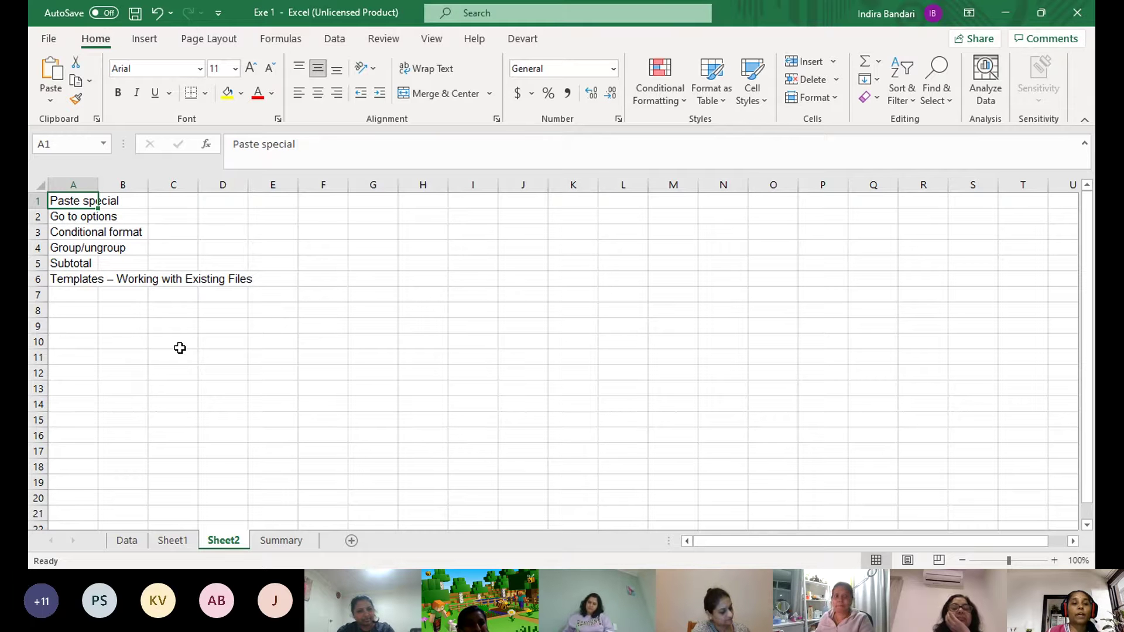
left_click(180, 347)
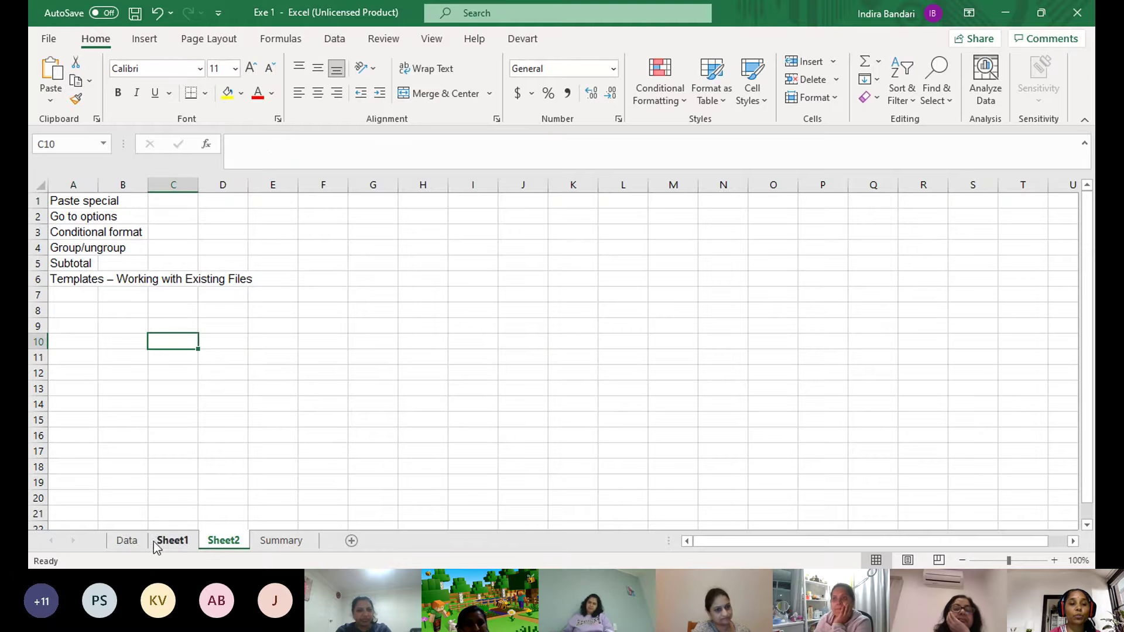
On Sheet1, widen column A for Order no and column C for full Merged values
left_click(173, 541)
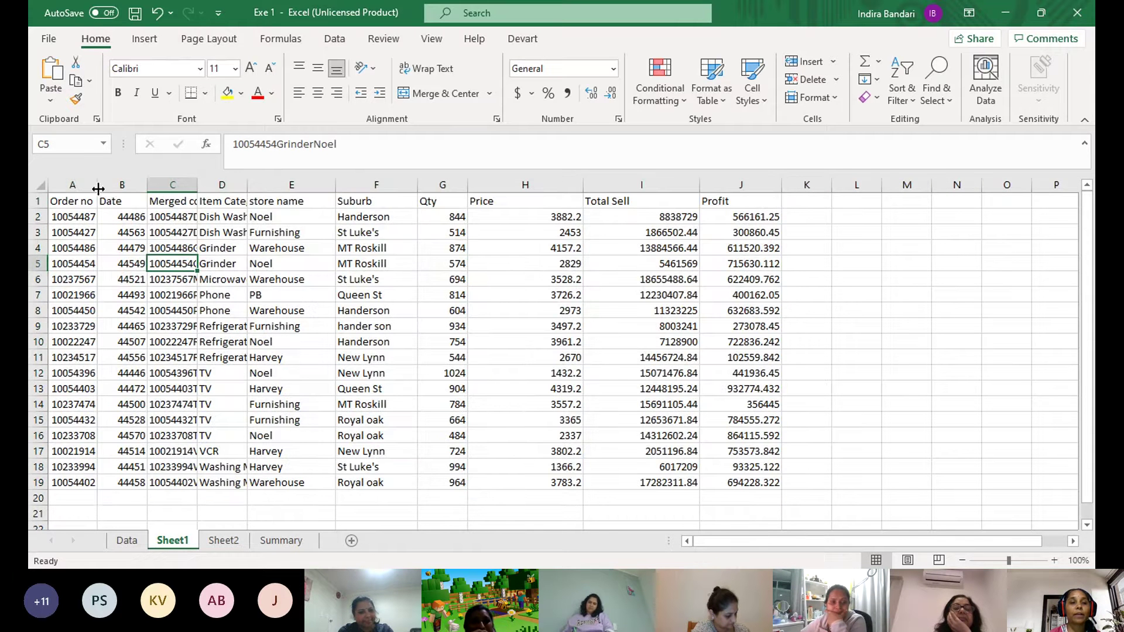
left_click_drag(99, 188, 123, 189)
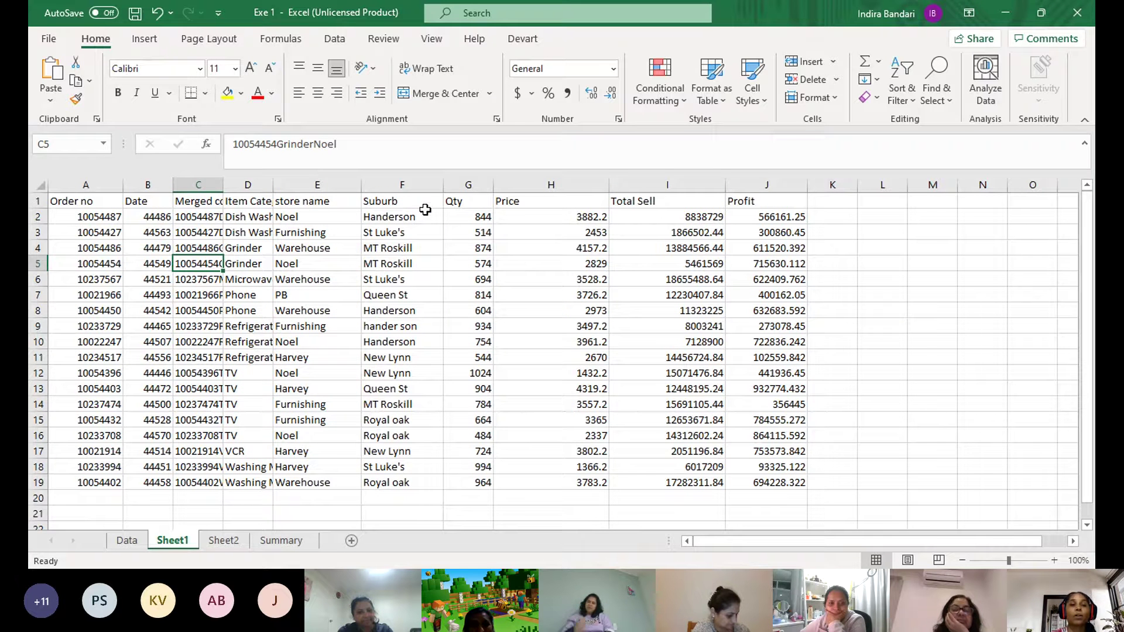
left_click_drag(224, 185, 368, 180)
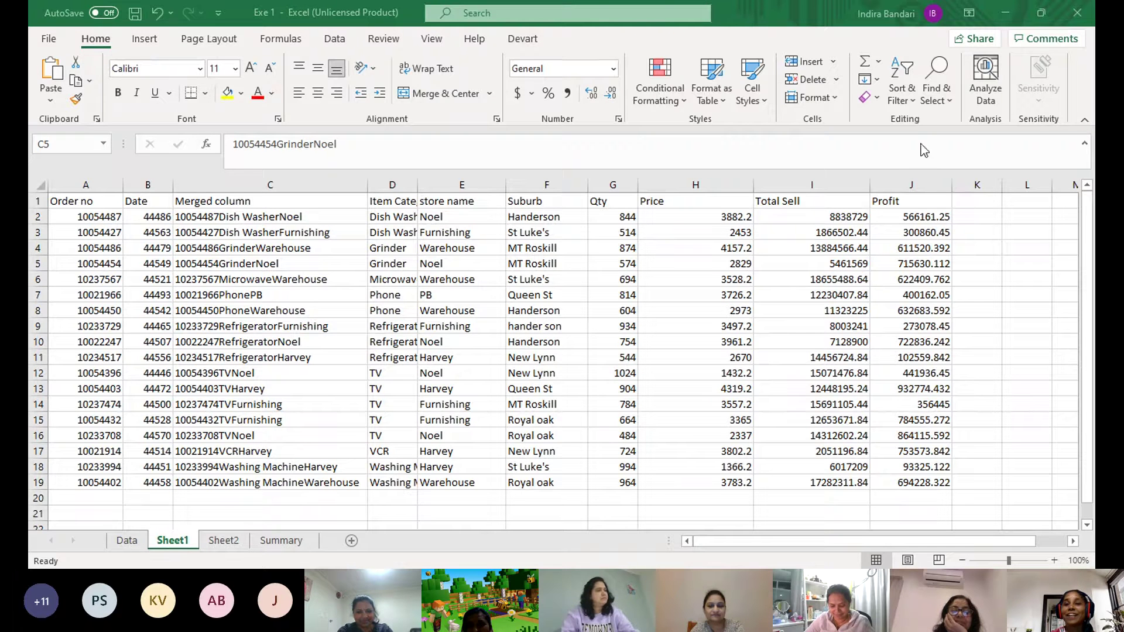
left_click(906, 33)
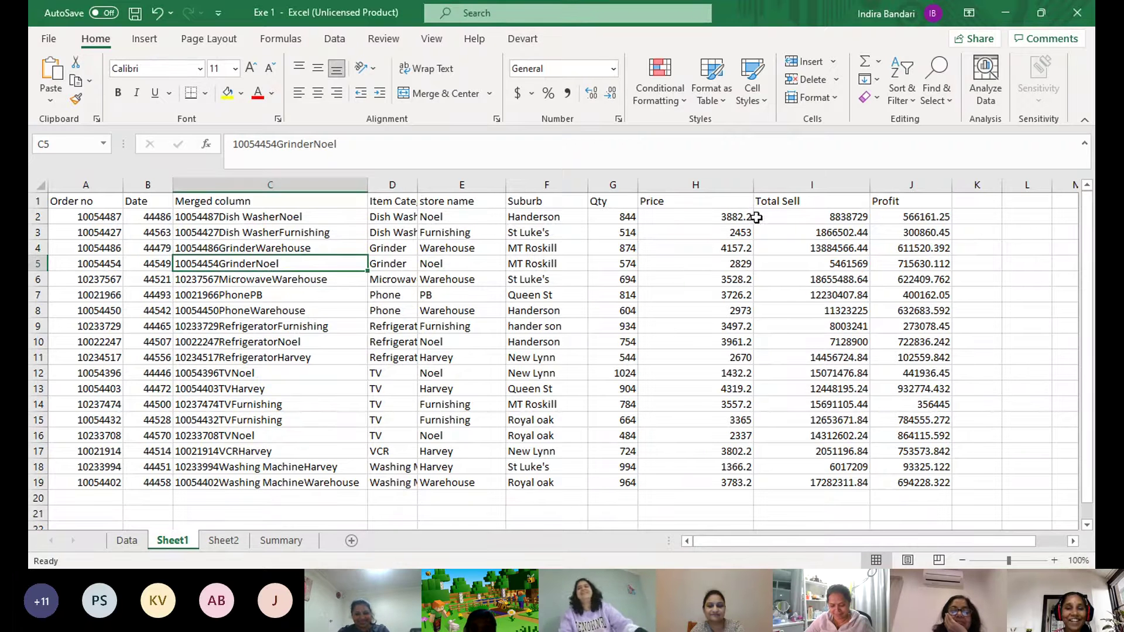
left_click_drag(530, 388, 530, 374)
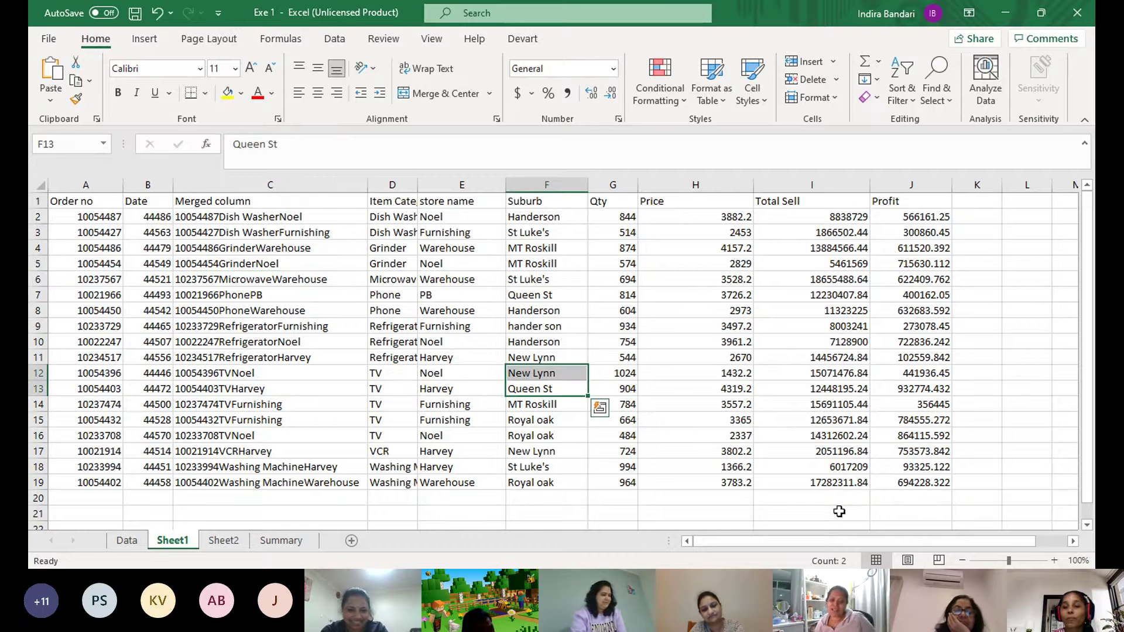
left_click(864, 358)
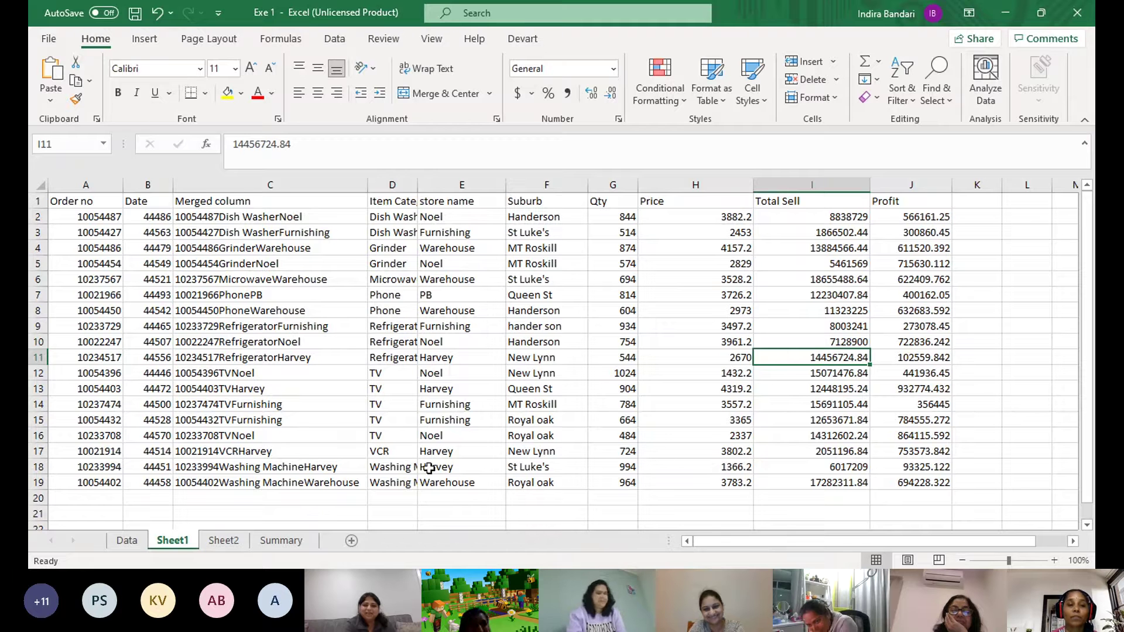
left_click(291, 420)
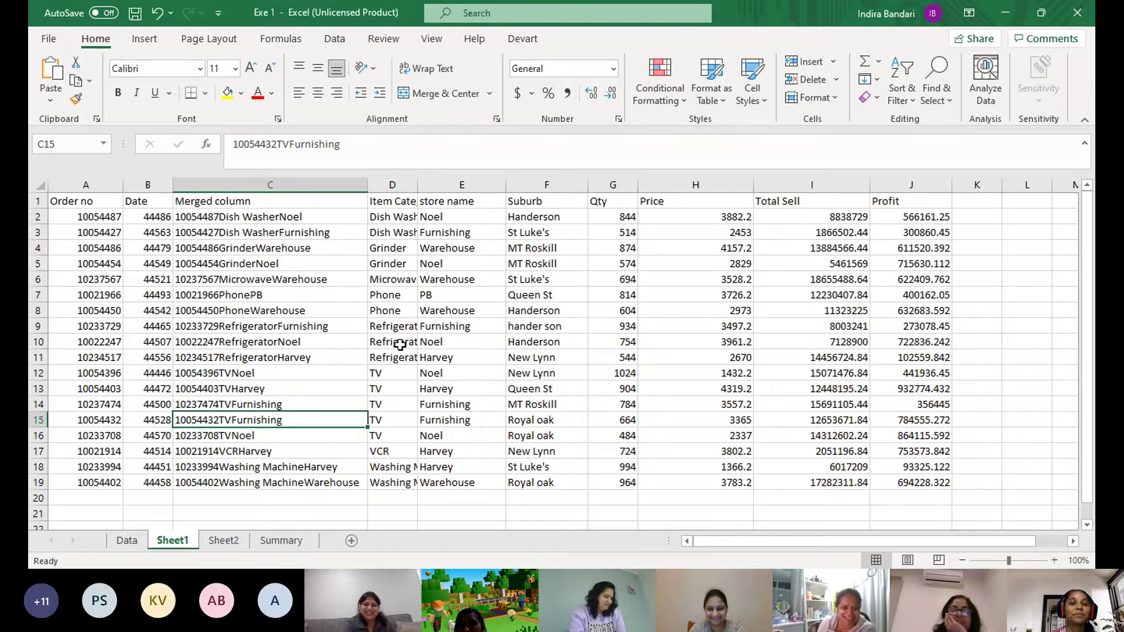
left_click(92, 204)
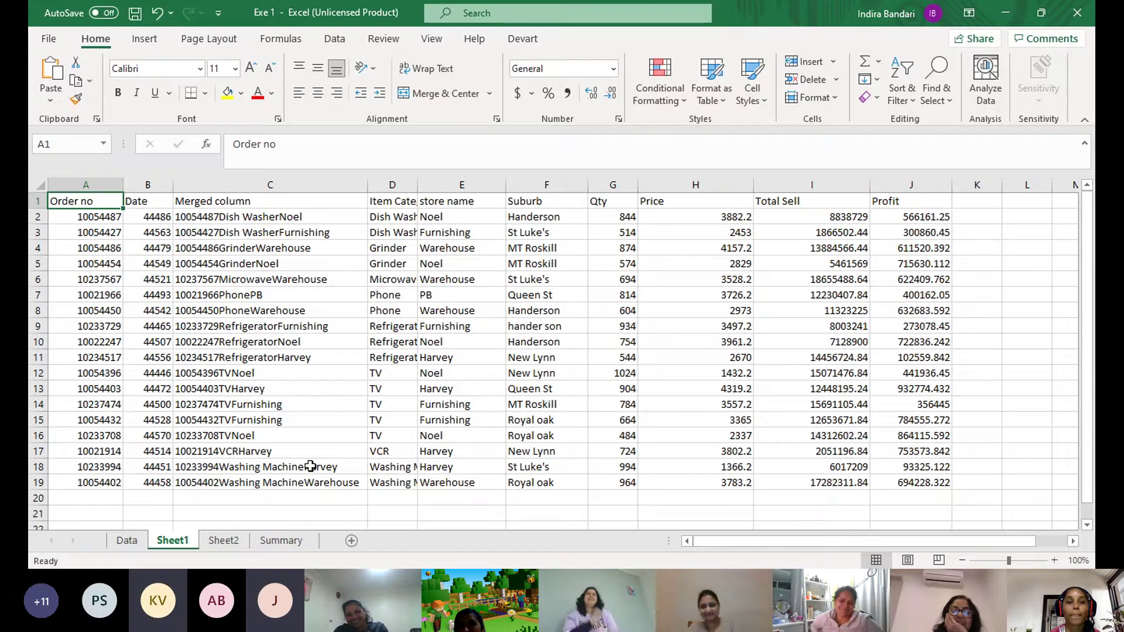
left_click(276, 402)
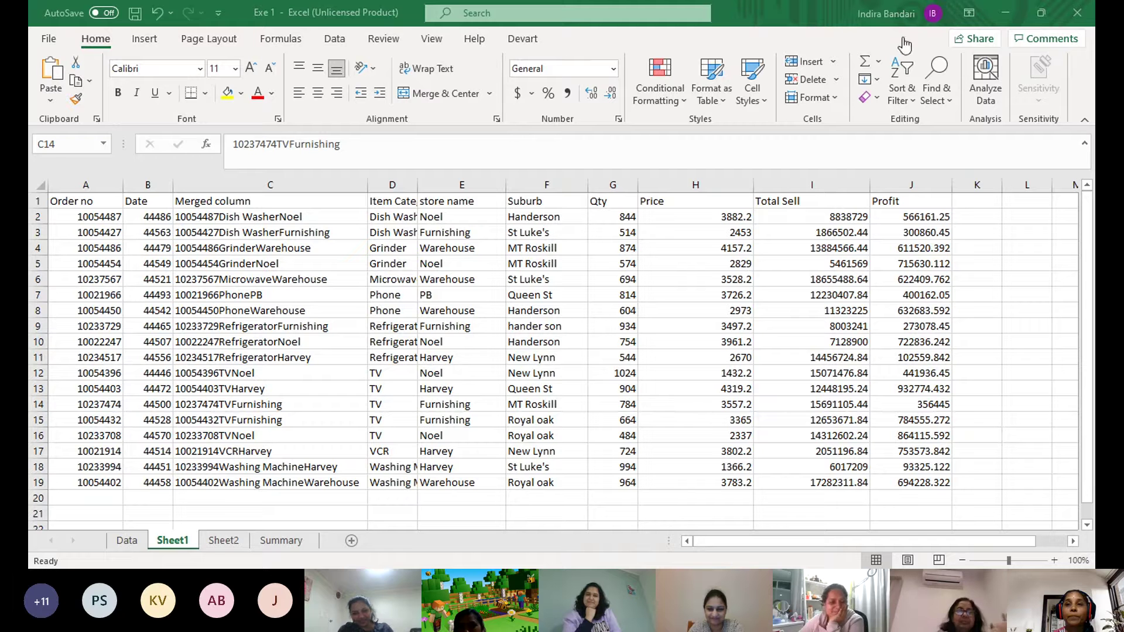
left_click(728, 173)
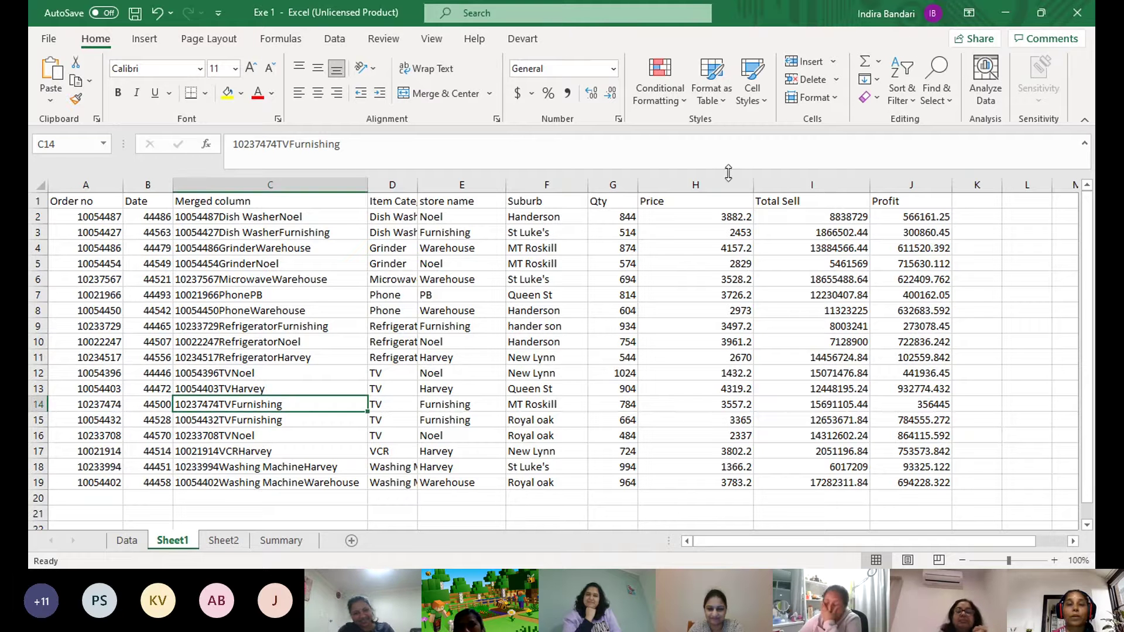
left_click(416, 312)
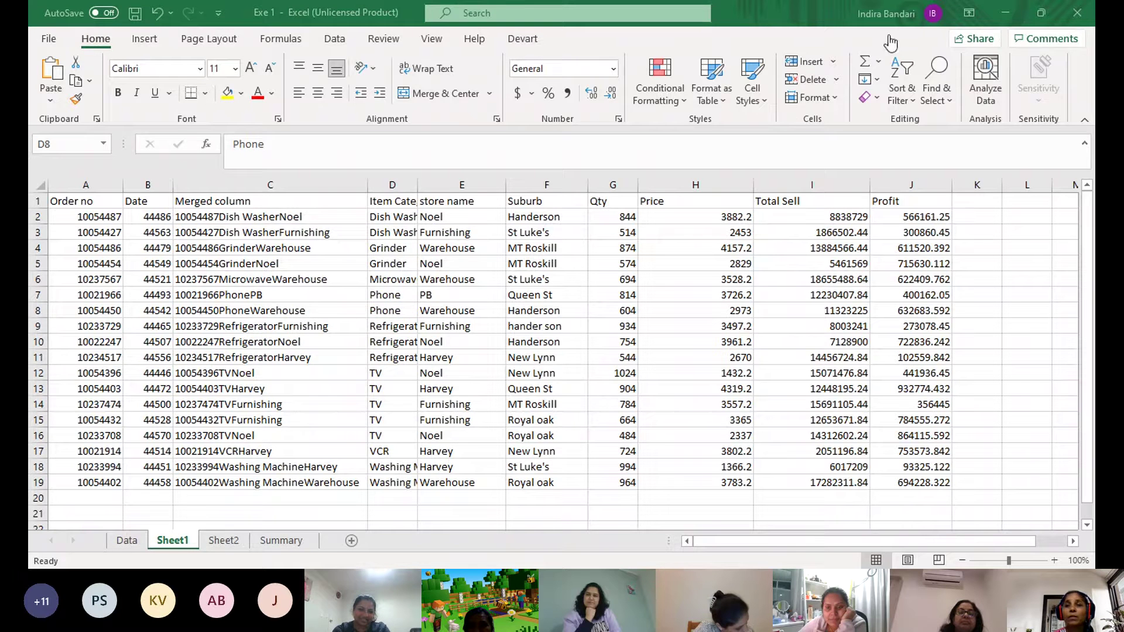
left_click(765, 129)
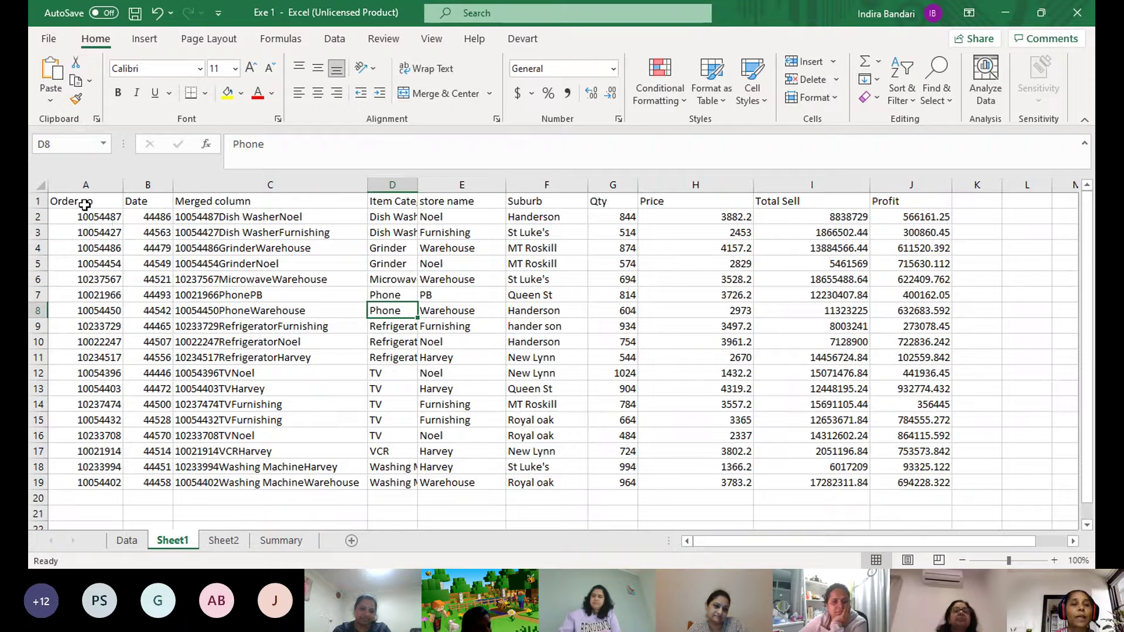
left_click_drag(85, 205, 104, 328)
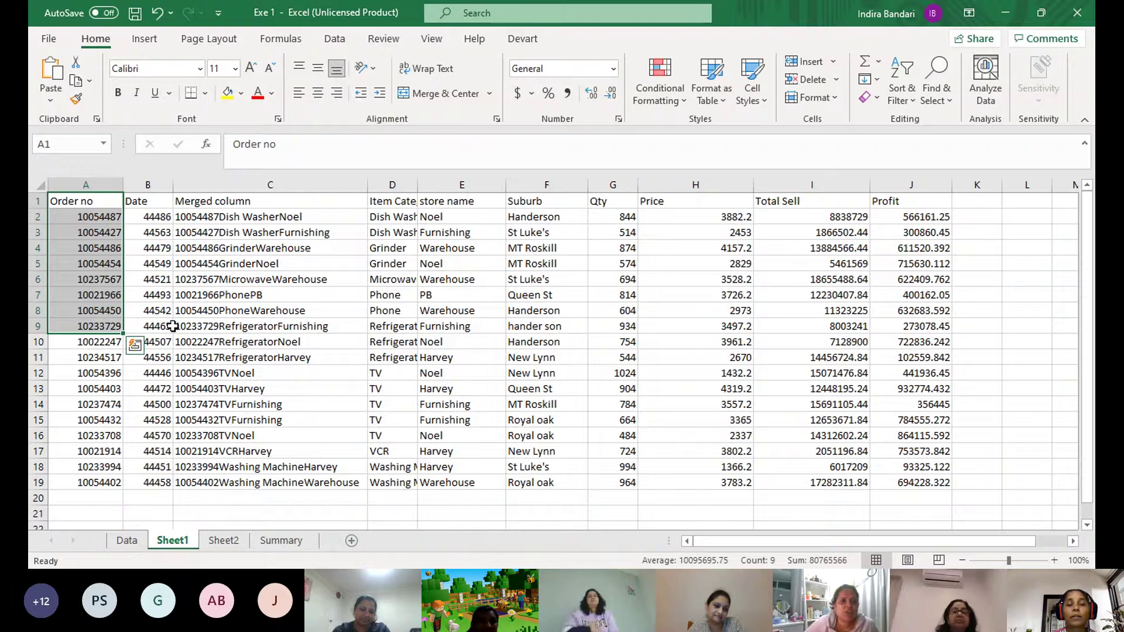
left_click(190, 294)
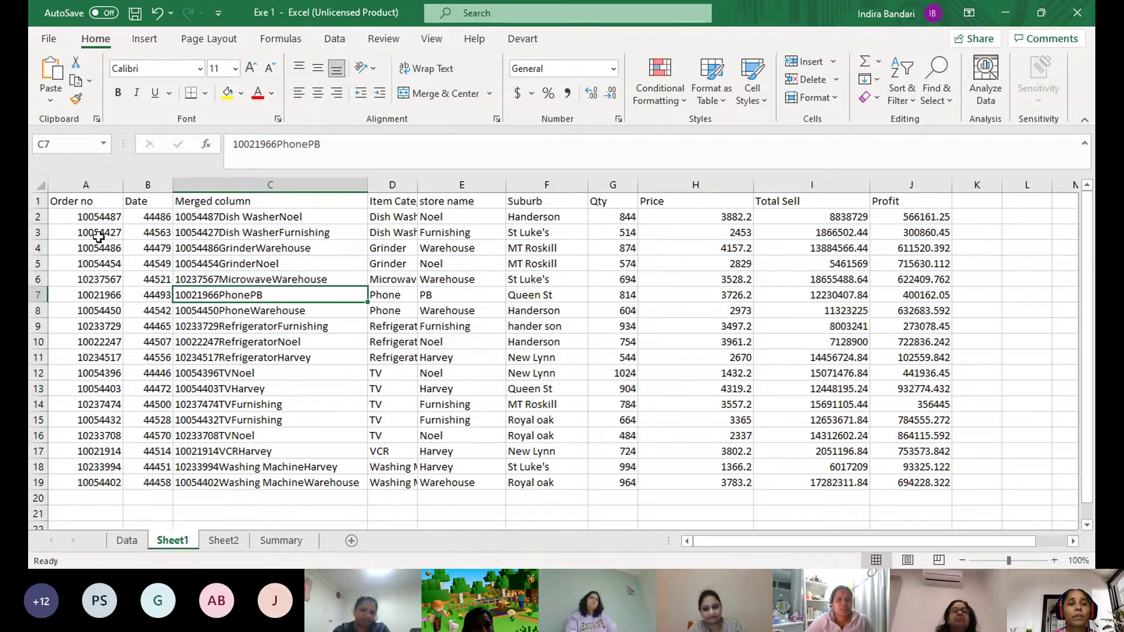
left_click_drag(85, 201, 320, 361)
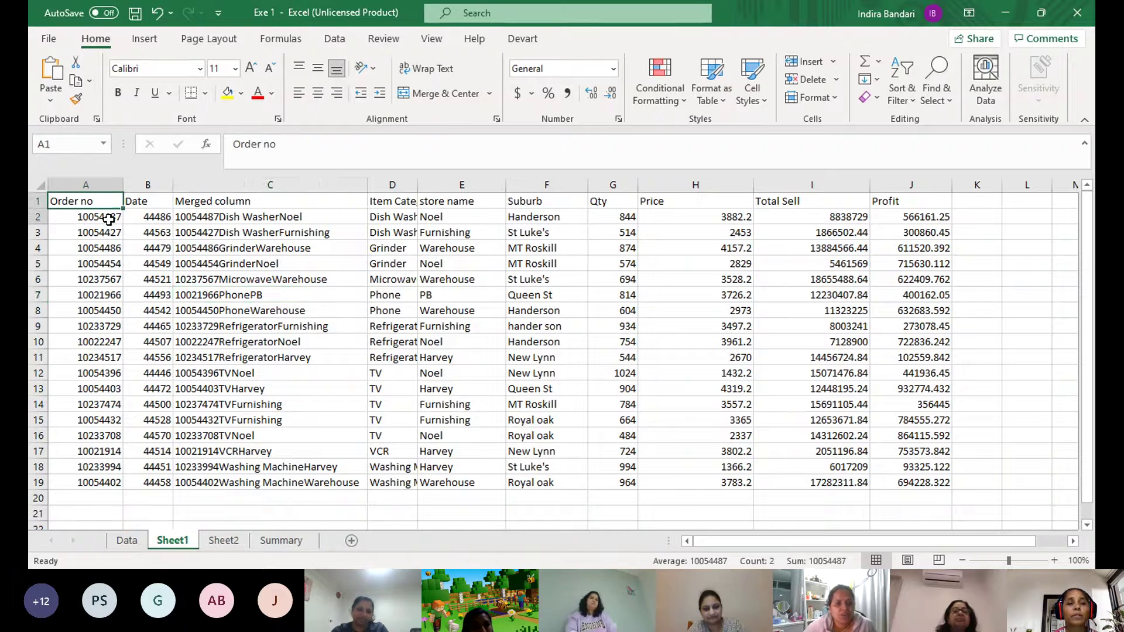
left_click(319, 361)
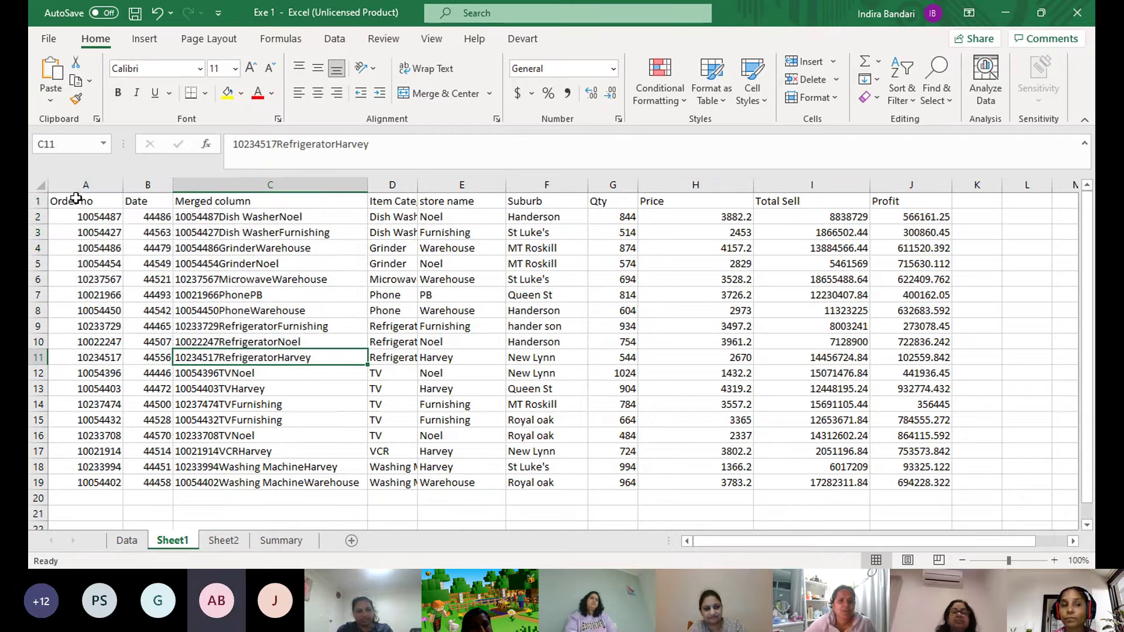
left_click_drag(76, 198, 285, 356)
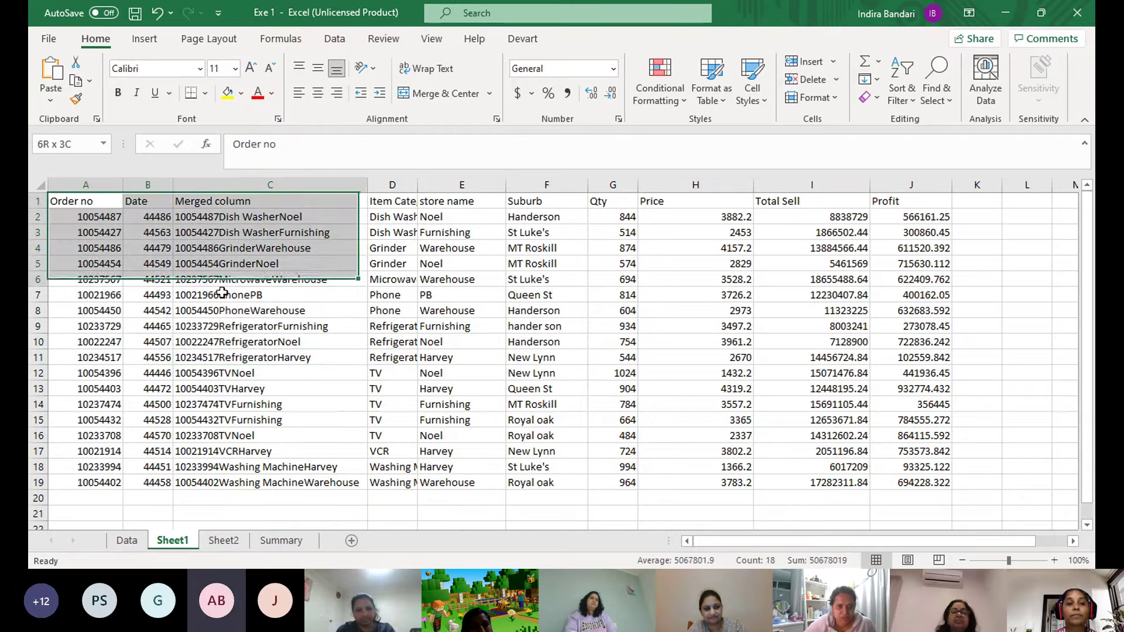
right_click(270, 307)
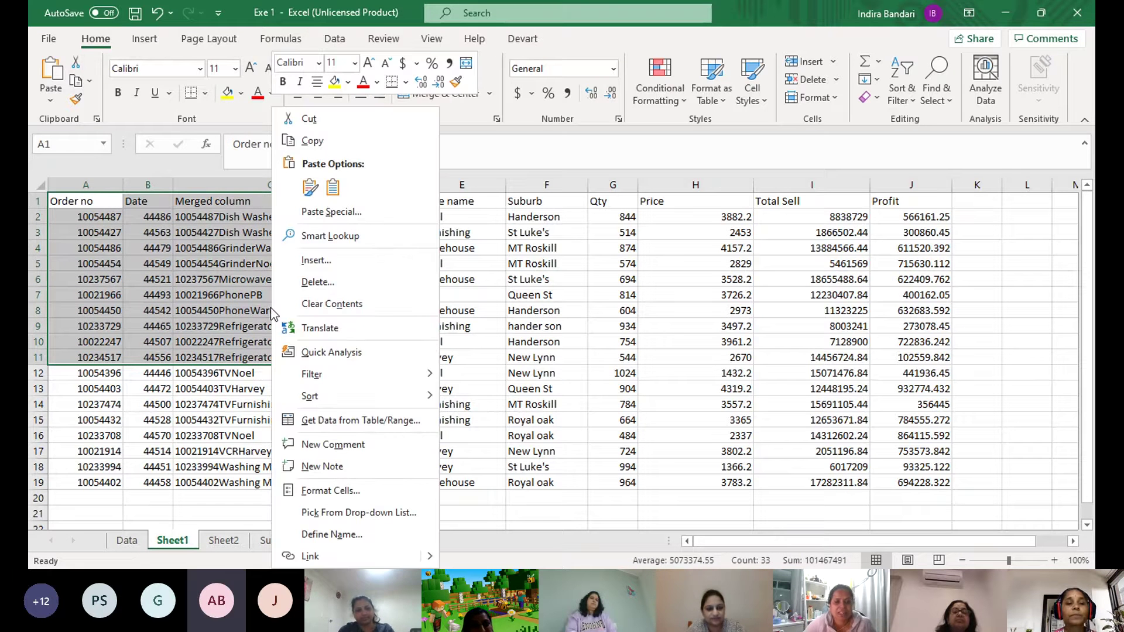
left_click(325, 141)
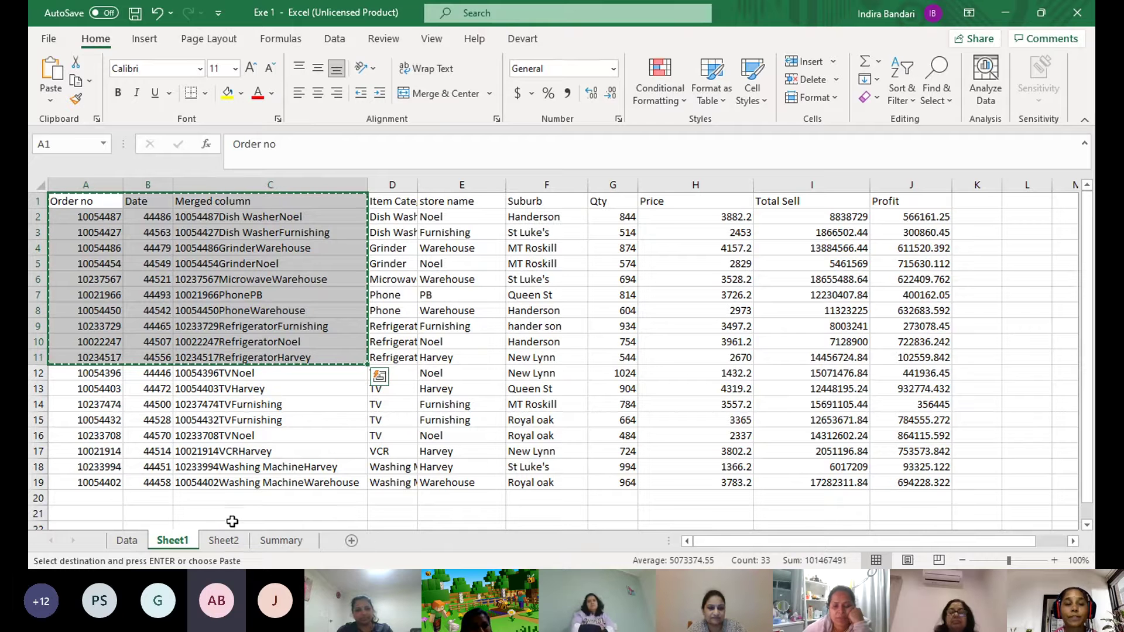
left_click(1027, 209)
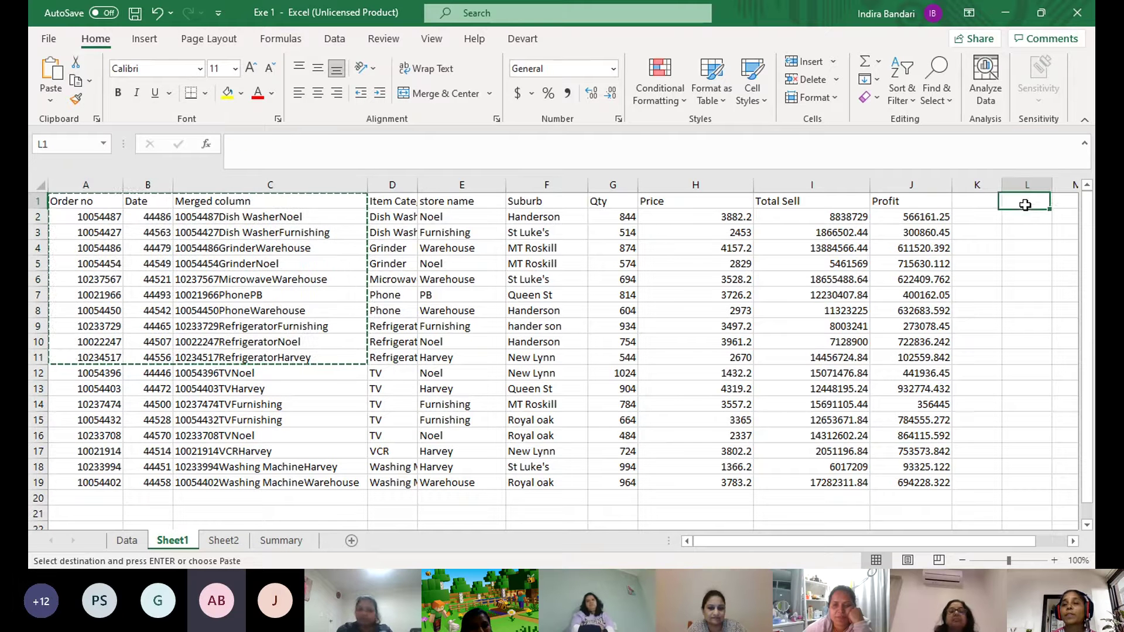
scroll(767, 544, "right", 1)
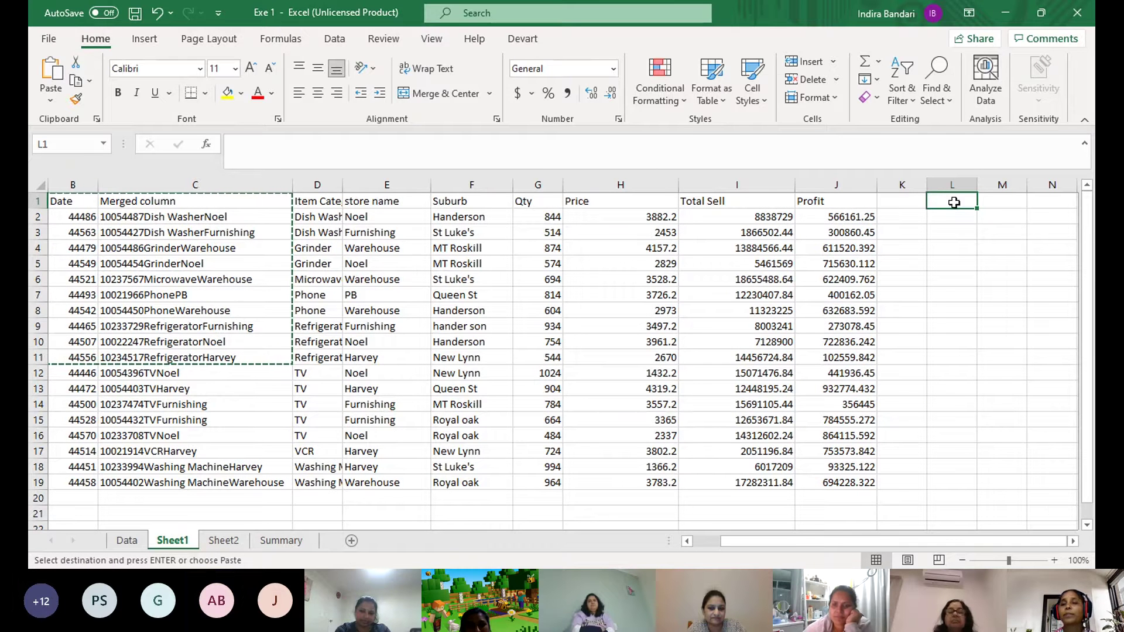
right_click(955, 203)
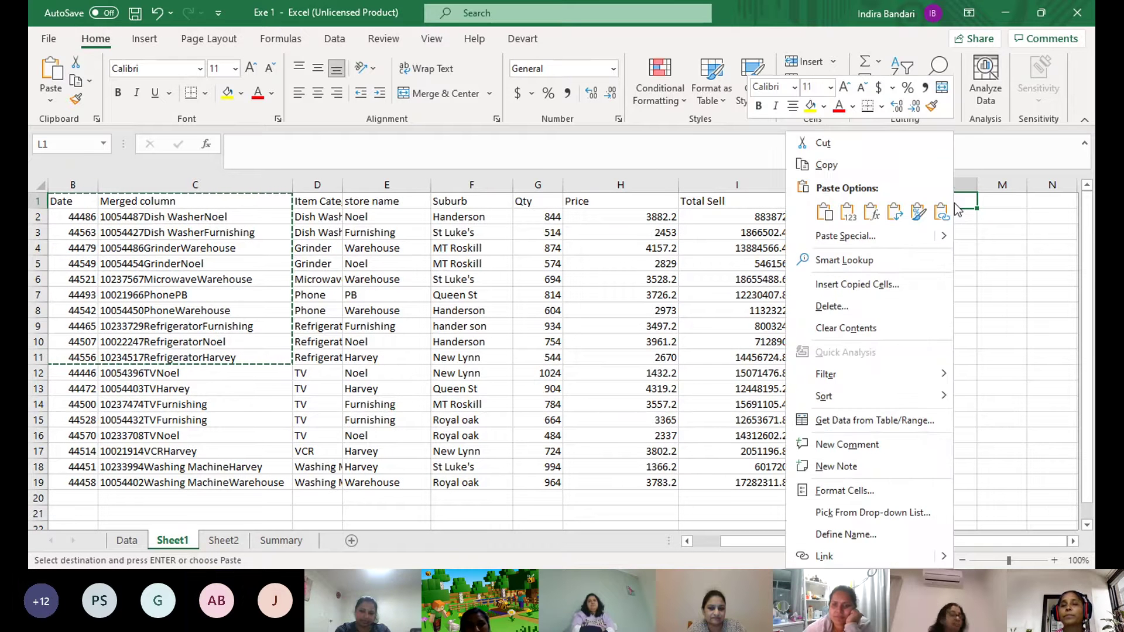
left_click(824, 210)
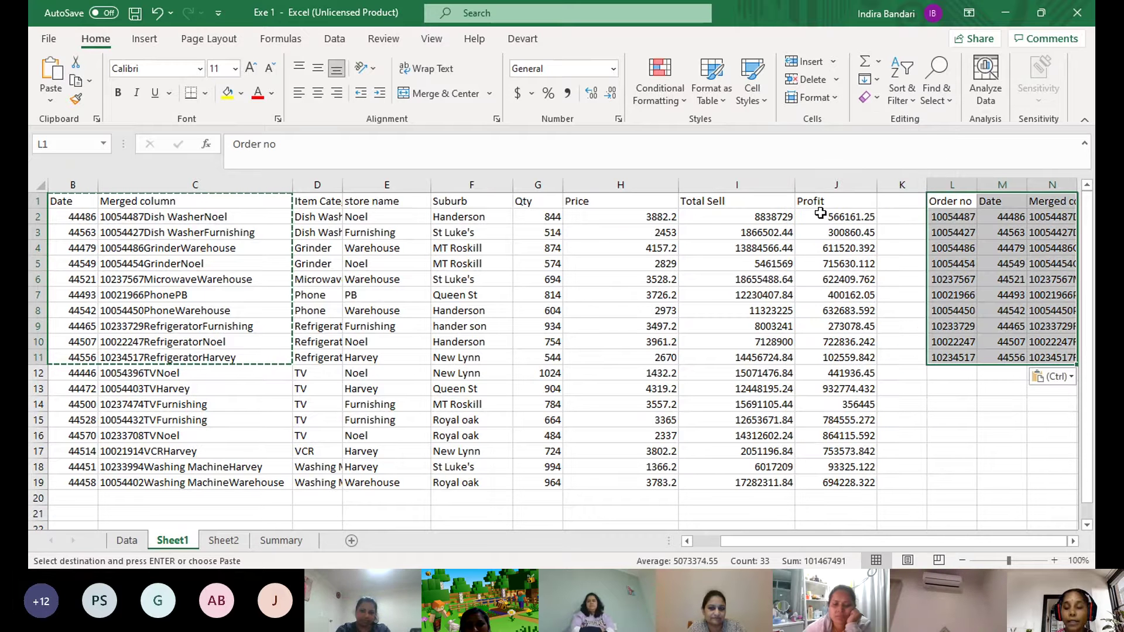
key("ctrl+z")
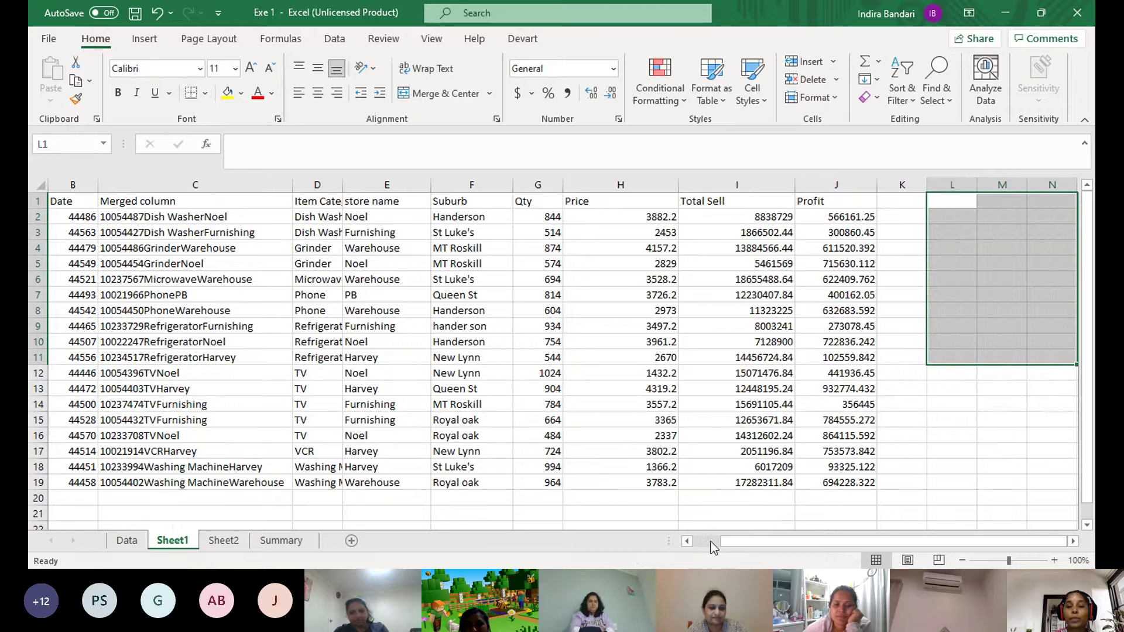
left_click(712, 545)
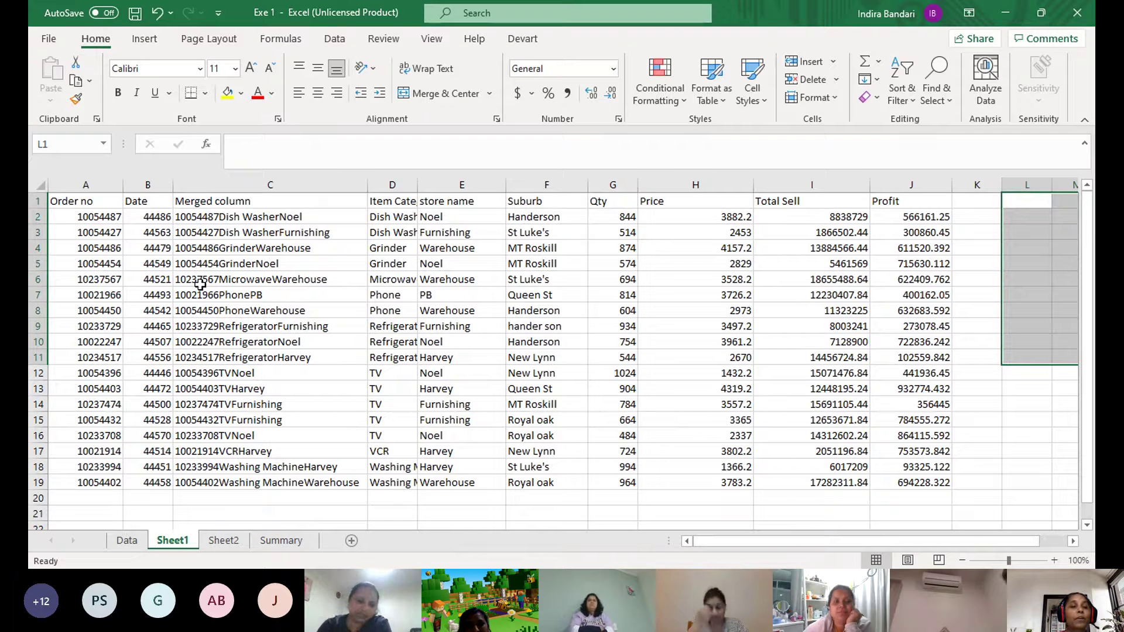
Start a =CONCATENATE( formula in C2, correcting the misspelled function name
left_click(93, 203)
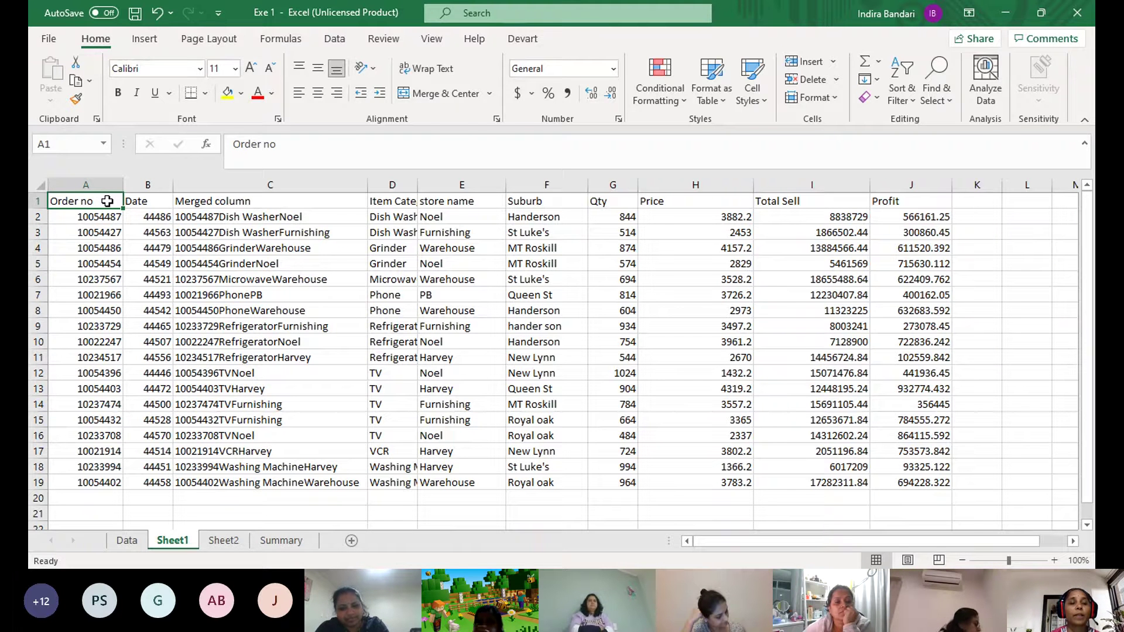
left_click_drag(107, 202, 225, 262)
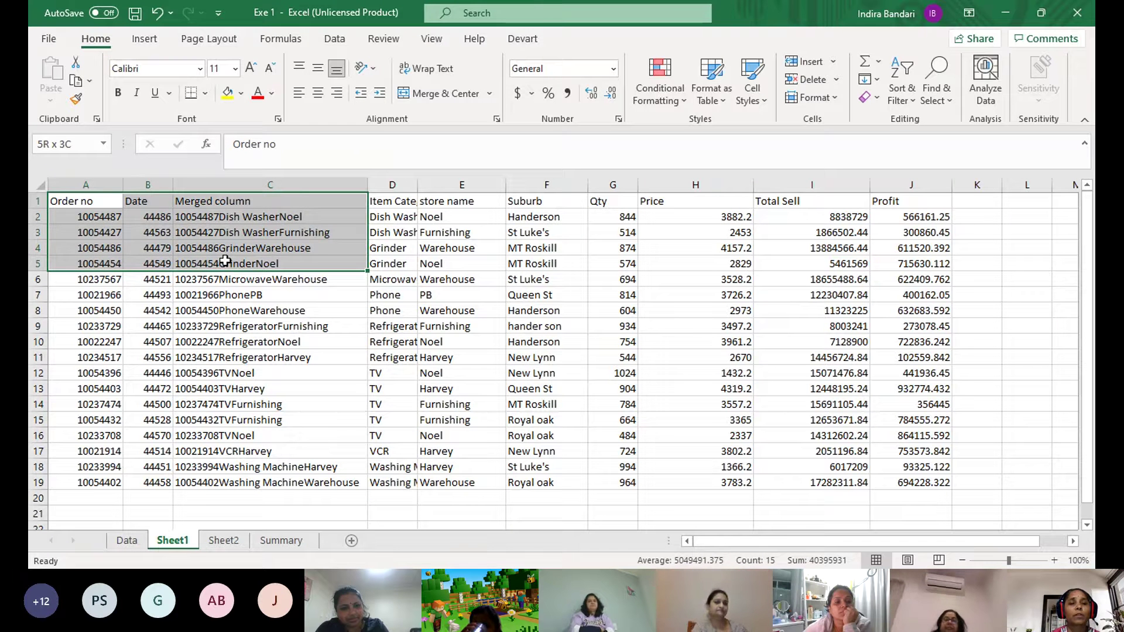
left_click(246, 342)
left_click(229, 217)
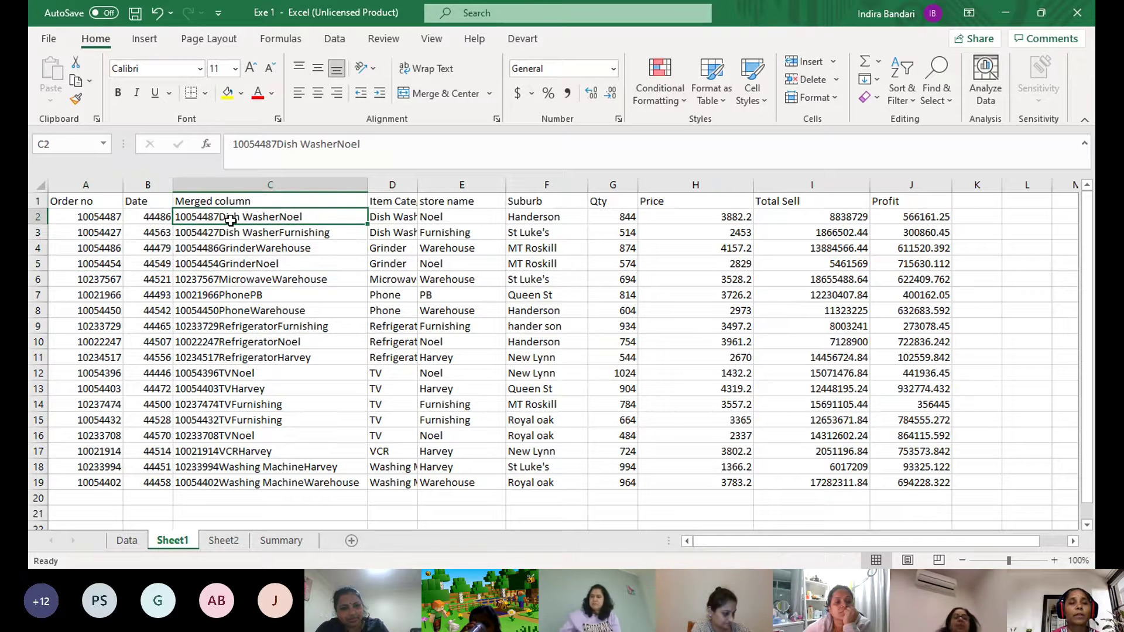
type("=")
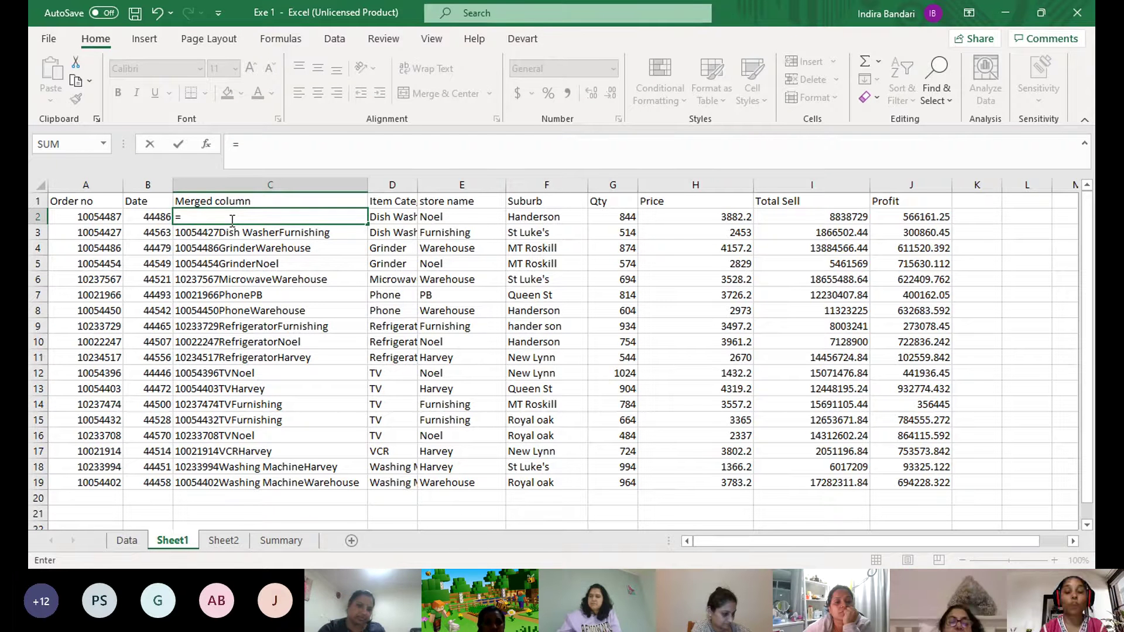
type("conc")
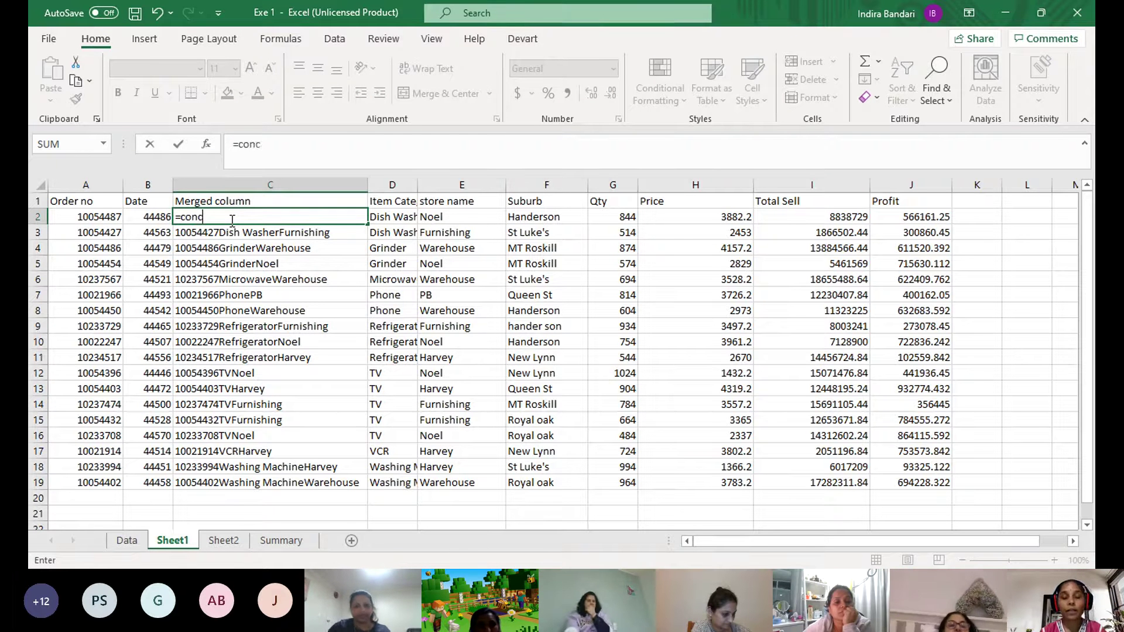
type("atem")
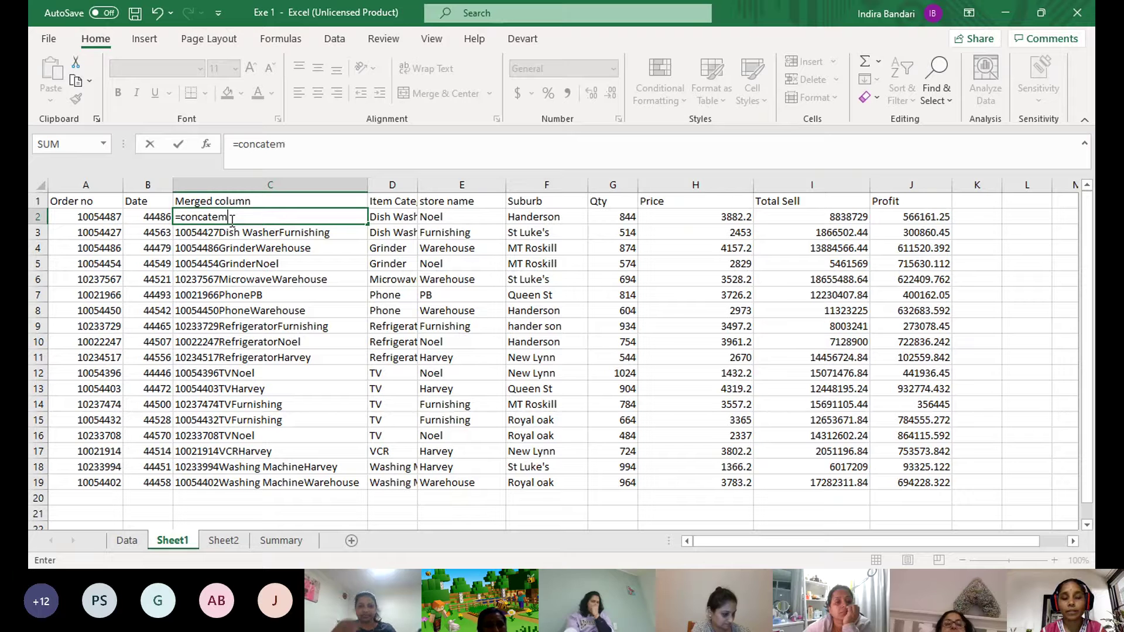
type("ate")
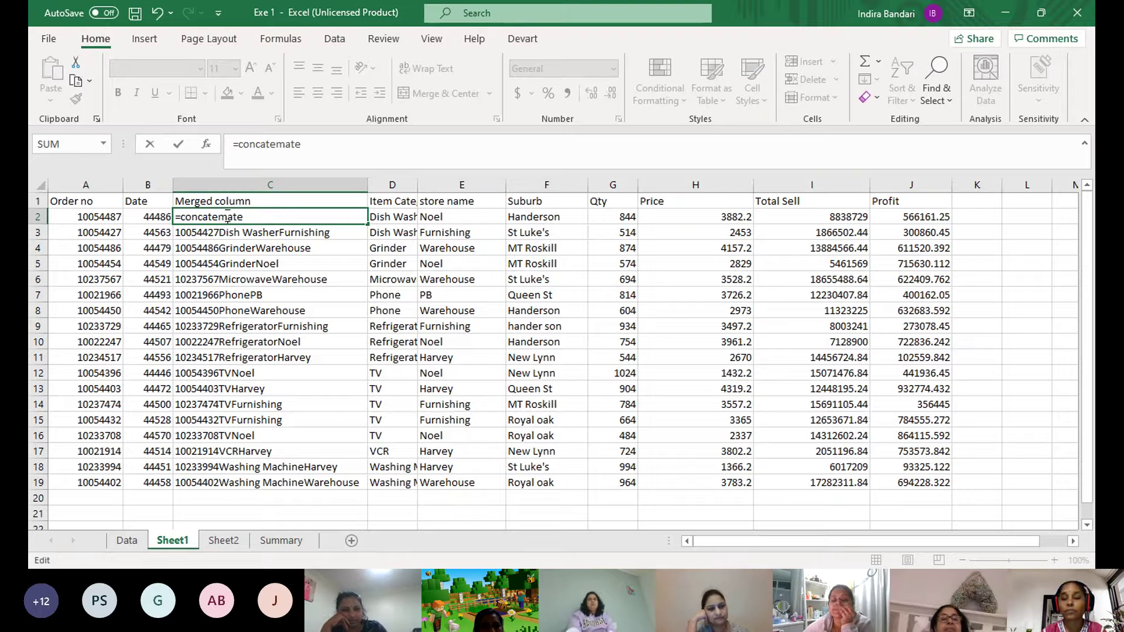
left_click(229, 217)
key("BackSpace")
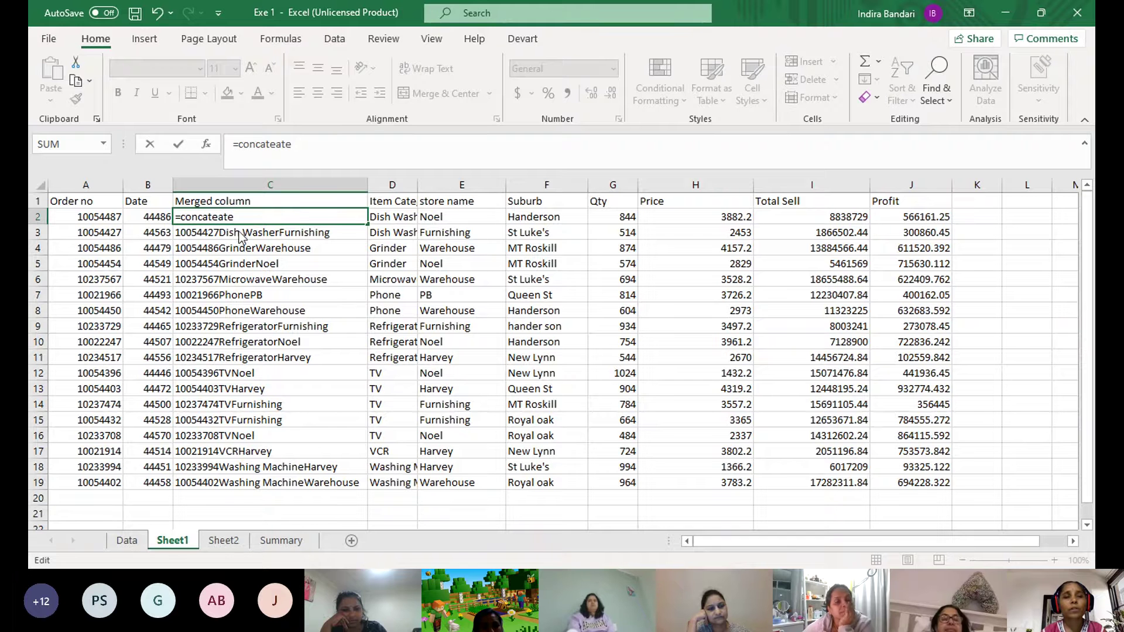
type("n")
key("Tab")
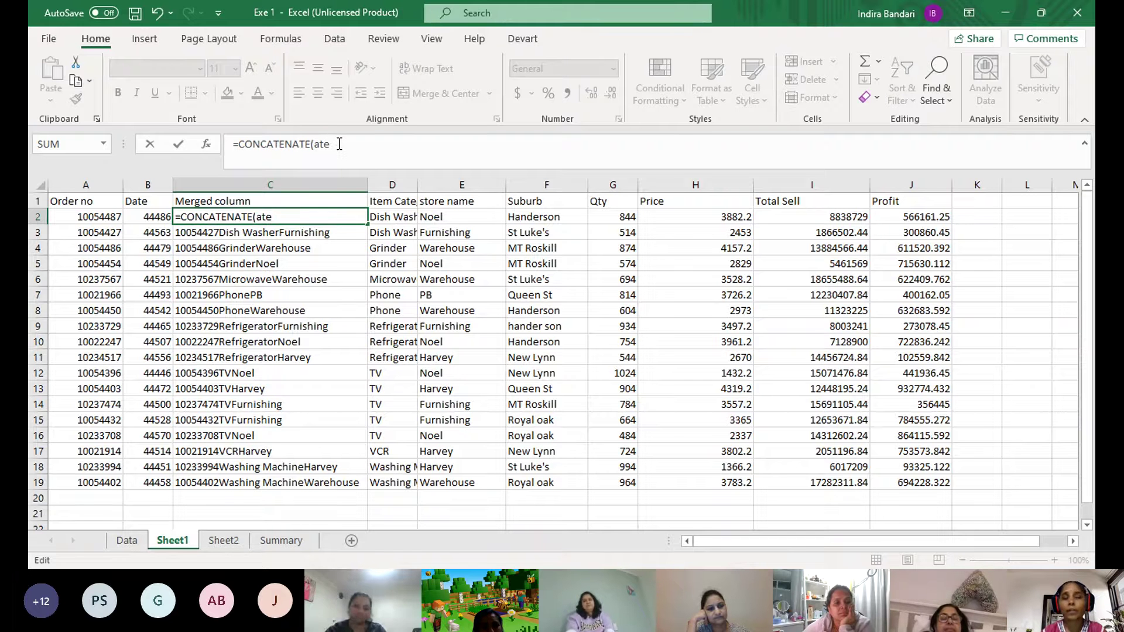
key("BackSpace")
key("BackSpace")
key("BackSpace")
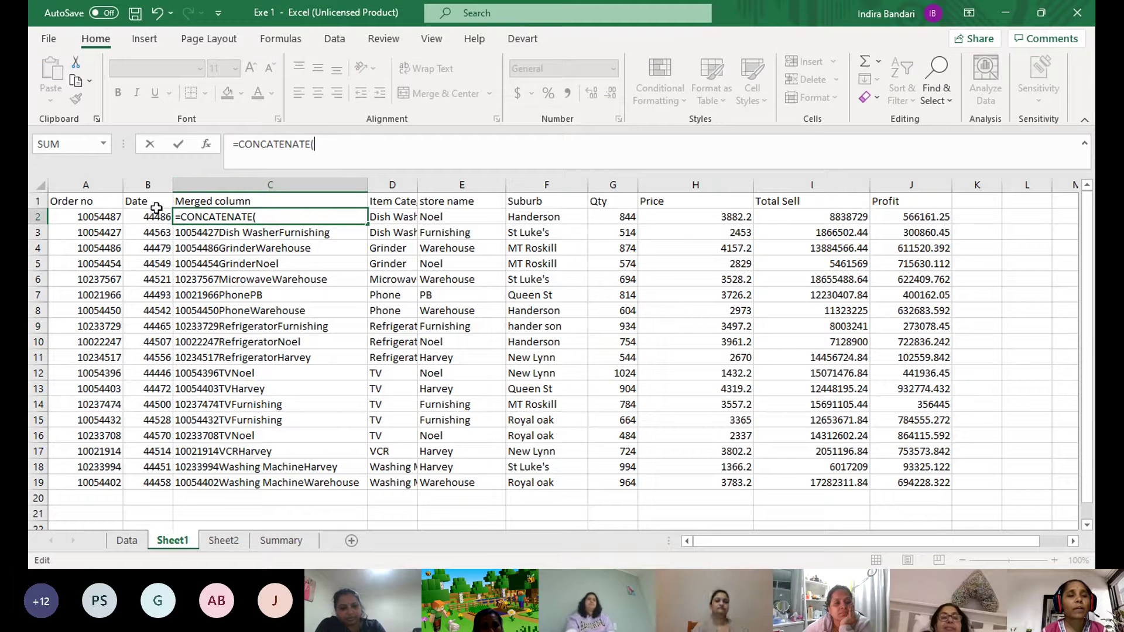
Complete it as =CONCATENATE(A2, " ", D2), so C2 shows 10054487 Dish Washer
left_click(119, 218)
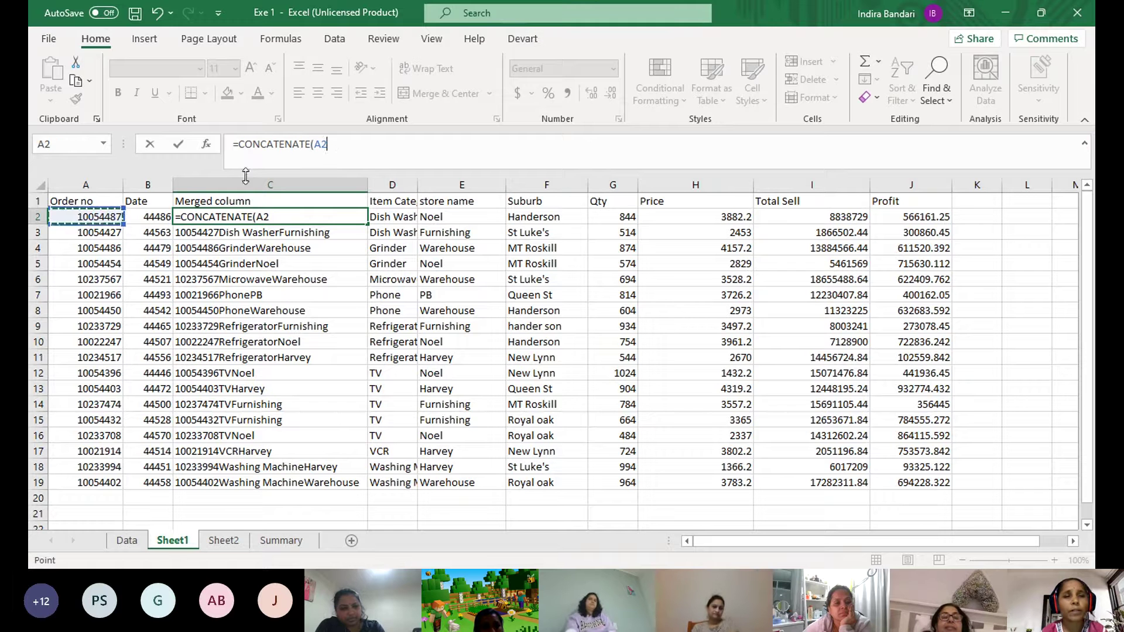
type(", ")
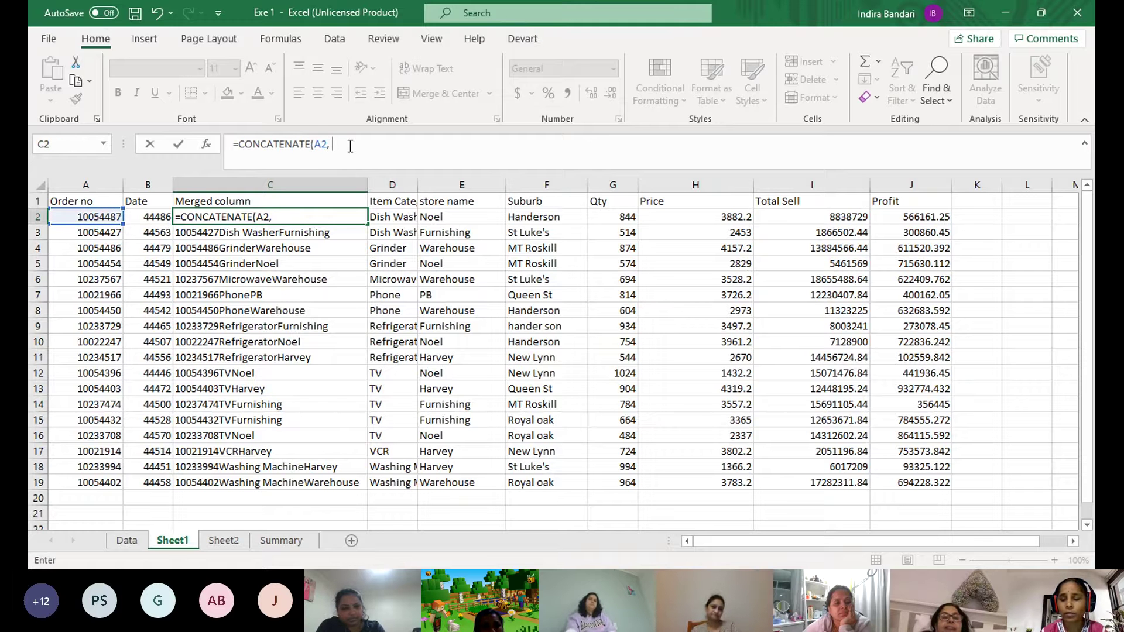
type("\" \"")
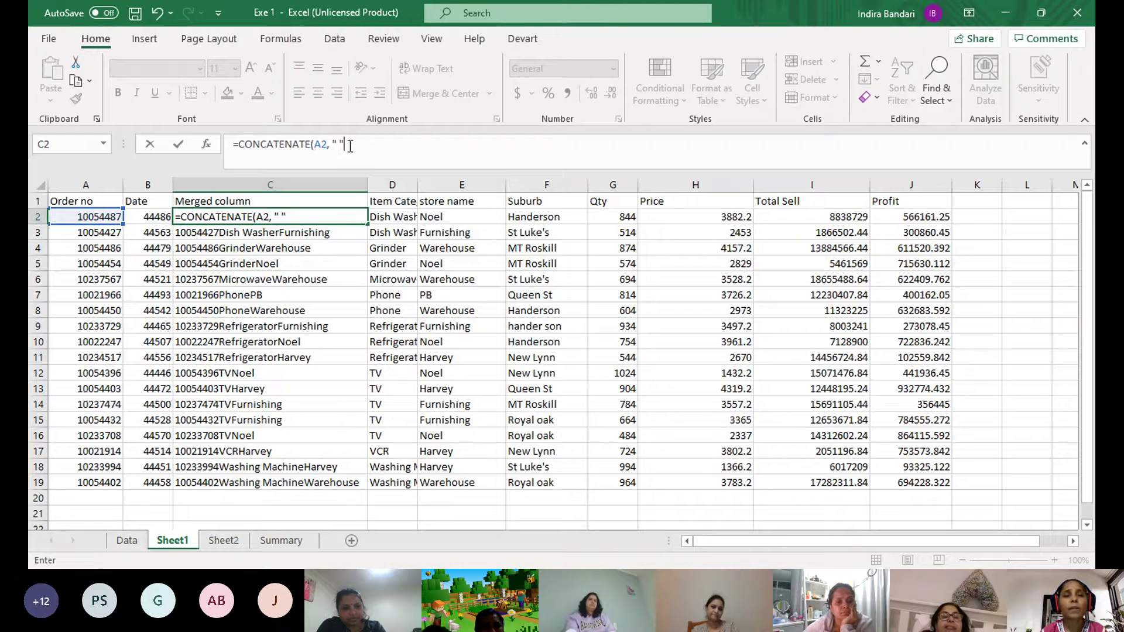
type(",")
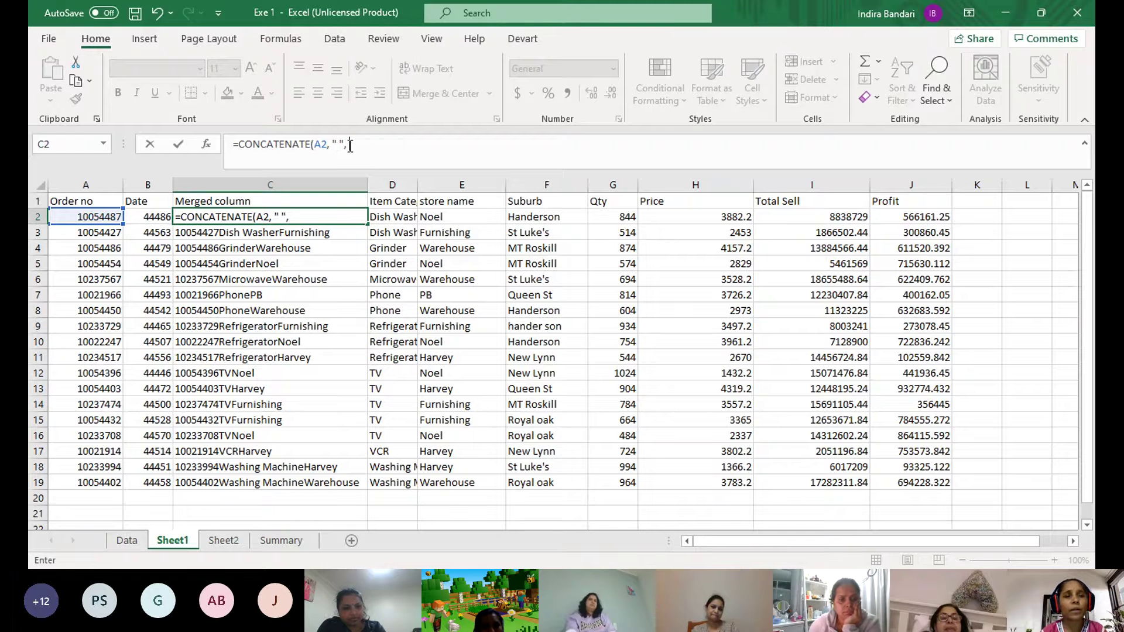
left_click(387, 219)
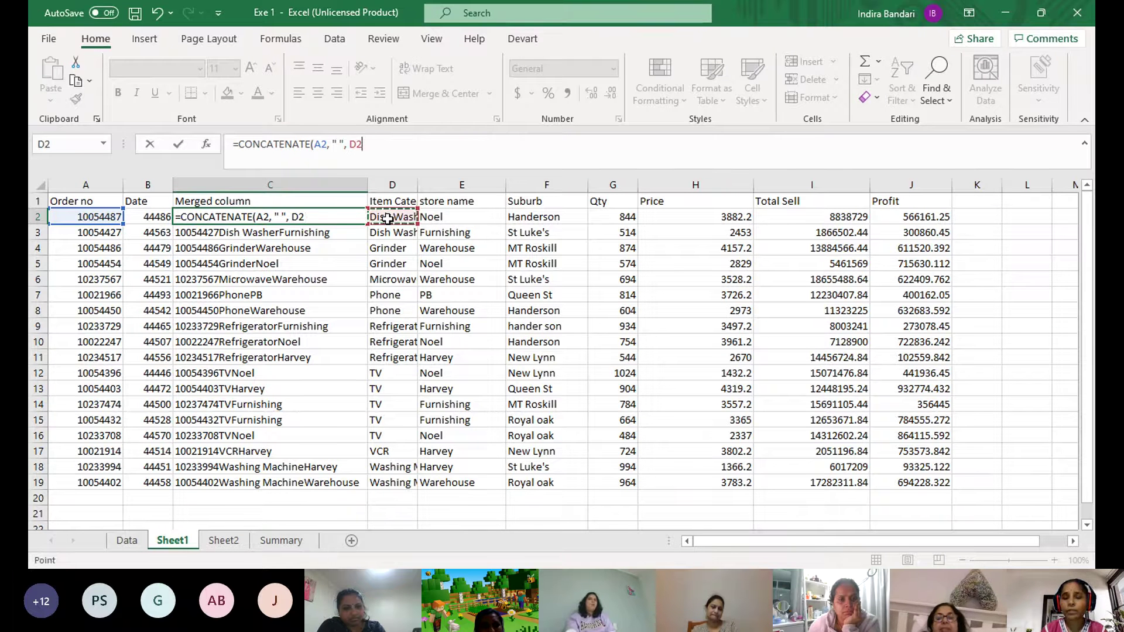
key("Return")
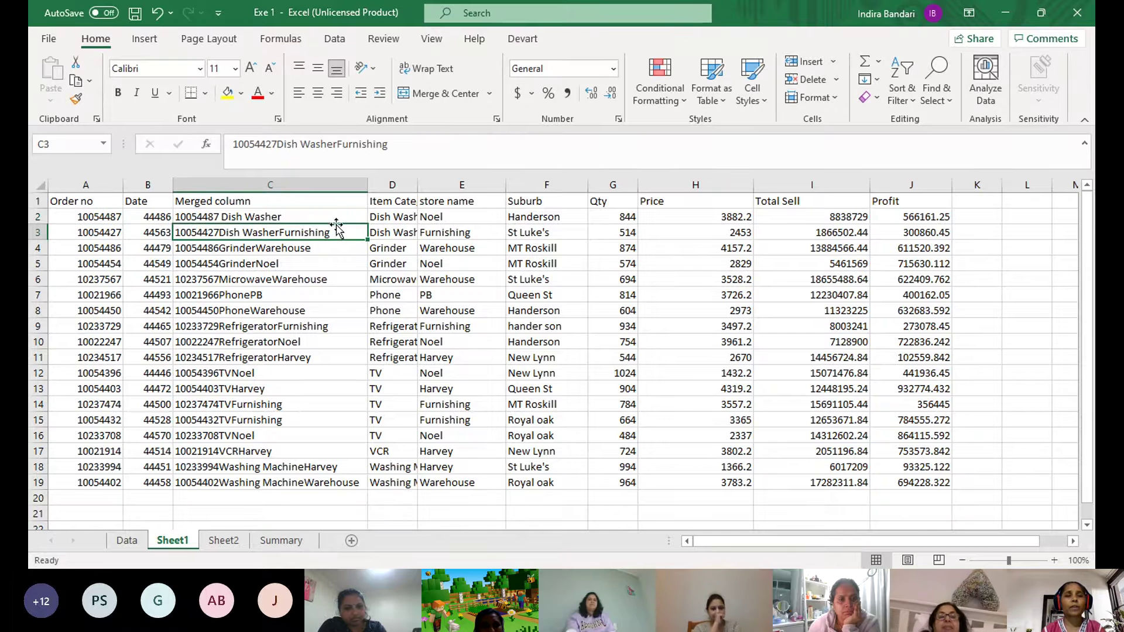
key("Up")
key("Up")
Fill the spaced CONCATENATE formula down to C19, then select the block A1:C19
left_click(331, 220)
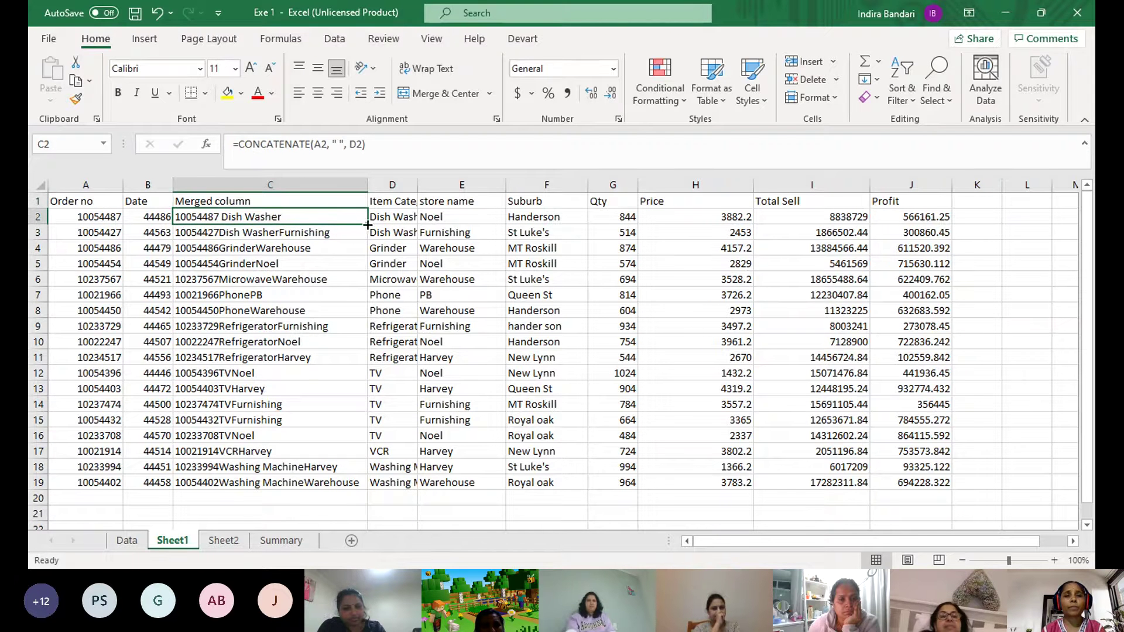
double_click(368, 225)
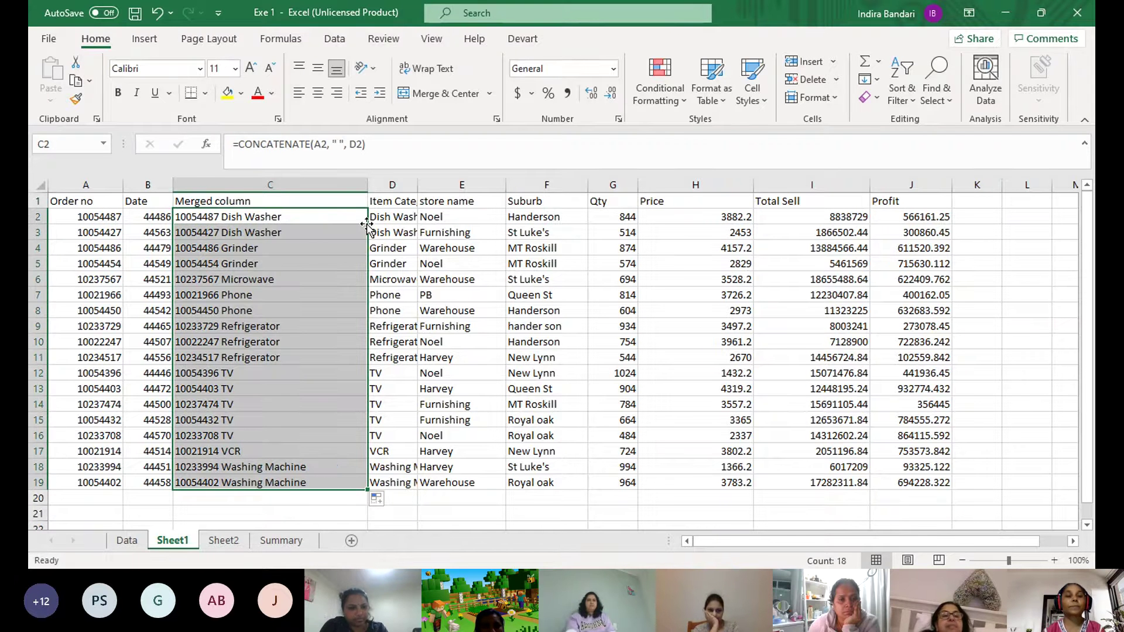
left_click(307, 263)
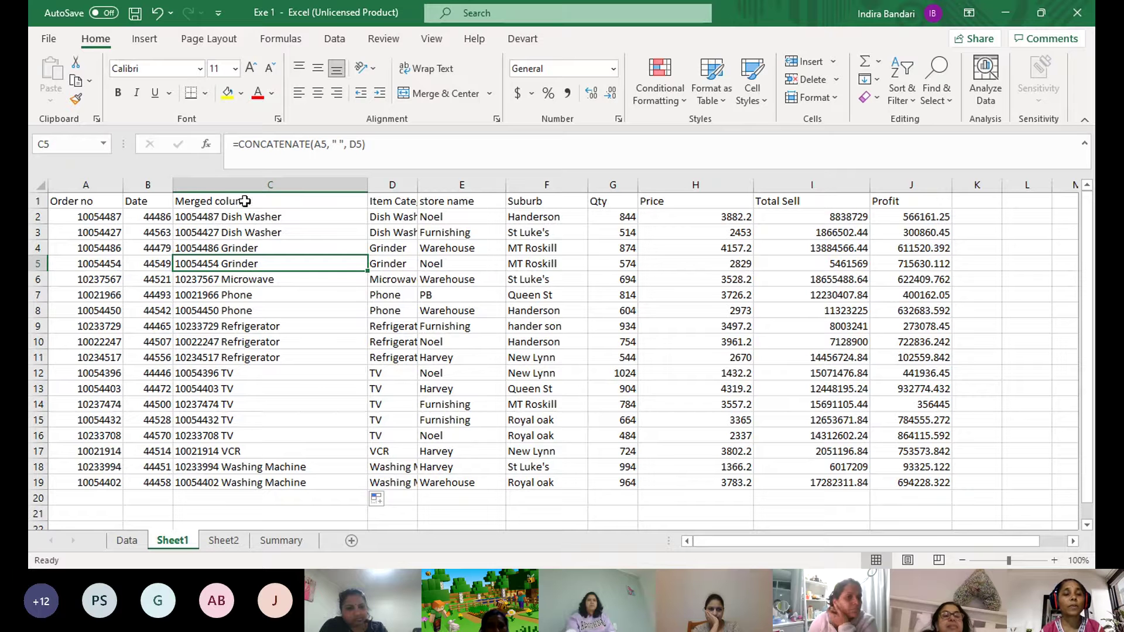
left_click(86, 201)
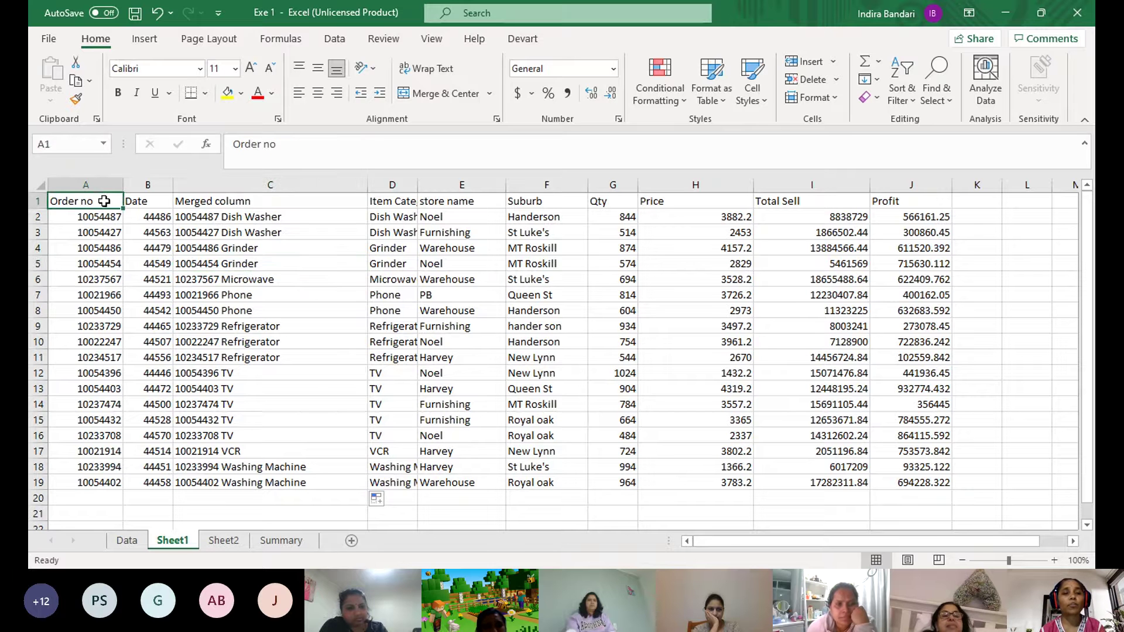
left_click_drag(104, 201, 312, 479)
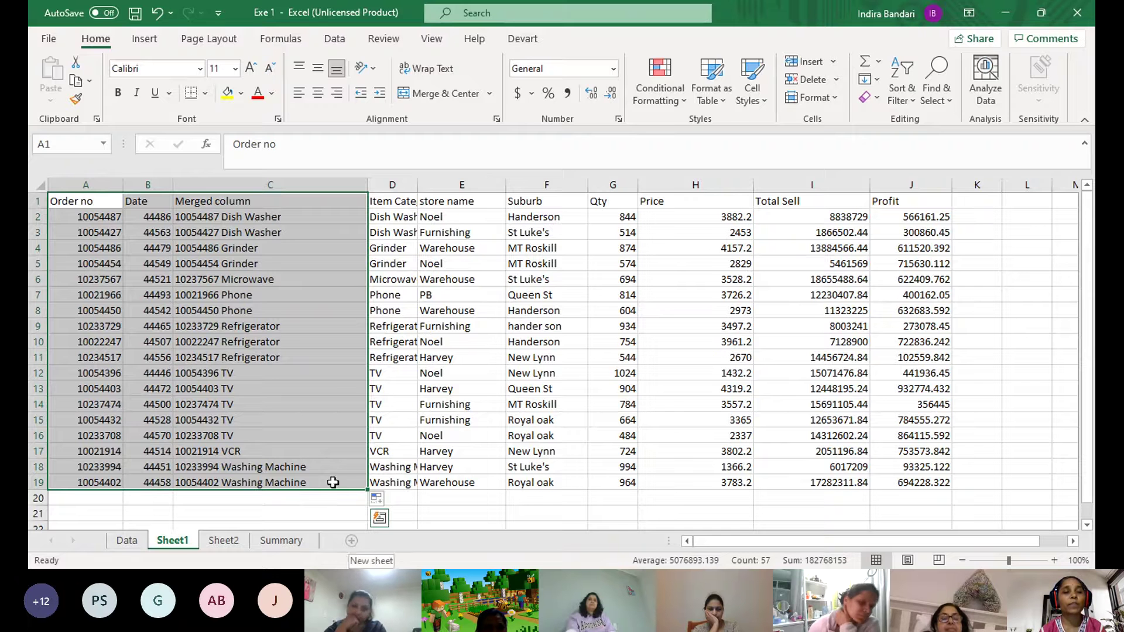
Copy A1:C19, add a new Sheet3, paste it there and widen column C
right_click(135, 269)
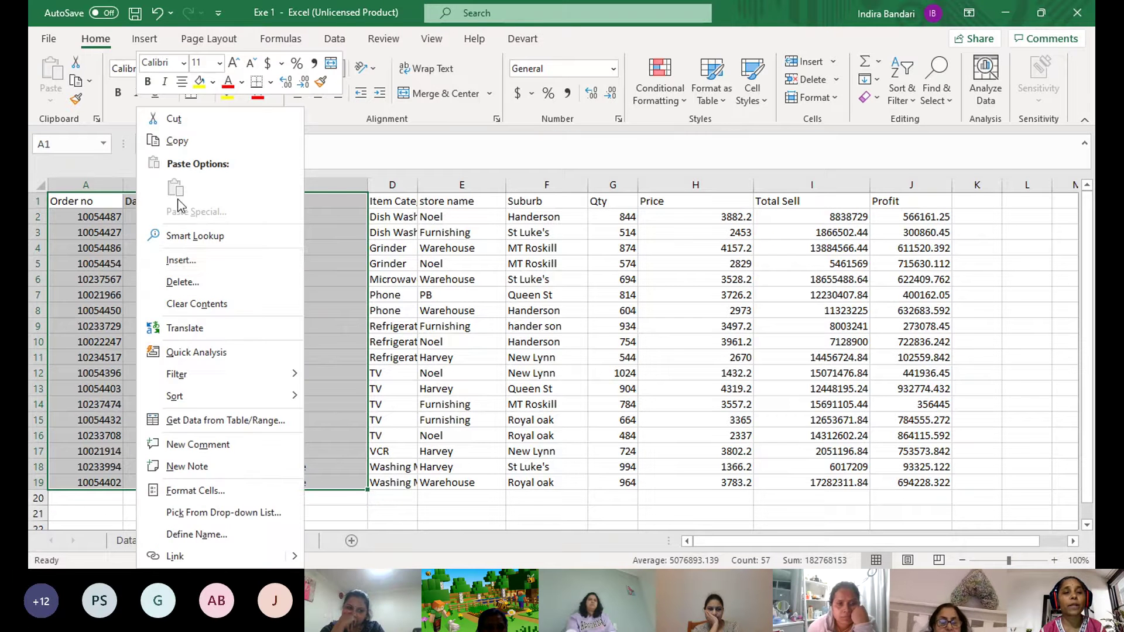
left_click(177, 141)
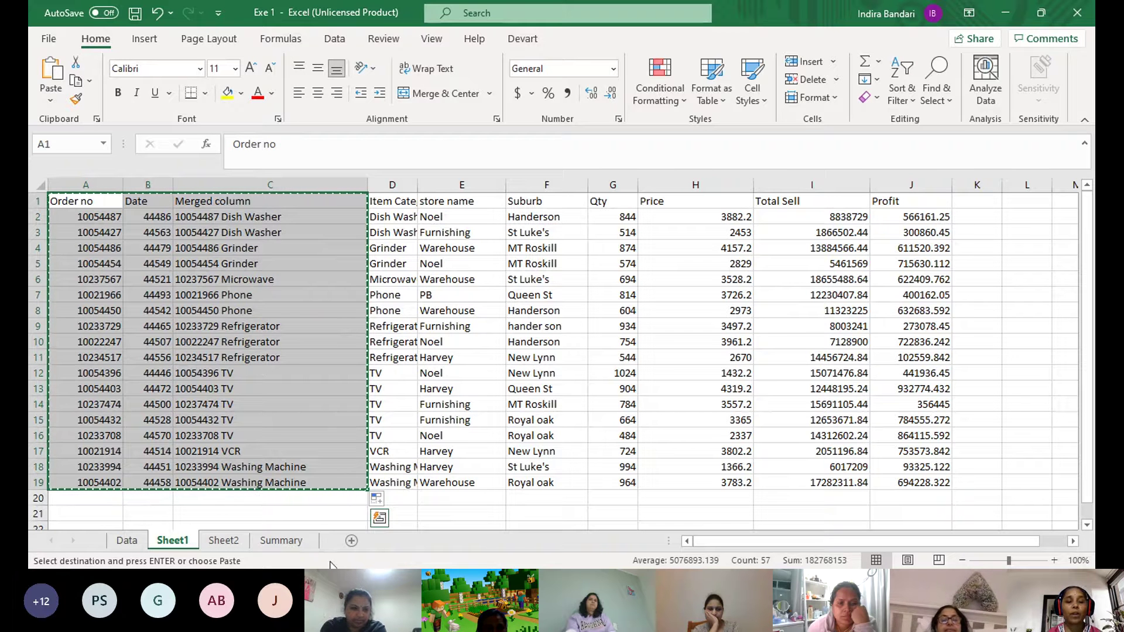
left_click(351, 541)
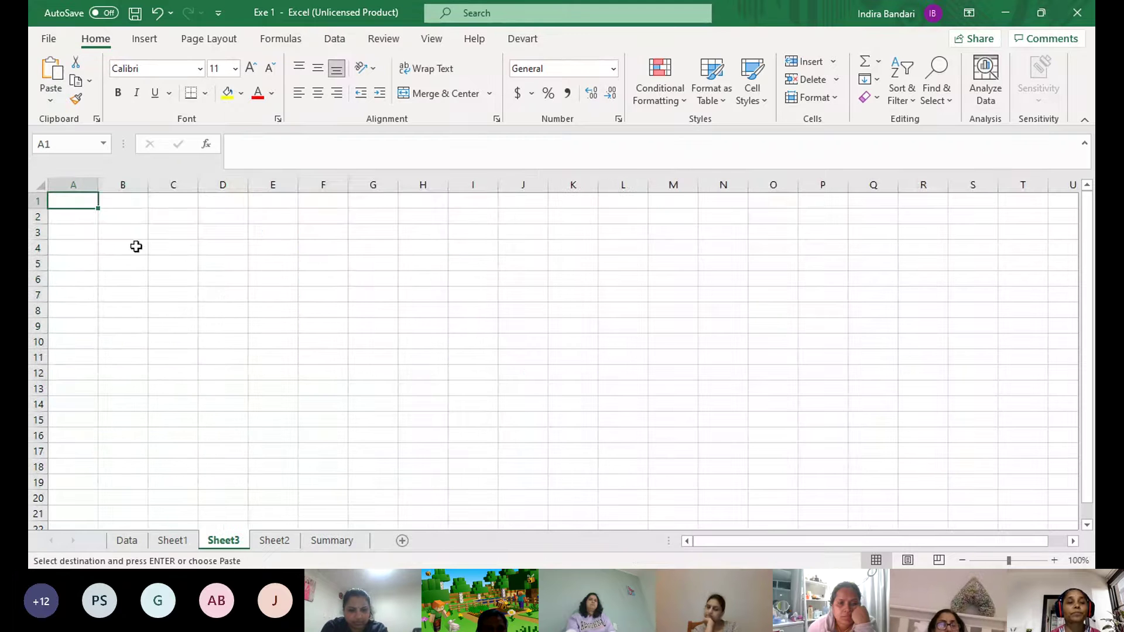
key("ctrl+v")
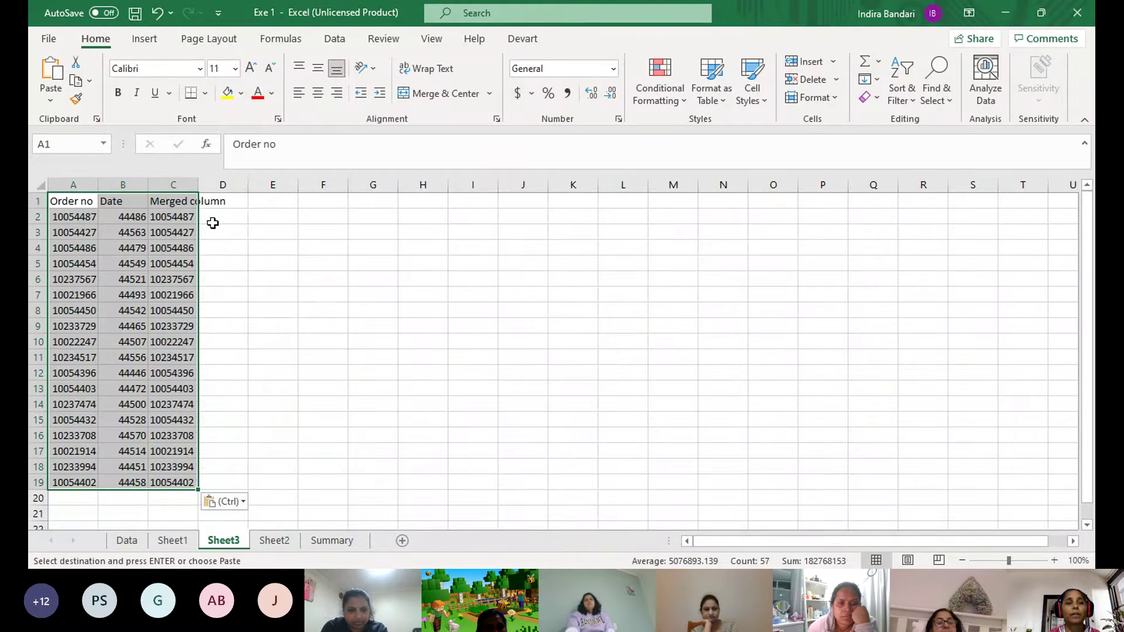
left_click_drag(198, 186, 278, 192)
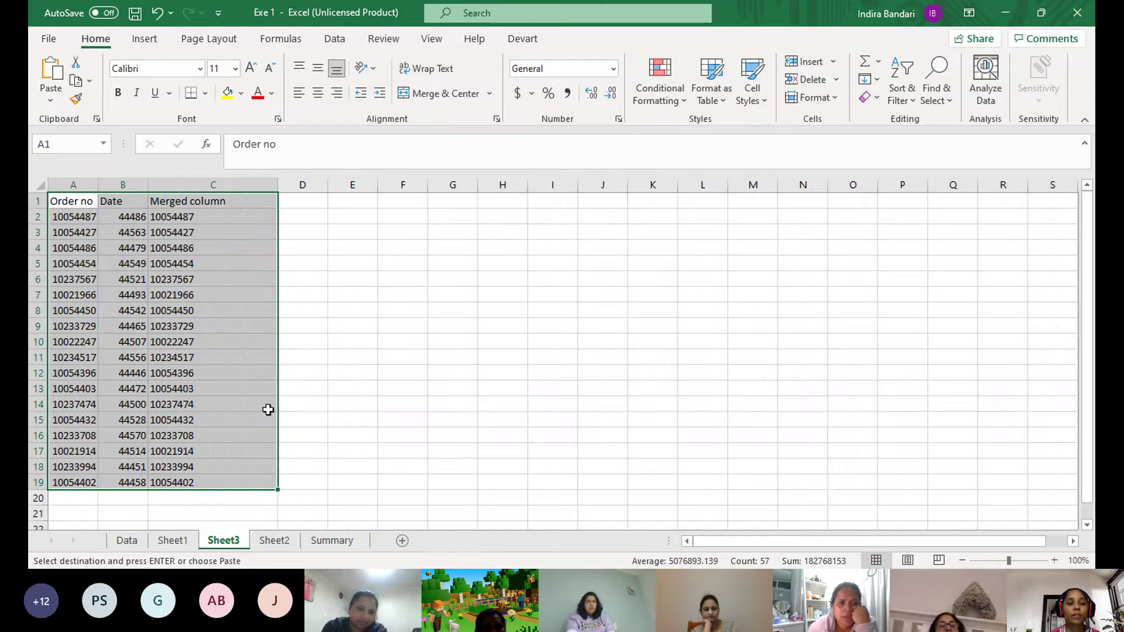
Compare the sheets, then undo the widening, clear Sheet3's pasted data and return to Sheet1
left_click(185, 544)
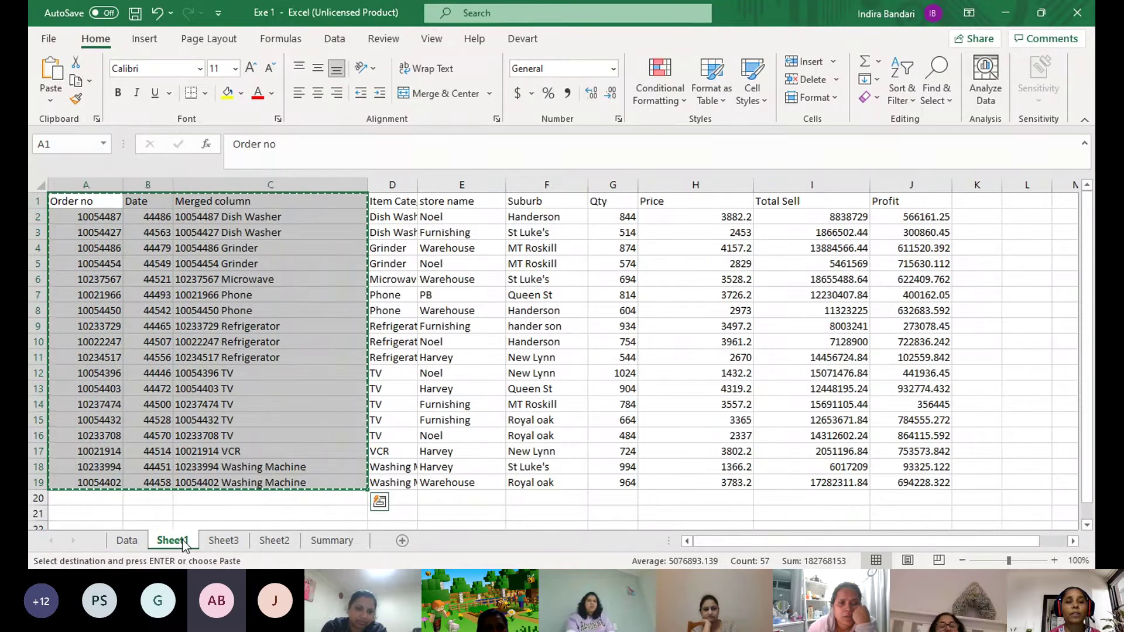
left_click(232, 544)
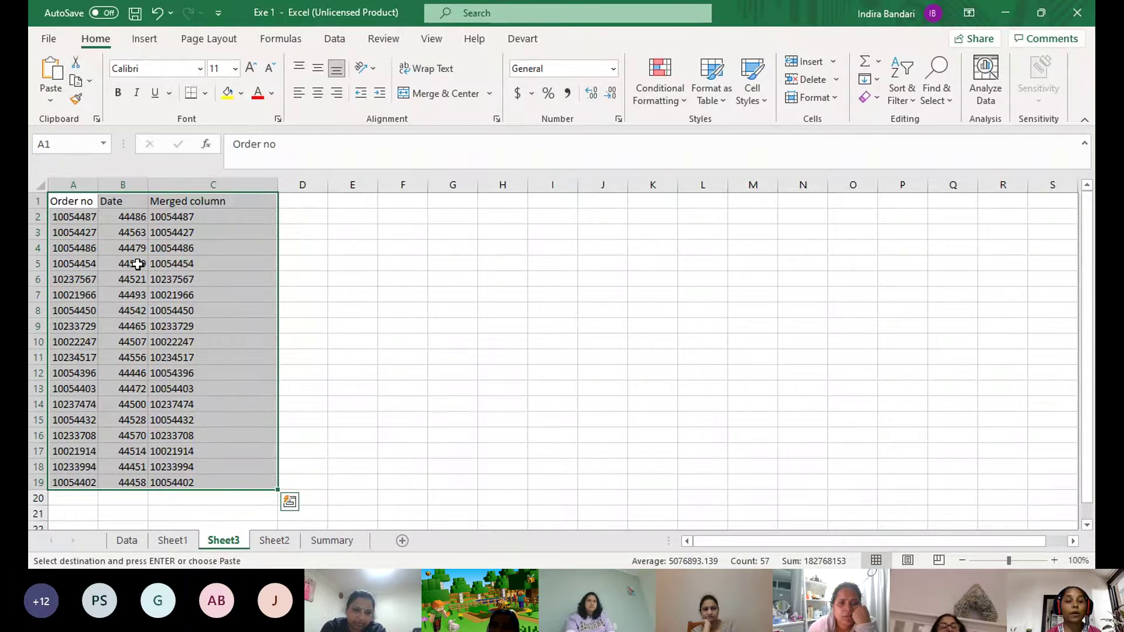
left_click(175, 541)
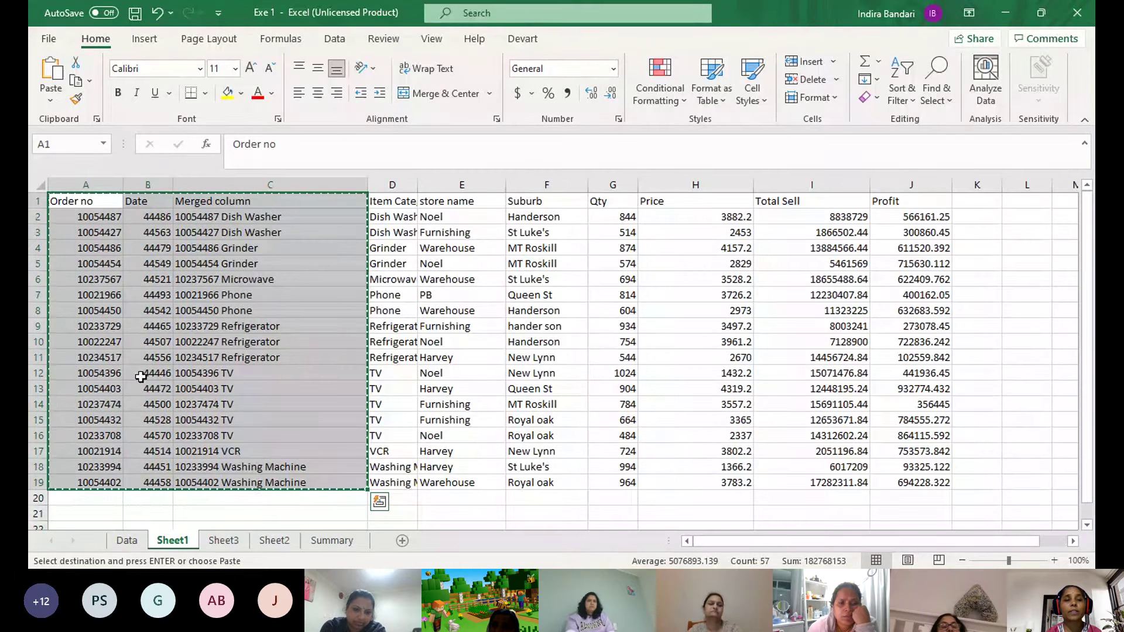
left_click(289, 543)
left_click(216, 542)
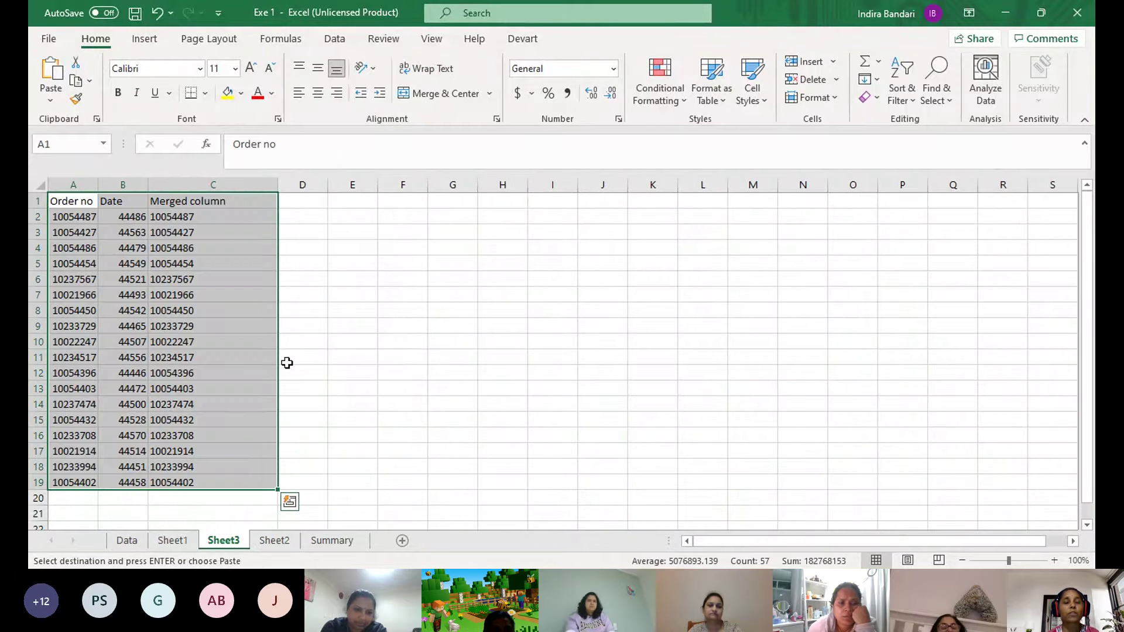
key("ctrl+z")
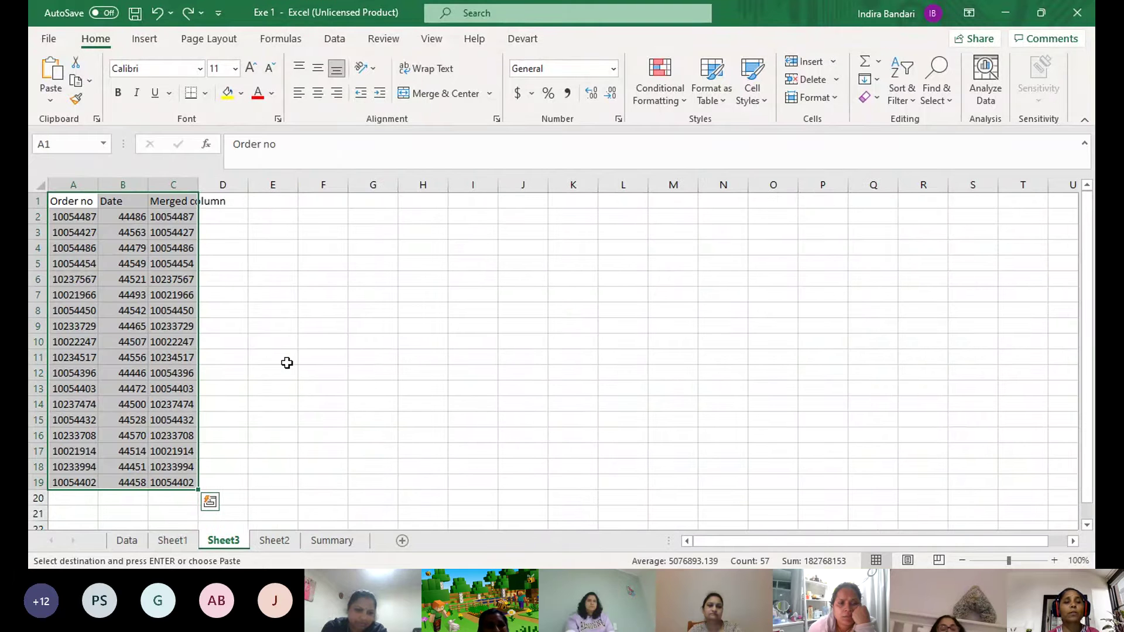
key("Delete")
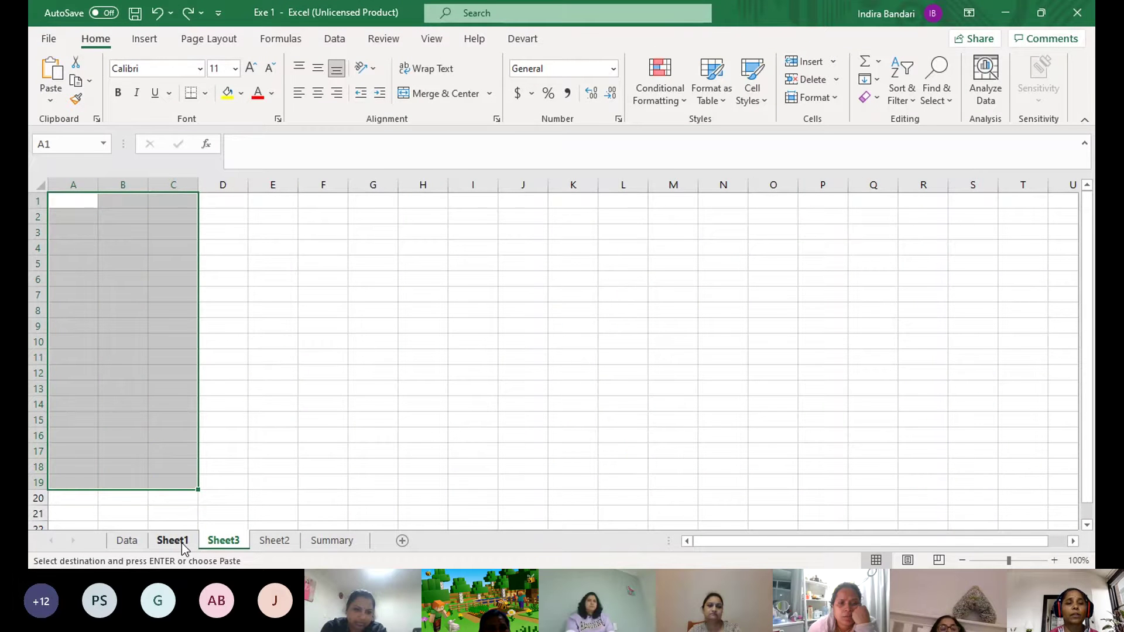
left_click(181, 543)
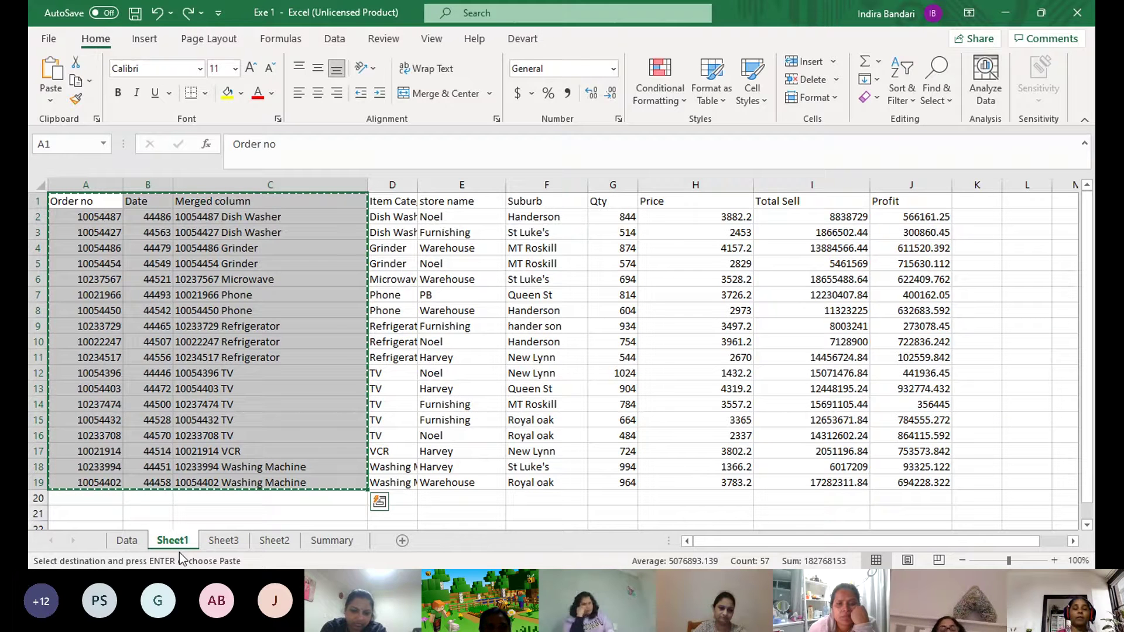
Paste the copied block into Sheet3 at A1 using Paste Special with Formulas only
left_click(225, 541)
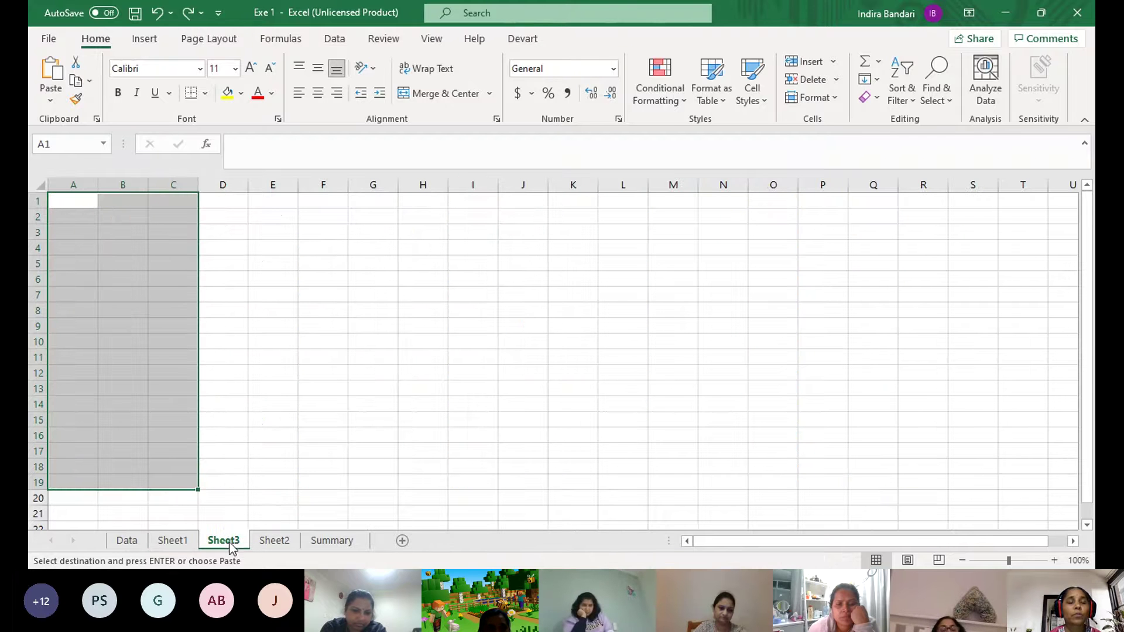
left_click(78, 205)
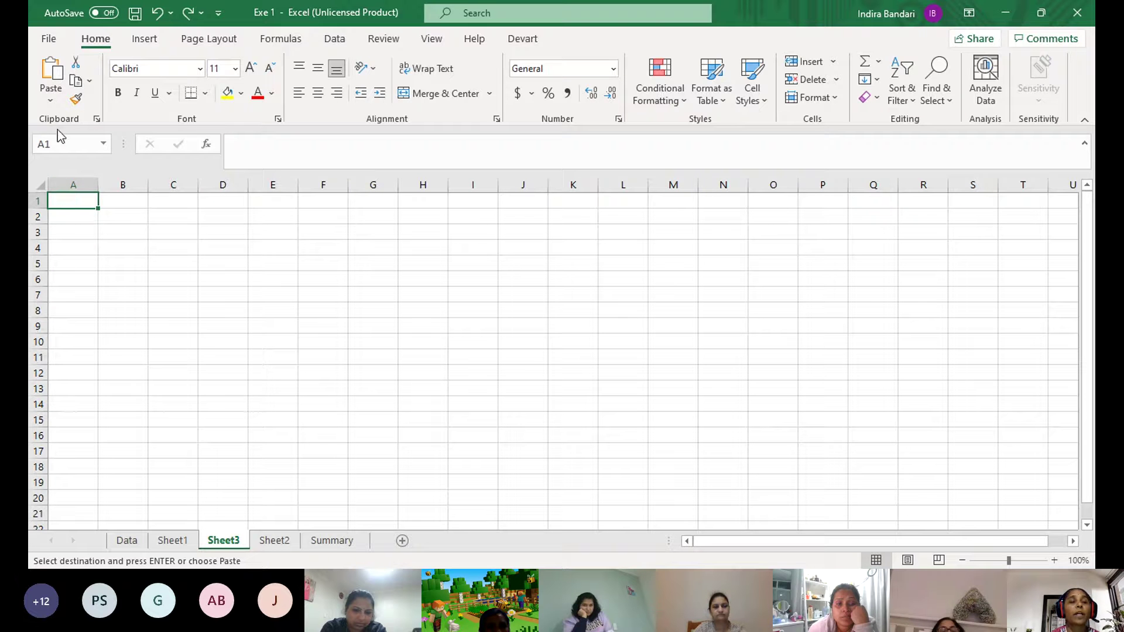
left_click(51, 103)
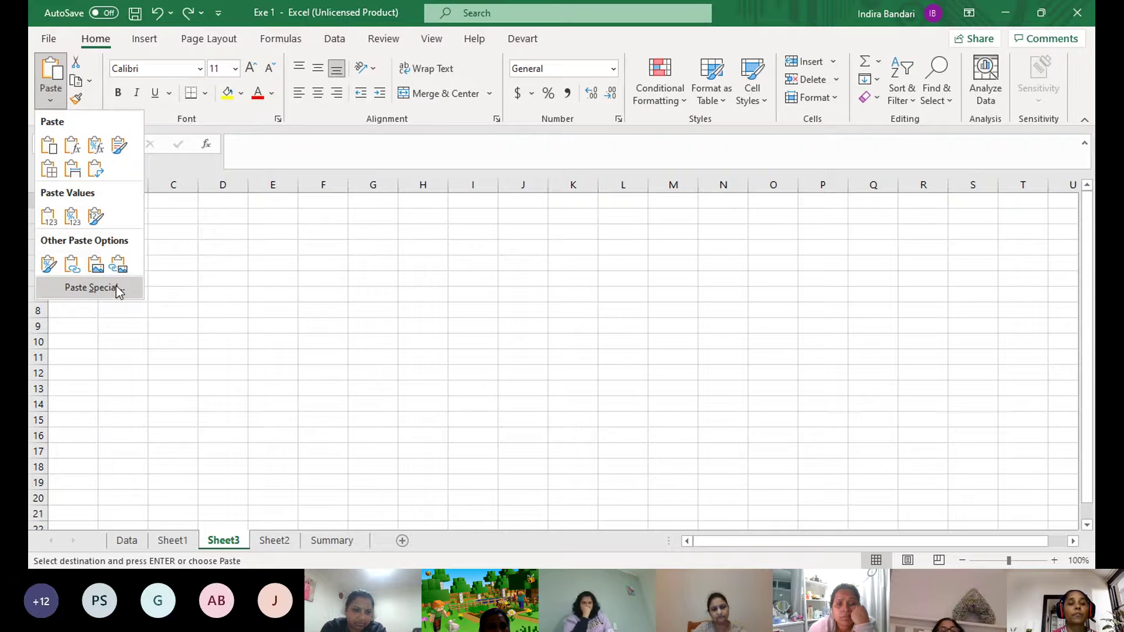
key("Escape")
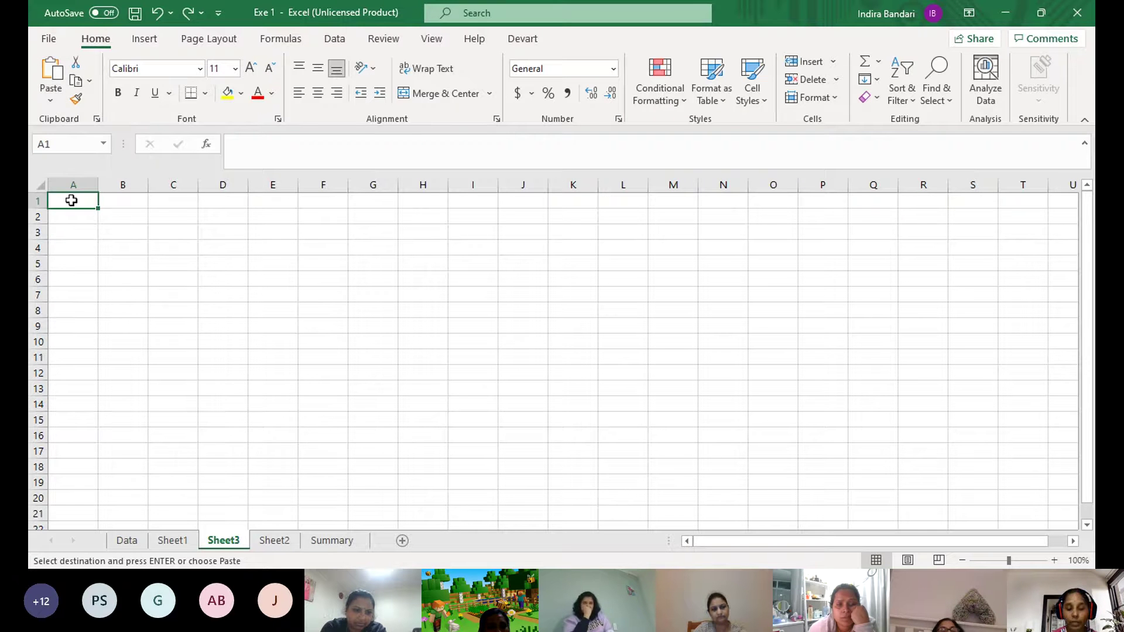
right_click(71, 201)
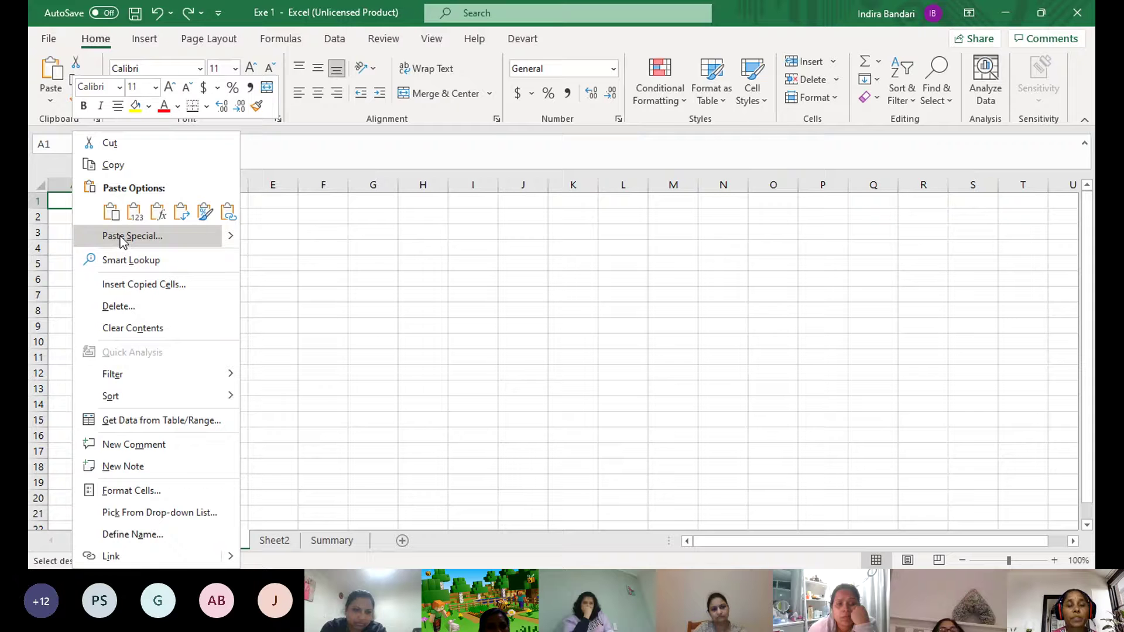
left_click(120, 236)
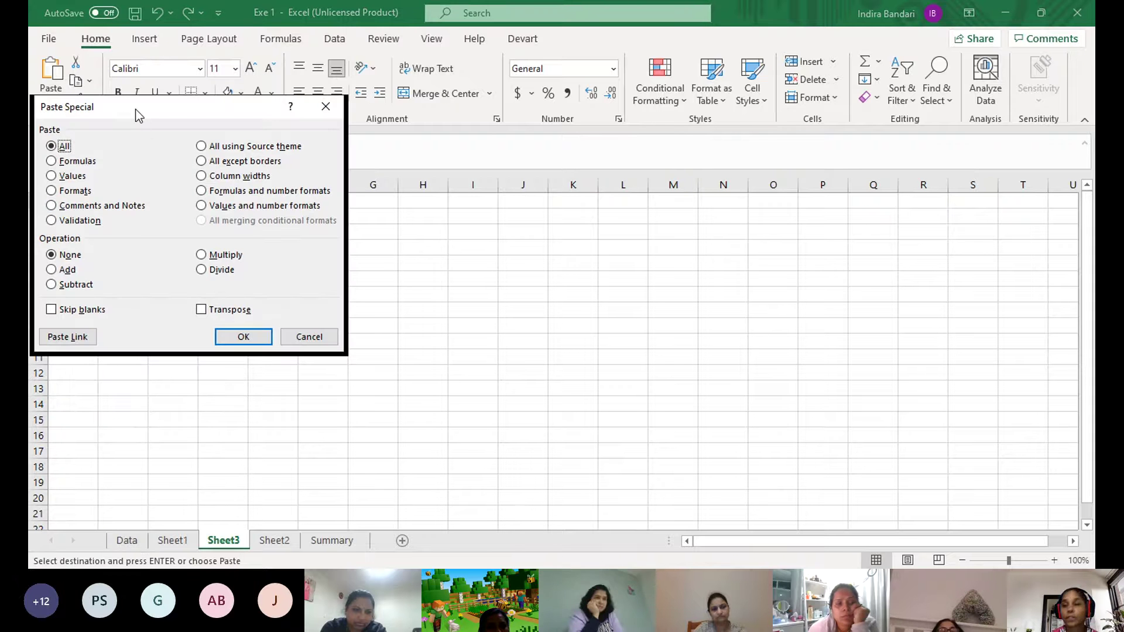
left_click_drag(138, 116, 344, 153)
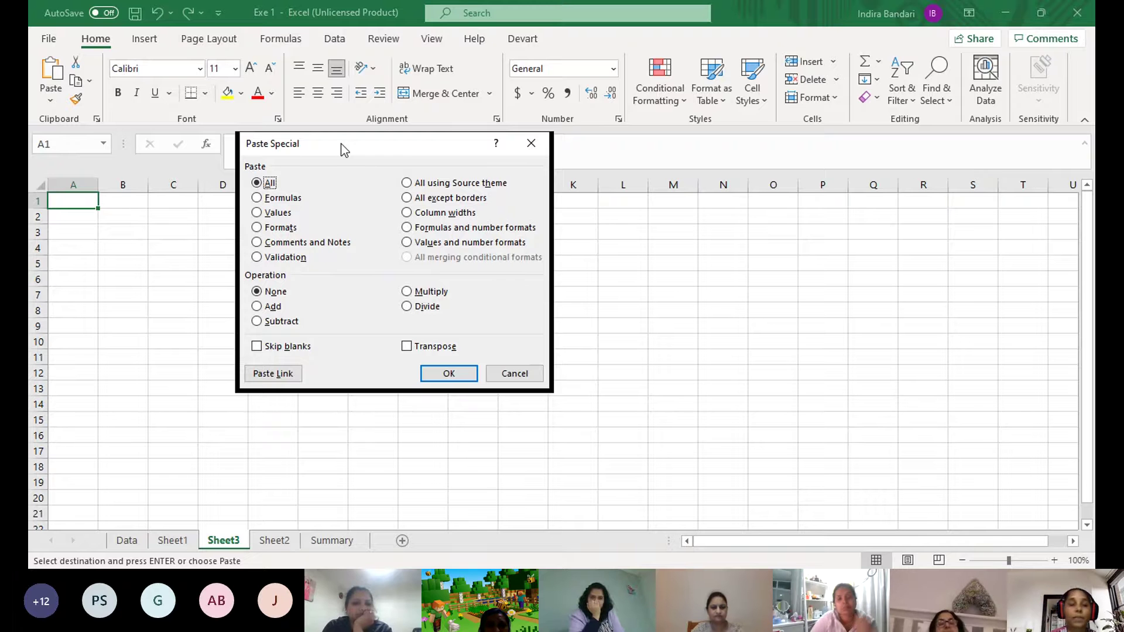
left_click(280, 200)
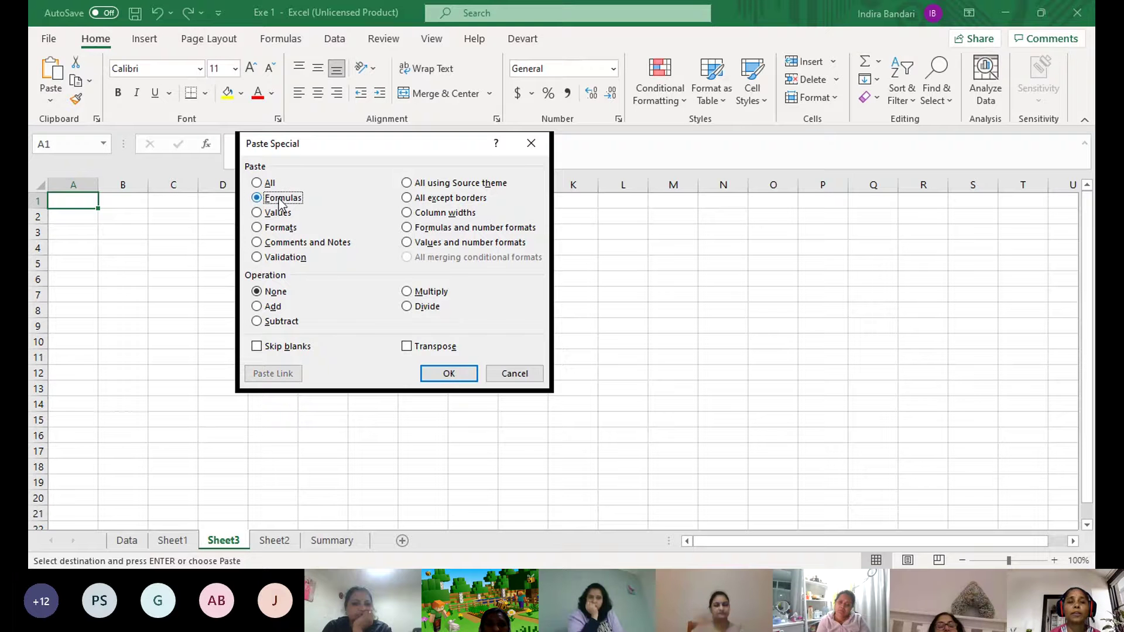
left_click(435, 374)
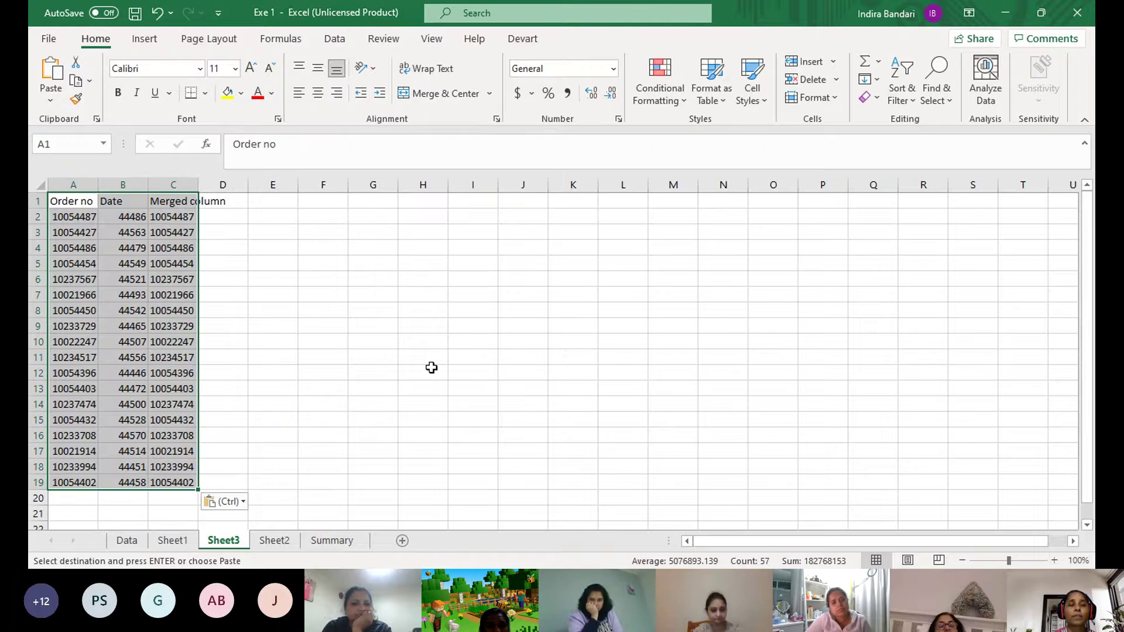
Check the pasted formula in C2, undo the formula paste, and bring up A1's context menu again
left_click(175, 213)
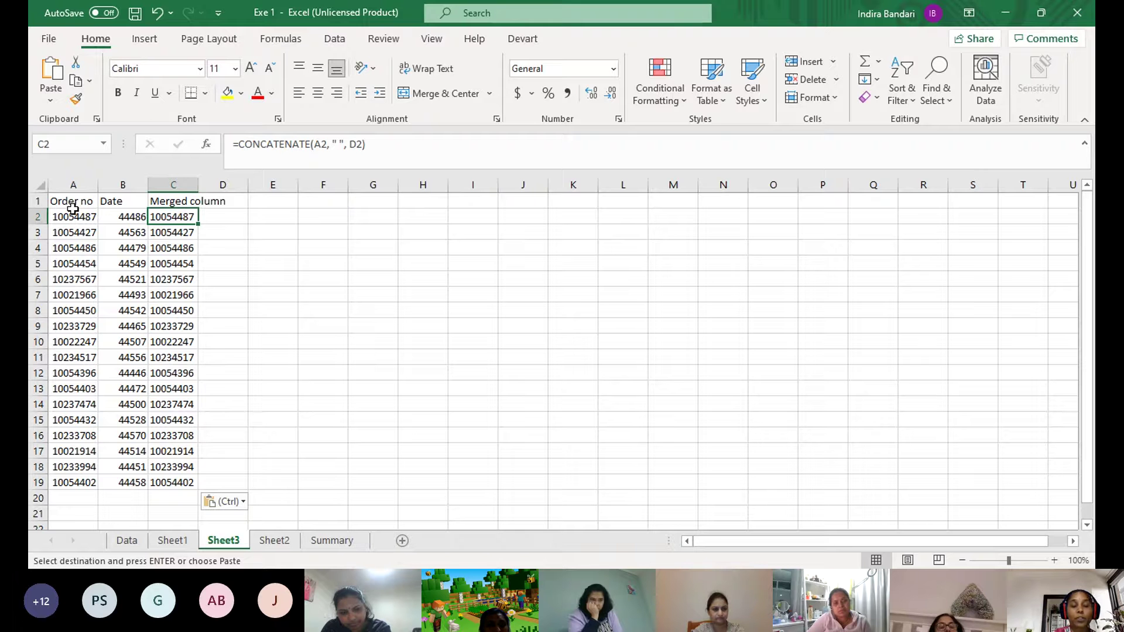
key("ctrl")
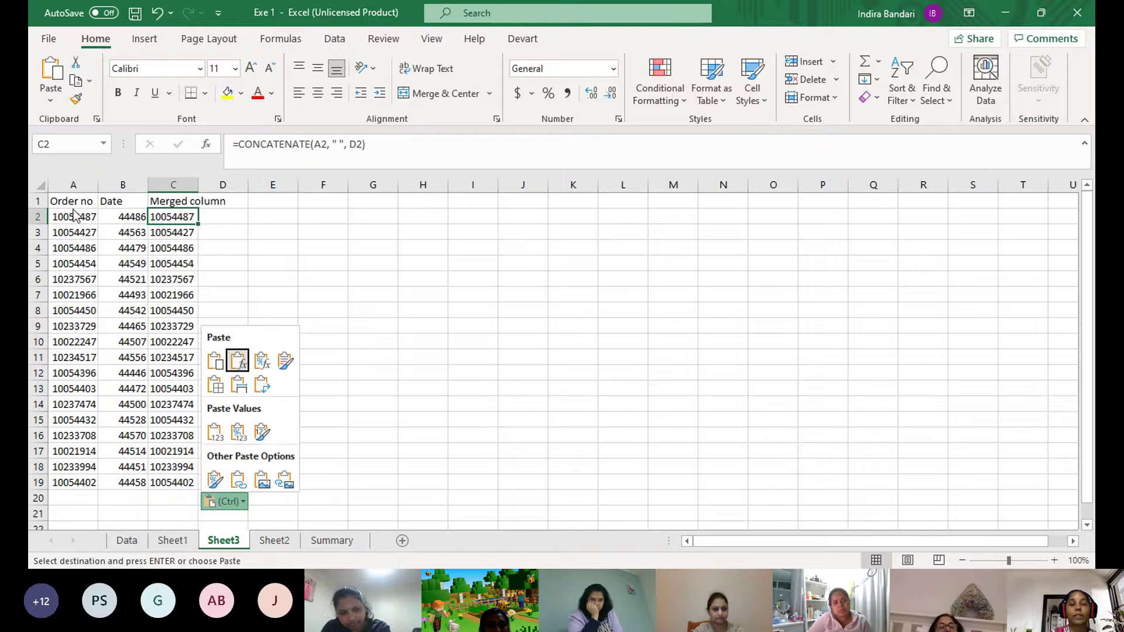
key("Escape")
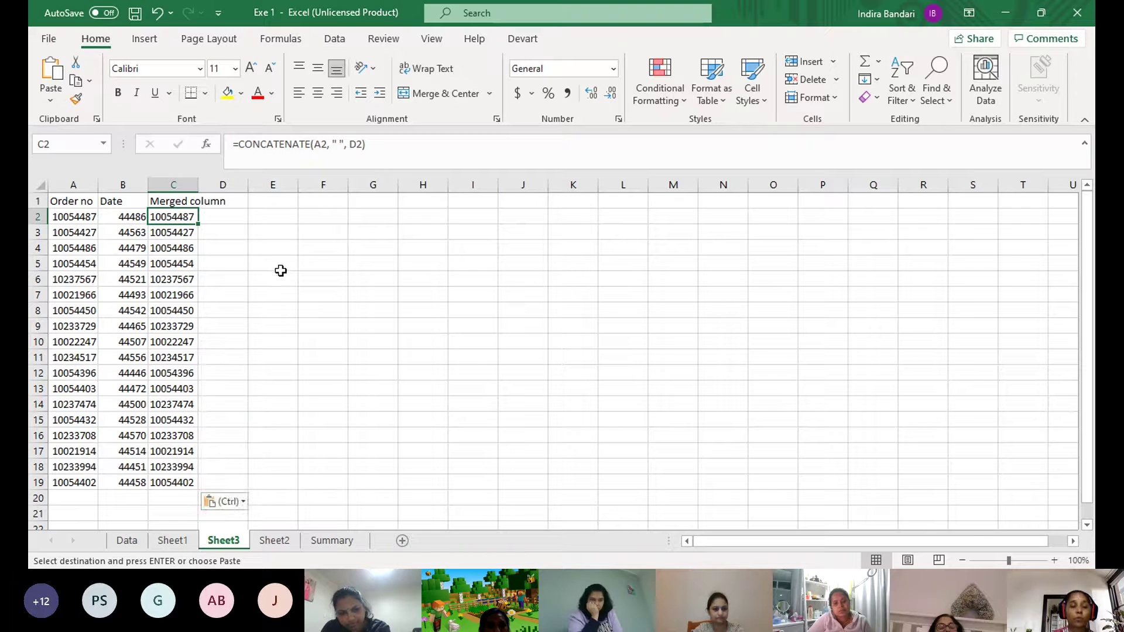
key("ctrl+z")
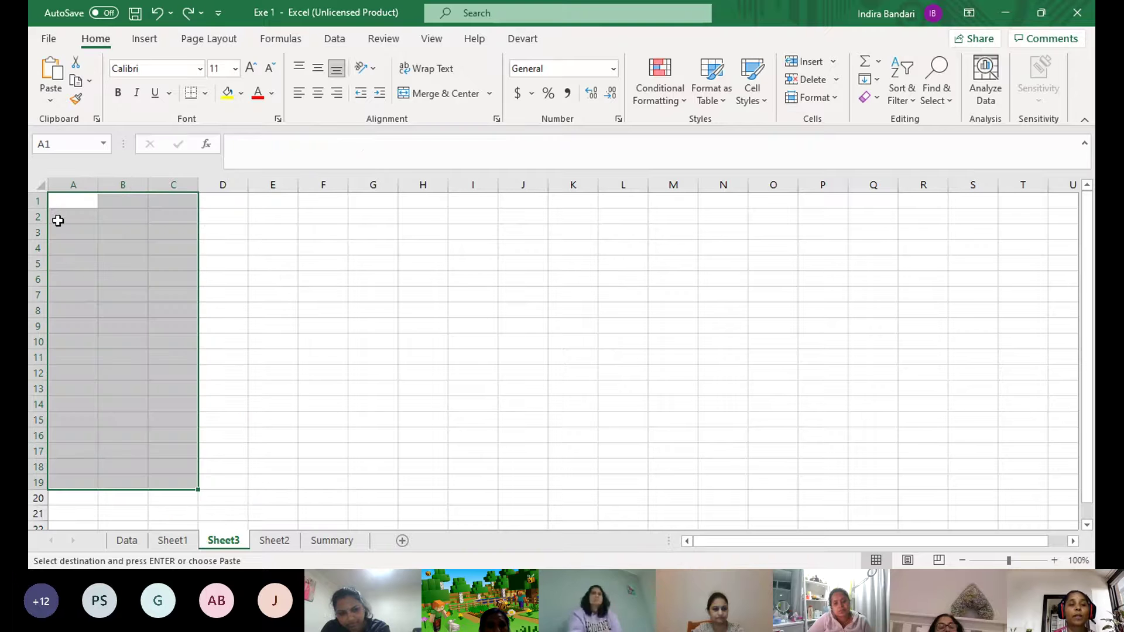
left_click(73, 203)
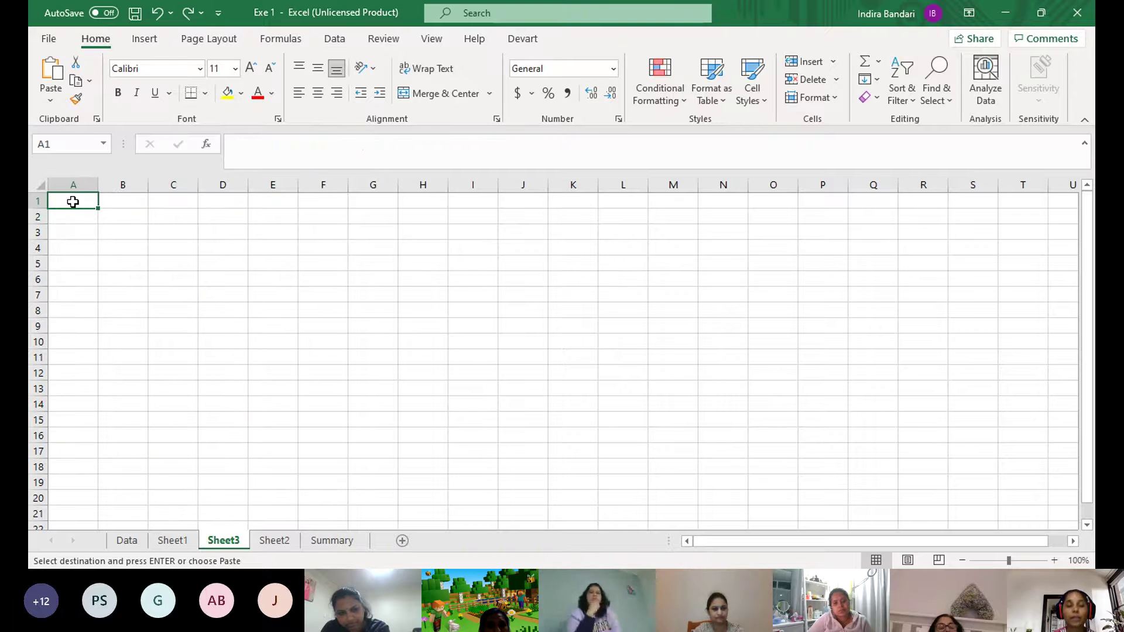
right_click(72, 202)
Paste Special the block into Sheet3 as Values, widen column C, and compare against Sheet1
left_click(125, 236)
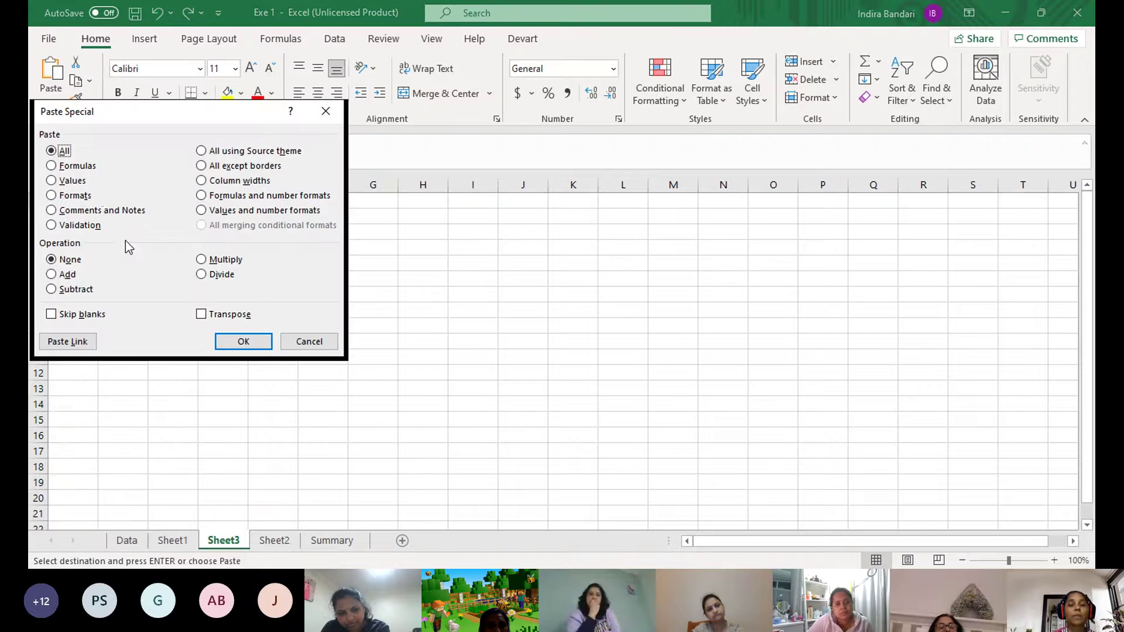
left_click(73, 182)
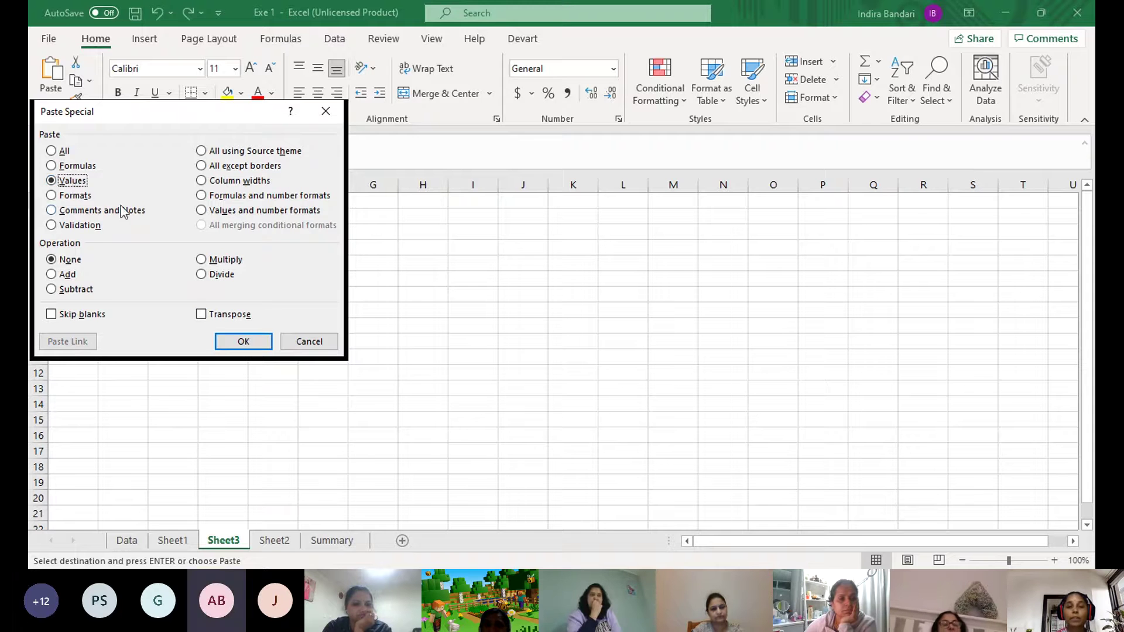
left_click(242, 342)
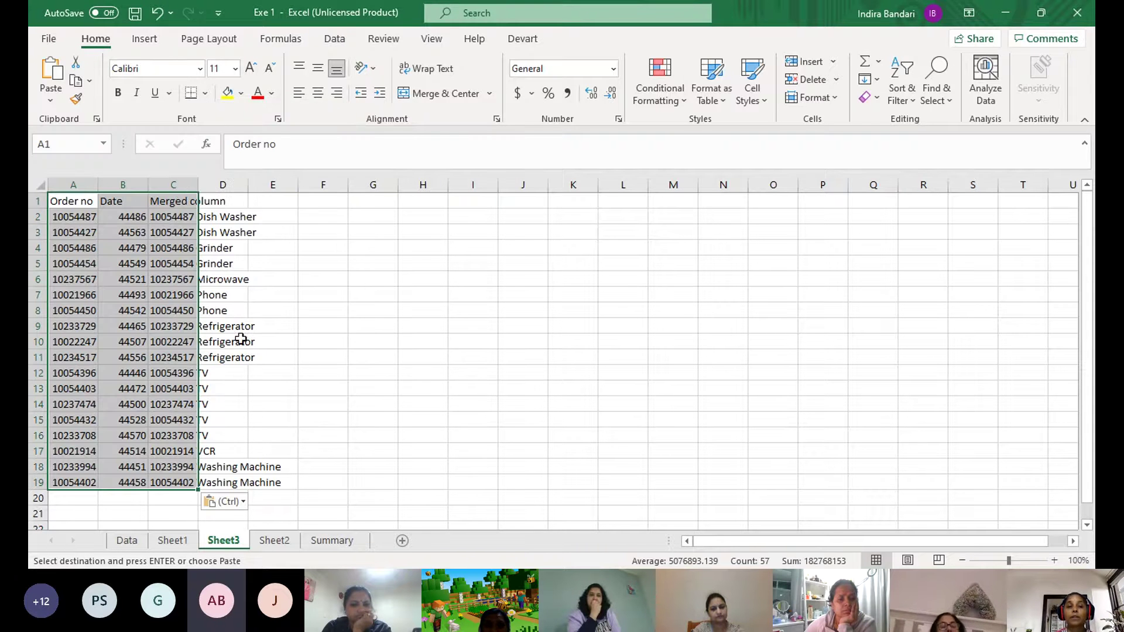
left_click_drag(195, 186, 353, 199)
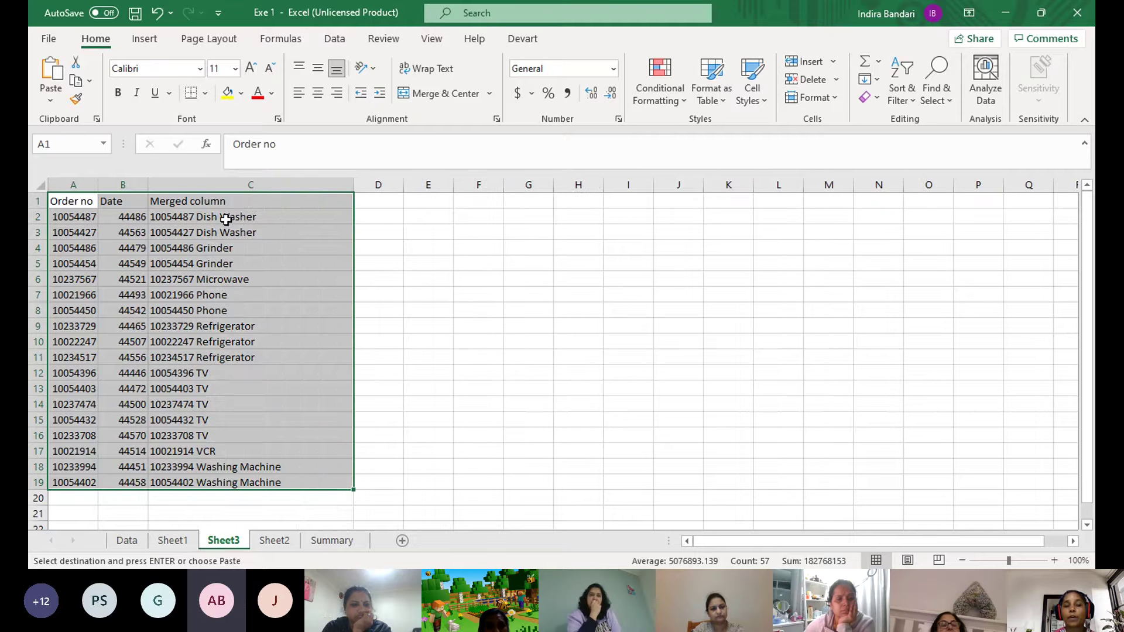
left_click(172, 541)
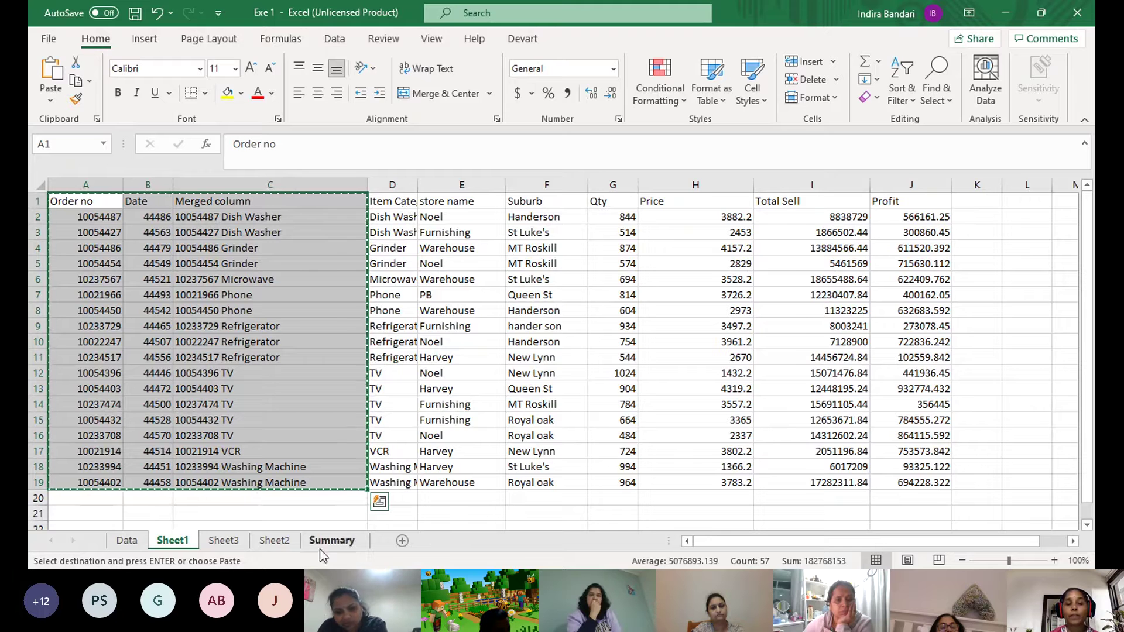
left_click(227, 542)
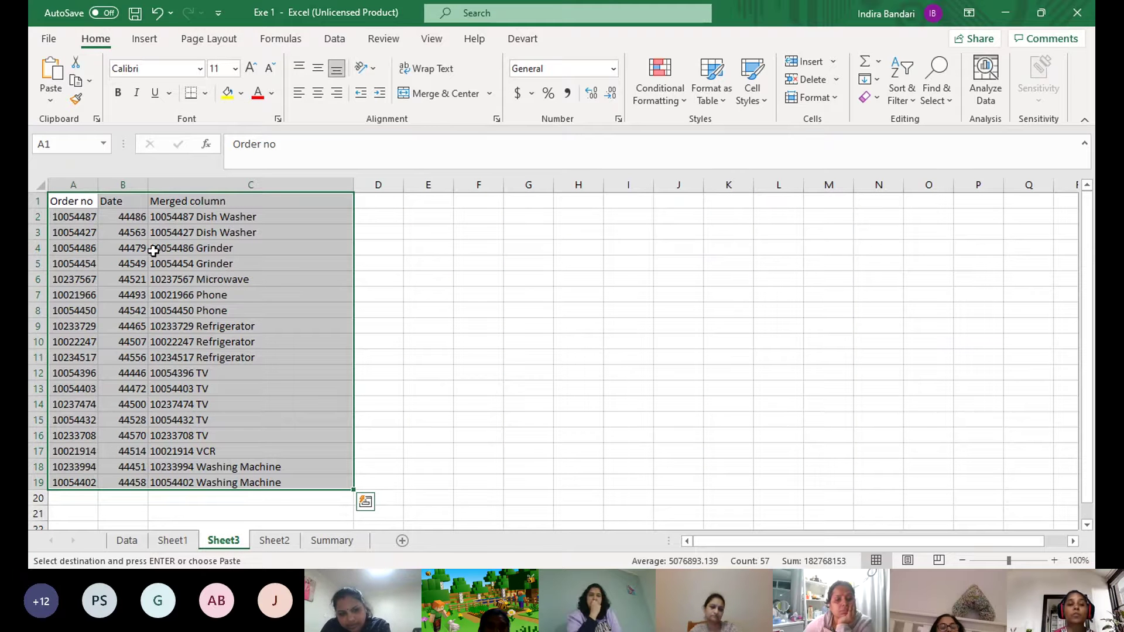
Inspect Sheet3 cells C2 and D2 to confirm C2 holds the merged value as plain text
left_click(202, 215)
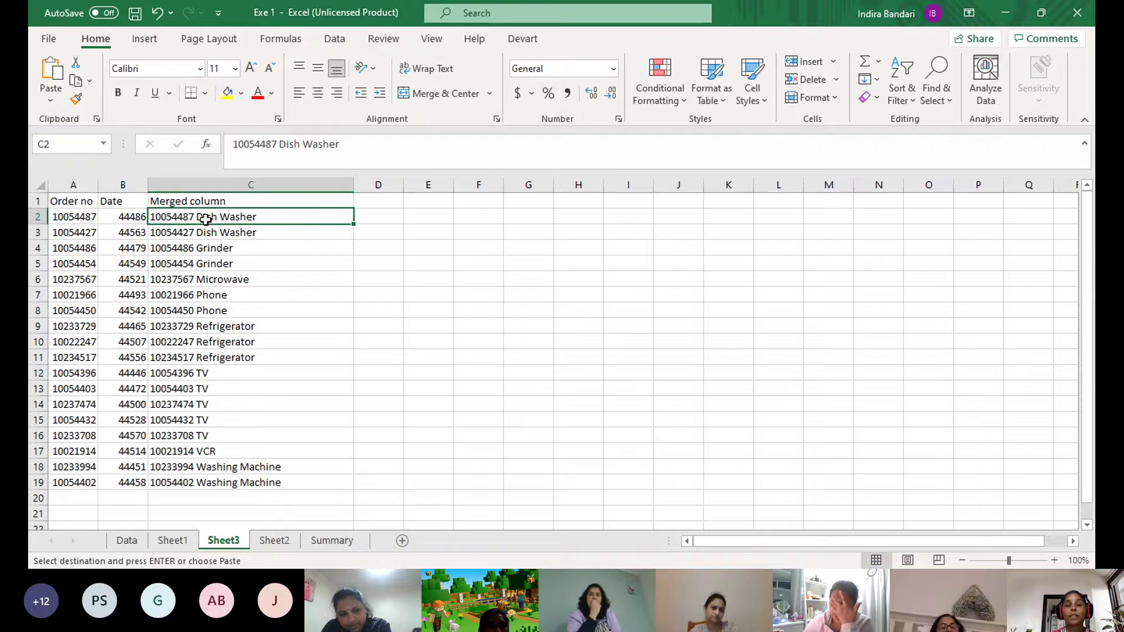
left_click(377, 216)
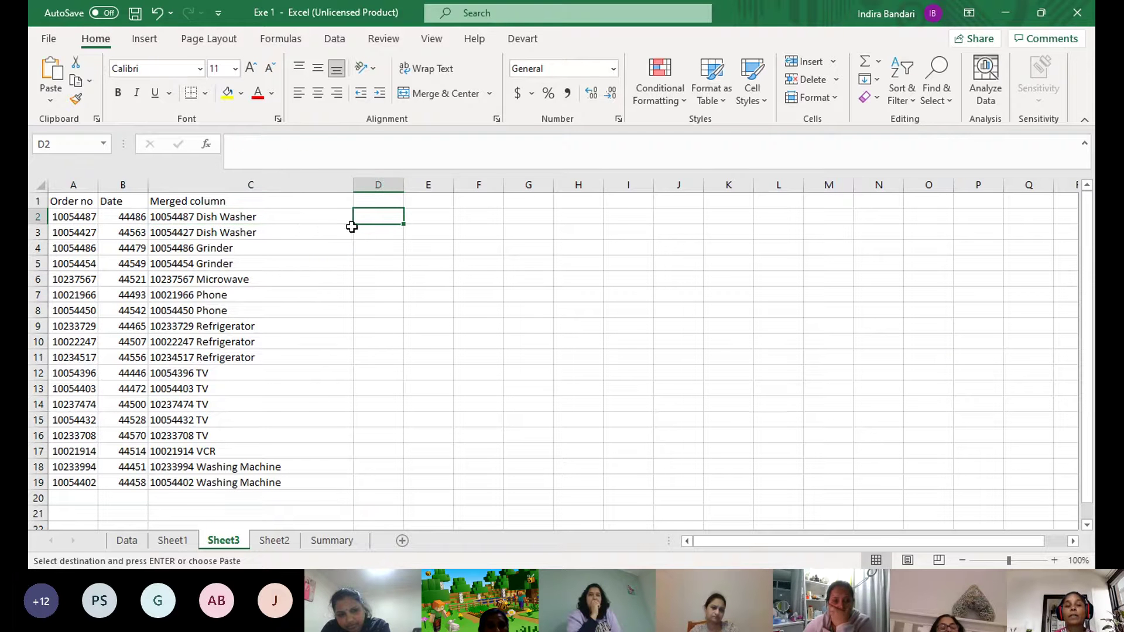
left_click(249, 216)
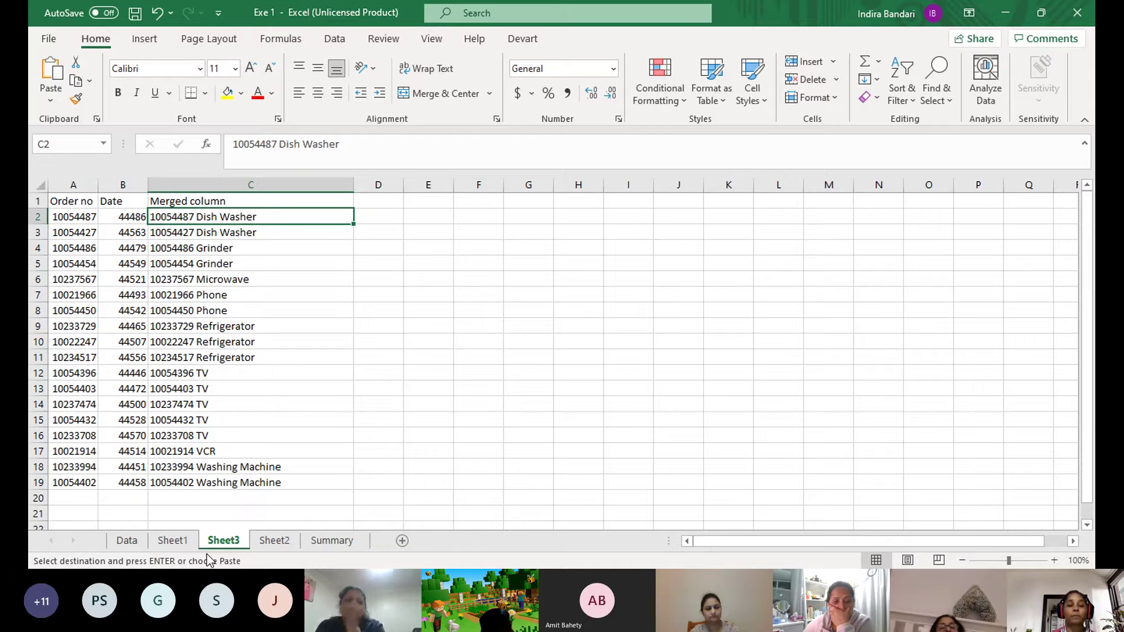
key("Right")
key("Down")
key("Down")
key("Down")
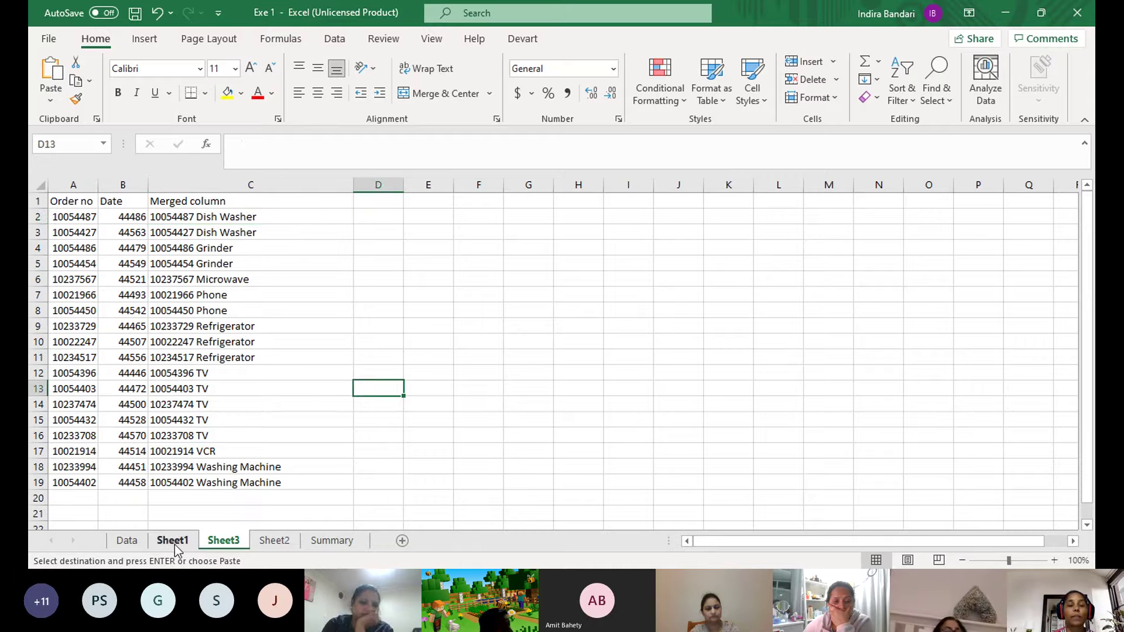
Undo the column C widening on Sheet3, check the B4 date, and return to Sheet1
left_click(69, 204)
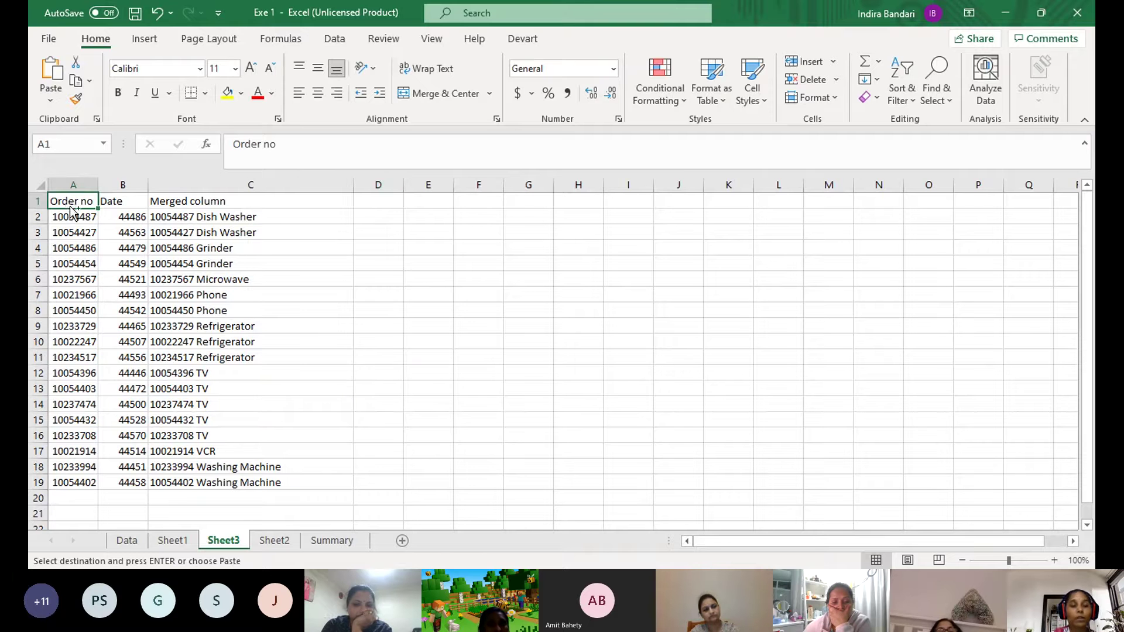
key("ctrl+z")
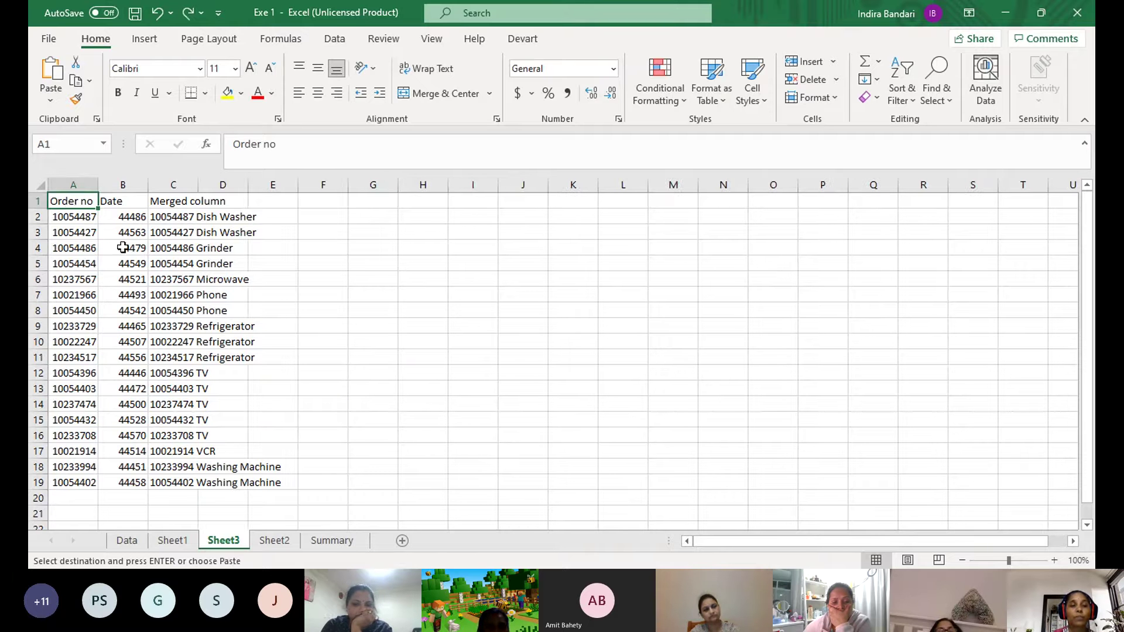
left_click(122, 247)
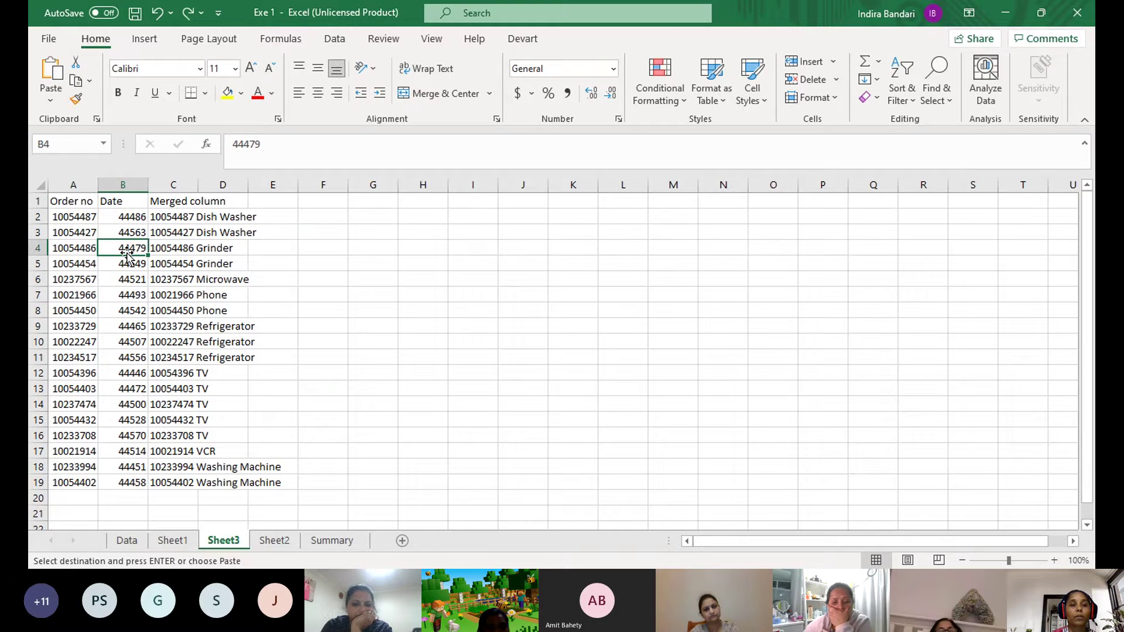
left_click(172, 540)
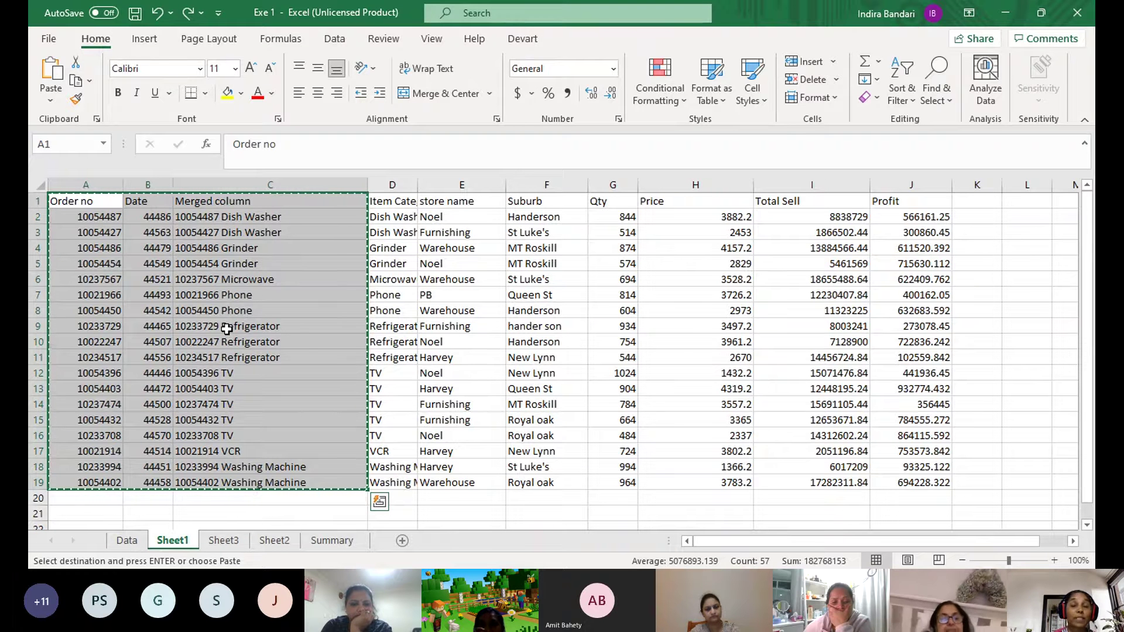
Check the CONCATENATE formula in C12, then copy the Merged column C1:C19 on Sheet1
left_click(329, 371)
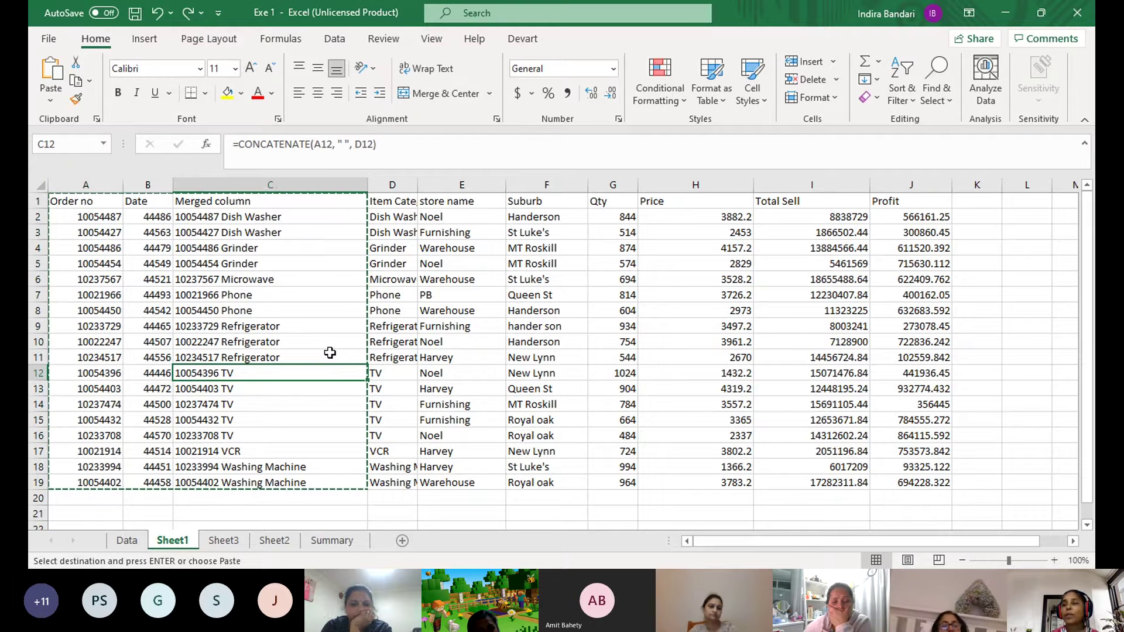
mouse_move(263, 200)
left_mouse_down()
mouse_move(282, 415)
mouse_move(272, 483)
left_mouse_up()
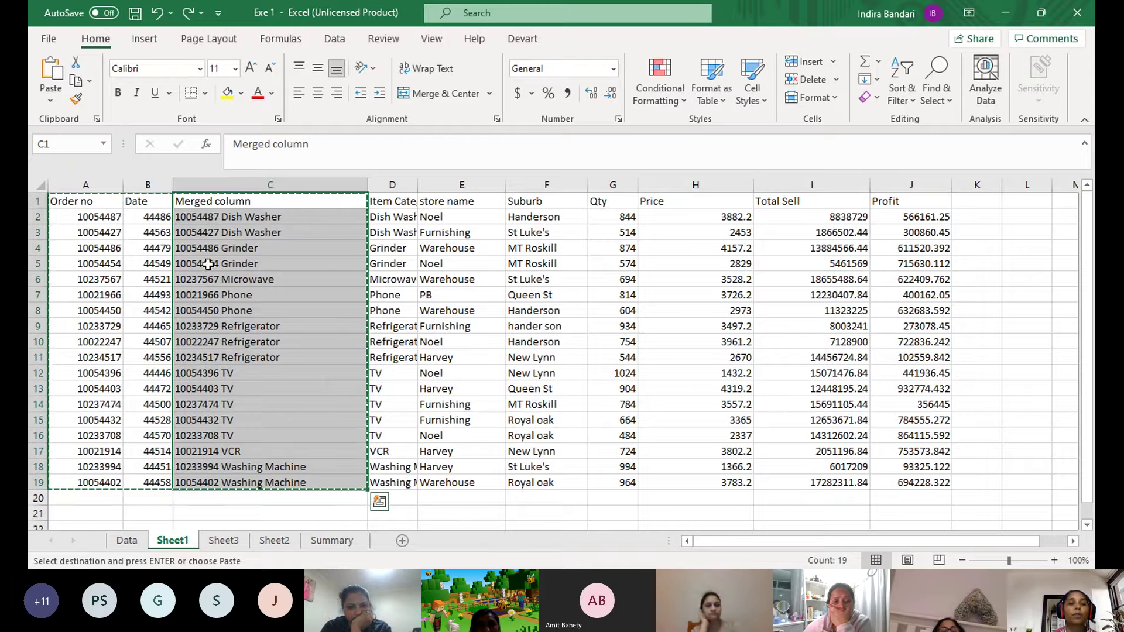
right_click(236, 221)
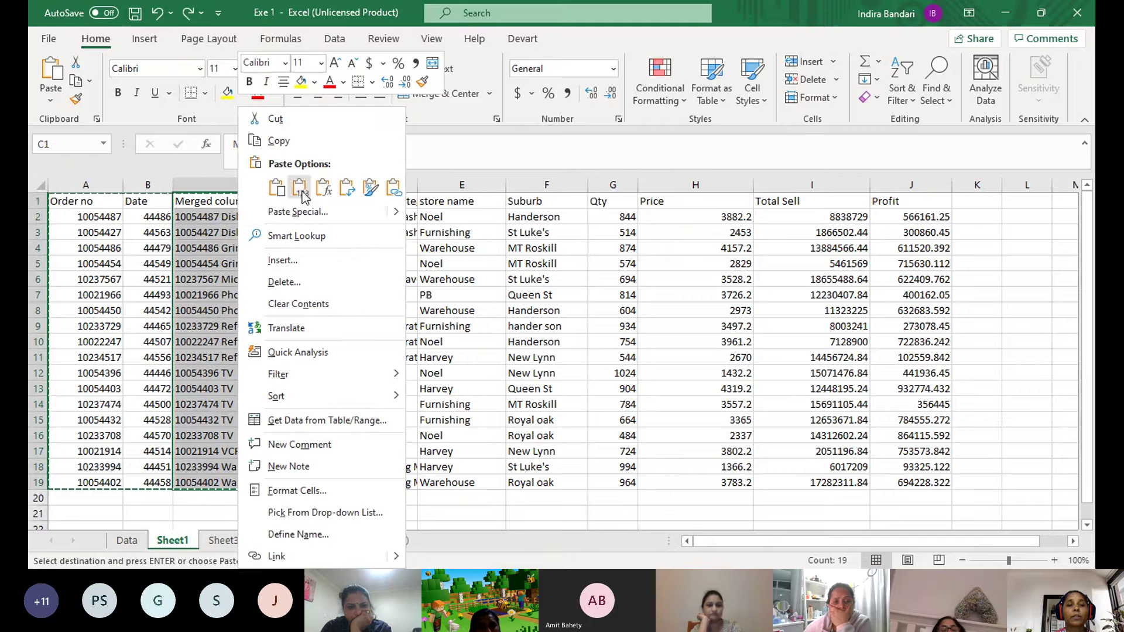
left_click(290, 141)
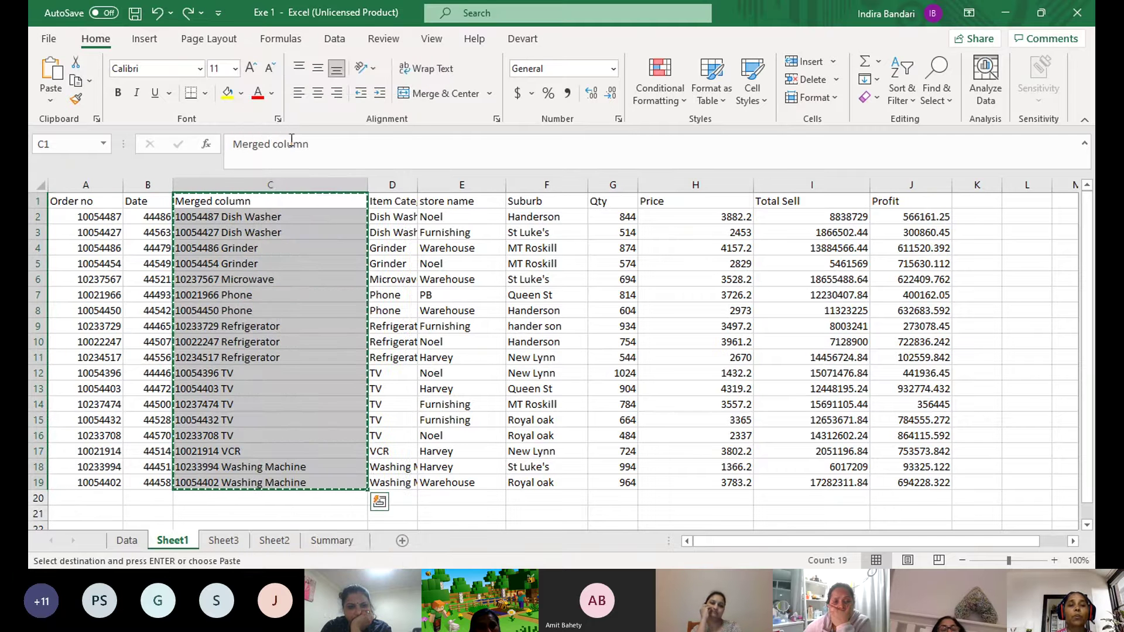
Look over Sheet3's empty area around G1, then come back to Sheet1
left_click(226, 541)
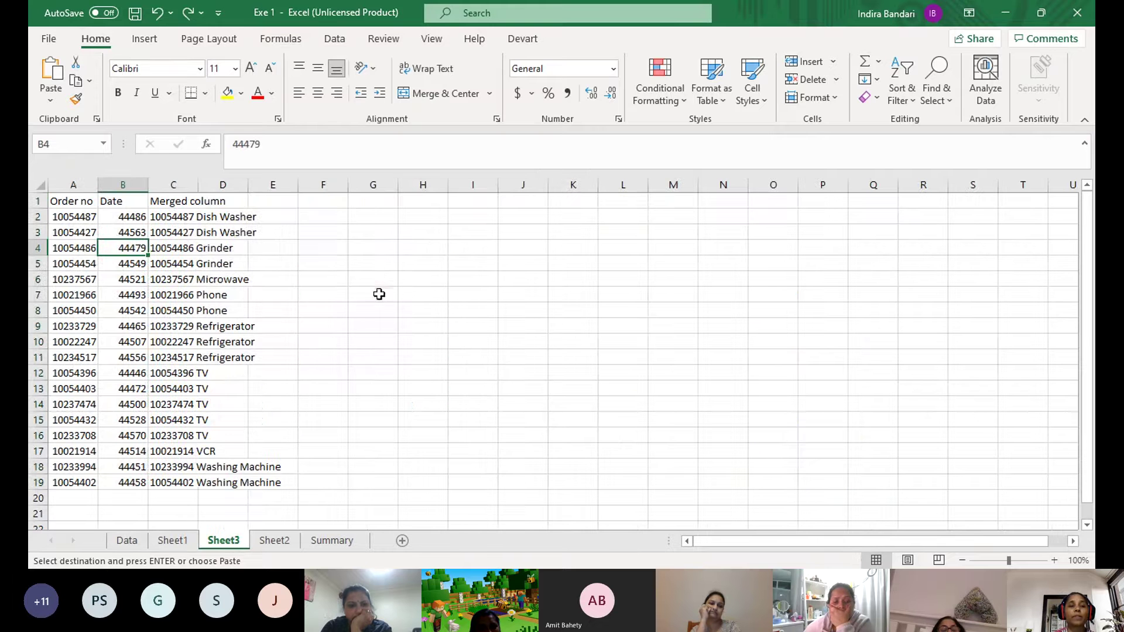
left_click(370, 202)
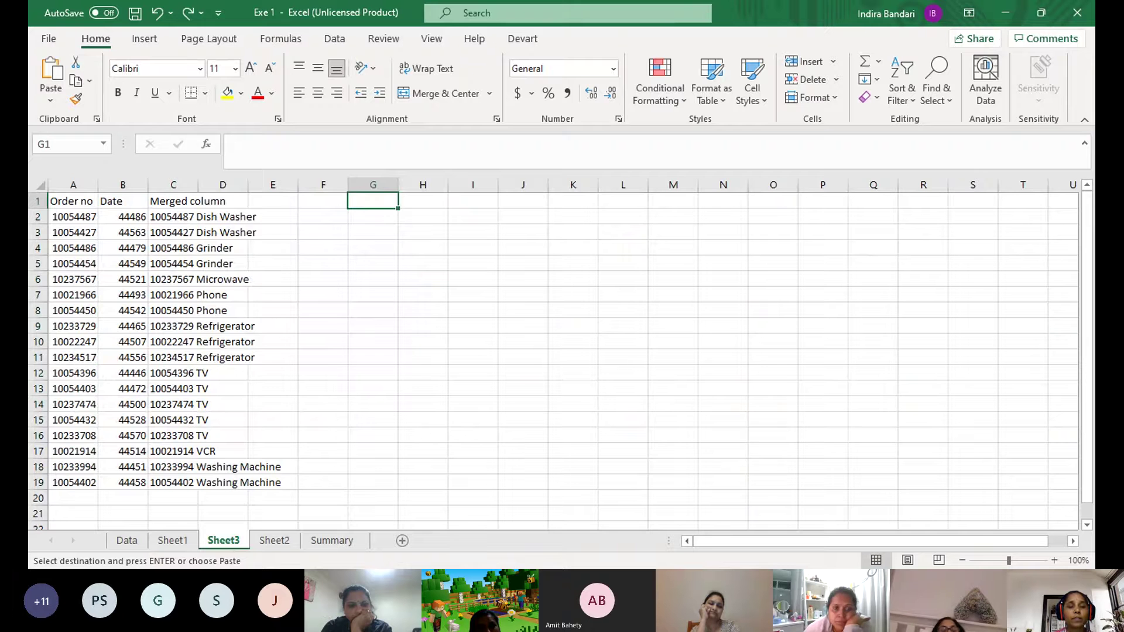
left_click(172, 540)
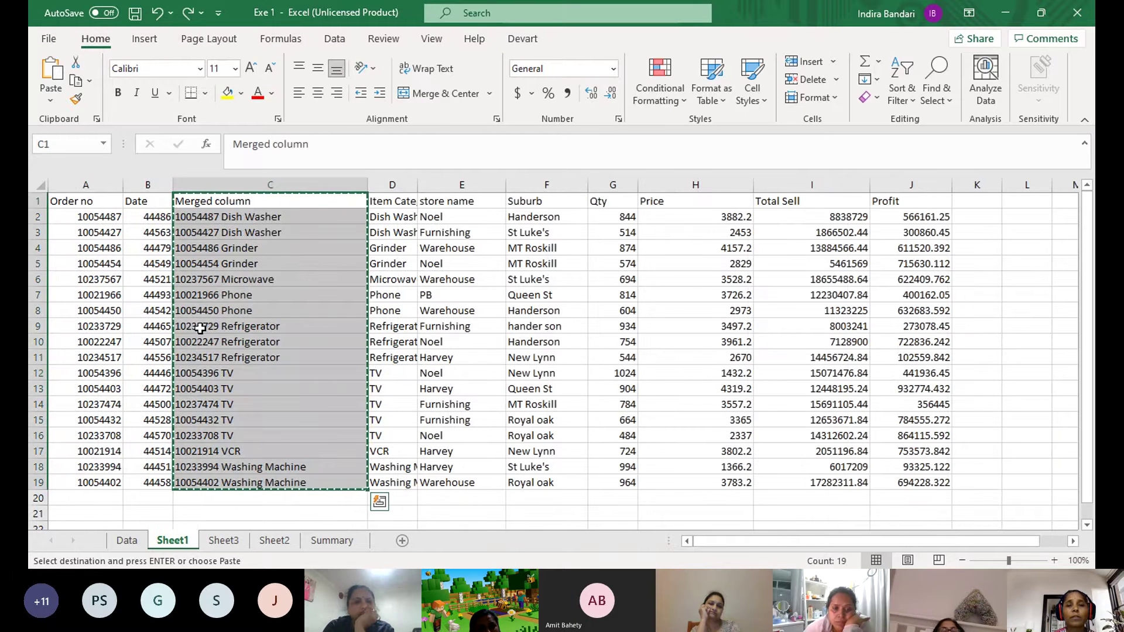
Copy Sheet1's Order no column A1:A19 with Ctrl+C
left_click_drag(148, 201, 158, 326)
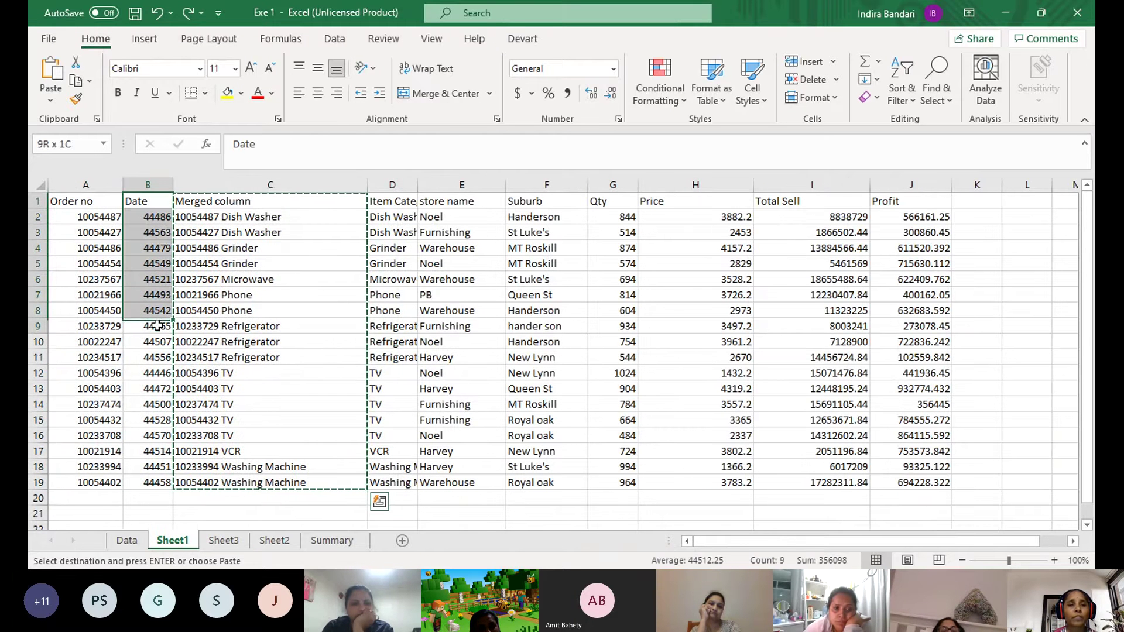
left_click_drag(82, 201, 98, 491)
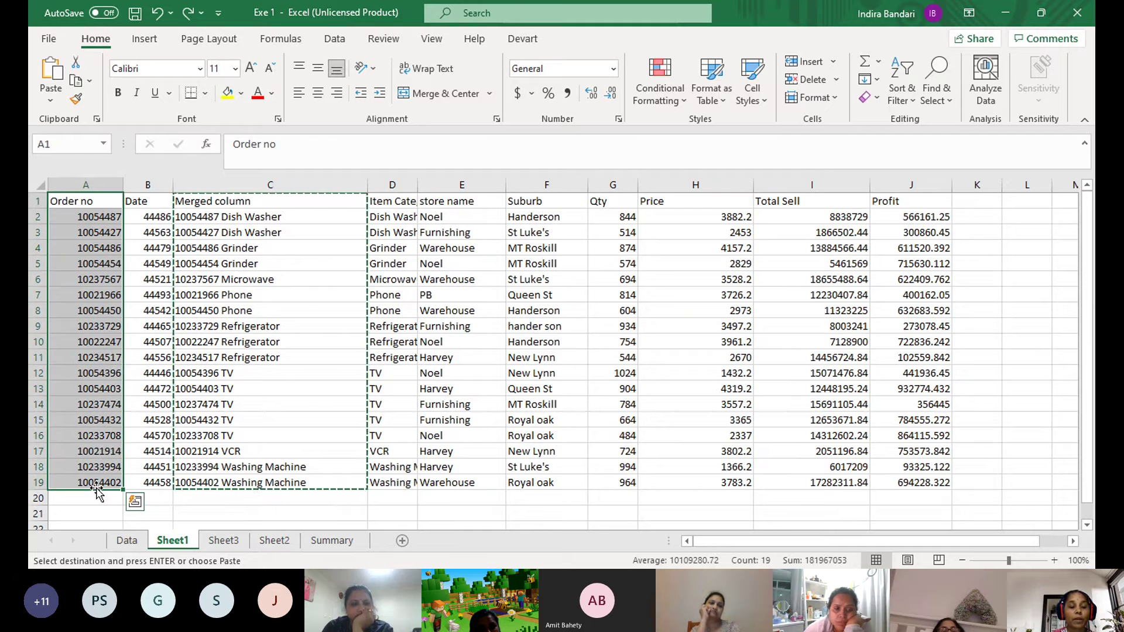
key("ctrl+c")
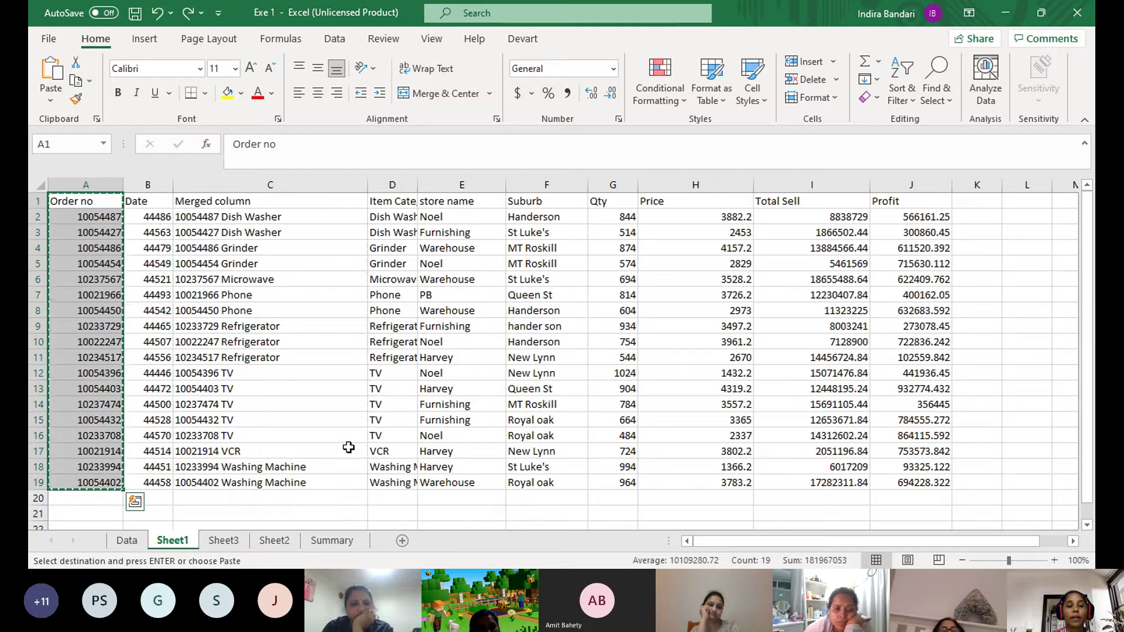
Open the Paste Special options for destination cell F1 on Sheet3
left_click(224, 539)
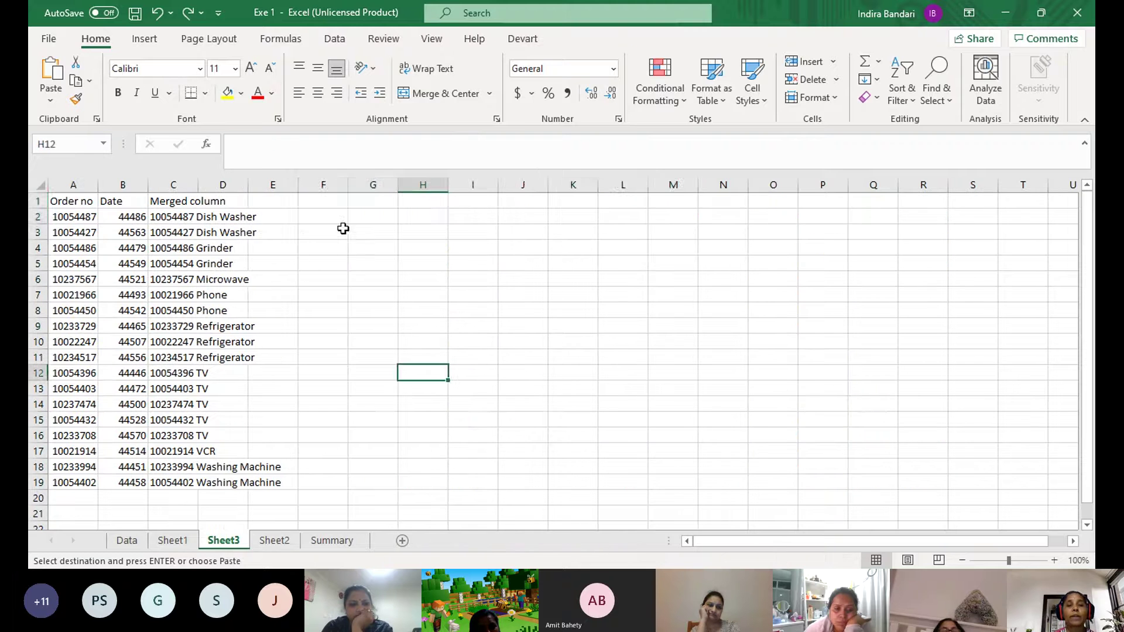
mouse_move(347, 205)
left_mouse_down()
mouse_move(768, 216)
mouse_move(955, 201)
left_mouse_up()
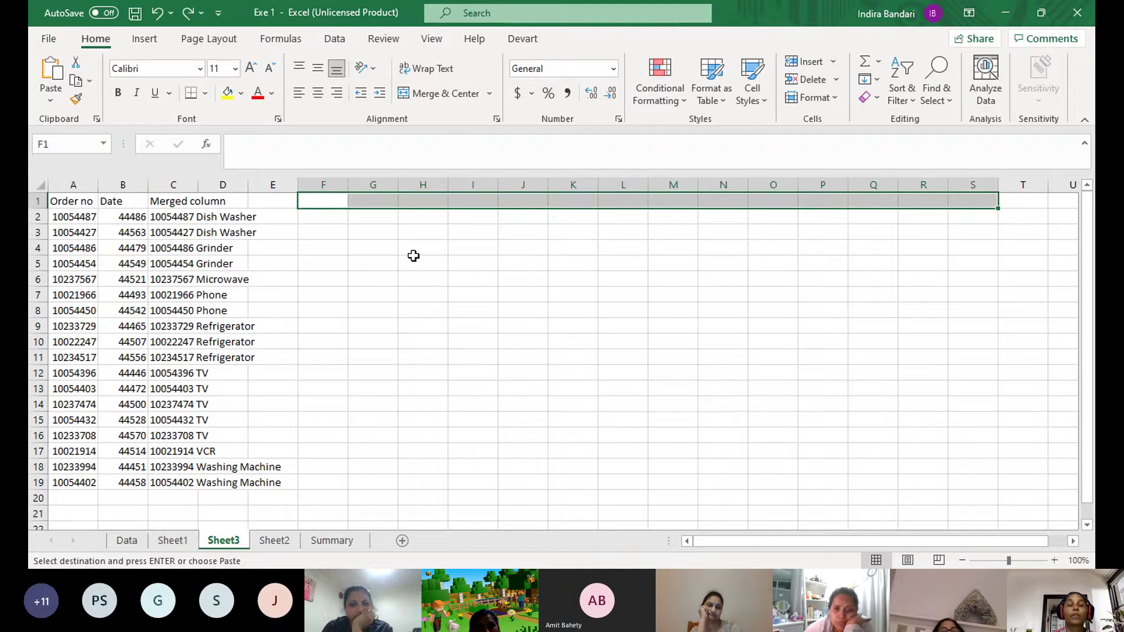
left_click(328, 200)
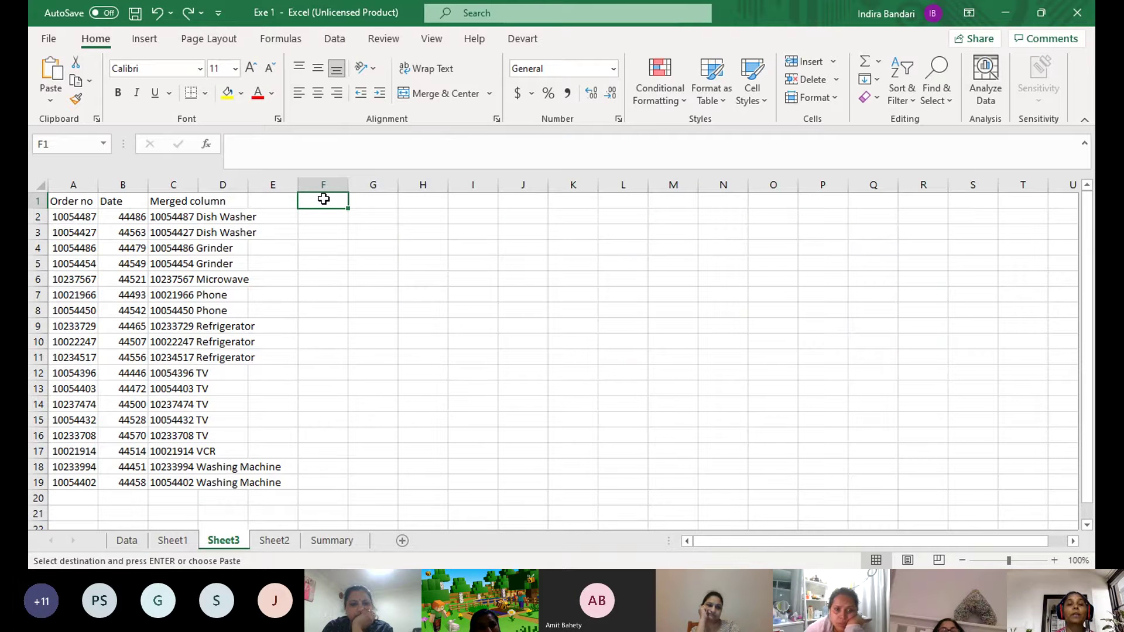
left_click(173, 544)
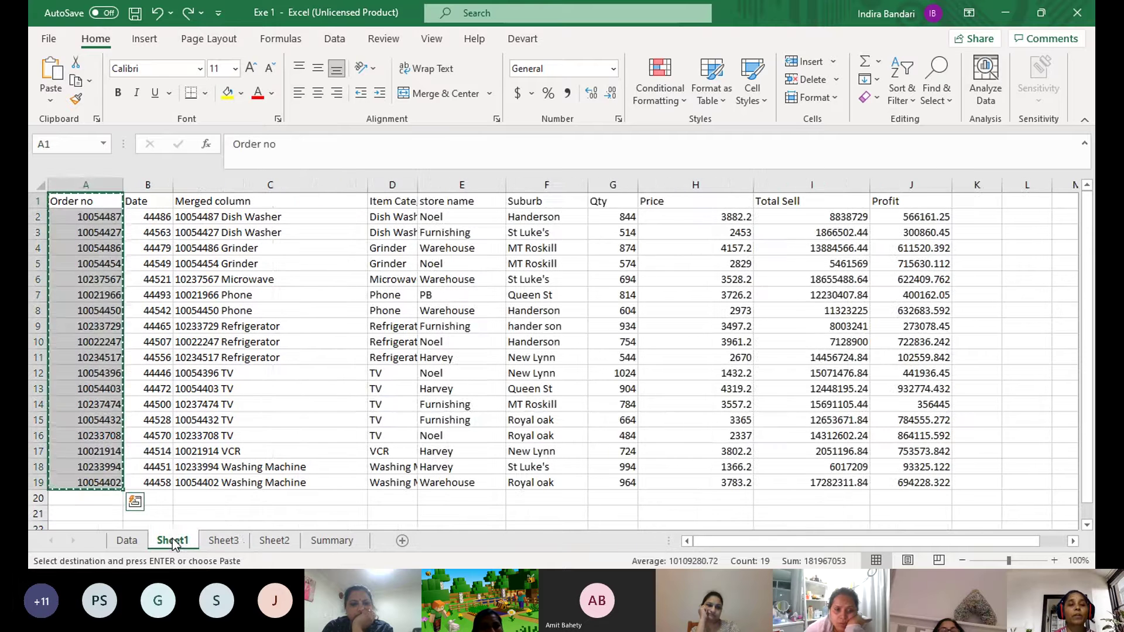
left_click(226, 541)
right_click(332, 204)
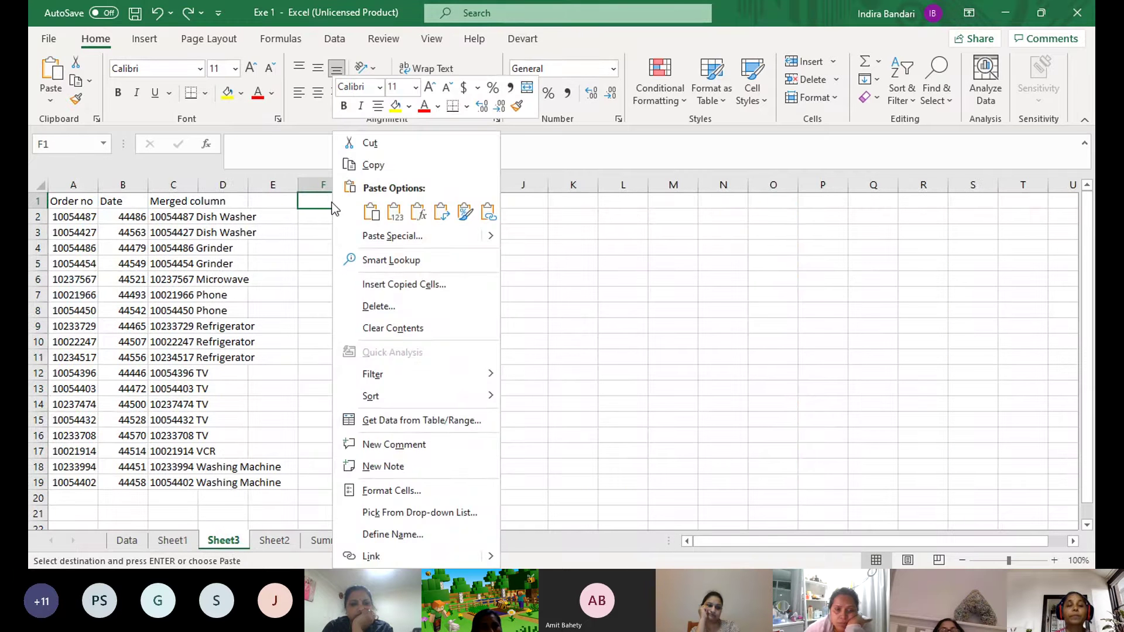
left_click(367, 236)
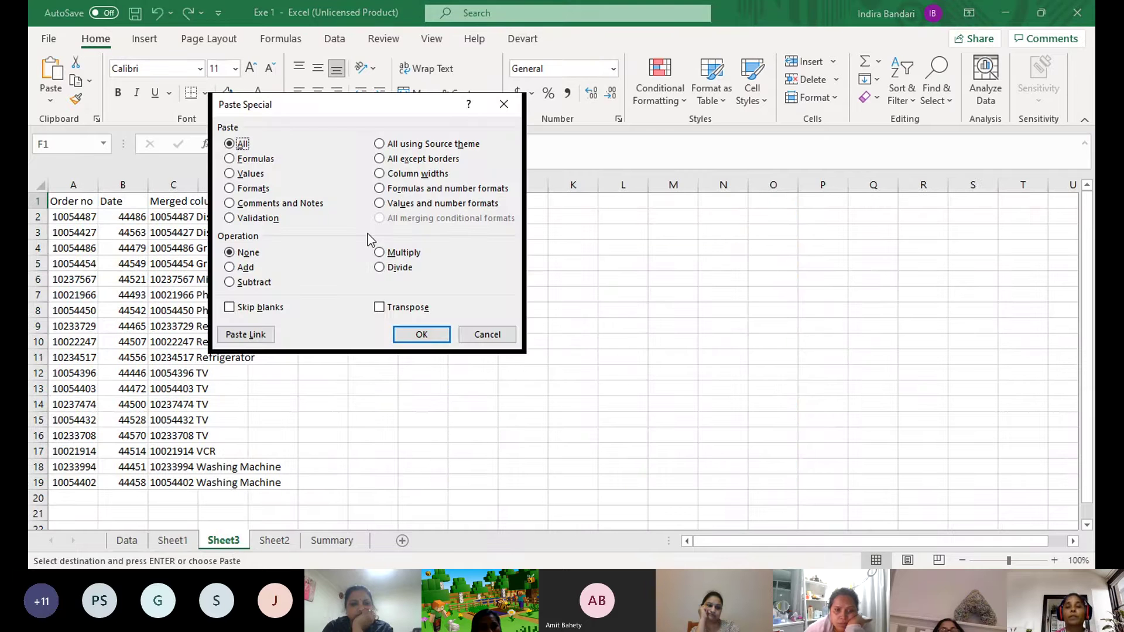
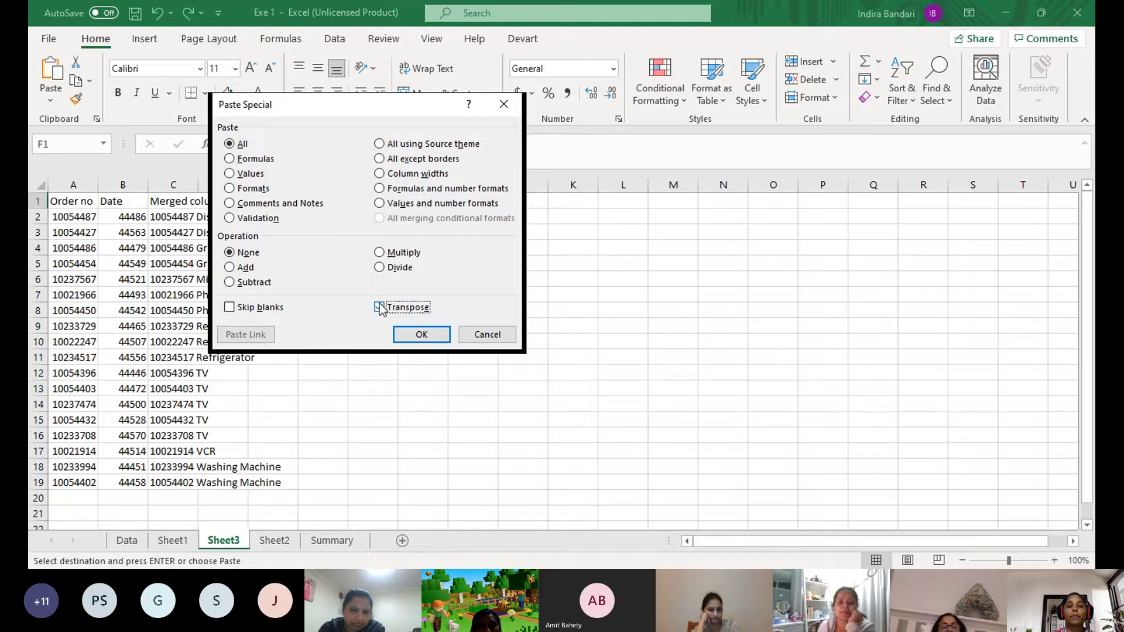
Paste the order numbers transposed across row 1 (F1:X1) and copy that new row
left_click(413, 335)
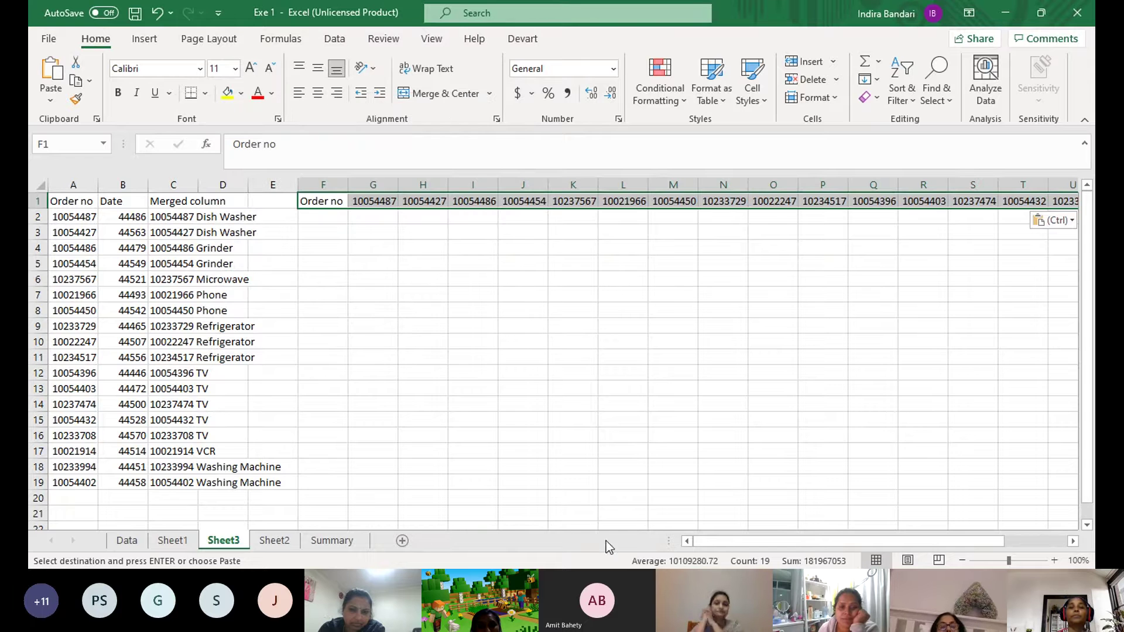
left_click_drag(708, 541, 793, 539)
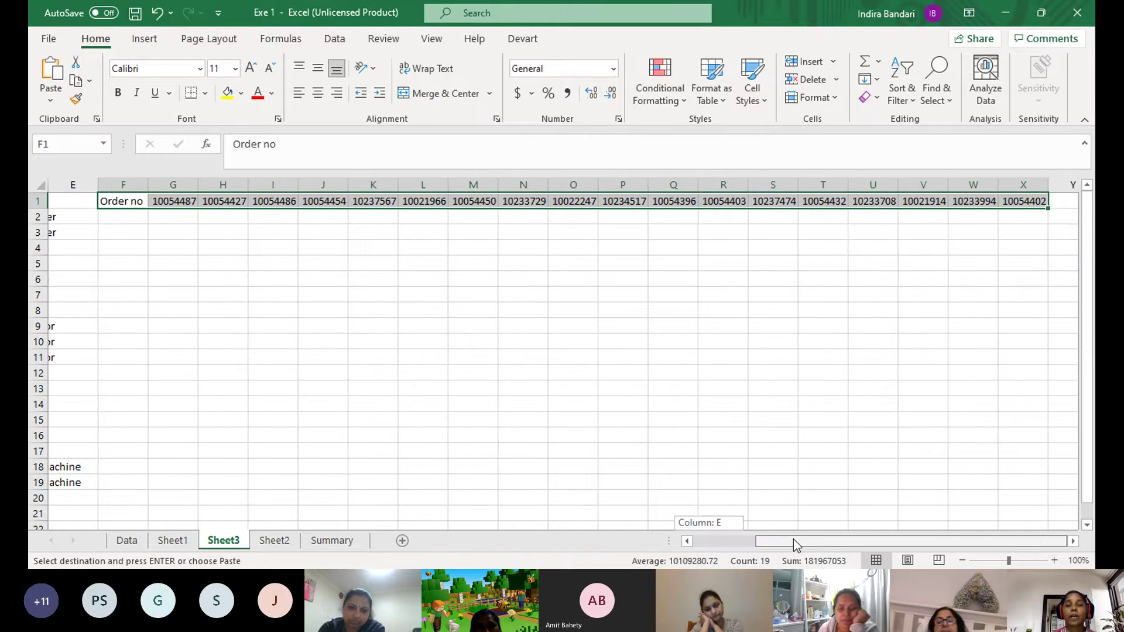
left_click_drag(793, 539, 743, 539)
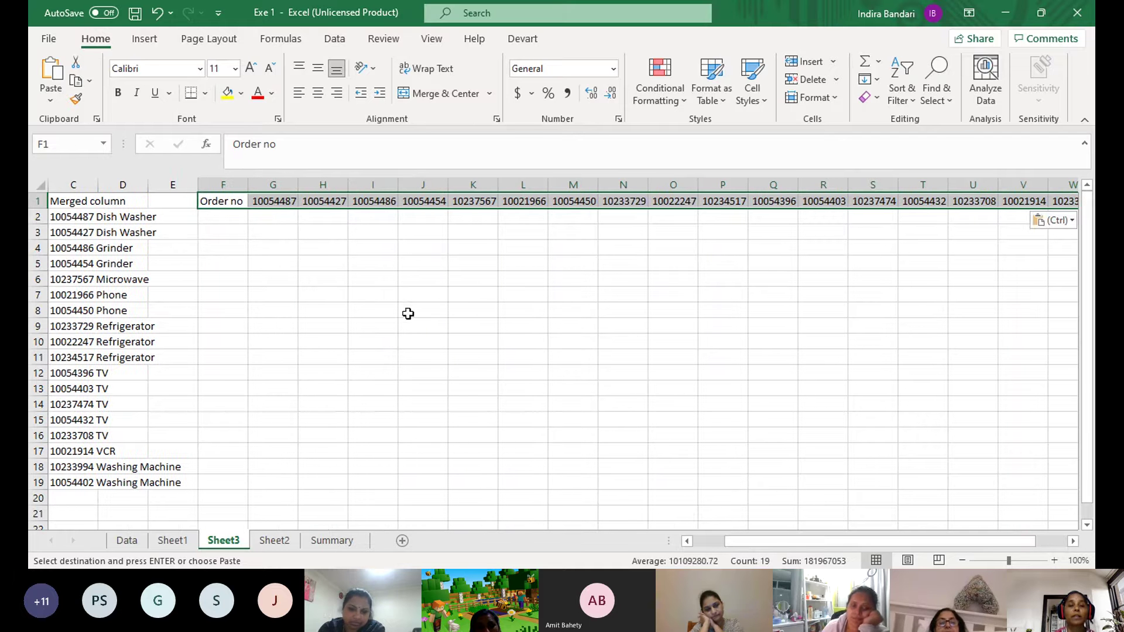
key("ctrl+c")
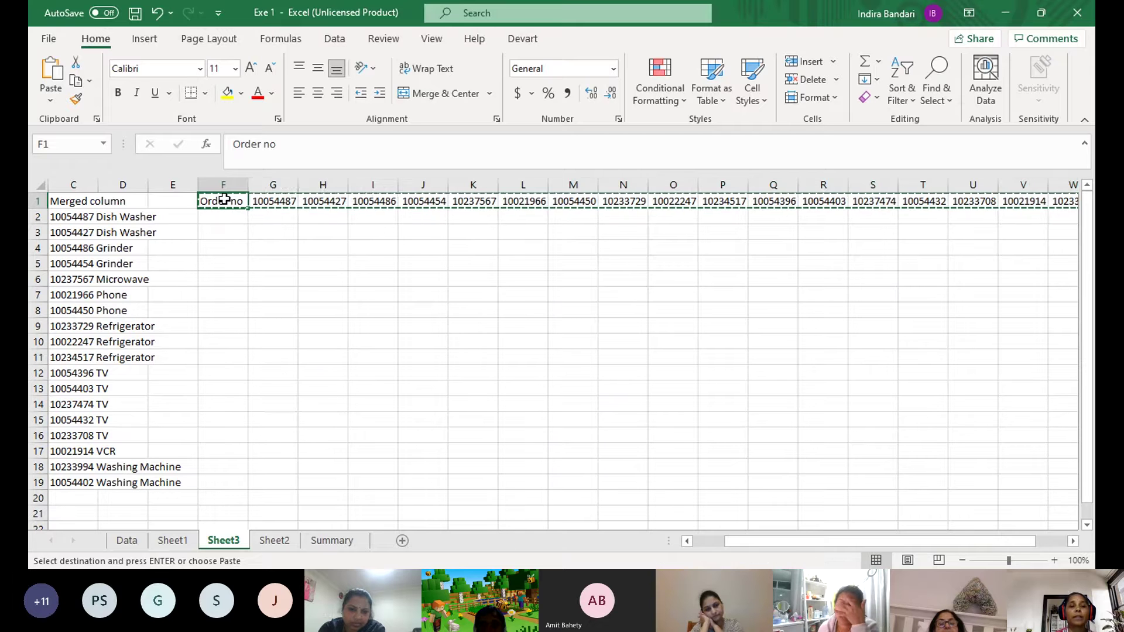
Attempt a transposed Paste Special onto F1 and dismiss the invalid-selection error
right_click(224, 202)
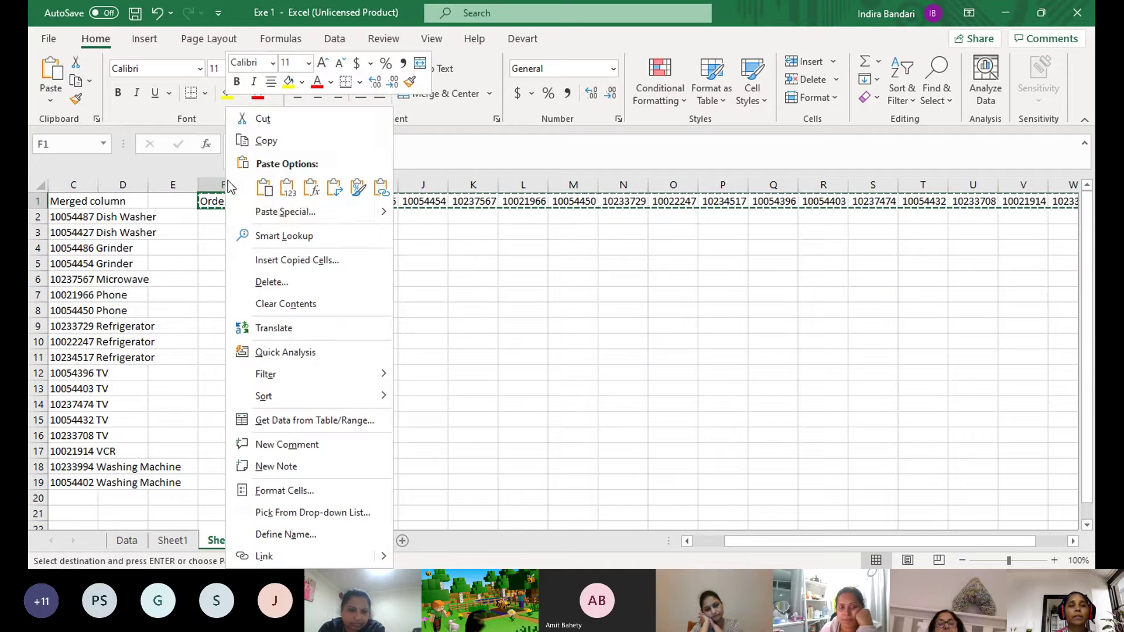
left_click(261, 214)
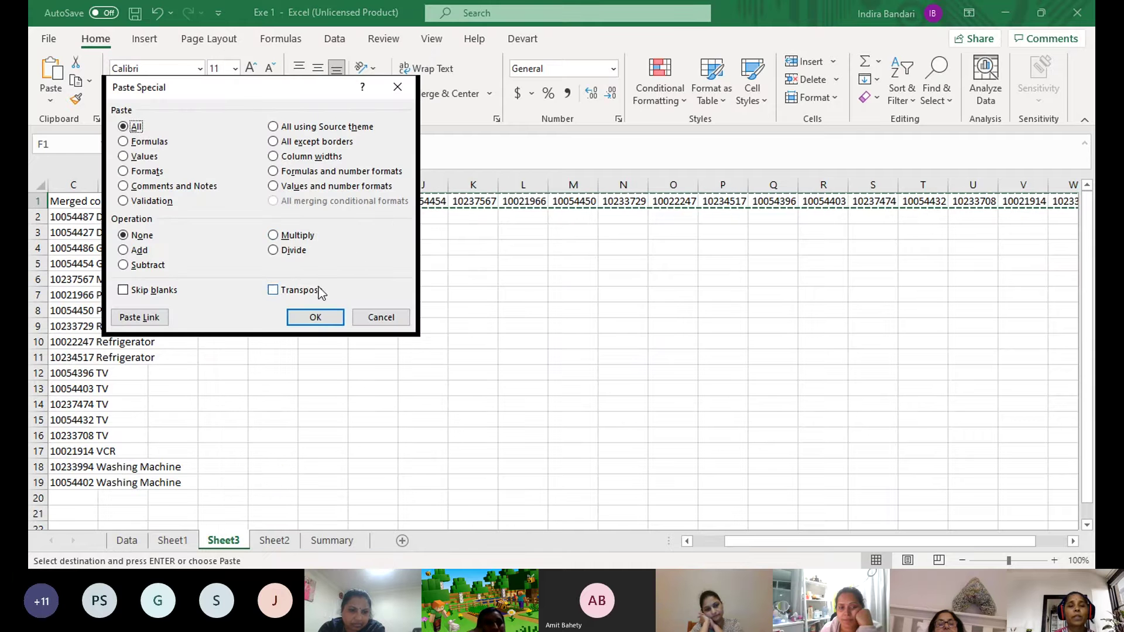
left_click(315, 320)
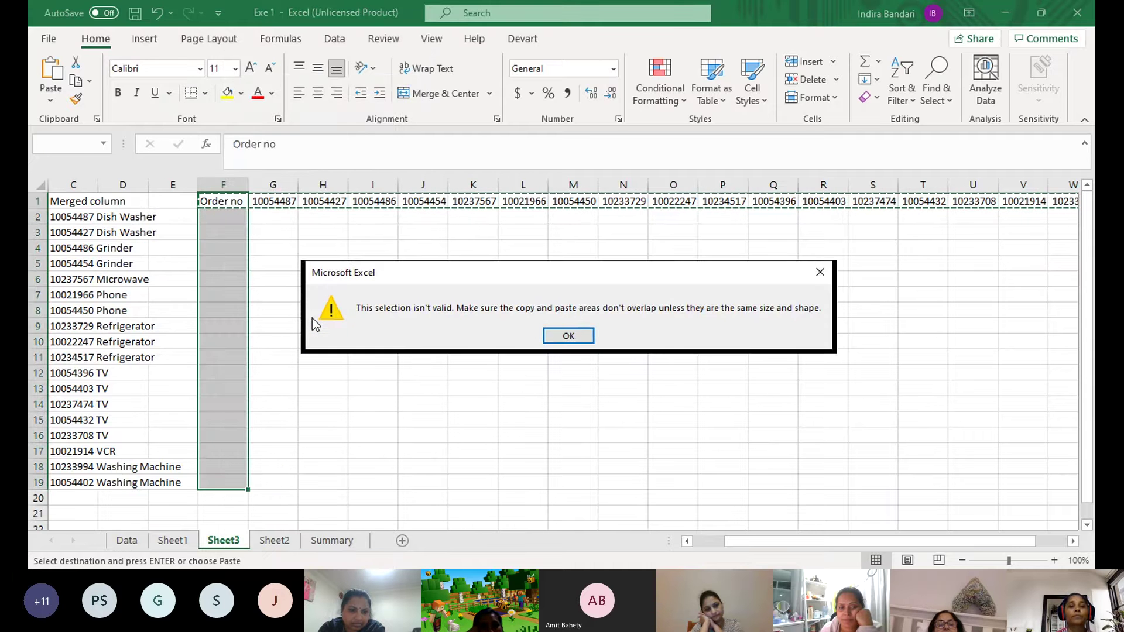
left_click(568, 335)
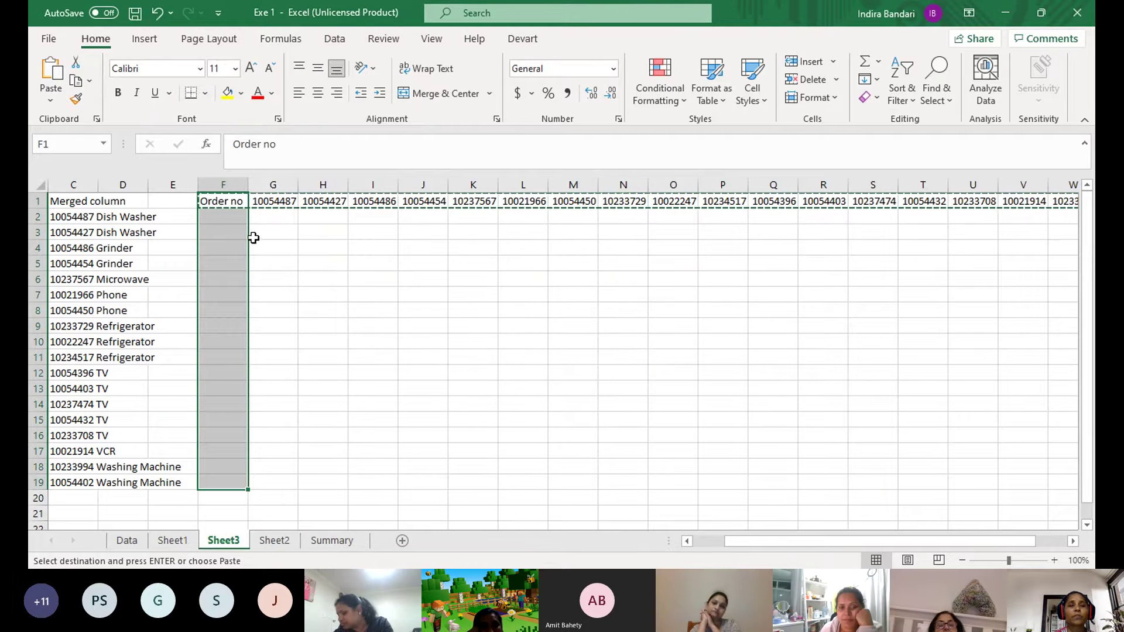
Paste the row transposed back into F2:F20 as a column, then glance at Sheet1
left_click(223, 209)
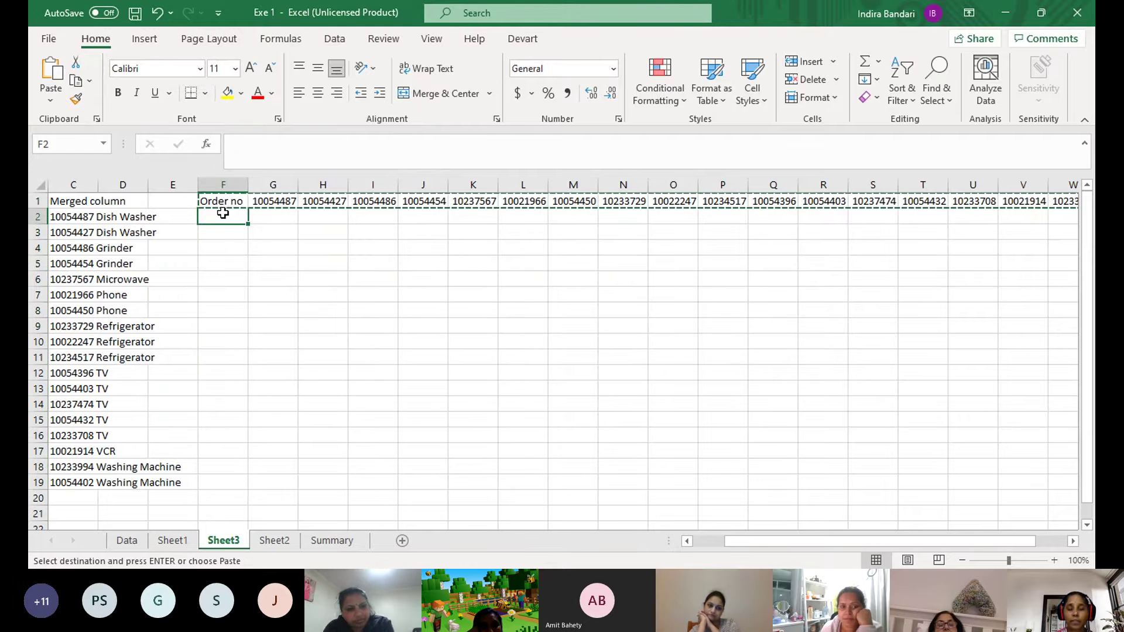
right_click(223, 214)
left_click(285, 236)
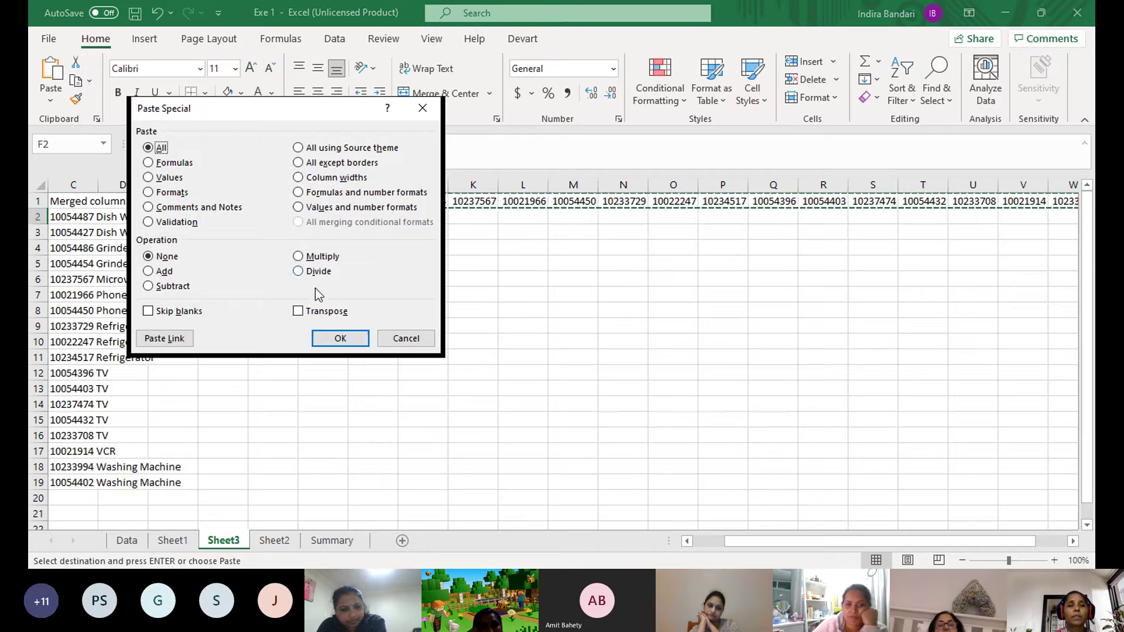
left_click(324, 311)
left_click(339, 338)
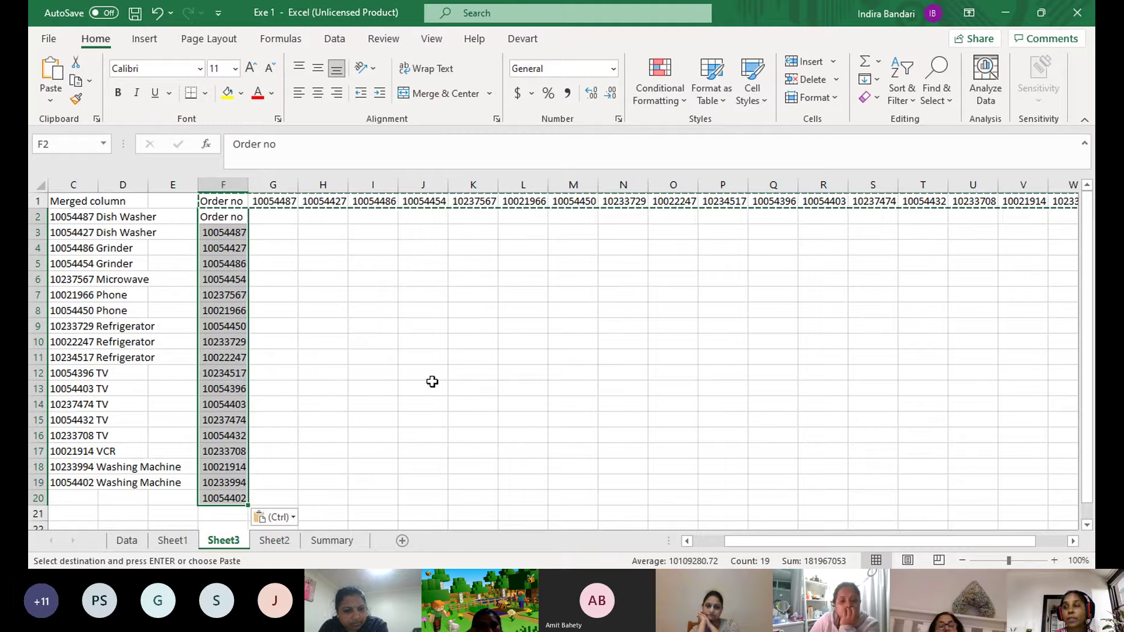
left_click(330, 358)
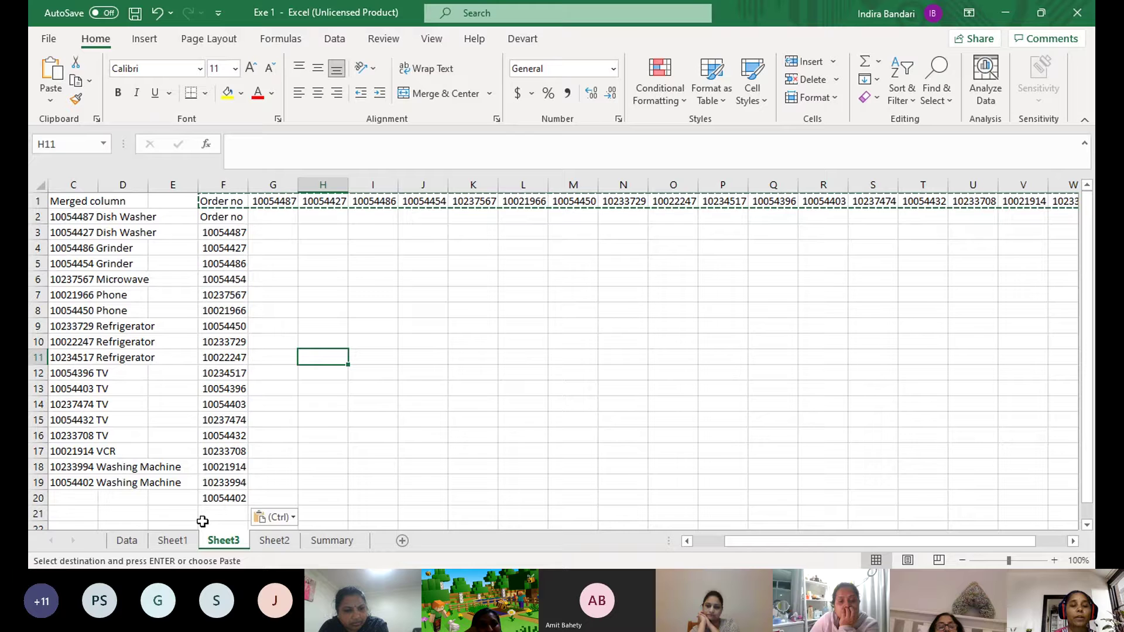
left_click(174, 541)
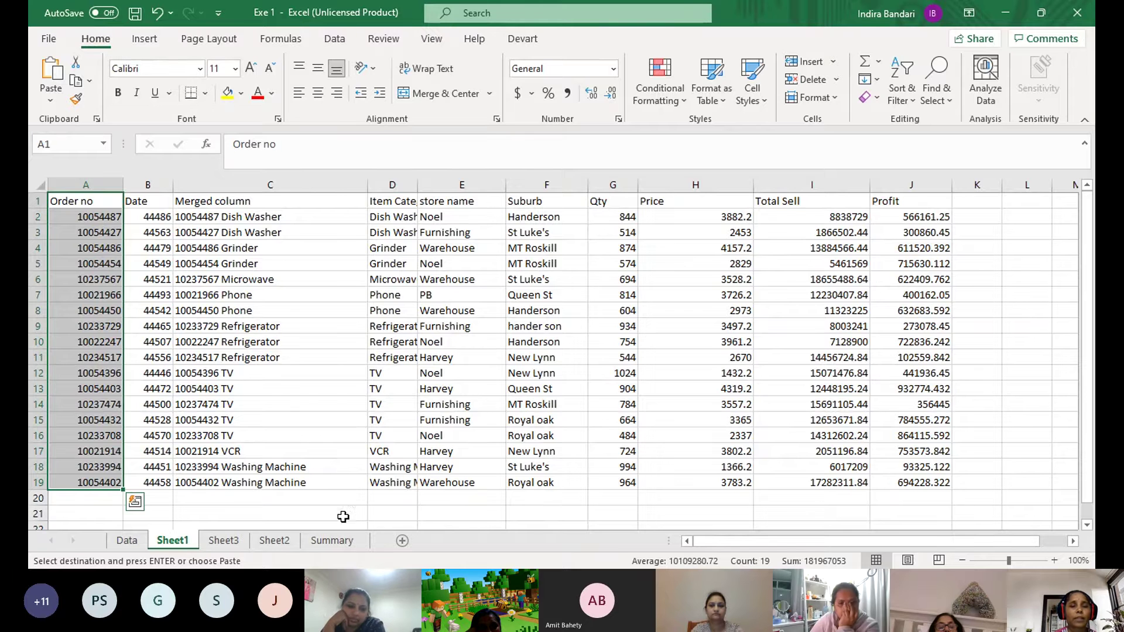
left_click(224, 541)
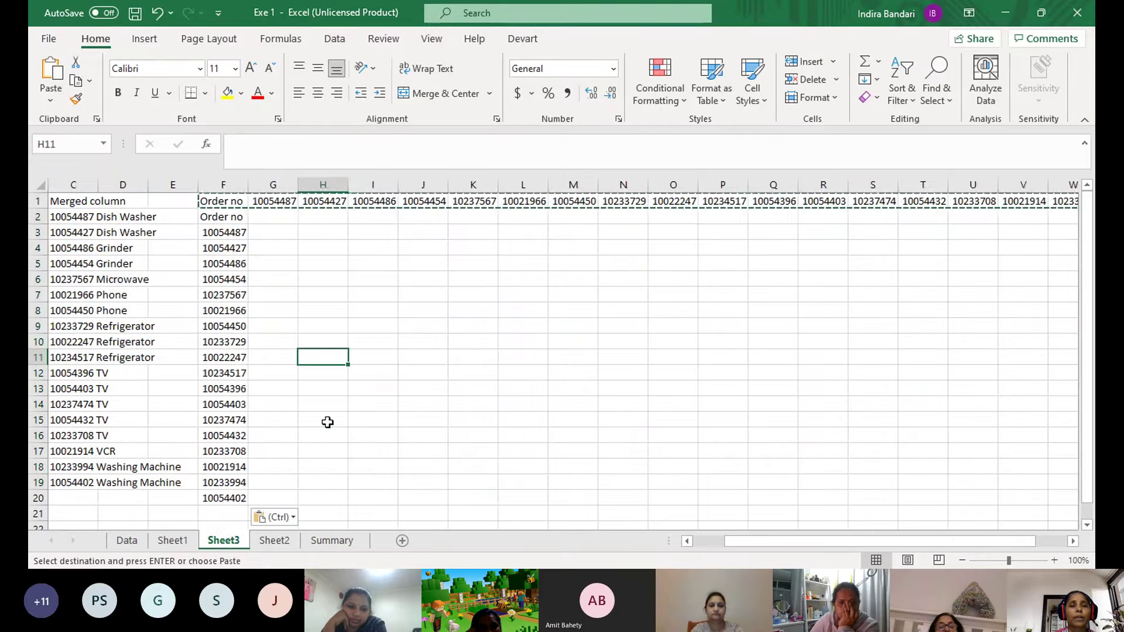
Enter 2 and 3 in H2:H3 and fill the series down to H19
left_click(332, 217)
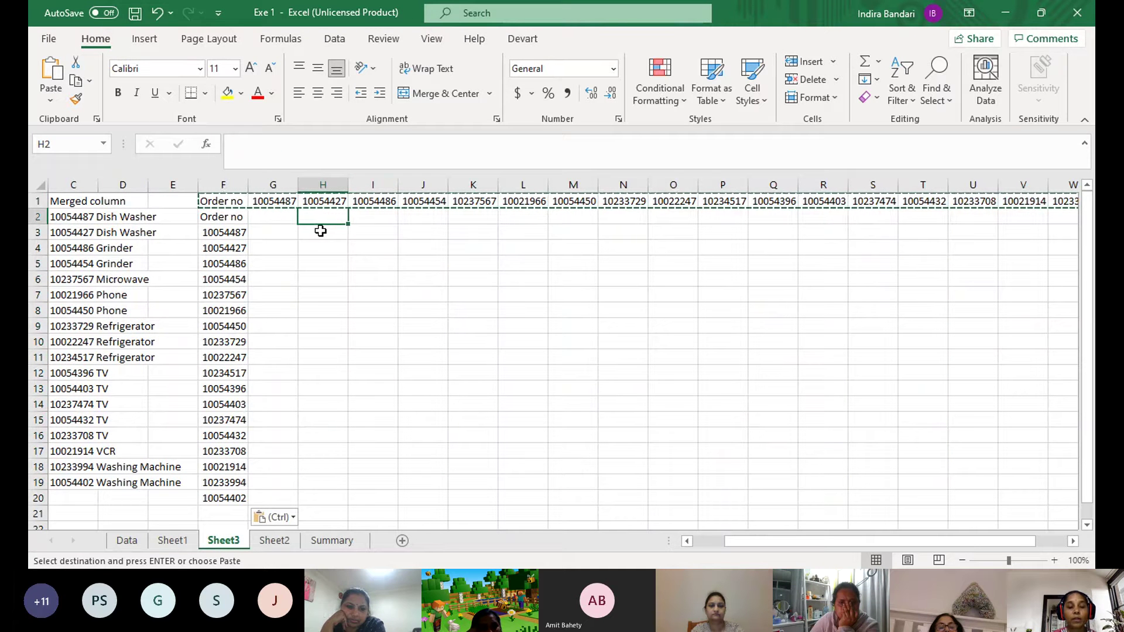
type("2")
key("Return")
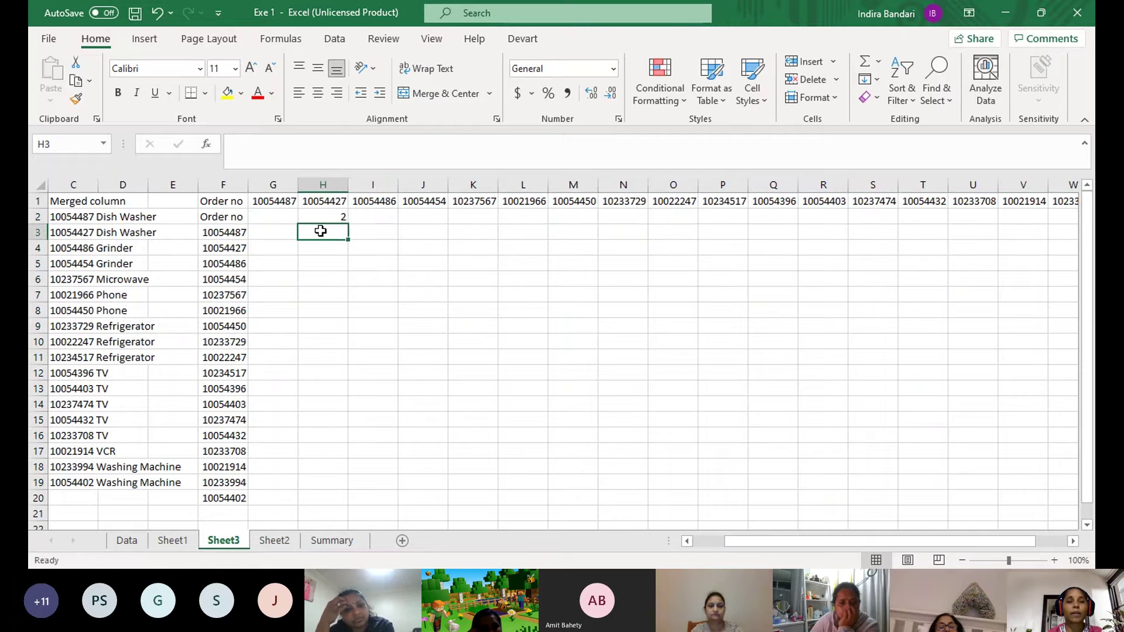
type("3")
key("Return")
left_click_drag(325, 217, 328, 479)
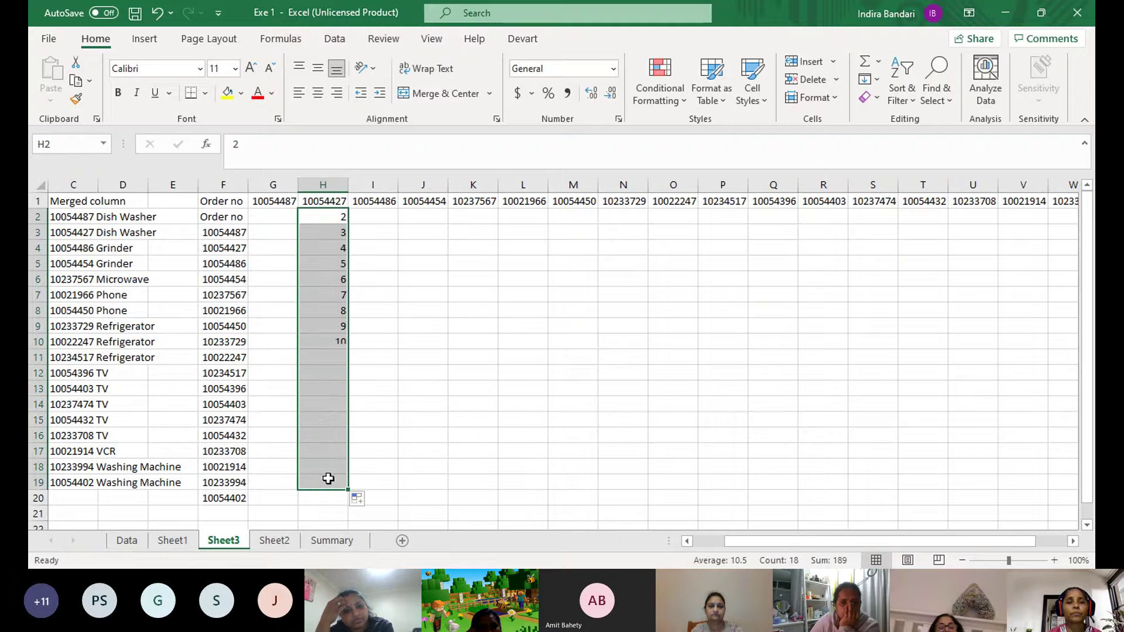
Enter 5 and 6 in I2:I3 and auto-fill the series down to I20
left_click(377, 221)
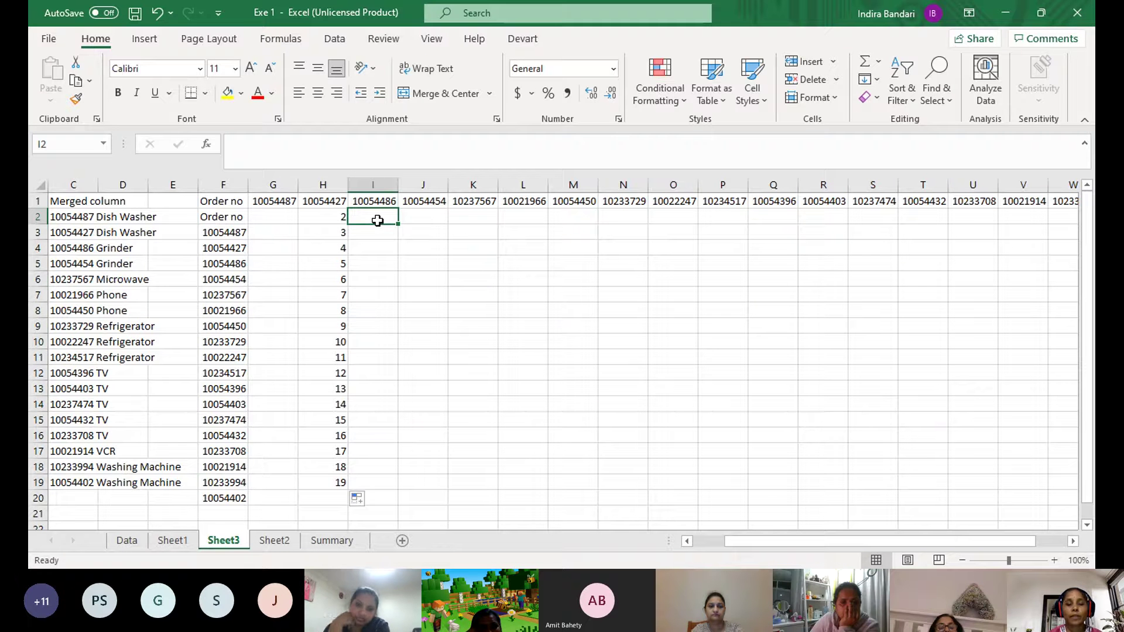
type("5")
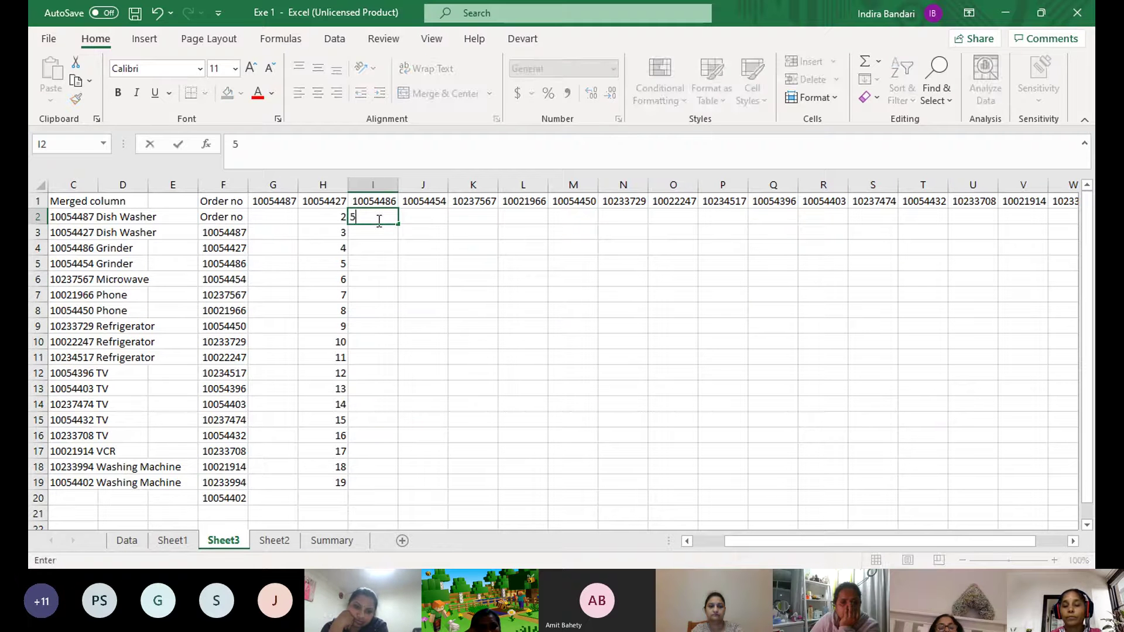
key("Return")
type("6")
left_click_drag(380, 263, 380, 279)
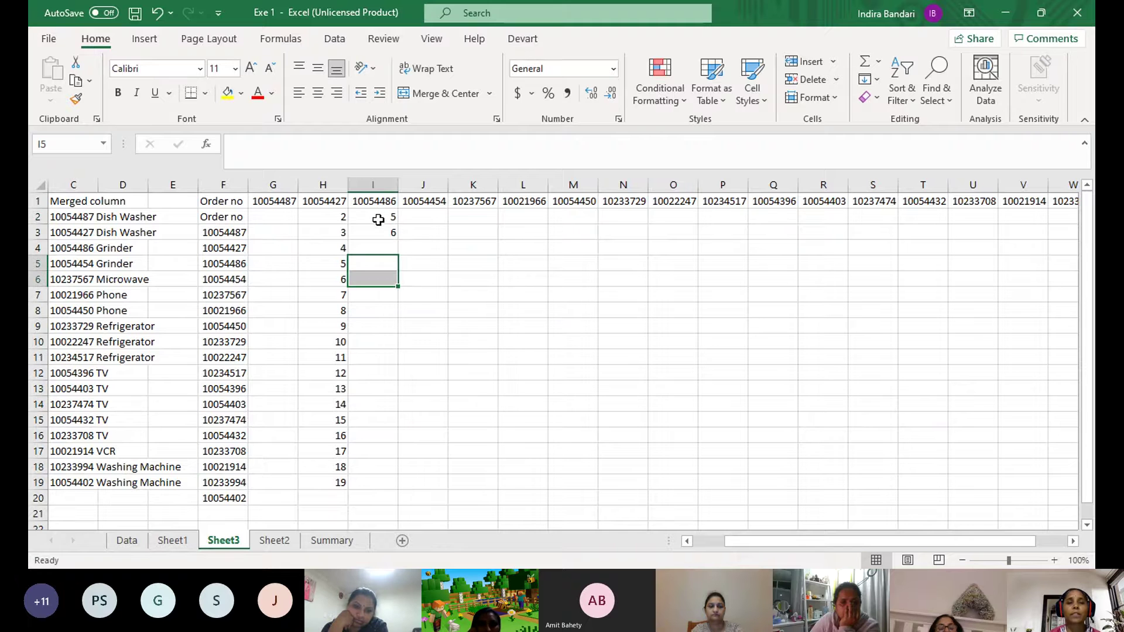
mouse_move(378, 220)
left_mouse_down()
mouse_move(380, 244)
mouse_move(384, 234)
left_mouse_up()
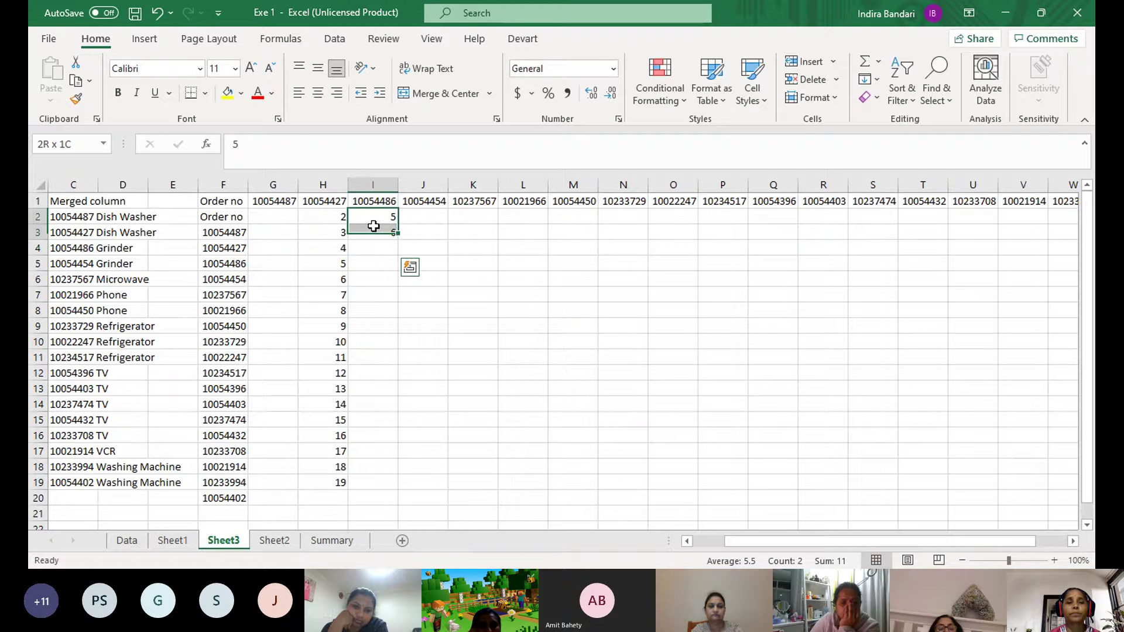
double_click(398, 239)
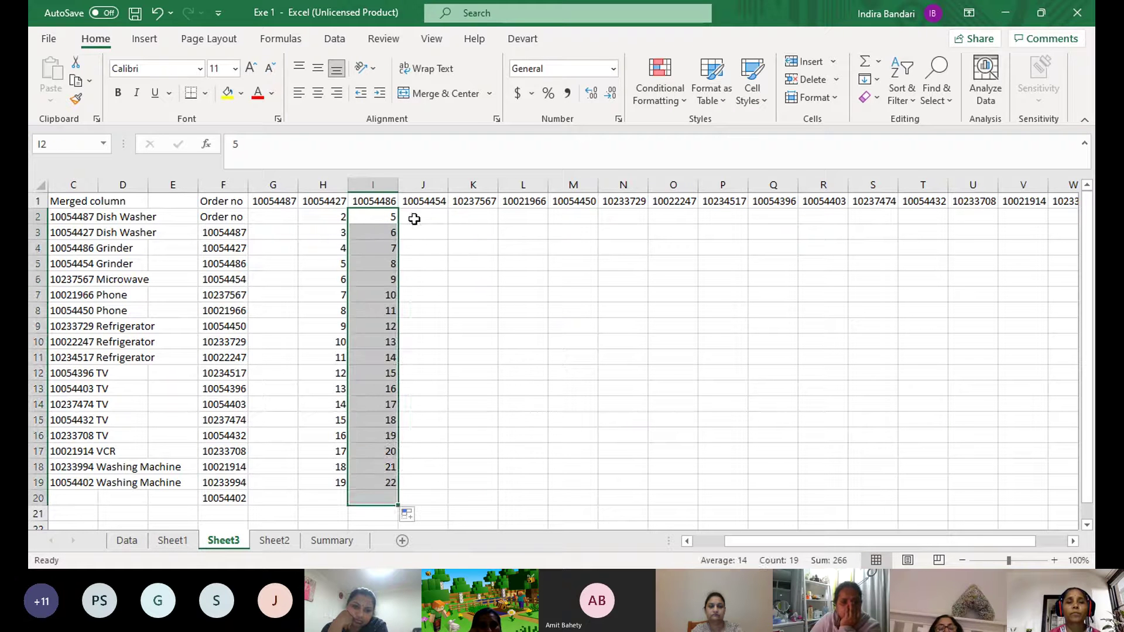
left_click(425, 216)
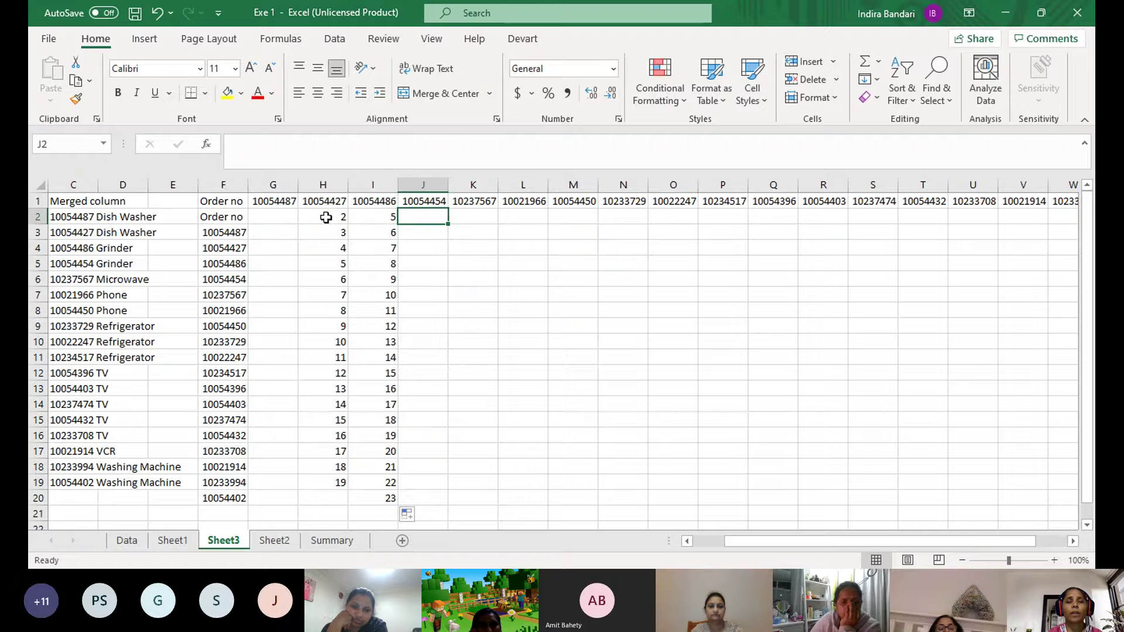
left_click_drag(326, 217, 378, 218)
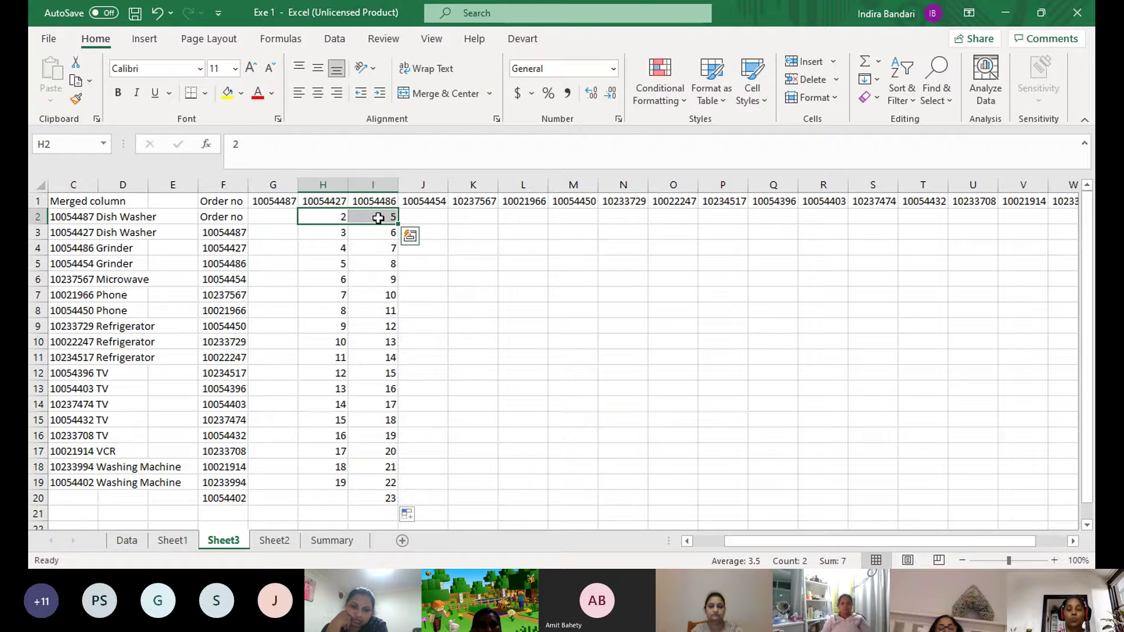
Copy H2:I2 and Paste Special with Add into J2:K2, giving 2 and 5
right_click(378, 218)
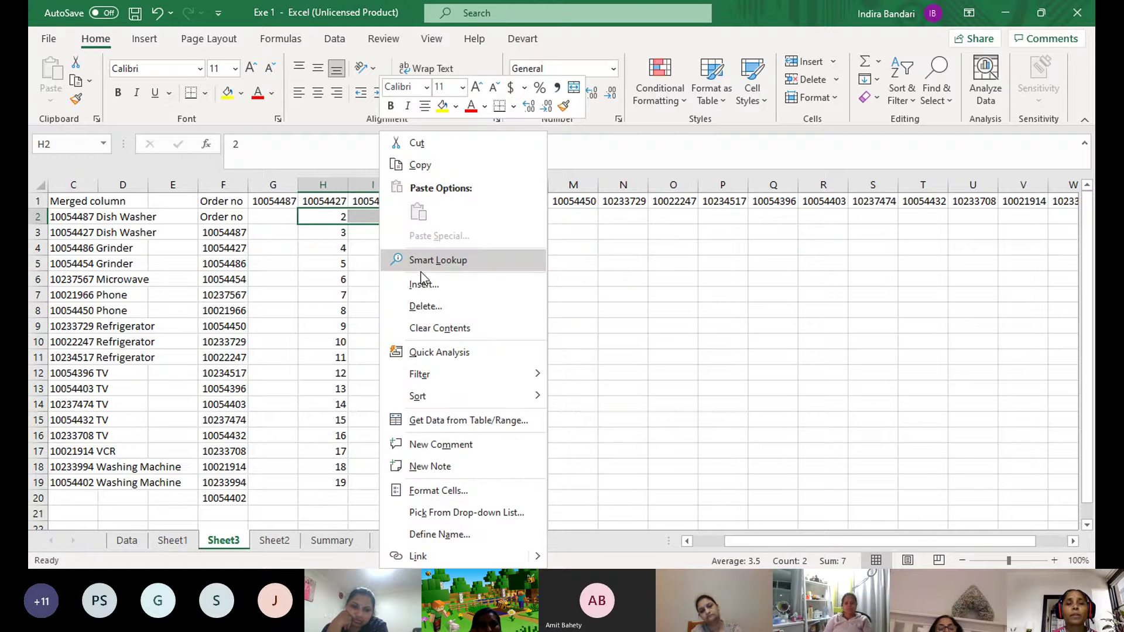
left_click(419, 165)
left_click(431, 216)
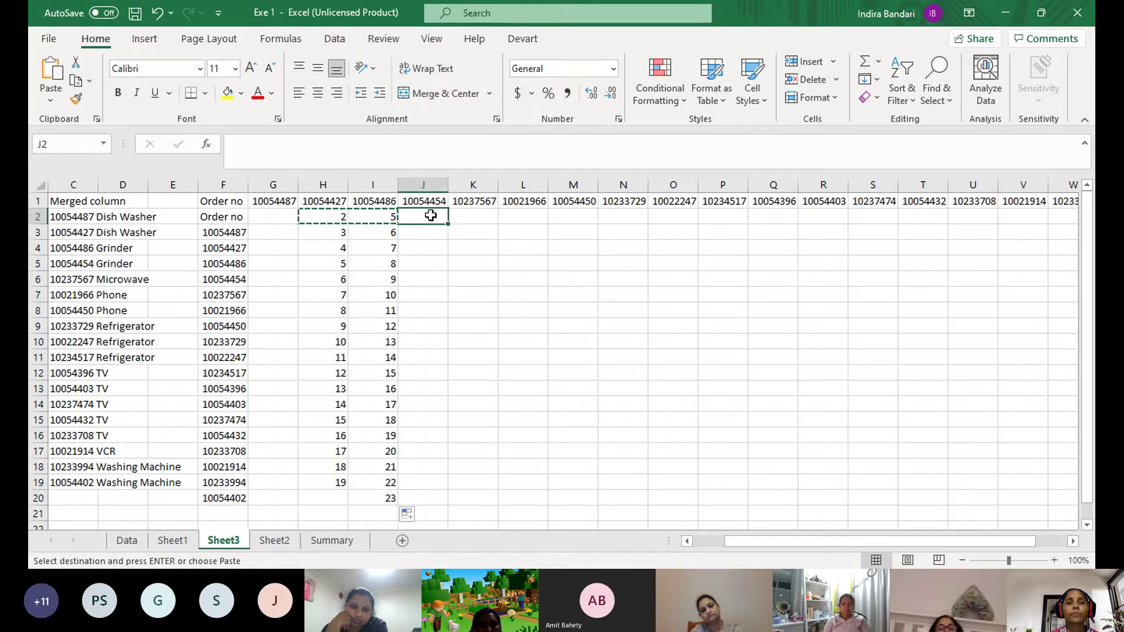
right_click(431, 215)
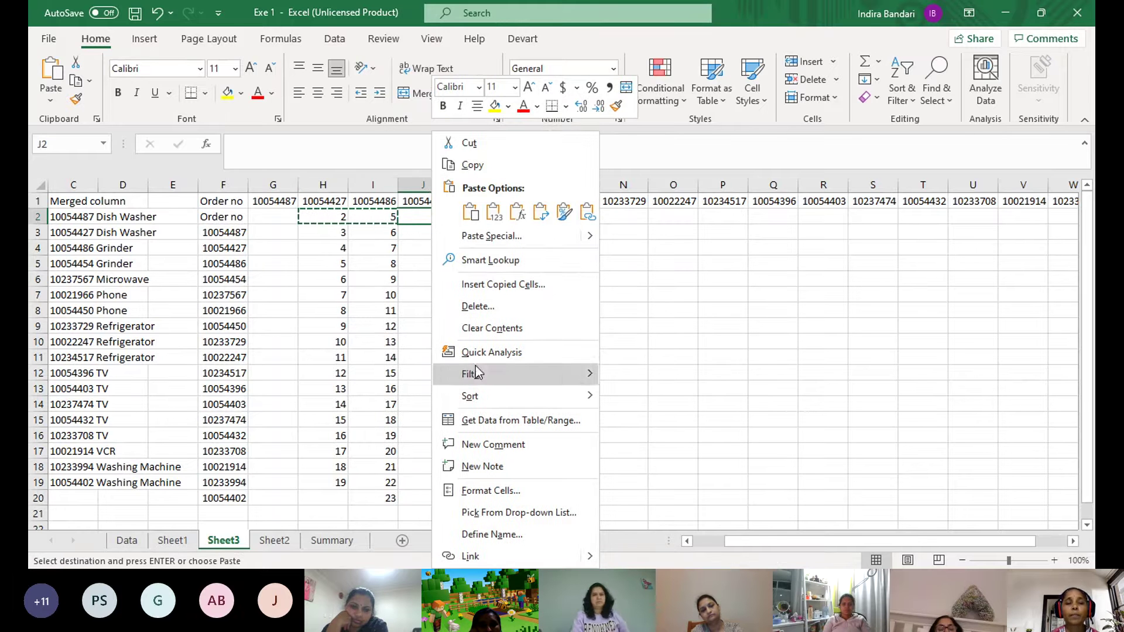
left_click(500, 236)
left_click(378, 272)
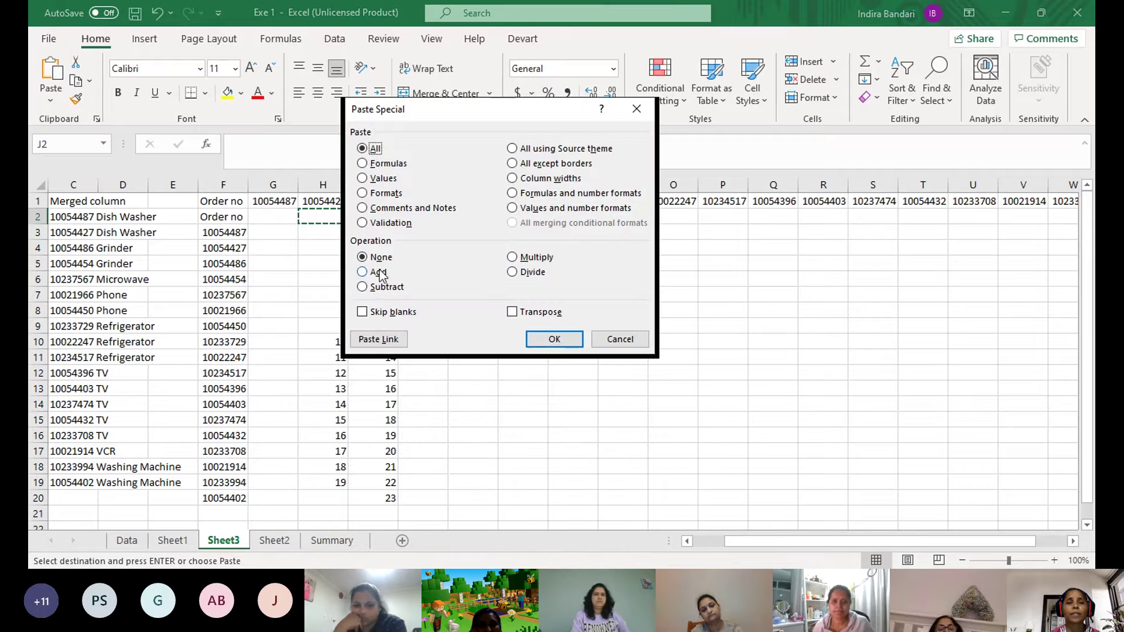
left_click(553, 336)
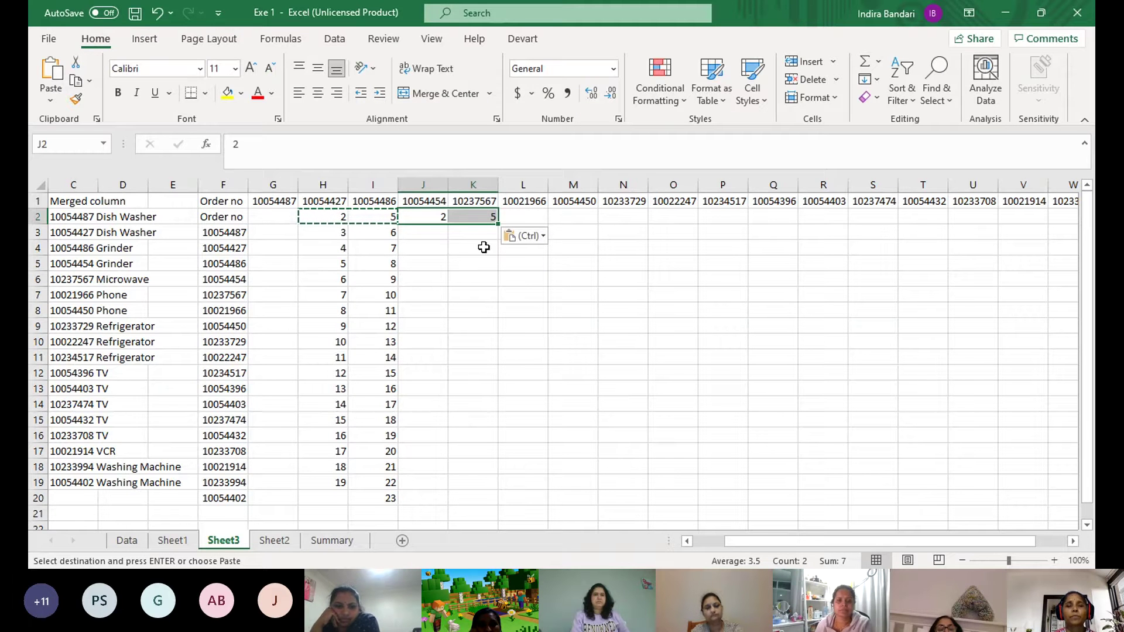
Check the pasted values 2 and 5 in J2 and K2
left_click(426, 217)
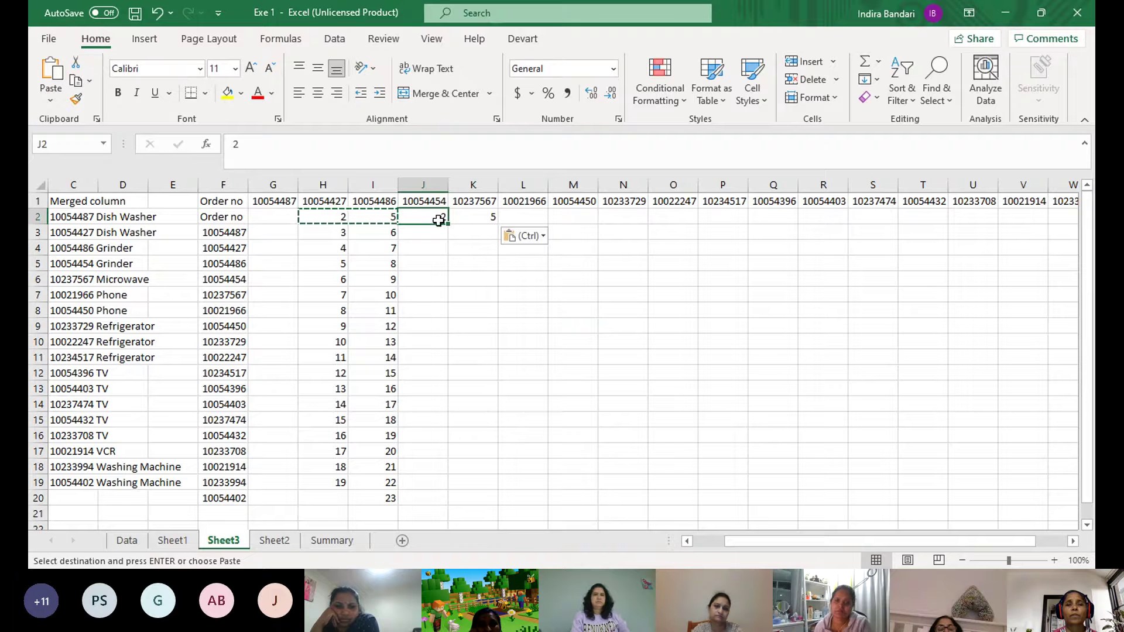
left_click(476, 218)
left_click(422, 218)
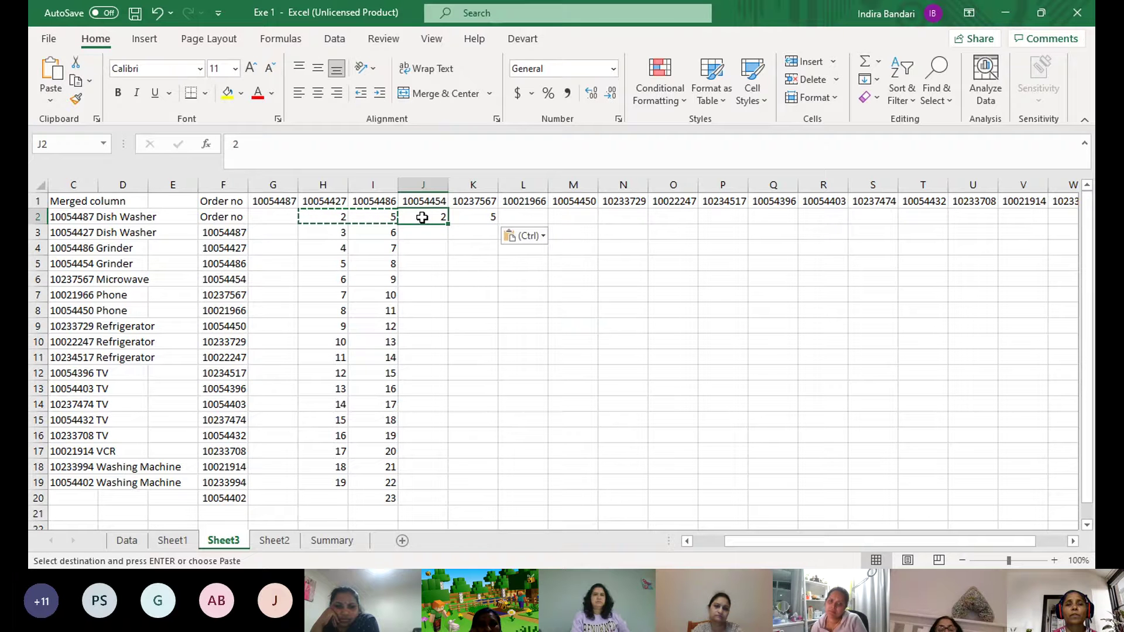
left_click(463, 222)
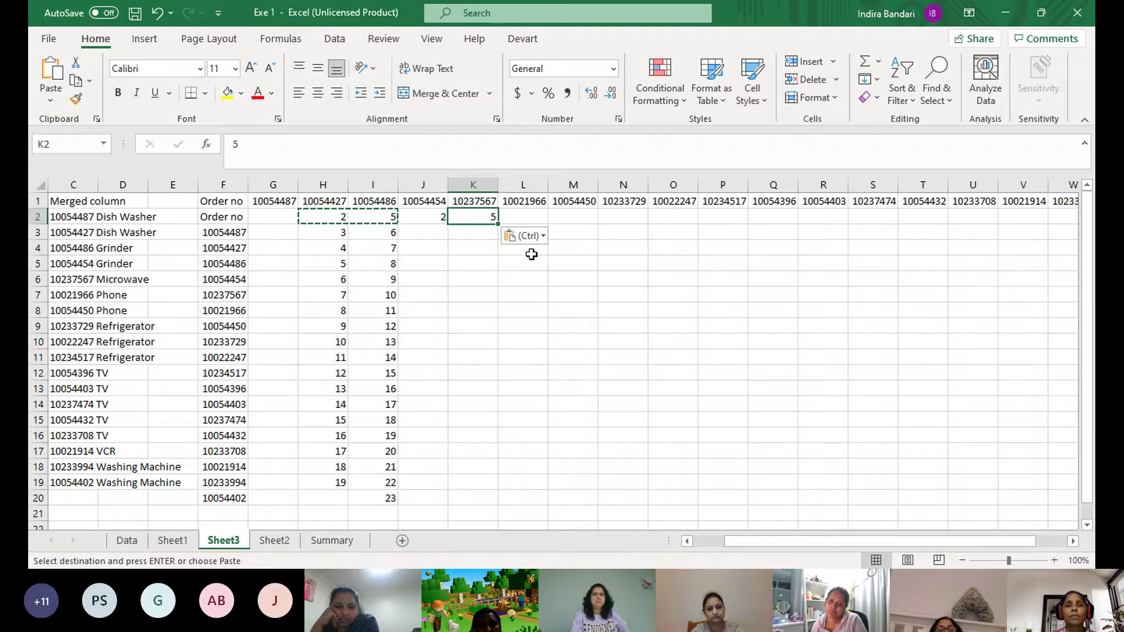
left_click_drag(417, 216, 456, 225)
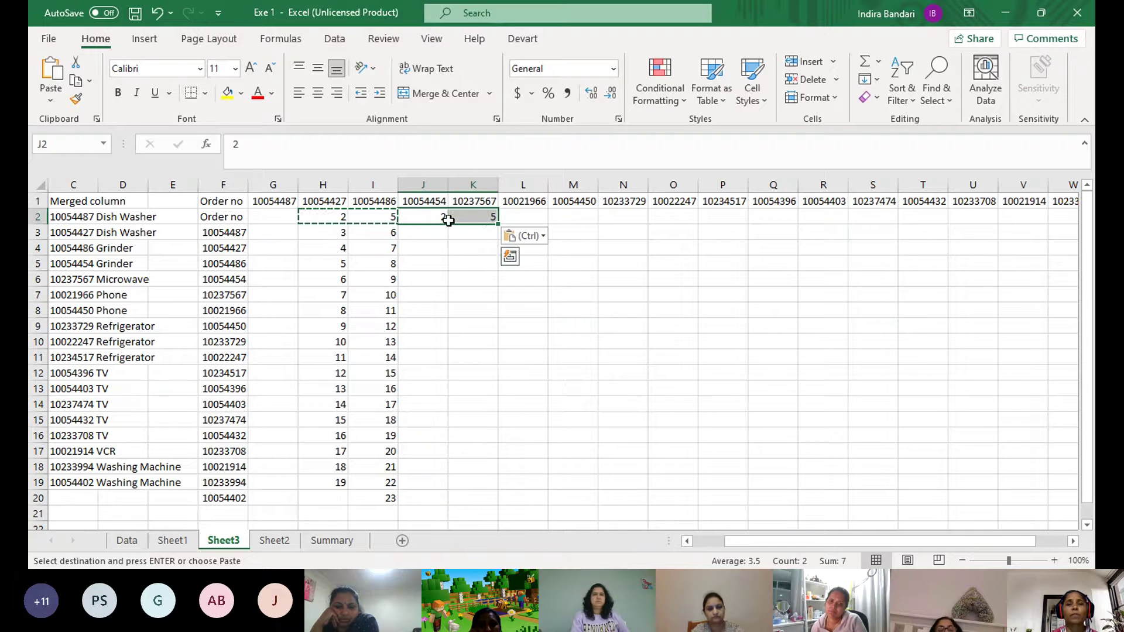
left_click(433, 218)
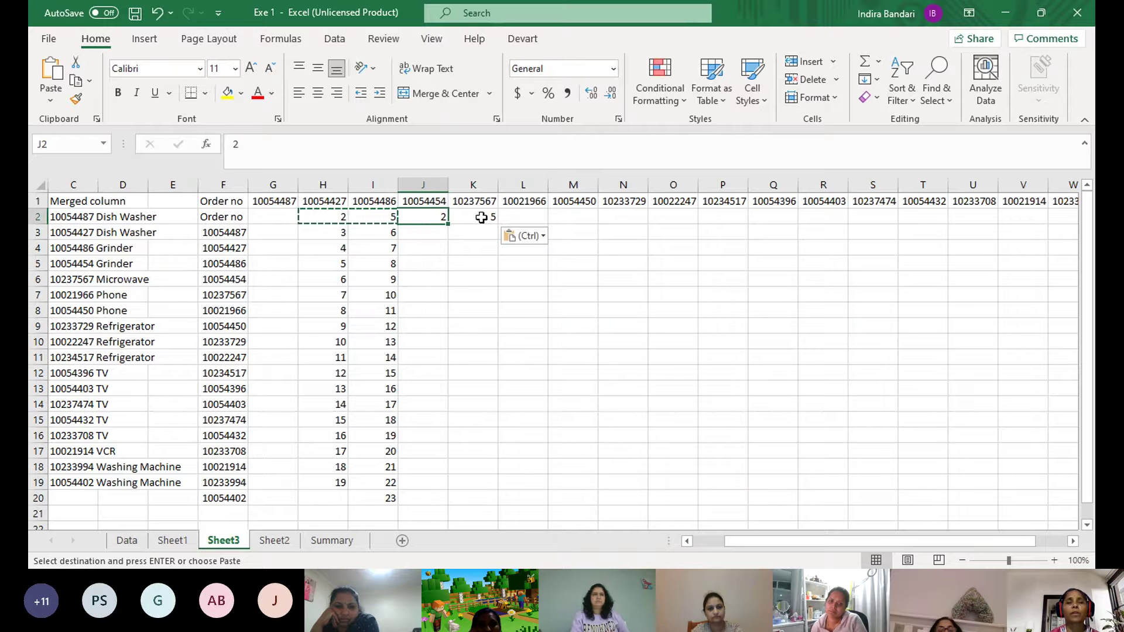
left_click(326, 217)
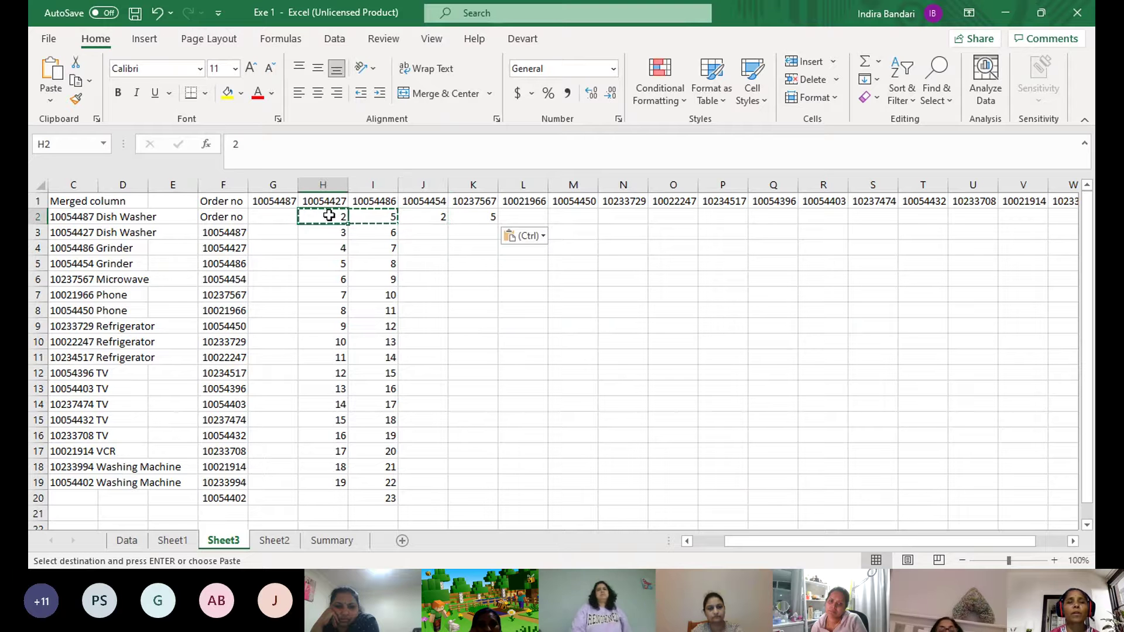
left_click(432, 215)
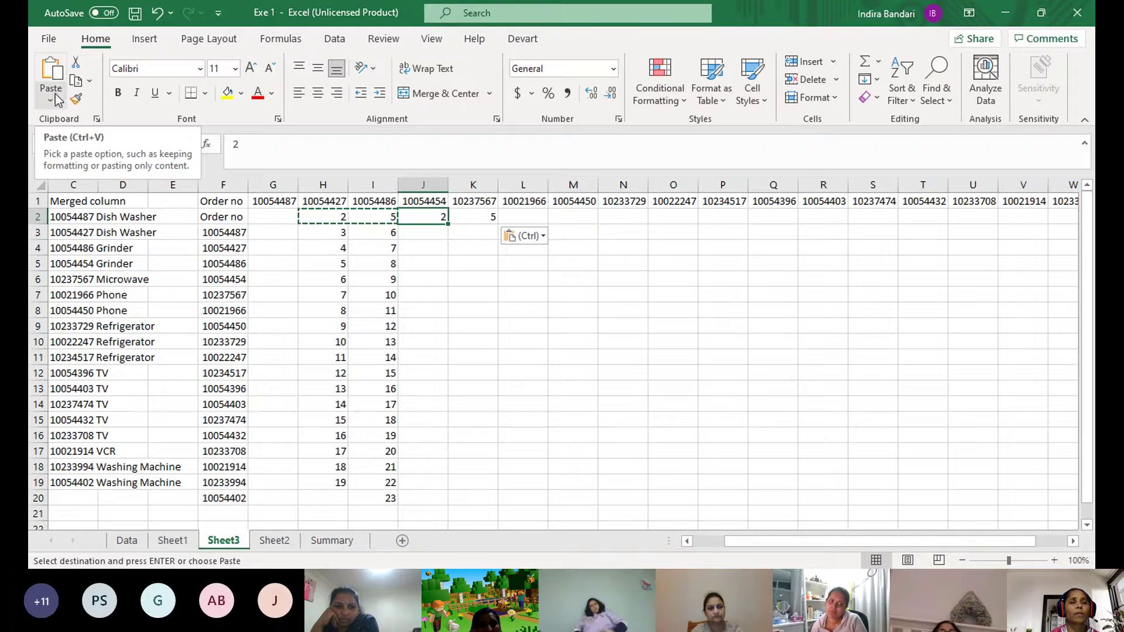
Paste Special the copied 2 and 5 onto J2:K2 with Add, making them 4 and 10
left_click_drag(475, 218, 438, 221)
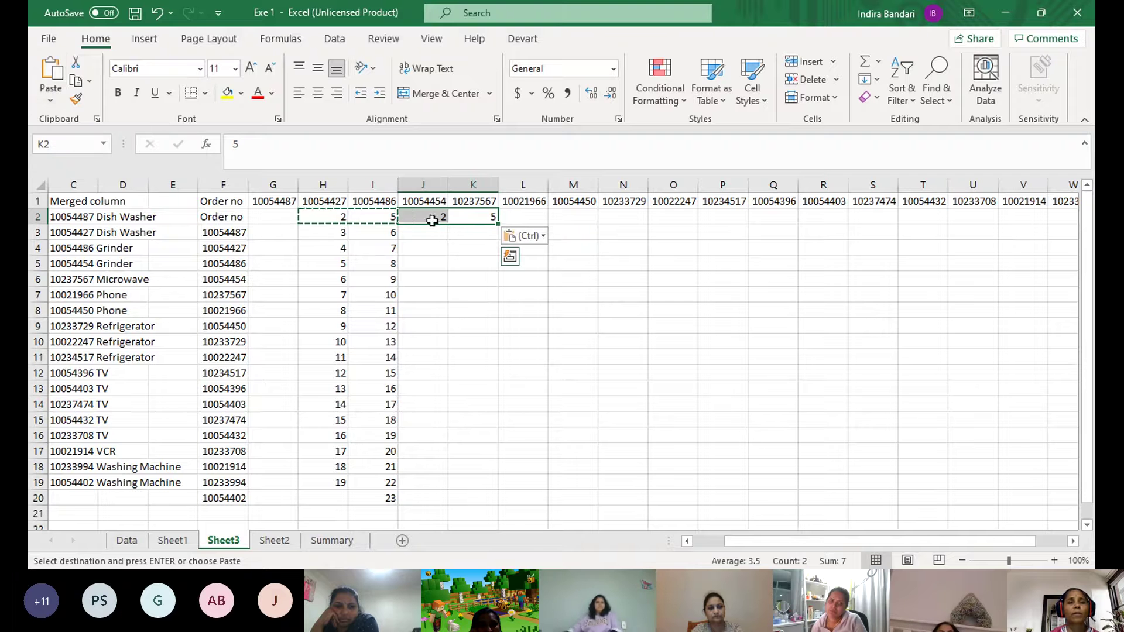
left_click(51, 102)
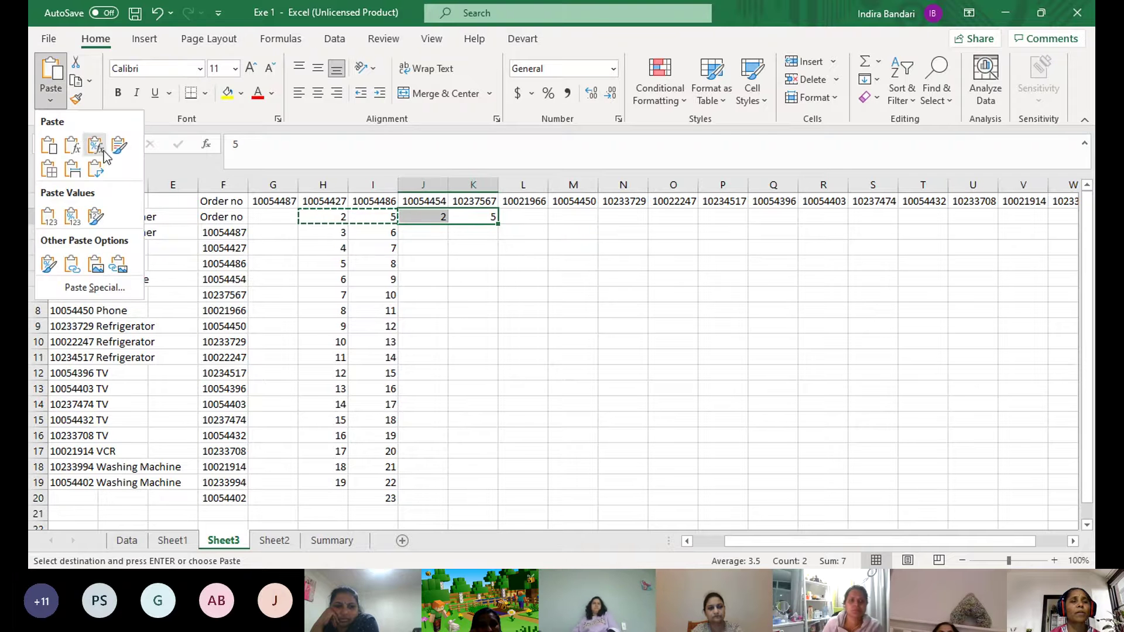
left_click(94, 287)
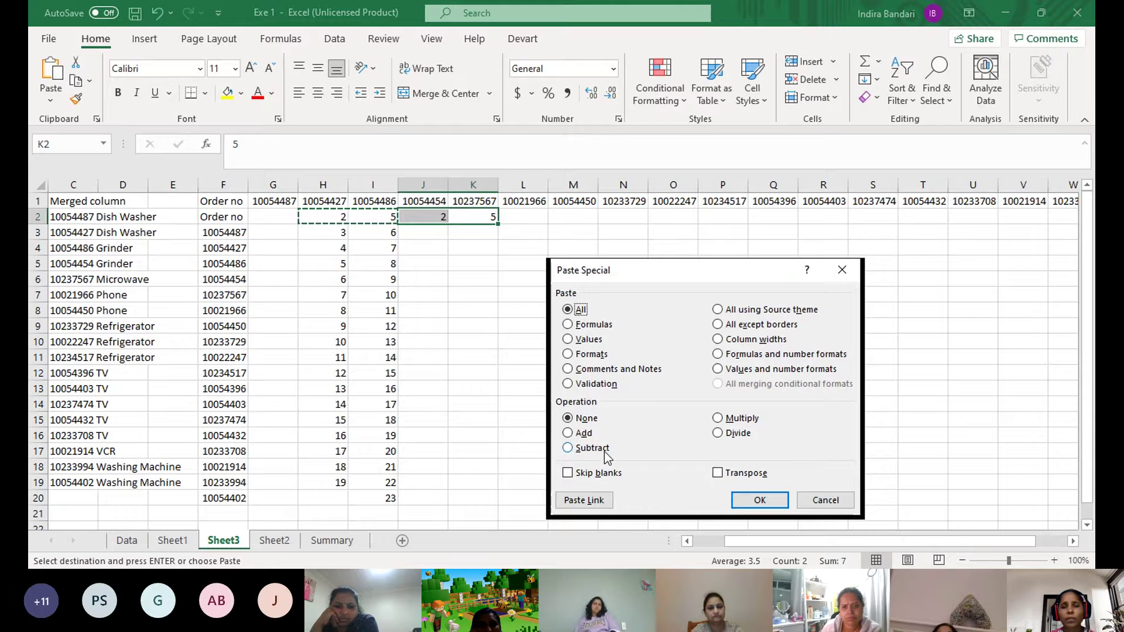
left_click(590, 433)
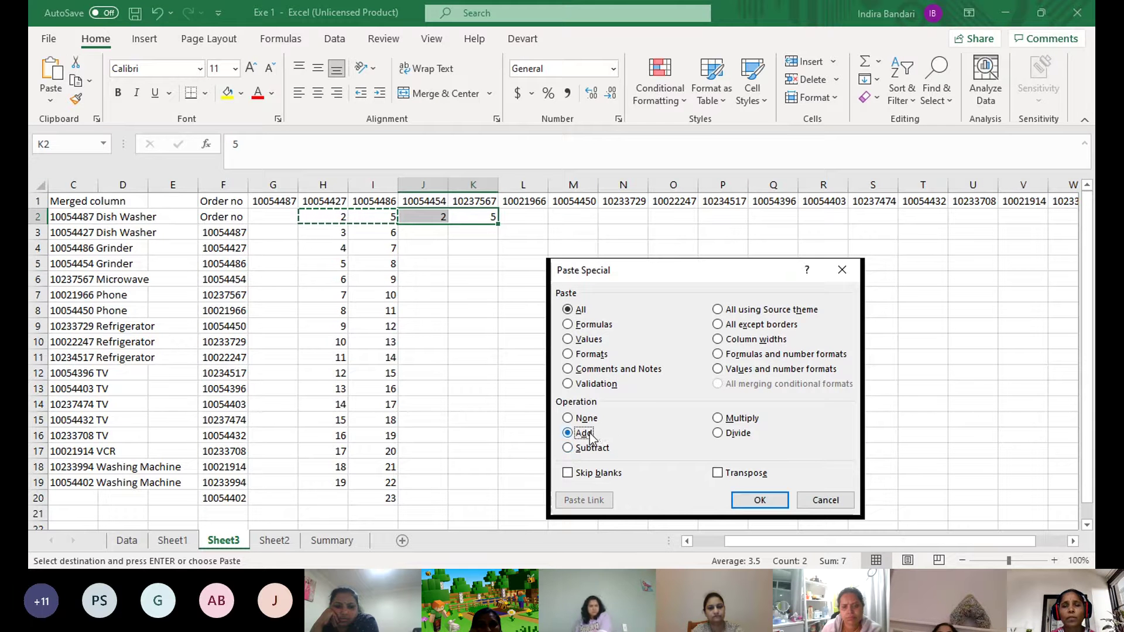
left_click(760, 500)
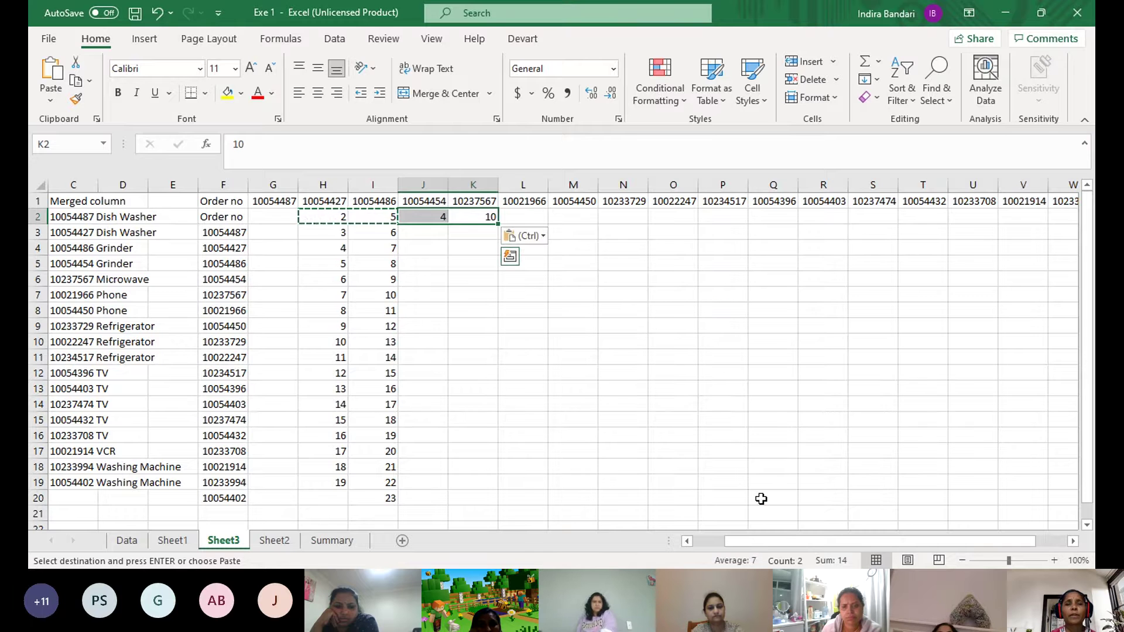
left_click(502, 305)
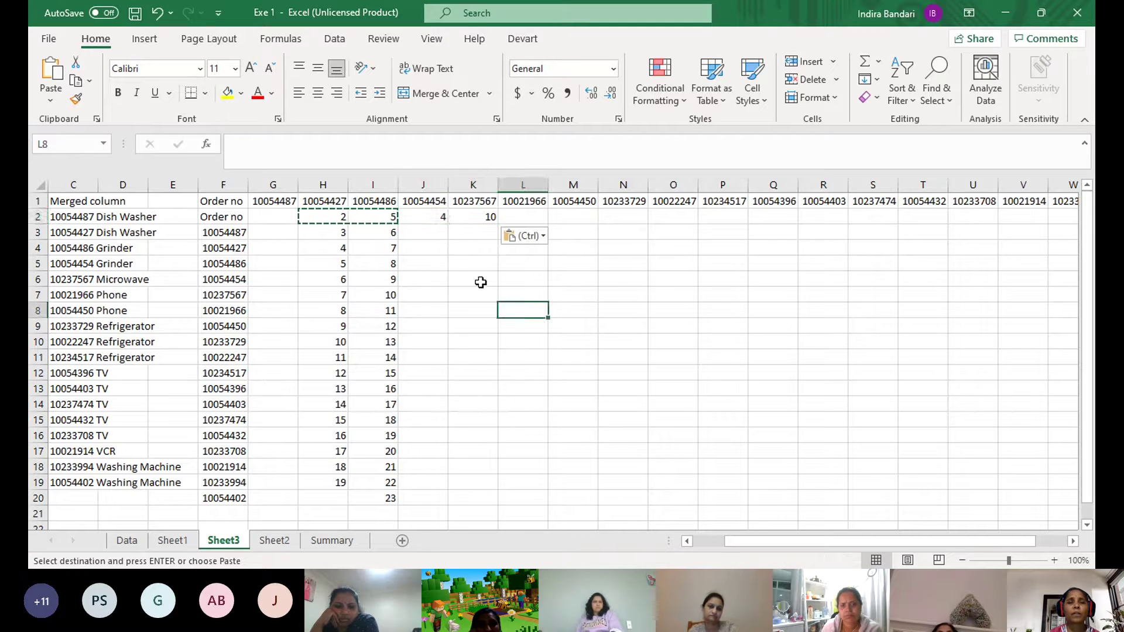
left_click(424, 218)
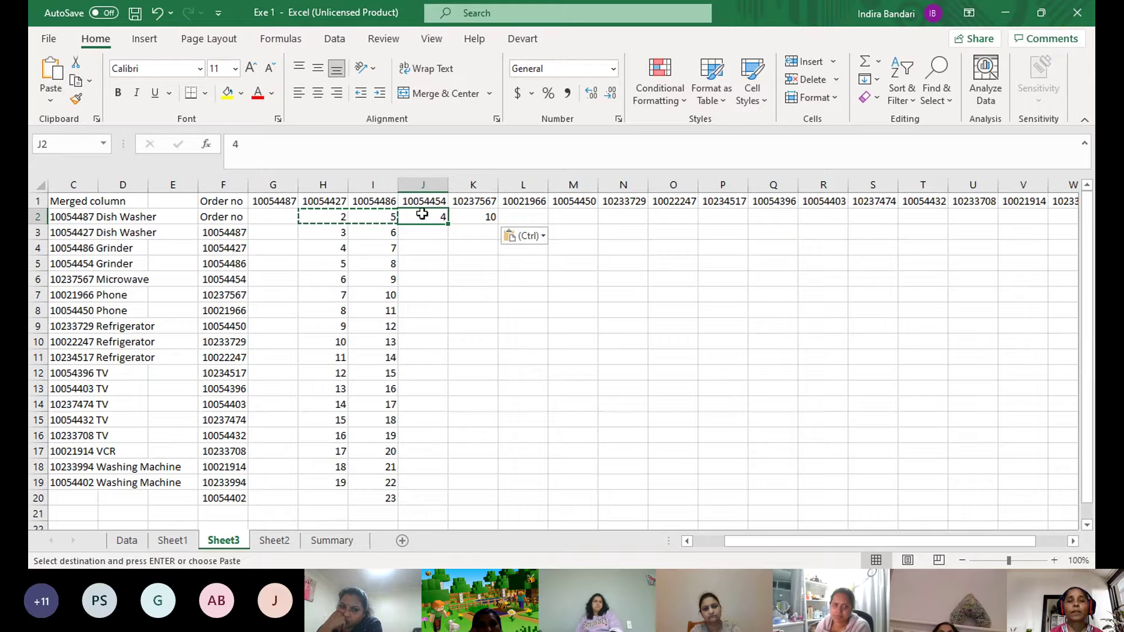
left_click(441, 254)
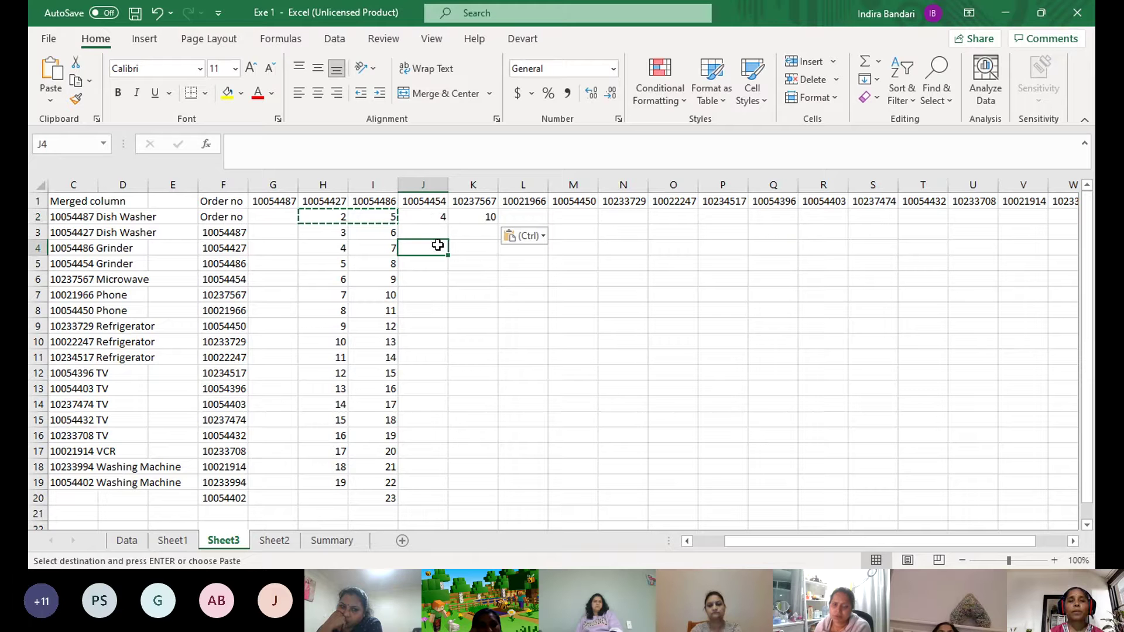
left_click(424, 219)
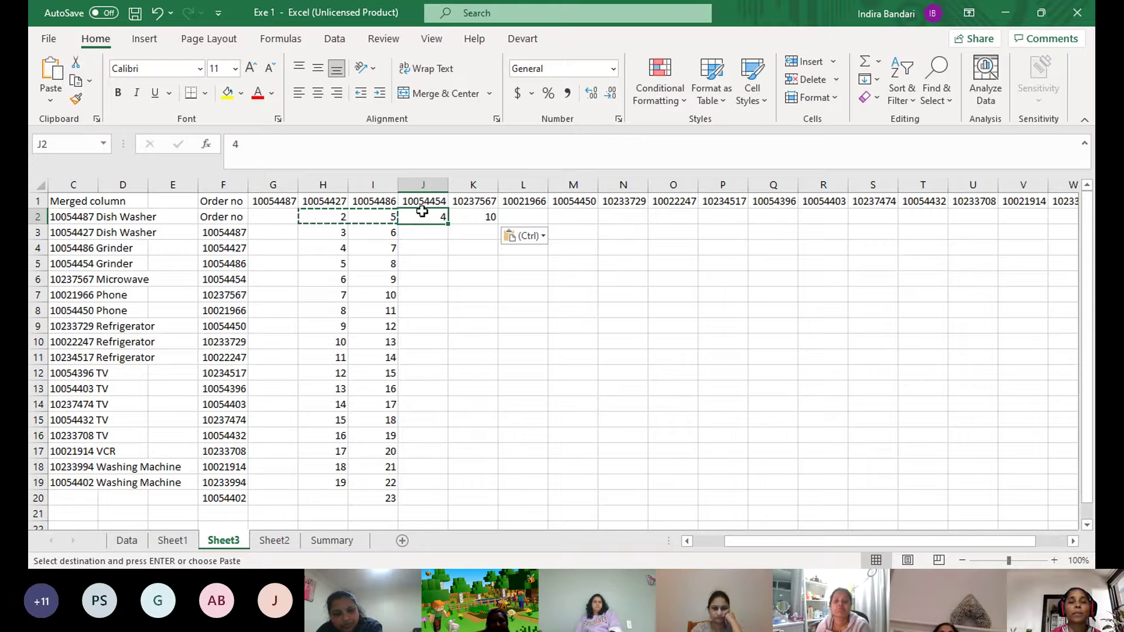
Copy H3:I3 and Paste Special with Multiply into J3, giving 0
left_click_drag(321, 233, 363, 233)
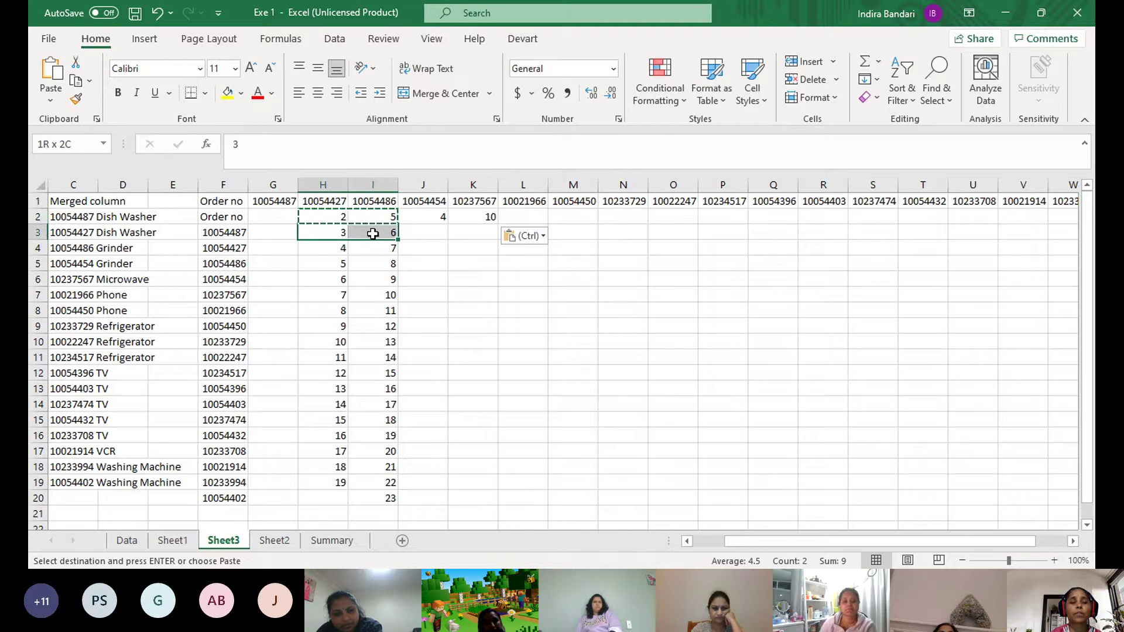
key("ctrl+c")
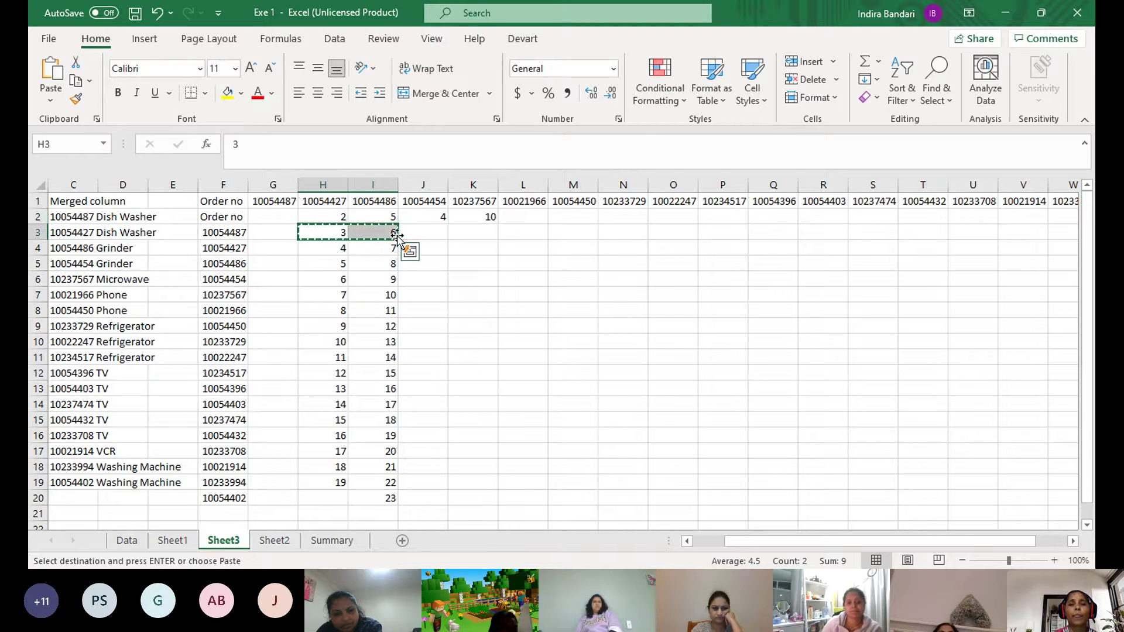
left_click(430, 233)
right_click(430, 233)
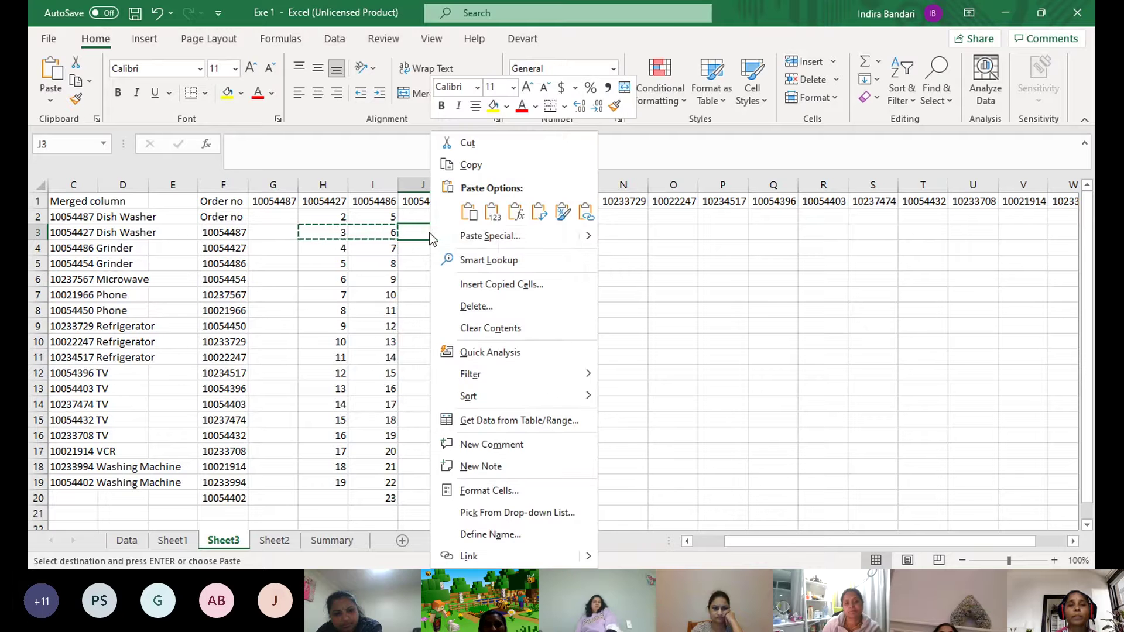
left_click(463, 237)
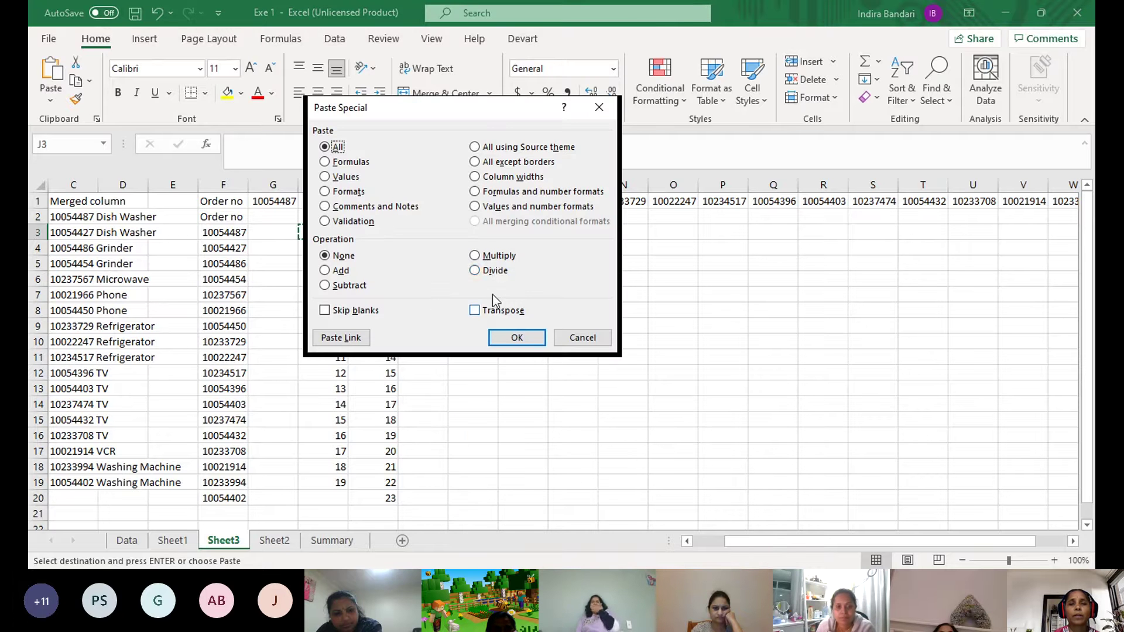
left_click(495, 257)
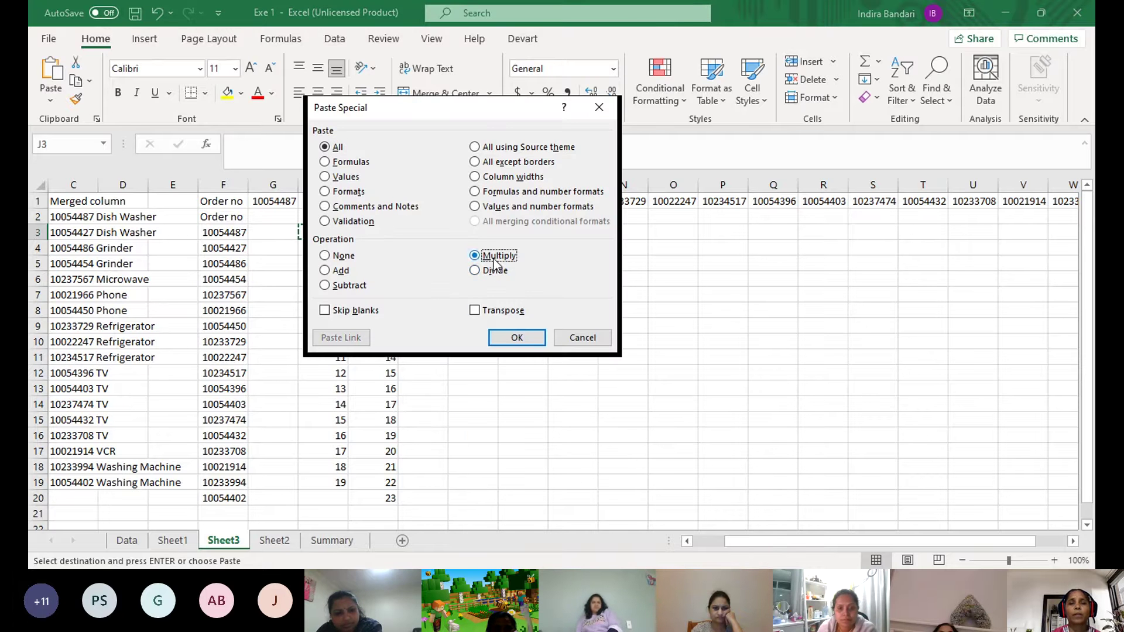
left_click(510, 338)
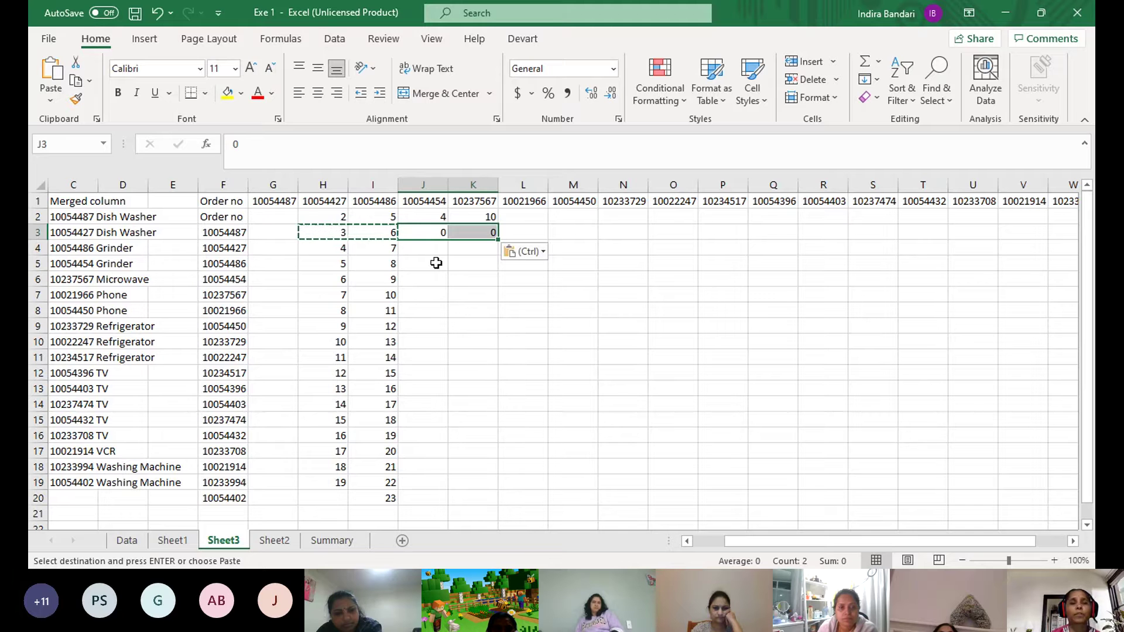
Repeat the Multiply Paste Special on J3:K3, which both stay at 0
left_click(429, 233)
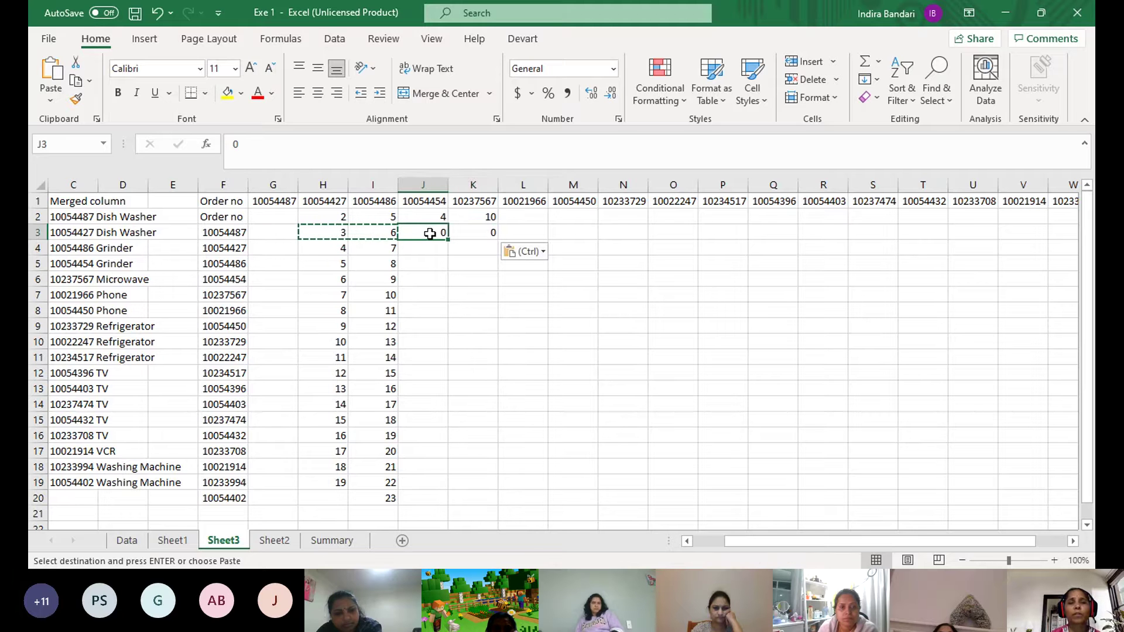
left_click_drag(430, 234, 464, 236)
key("ctrl+c")
right_click(464, 236)
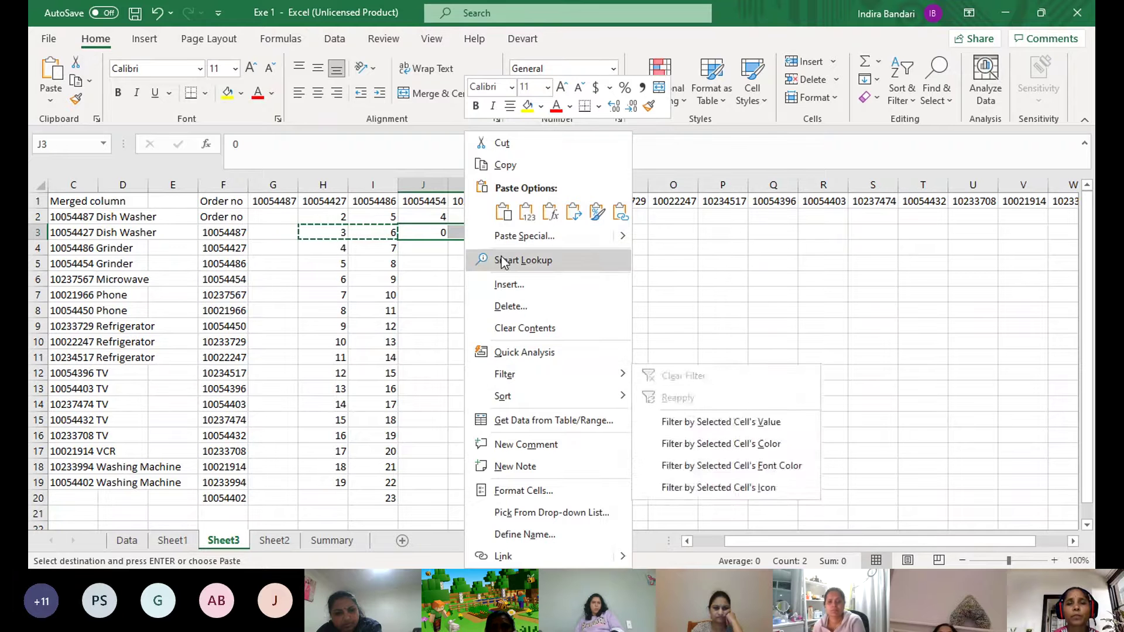
left_click(502, 236)
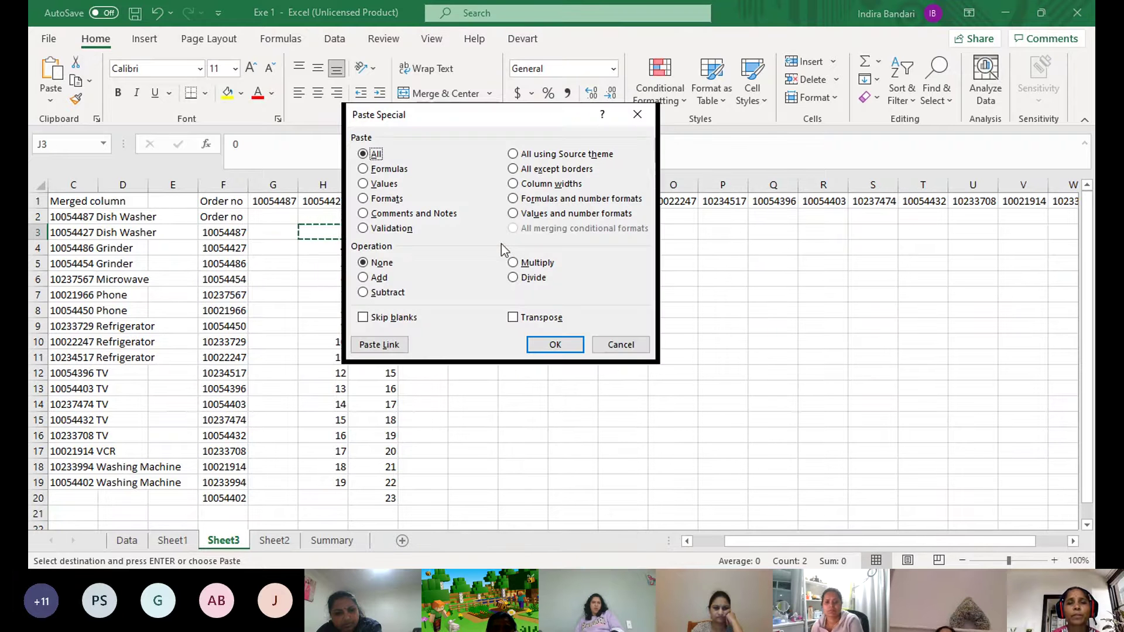
left_click(538, 263)
left_click(546, 344)
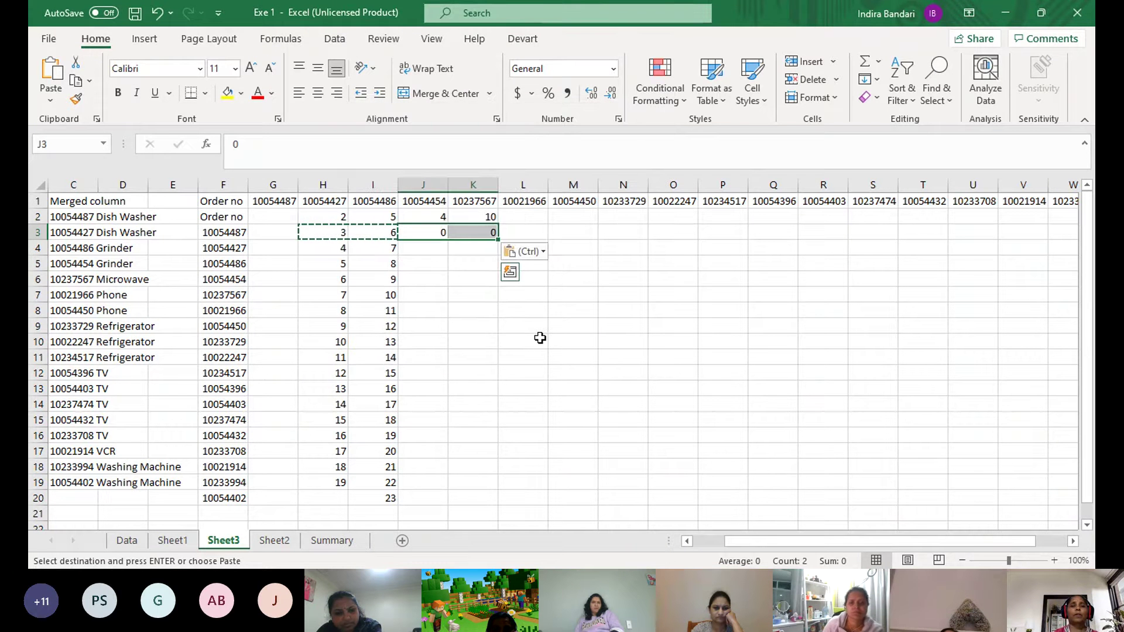
left_click(429, 234)
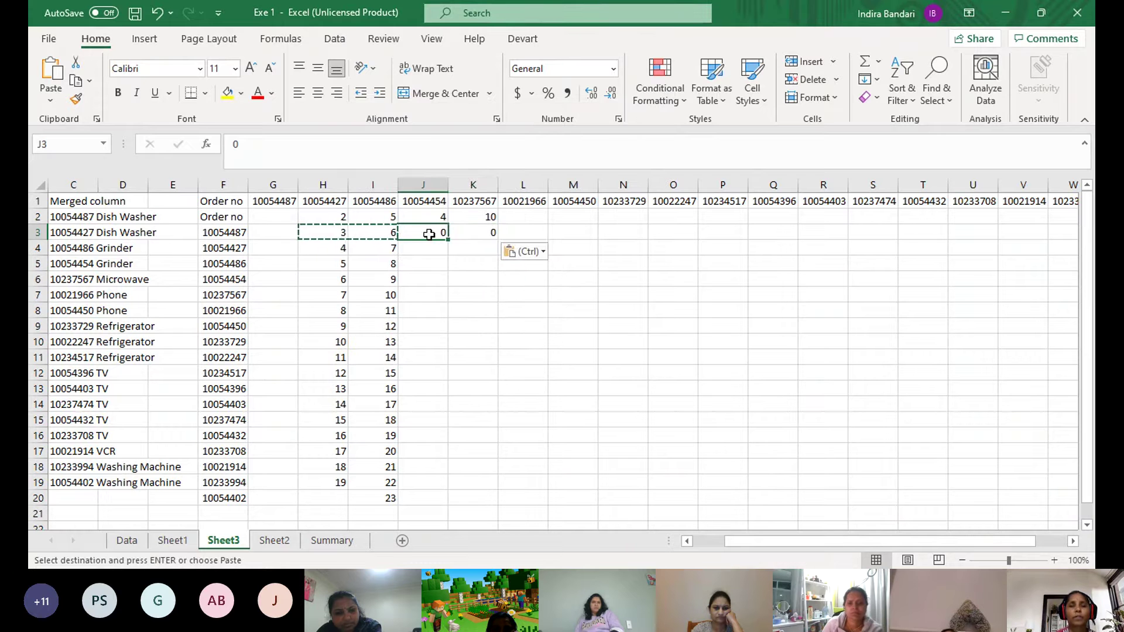
right_click(430, 234)
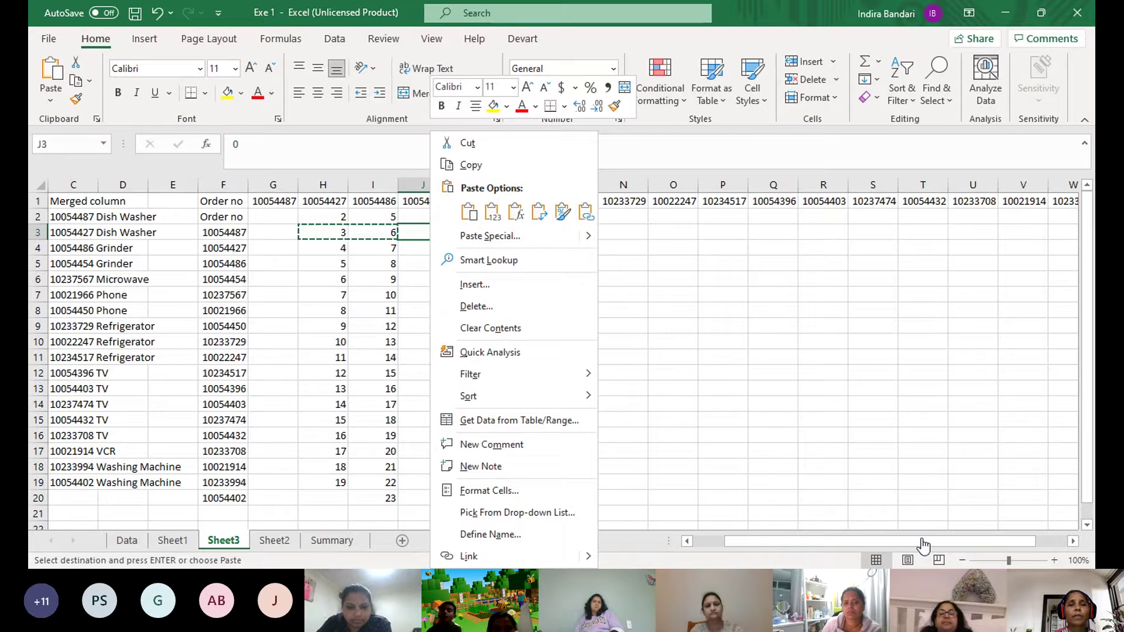
key("ctrl+v")
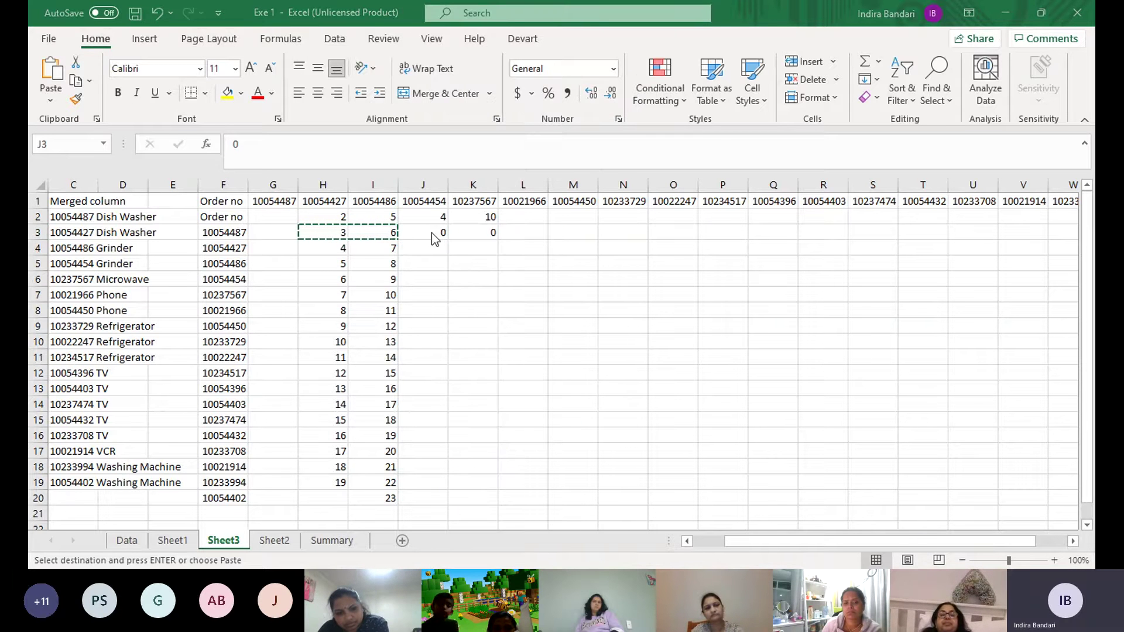
Paste the copied values into J3 and dismiss its shortcut menus
left_click(424, 232)
key("ctrl+v")
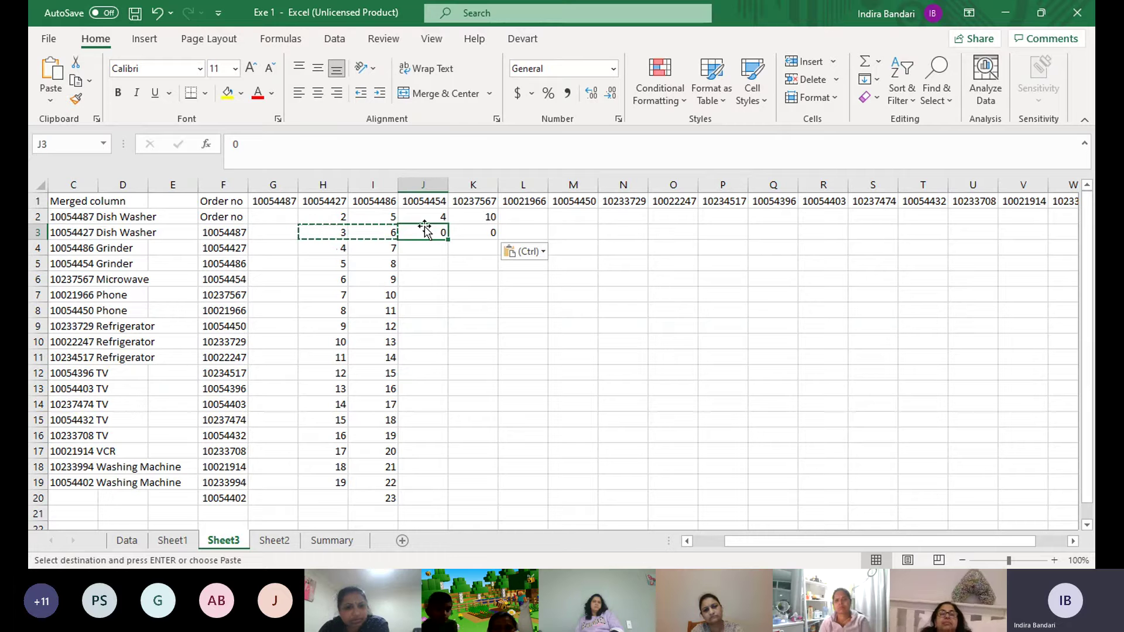
right_click(425, 231)
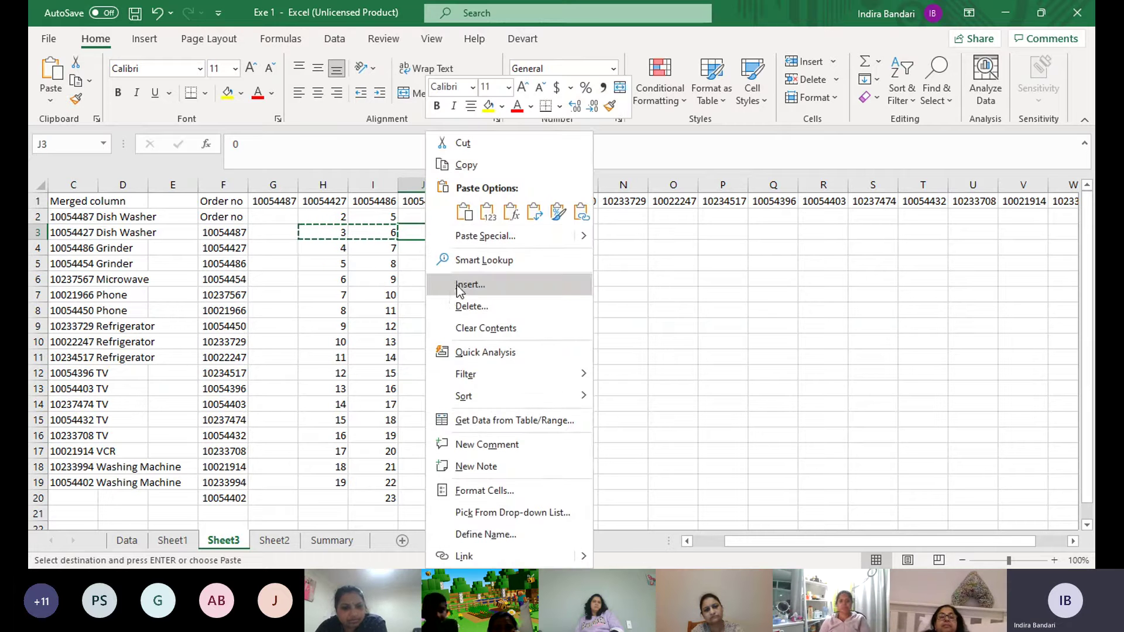
key("Escape")
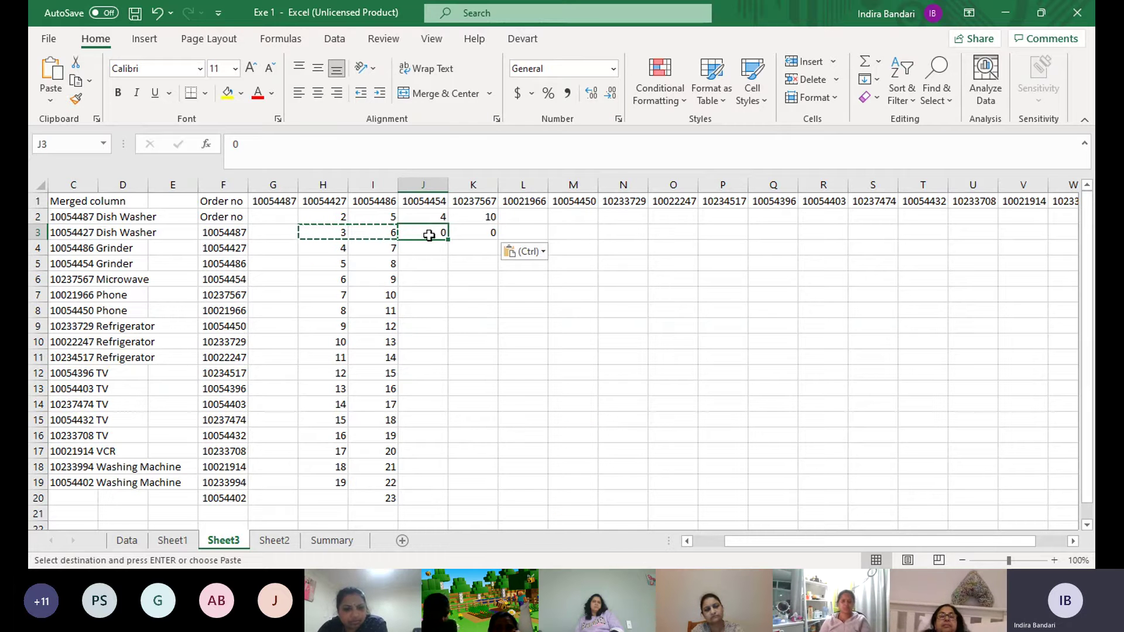
right_click(430, 233)
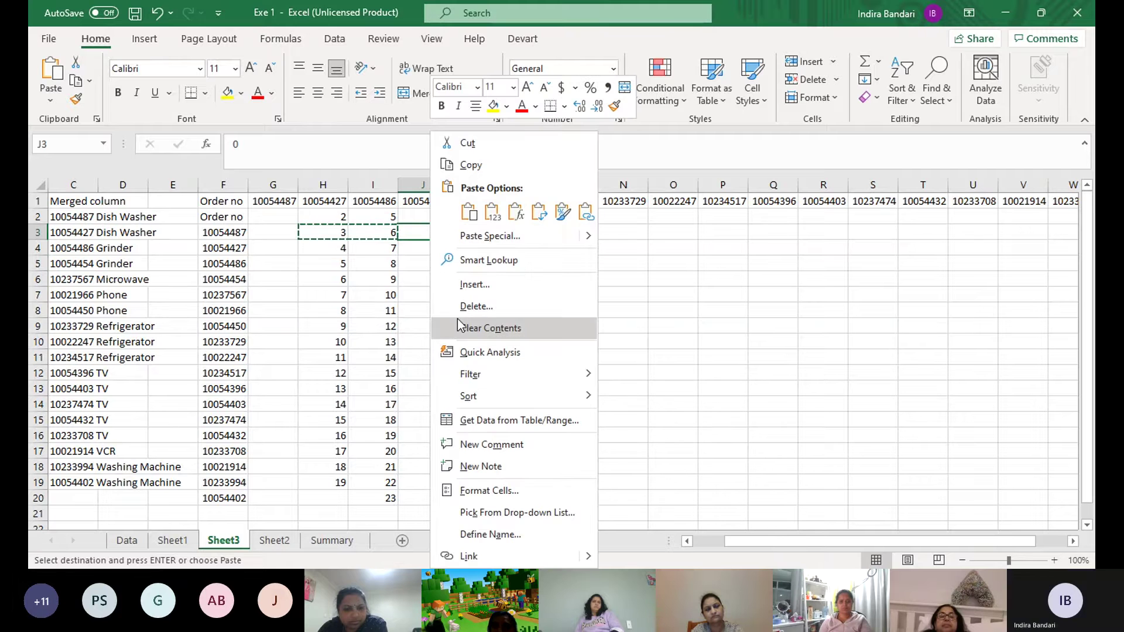
key("ctrl+v")
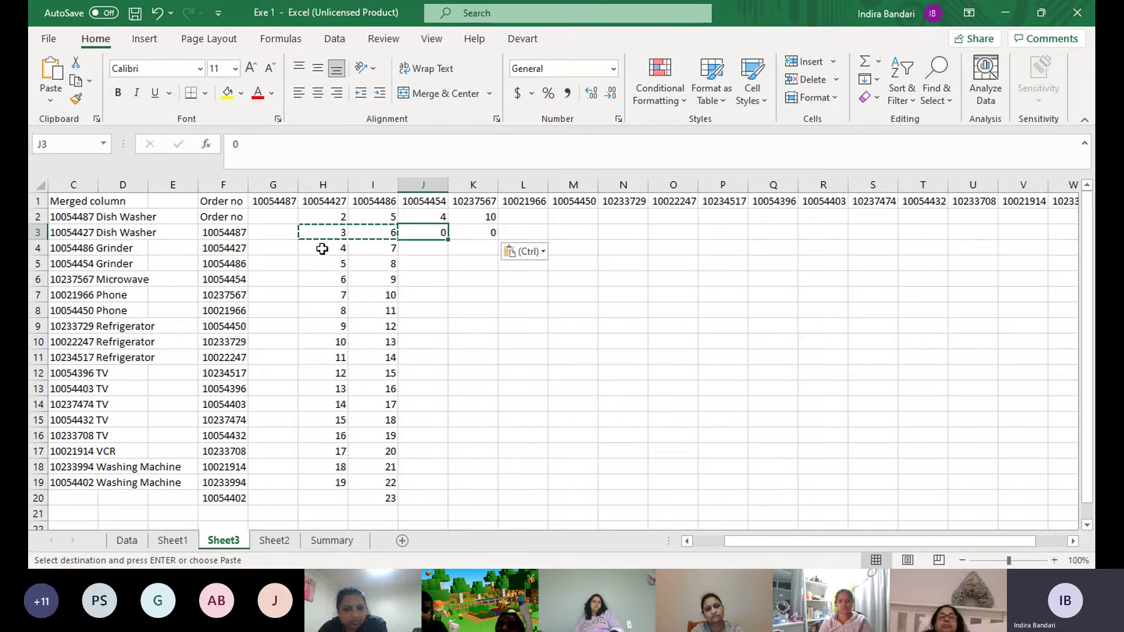
Multiply J3 by the copied 3 via Paste Special, leaving it at 0
left_click(325, 232)
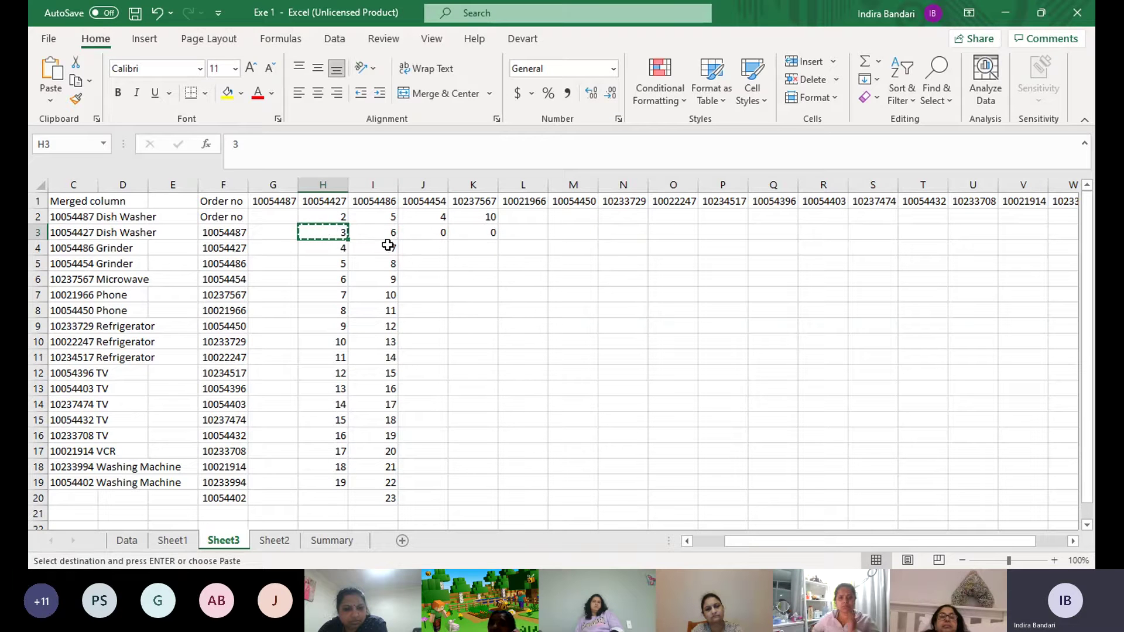
right_click(427, 234)
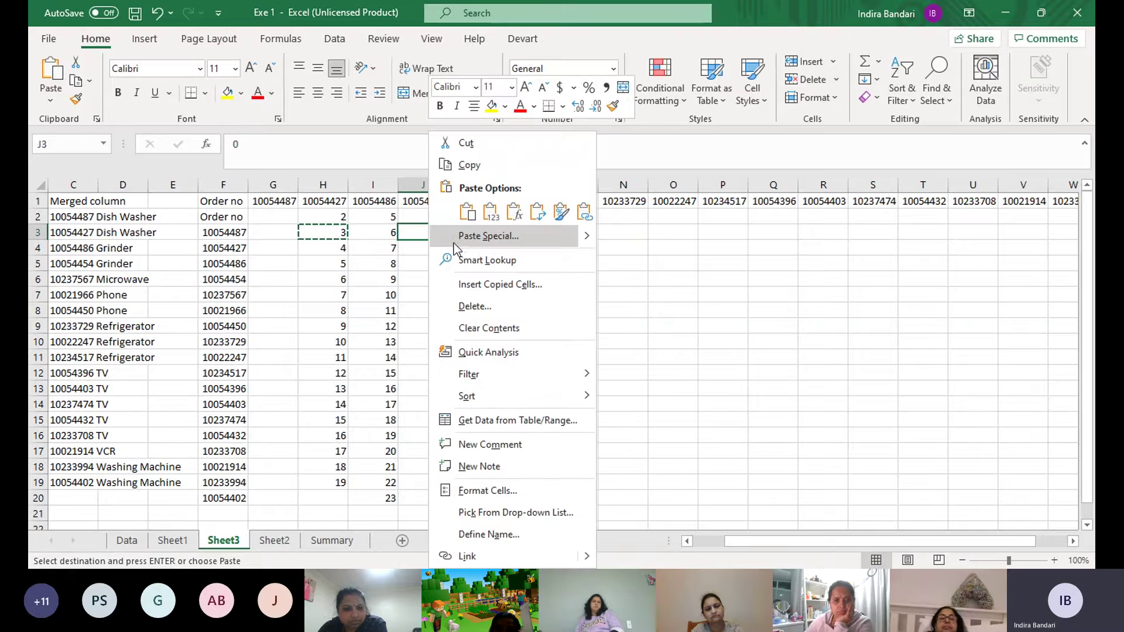
left_click(469, 236)
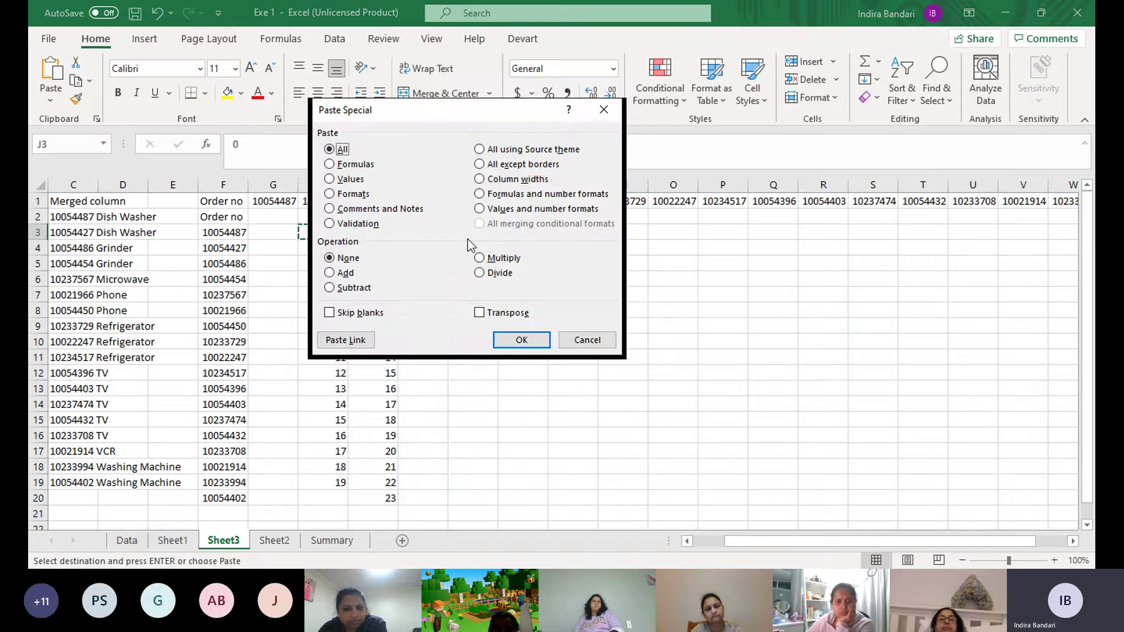
left_click(498, 258)
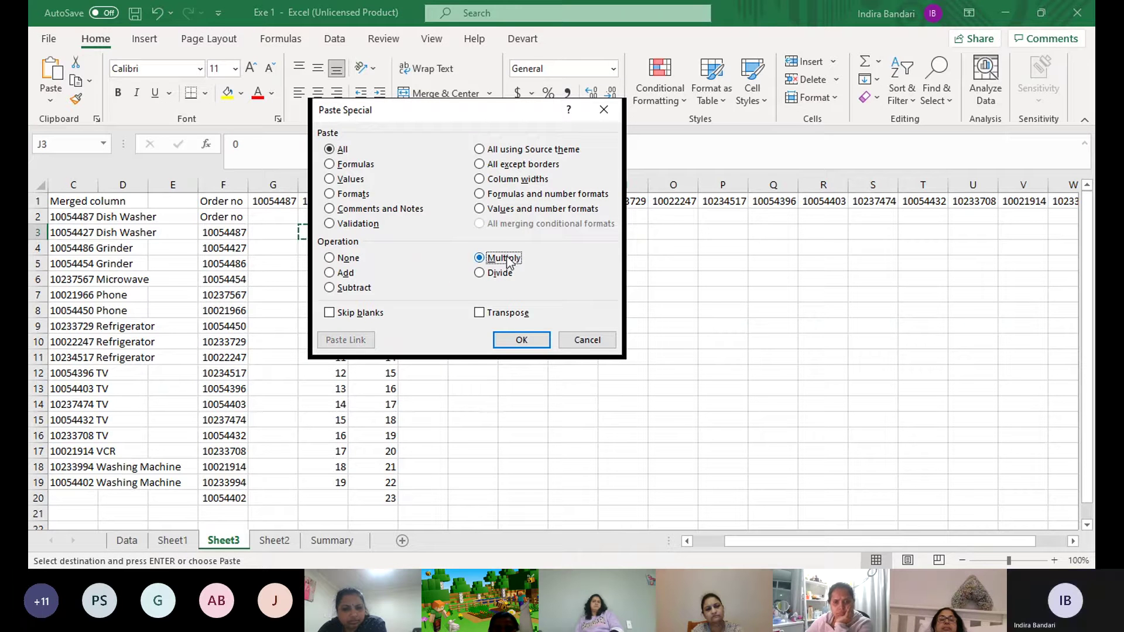
left_click(518, 342)
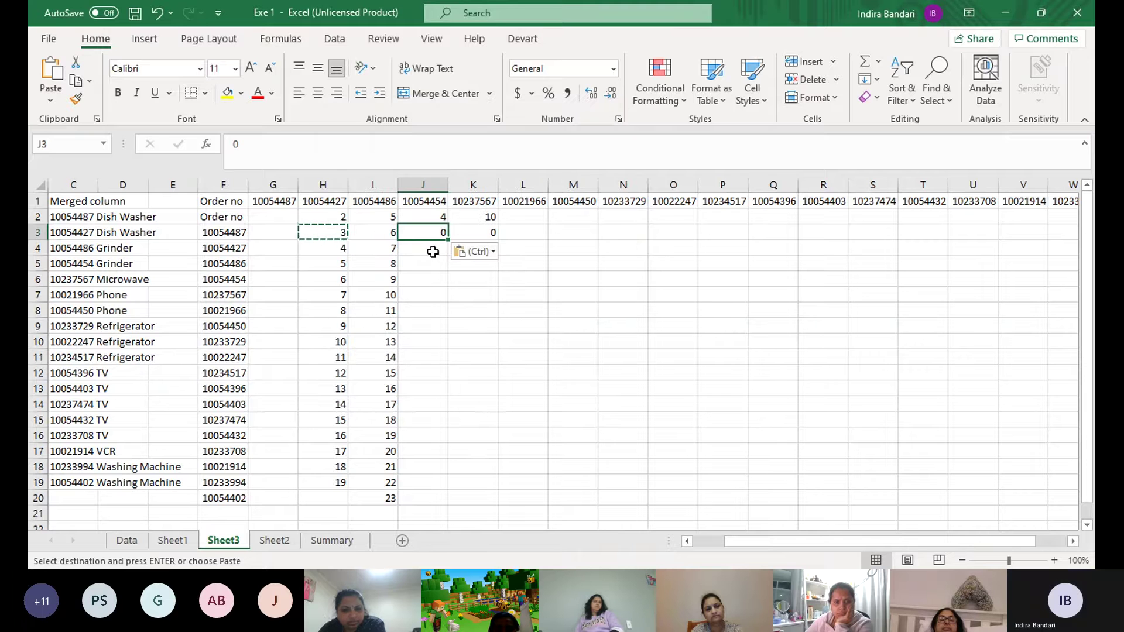
left_click_drag(373, 231, 298, 233)
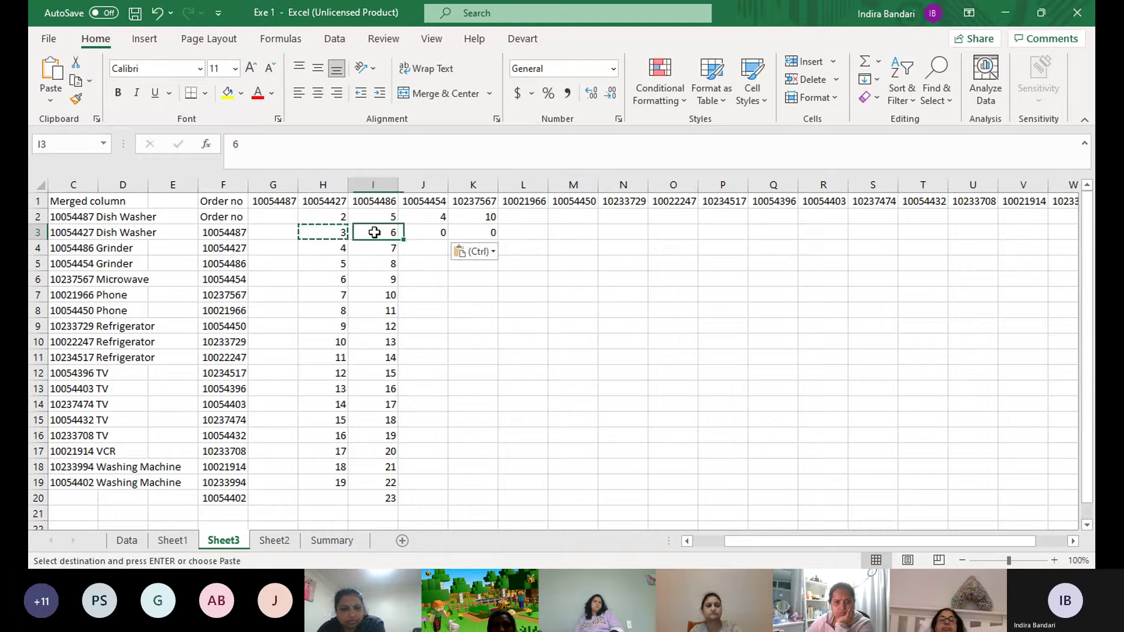
left_click(402, 280)
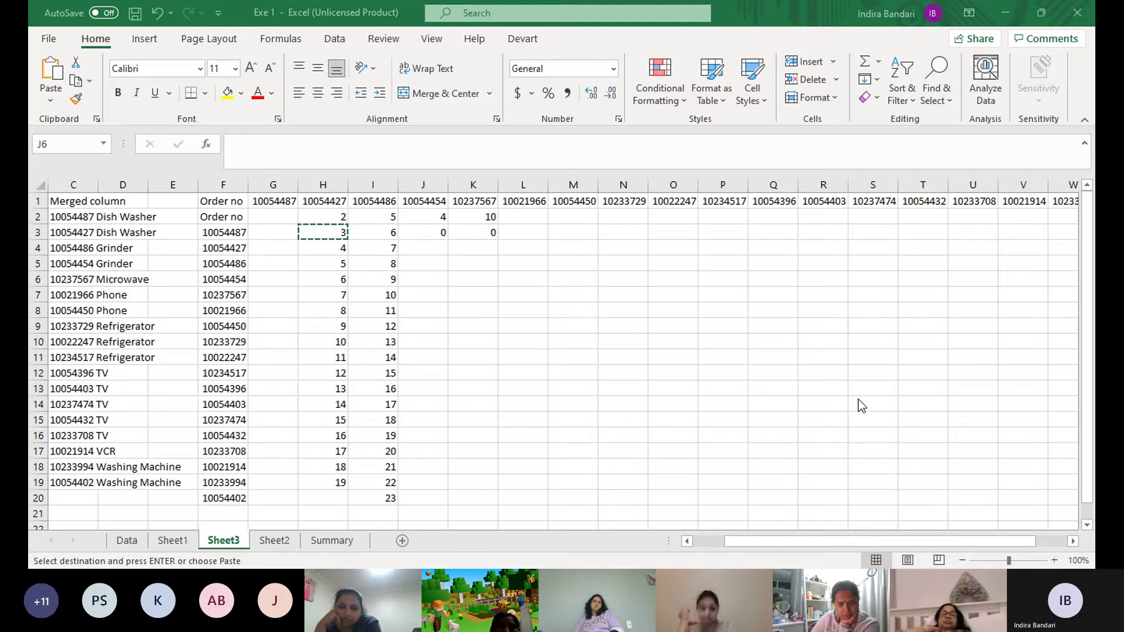
Copy the value 4 from J2
left_click(430, 220)
key("ctrl+v")
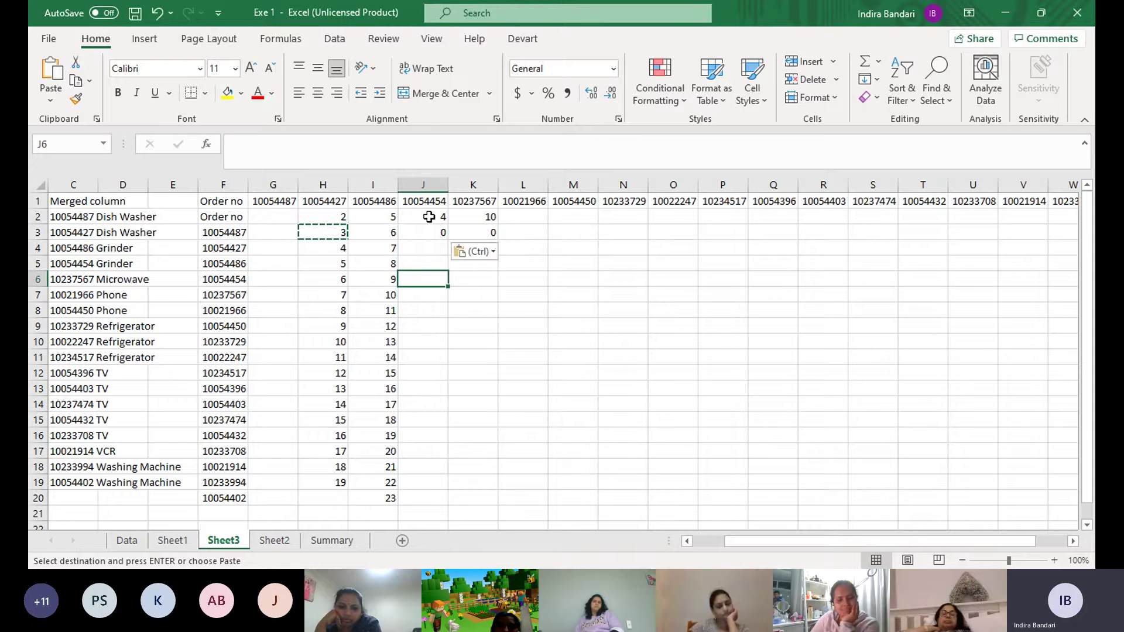
left_click(328, 218)
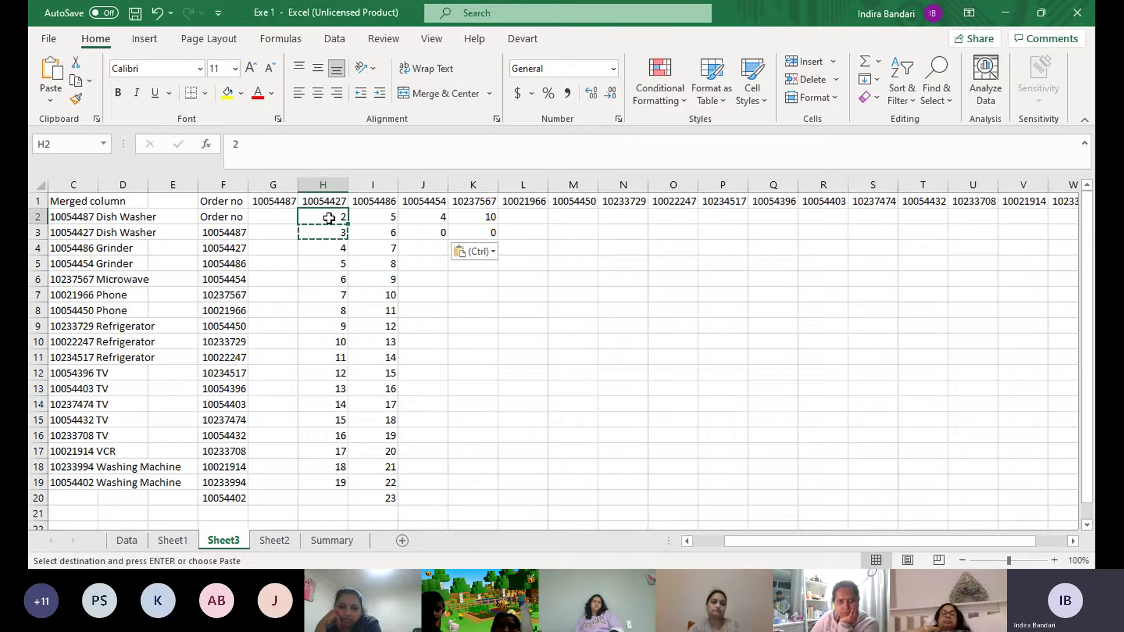
left_click(426, 220)
key("ctrl+c")
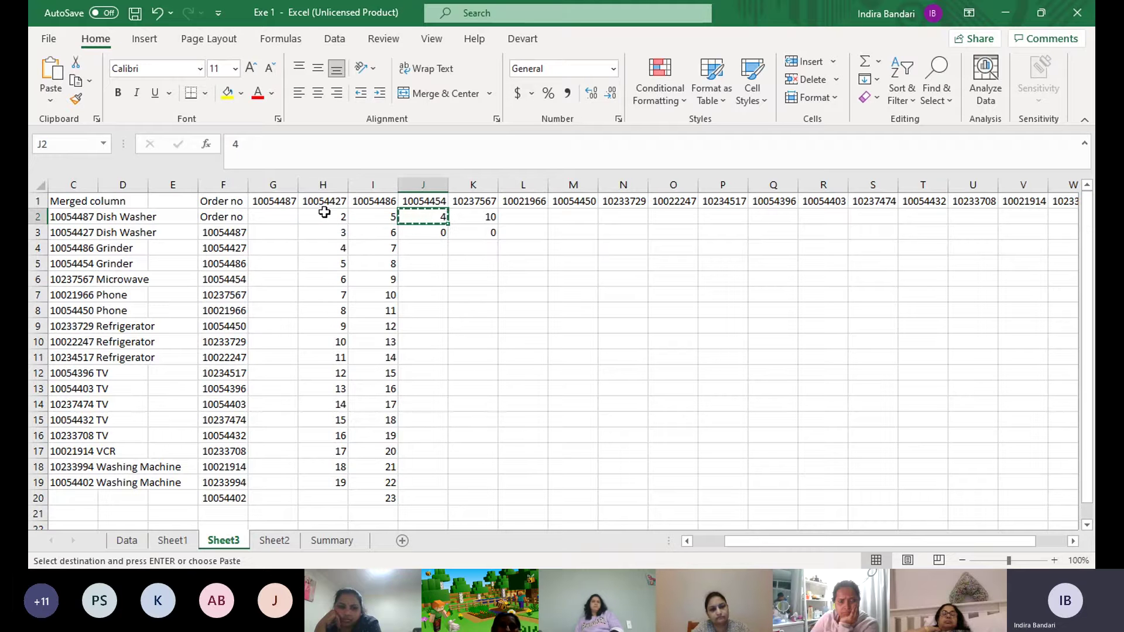
Multiply H2 by the copied 4 with Paste Special Multiply
left_click(328, 218)
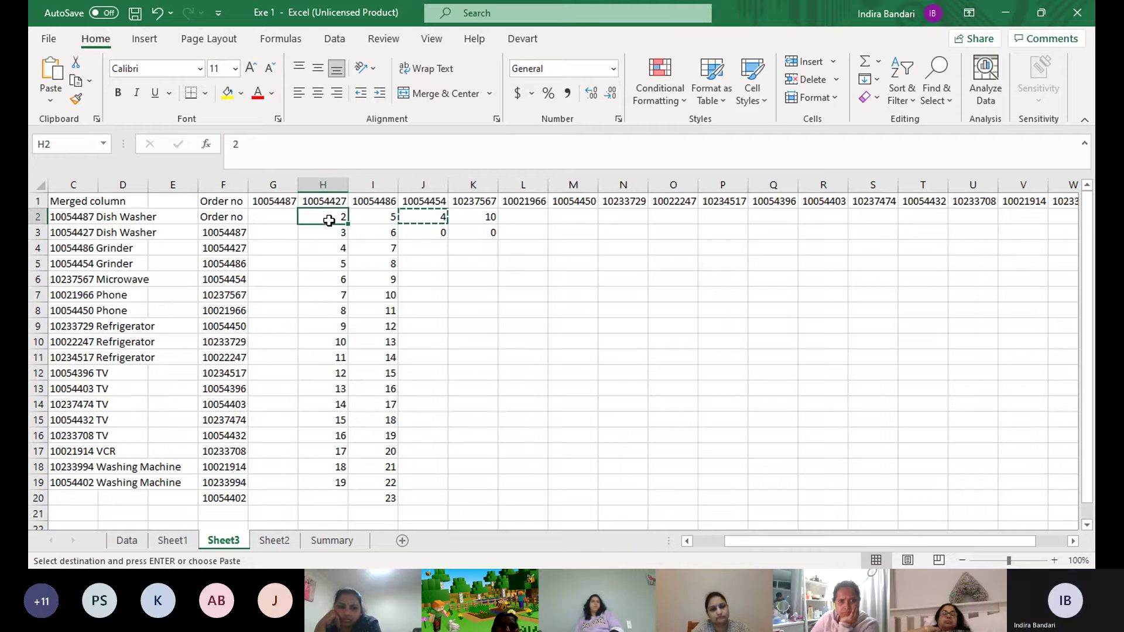
left_click_drag(329, 220, 329, 232)
left_click(329, 220)
right_click(332, 219)
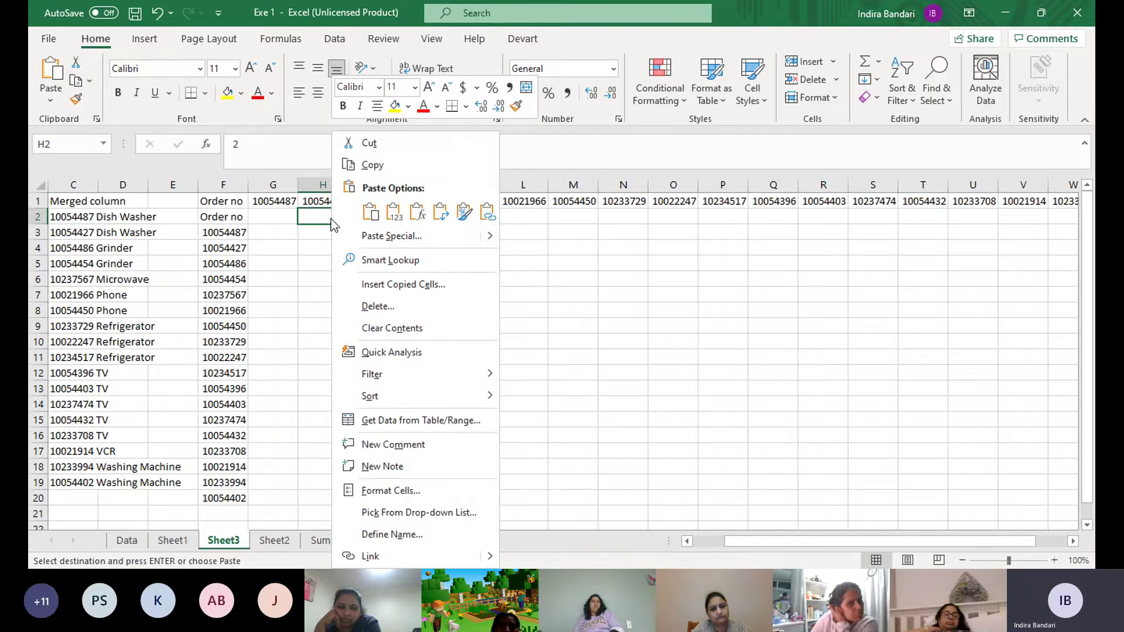
left_click(397, 234)
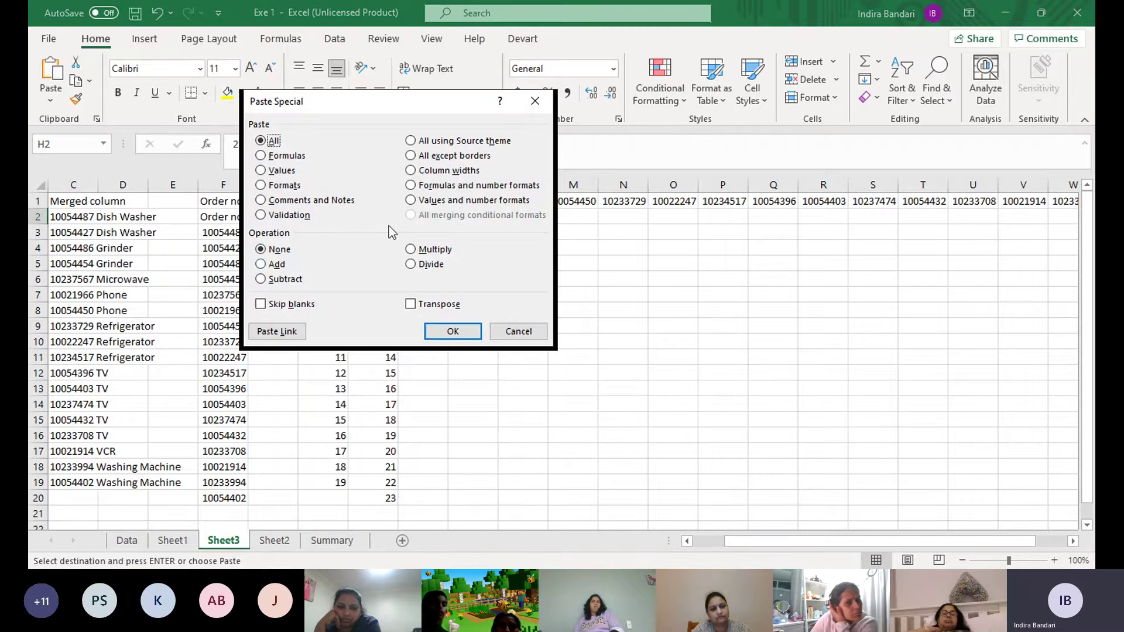
left_click(411, 250)
left_click(440, 329)
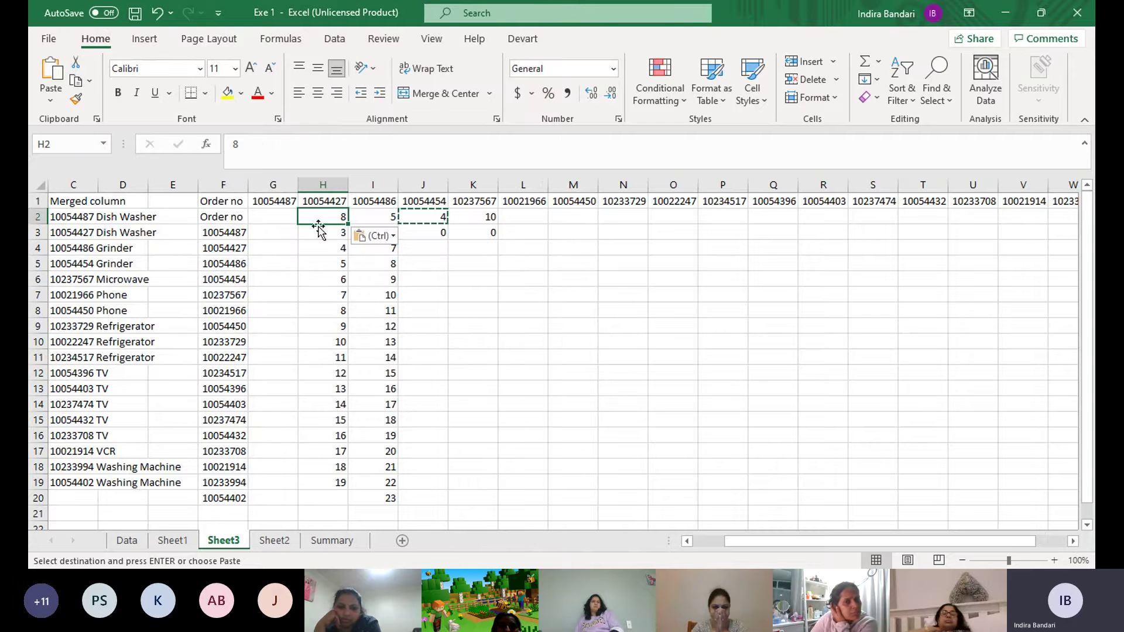
Confirm H2 now reads 8 and select the column values H2:H19
left_click(436, 230)
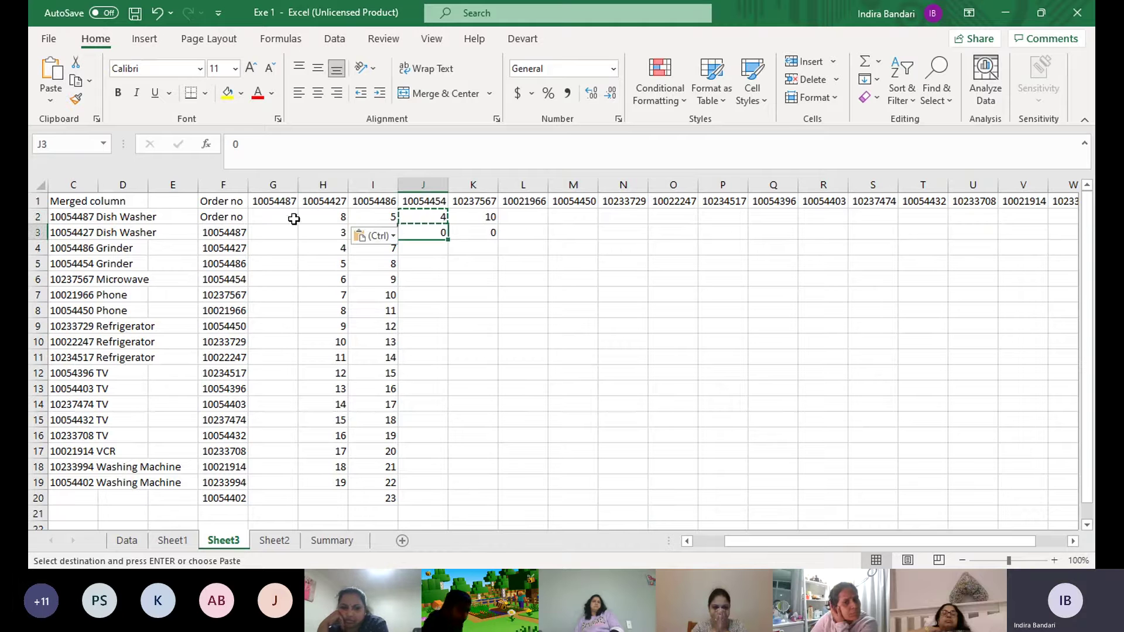
left_click(319, 219)
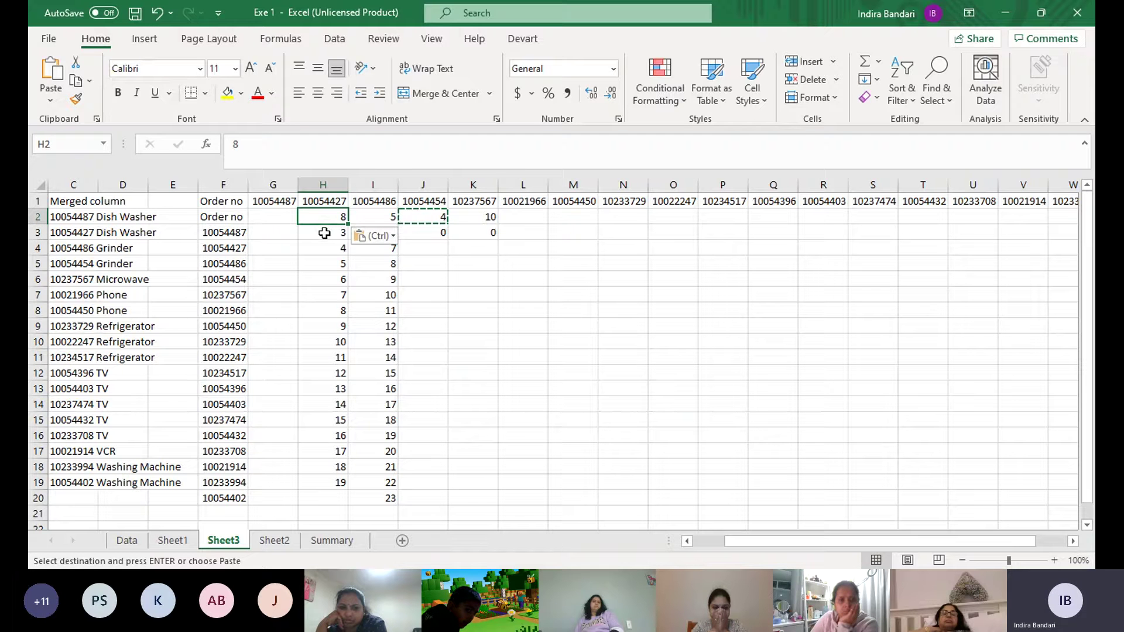
left_click(324, 233)
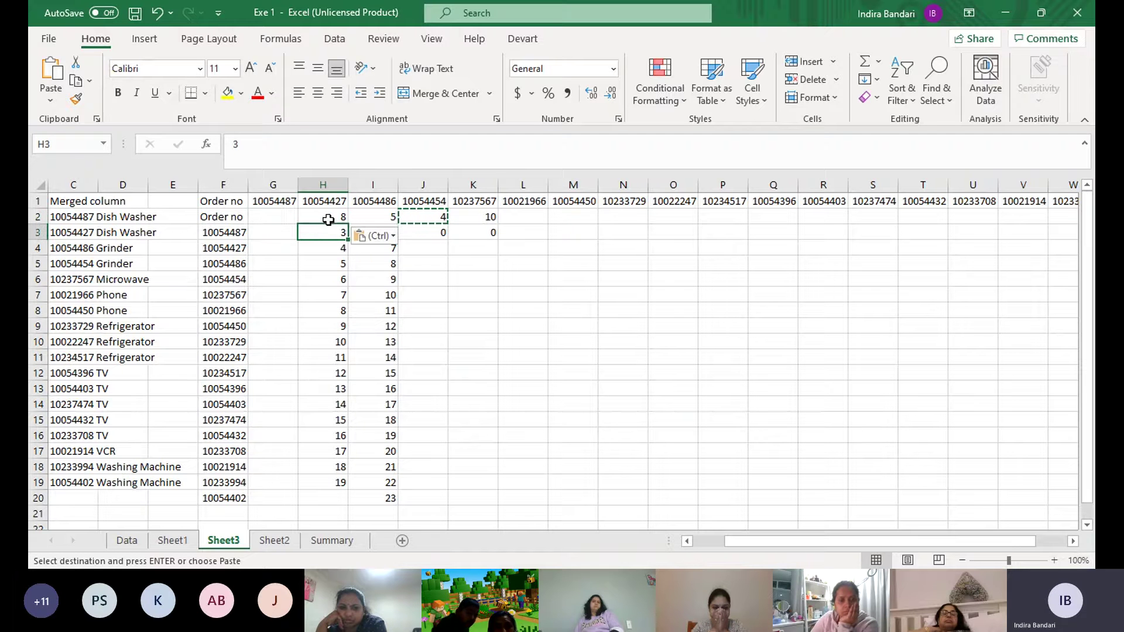
left_click_drag(329, 220, 316, 478)
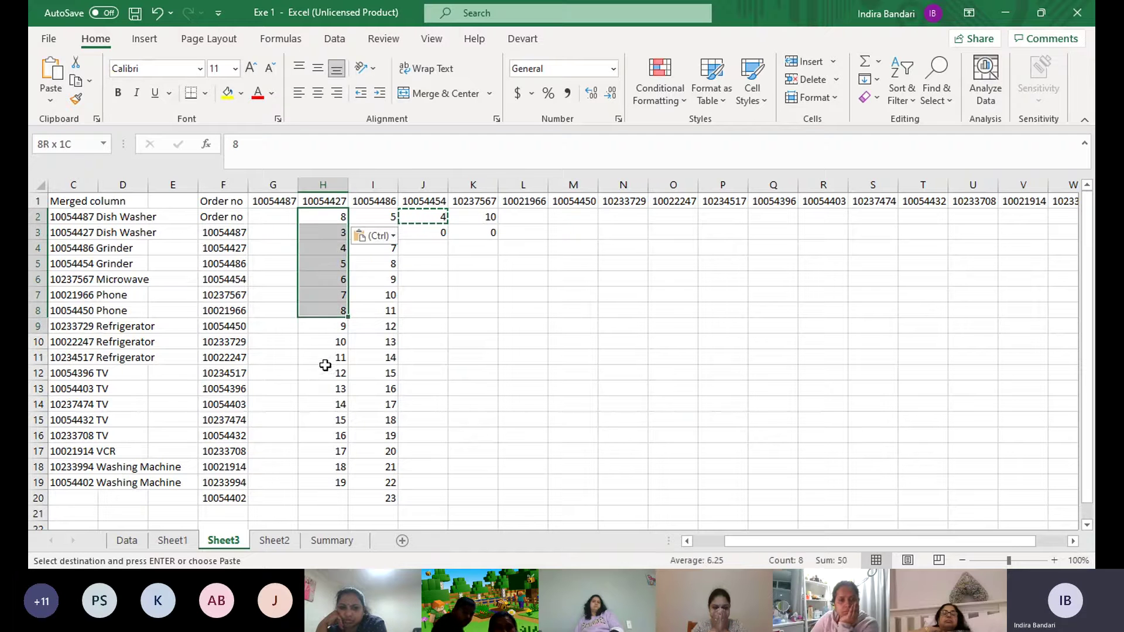
Multiply H2:H19 by the copied 4, so column H reads 32, 12, 16 through 76
right_click(325, 418)
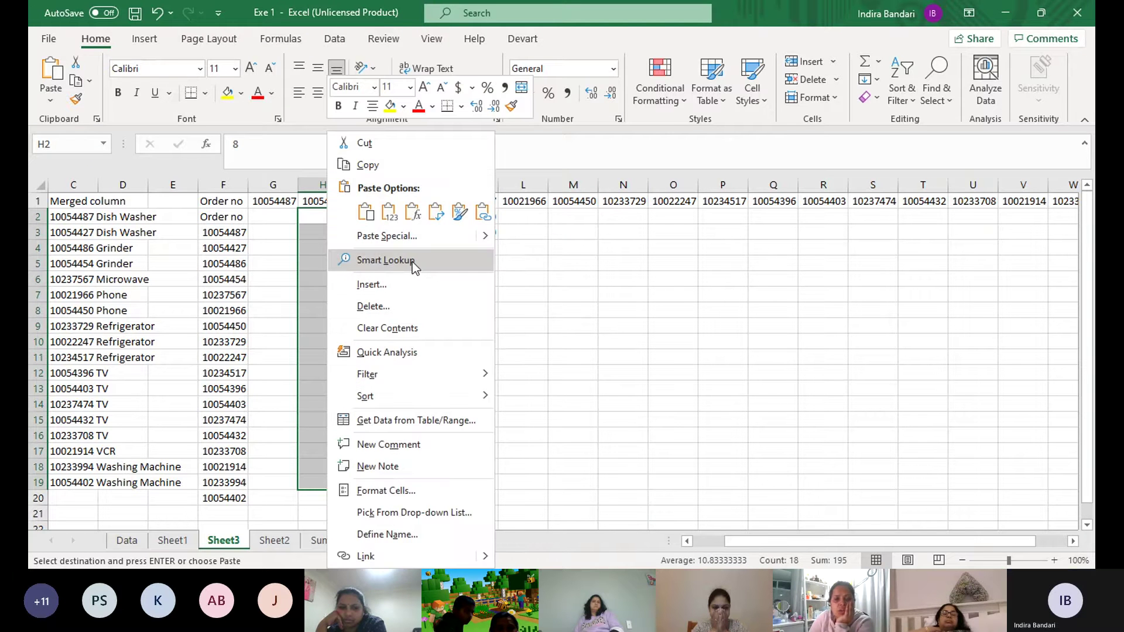
left_click(387, 236)
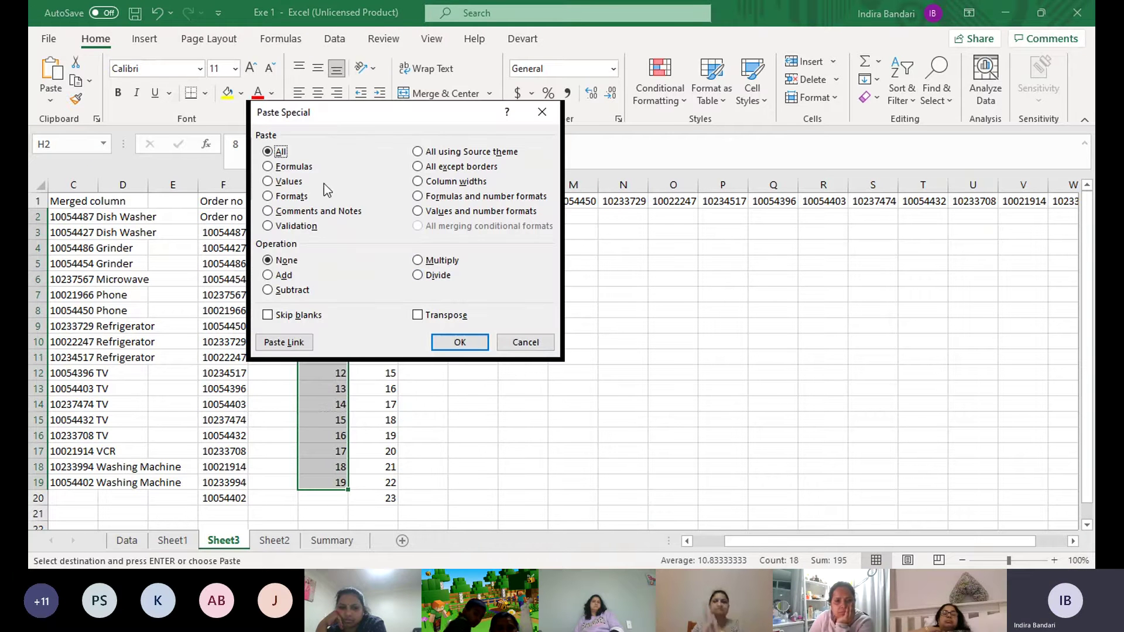
left_click(433, 261)
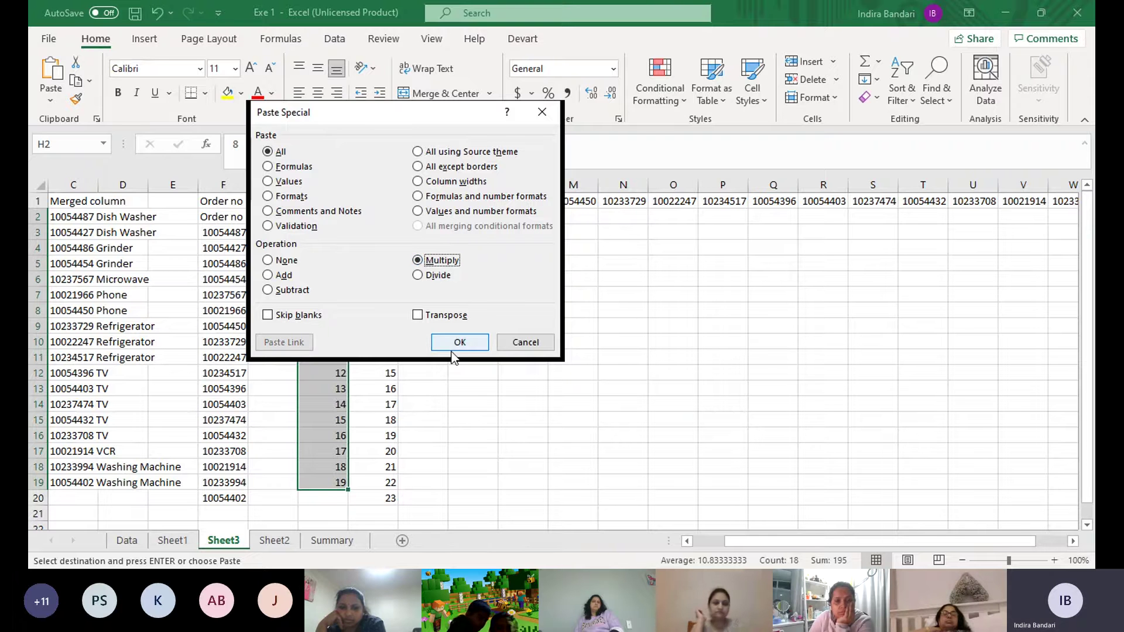
left_click(458, 344)
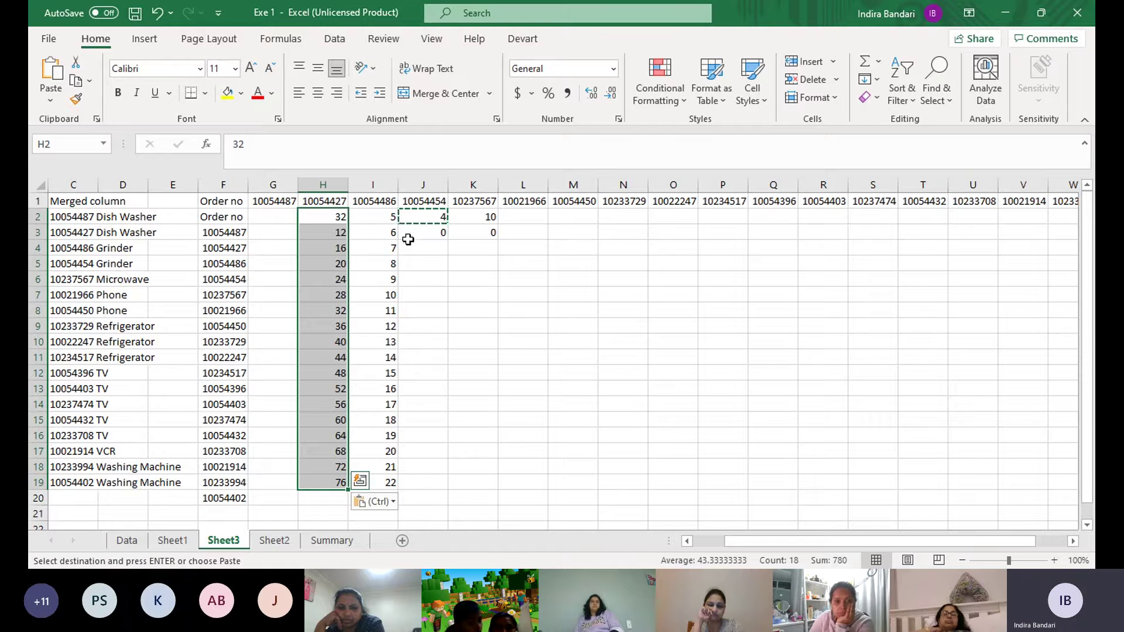
left_click(381, 218)
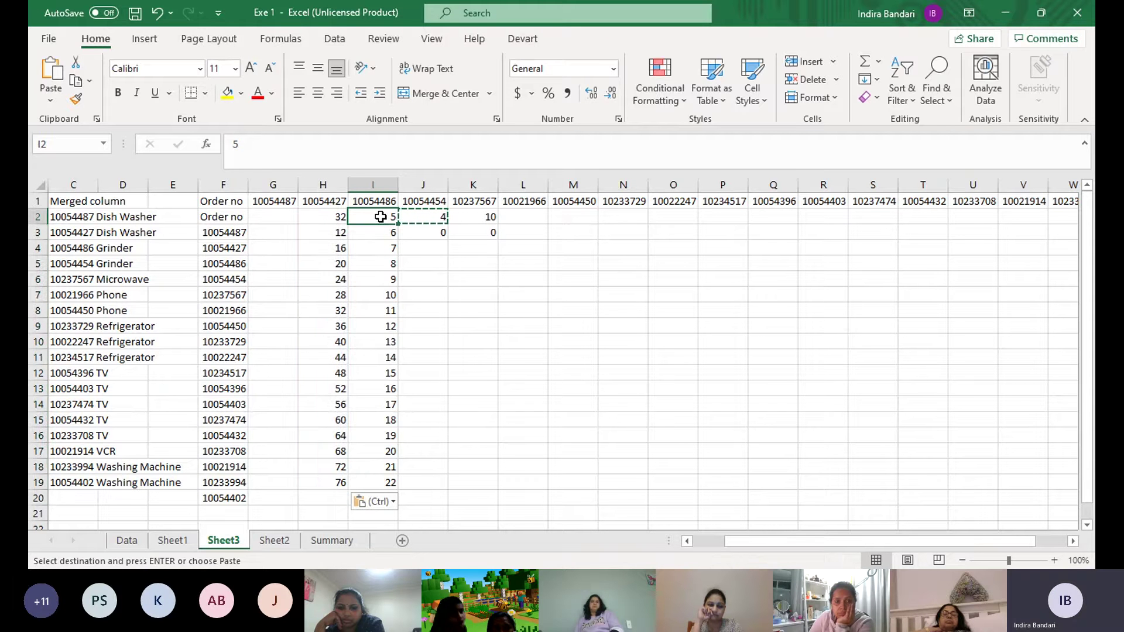
left_click_drag(381, 218, 380, 228)
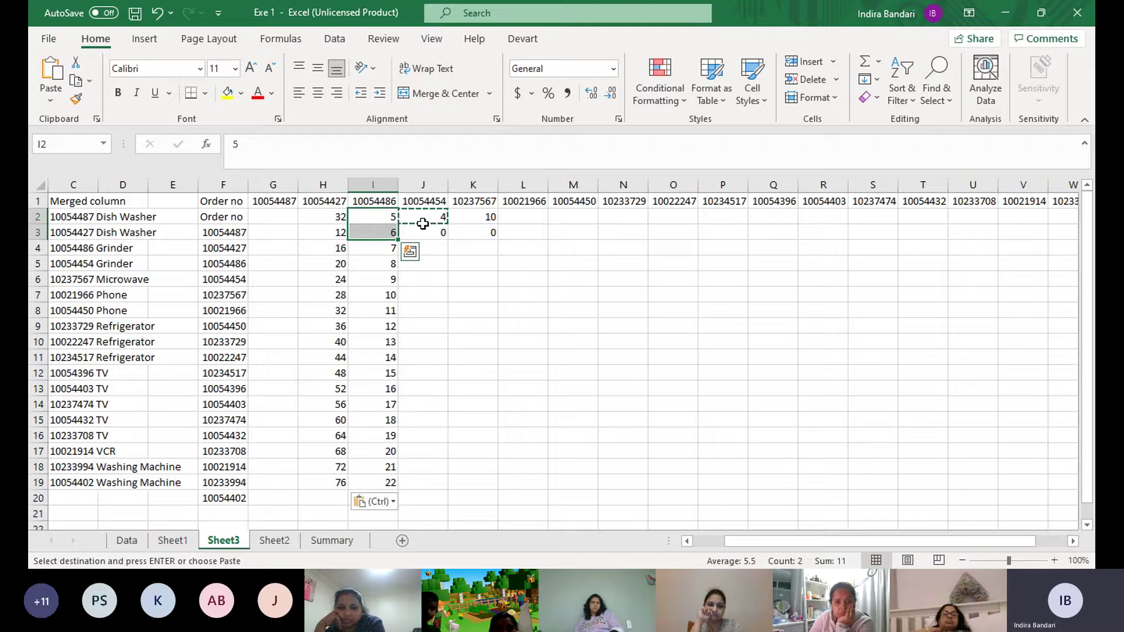
right_click(377, 224)
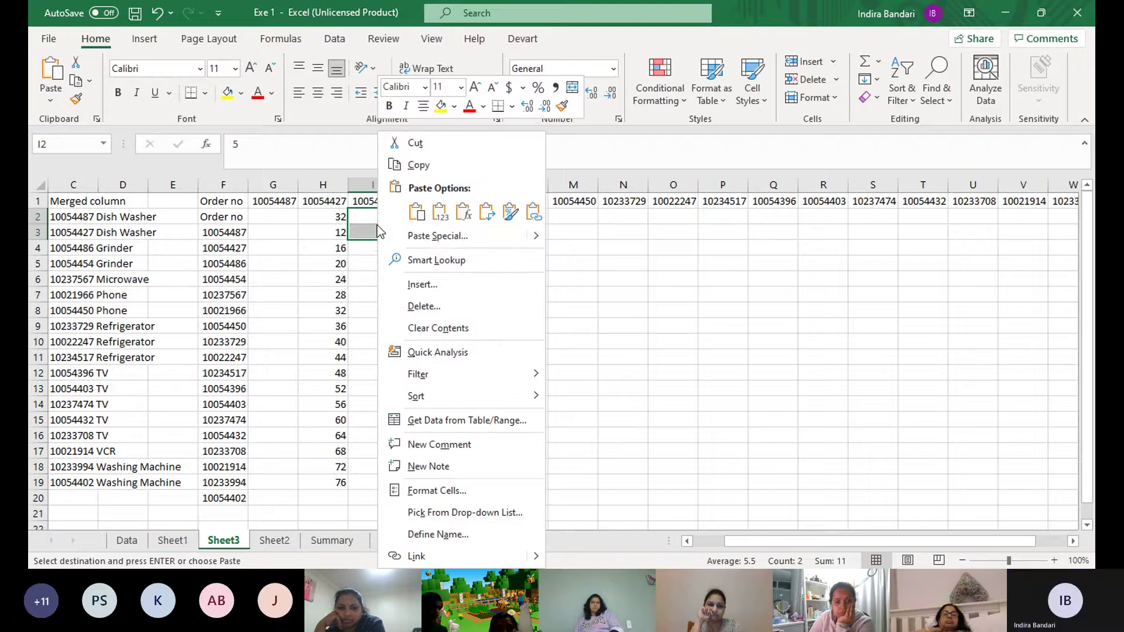
left_click(445, 235)
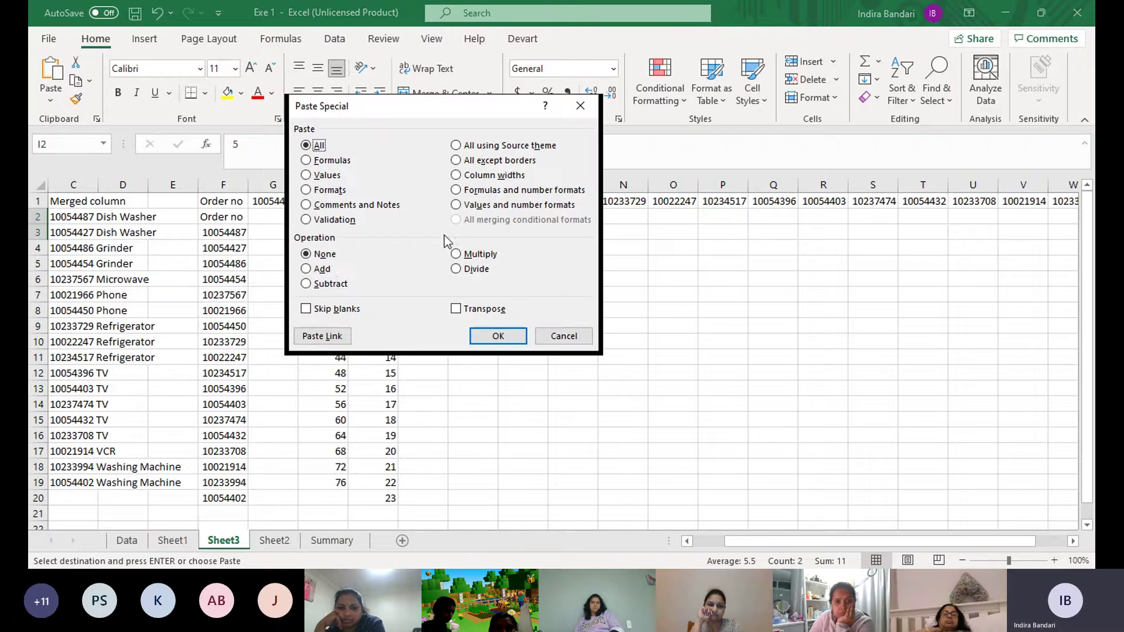
left_click(330, 283)
left_click_drag(458, 112, 848, 177)
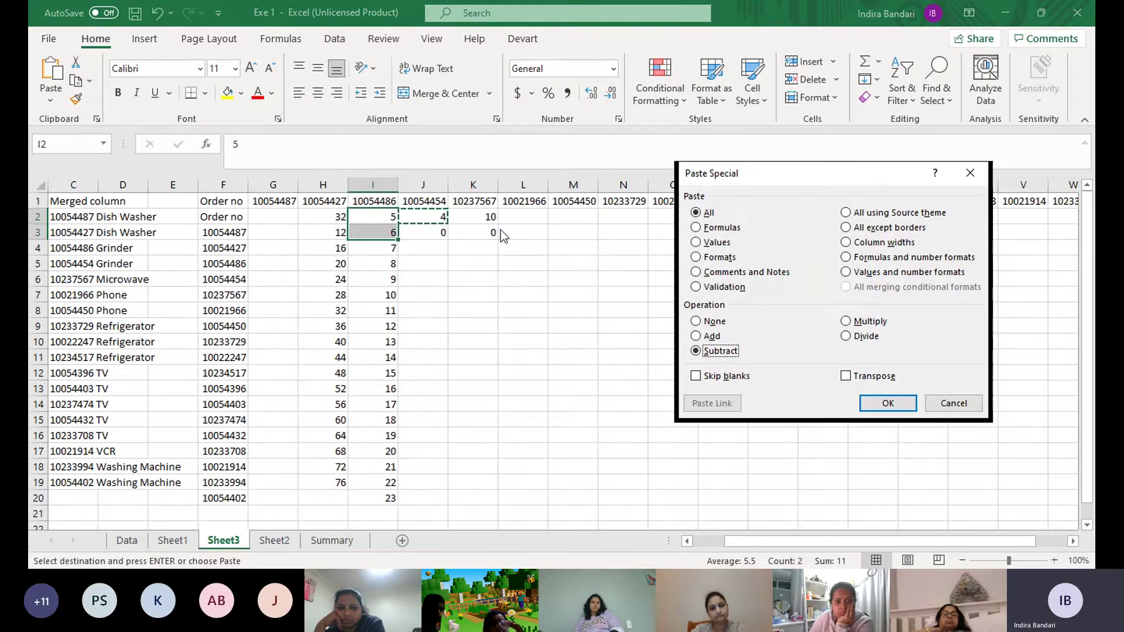
left_click(888, 403)
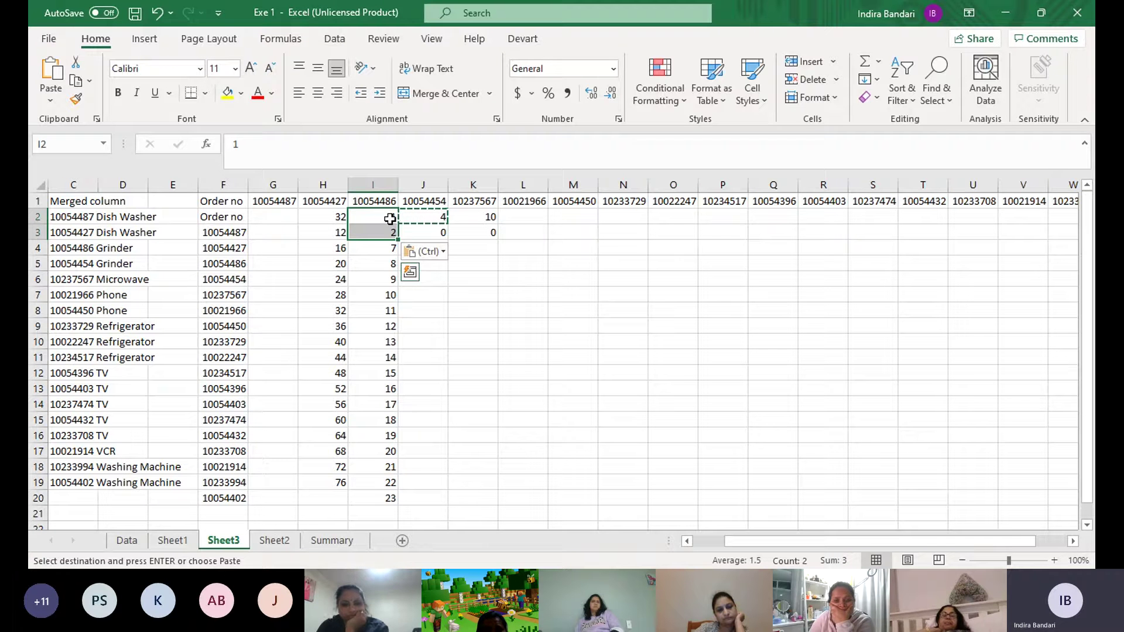
key("ctrl+z")
left_click(459, 278)
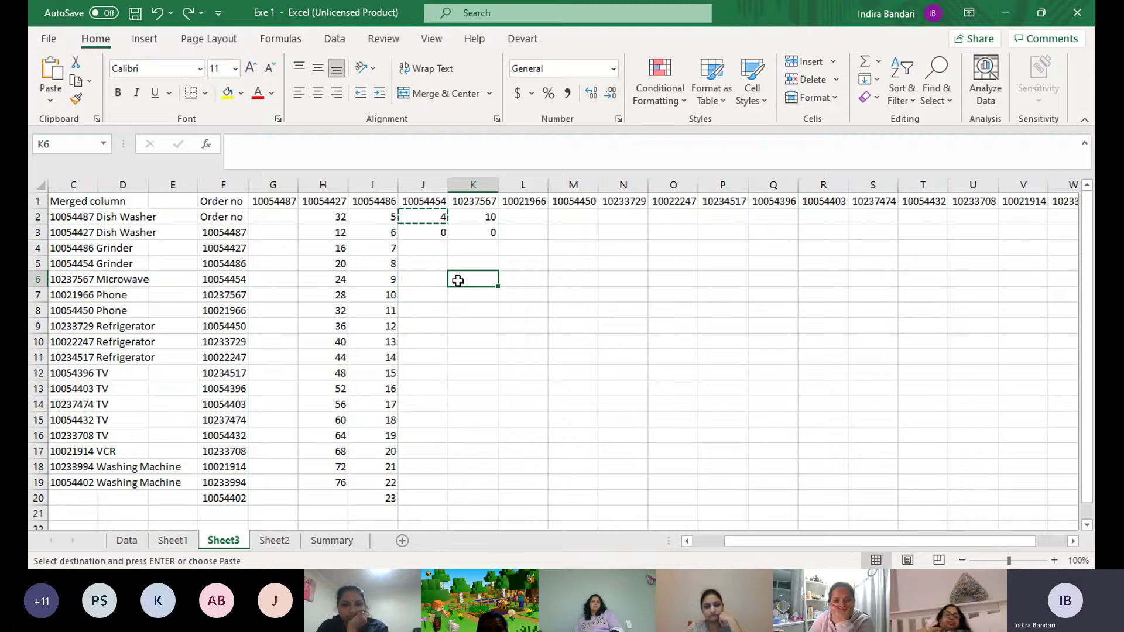
left_click(377, 216)
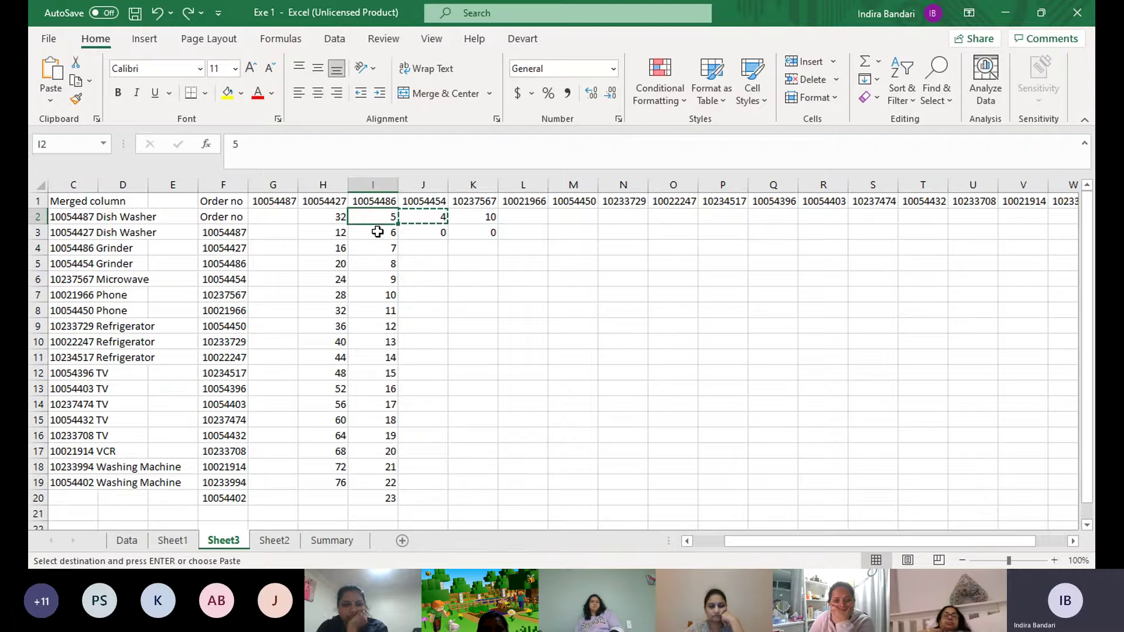
left_click(378, 233)
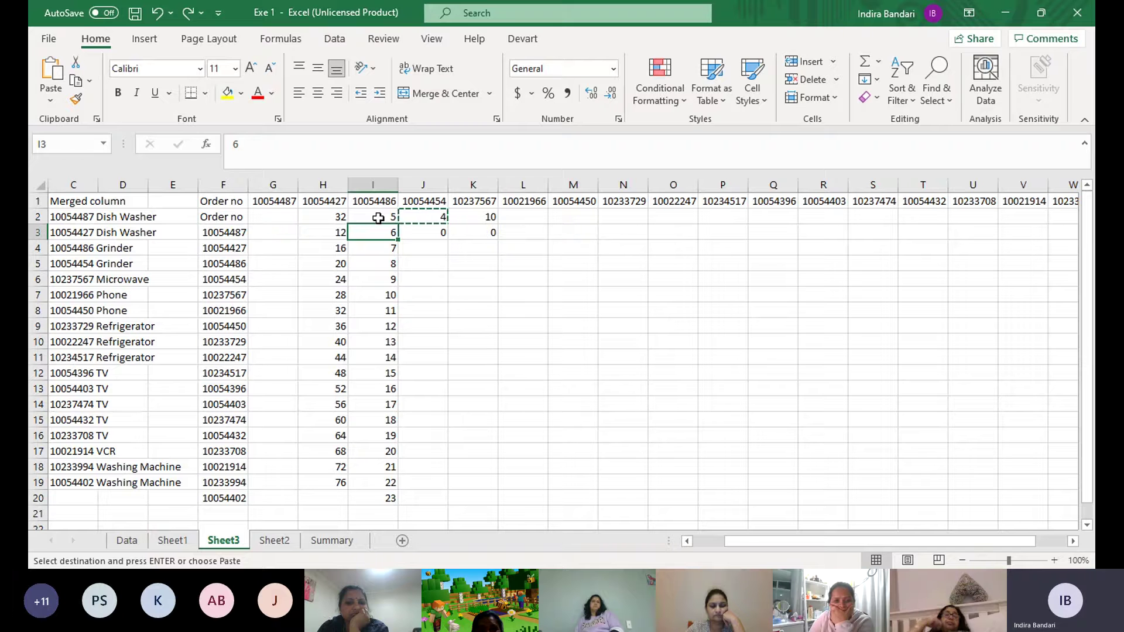
left_click_drag(378, 218, 383, 499)
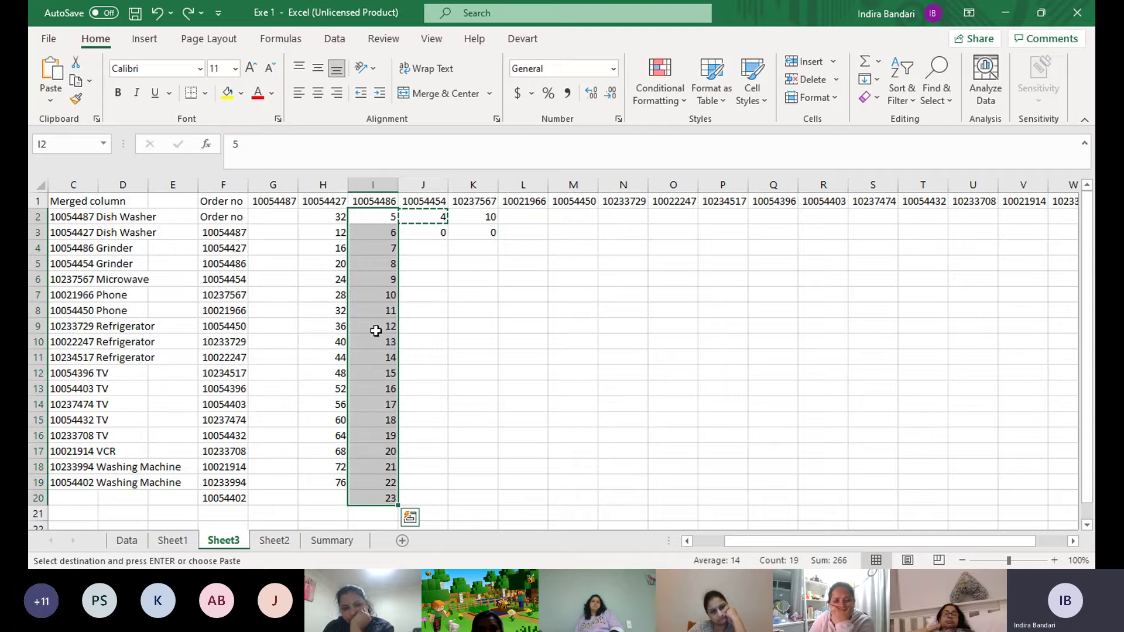
right_click(374, 223)
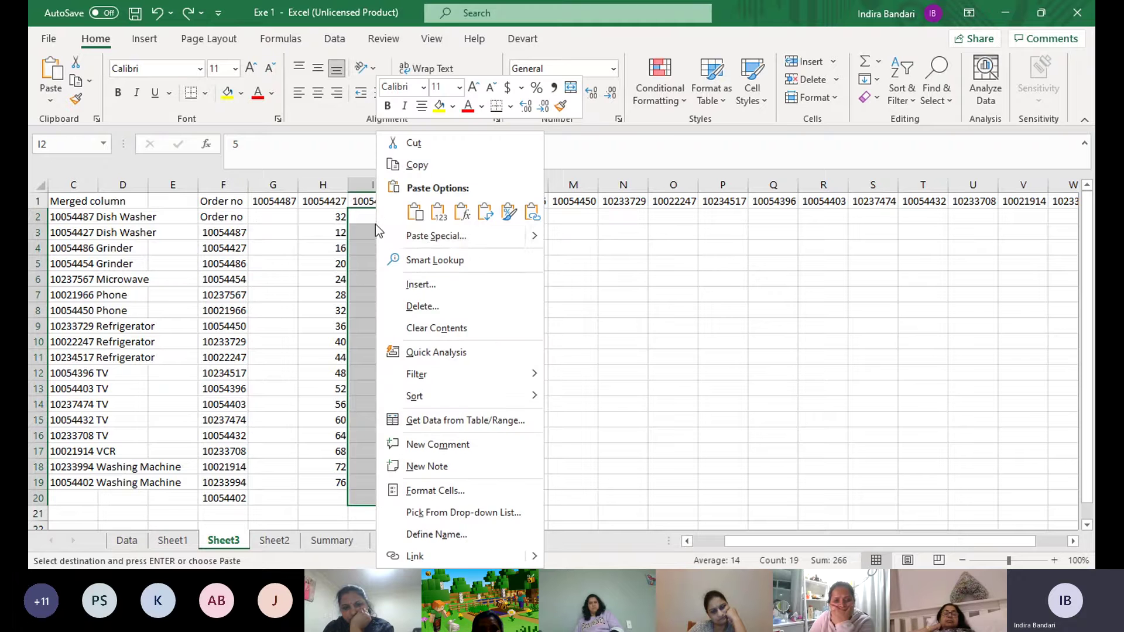
left_click(418, 230)
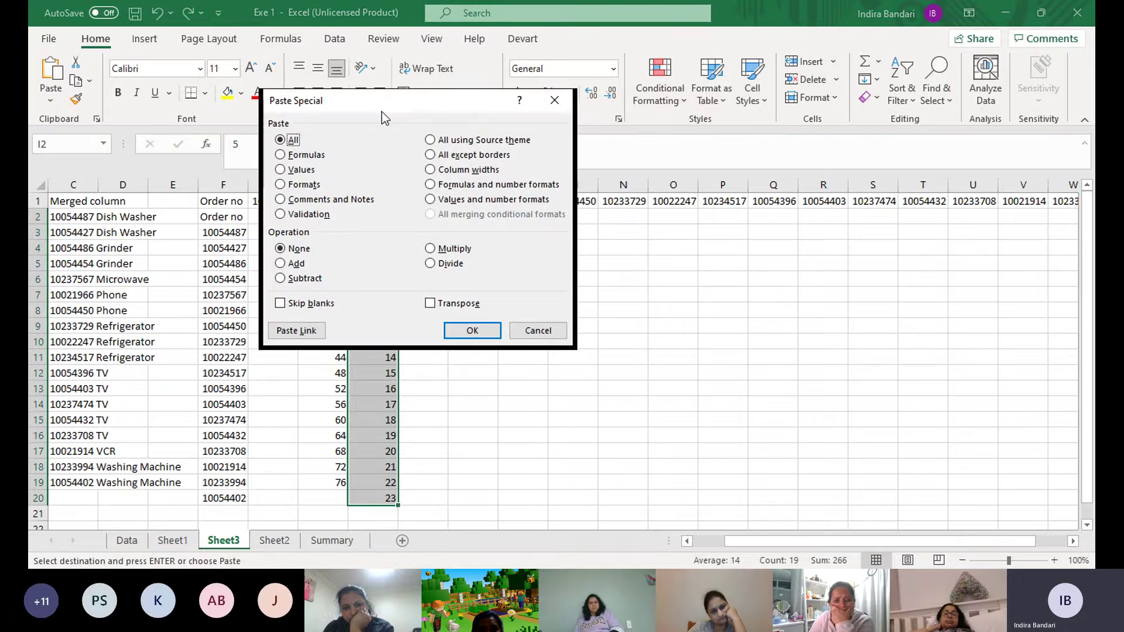
left_click_drag(382, 111, 755, 175)
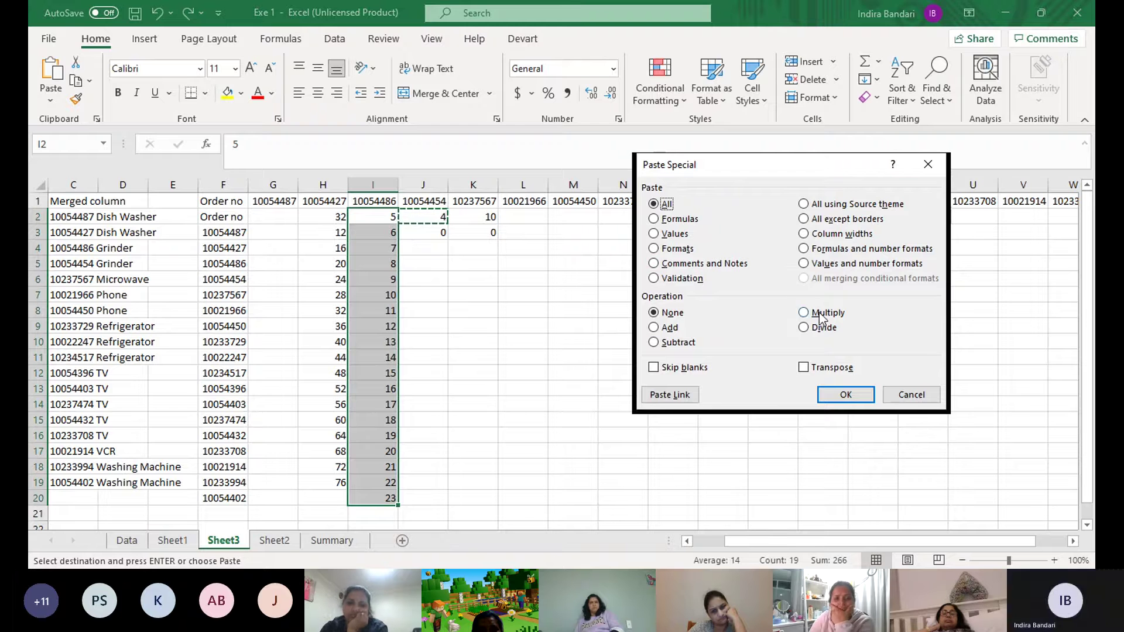
left_click(673, 342)
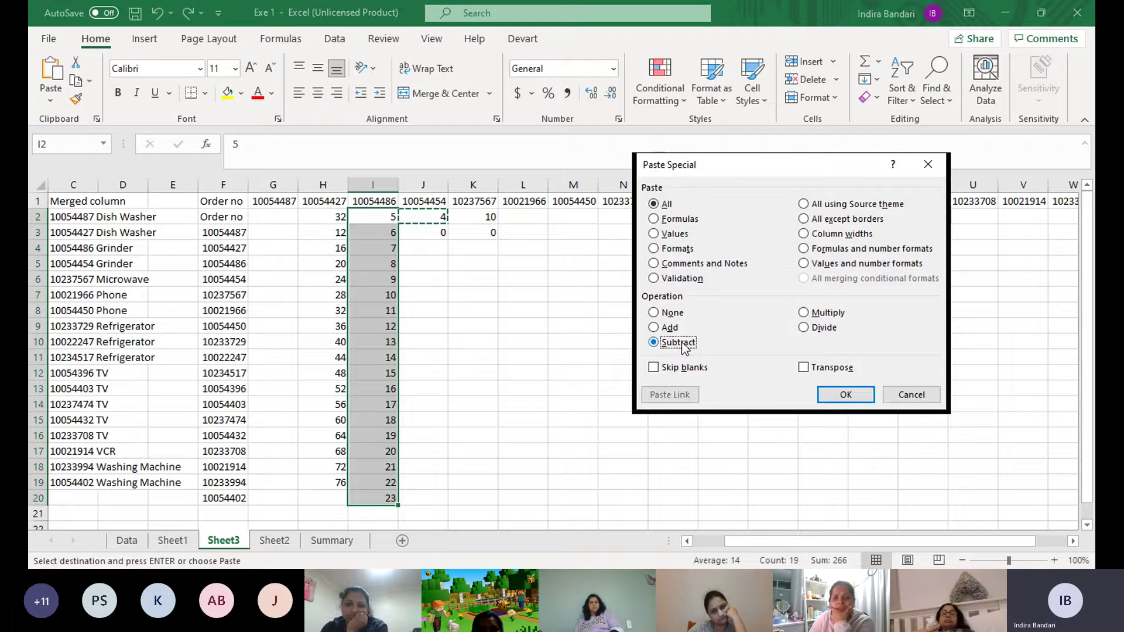
left_click(844, 396)
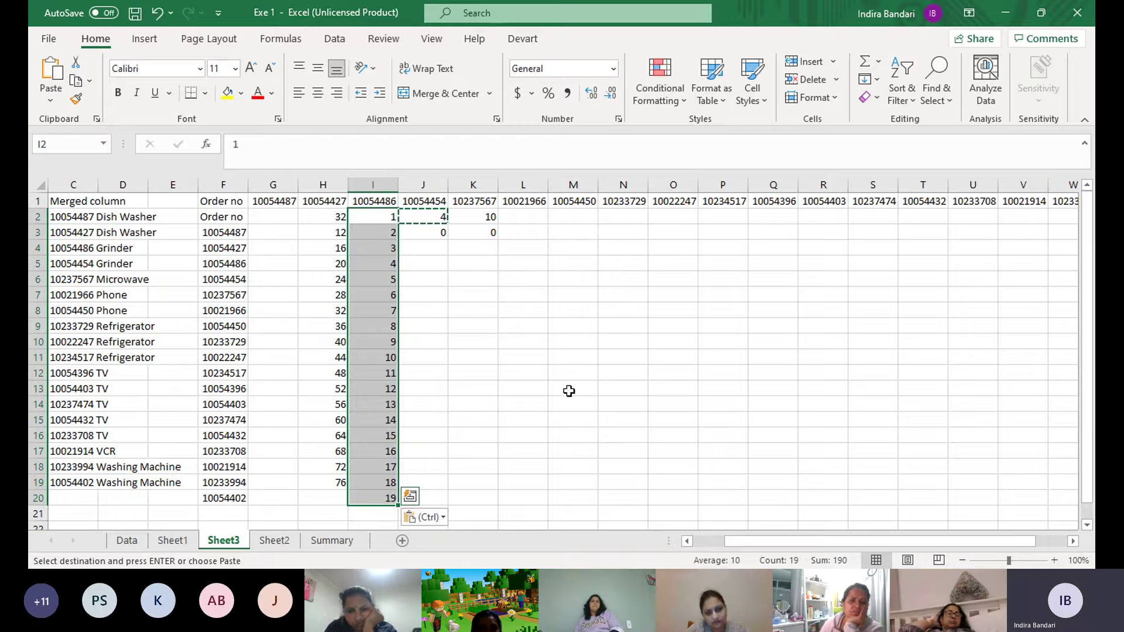
type("5")
left_click(469, 325)
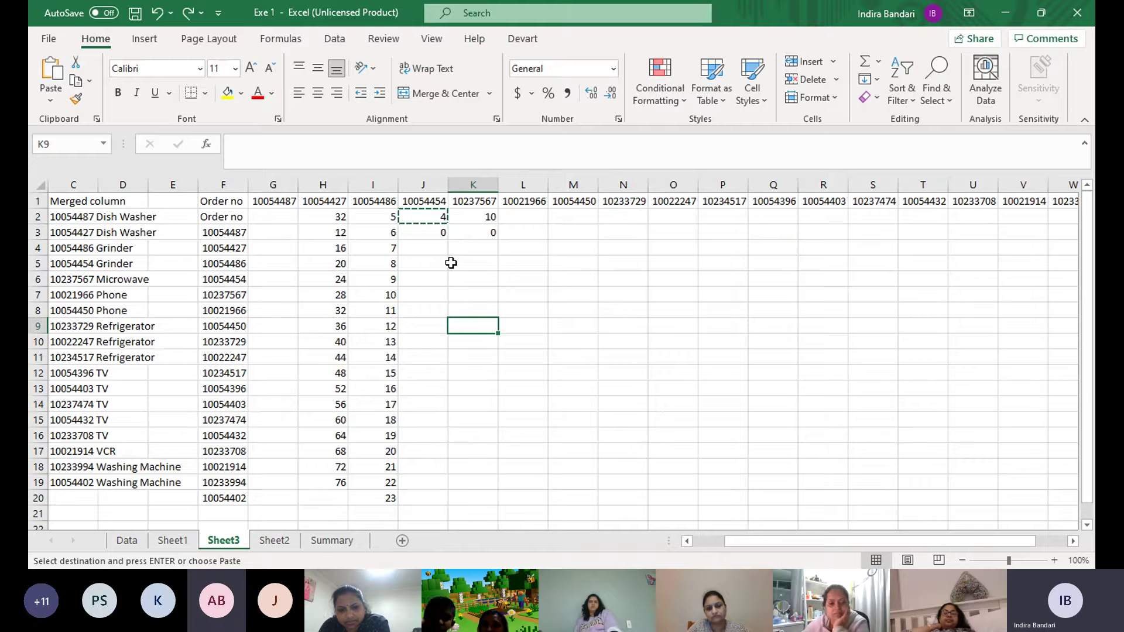
left_click(339, 218)
Subtract the copied 4 from H2:H19 via Paste Special, giving 28, 8, 12 up to 72
left_click_drag(339, 218, 336, 481)
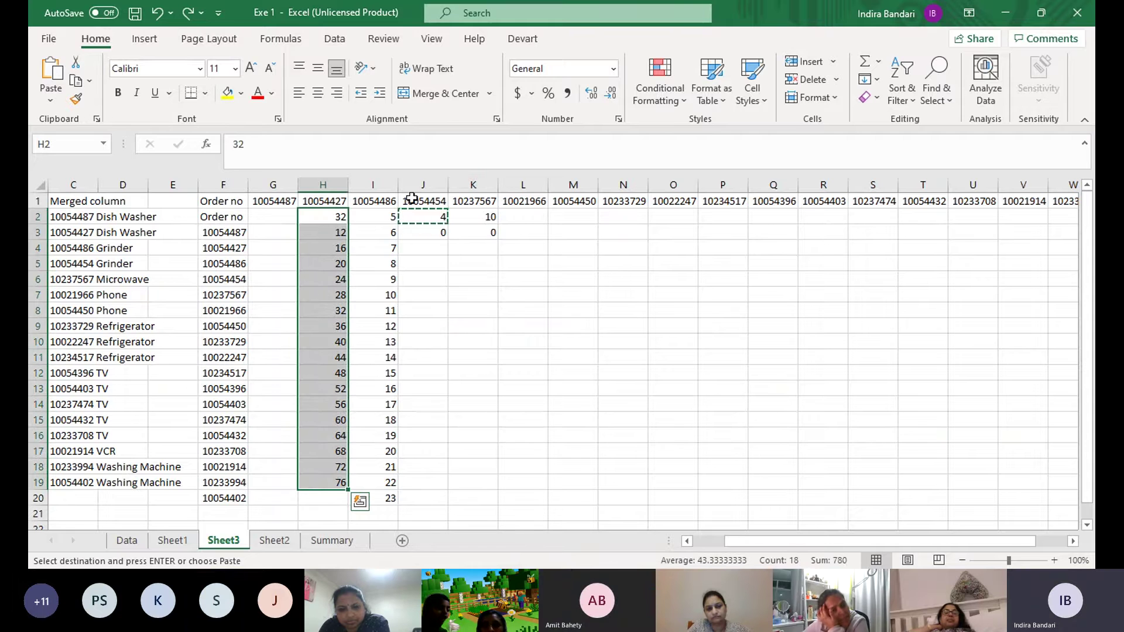
right_click(328, 268)
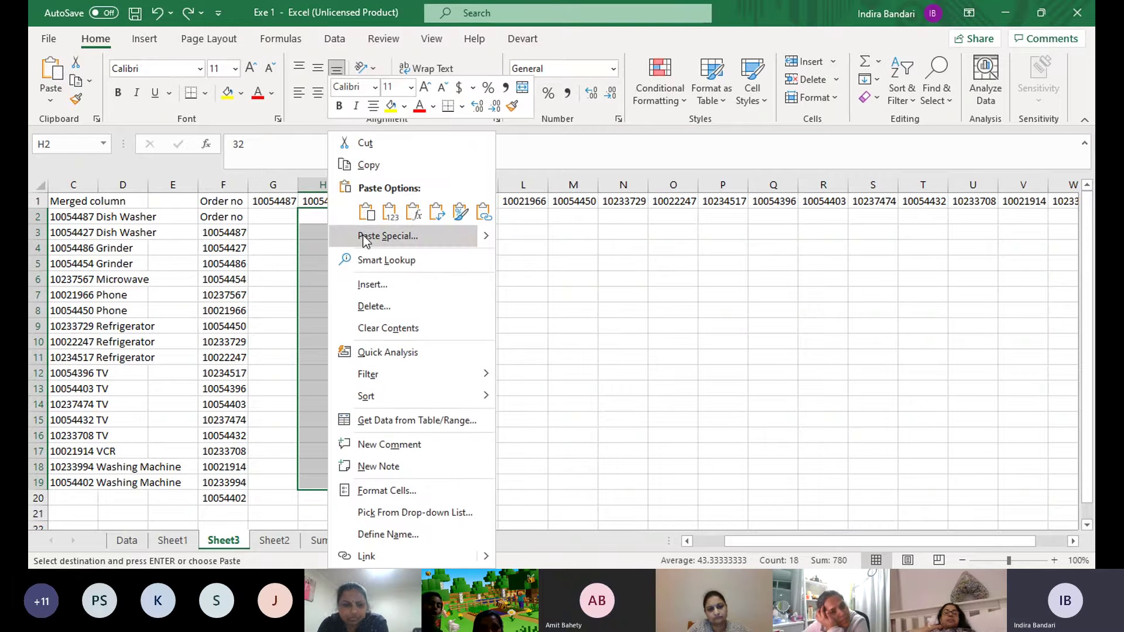
key("ctrl+alt+v")
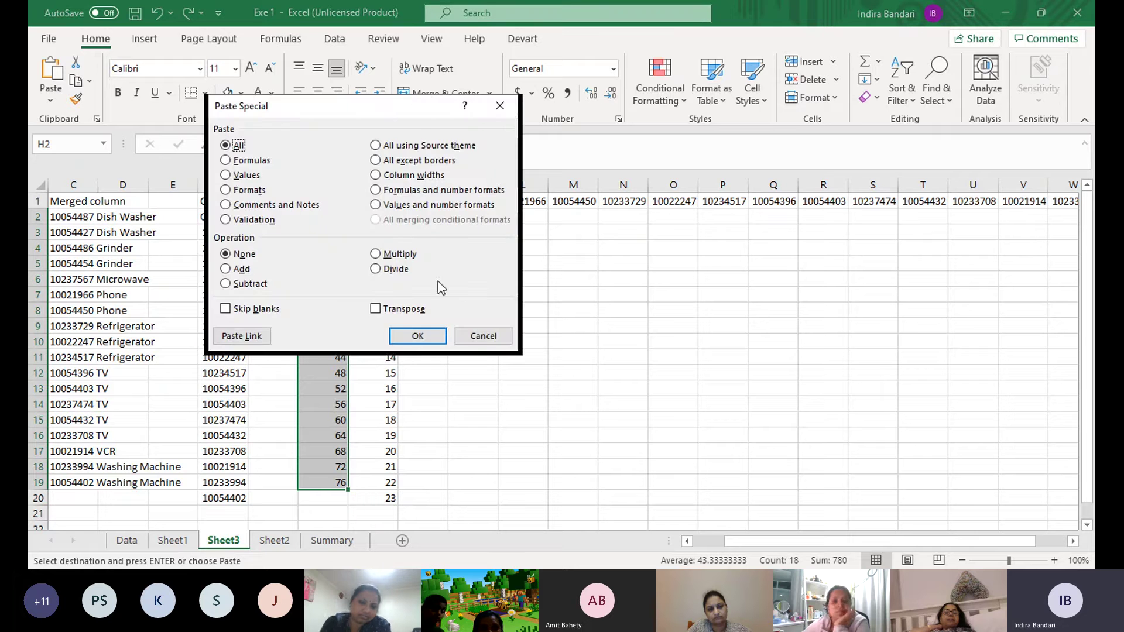
left_click_drag(392, 103, 730, 109)
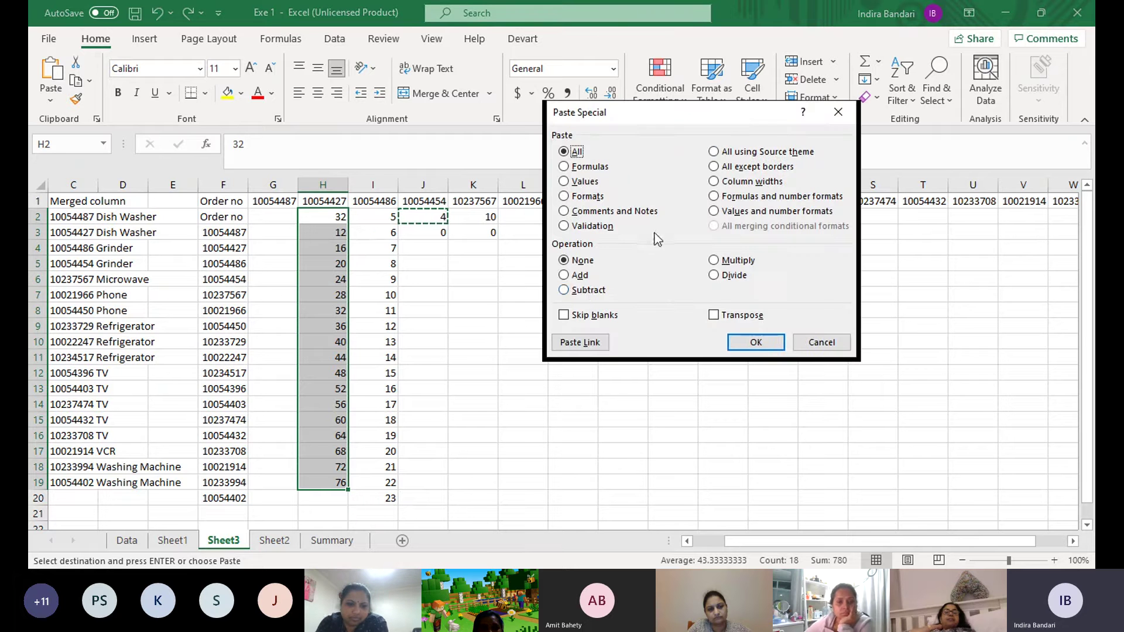
left_click(582, 290)
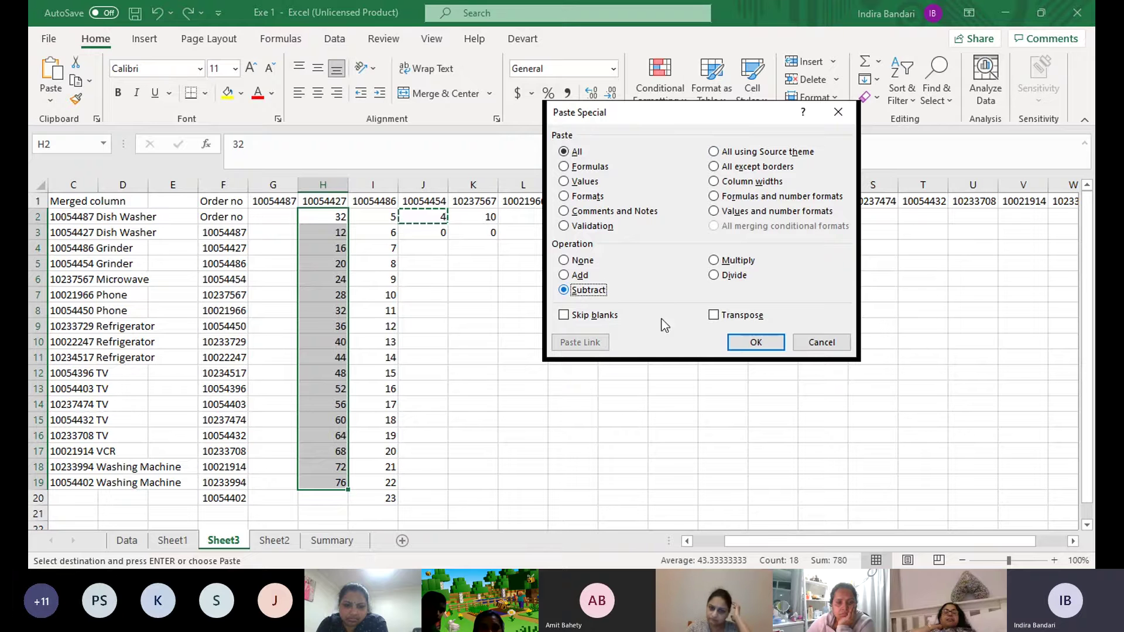
left_click(744, 343)
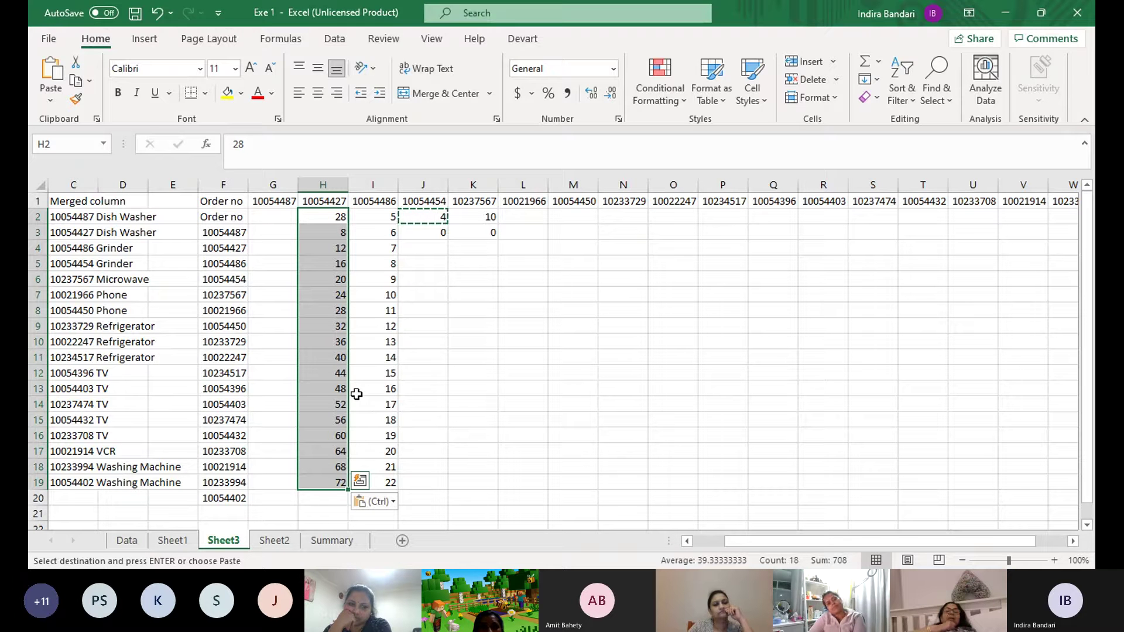
Paste Special Multiply the copied 4 into H2:H19, turning values into 112, 32, 48 … 288
right_click(329, 259)
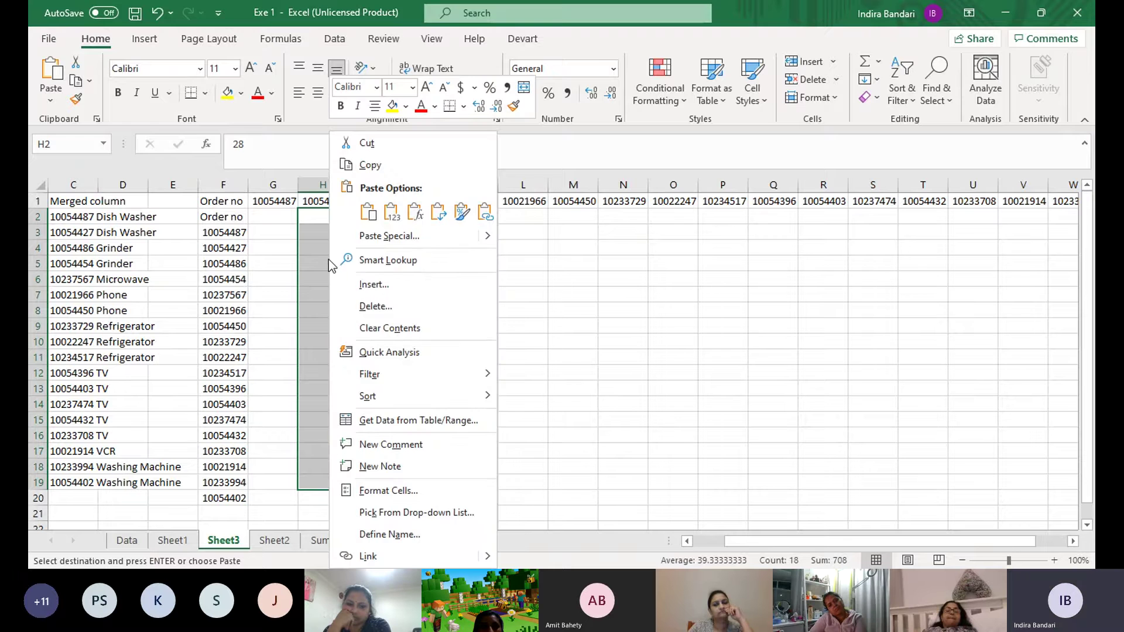
left_click(372, 243)
left_click(385, 261)
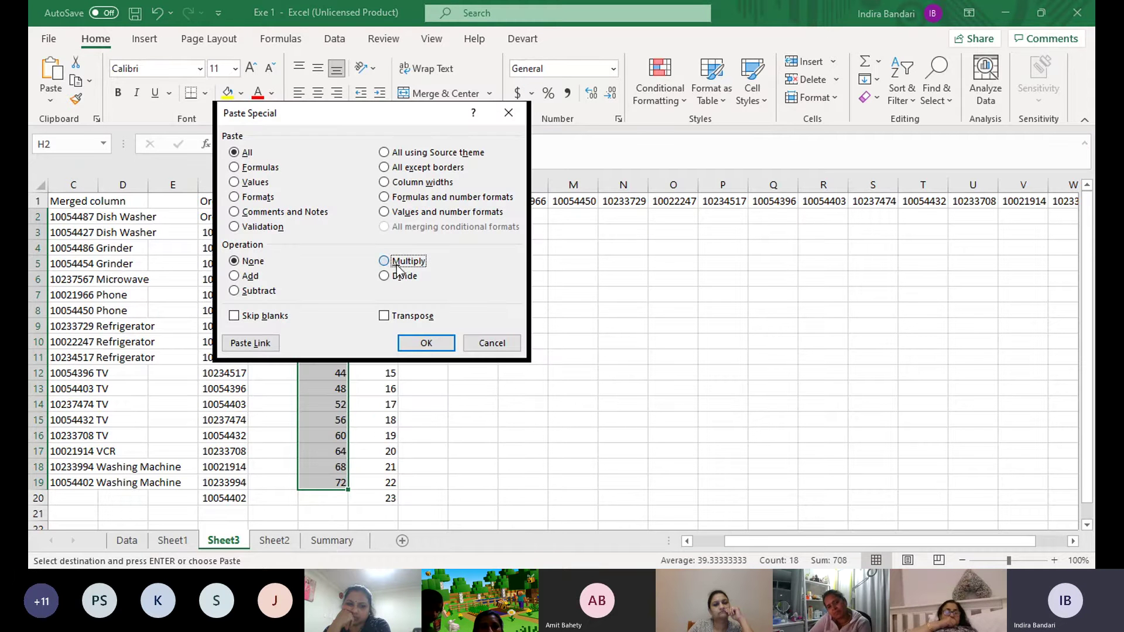
left_click(425, 345)
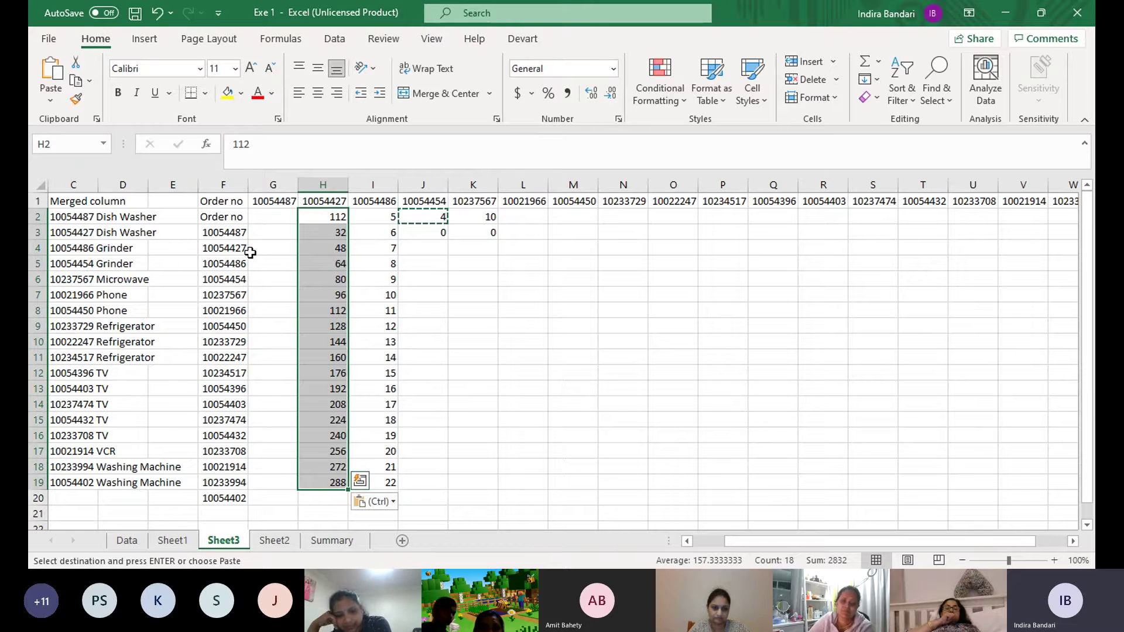
right_click(318, 298)
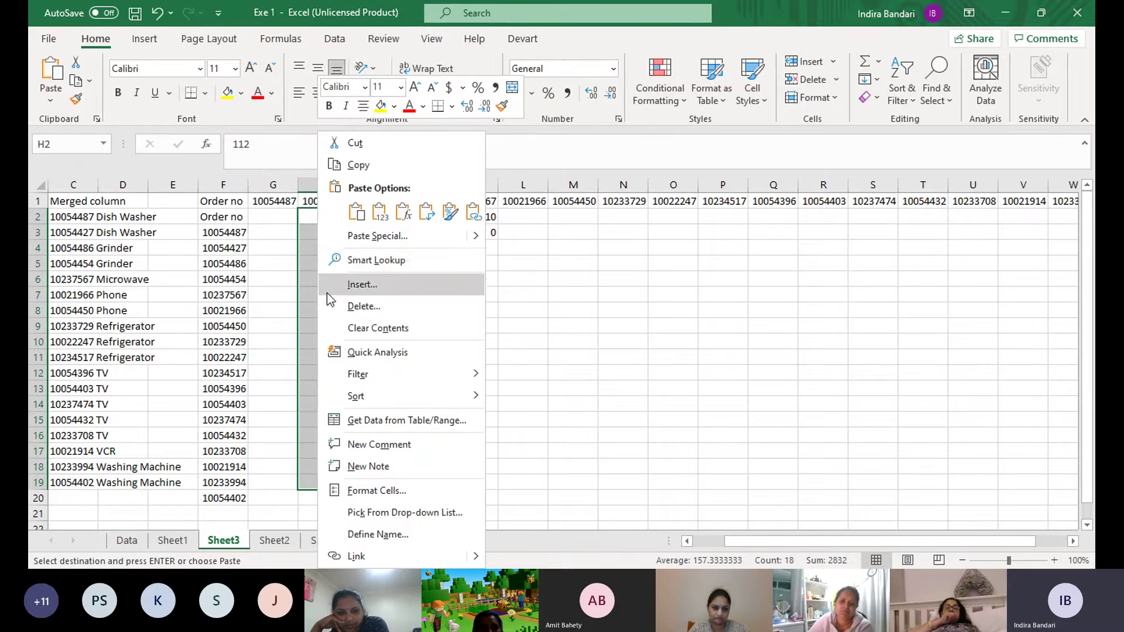
left_click(374, 239)
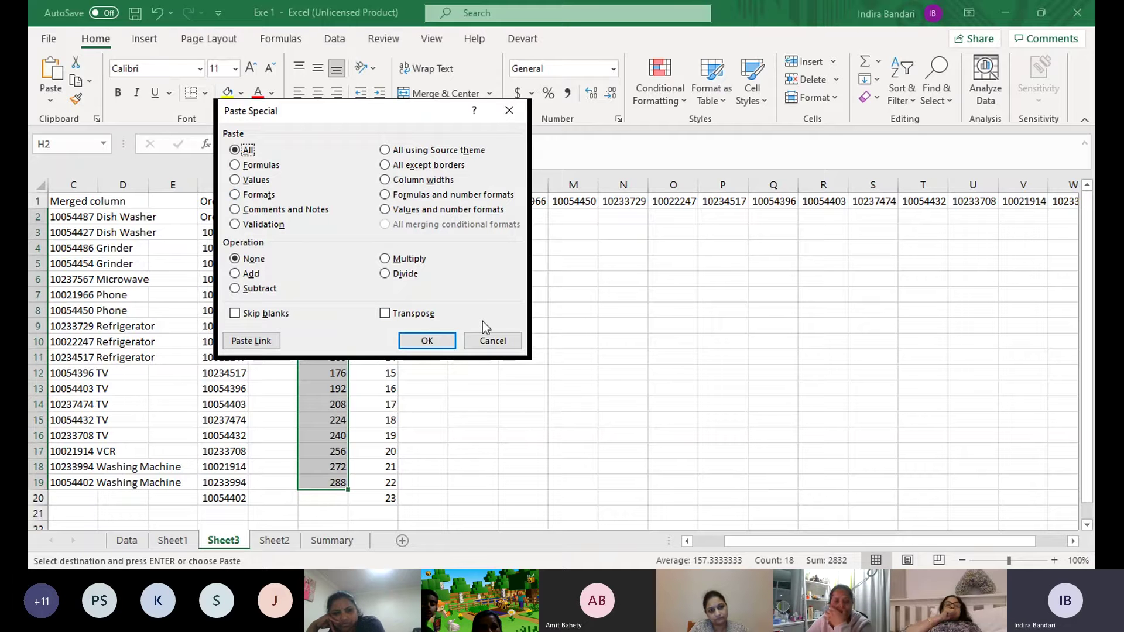
left_click(261, 196)
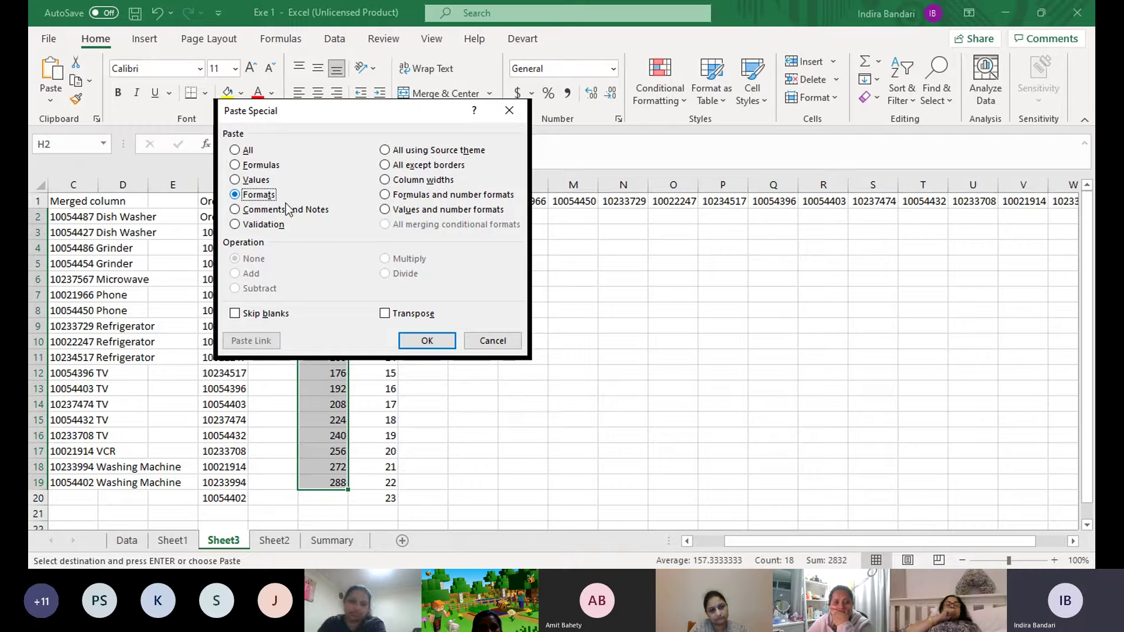
left_click(493, 342)
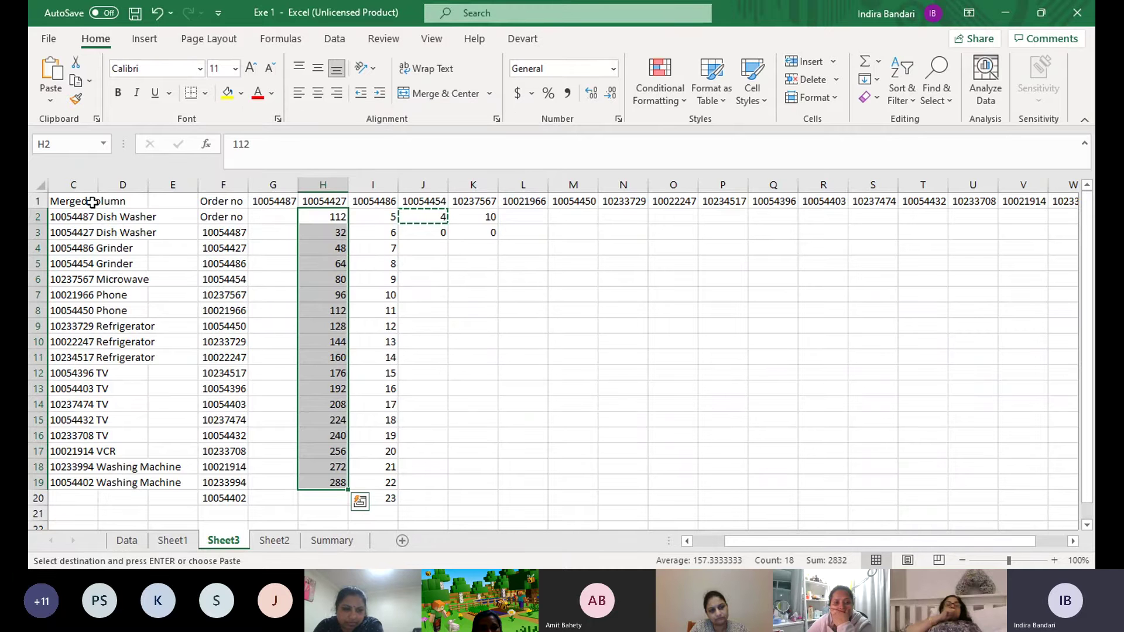
left_click_drag(223, 200, 233, 498)
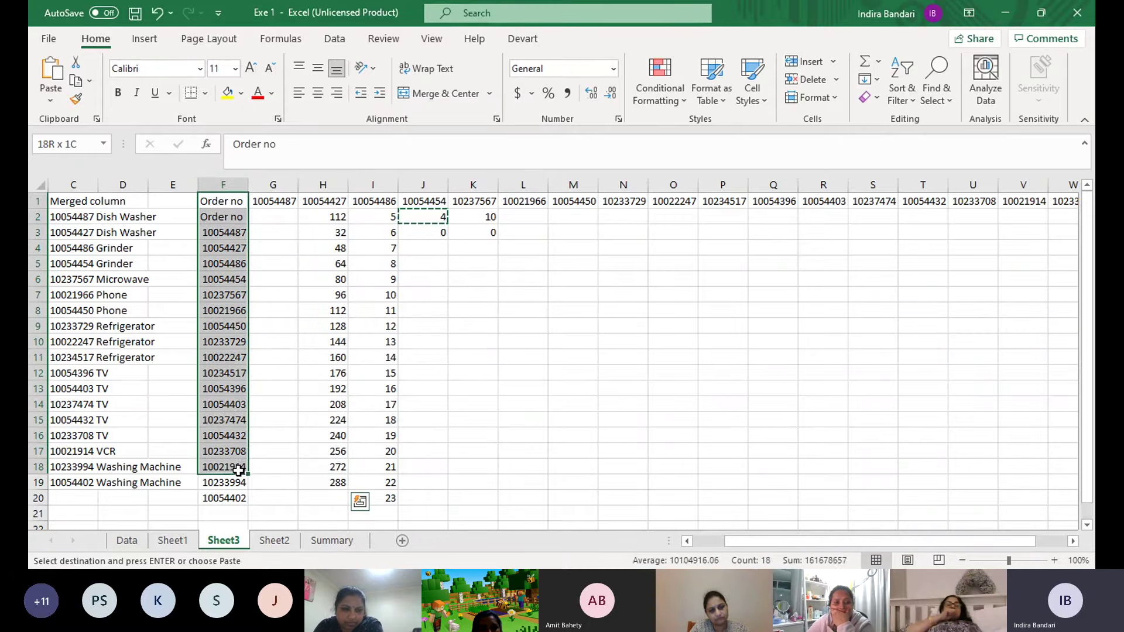
Fill the Order no column yellow and widen column F to fit 8-digit numbers
left_click(227, 92)
left_click(236, 305)
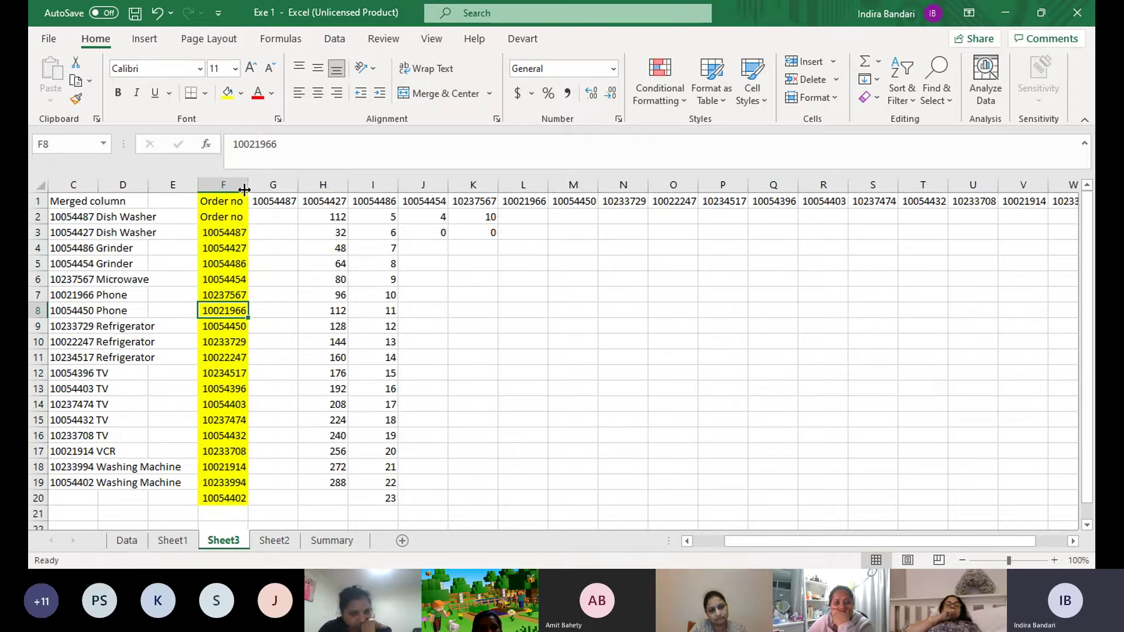
left_click_drag(248, 185, 281, 186)
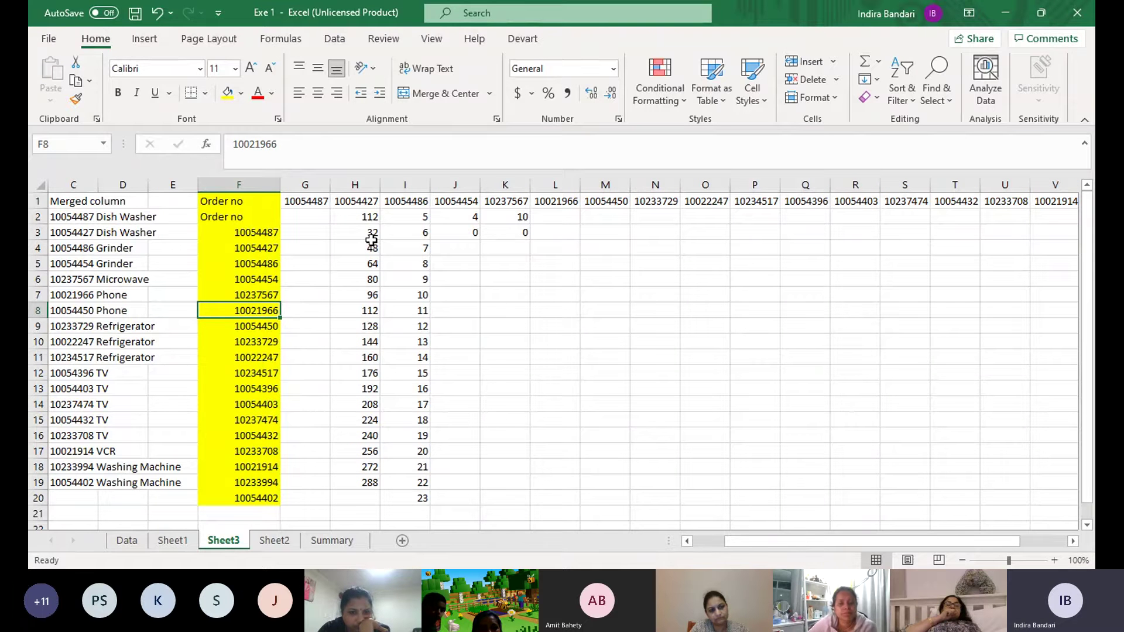
Copy the yellow Order no range F1:F20, with H1 as the paste destination
left_click(260, 196)
left_click_drag(259, 196, 252, 498)
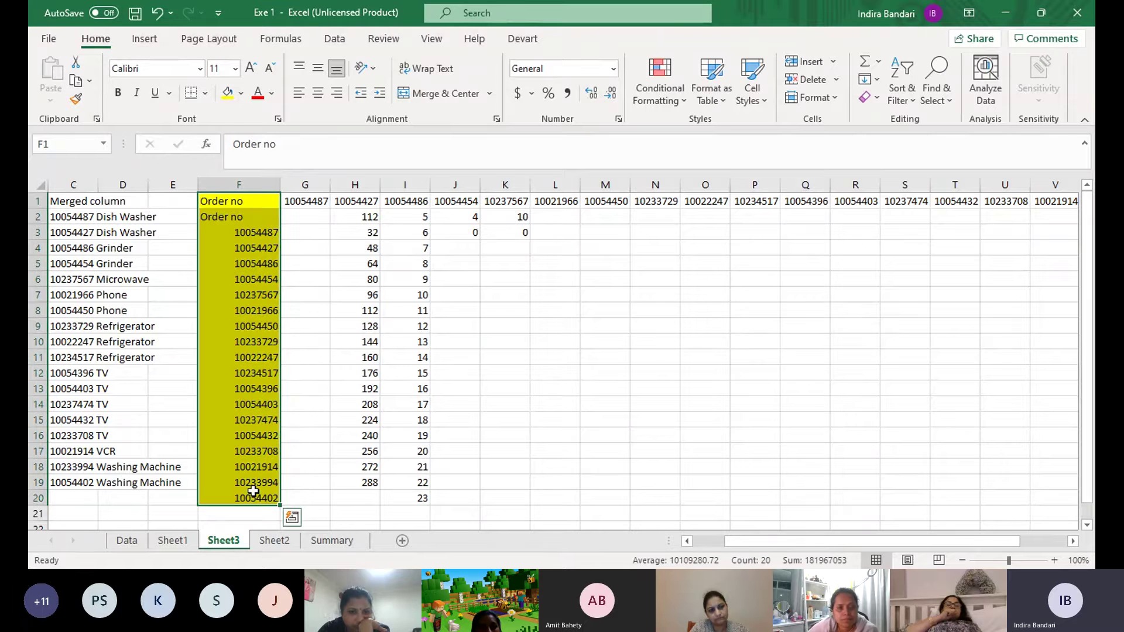
left_click(75, 80)
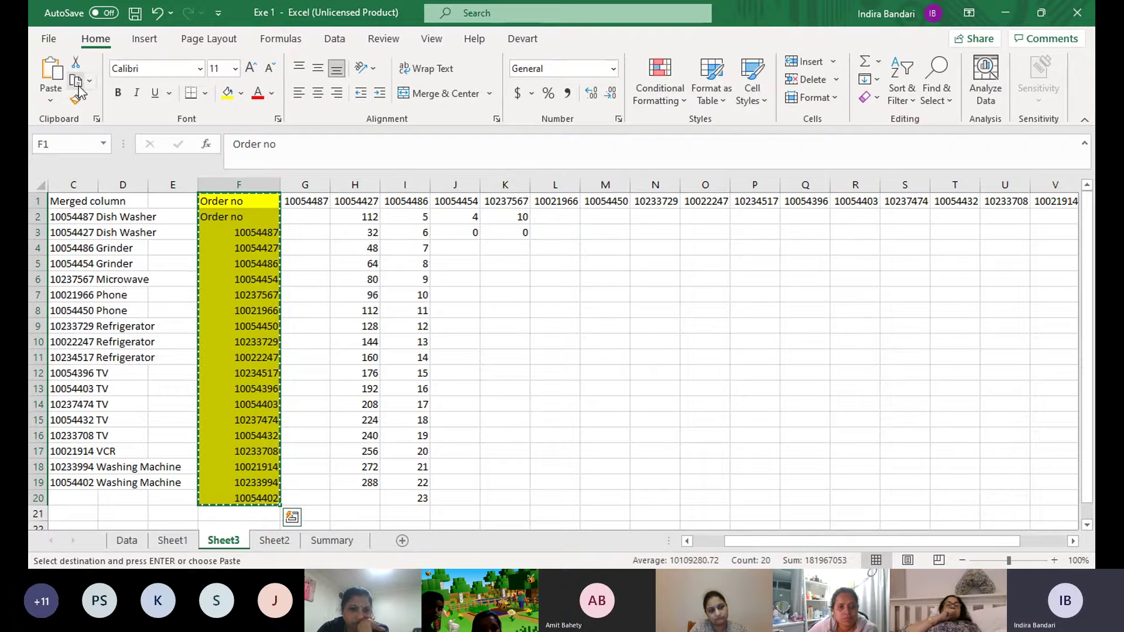
left_click(351, 201)
Paste only the copied yellow formatting onto column H from H1, keeping values 112 to 288
right_click(351, 201)
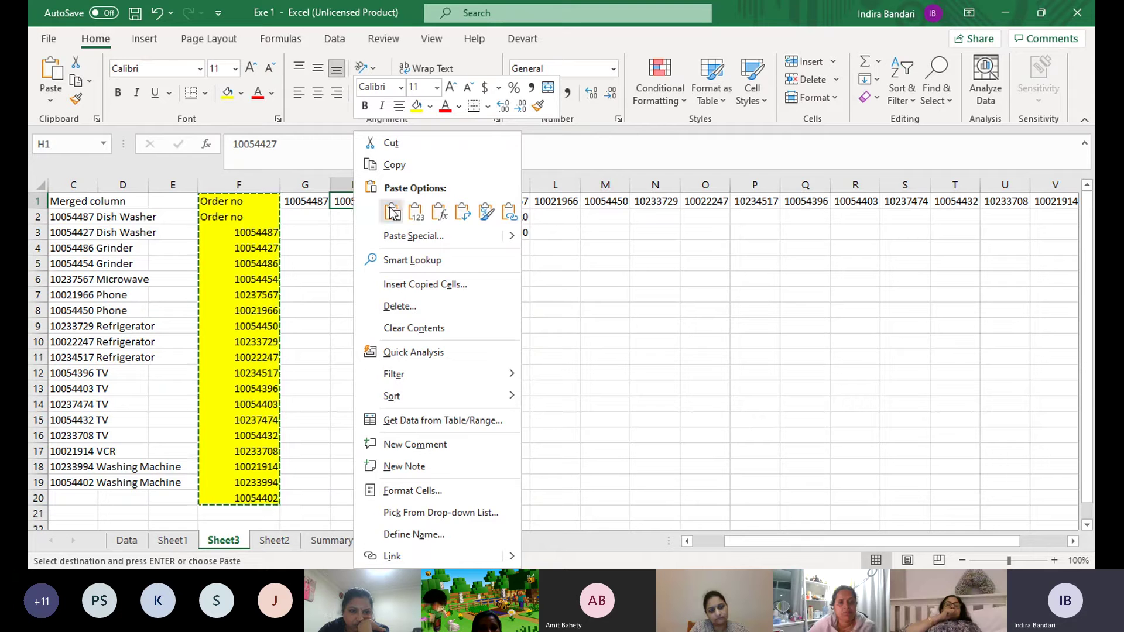
left_click(411, 234)
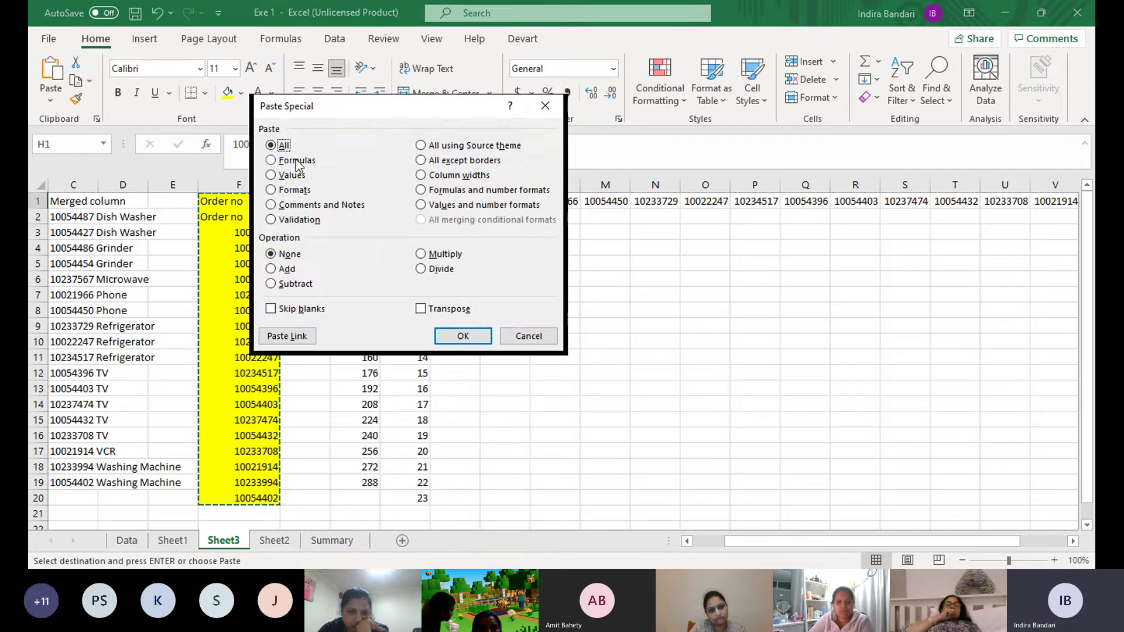
left_click(289, 193)
left_click(463, 336)
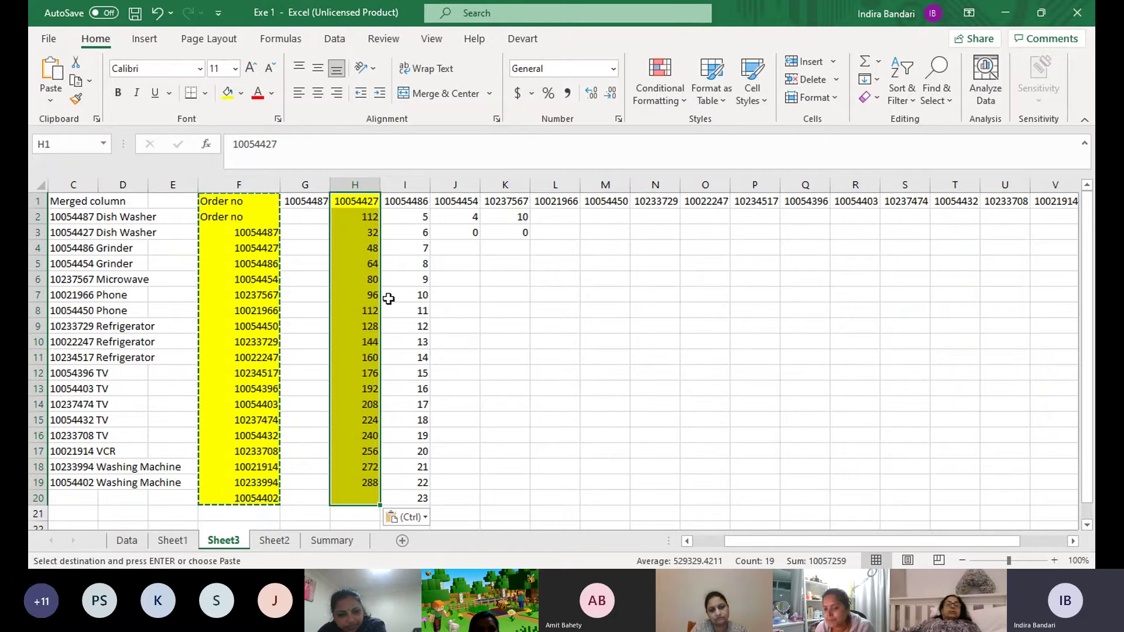
left_click(372, 284)
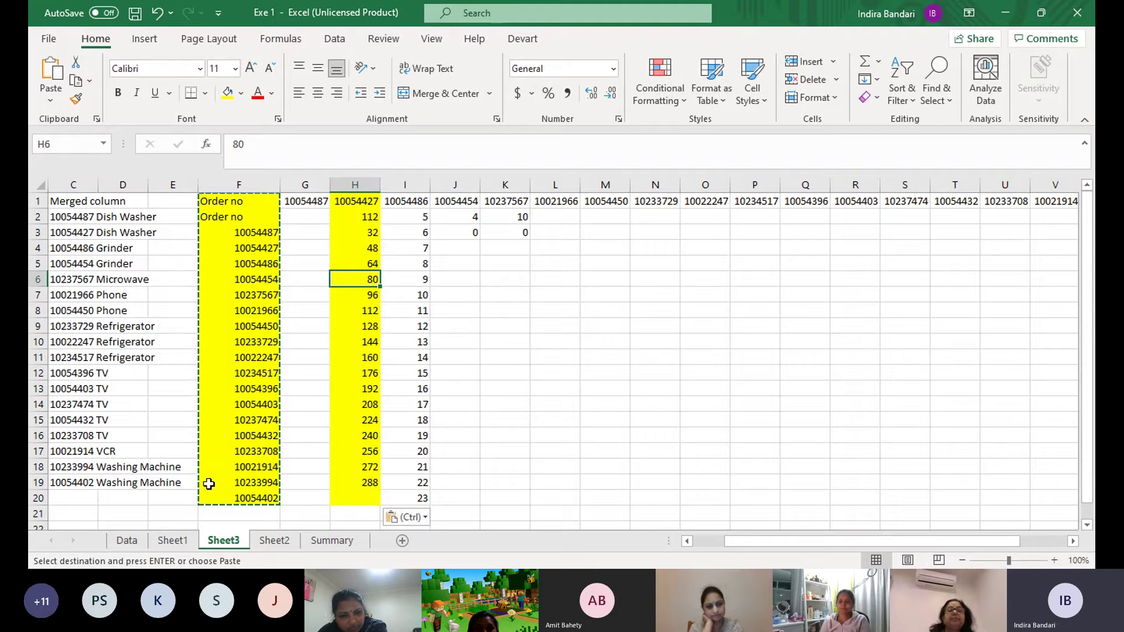
On Sheet1, check the CONCATENATE formulas in the Merged column, then select the block A1:C19
left_click(172, 539)
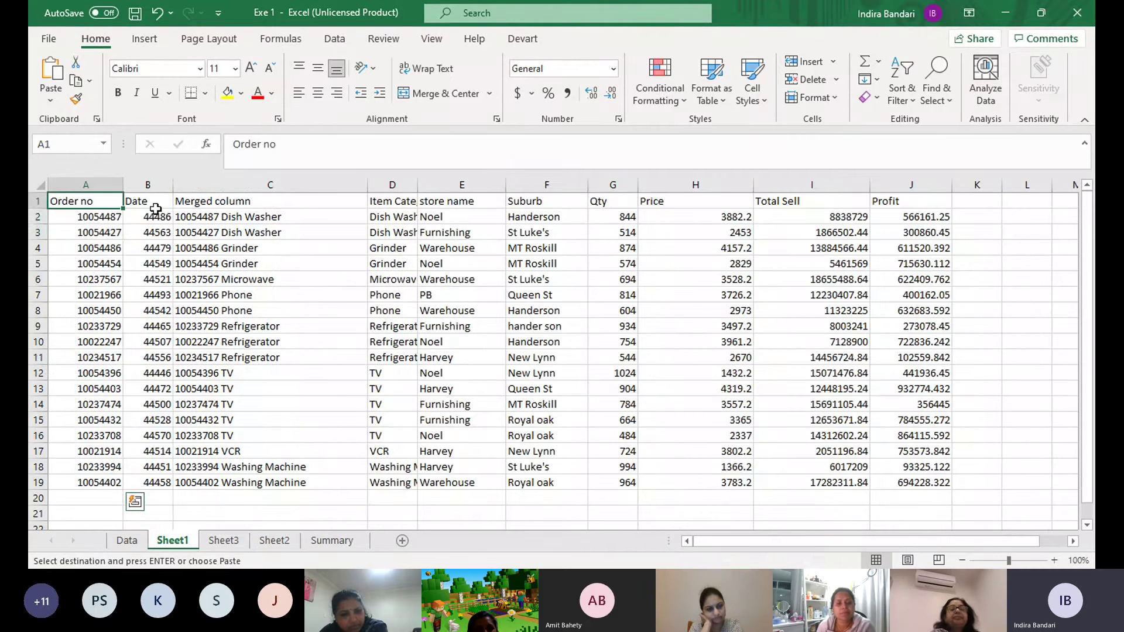
left_click(284, 325)
left_click(261, 205)
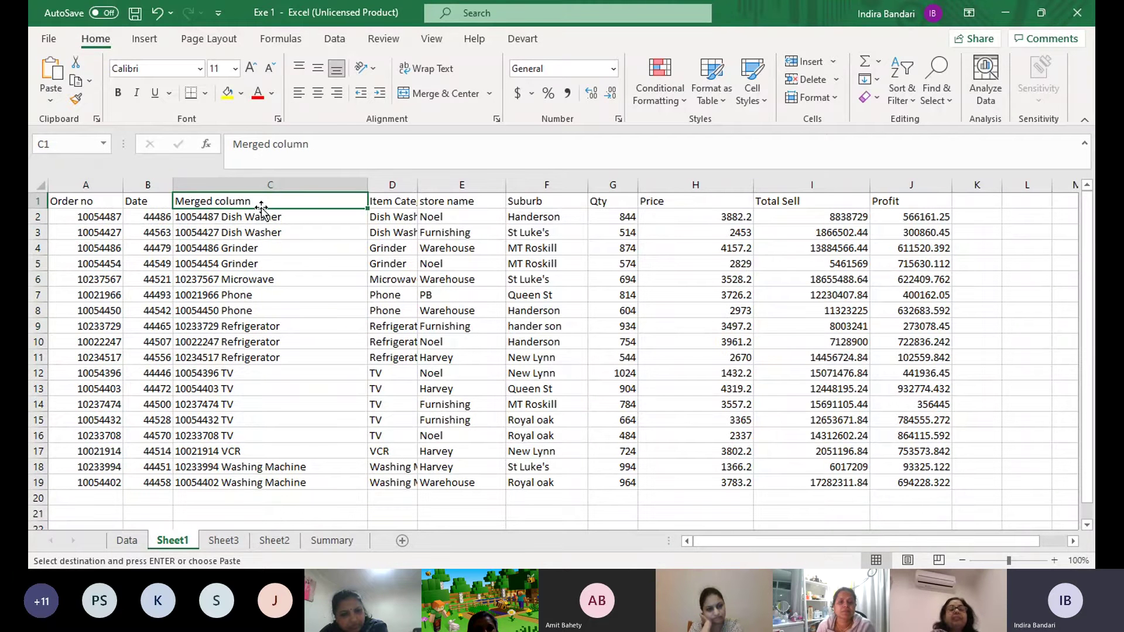
left_click(255, 218)
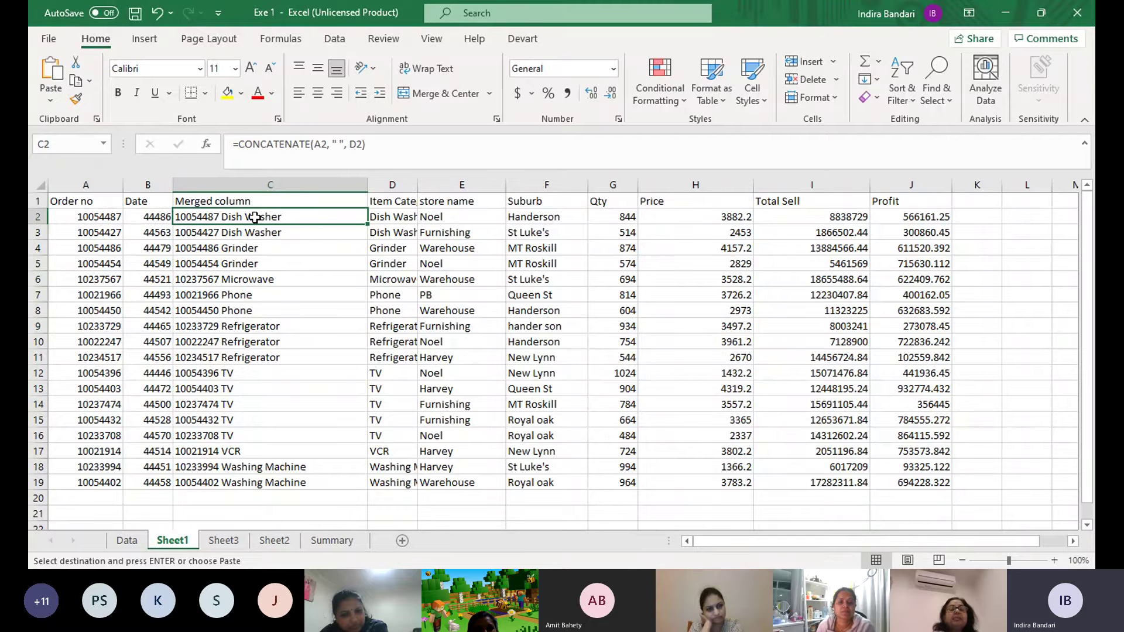
mouse_move(88, 201)
left_mouse_down()
mouse_move(323, 439)
mouse_move(320, 483)
left_mouse_up()
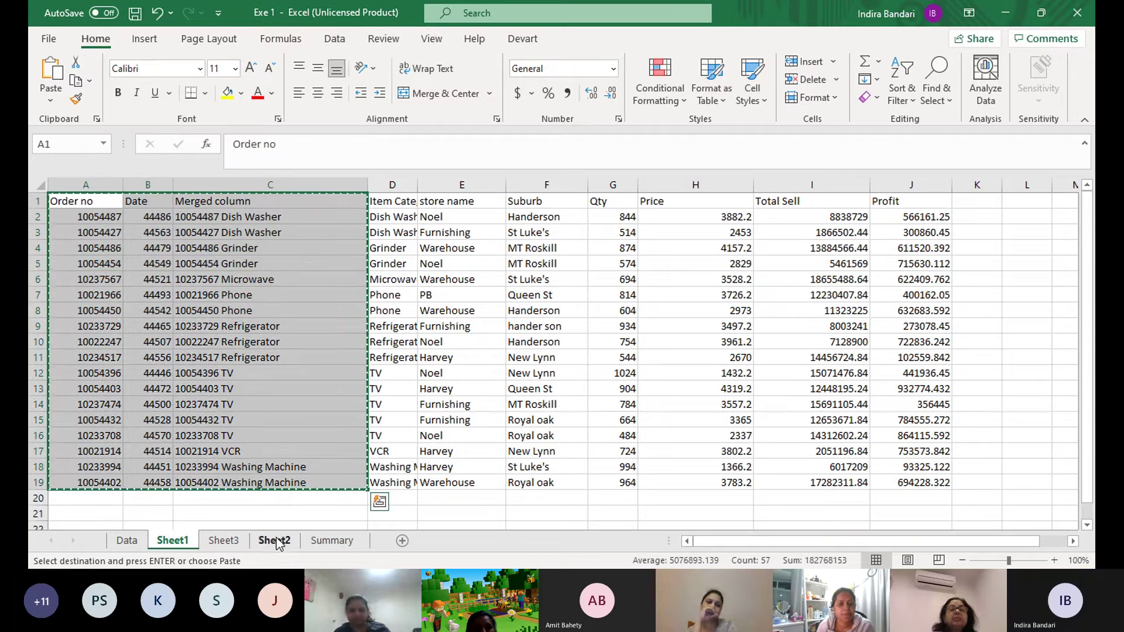
Paste the order block into a new sheet and widen column C for the merged text
left_click(401, 541)
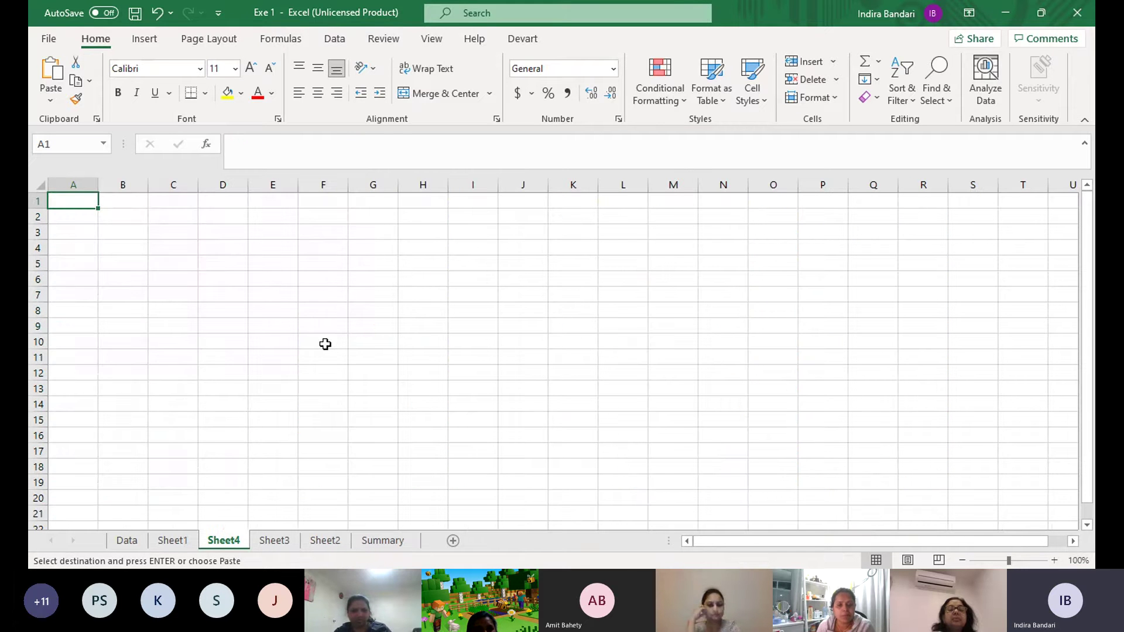
key("ctrl+v")
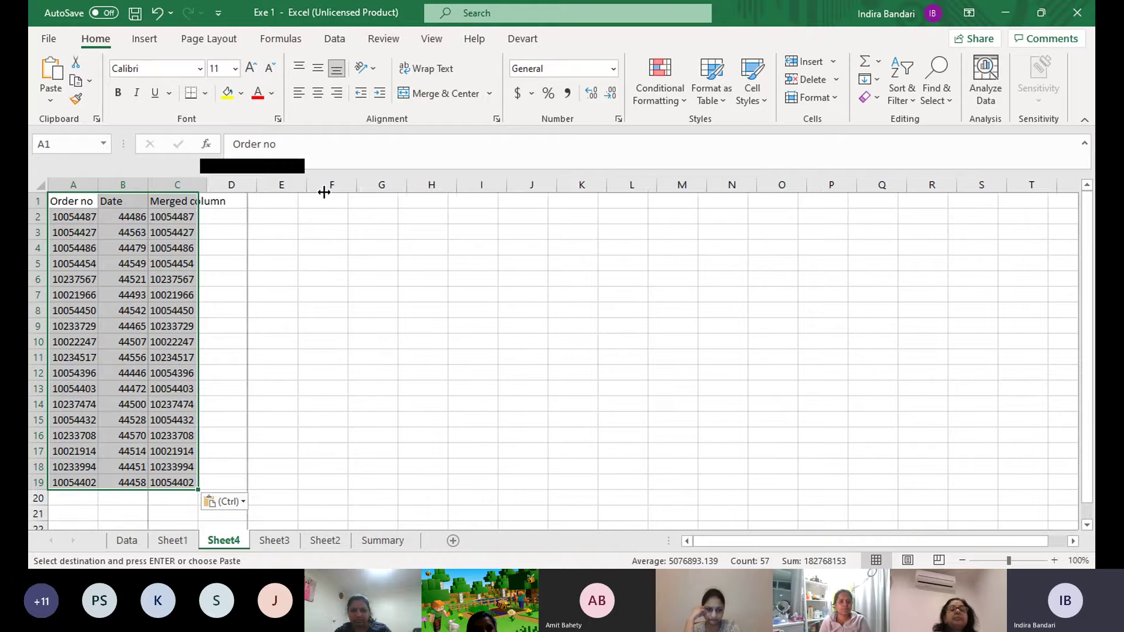
left_click_drag(199, 185, 322, 185)
left_click(194, 217)
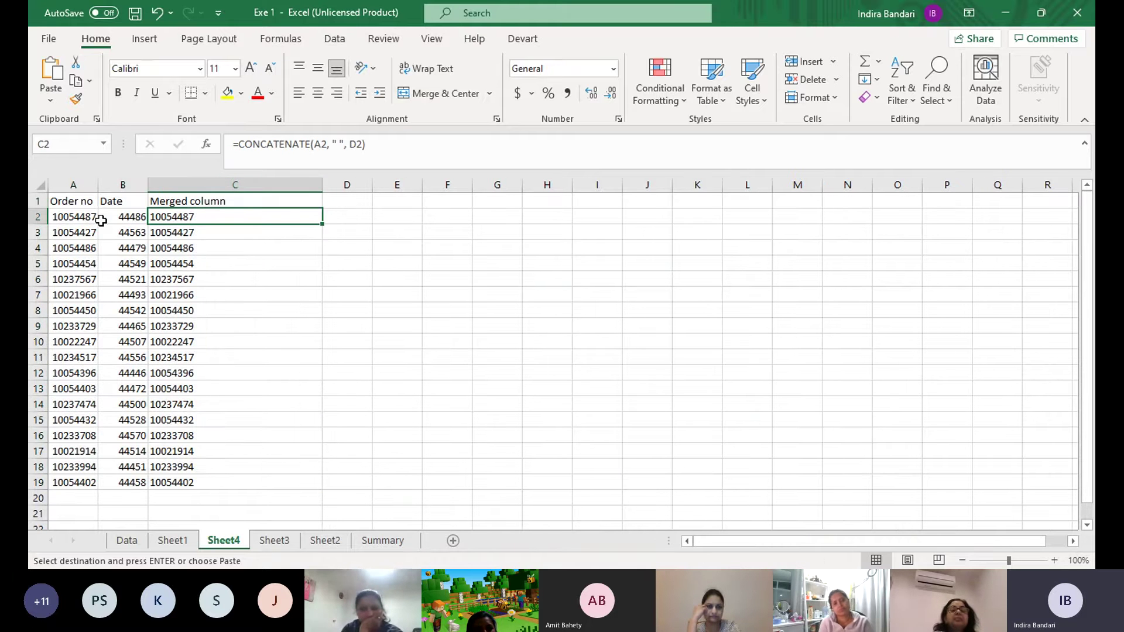
Re-paste at A1 as Formulas only, verify C6, and return to Sheet1
right_click(67, 199)
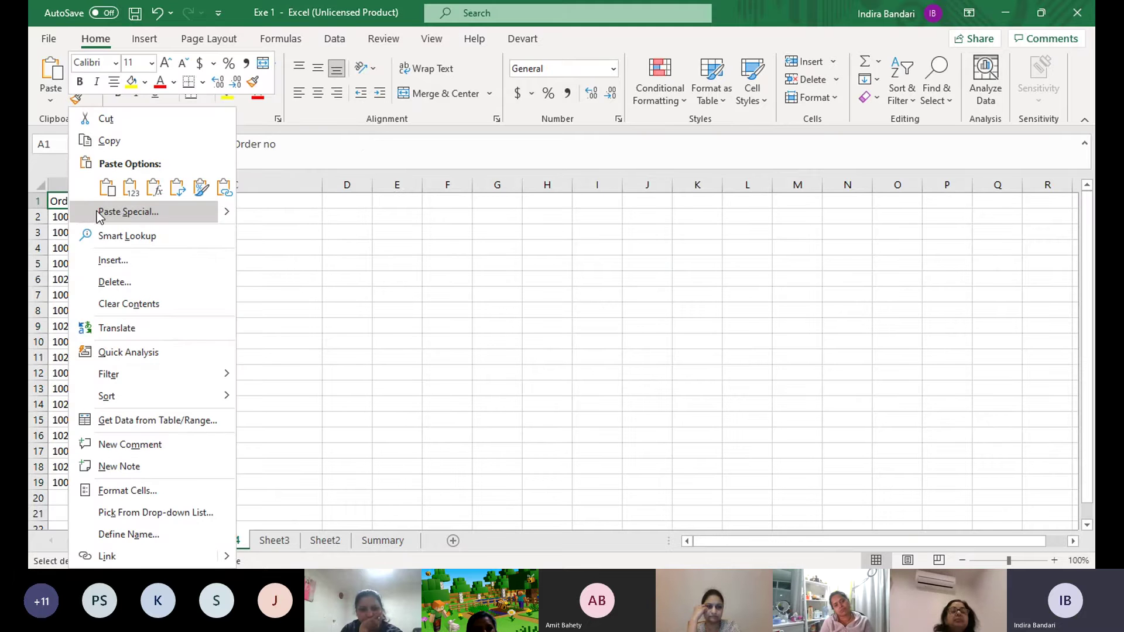
left_click(120, 211)
left_click(88, 138)
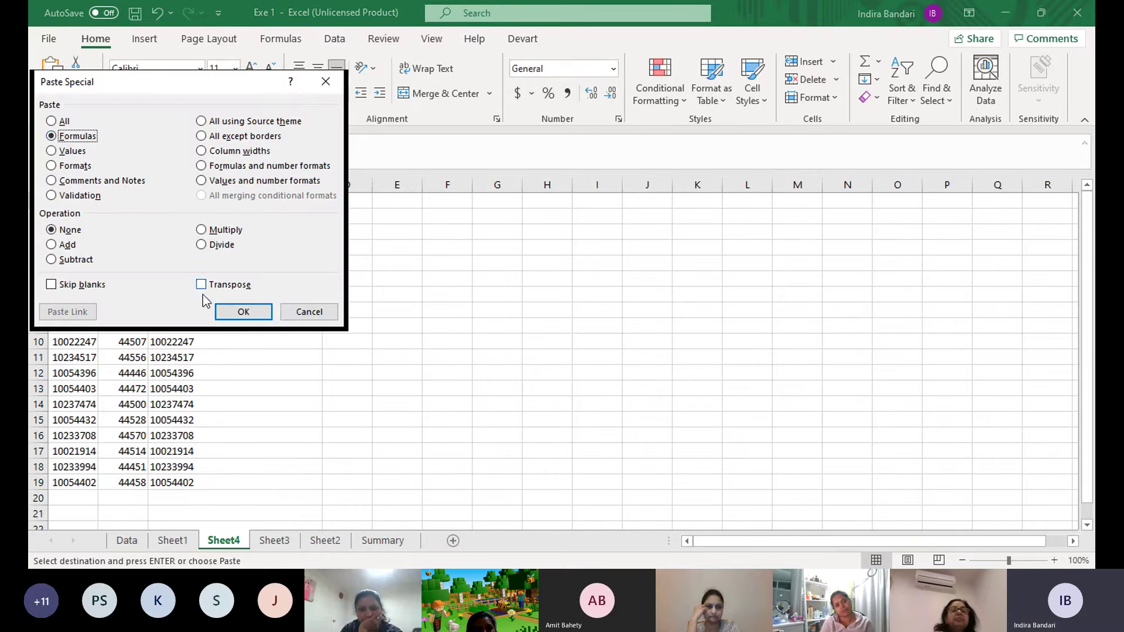
left_click(240, 315)
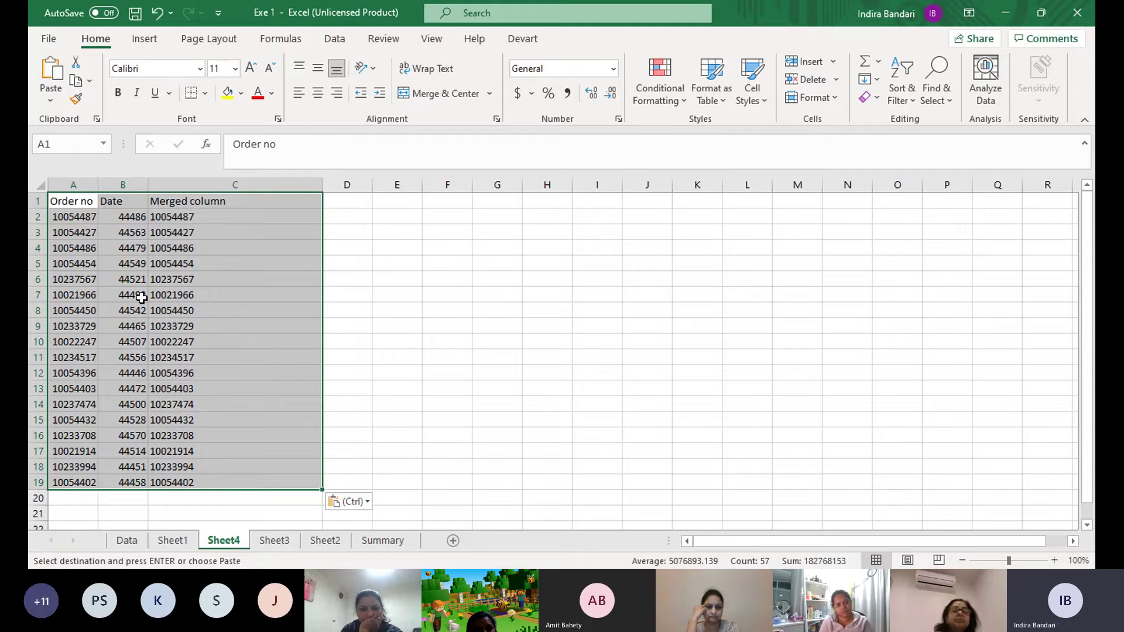
left_click(256, 280)
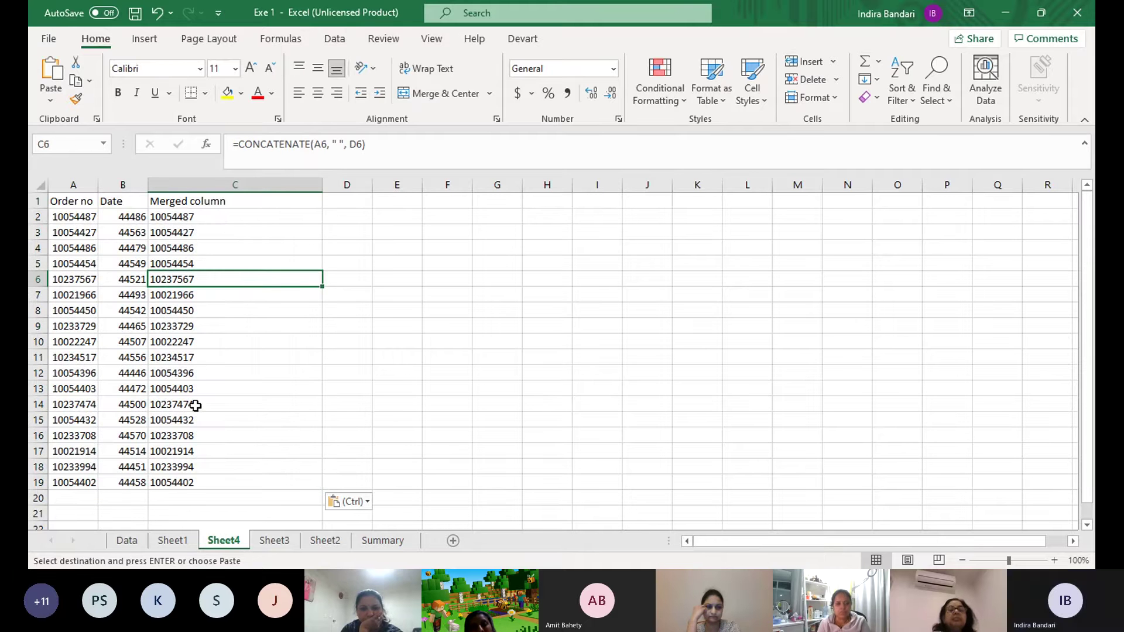
left_click(183, 544)
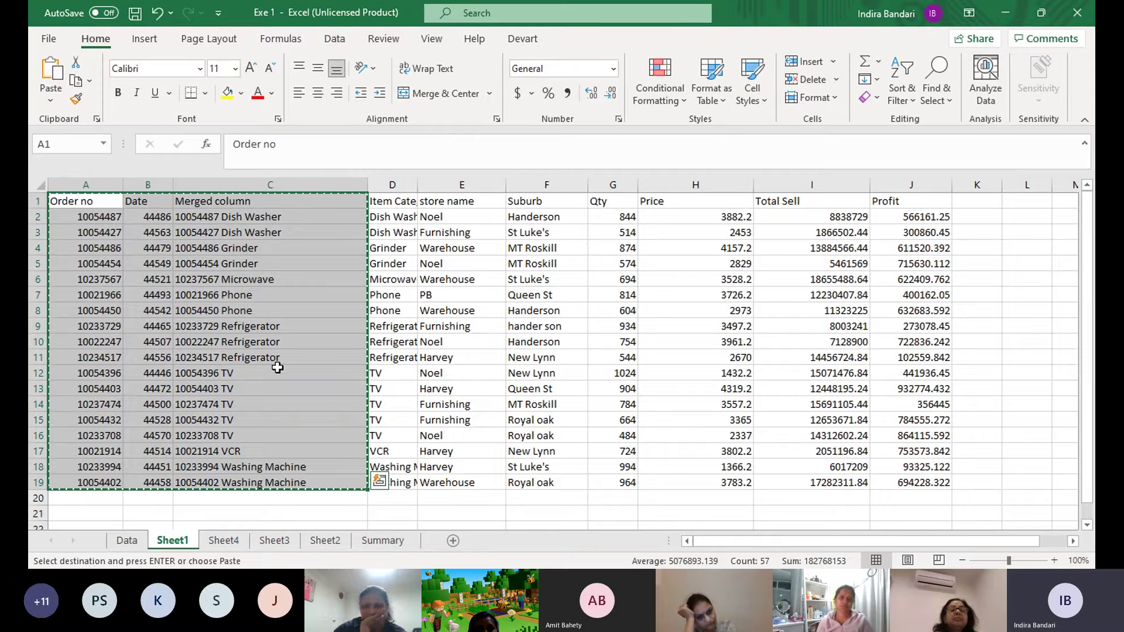
Add Sheet5 and paste the order block at A1 as Values only
left_click(280, 543)
left_click(328, 542)
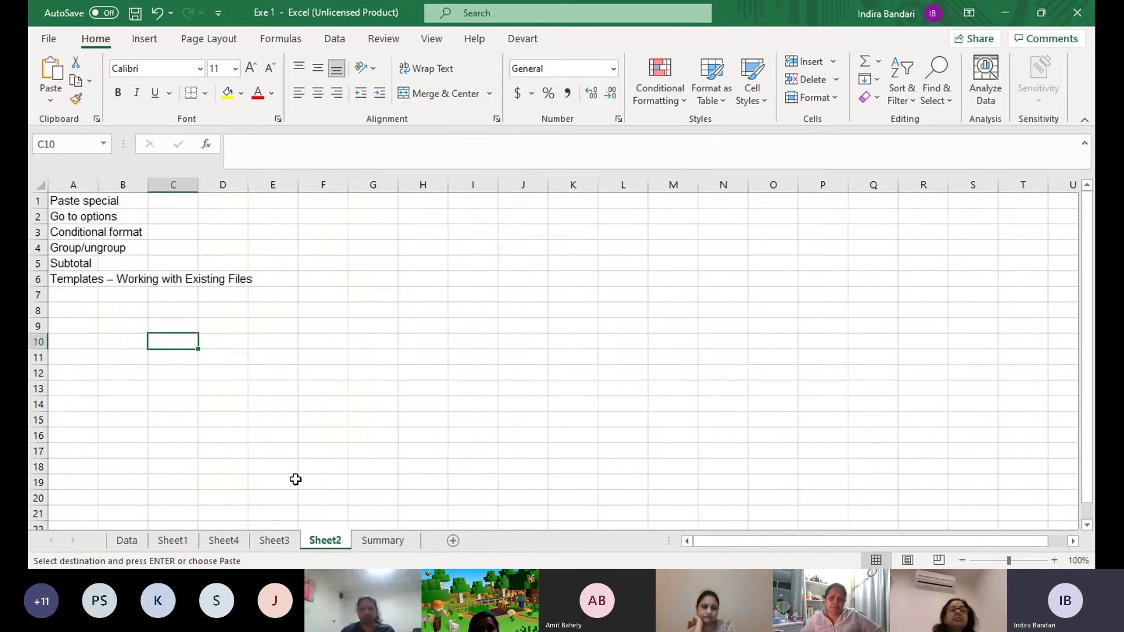
left_click(452, 541)
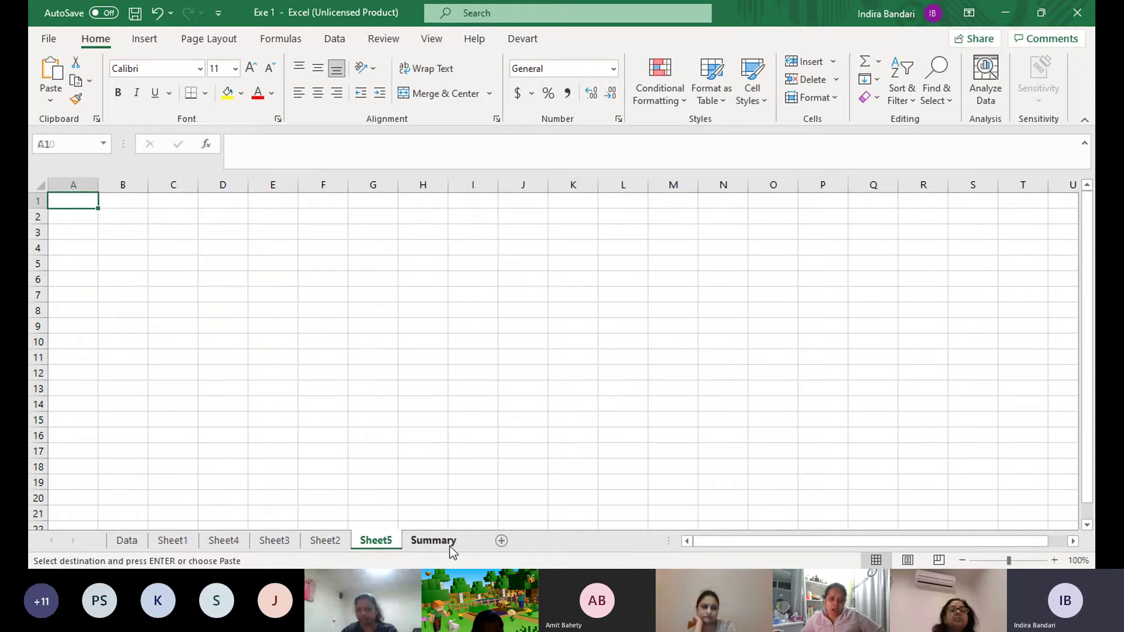
right_click(72, 201)
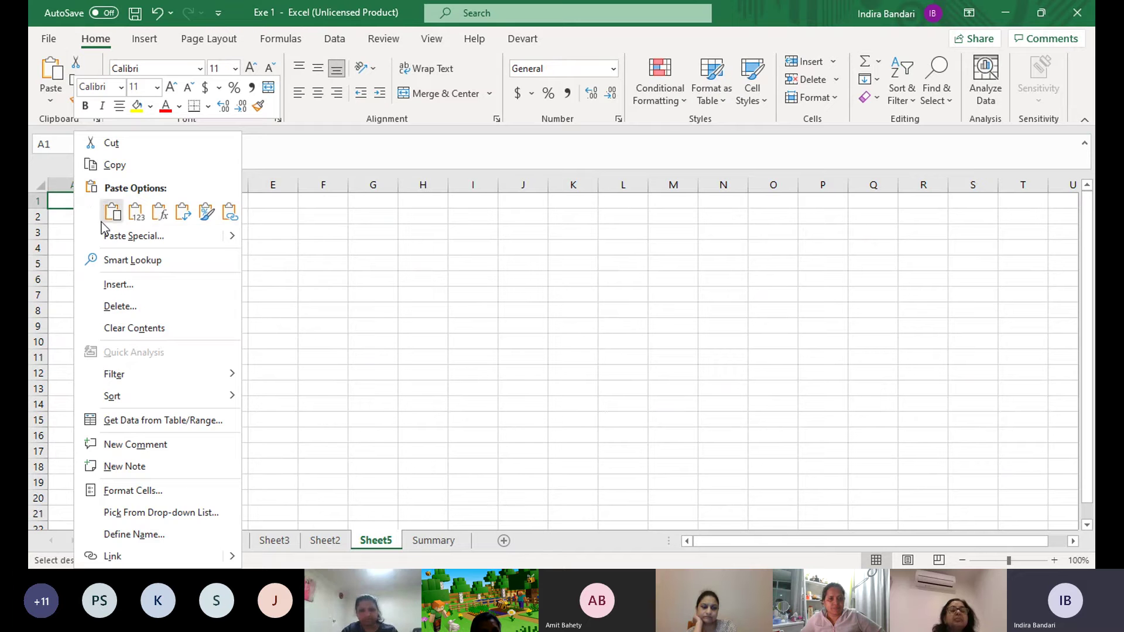
left_click(116, 233)
left_click(72, 169)
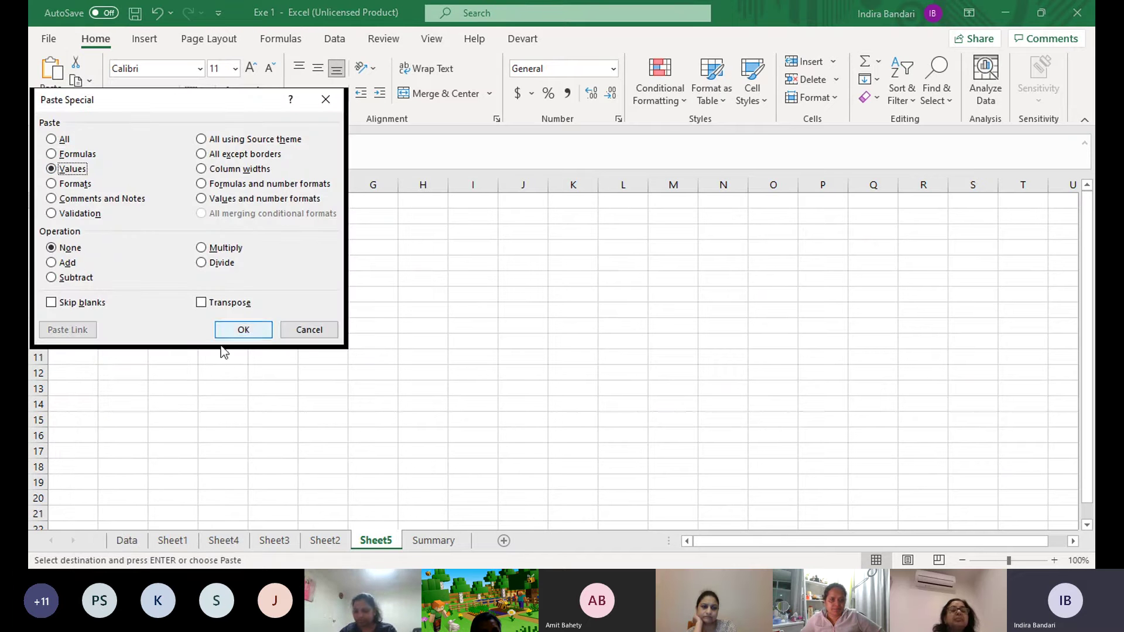
left_click(248, 331)
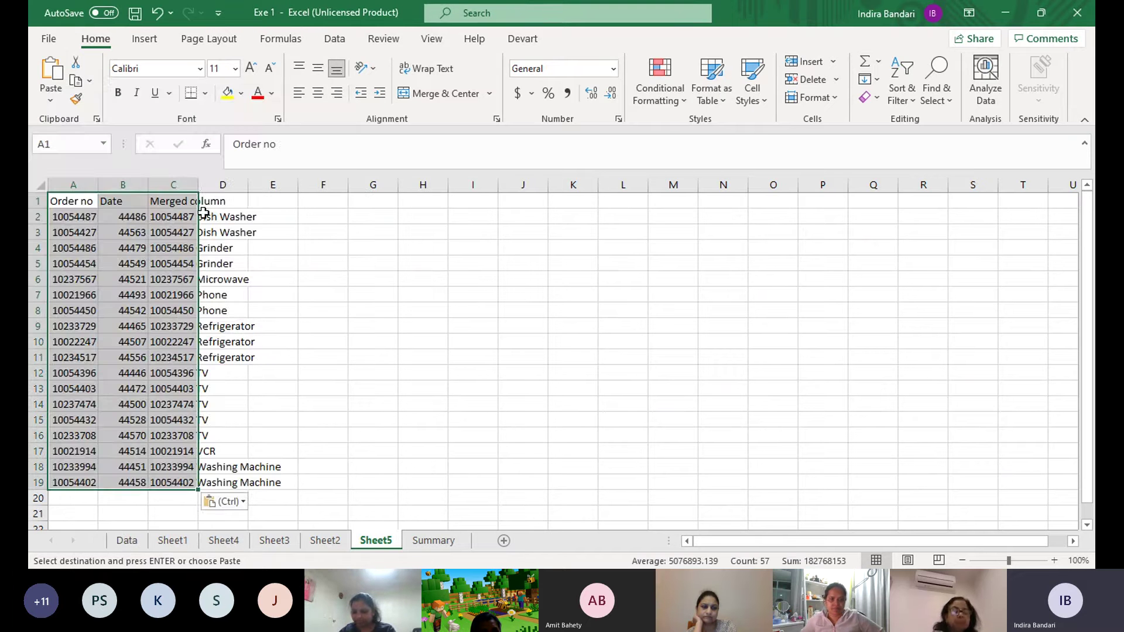
Autofit column C, confirm C2 reads as plain text, and return to Sheet1
double_click(196, 179)
left_click(229, 217)
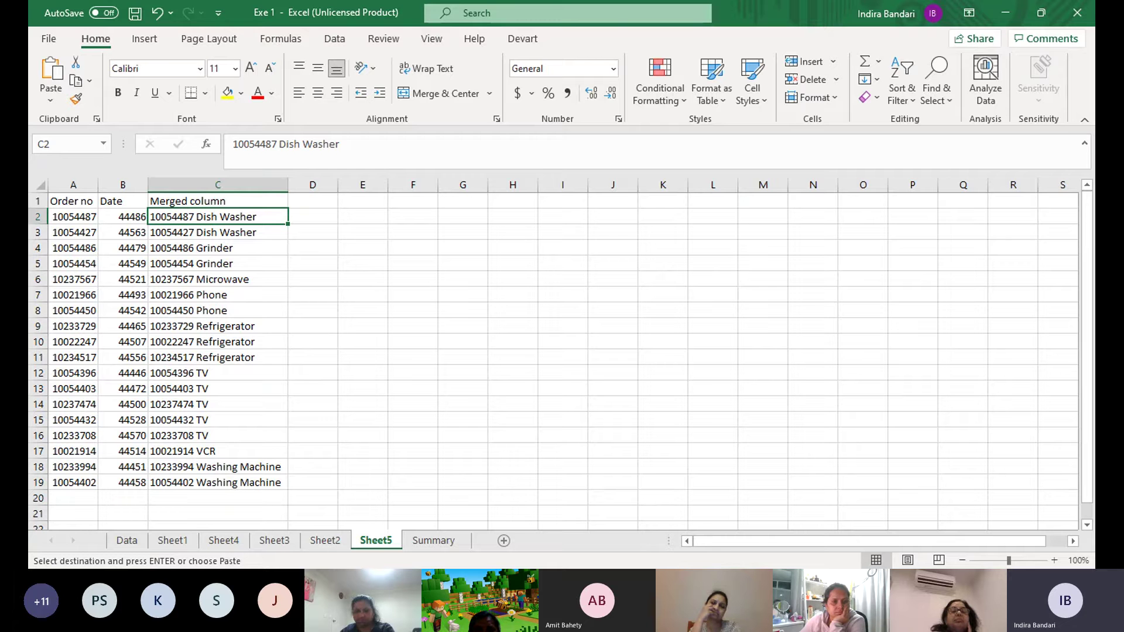
left_click(172, 540)
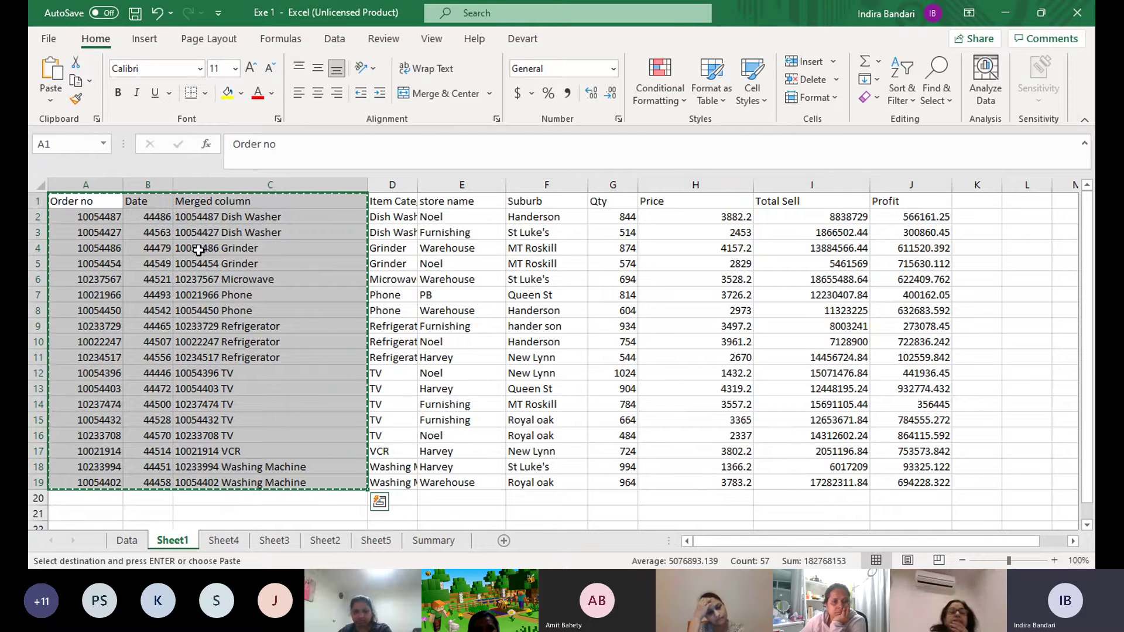
Compare Sheet1's Merged and Item Category data with Sheet5, where column D is still empty
left_click(263, 221)
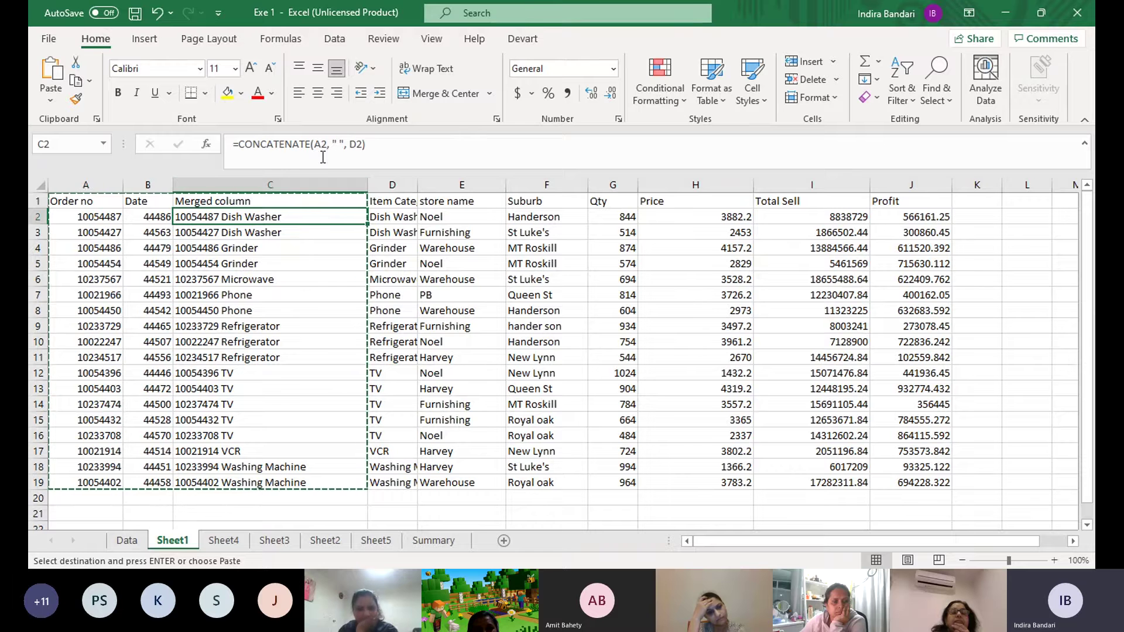
left_click(396, 217)
left_click(248, 224)
left_click(389, 215)
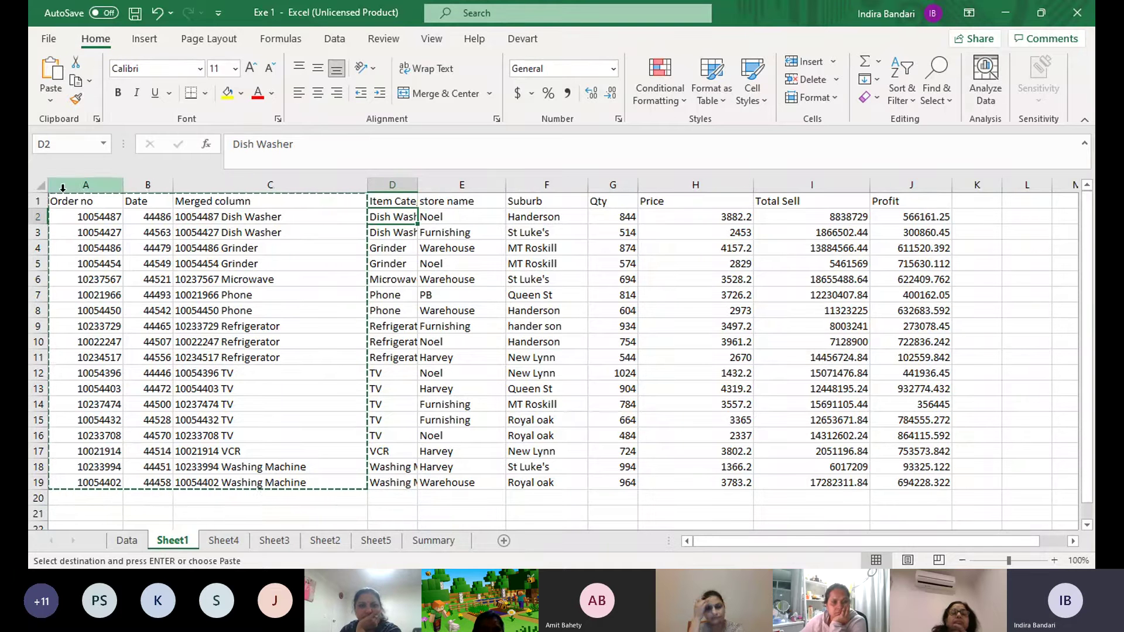
mouse_move(70, 201)
left_mouse_down()
mouse_move(292, 446)
mouse_move(292, 478)
left_mouse_up()
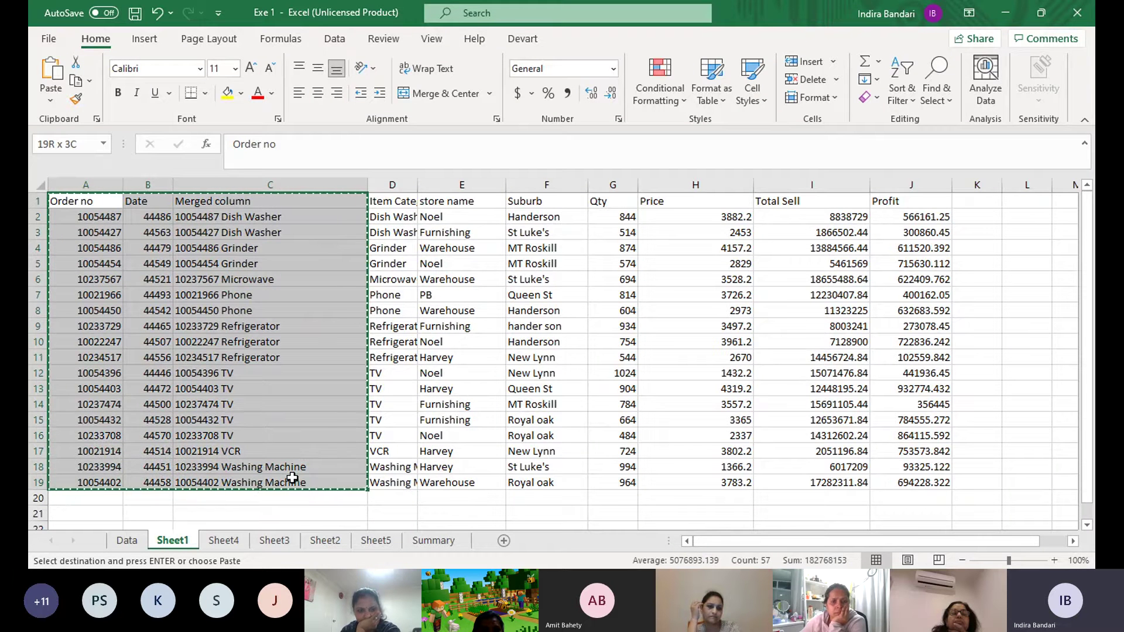
key("ctrl+v")
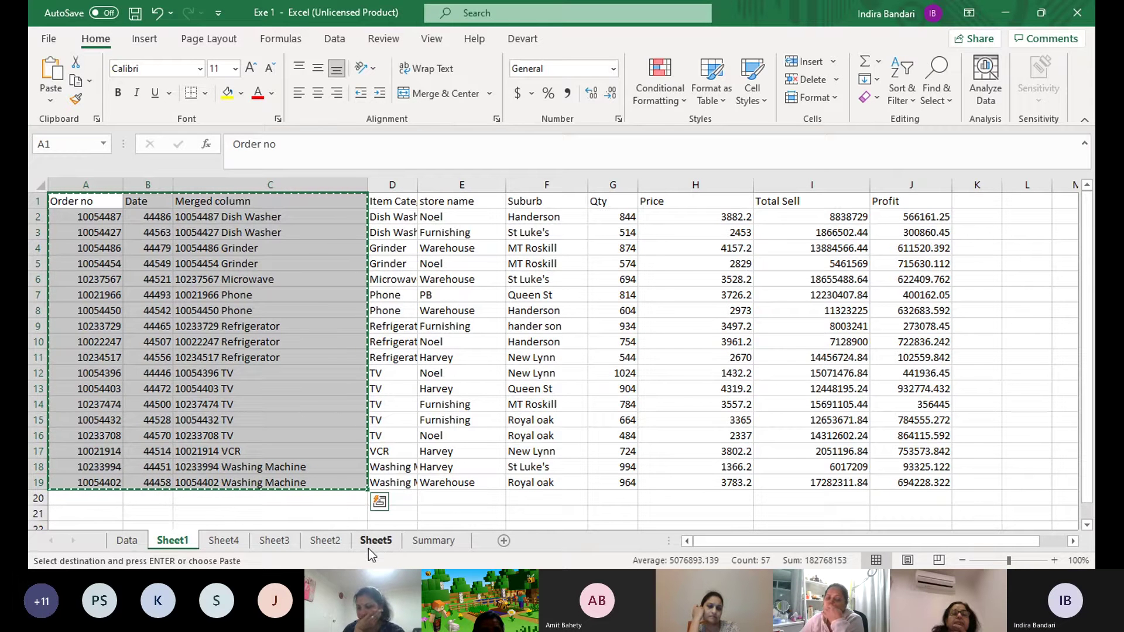
left_click(369, 542)
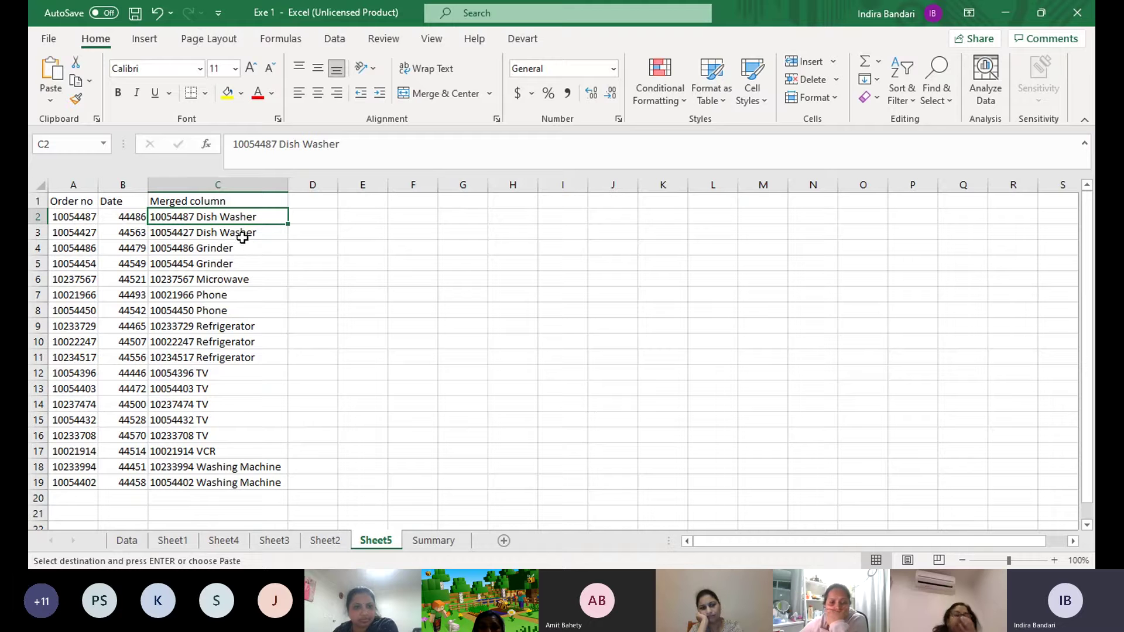
left_click(301, 216)
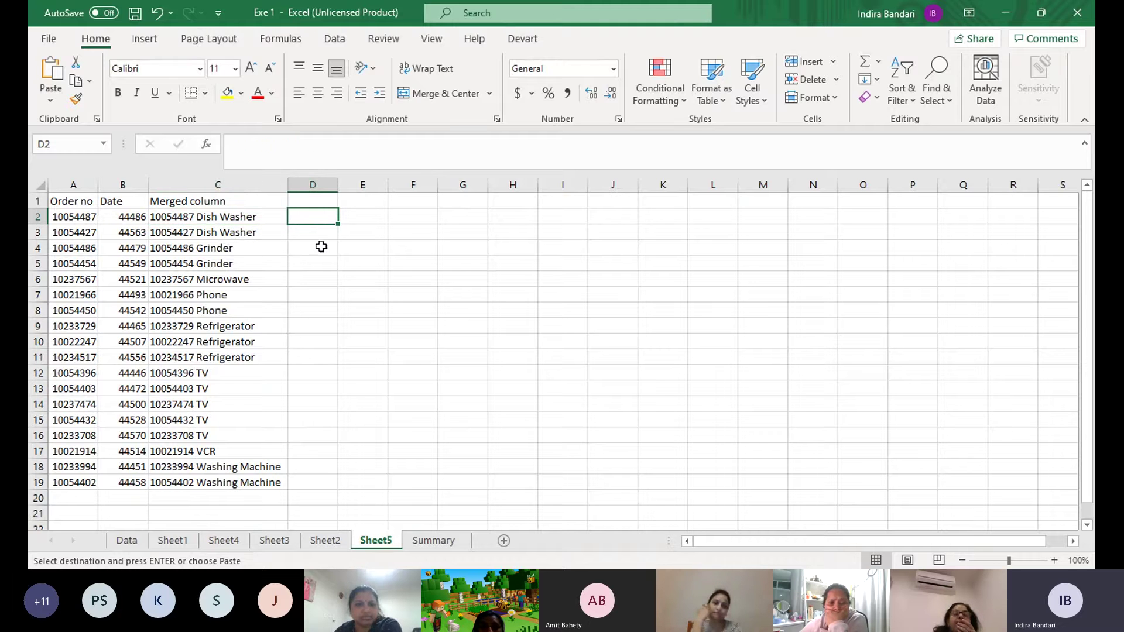
left_click(275, 406)
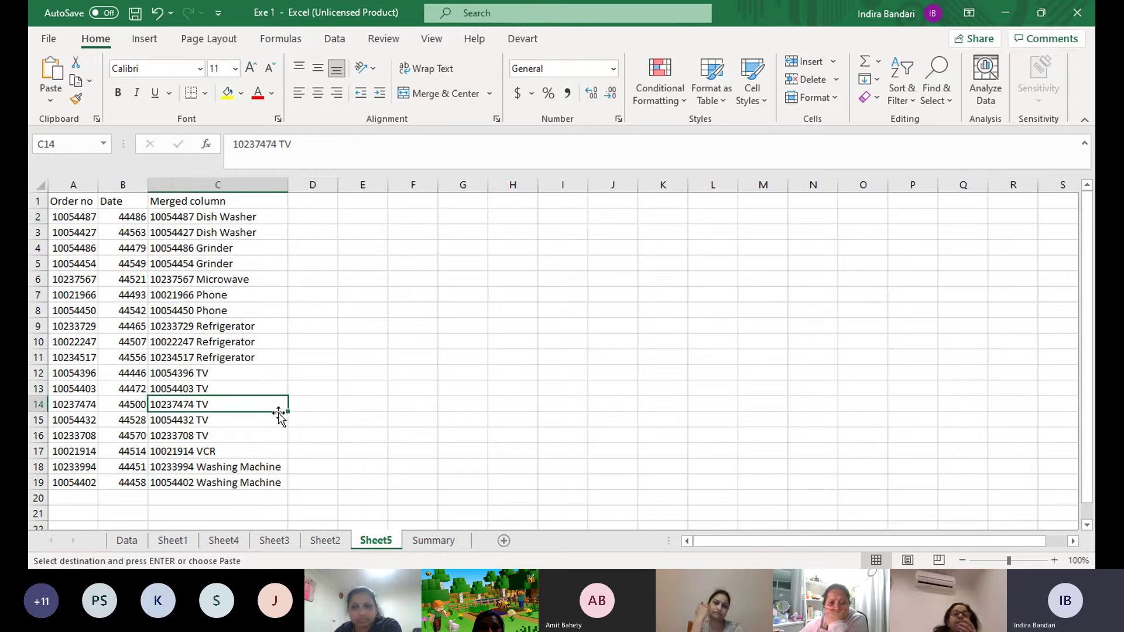
Copy Sheet1's order table A1:D19 including the Item Category column
left_click(173, 540)
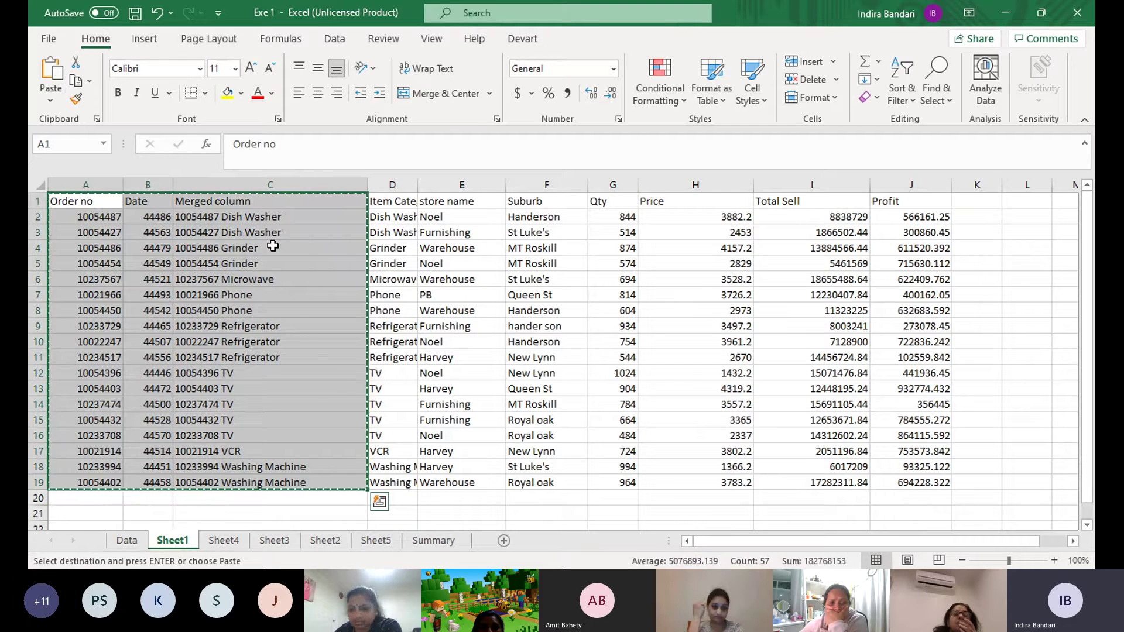
key("shift+Right")
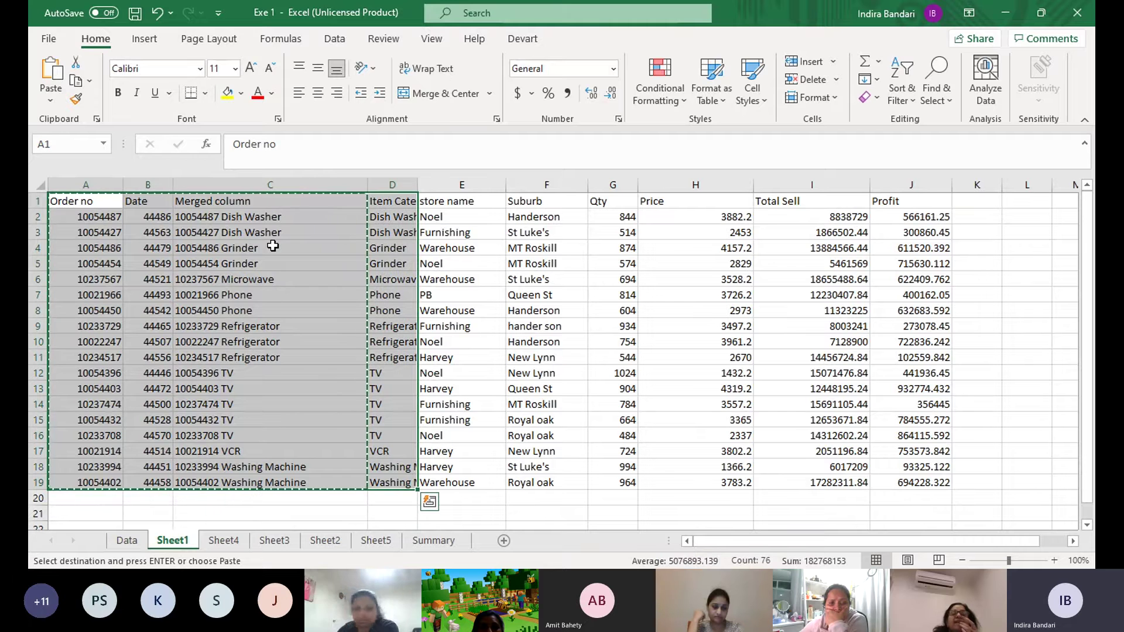
key("ctrl+c")
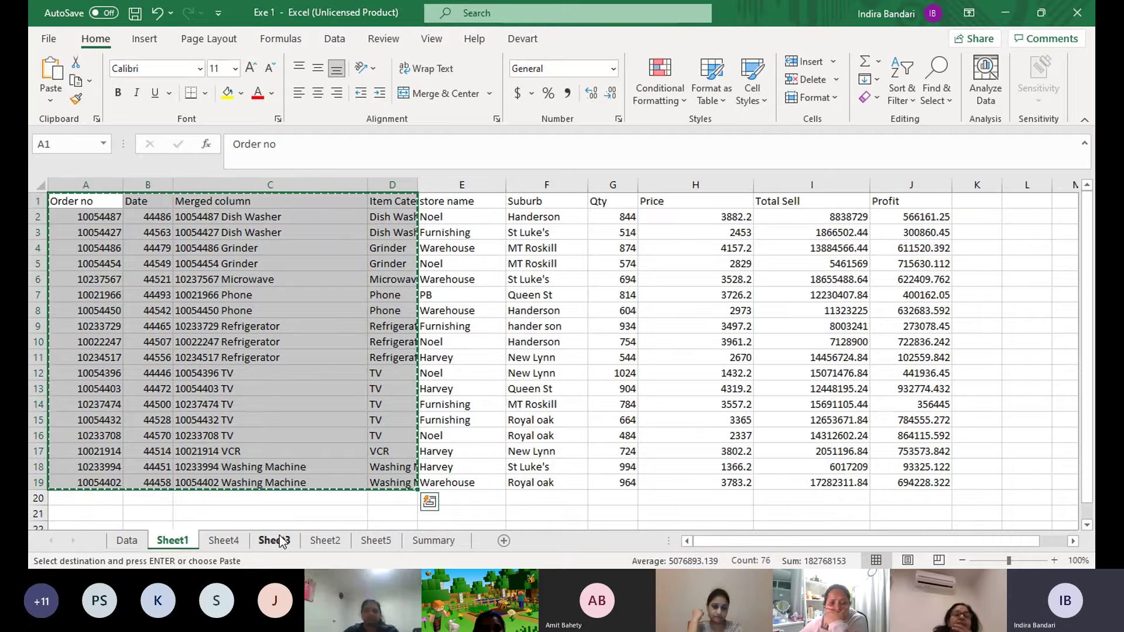
left_click(274, 540)
left_click(321, 540)
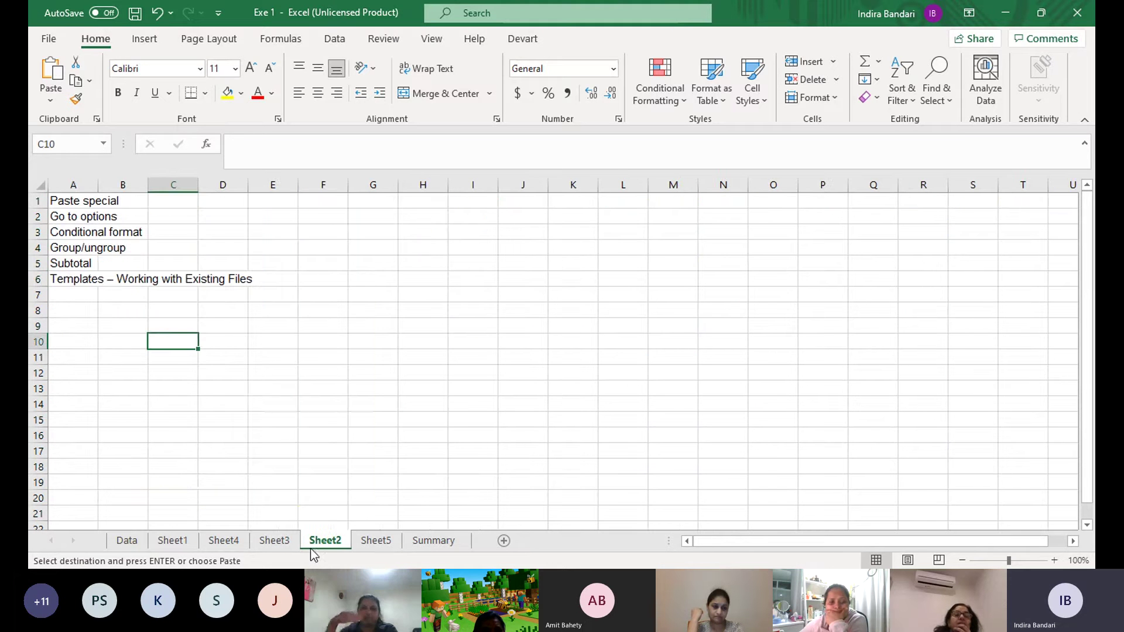
left_click(381, 541)
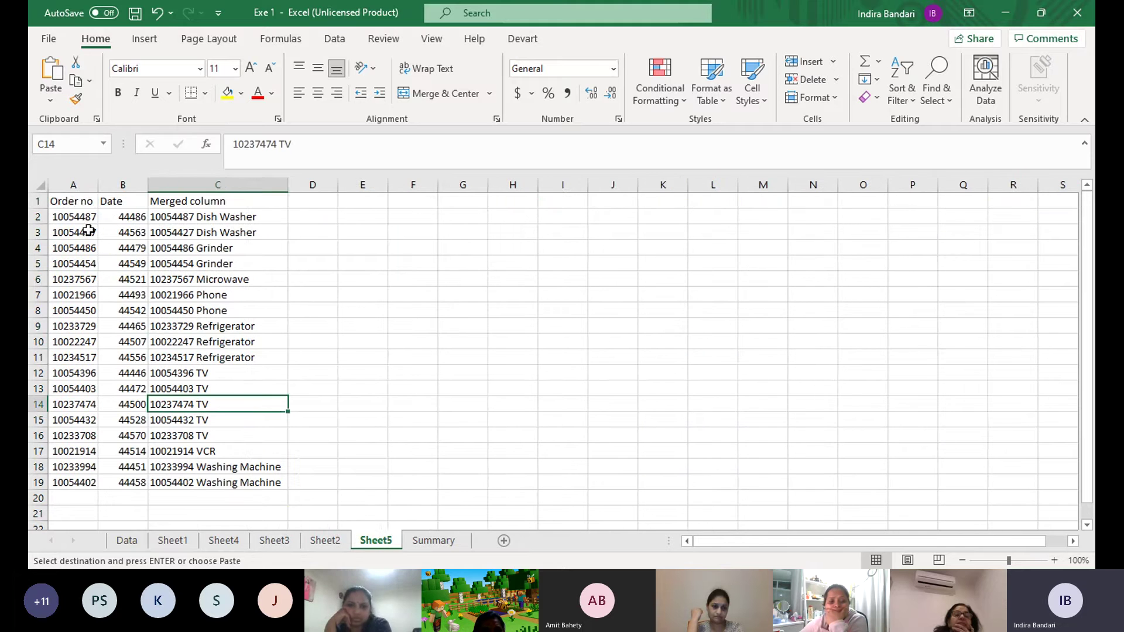
Paste it at Sheet5 A1 as Formulas, autofit column D, and confirm C2 references D2
left_click(77, 202)
right_click(76, 202)
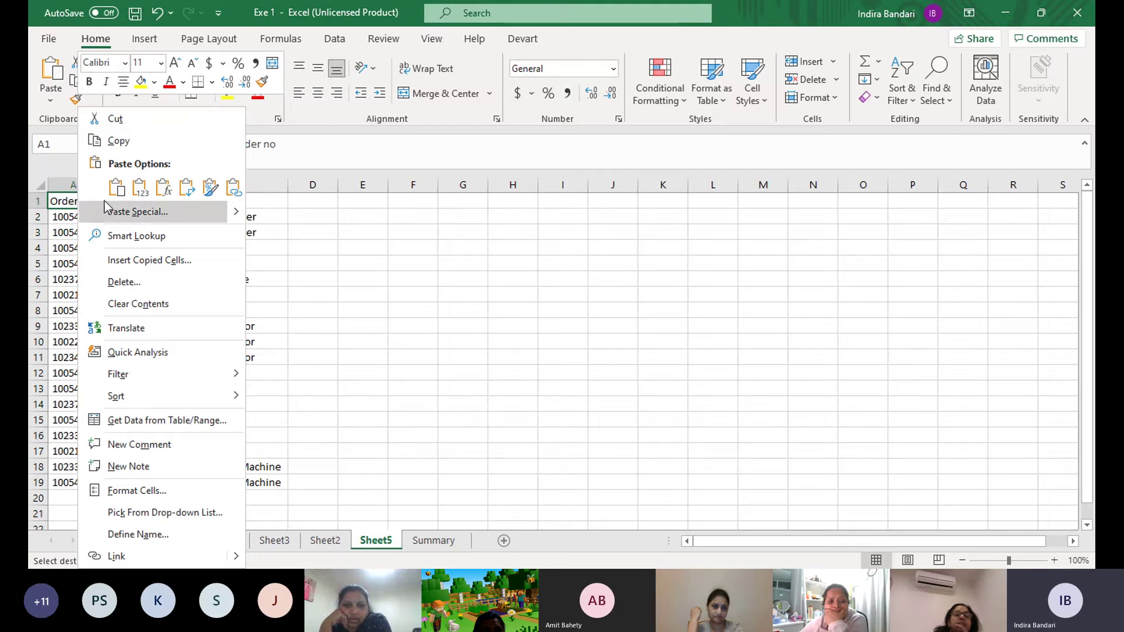
left_click(127, 212)
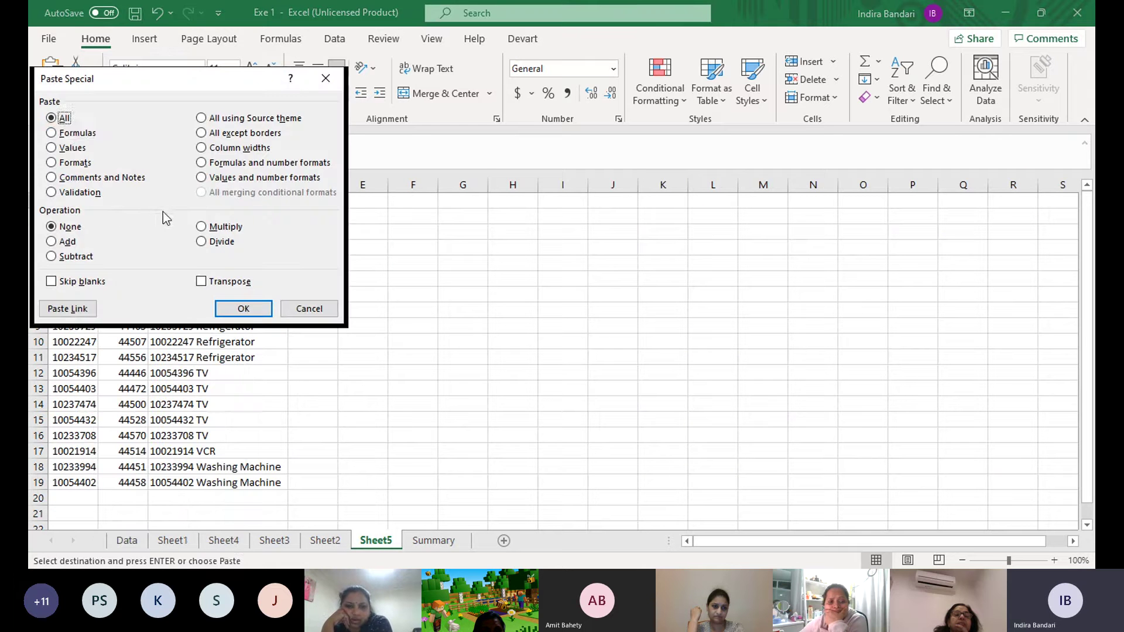
left_click(64, 132)
left_click(257, 309)
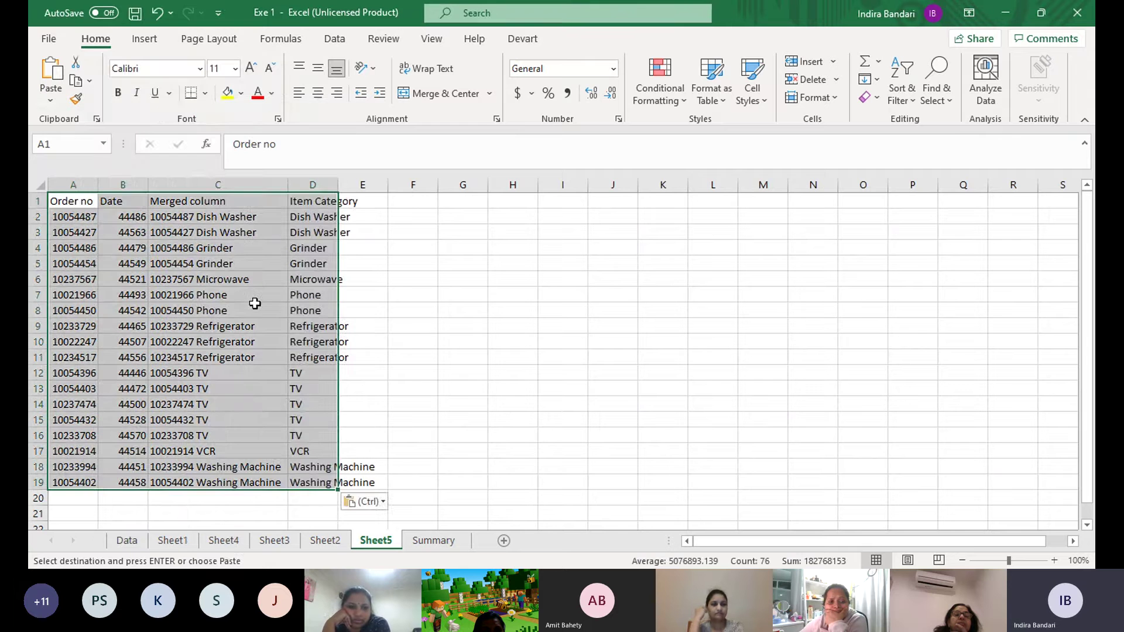
double_click(338, 185)
left_click(272, 221)
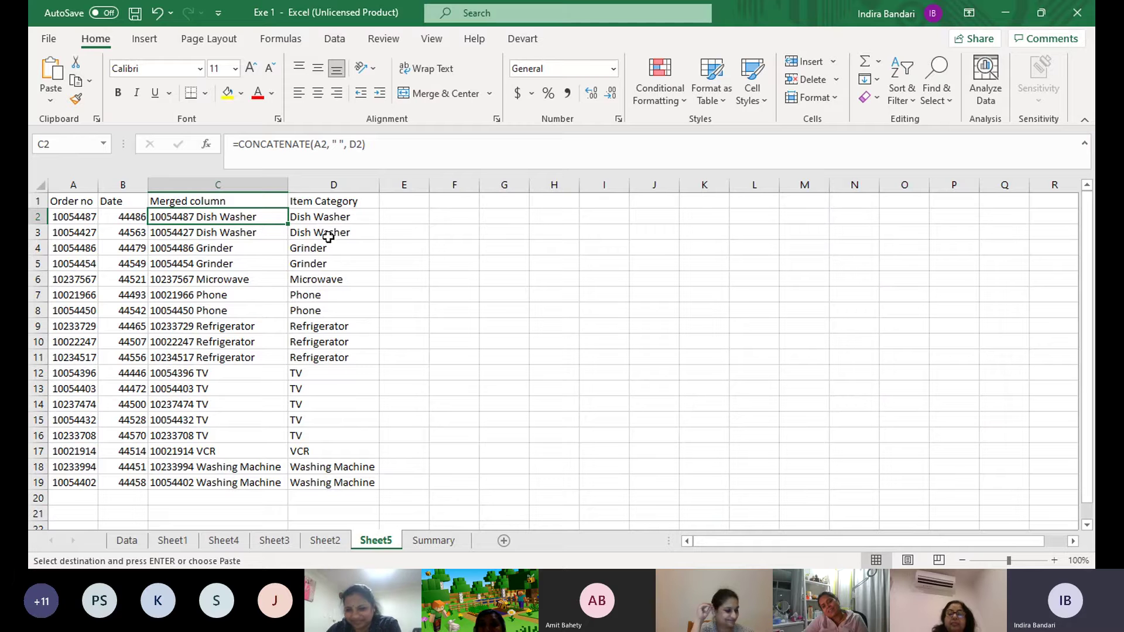
left_click(442, 401)
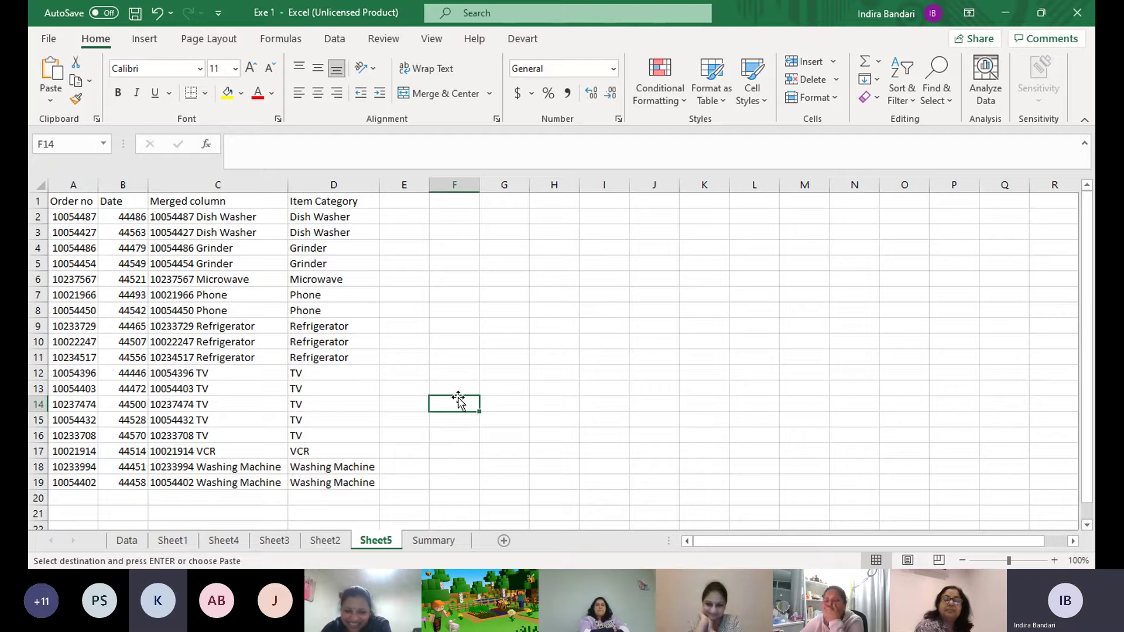
left_click(397, 321)
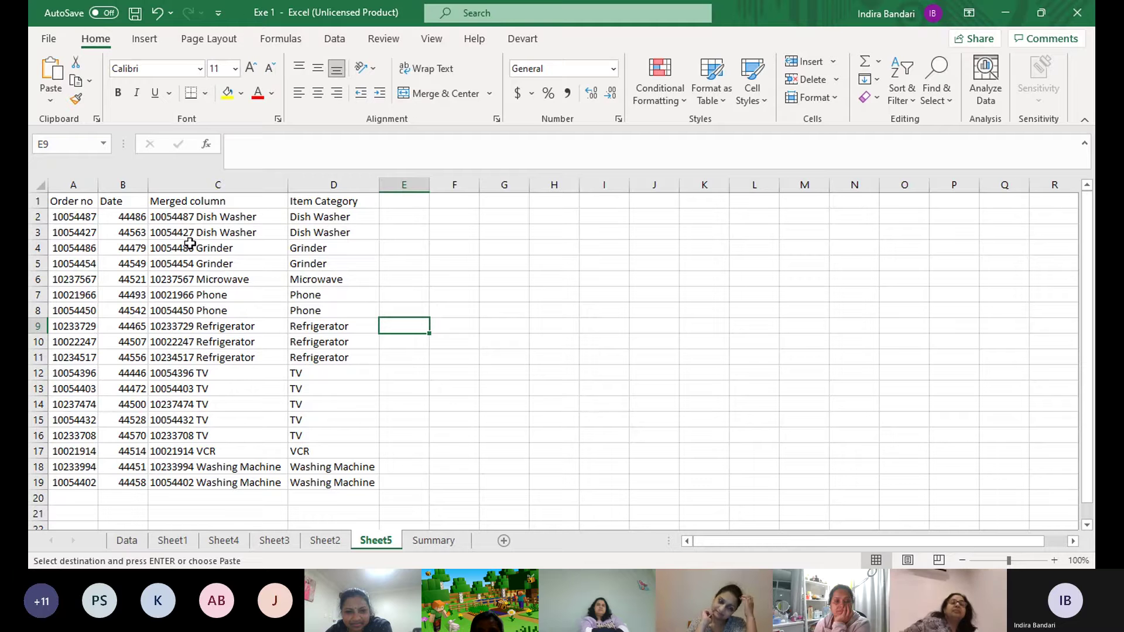
left_click(149, 278)
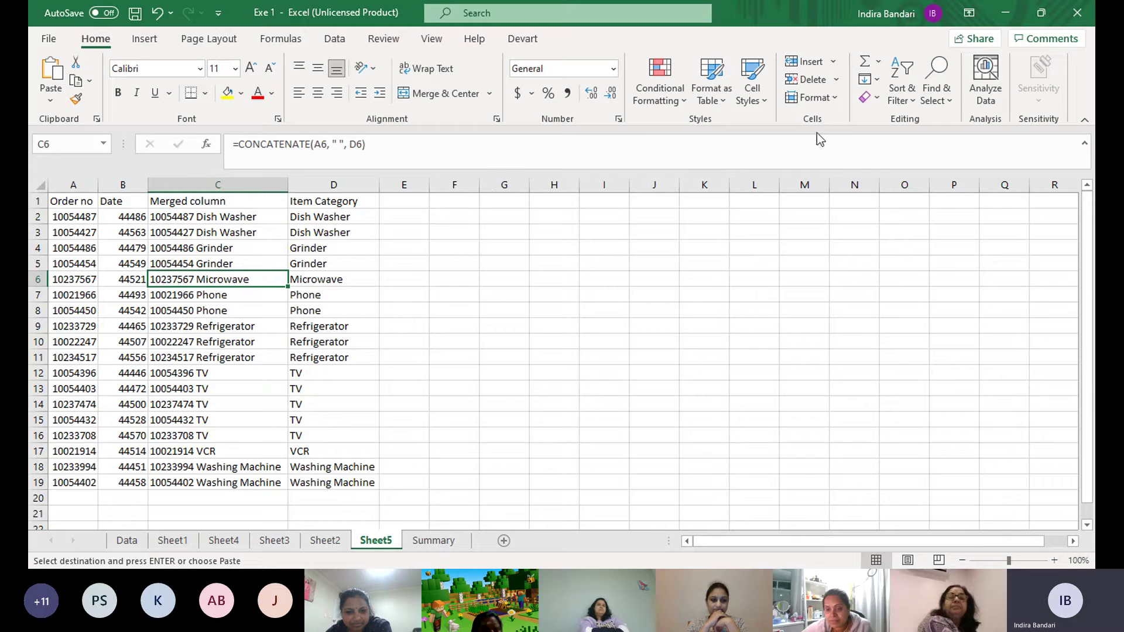
left_click(948, 100)
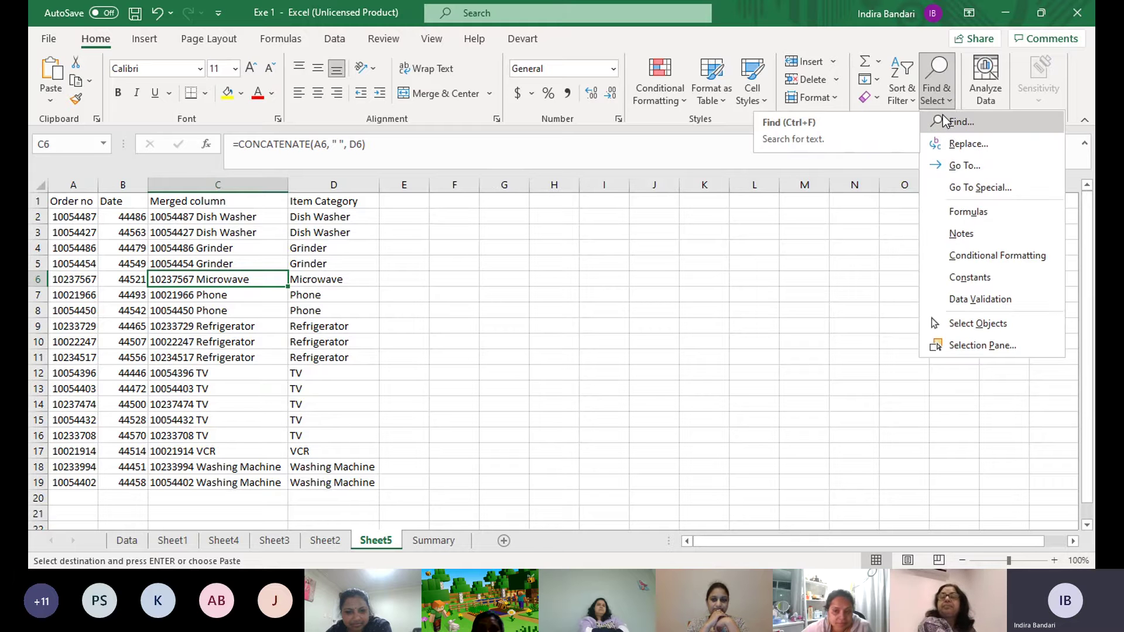
Jump to cell A19 using the Go To dialog from Find & Select
left_click(957, 168)
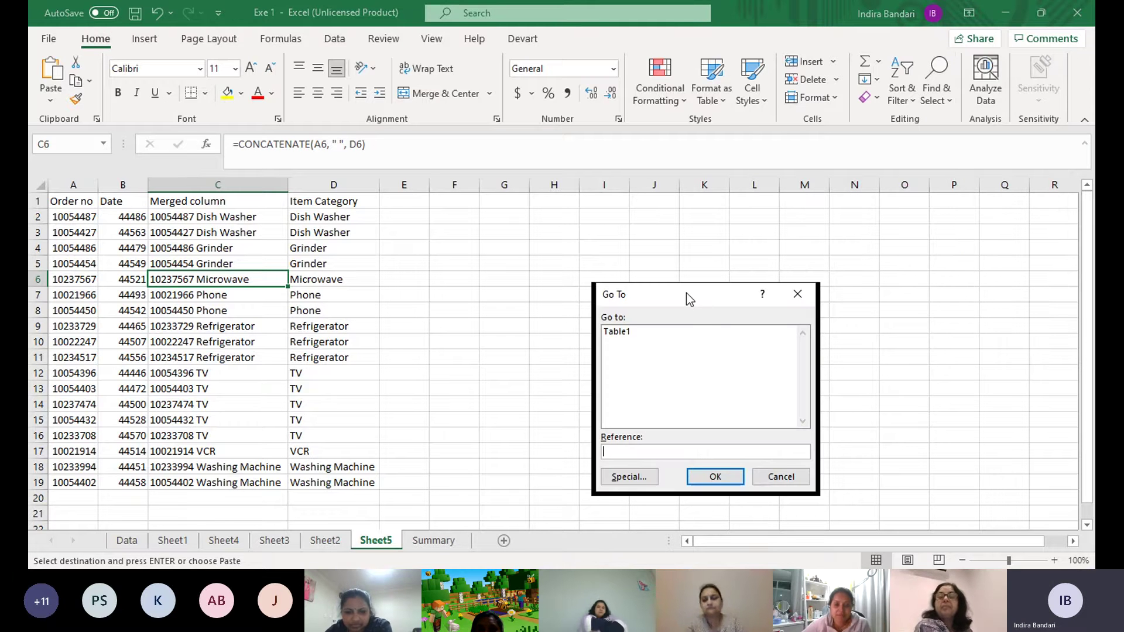
left_click_drag(686, 292, 677, 245)
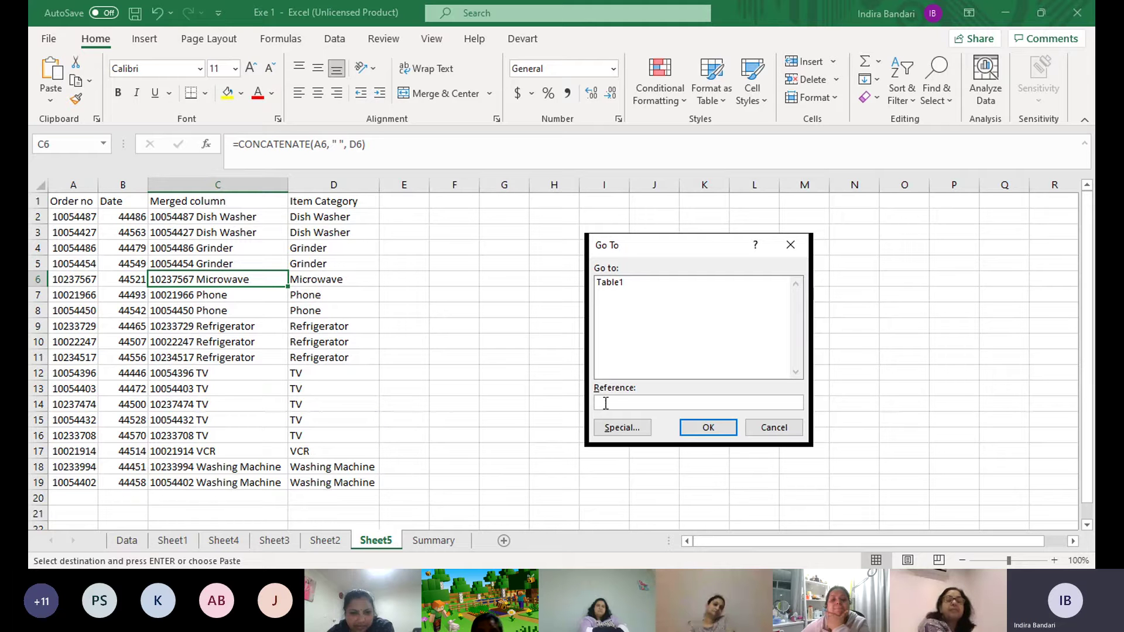
type("A19")
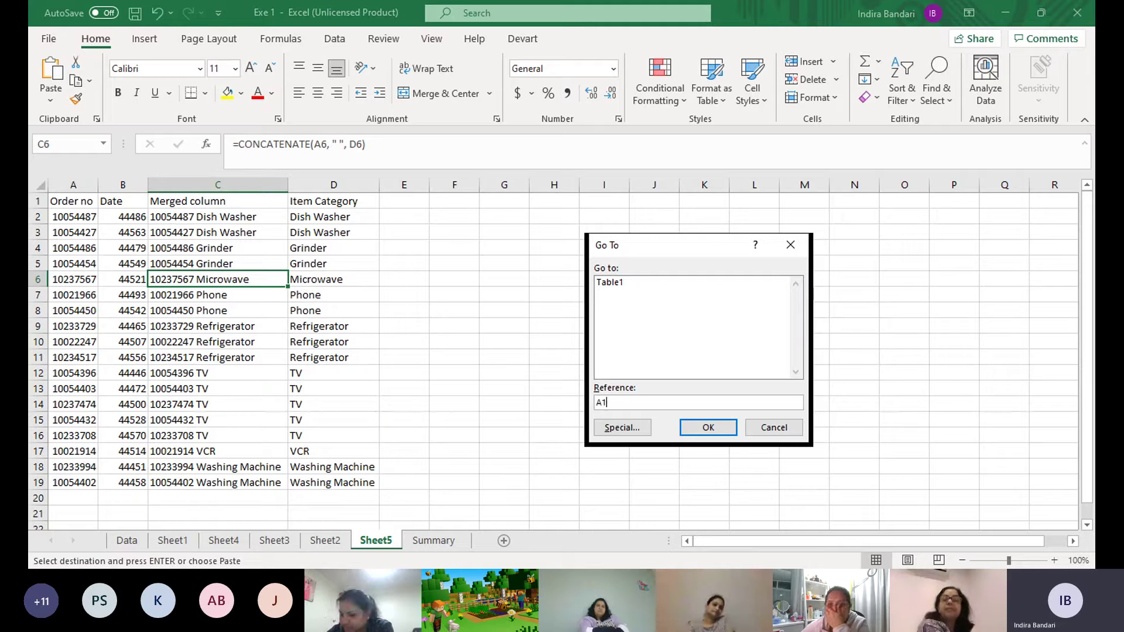
left_click(702, 428)
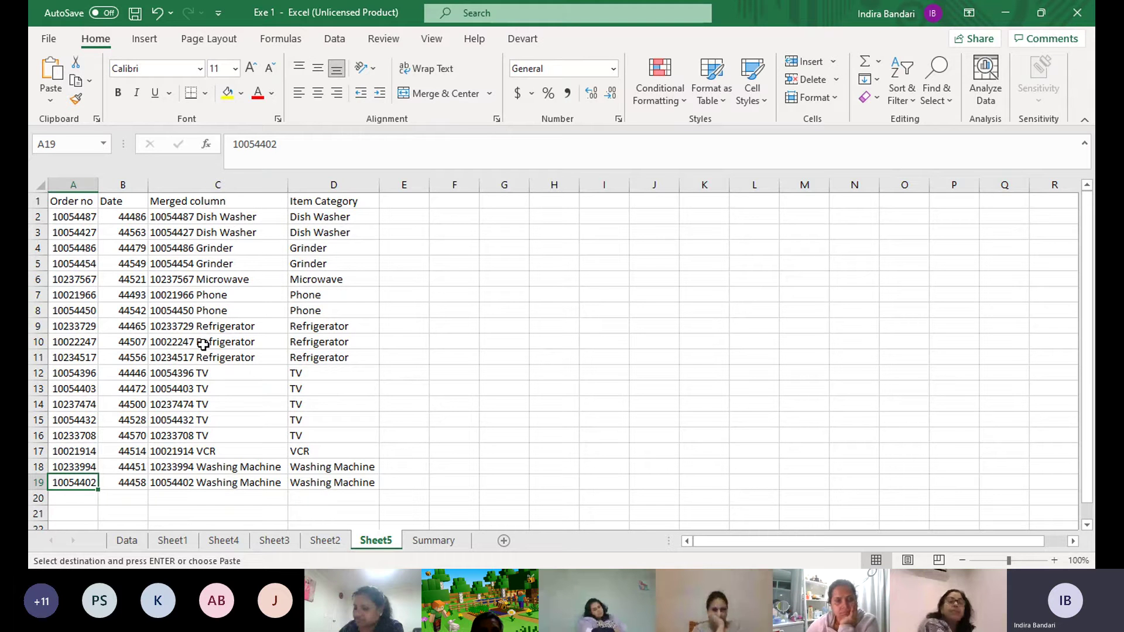
Jump to C111 with Ctrl+G, then bring the Go To dialog up again
key("ctrl+g")
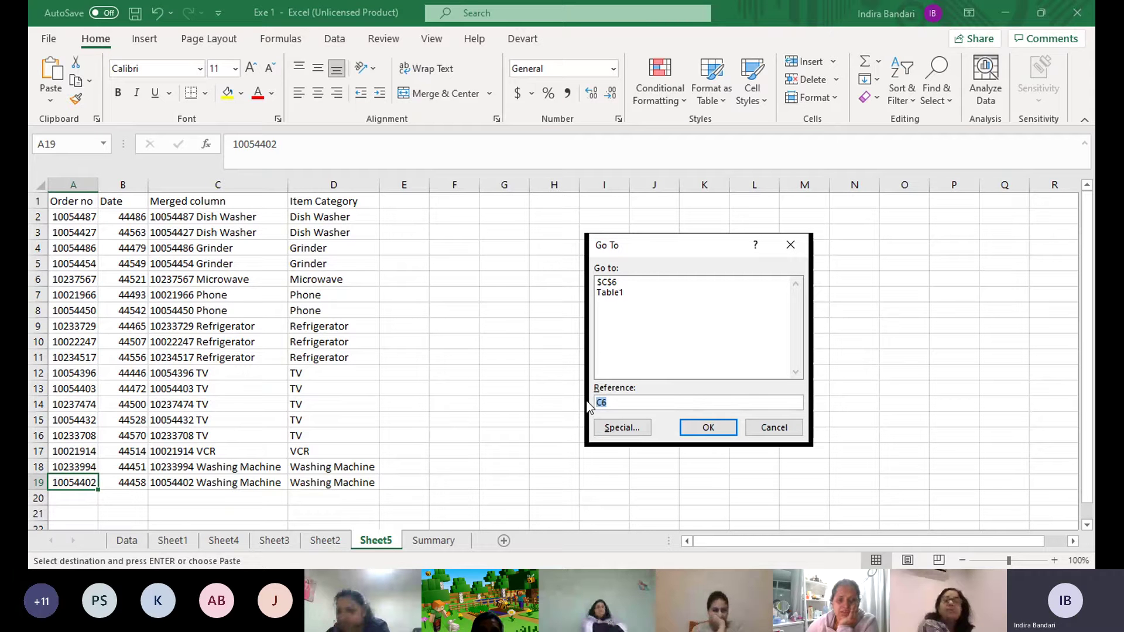
type("C")
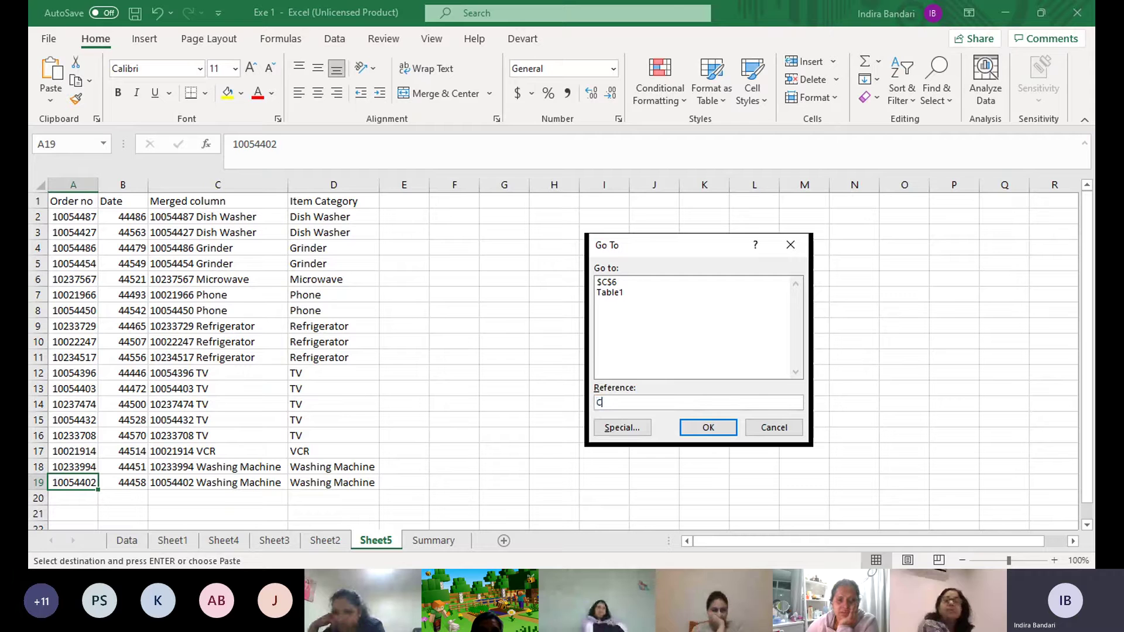
type("111")
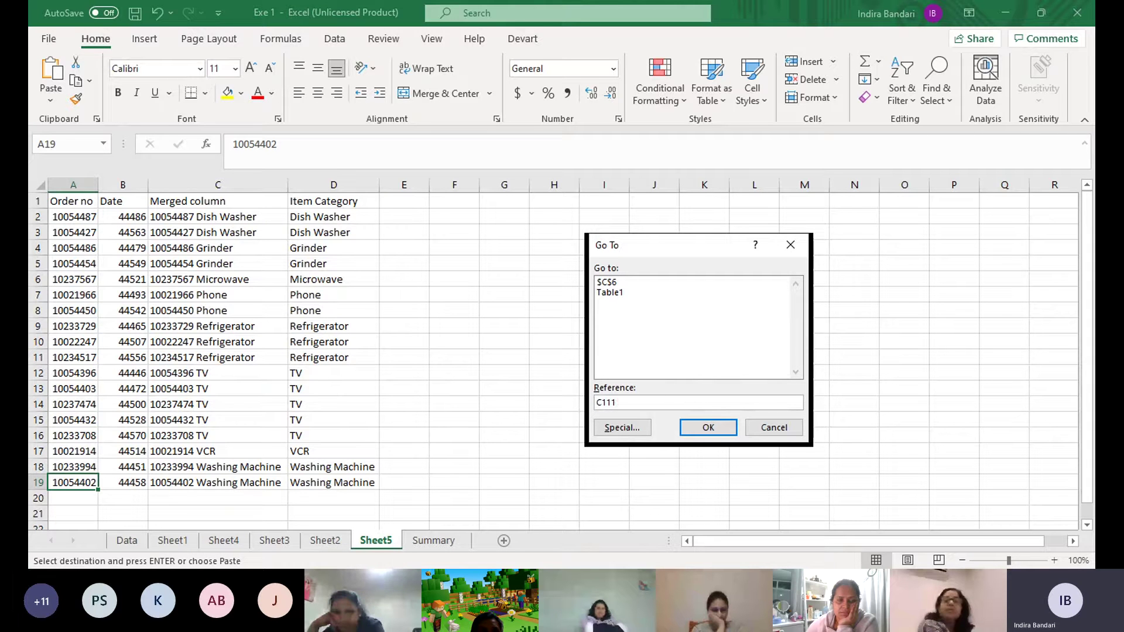
key("Return")
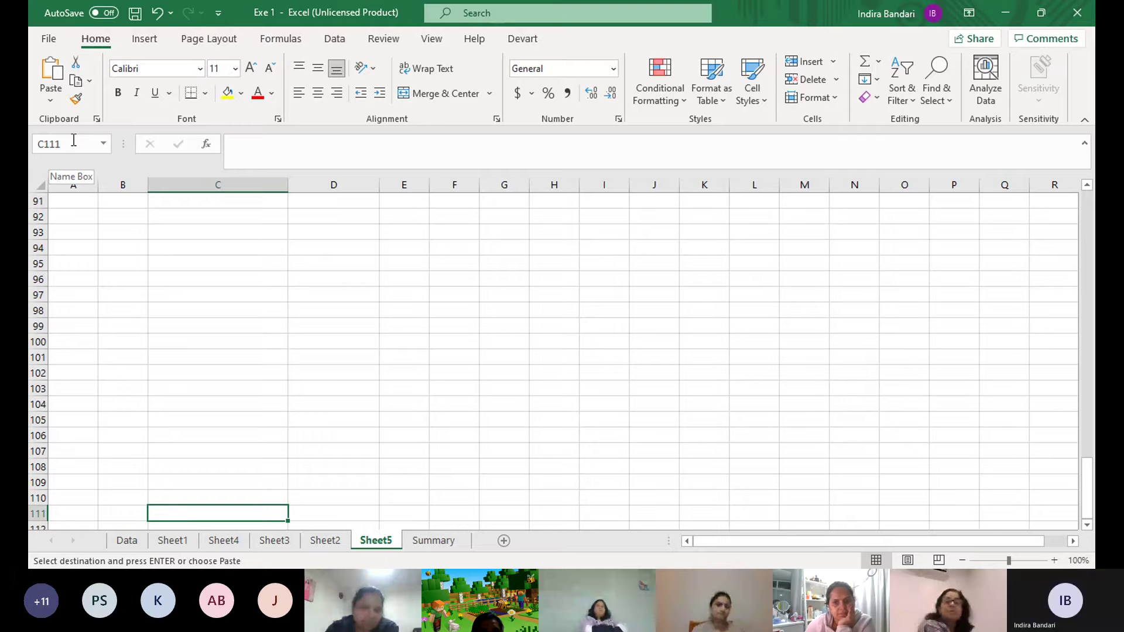
key("ctrl+g")
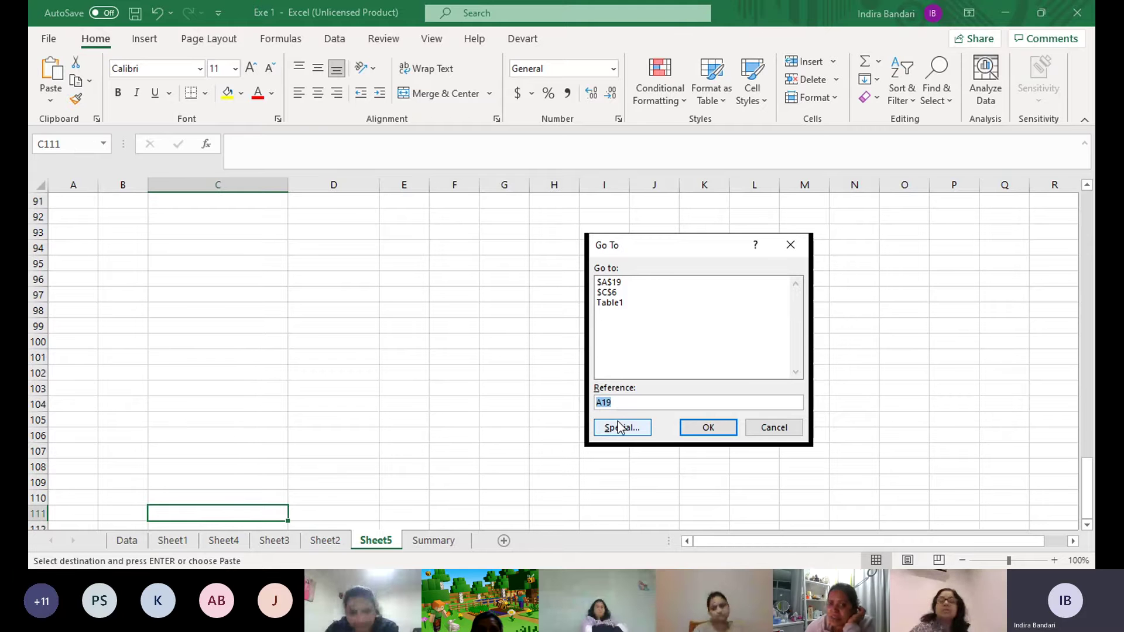
left_click(774, 428)
Use Go To Special's Last cell option to land on D19, Washing Machine
left_click(947, 100)
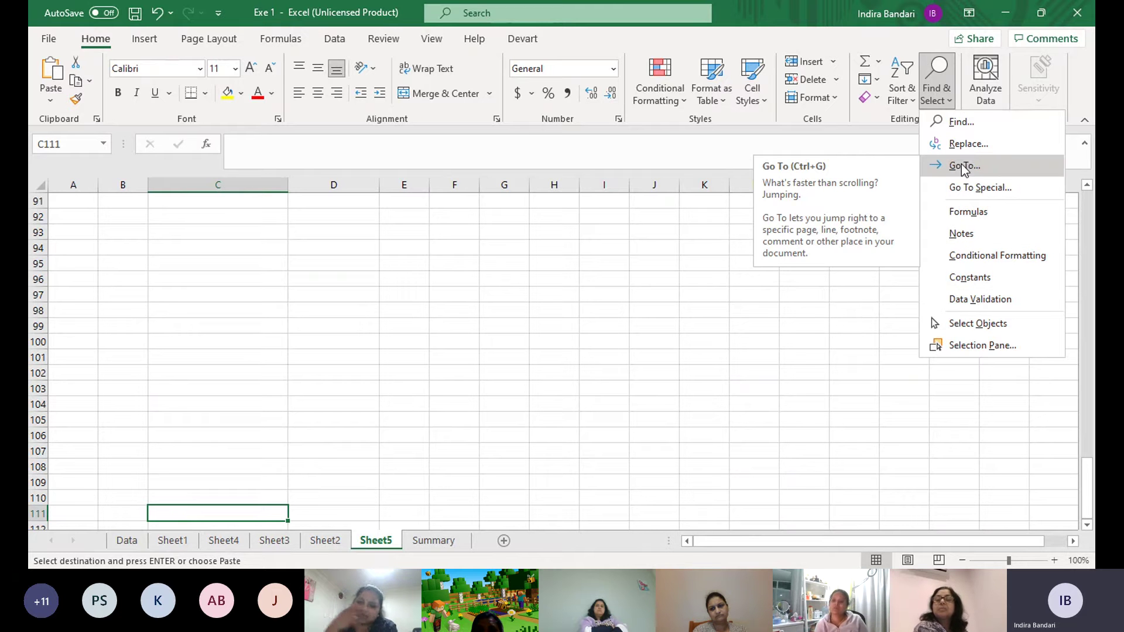
left_click(960, 195)
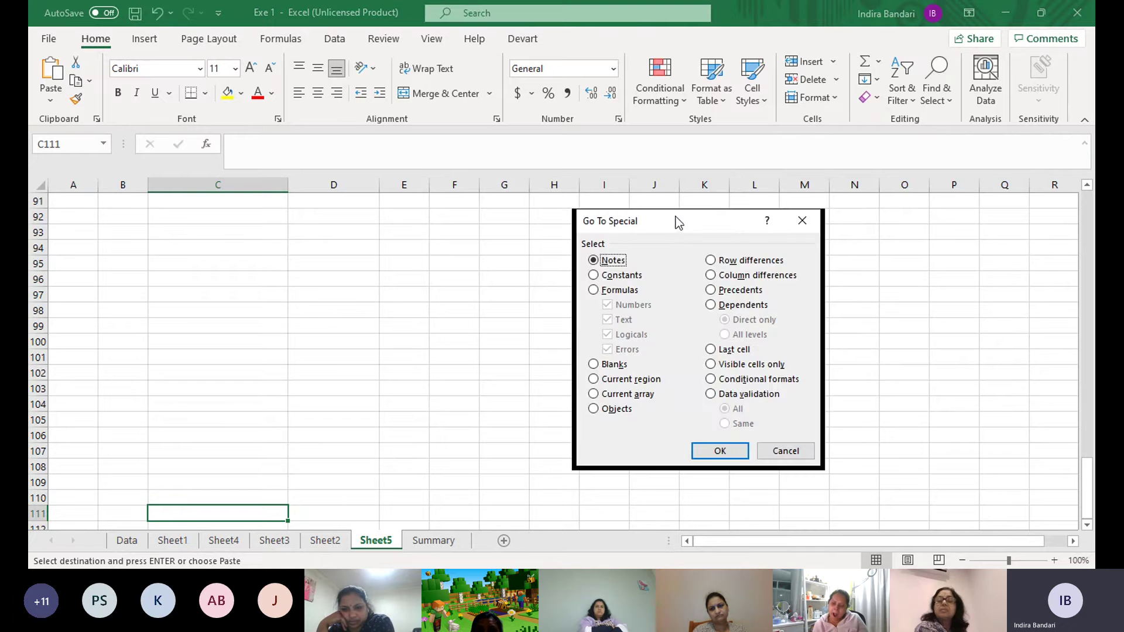
left_click_drag(674, 218, 611, 214)
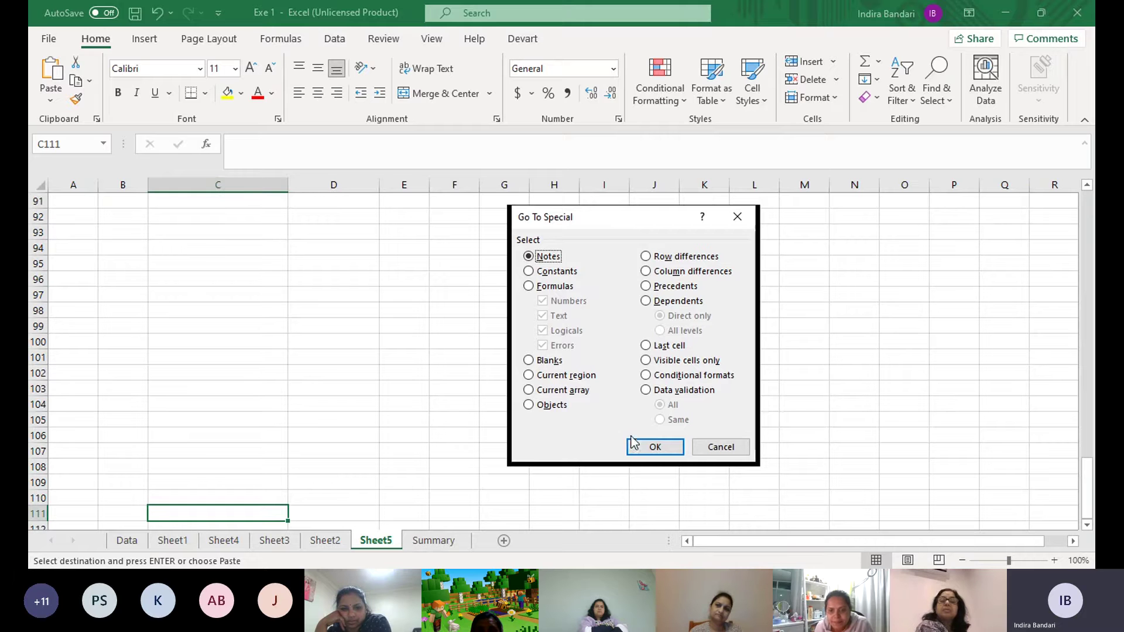
left_click(561, 273)
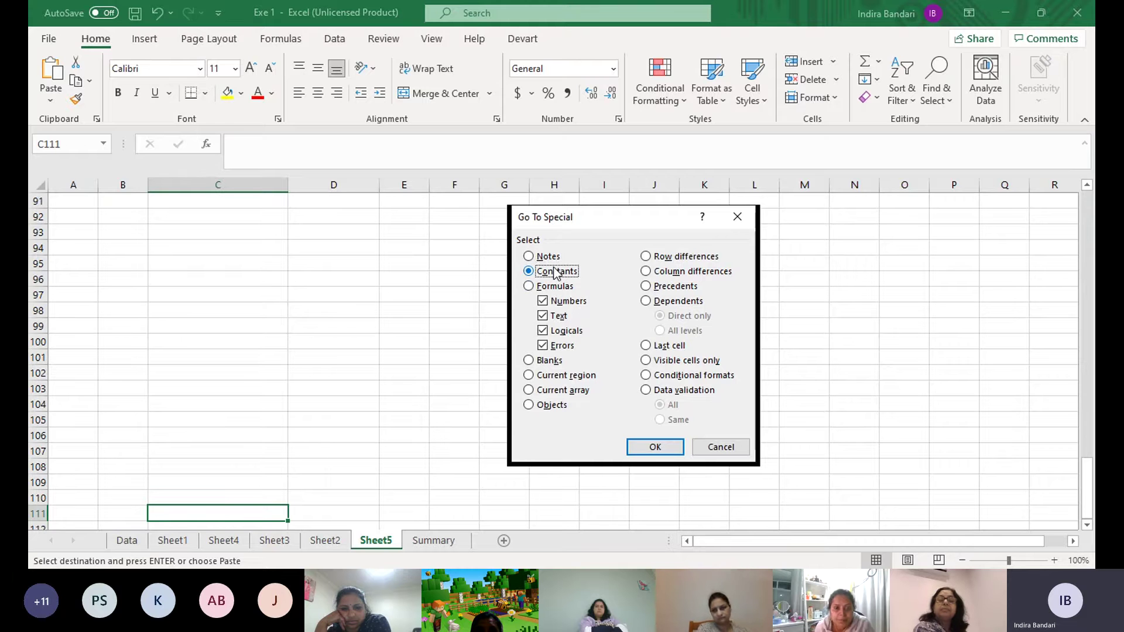
left_click(545, 258)
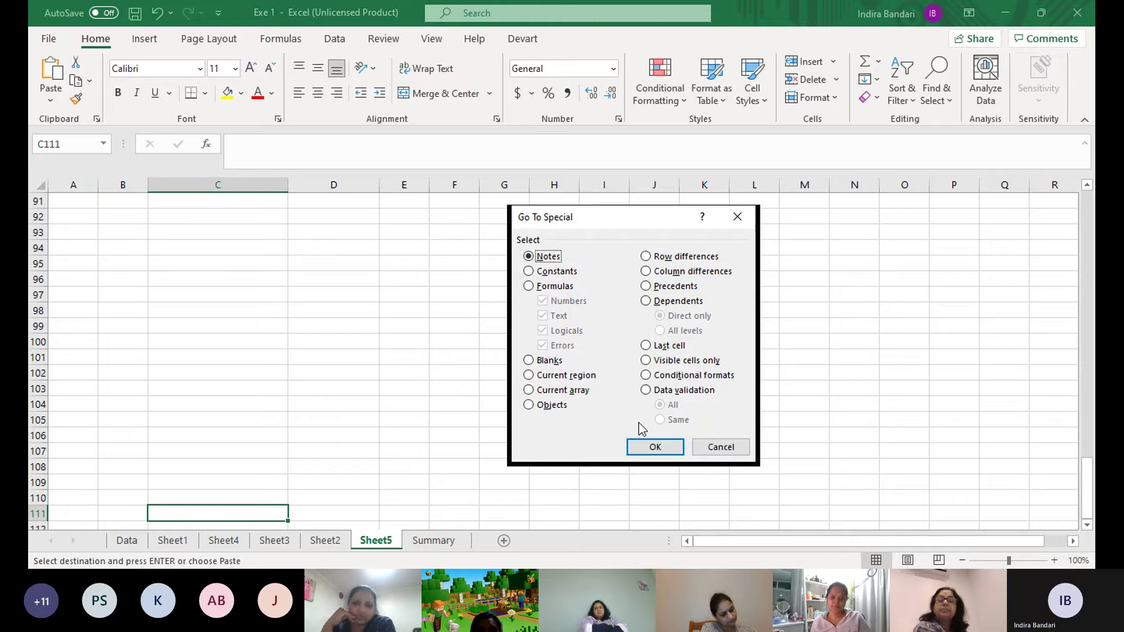
left_click(549, 360)
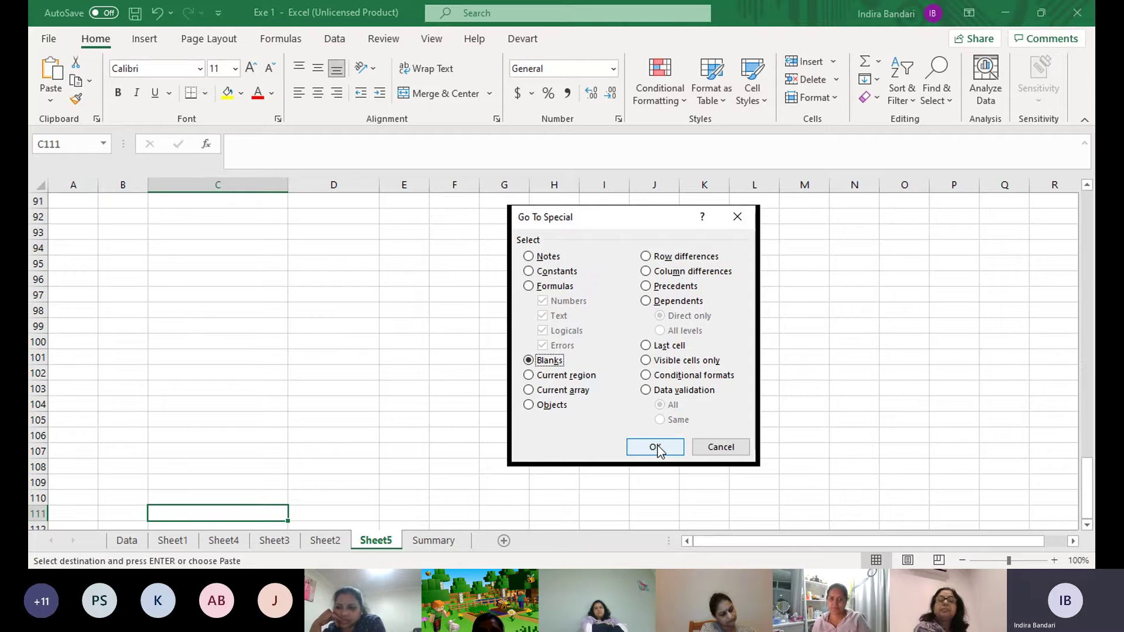
left_click(666, 345)
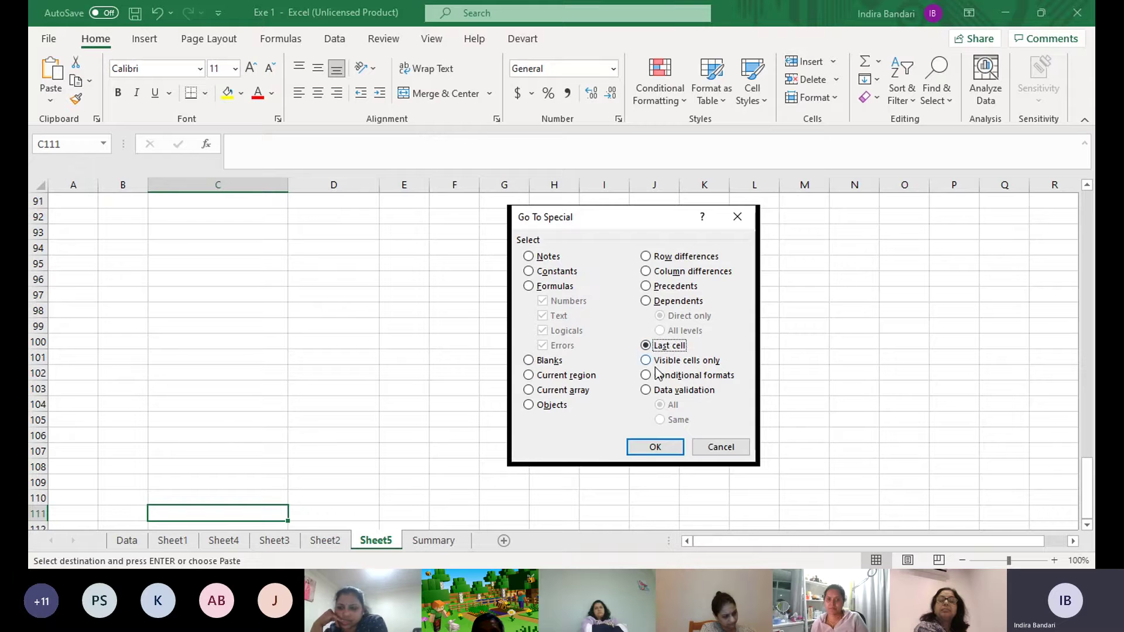
left_click(653, 448)
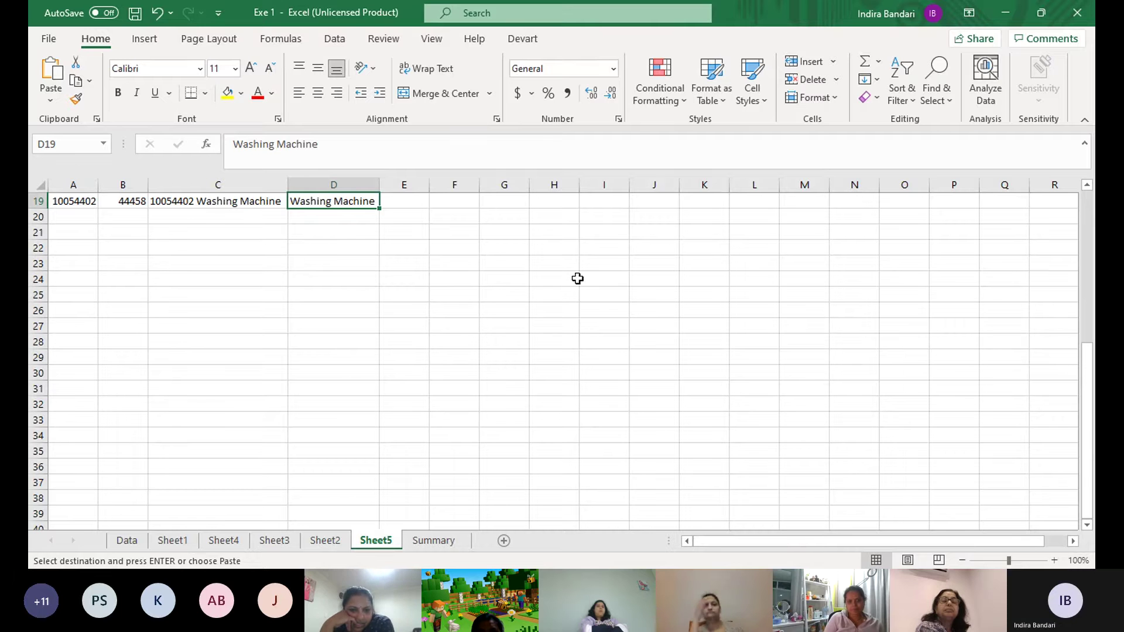
Return to A1 with Ctrl+Home, then select the last category entry in D19
left_click(937, 95)
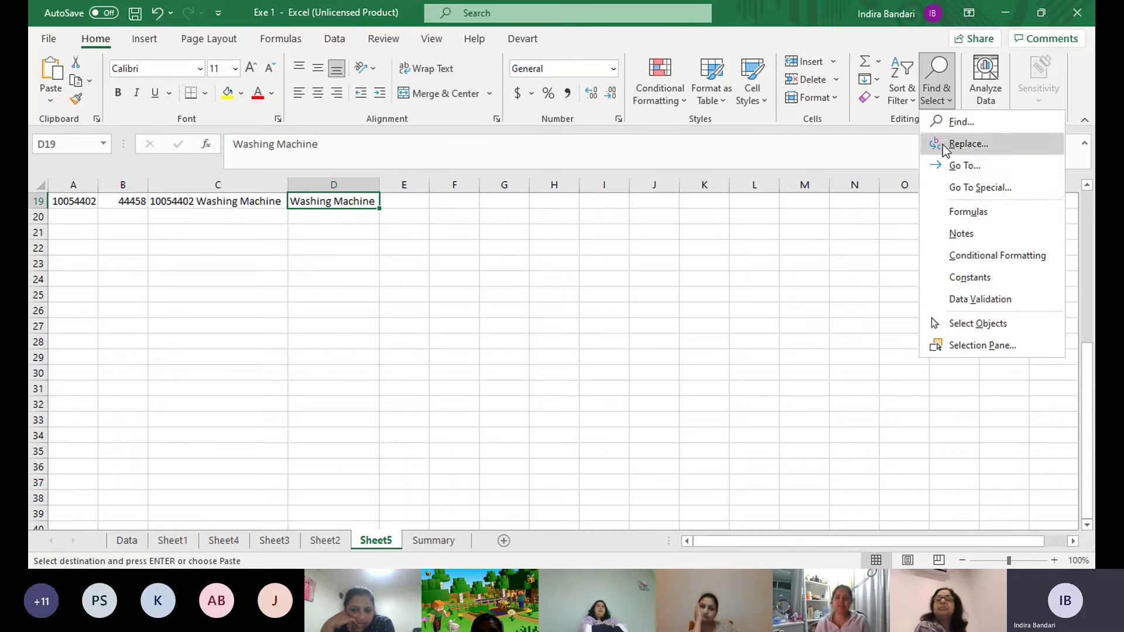
left_click(442, 295)
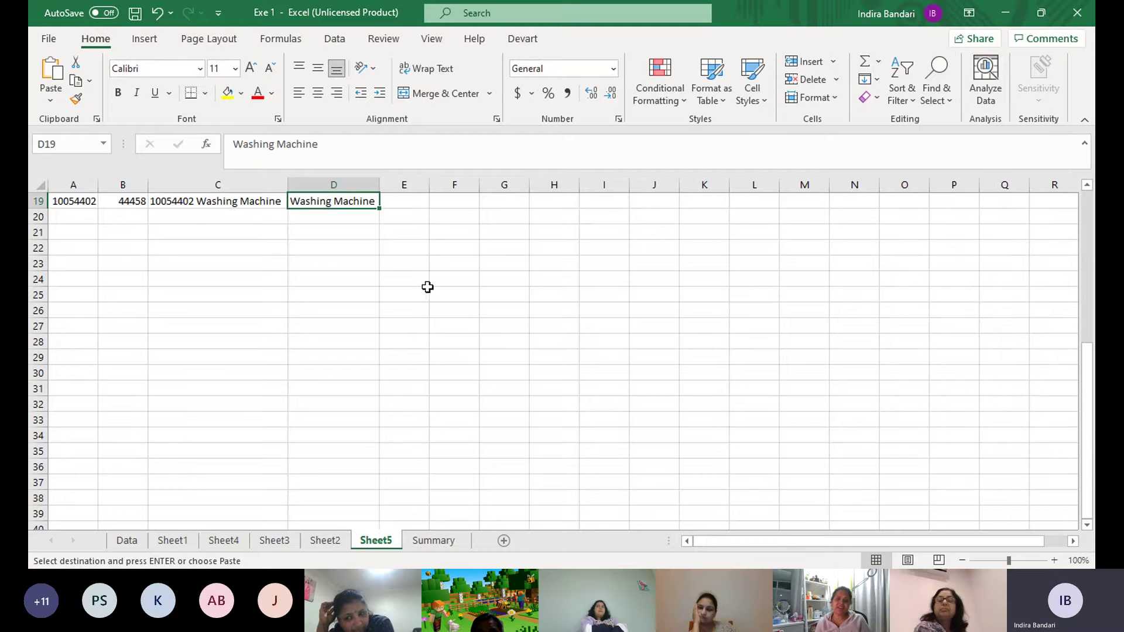
left_click(326, 221)
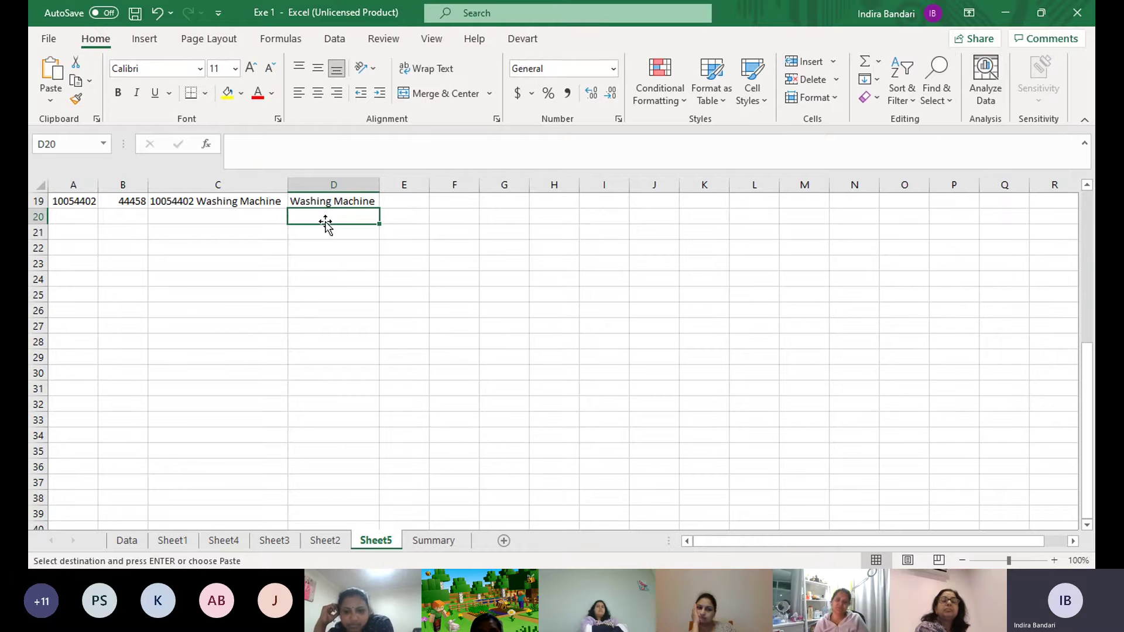
key("ctrl+Home")
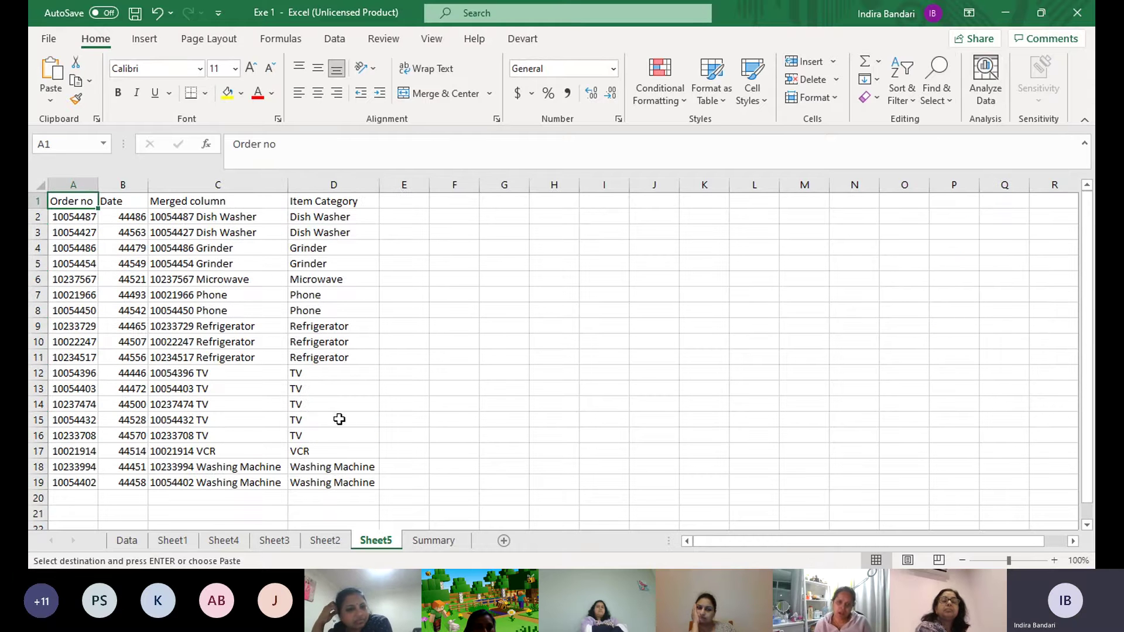
left_click(331, 482)
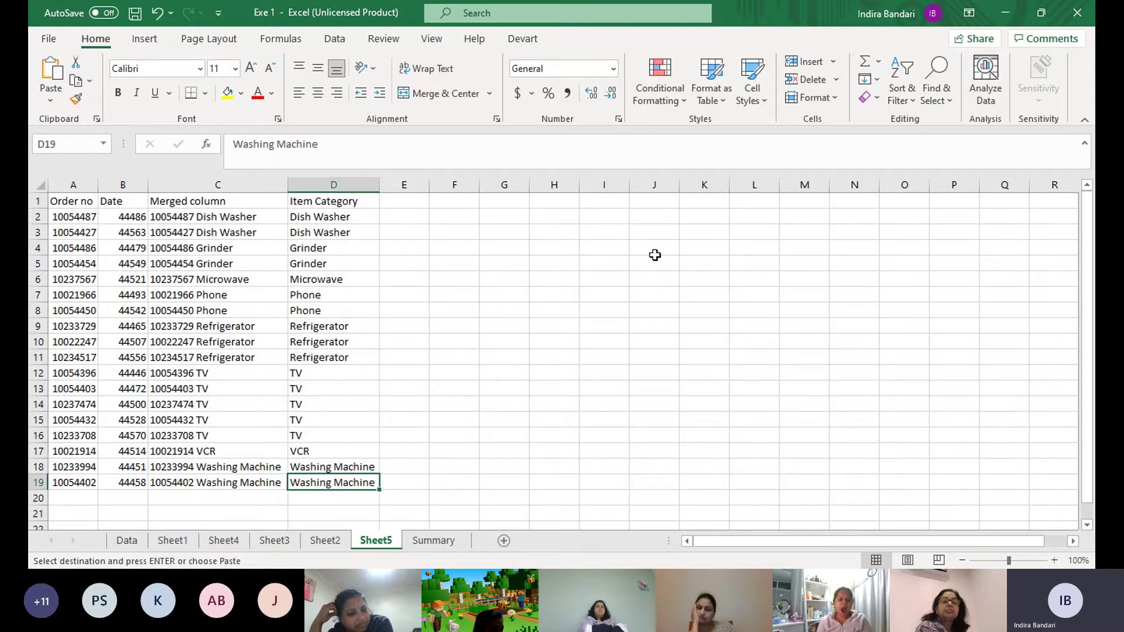
Open Go To Special, cancel without selecting, and click empty cells J16 and E11
left_click(937, 87)
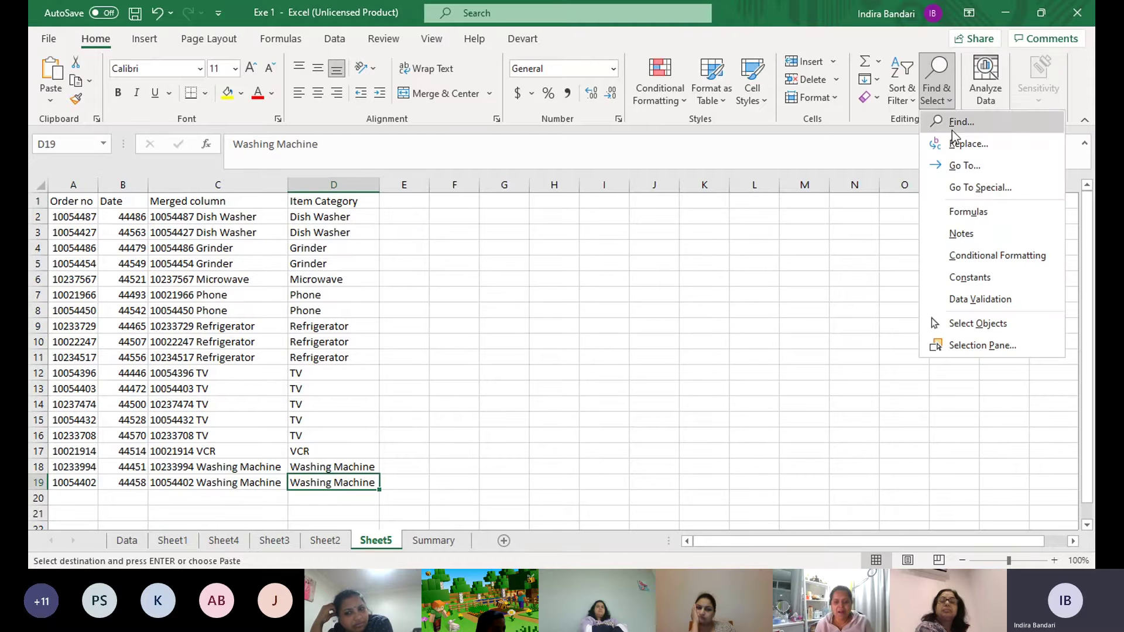
left_click(966, 186)
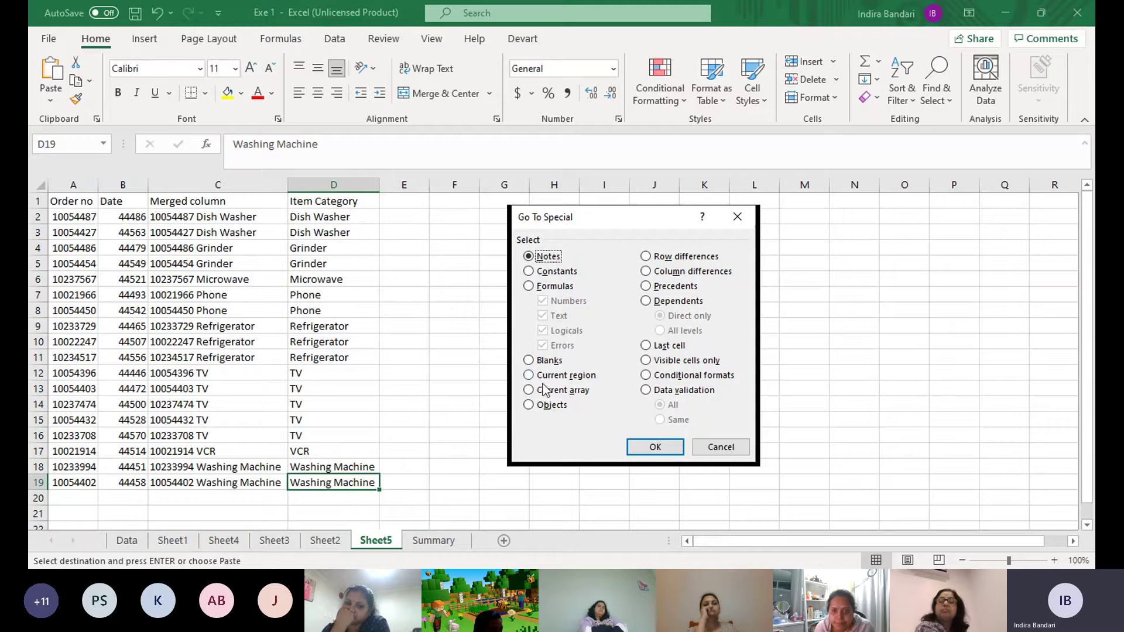
left_click(713, 453)
left_click(657, 434)
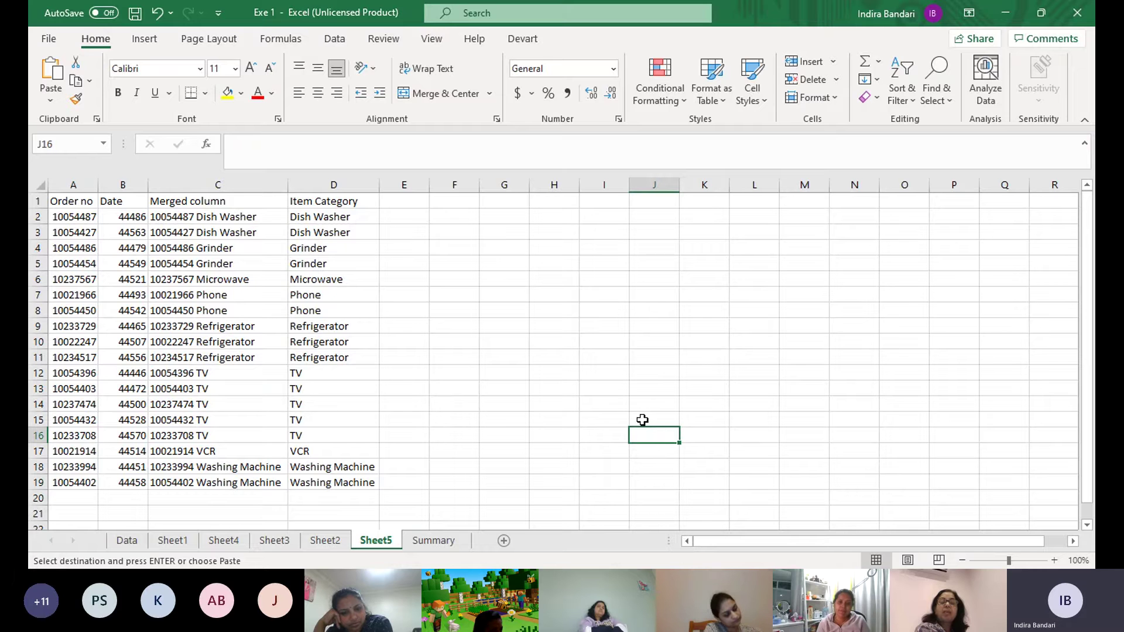
left_click(410, 358)
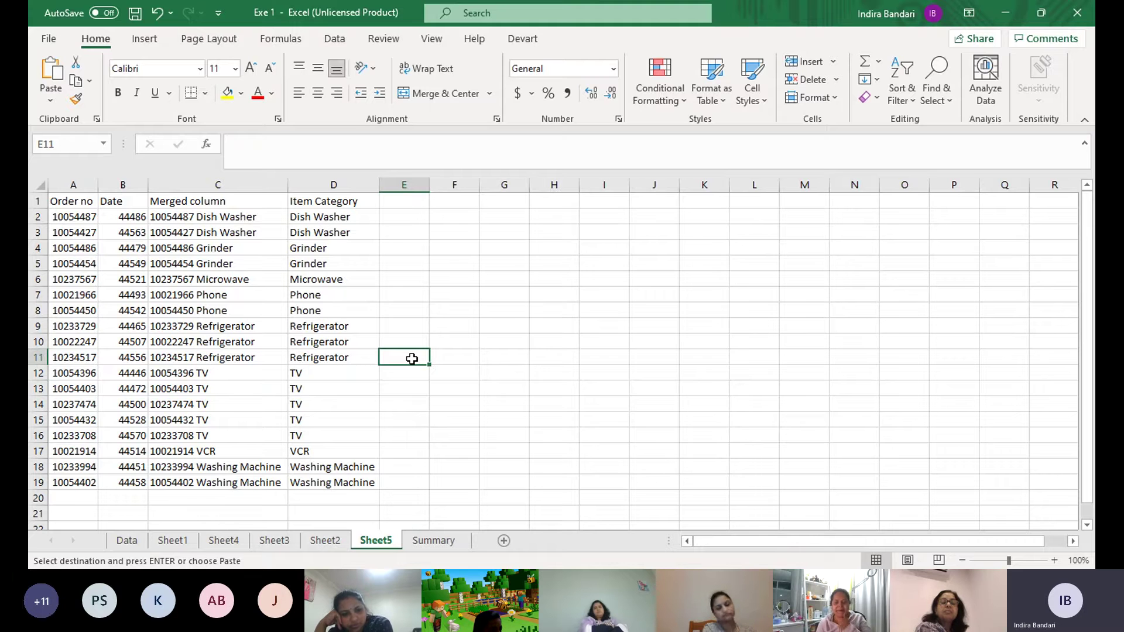
Bring up the Go To dialog with Ctrl+G, showing A19 as the reference
key("ctrl+g")
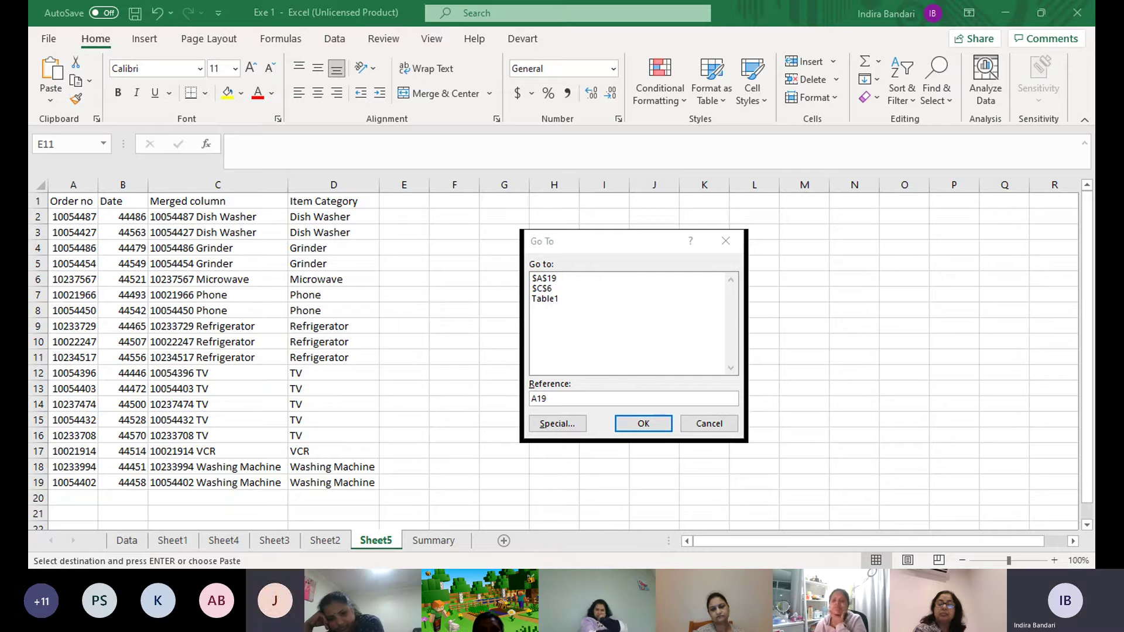
Close the Go To dialog and return to the Sheet5 table
left_click(484, 354)
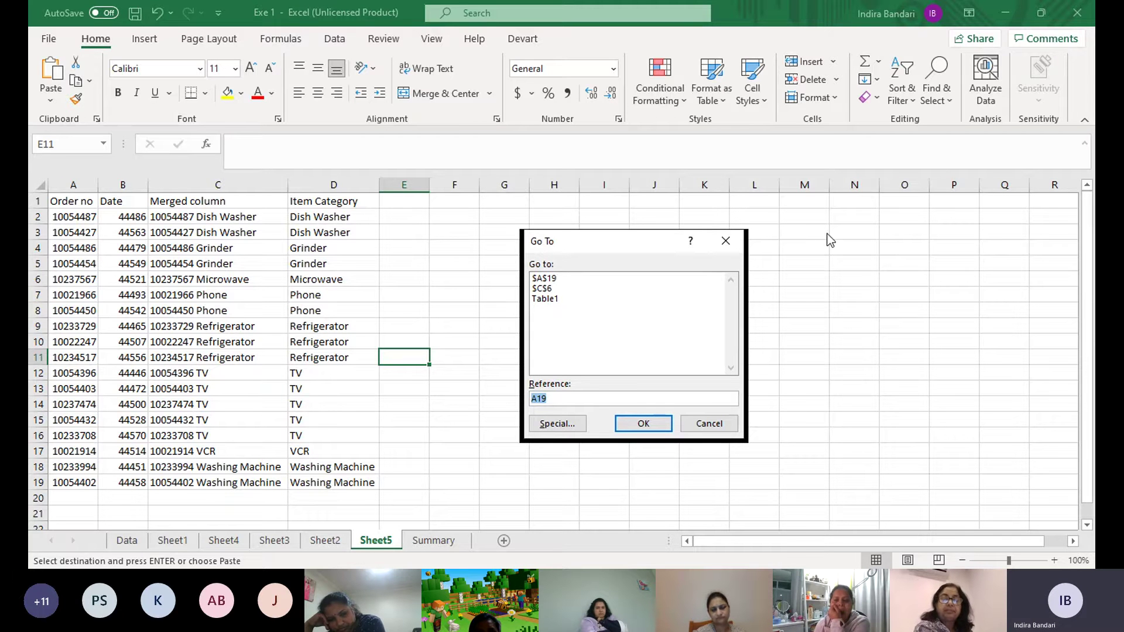
left_click(726, 241)
left_click(606, 340)
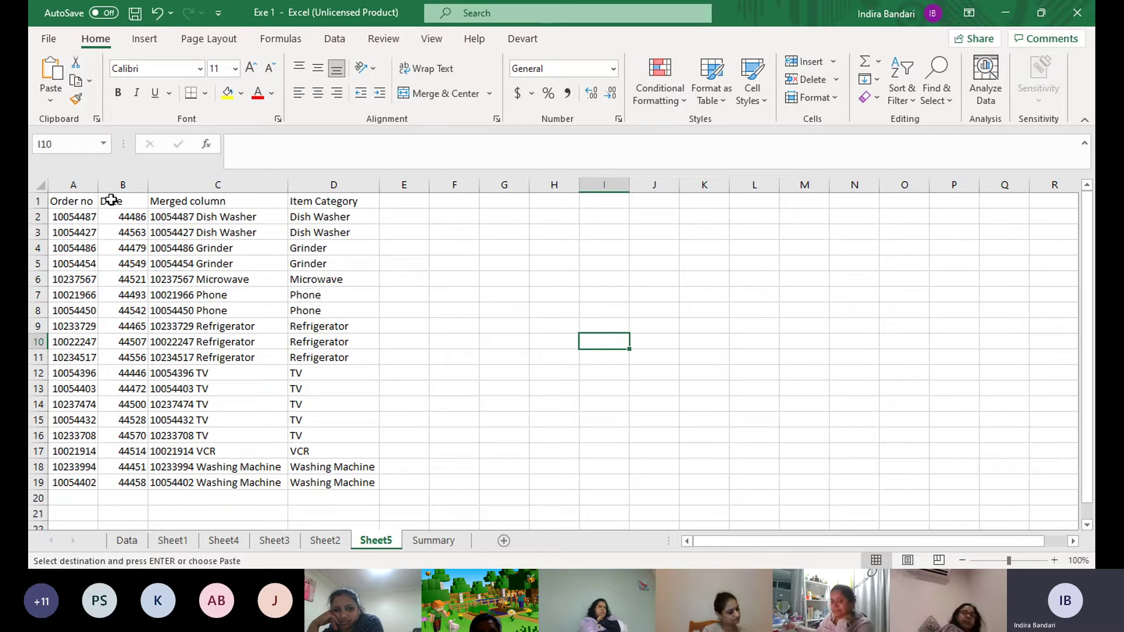
Select the Item Category entries in D1:D19
left_click_drag(79, 201, 87, 479)
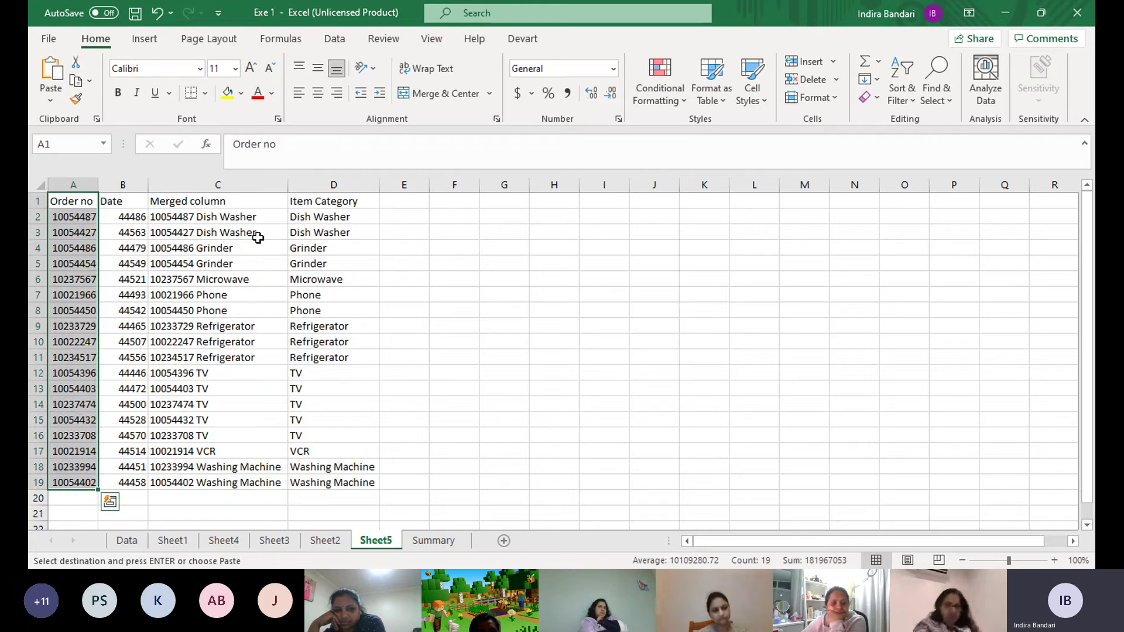
left_click(237, 194)
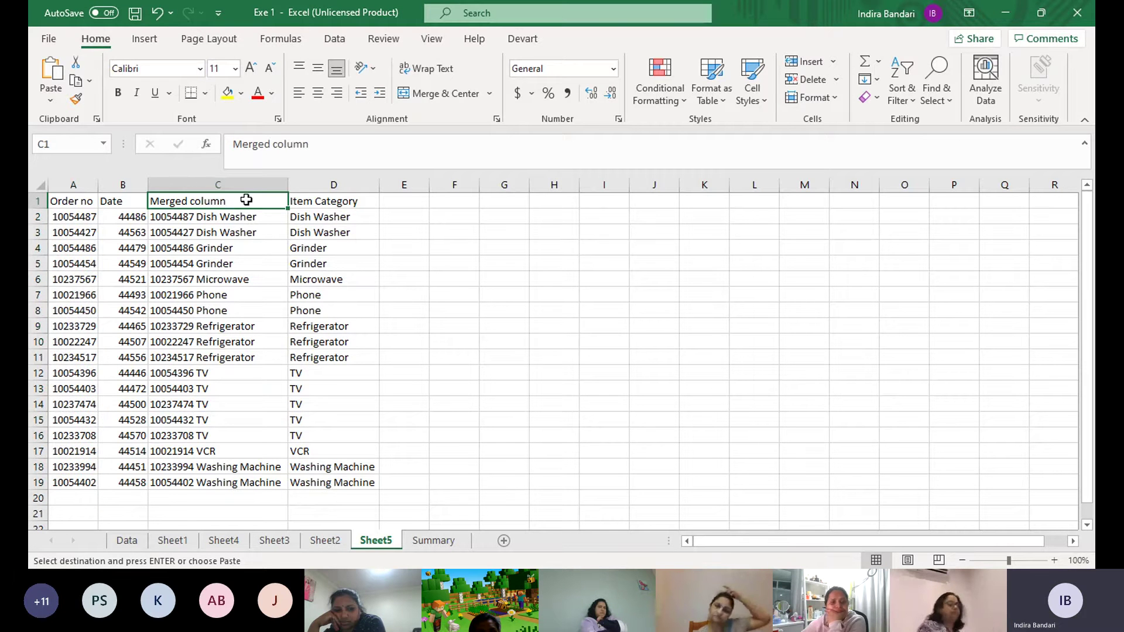
left_click_drag(308, 201, 339, 483)
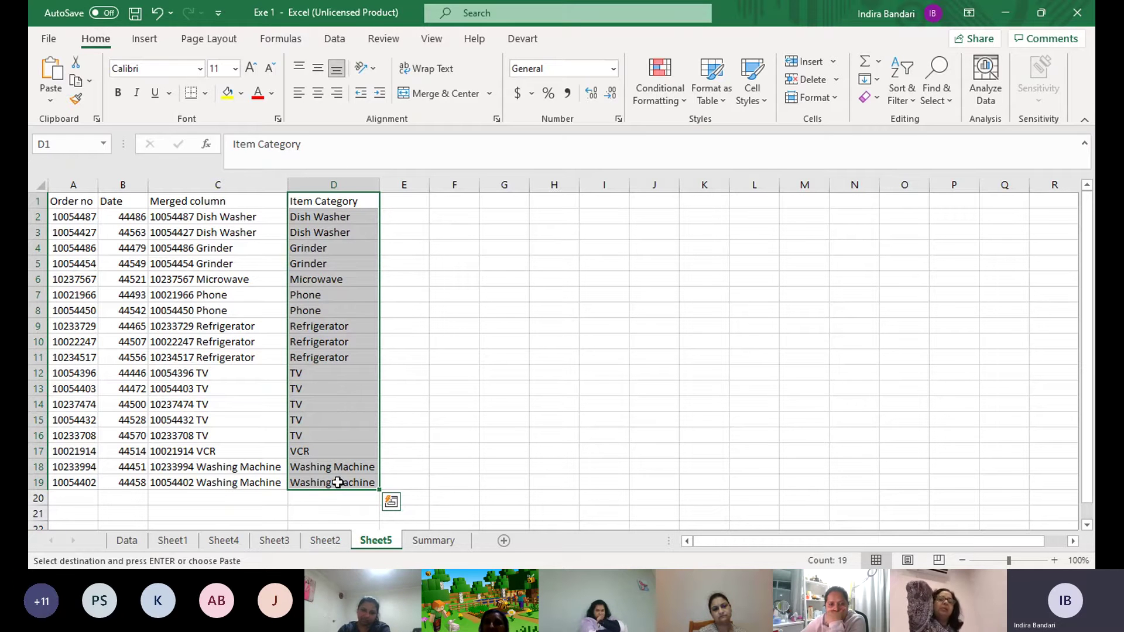
Apply a Duplicate Values rule with Yellow Fill with Dark Yellow Text to column D
left_click(684, 103)
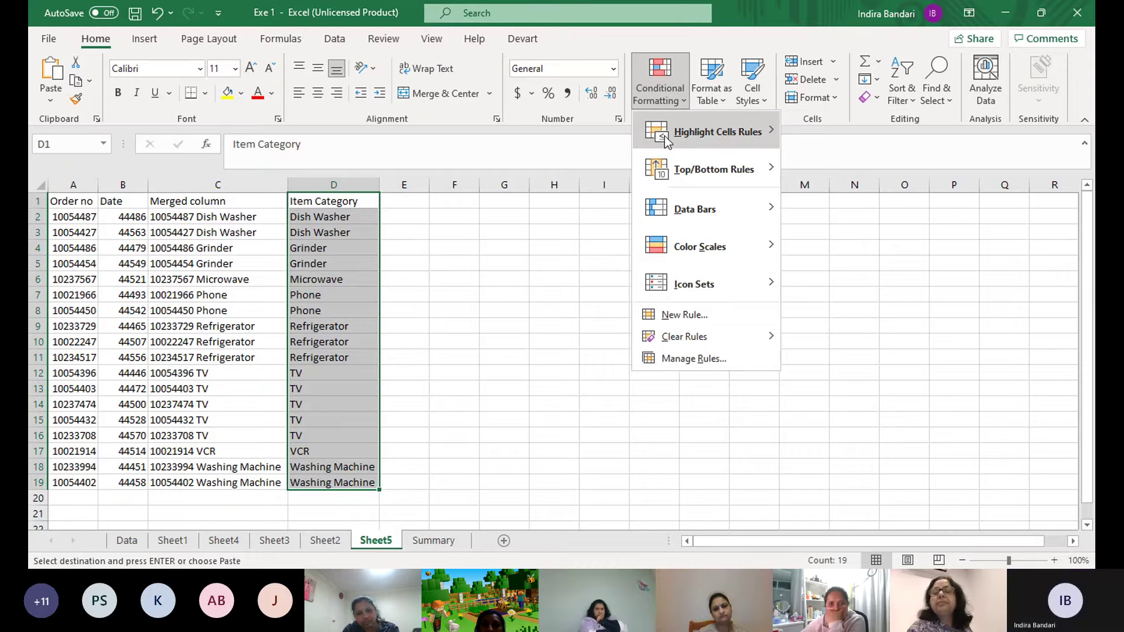
mouse_move(716, 131)
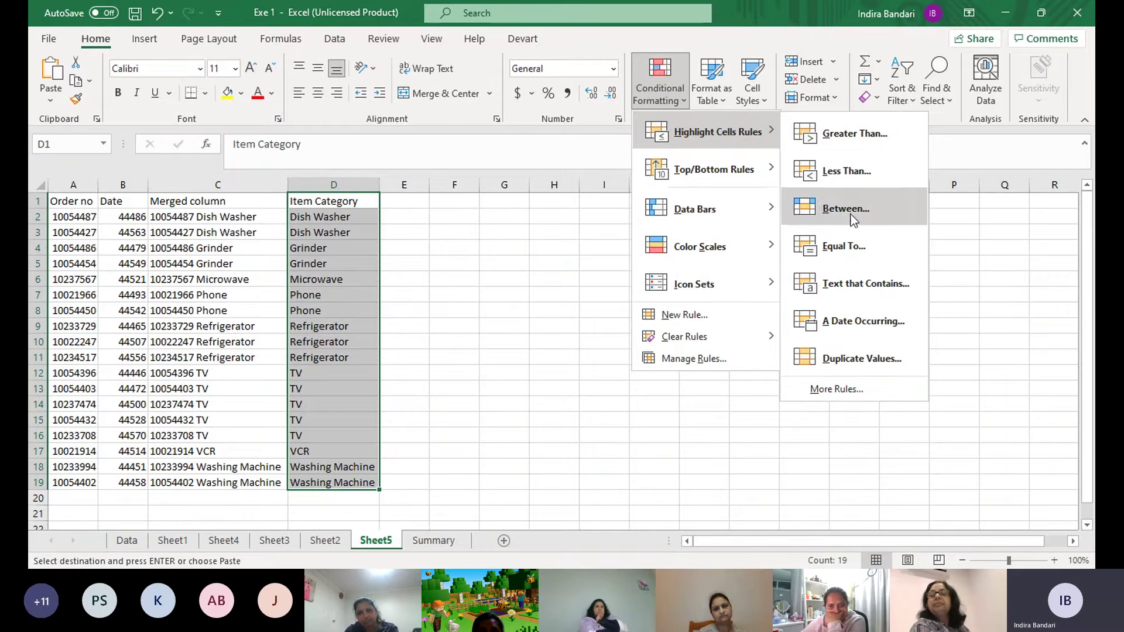
left_click(853, 365)
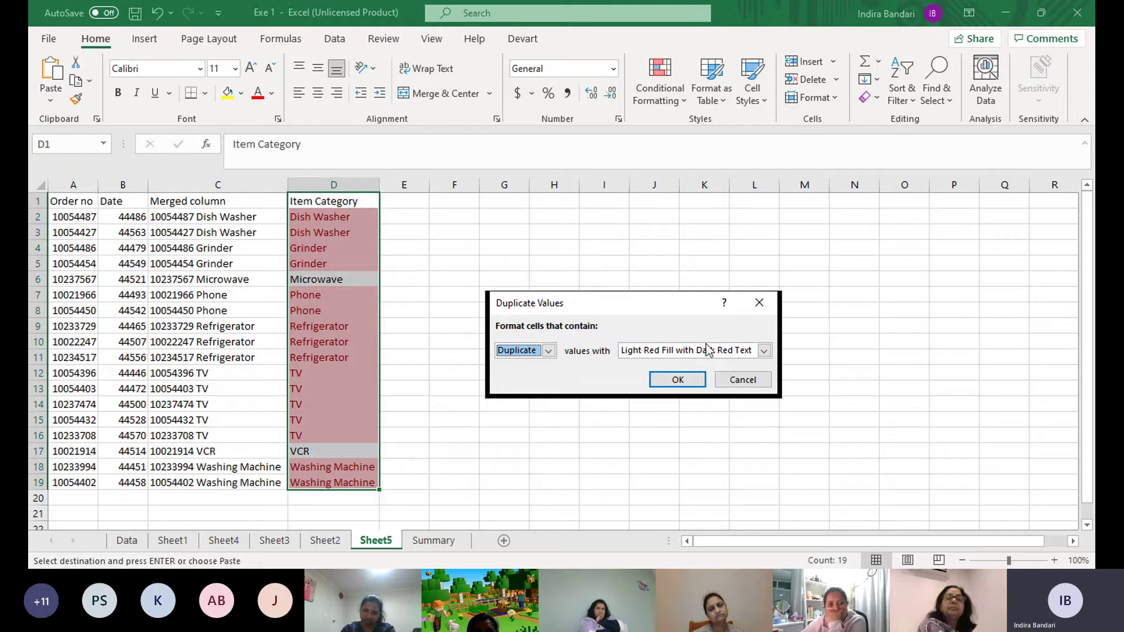
left_click(765, 351)
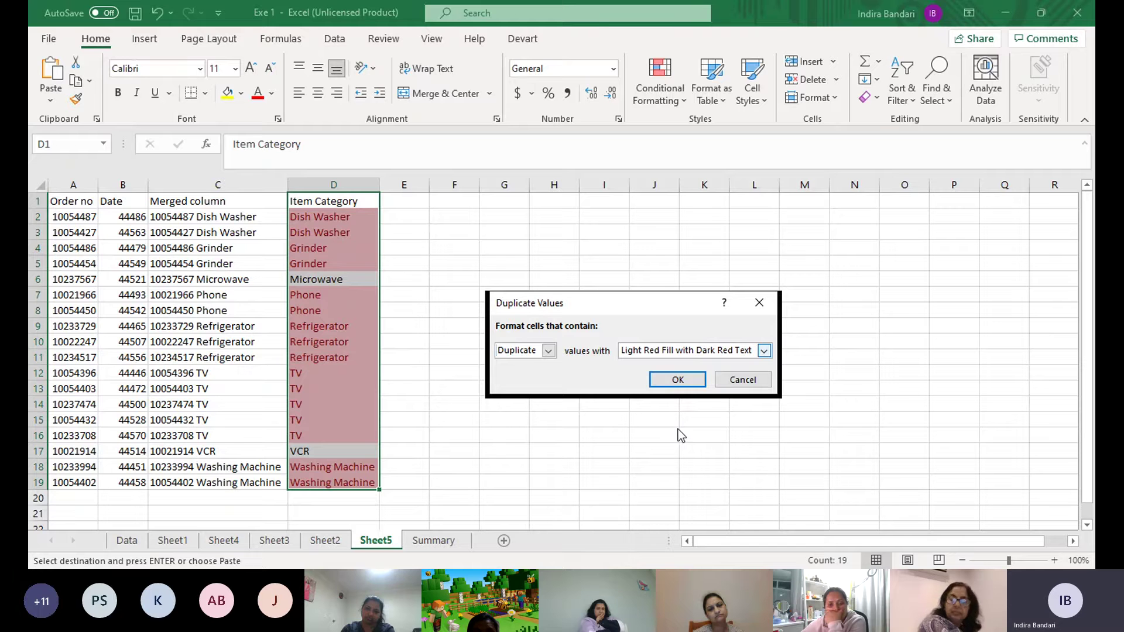
key("Down")
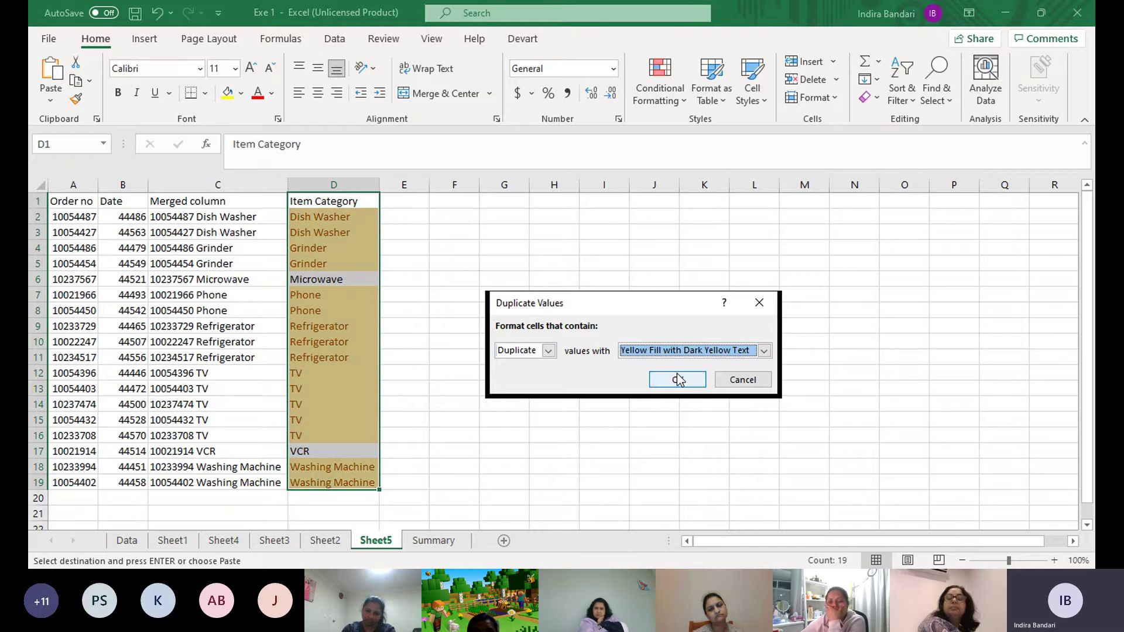
key("Tab")
left_click(678, 381)
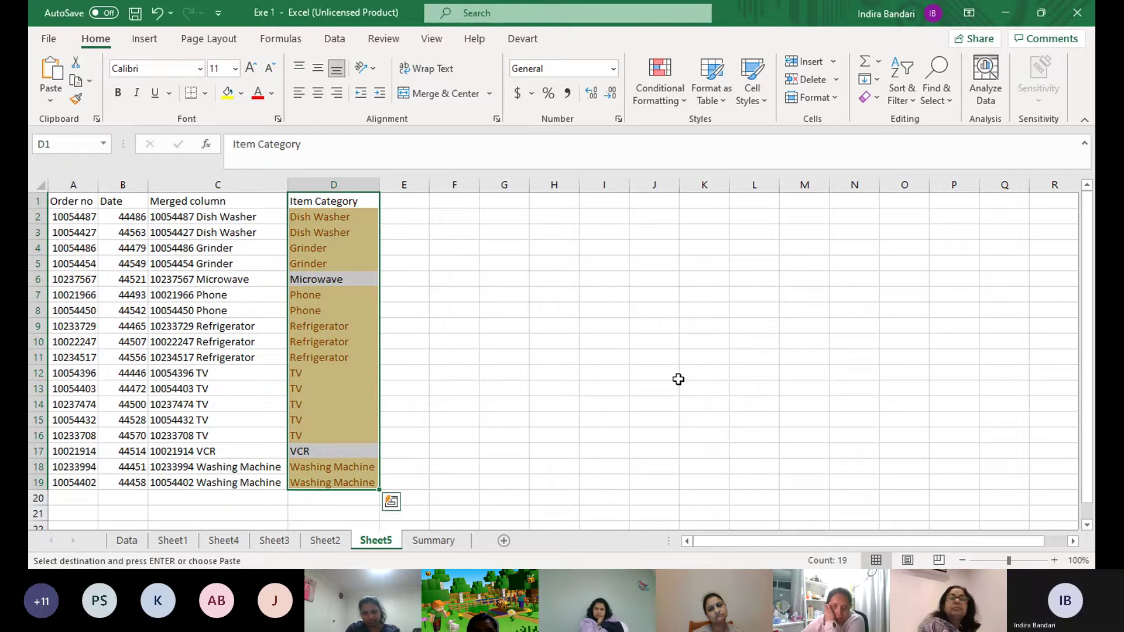
Check that Dish Washer and Grinder are highlighted while Microwave and VCR stay plain
left_click_drag(463, 323, 459, 314)
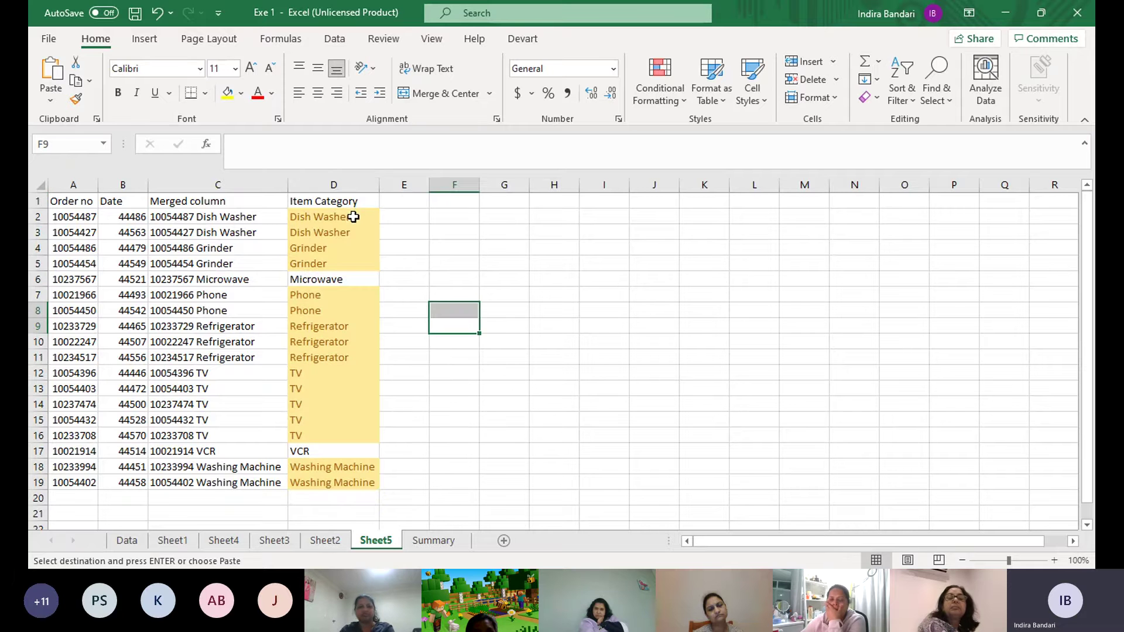
left_click_drag(353, 217, 352, 265)
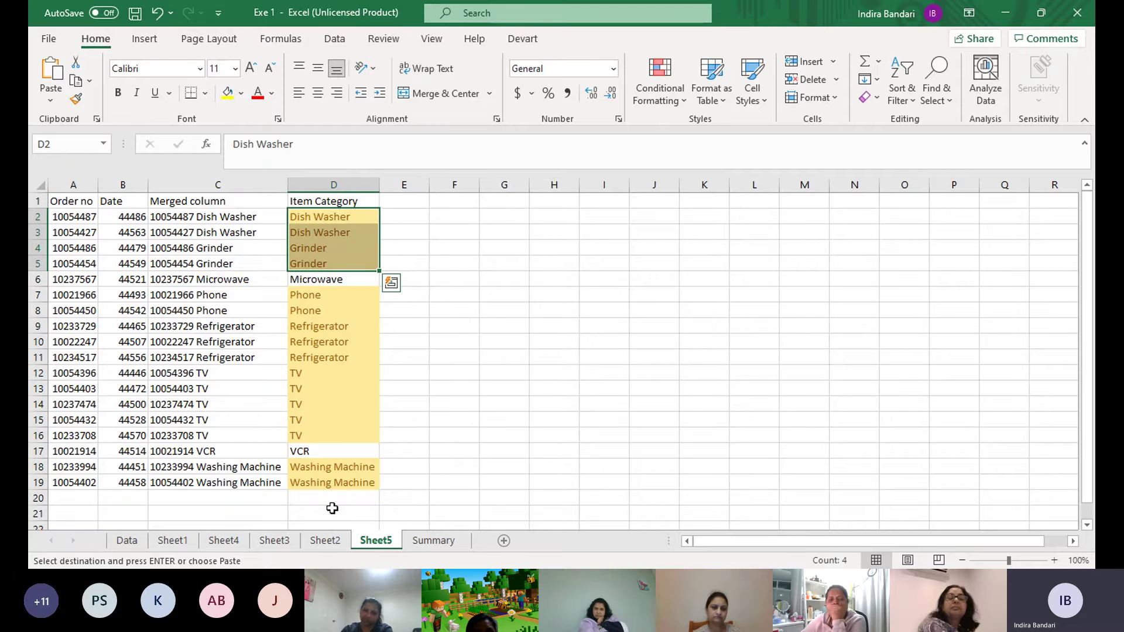
left_click(343, 280)
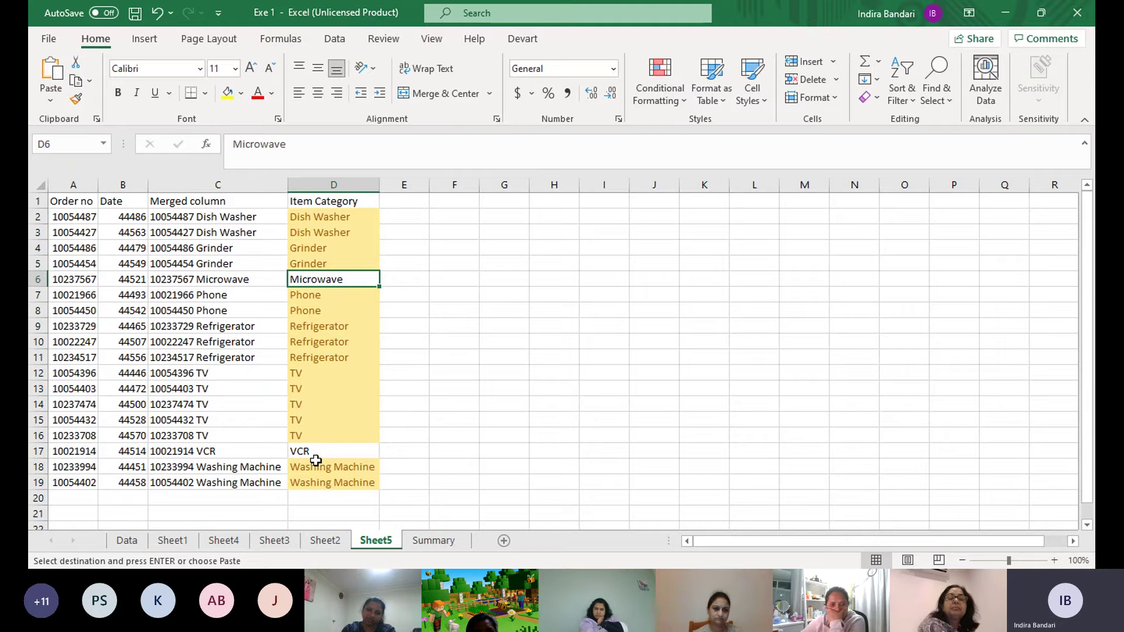
left_click(314, 455)
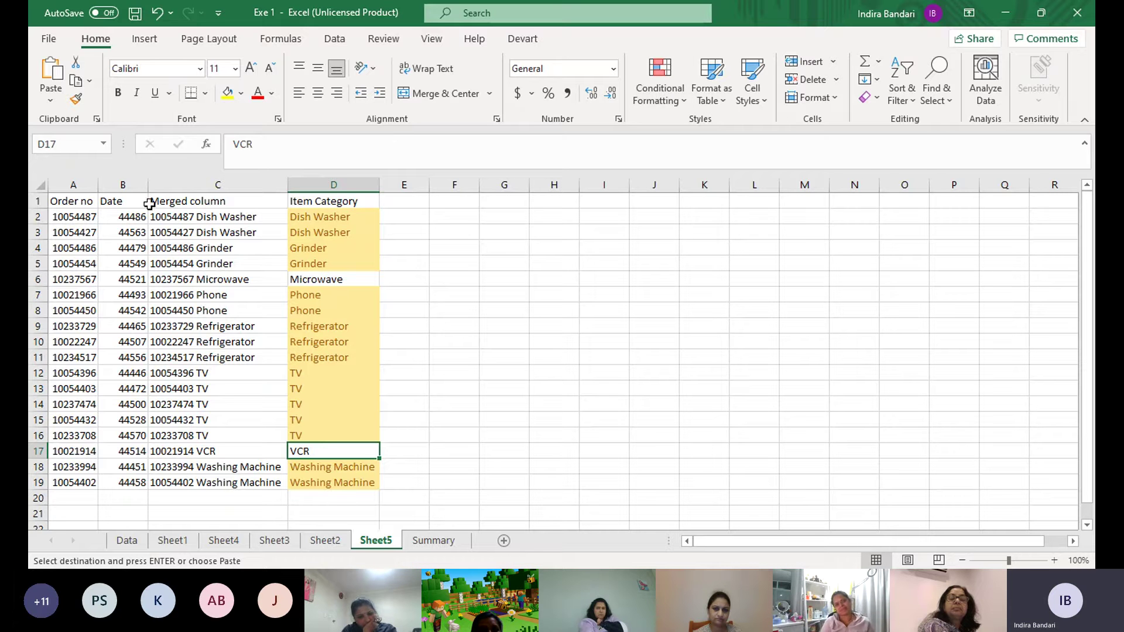
left_click(412, 200)
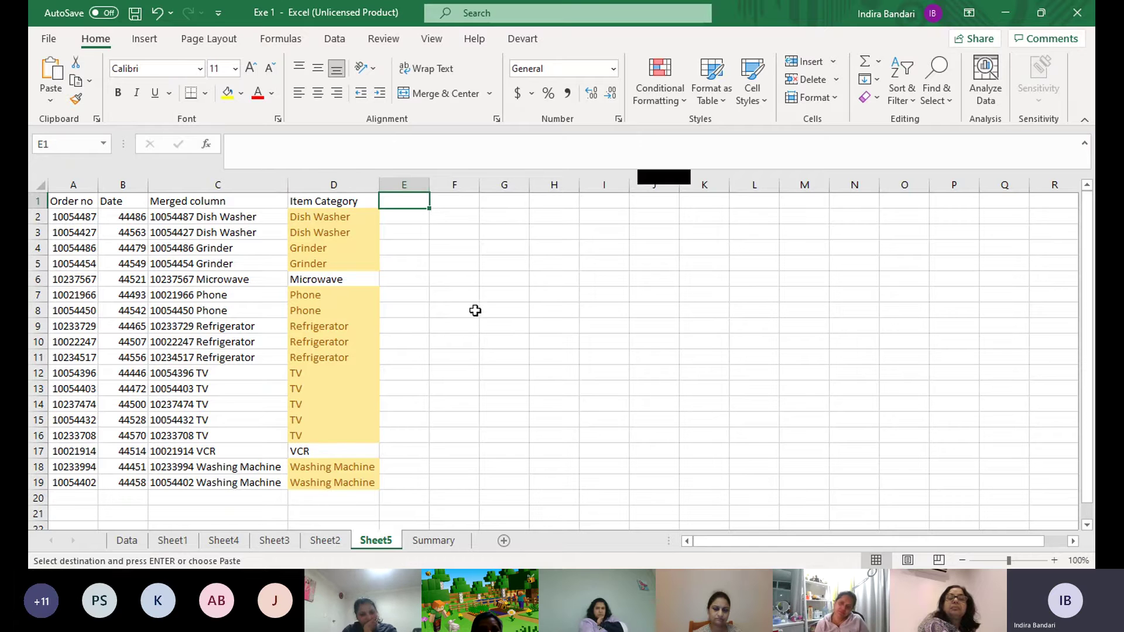
Enter 345, 567, 3458 and 320 into E2:E5
left_click(411, 211)
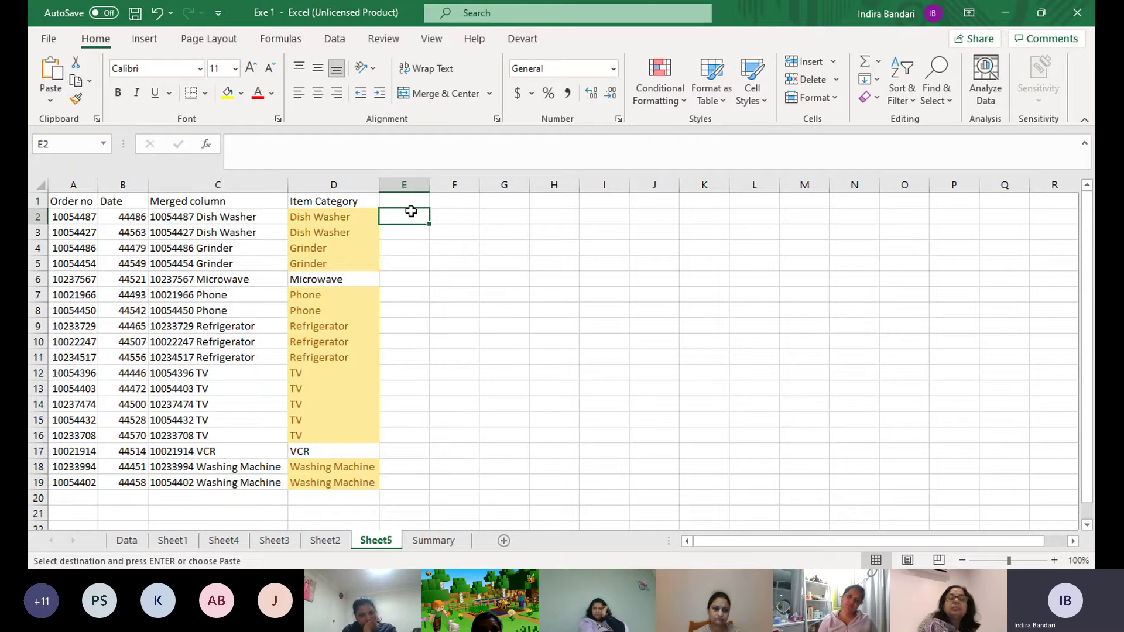
type("545")
key("Return")
type("5")
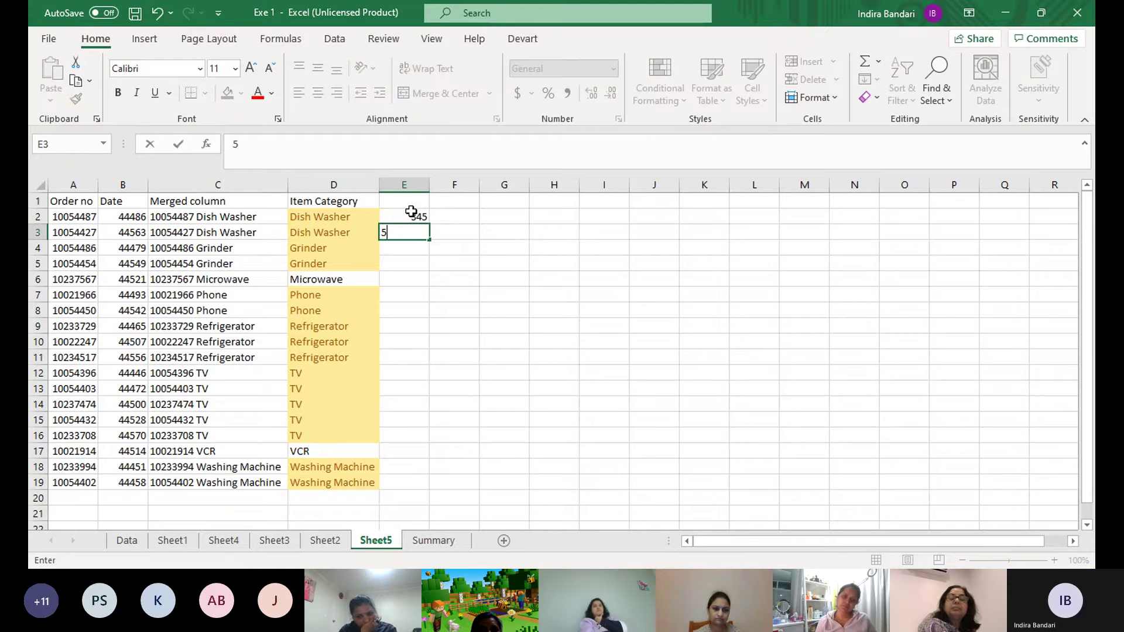
type("67")
key("Return")
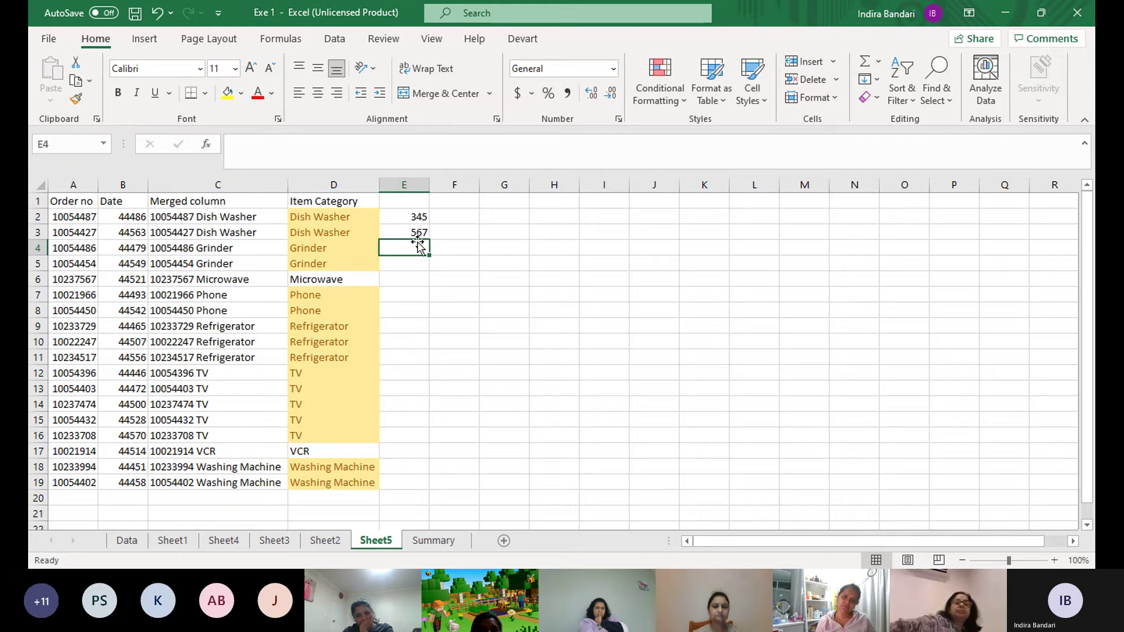
left_click_drag(414, 218, 414, 233)
left_click(409, 246)
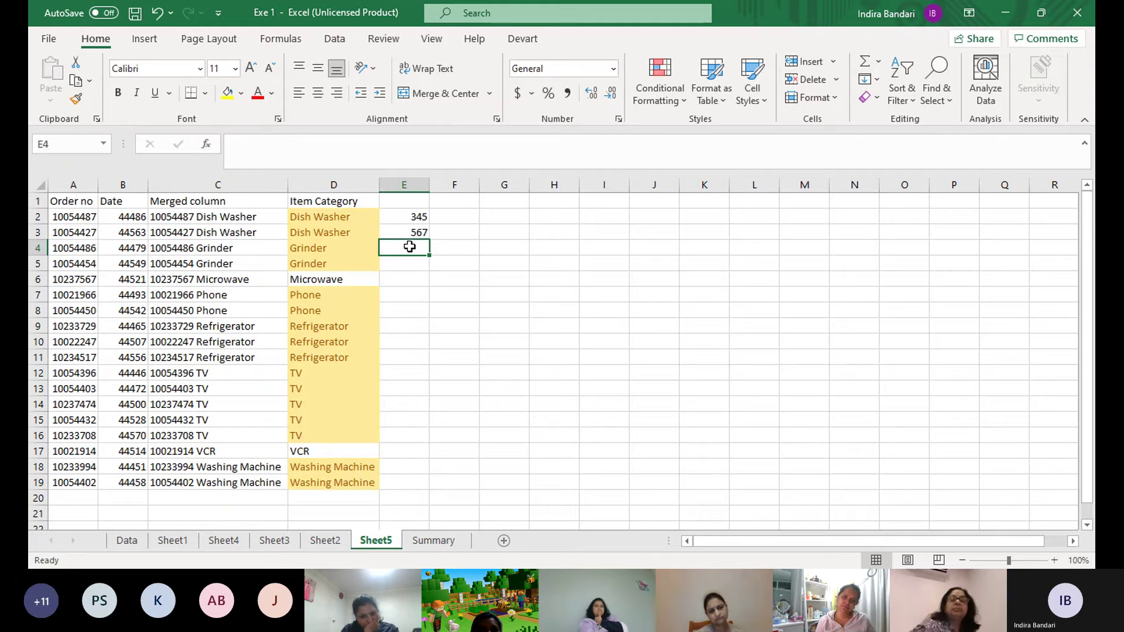
type("345")
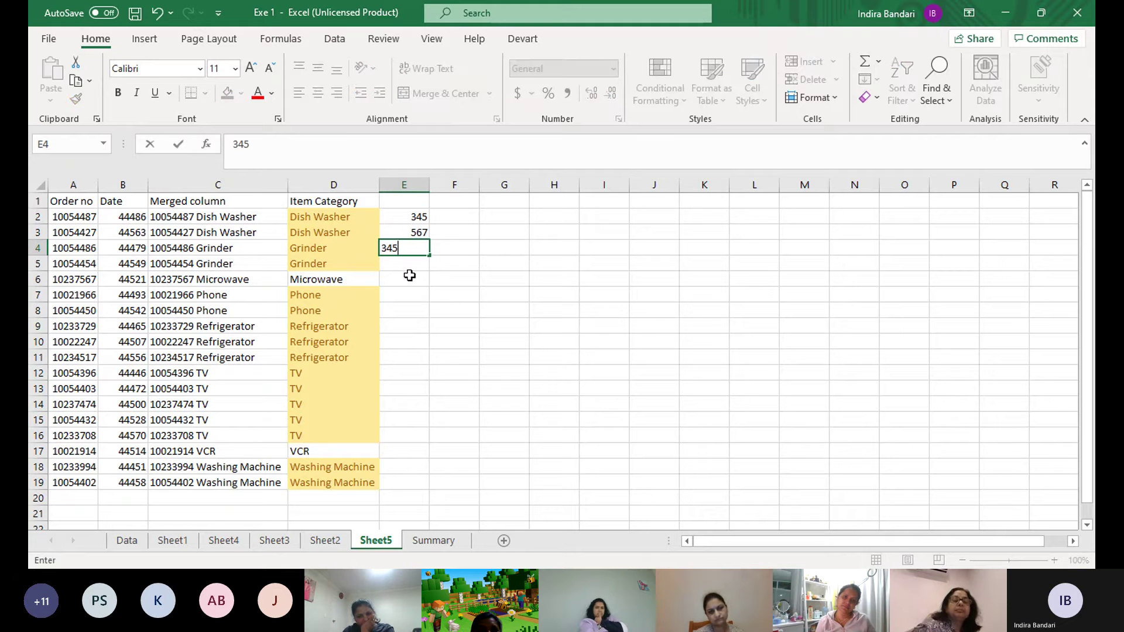
type("8")
key("Return")
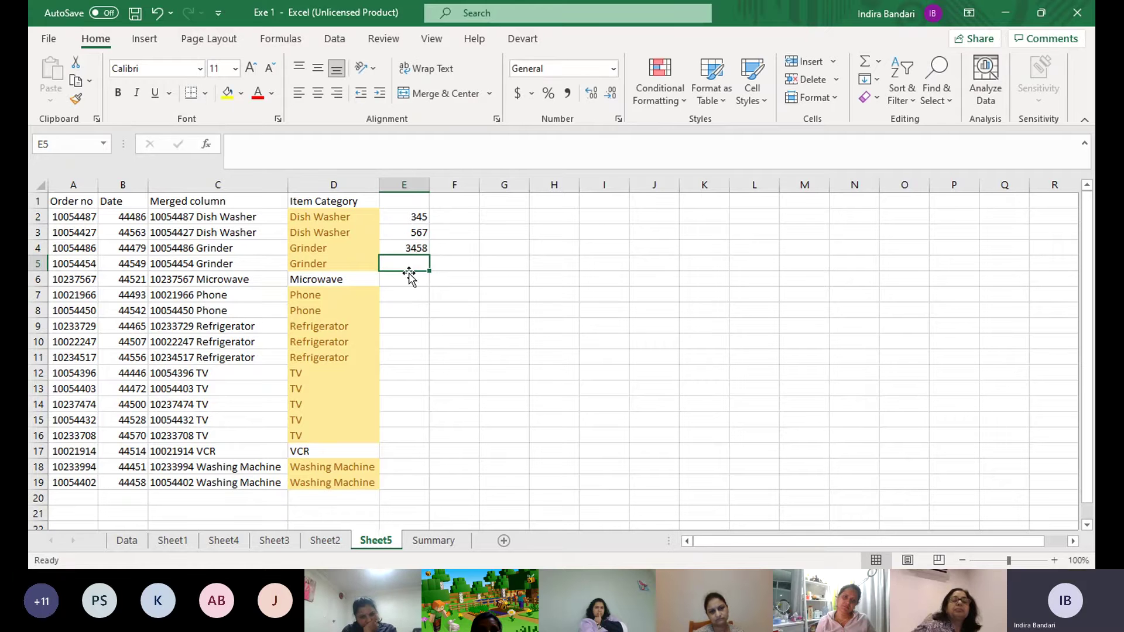
type("320")
key("Return")
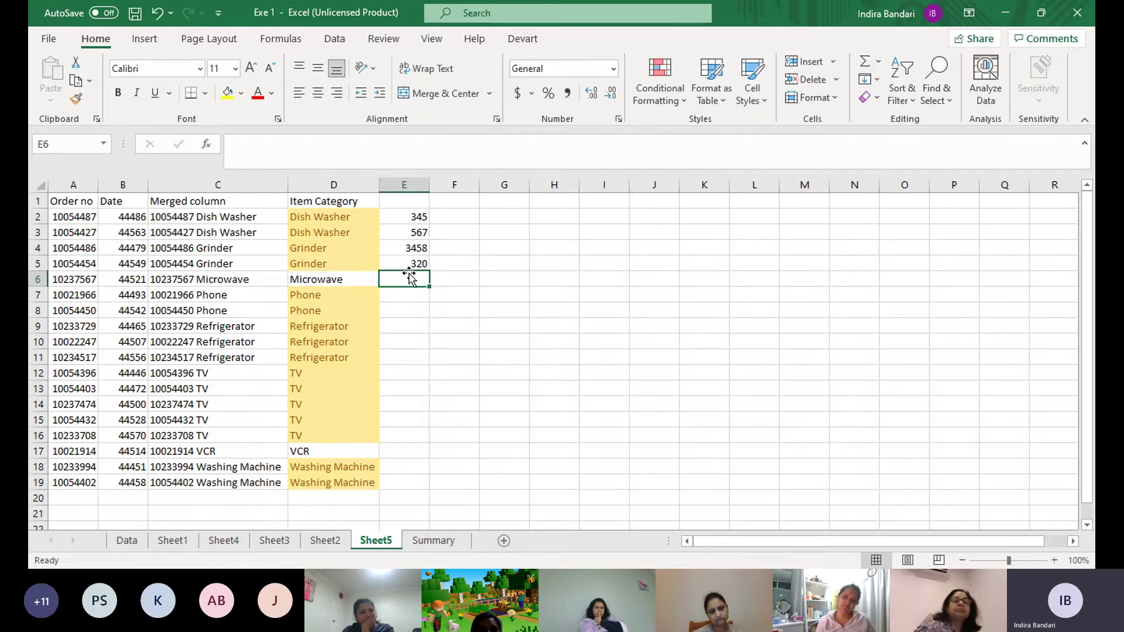
Enter 348, 230, 560, 280, 1000, 2000 and 3000 into E6:E12
type("345")
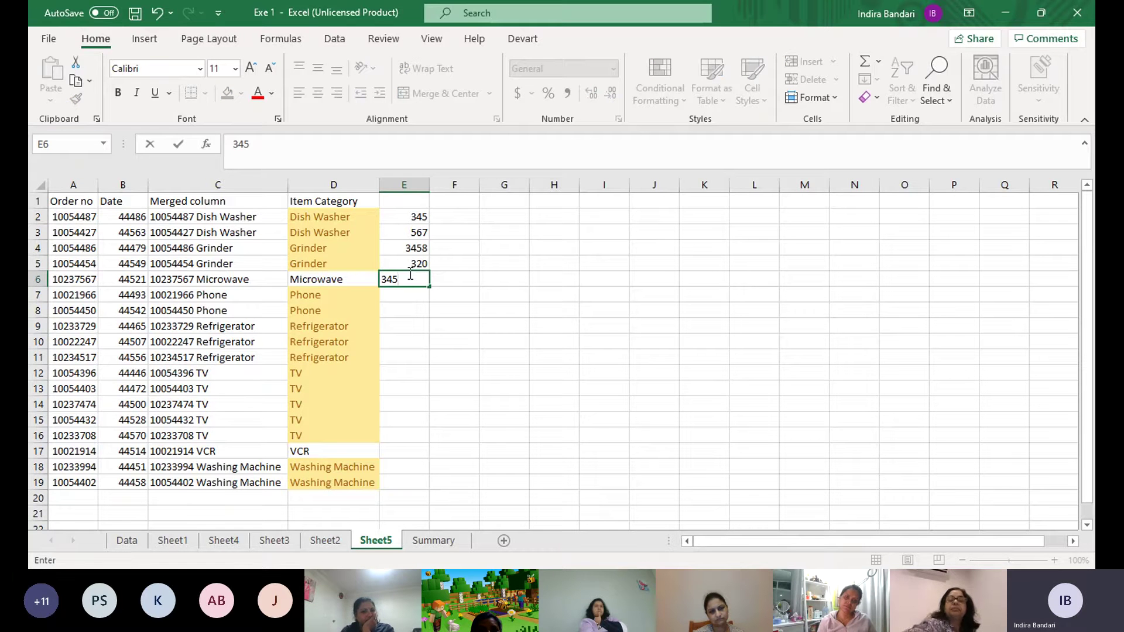
key("BackSpace")
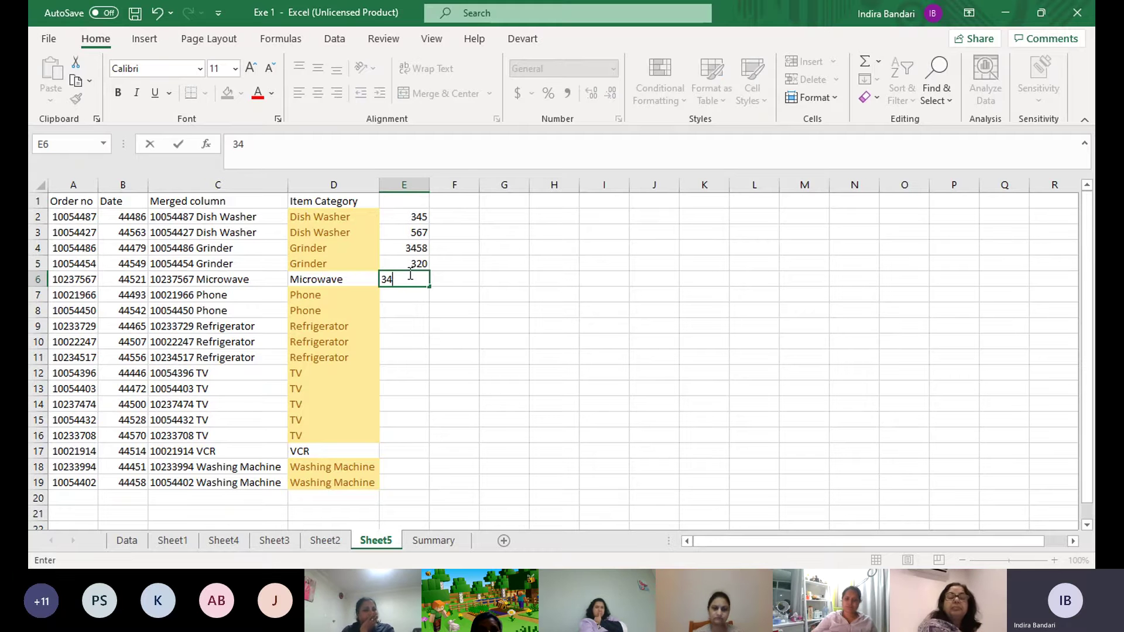
type("8")
key("Return")
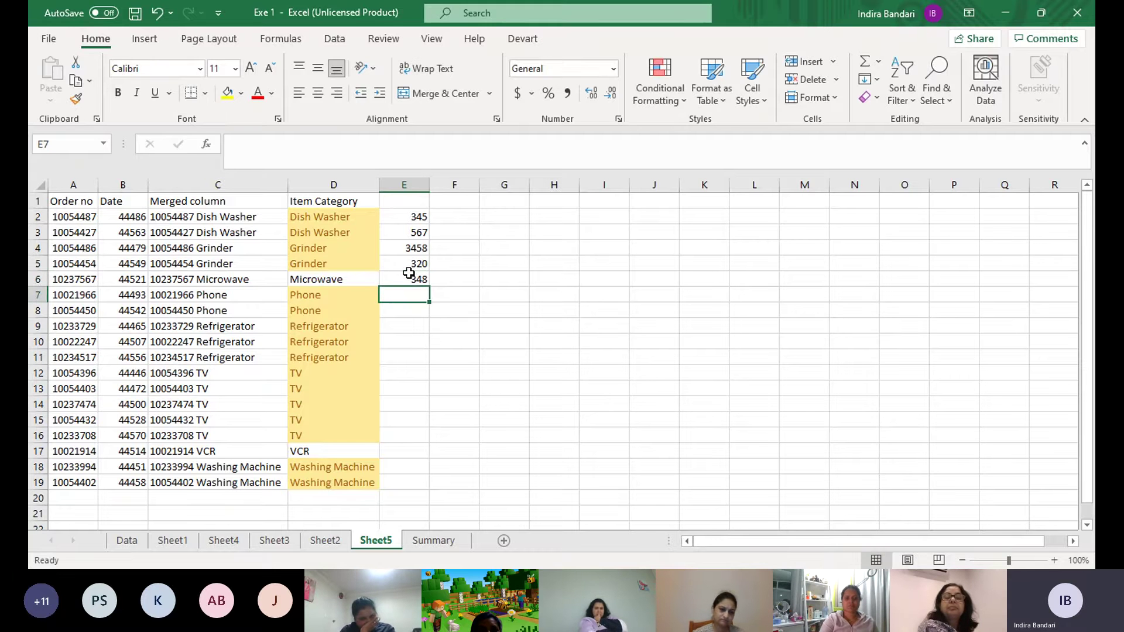
type("230")
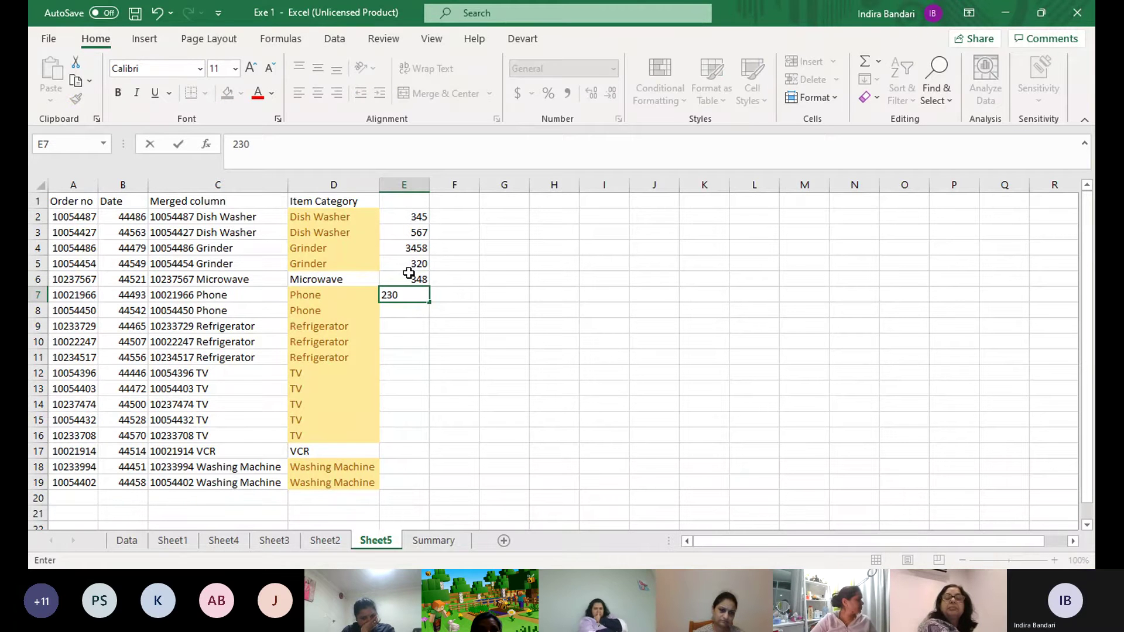
key("Return")
type("560")
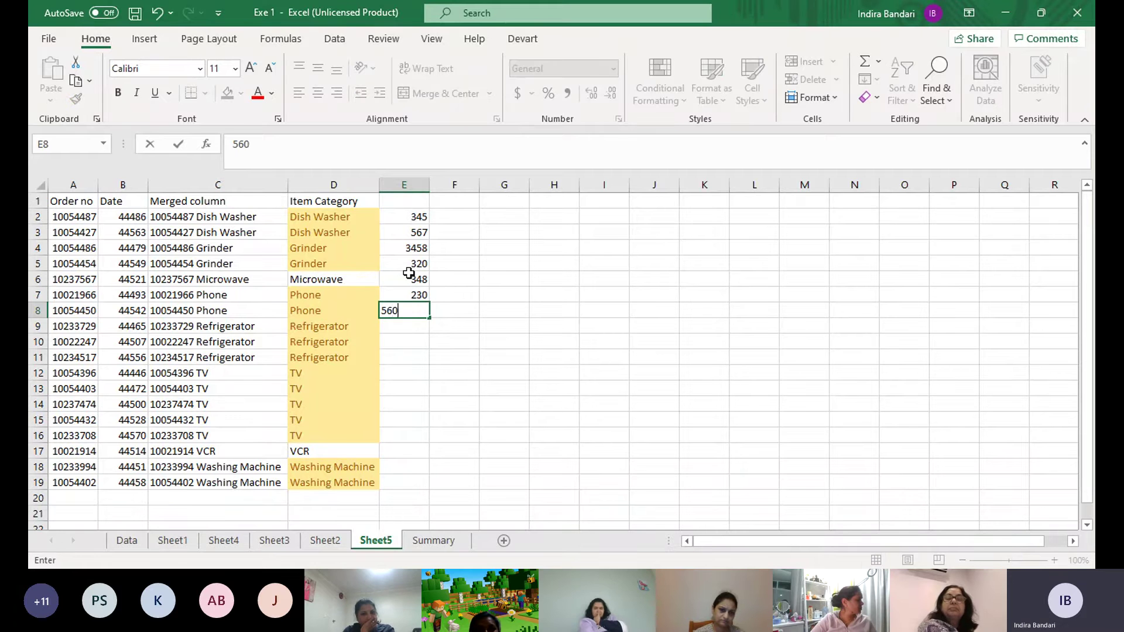
key("Return")
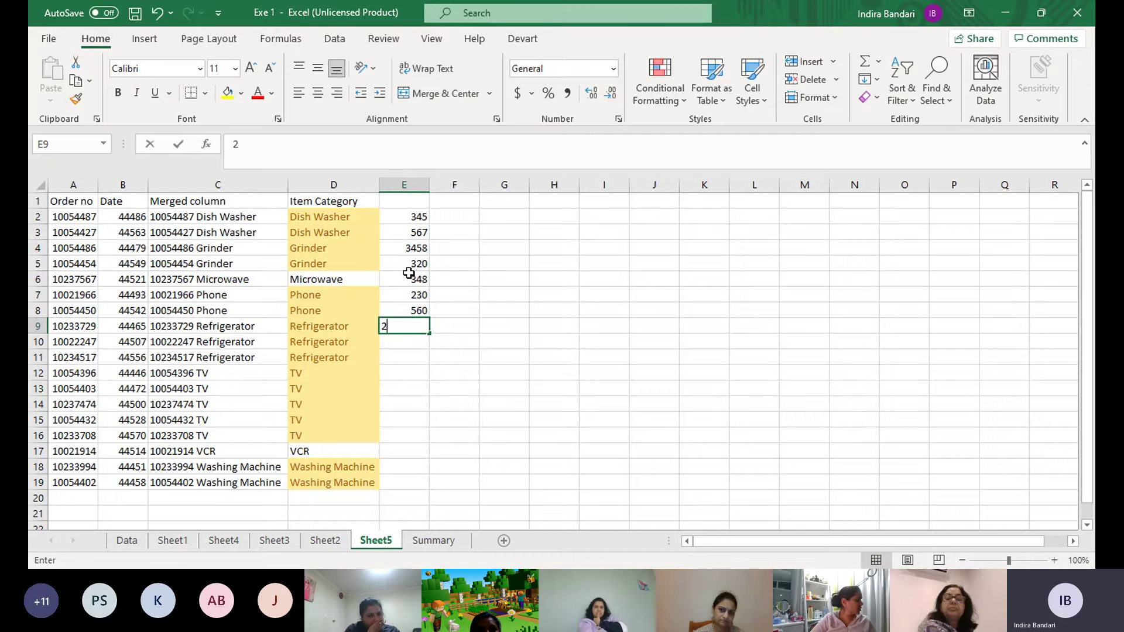
type("280")
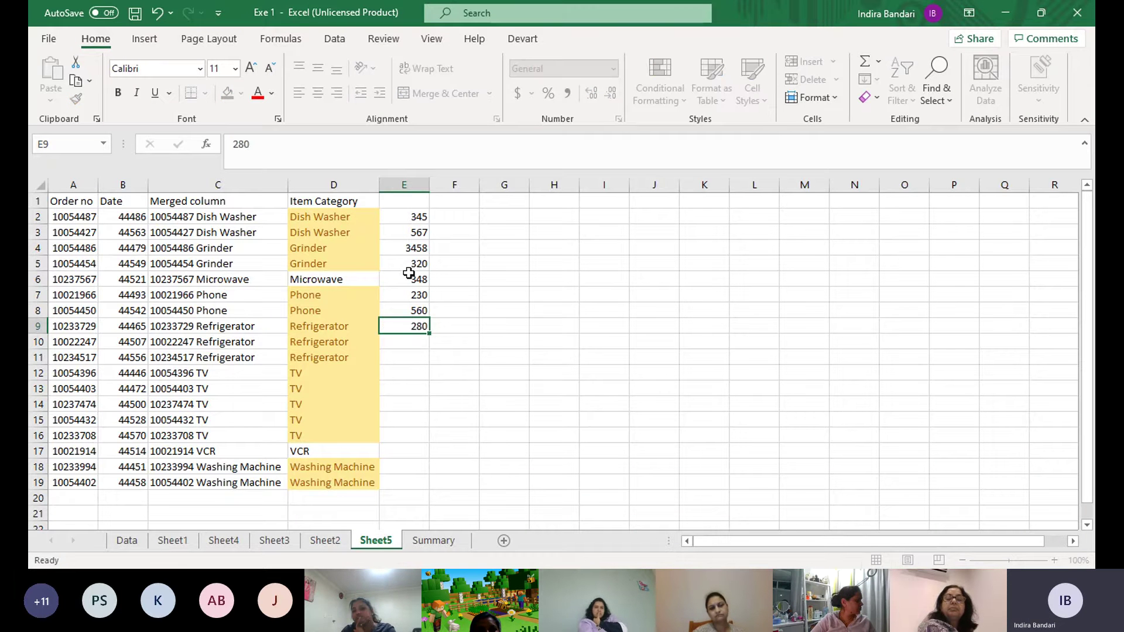
key("Return")
type("1000")
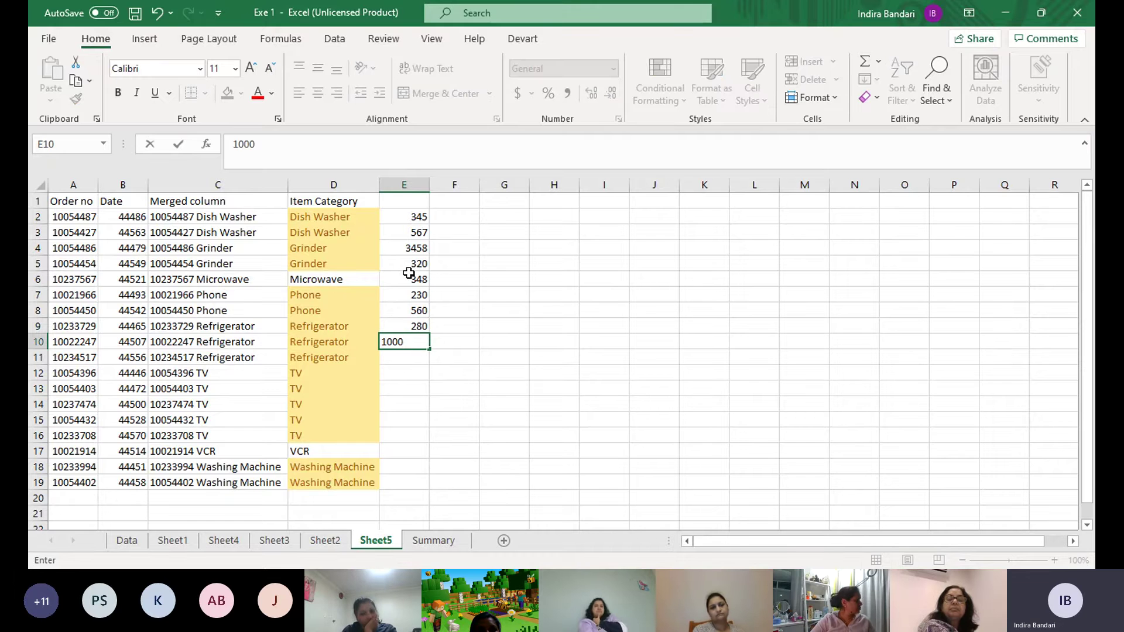
key("Return")
type("2000")
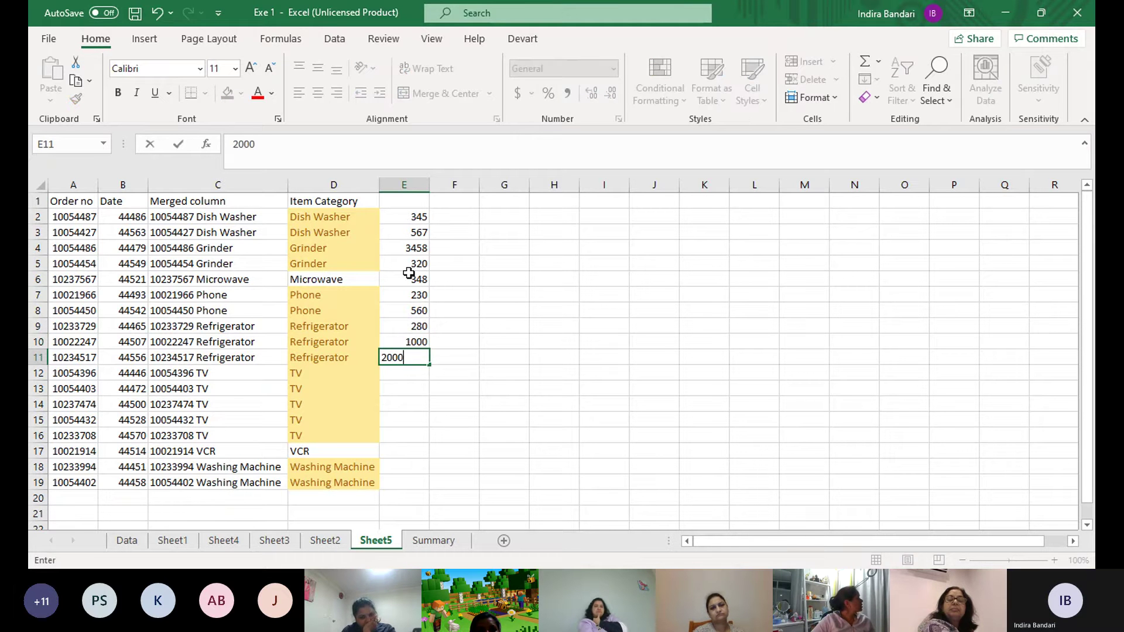
key("Return")
type("3000")
key("Return")
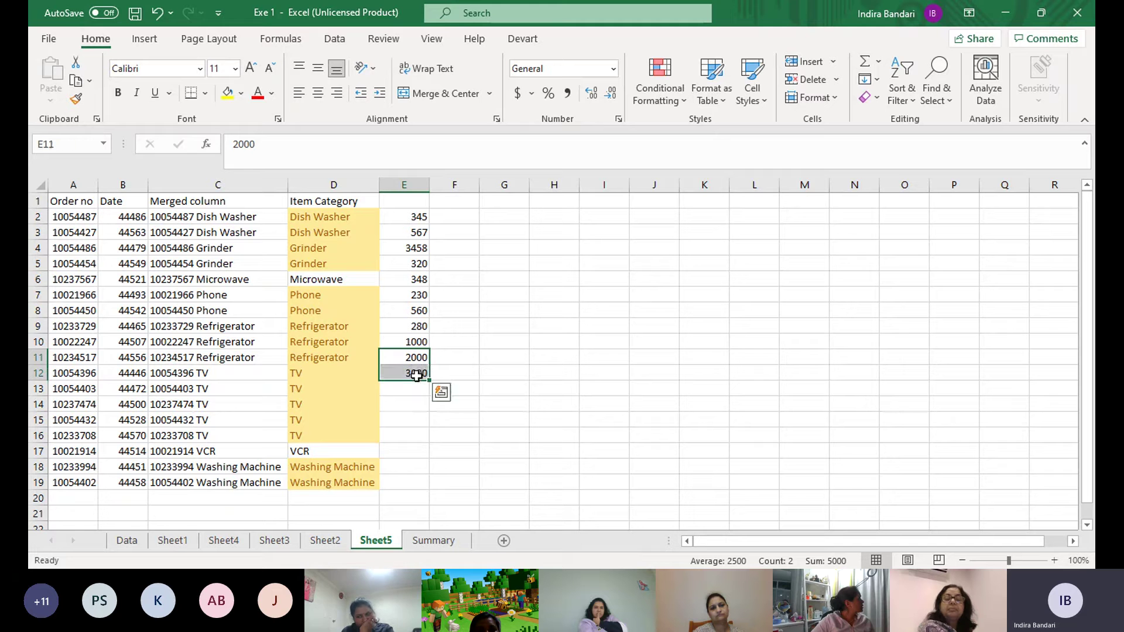
Extend the 1000-step series from E10:E12 down to 10000 in E19
left_click_drag(407, 343, 417, 380)
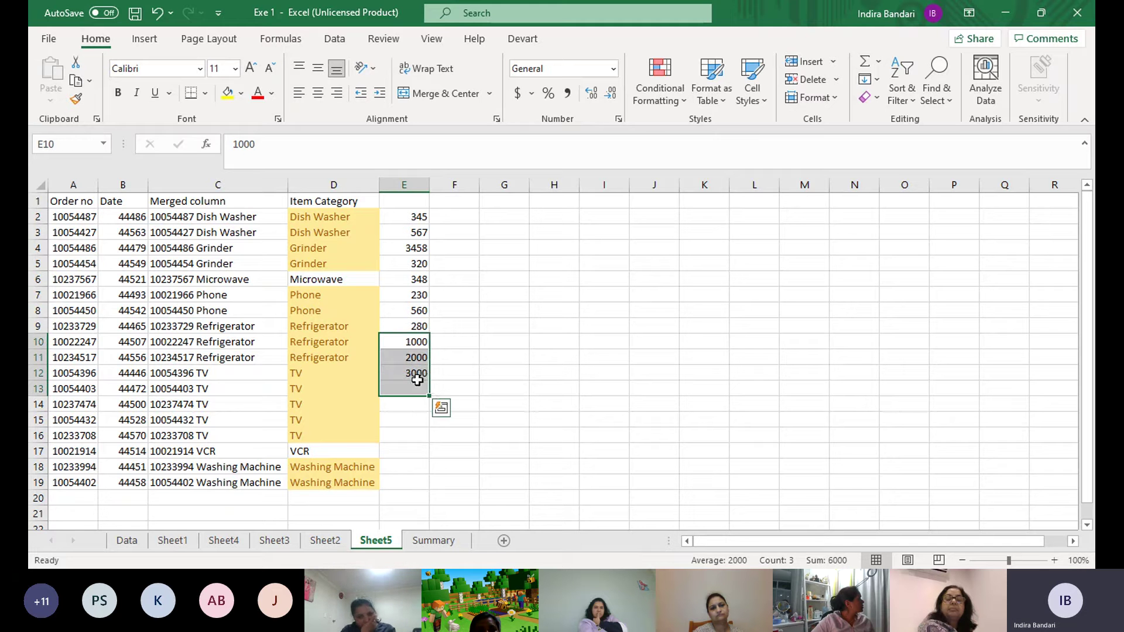
key("shift+Down")
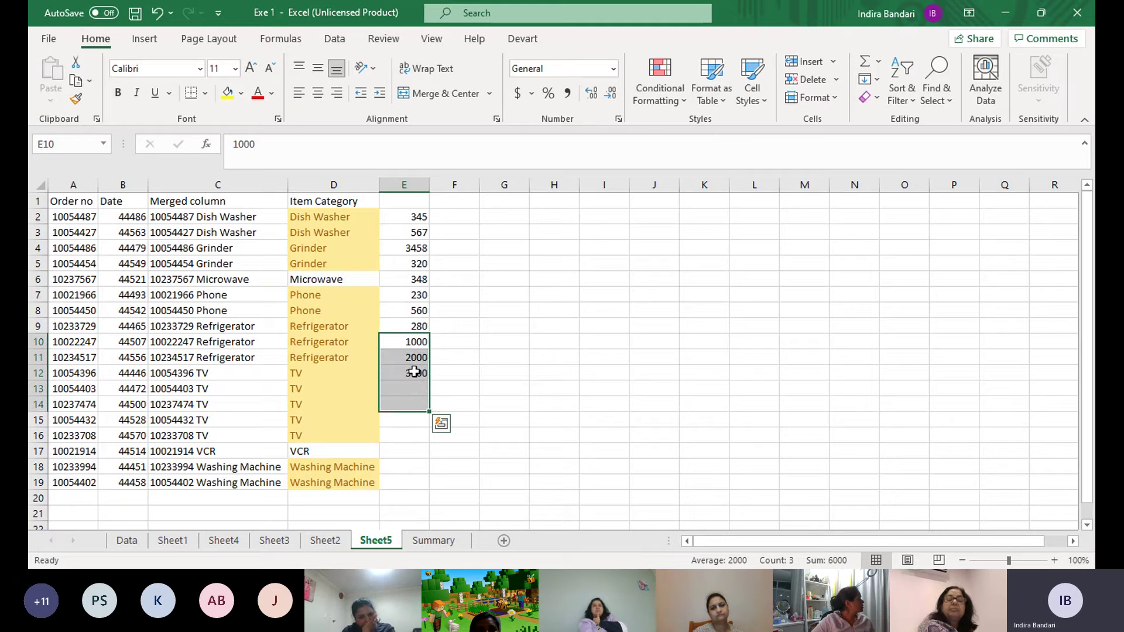
key("shift+Up")
key("shift+Up")
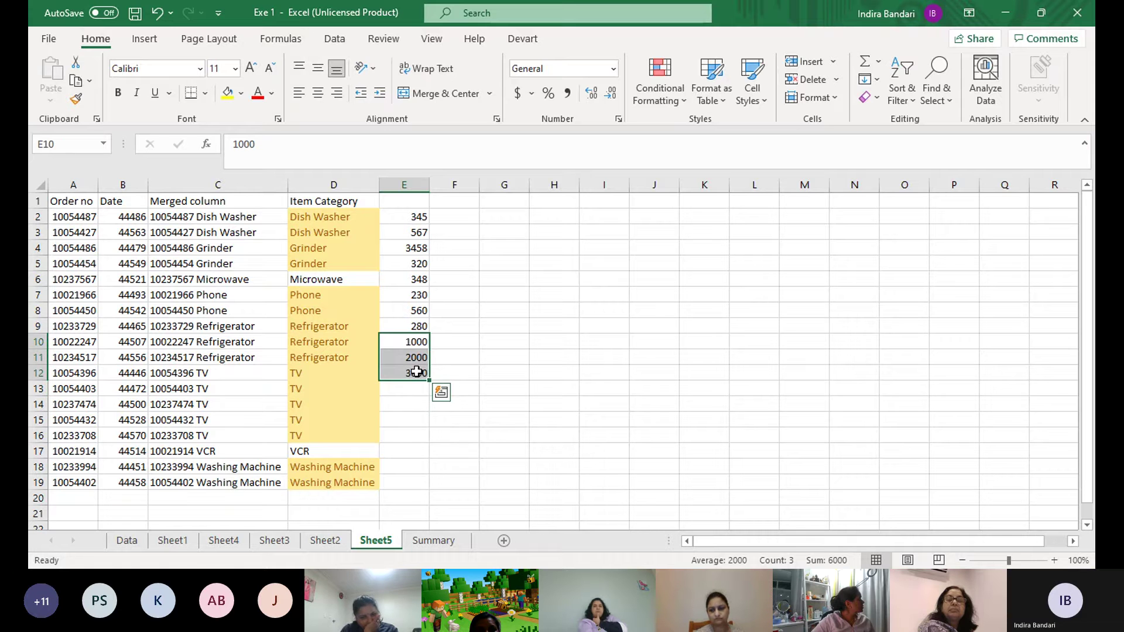
left_click_drag(429, 381, 420, 484)
left_click(403, 403)
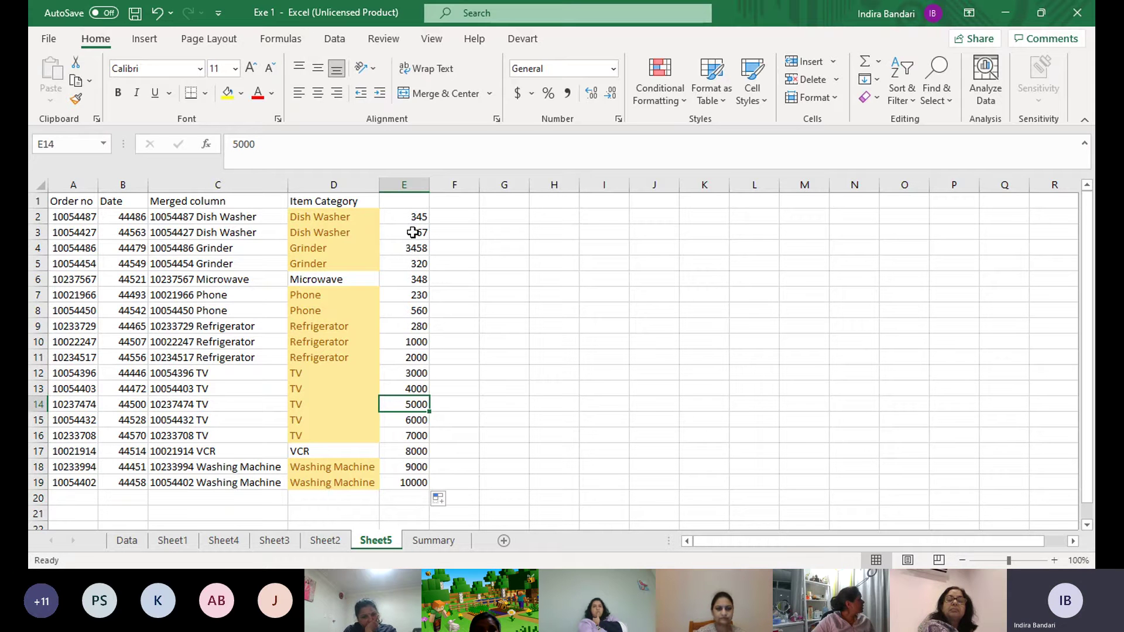
Enter the header 'Numbers' in E1
left_click(414, 201)
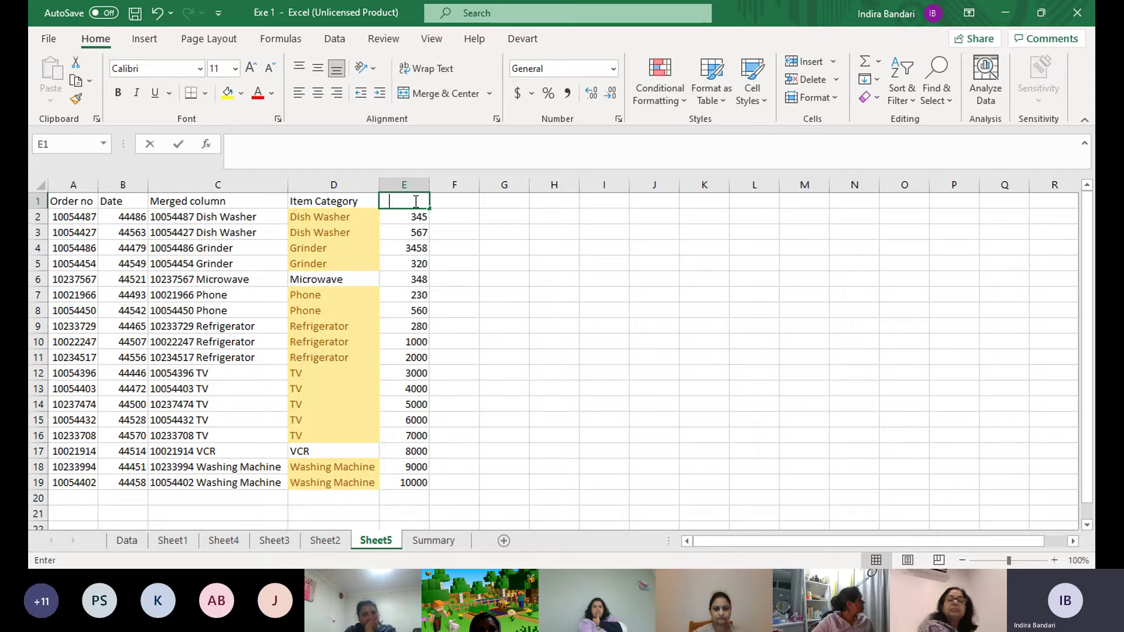
type("Numbers")
key("Return")
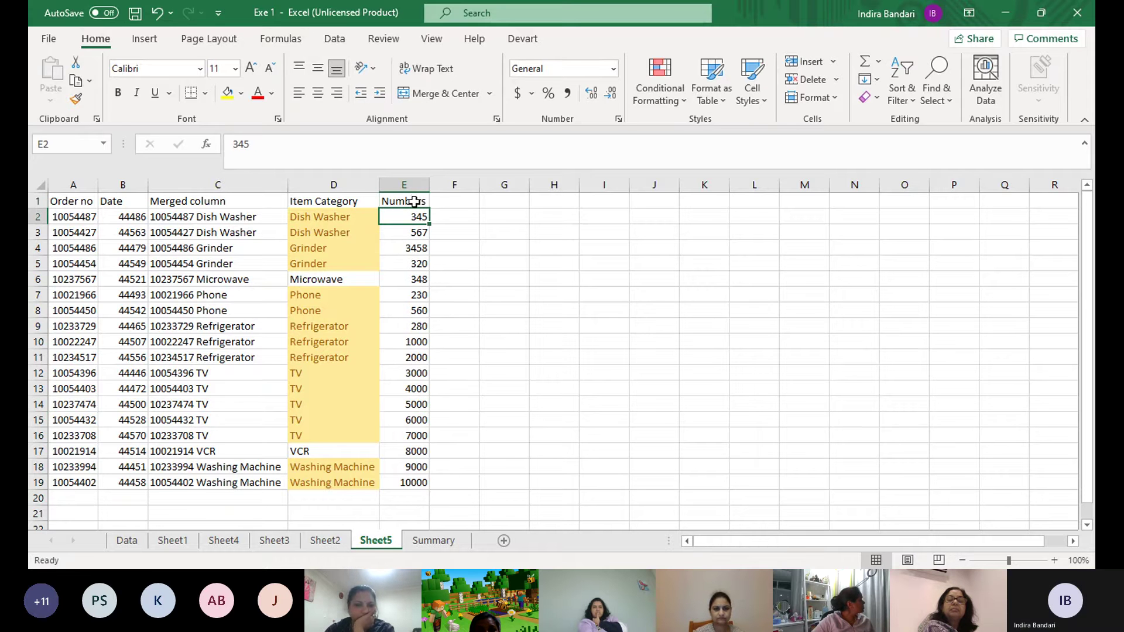
left_click_drag(414, 201, 413, 481)
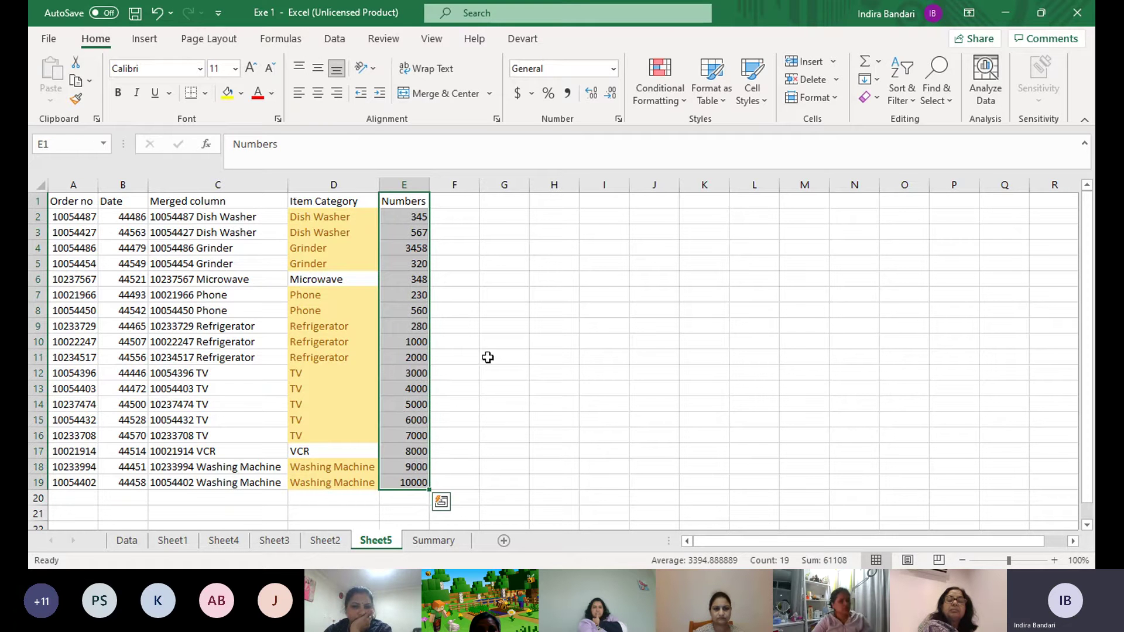
Add a Greater Than rule to E1:E19 so 8000, 9000 and 10000 shade light red
left_click(655, 103)
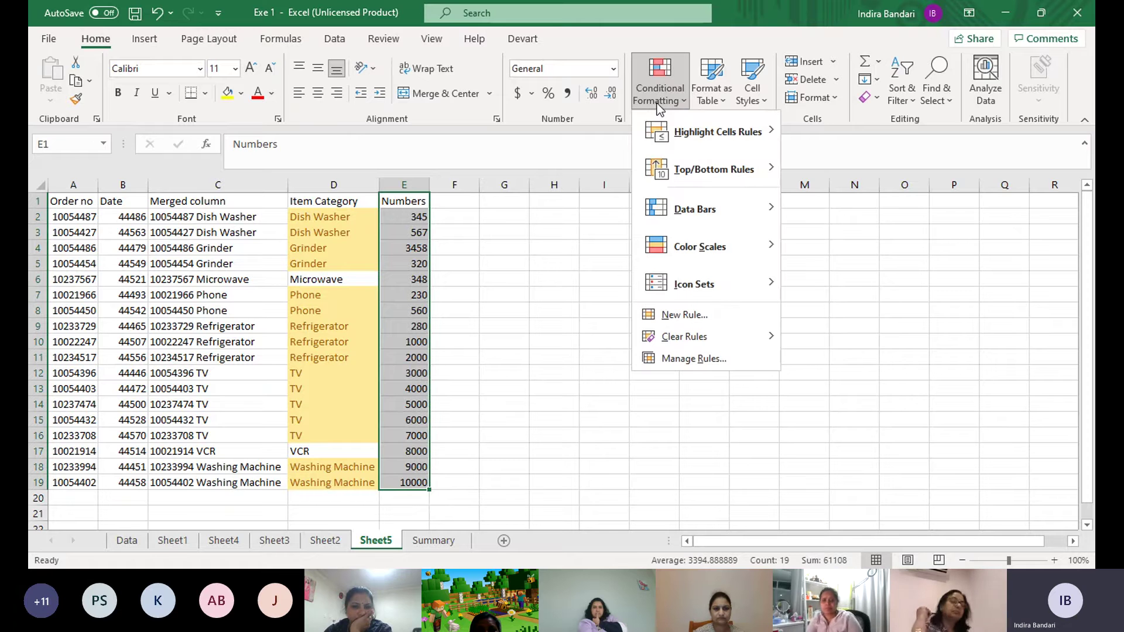
mouse_move(716, 132)
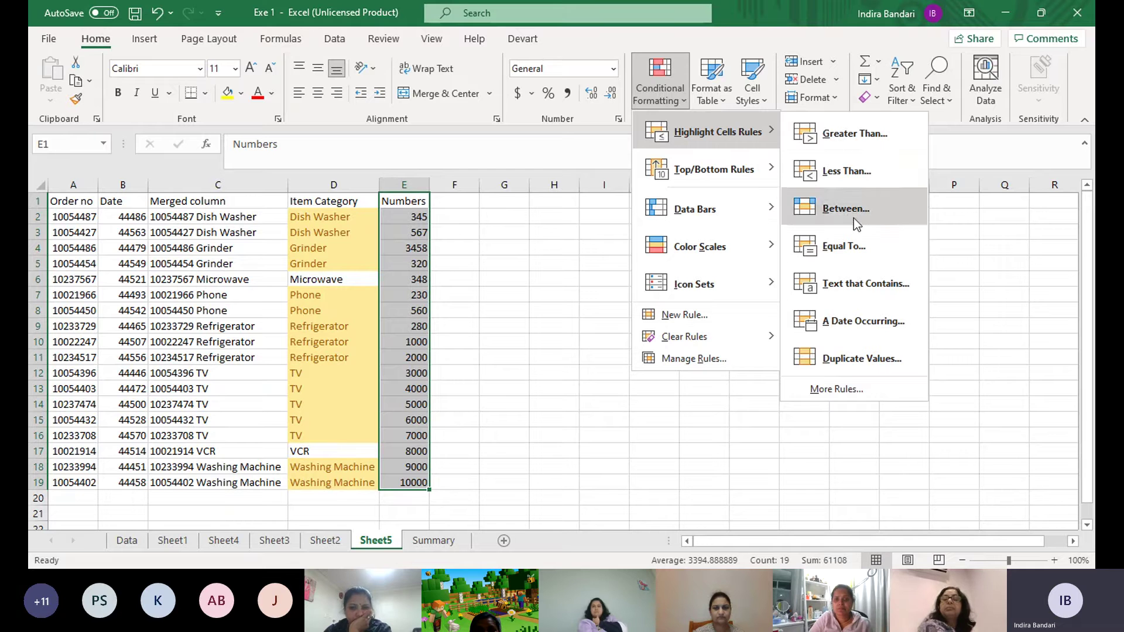
left_click(850, 135)
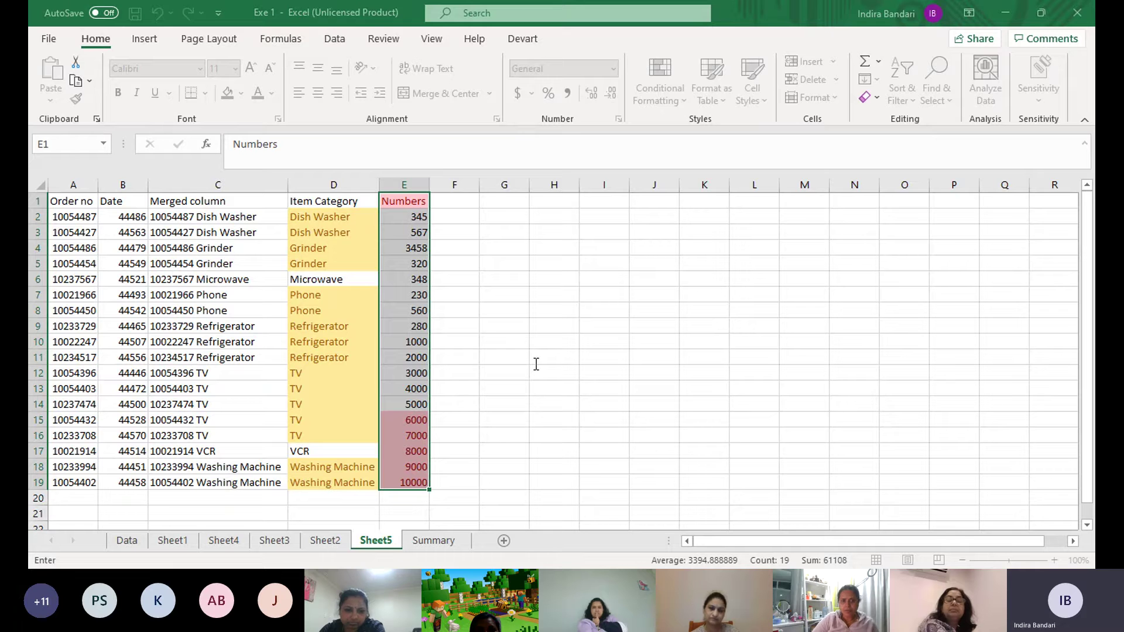
type("1")
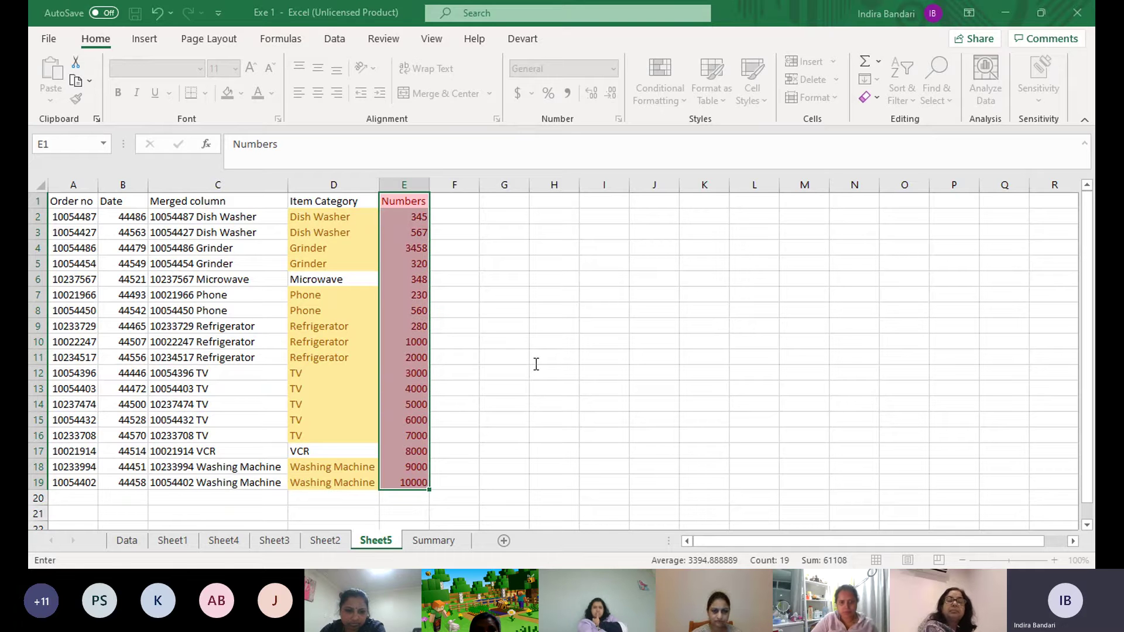
type("1")
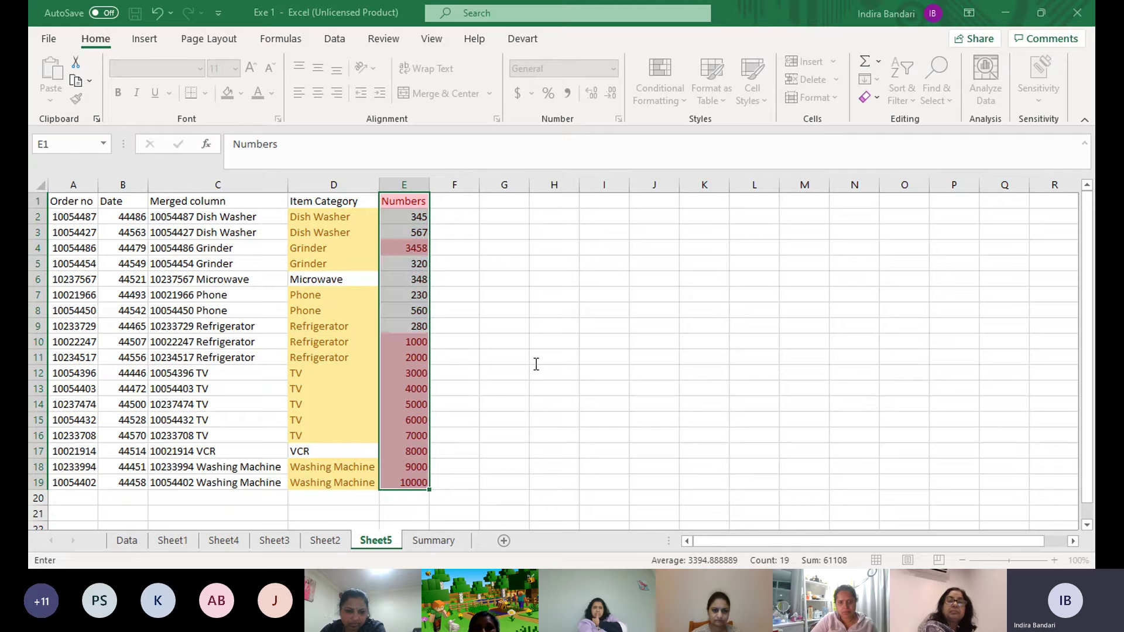
type("3")
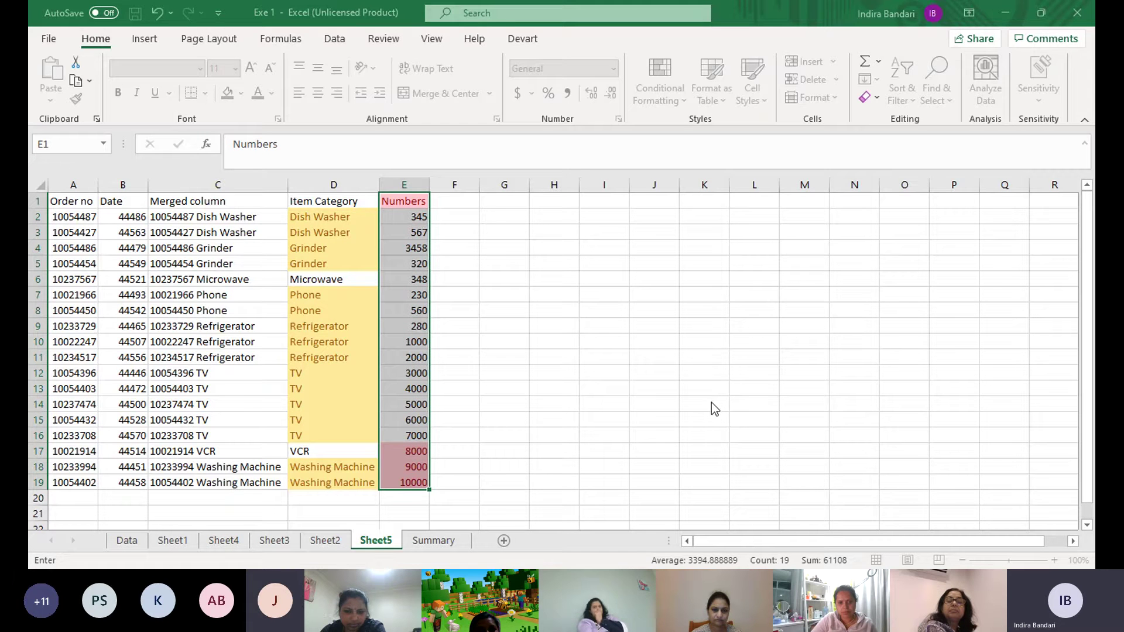
key("Return")
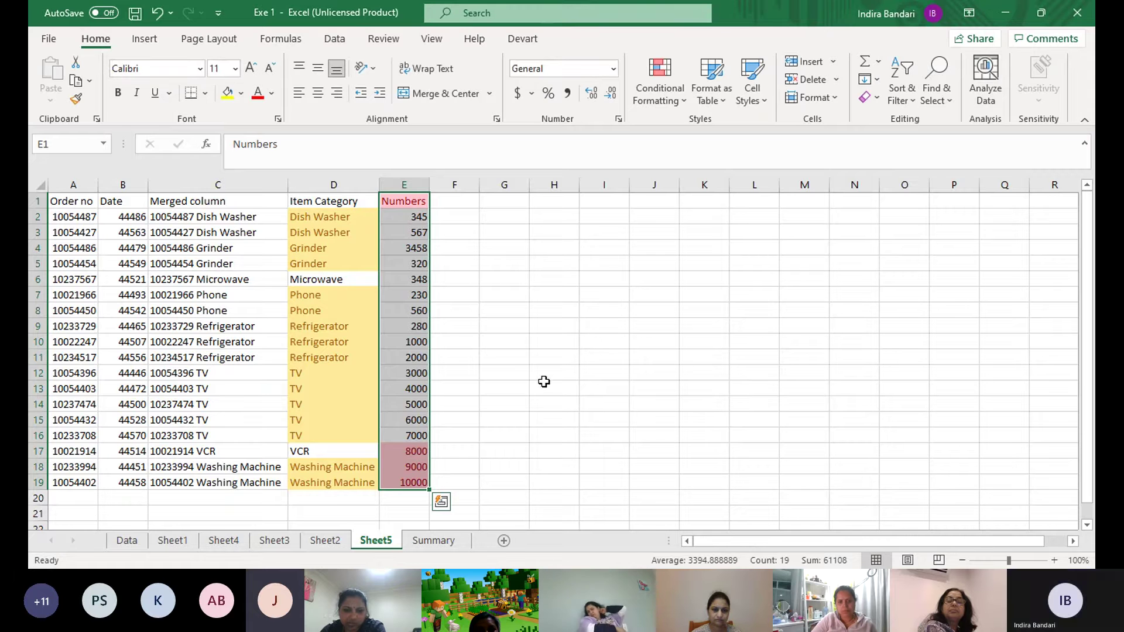
left_click_drag(542, 386, 542, 374)
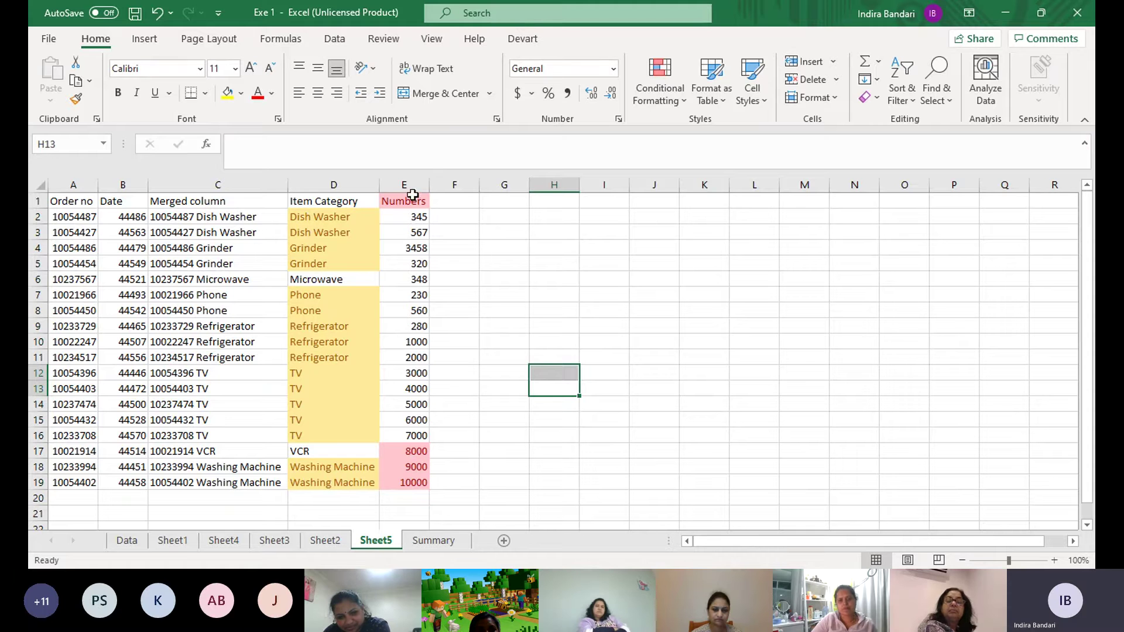
Copy E1:E19 and paste it as values only into column F starting at F1
left_click_drag(413, 201, 408, 480)
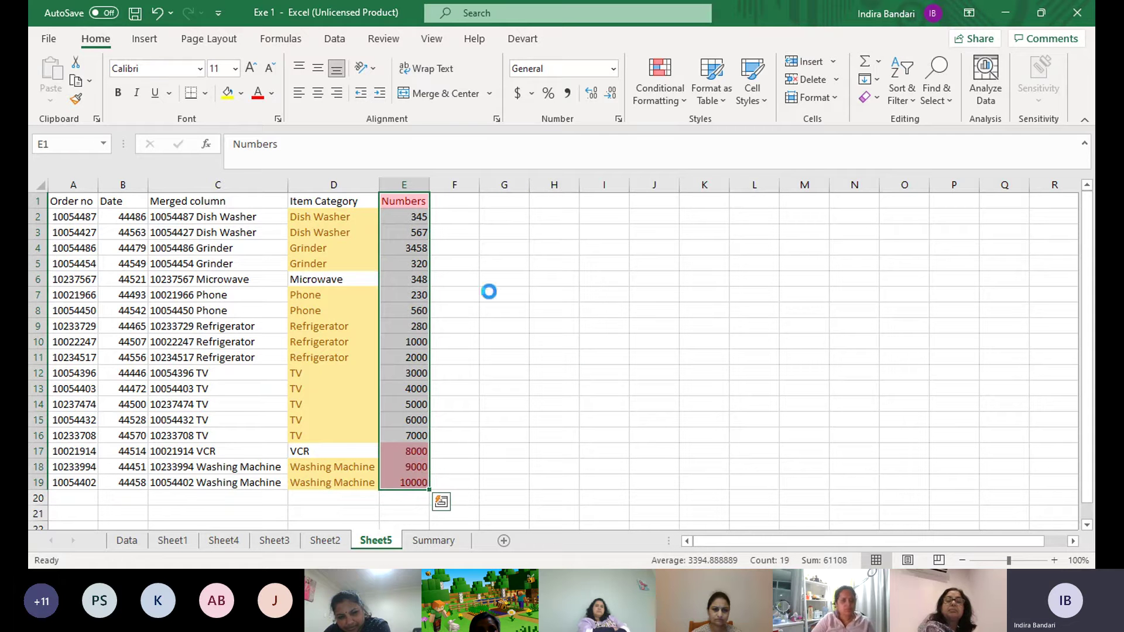
key("ctrl+c")
left_click(455, 203)
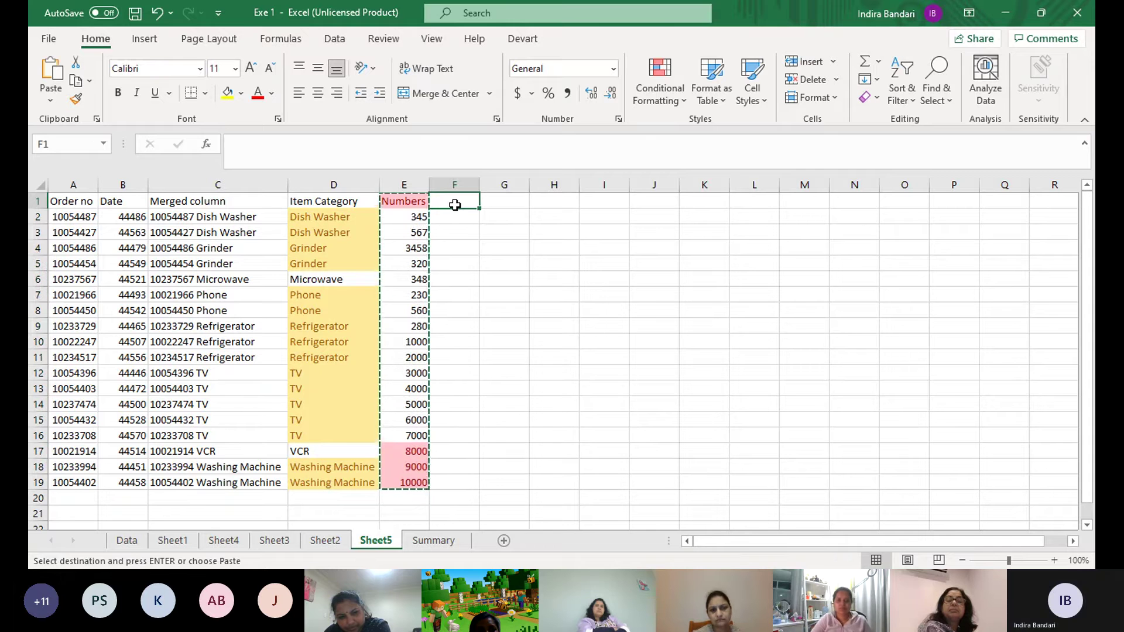
right_click(455, 204)
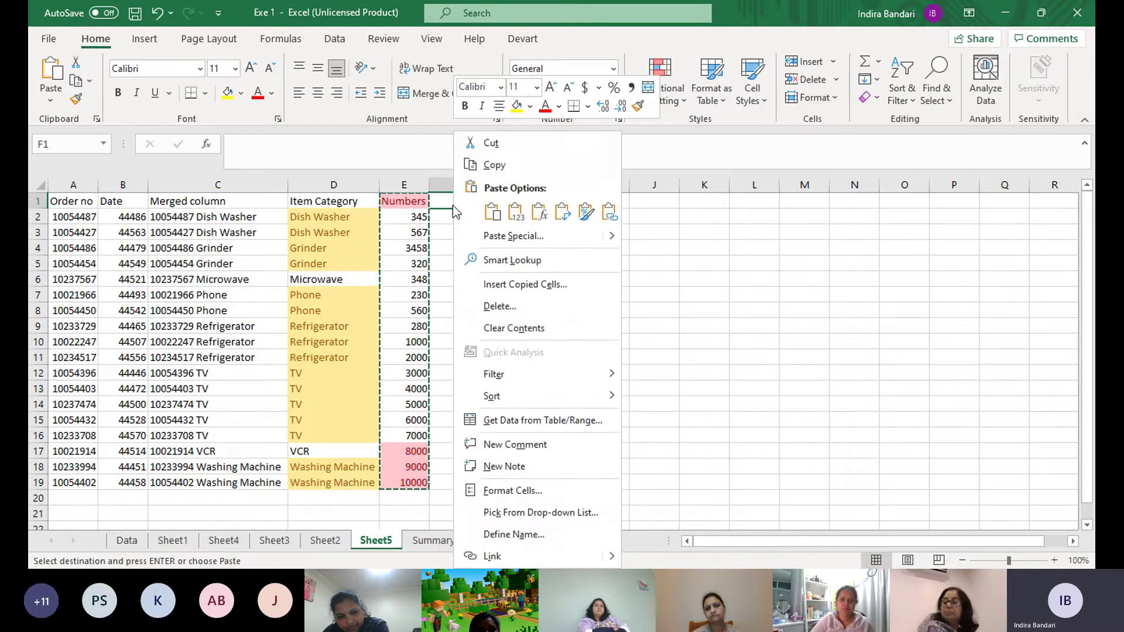
left_click(491, 235)
left_click(378, 170)
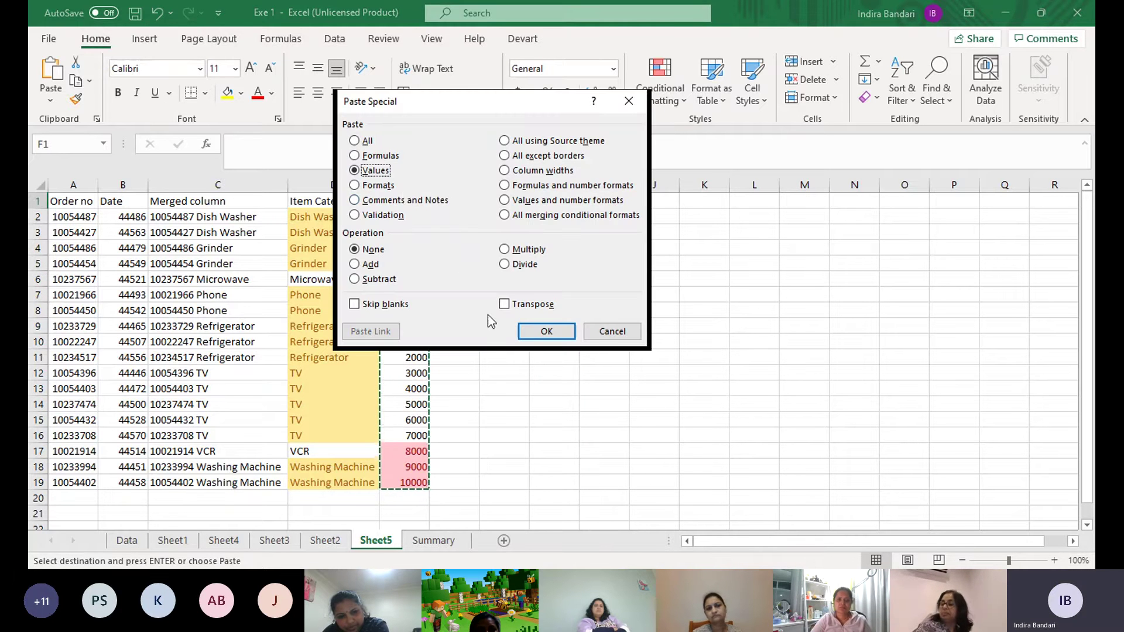
left_click(548, 332)
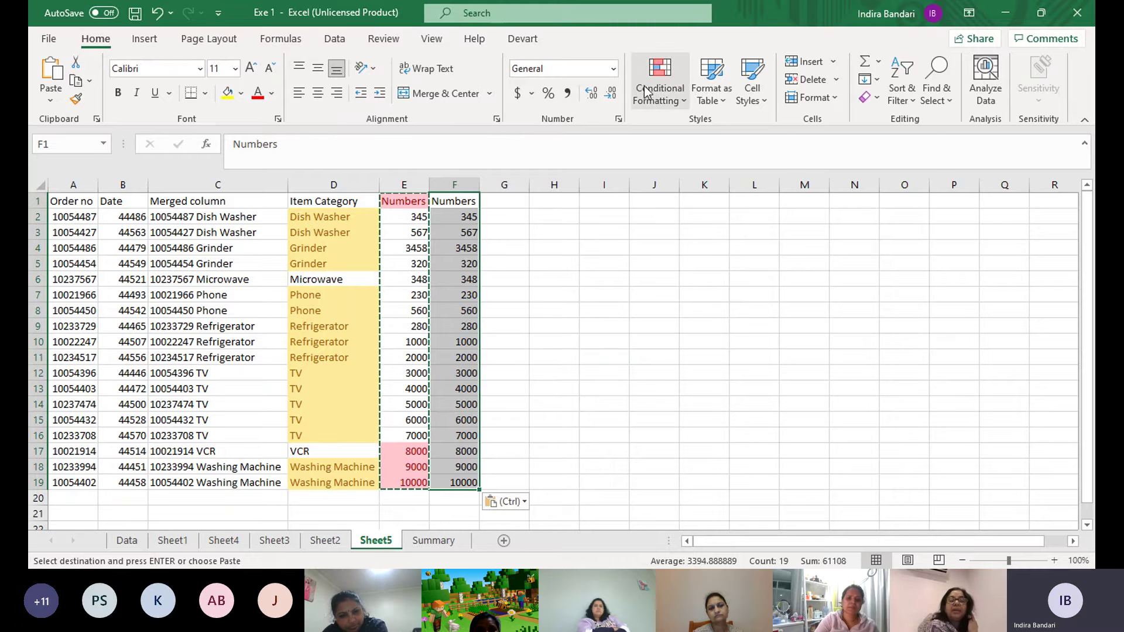
Add a Less Than 1000 rule with light red highlighting to column F
left_click(665, 94)
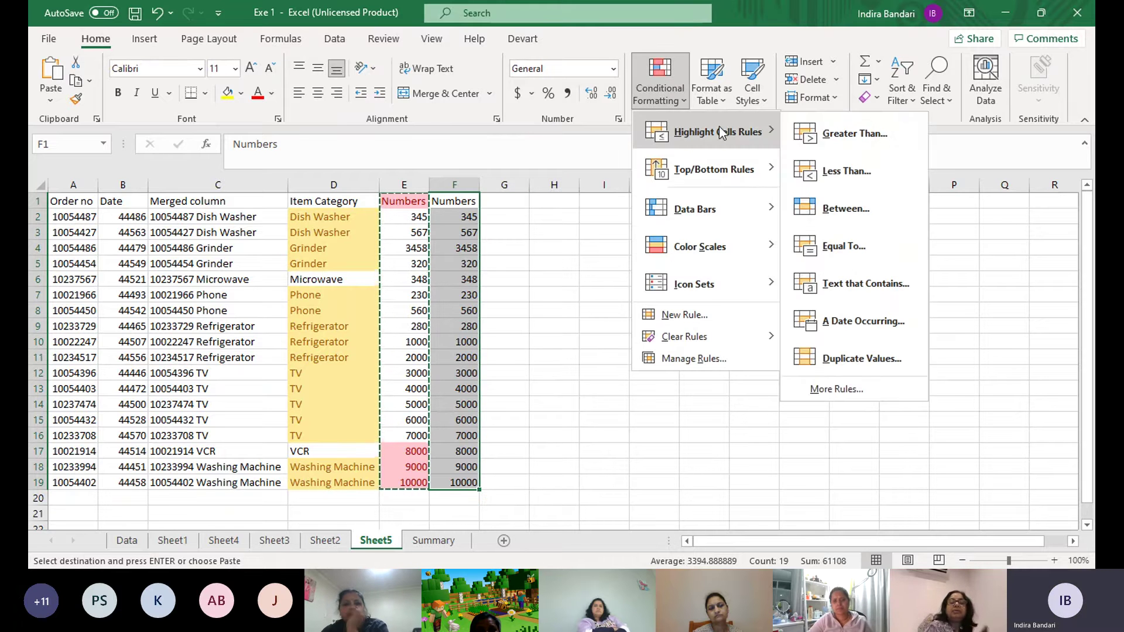
left_click(869, 171)
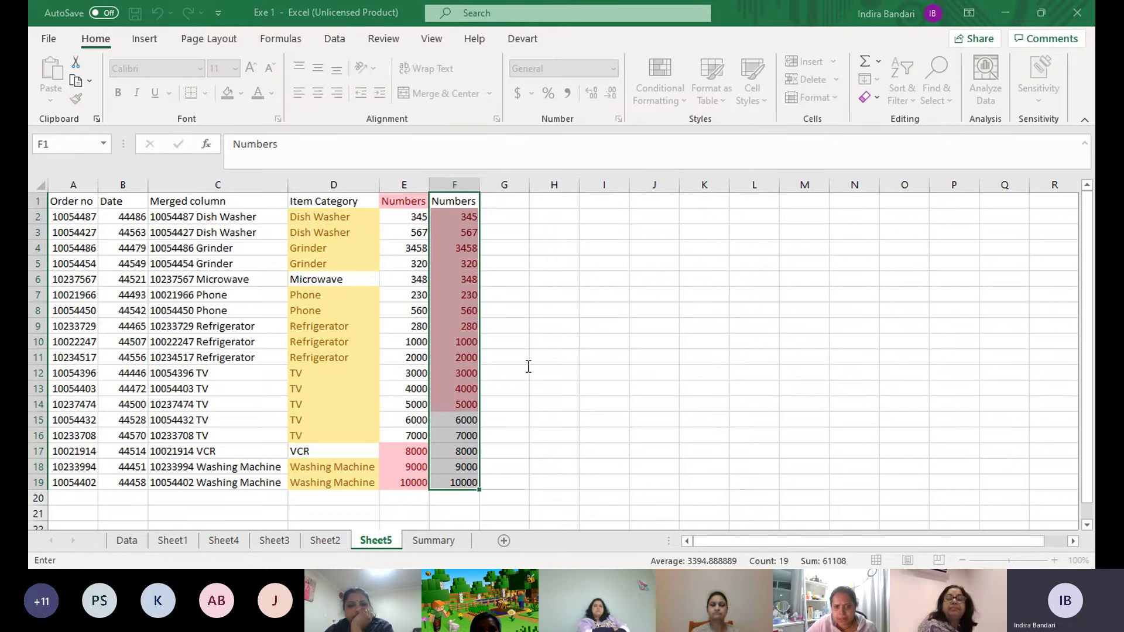
key("BackSpace")
type("1000")
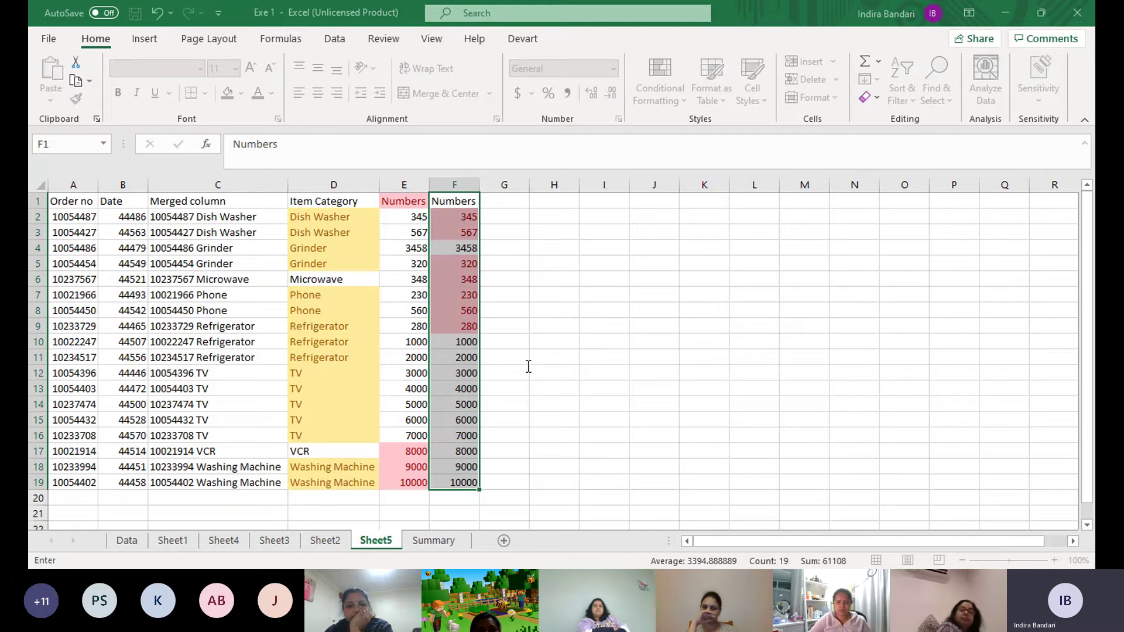
key("Return")
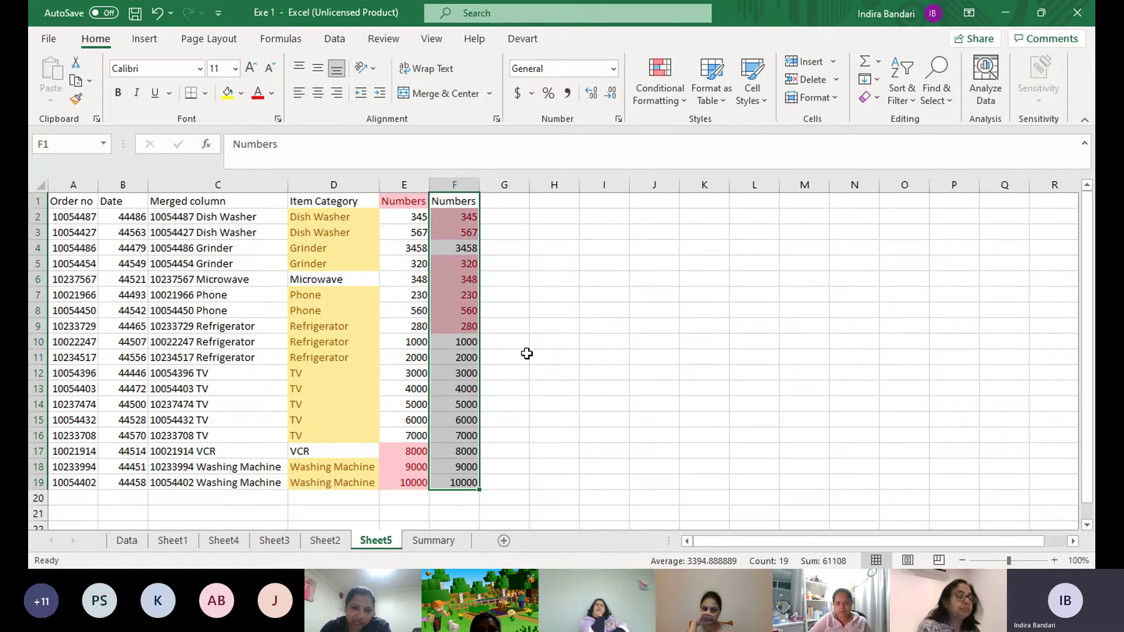
Dismiss the Conditional Formatting menu and deselect to review the seven highlighted values
left_click(667, 94)
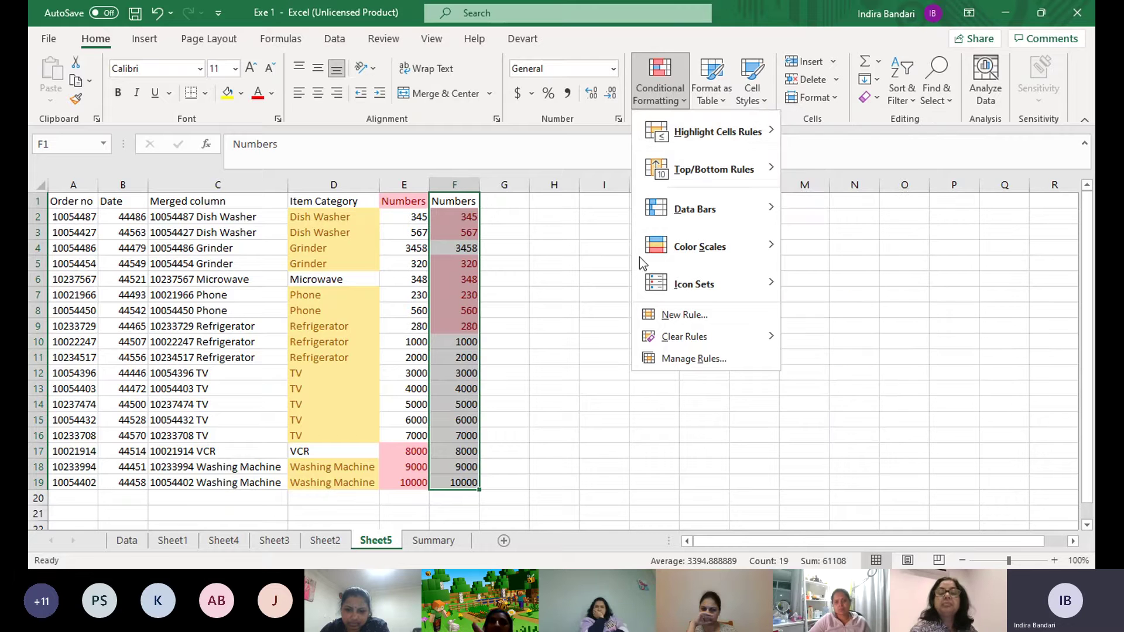
left_click(185, 197)
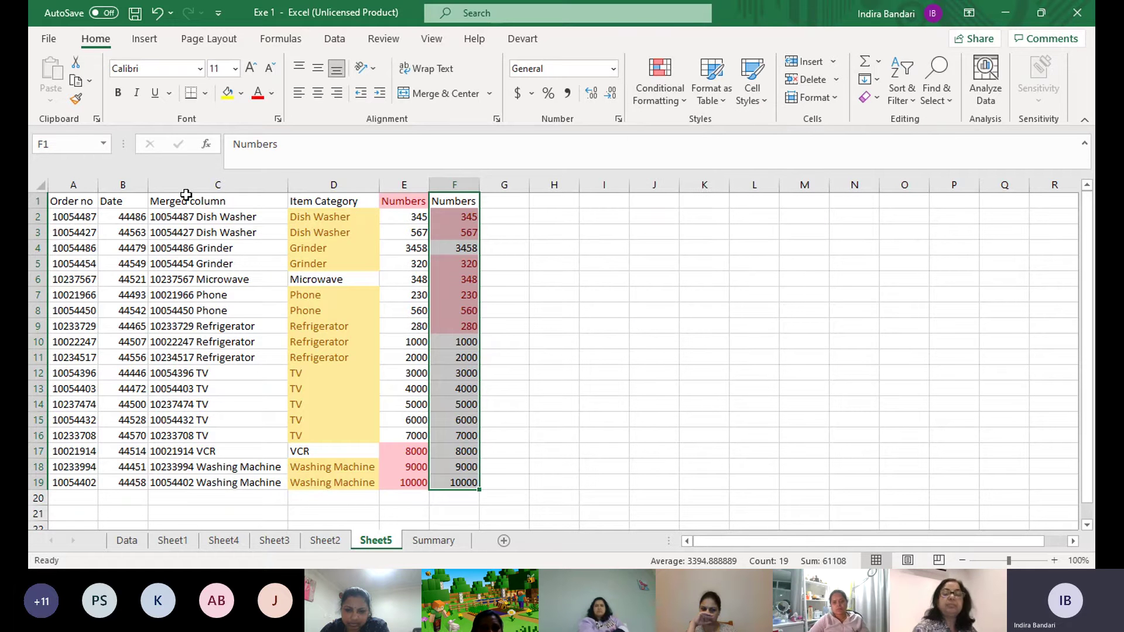
left_click(186, 195)
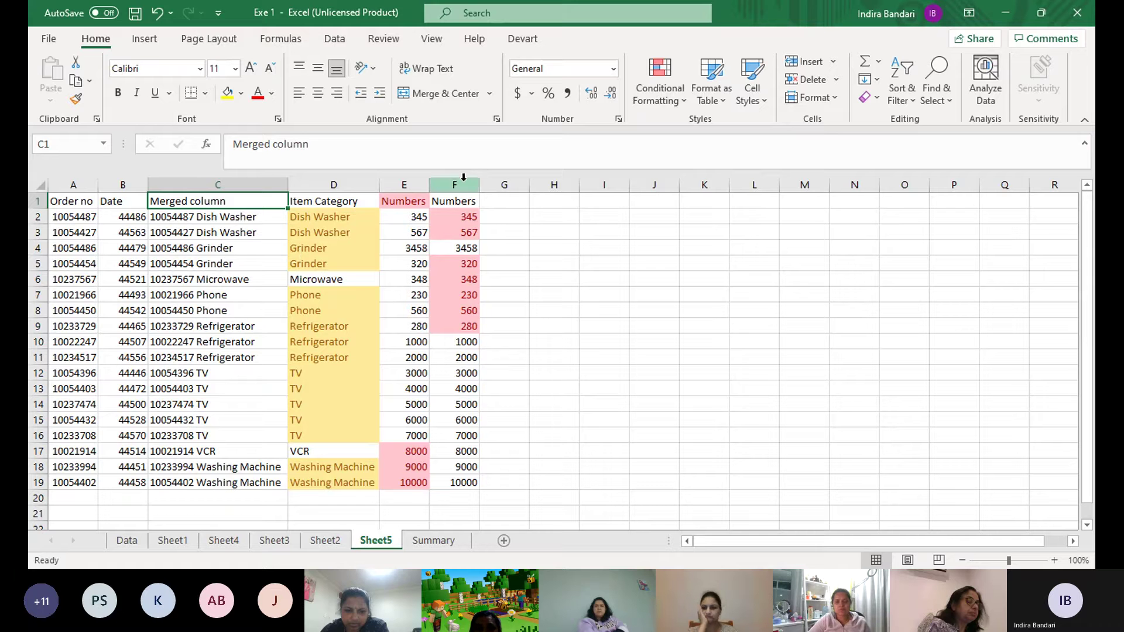
left_click(454, 199)
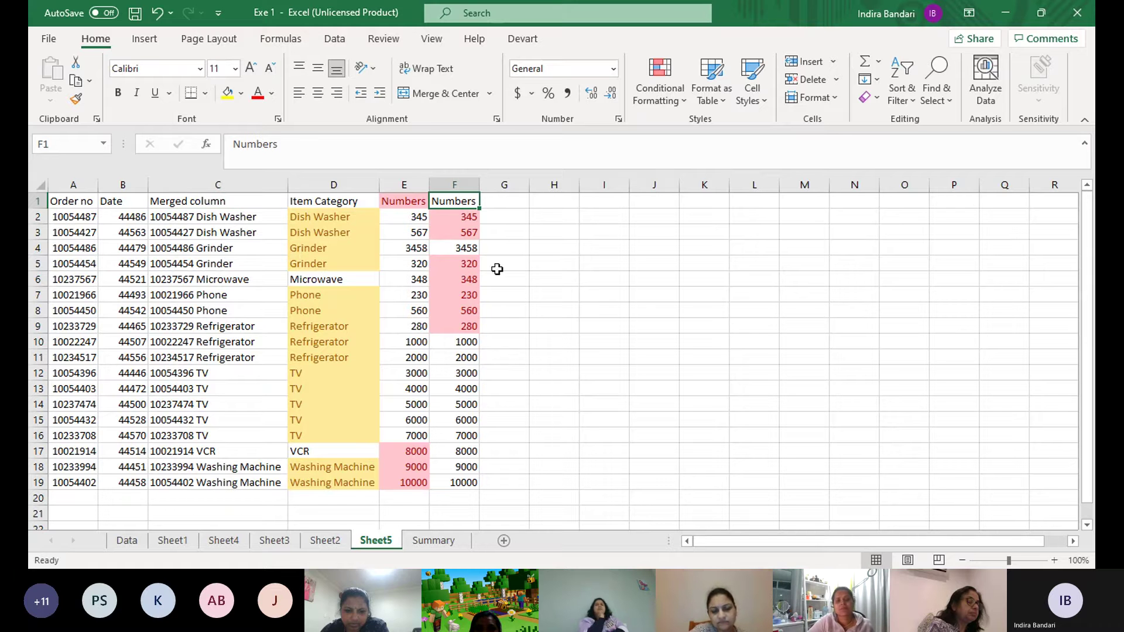
left_click(630, 308)
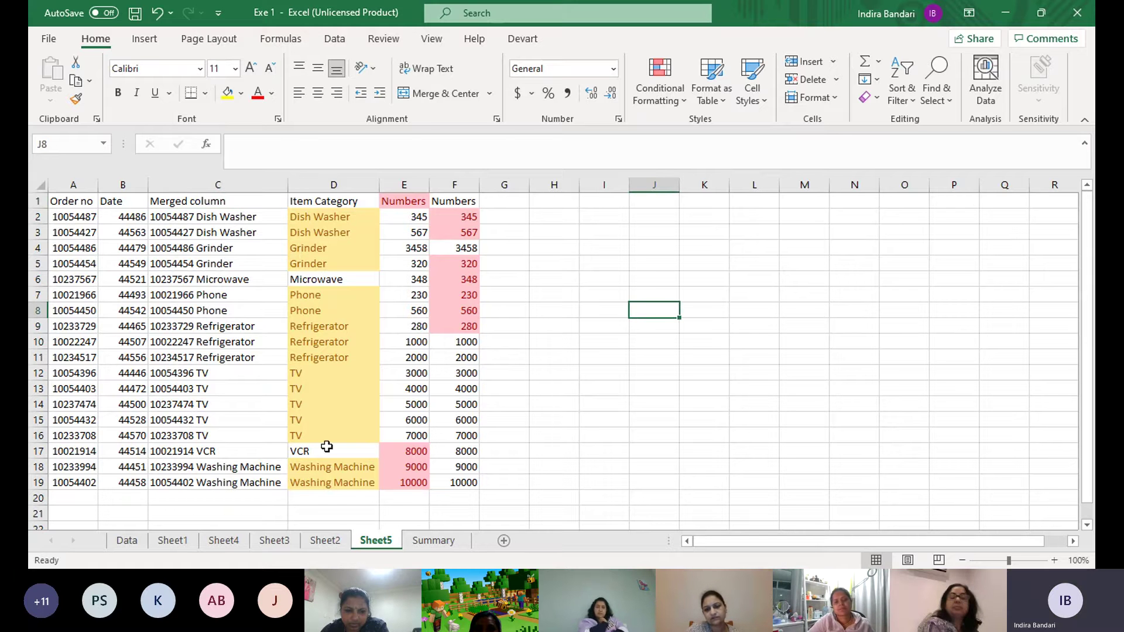
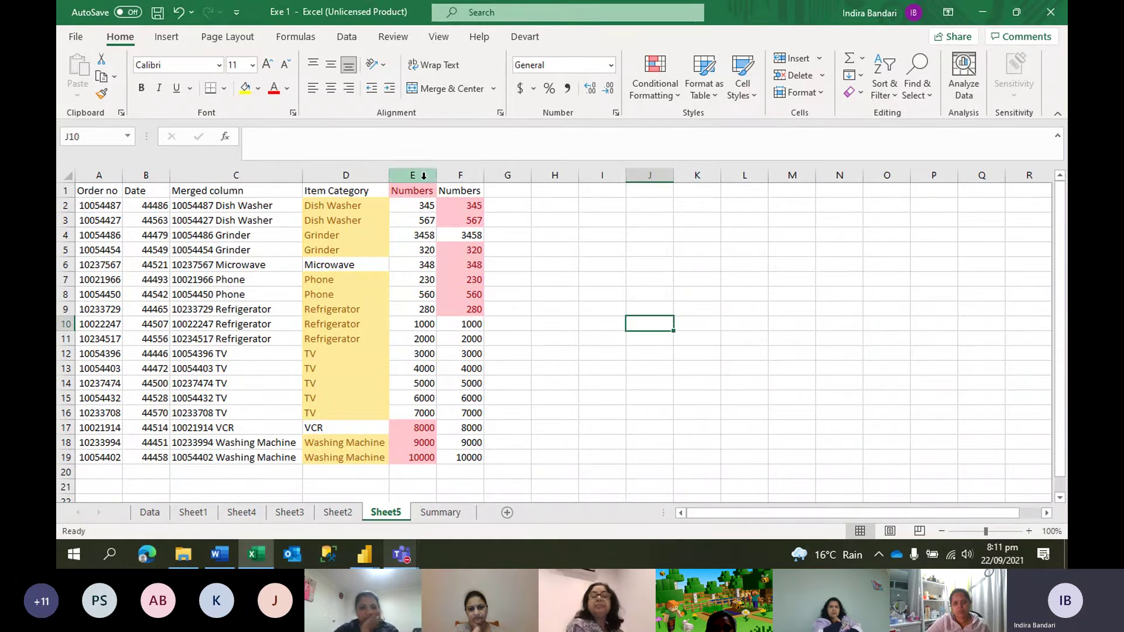
Select the column E Numbers values and start a Greater Than rule, then cancel it
left_click_drag(413, 190, 421, 459)
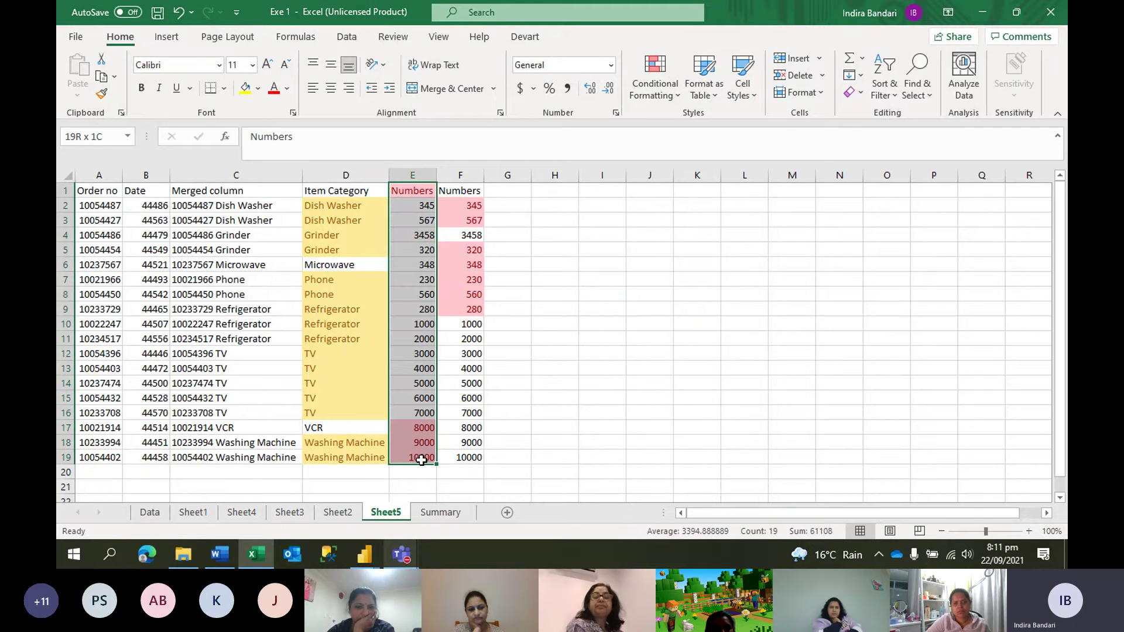
left_click(676, 99)
mouse_move(702, 125)
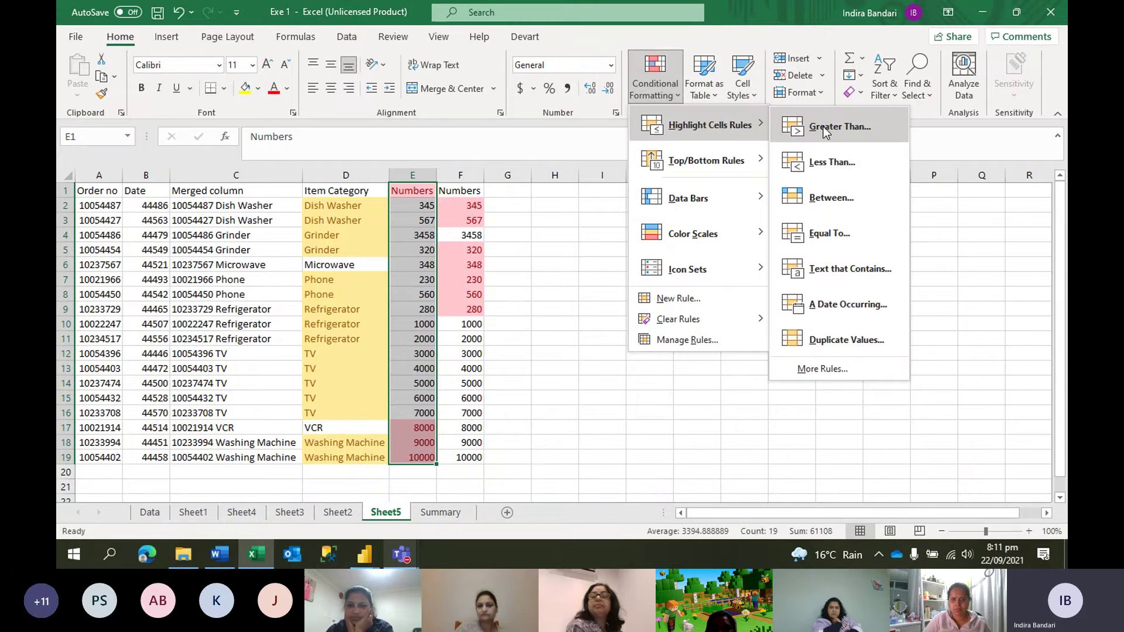
left_click(823, 127)
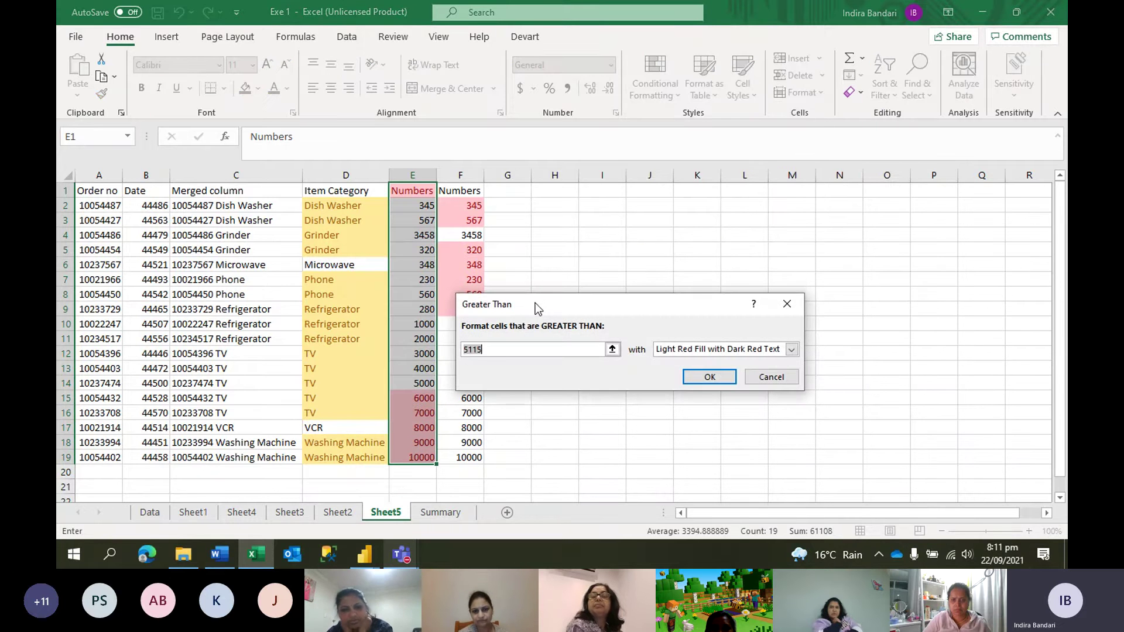
left_click_drag(535, 304, 597, 191)
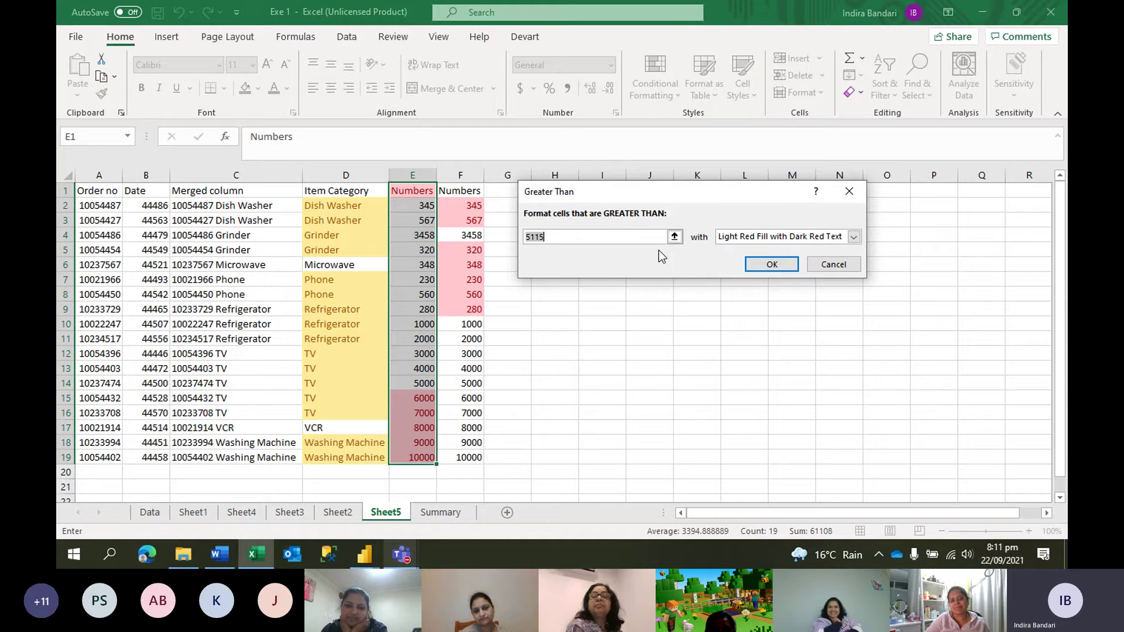
left_click(828, 262)
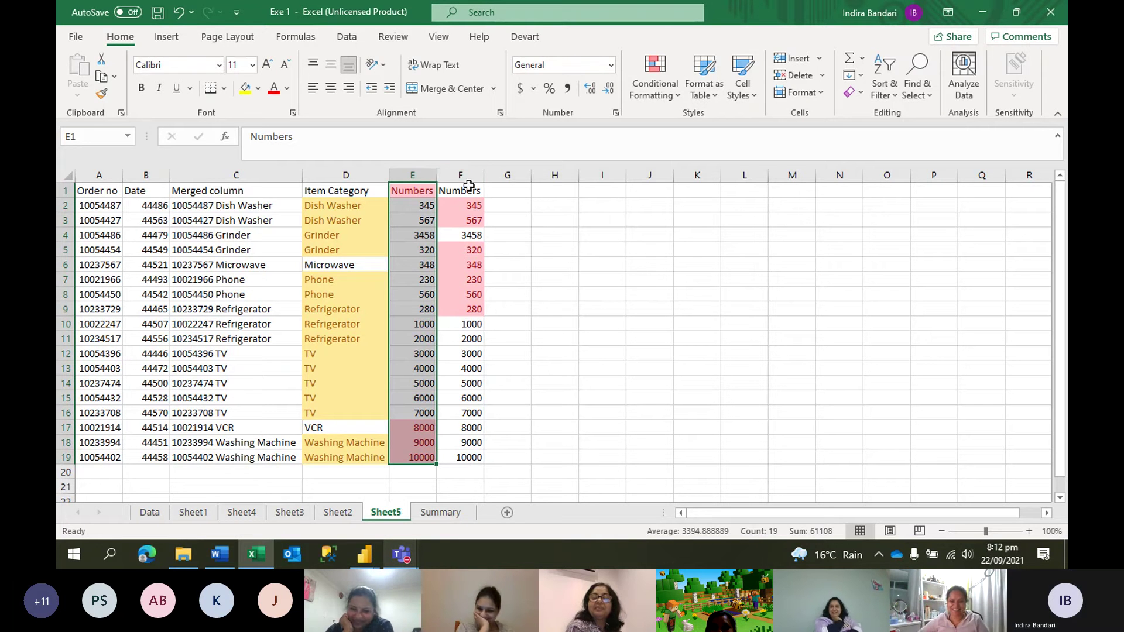
Select the column F Numbers values and try a Less Than rule, then cancel it
mouse_move(466, 191)
left_mouse_down()
mouse_move(477, 335)
mouse_move(467, 458)
left_mouse_up()
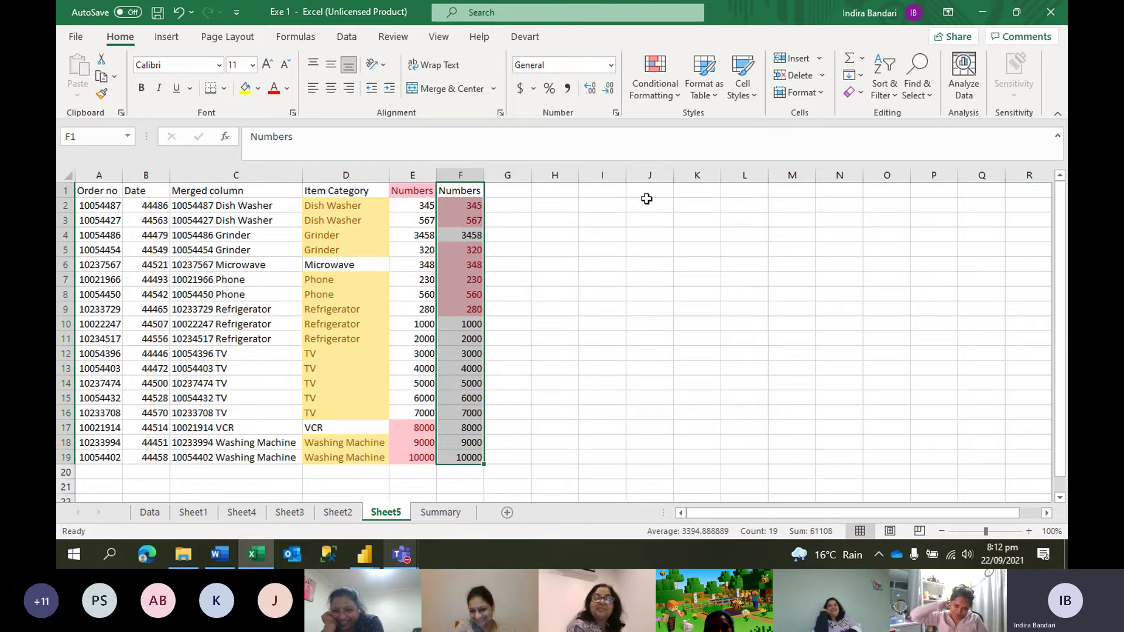
left_click(672, 101)
mouse_move(709, 125)
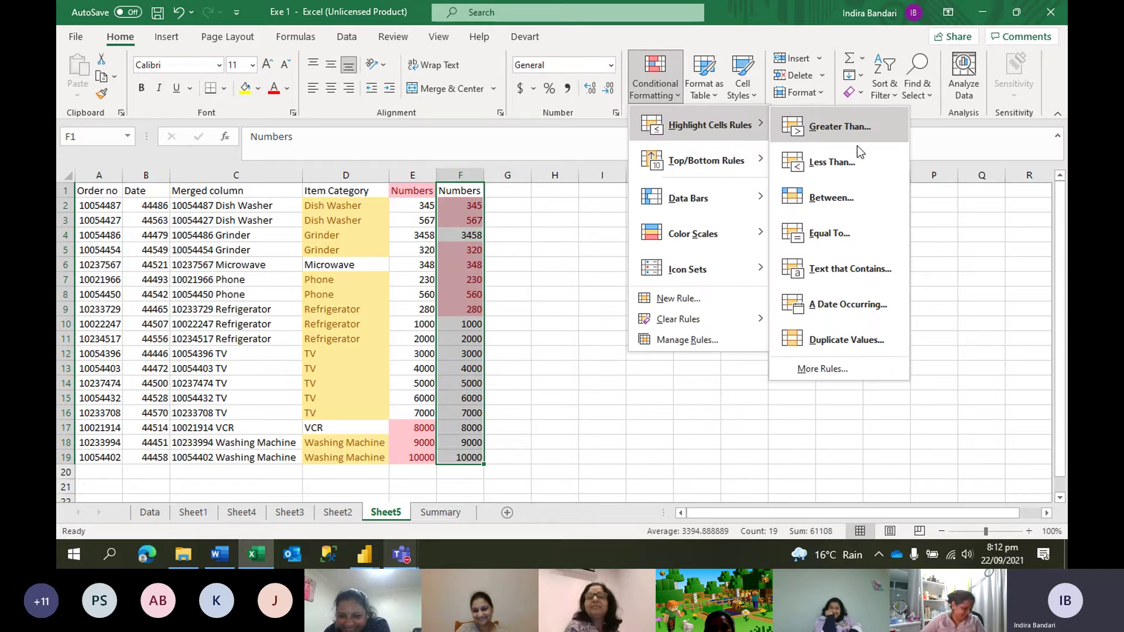
left_click(826, 171)
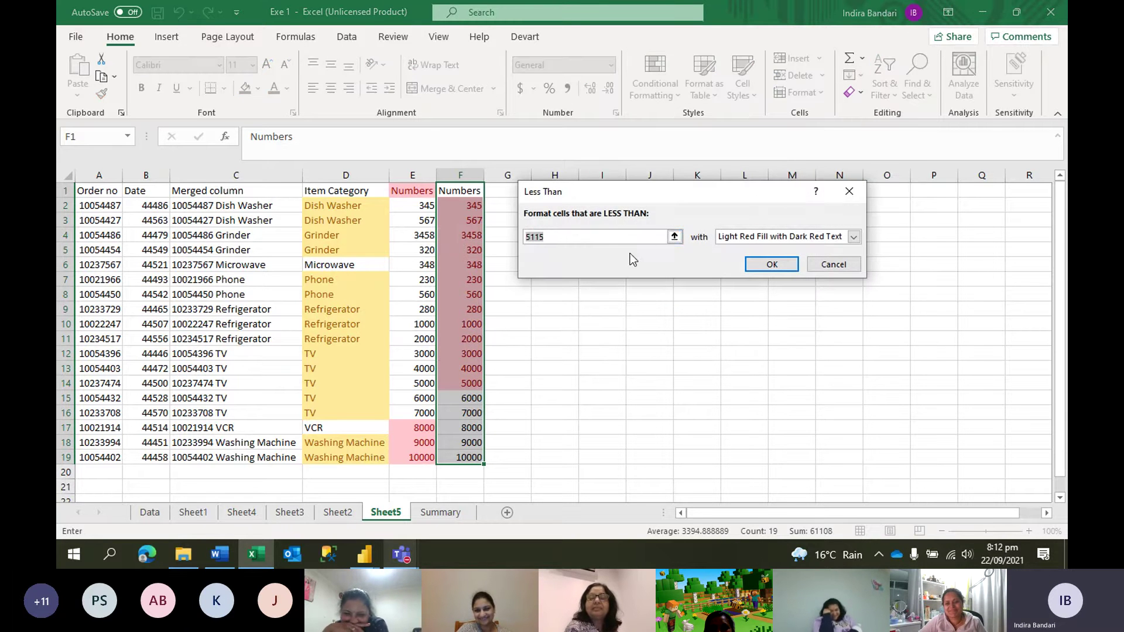
left_click(836, 264)
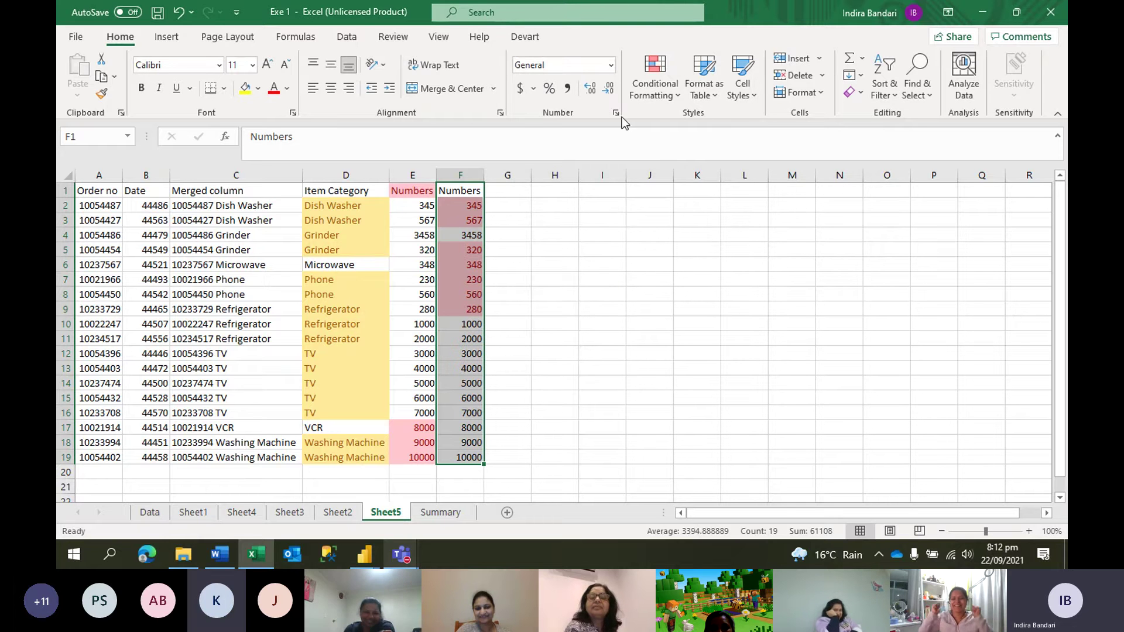
Add a Between rule shading column F values from 3000 to 5000 light red with dark red text
left_click(655, 93)
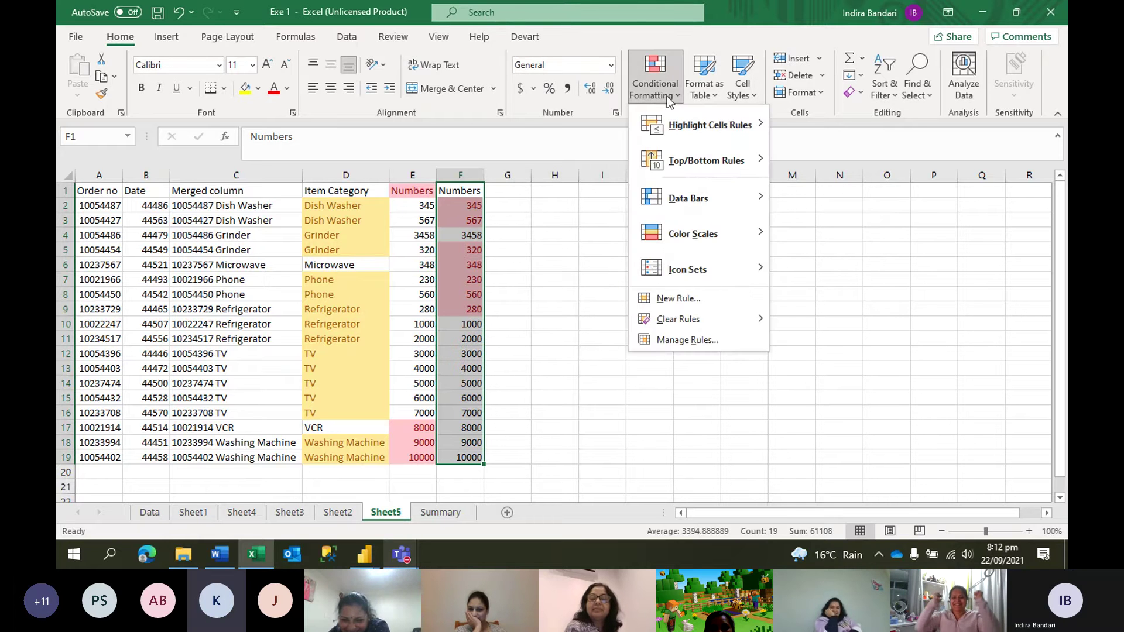
mouse_move(709, 125)
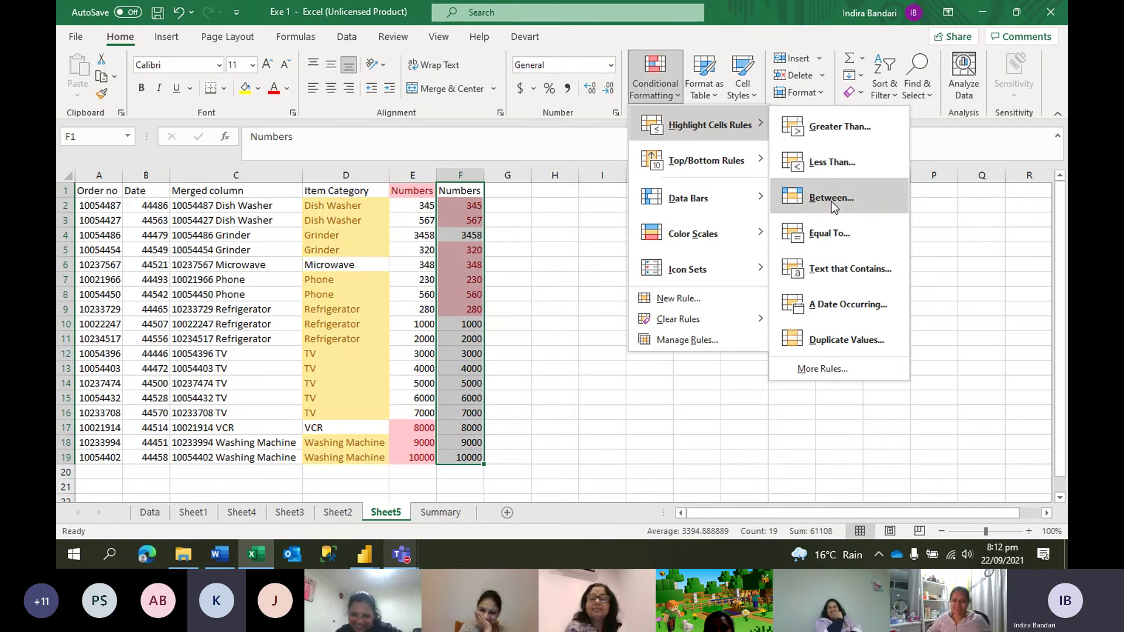
left_click(831, 197)
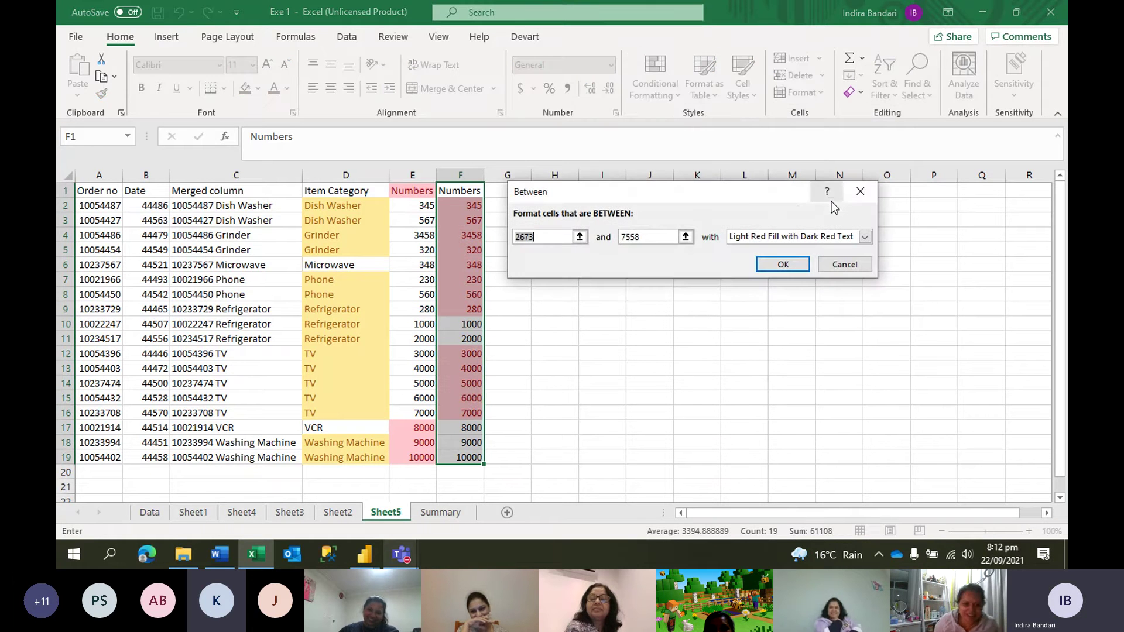
left_click_drag(743, 188, 830, 165)
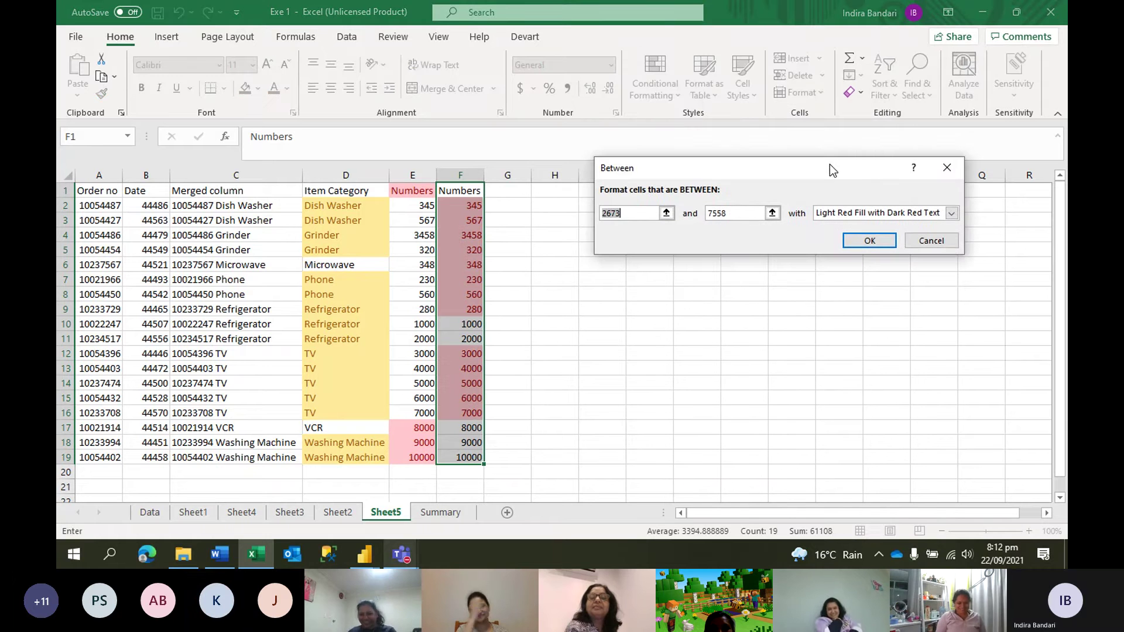
left_click(666, 213)
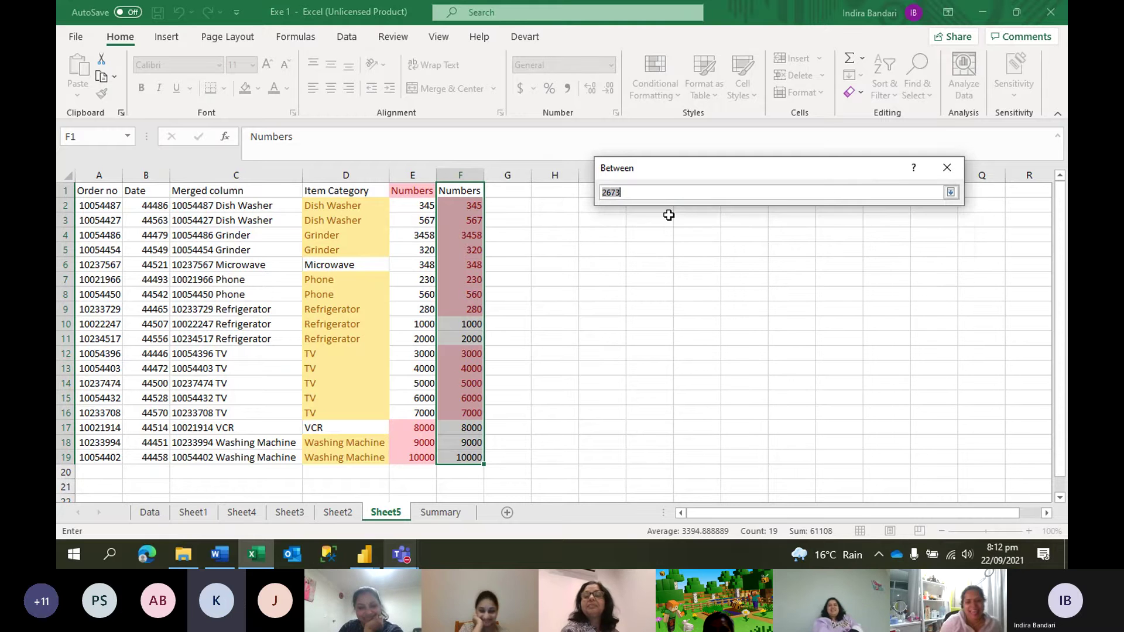
left_click(951, 193)
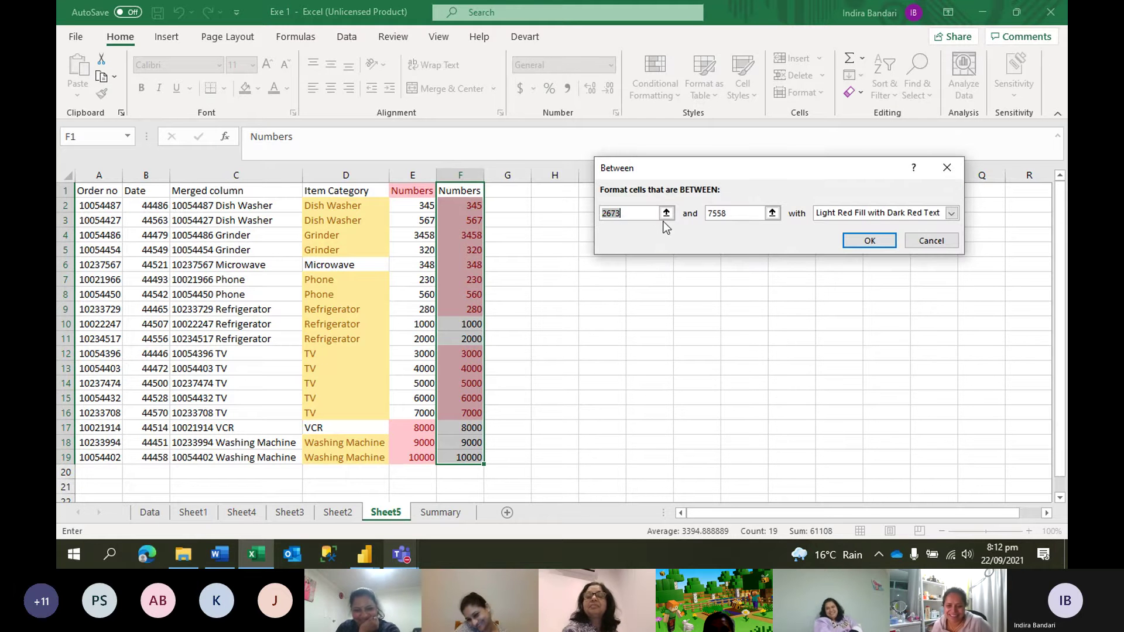
double_click(632, 213)
key("BackSpace")
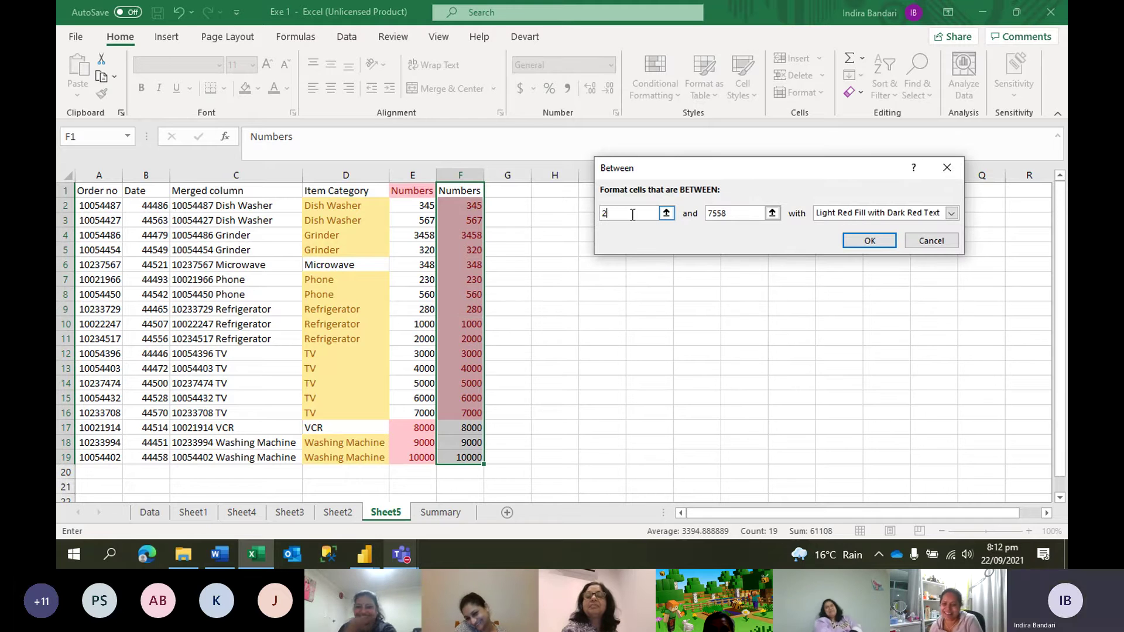
type("3000")
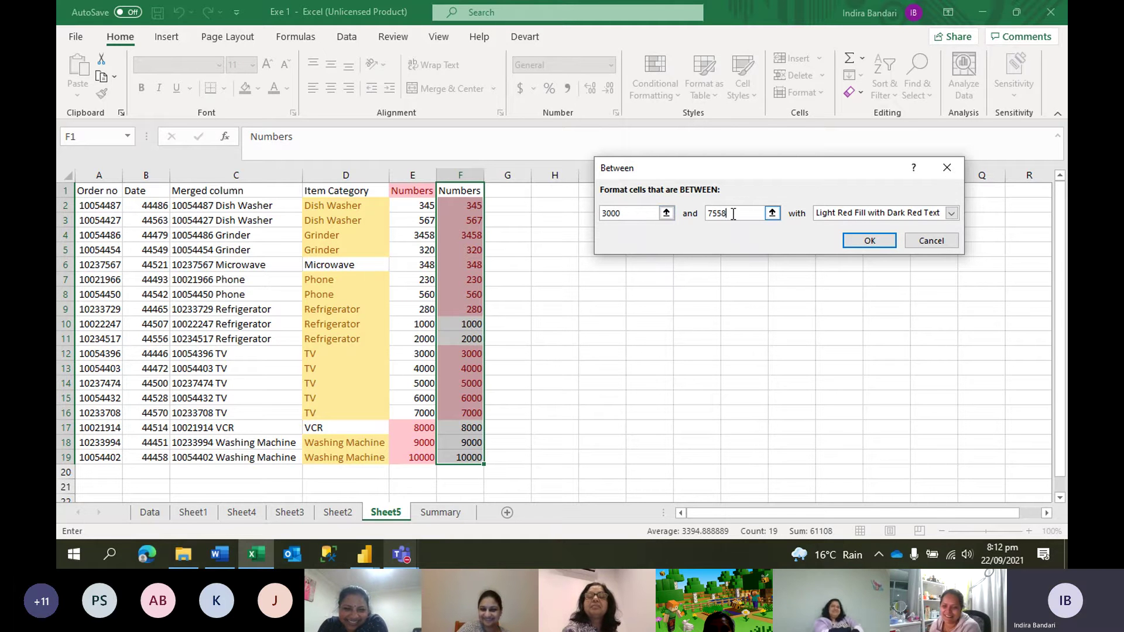
key("BackSpace")
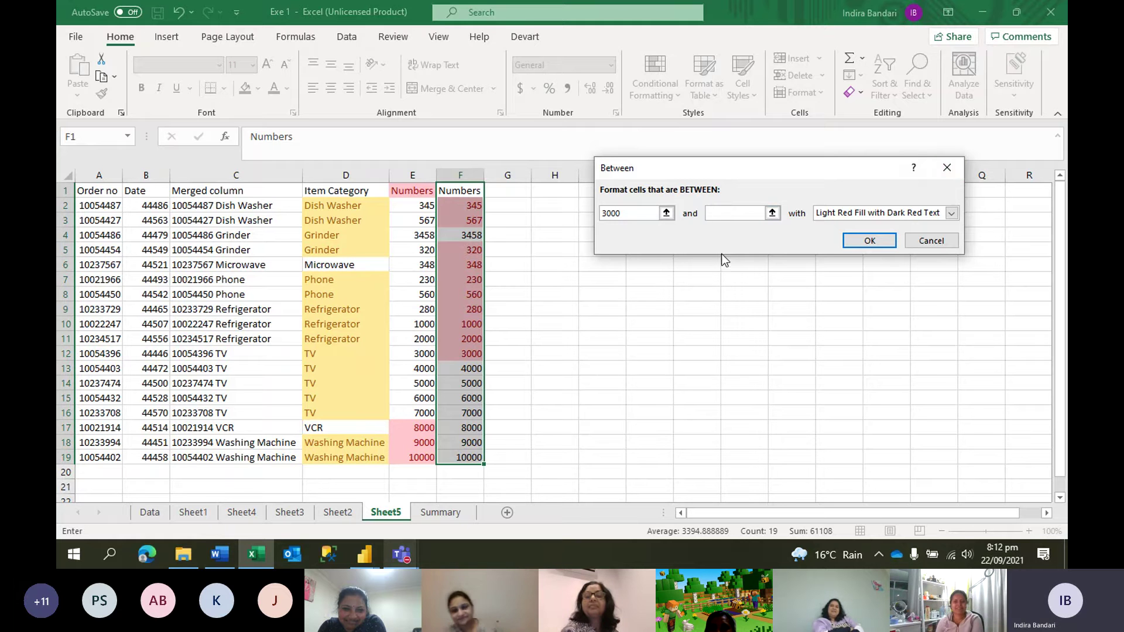
type("5000")
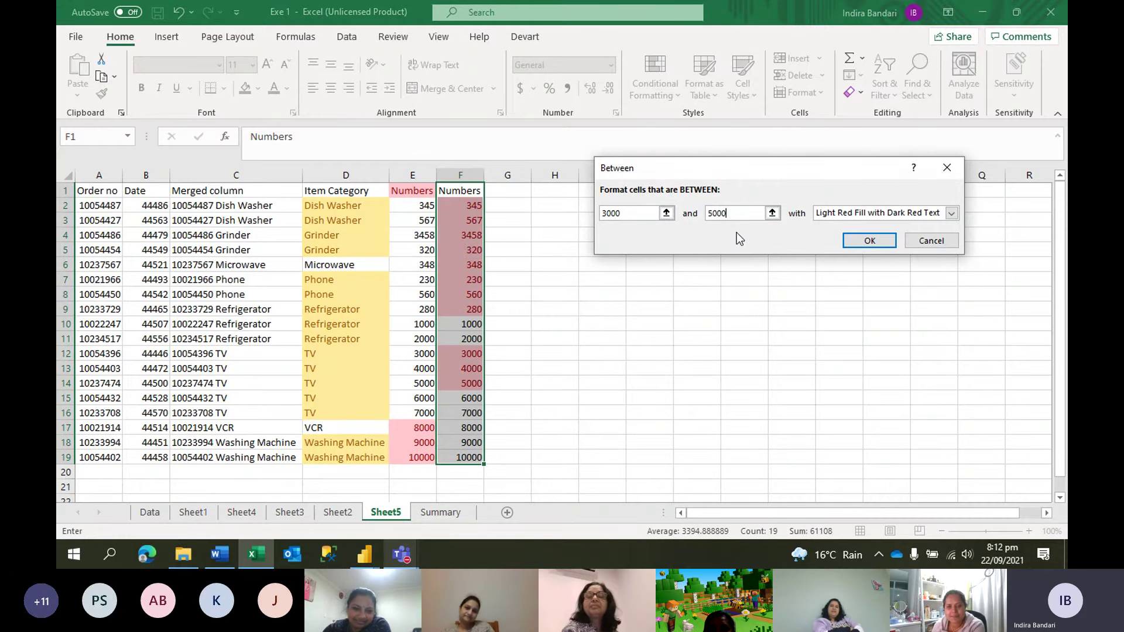
left_click(872, 243)
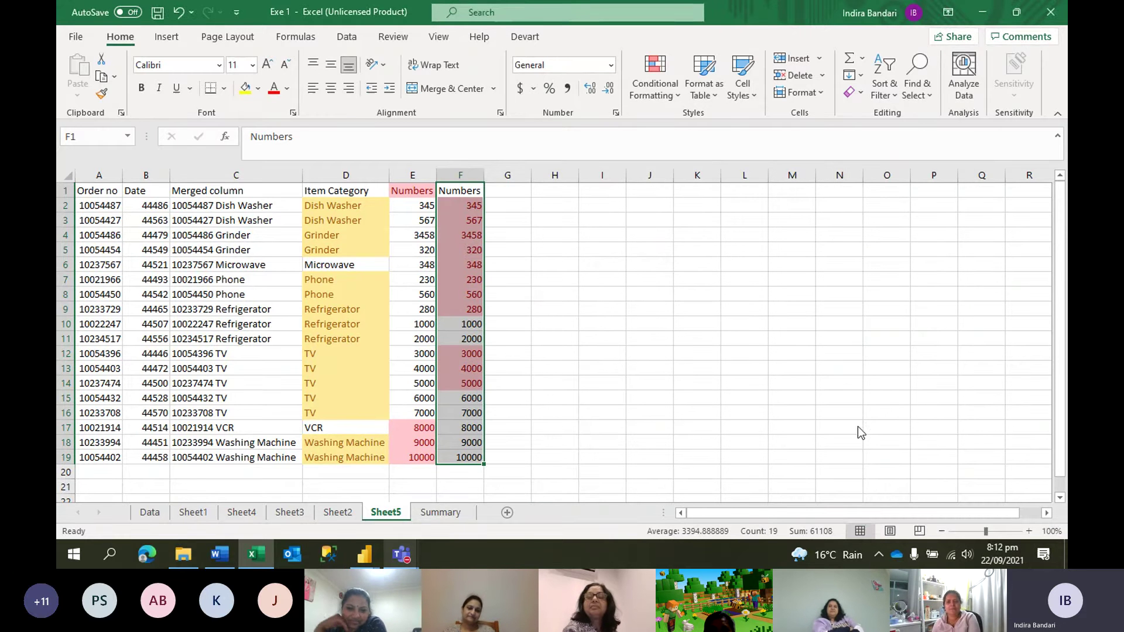
left_click(907, 463)
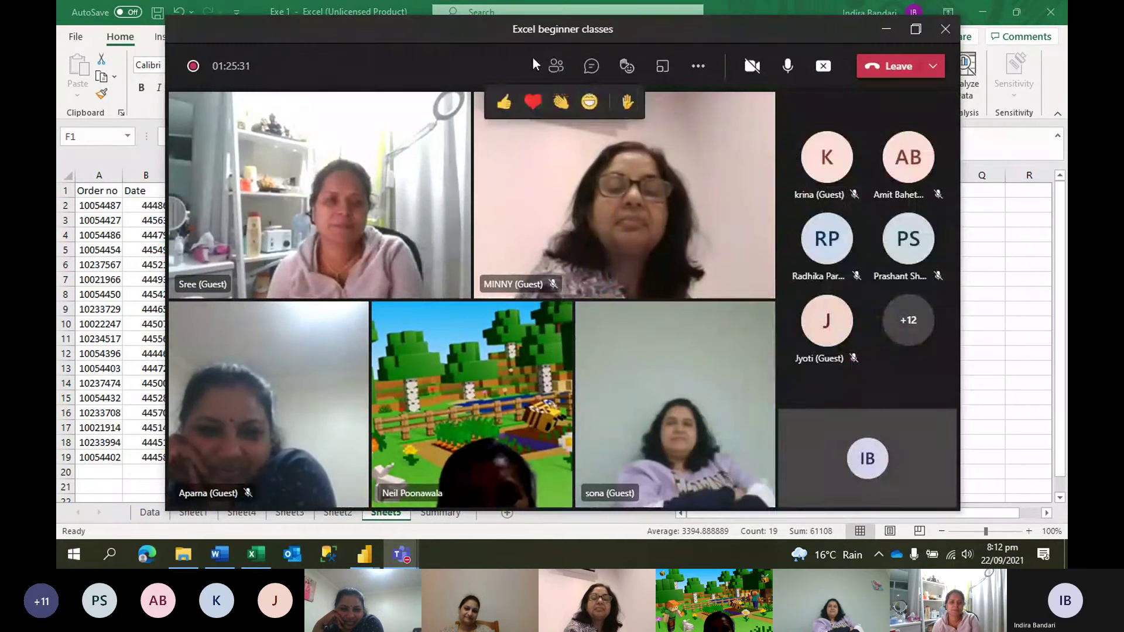
left_click(554, 71)
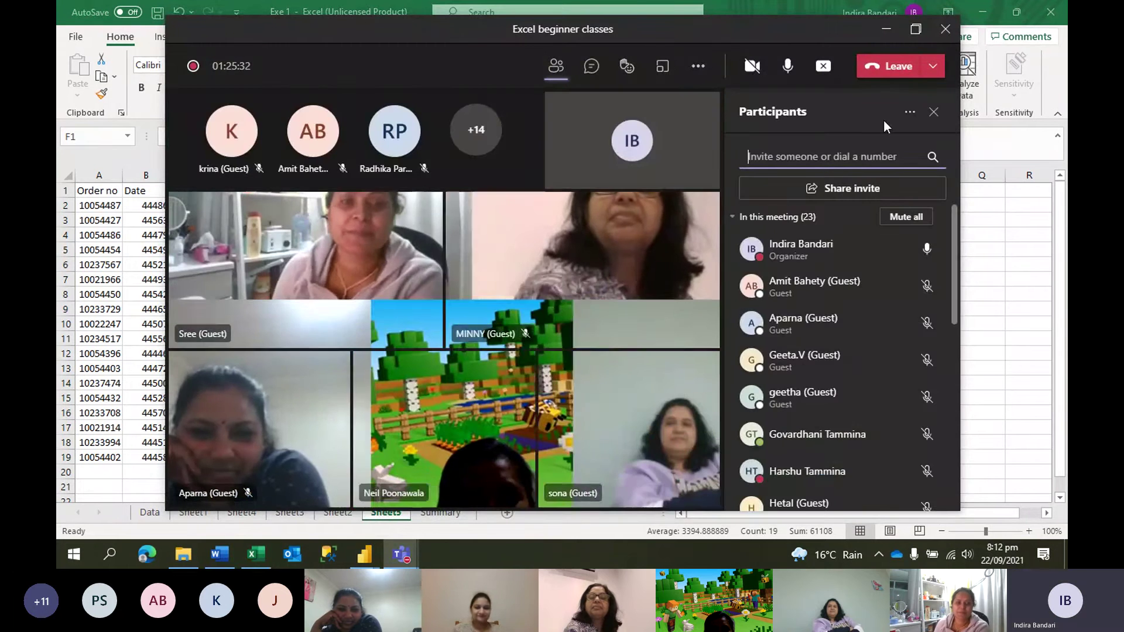
left_click(934, 112)
left_click(879, 27)
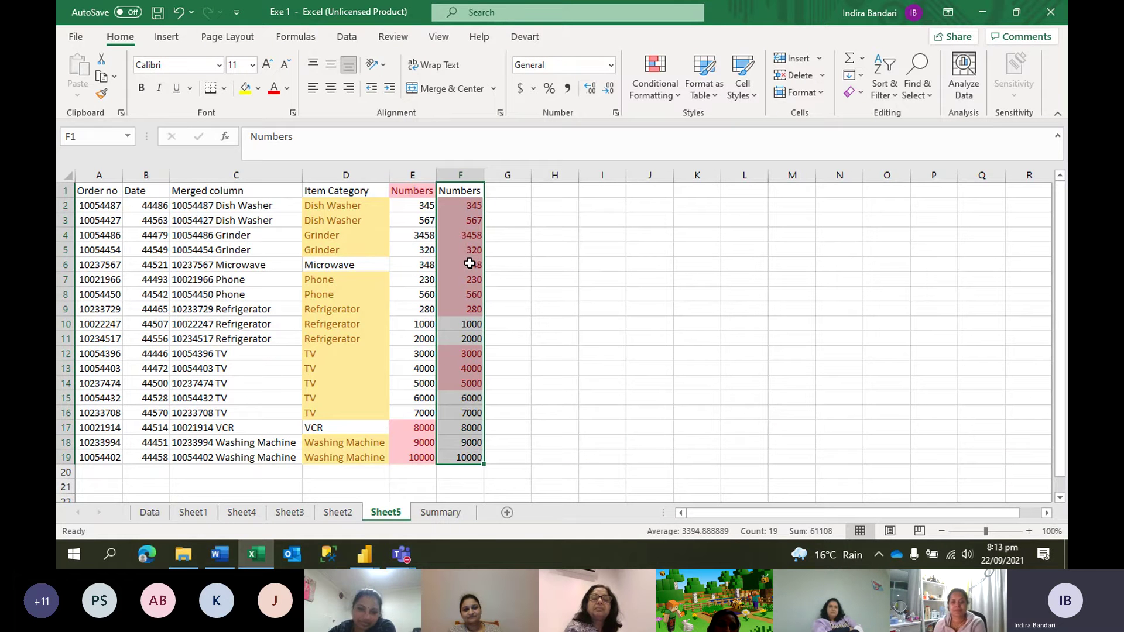
Copy the column F Numbers data and paste it as values only into column G
right_click(469, 228)
left_click(516, 129)
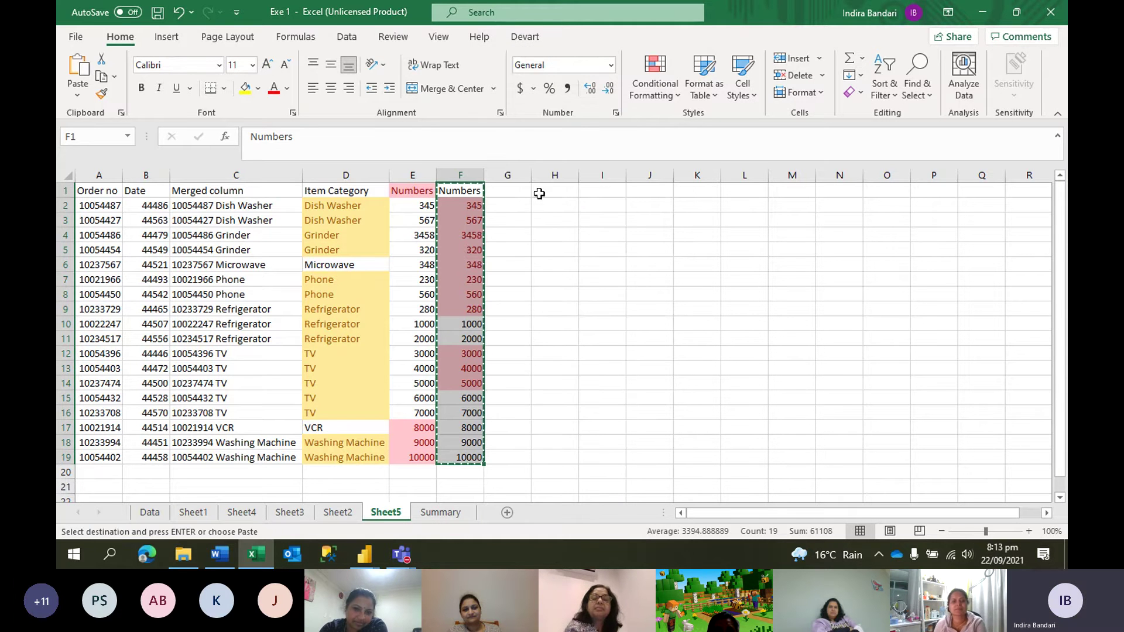
left_click(523, 194)
right_click(523, 194)
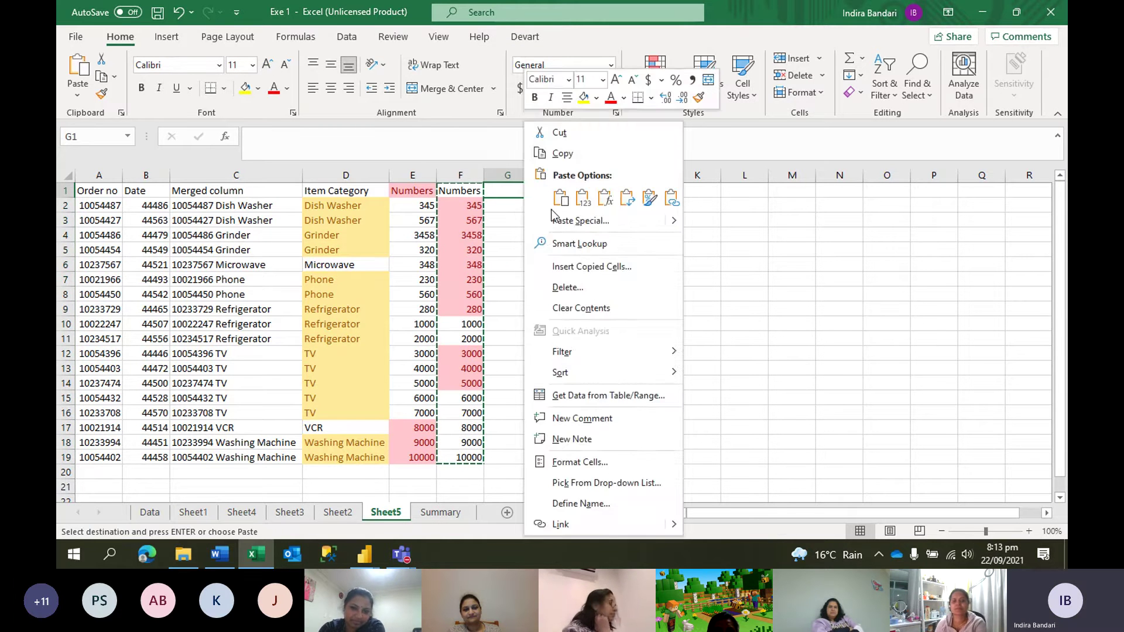
left_click(565, 221)
left_click(434, 156)
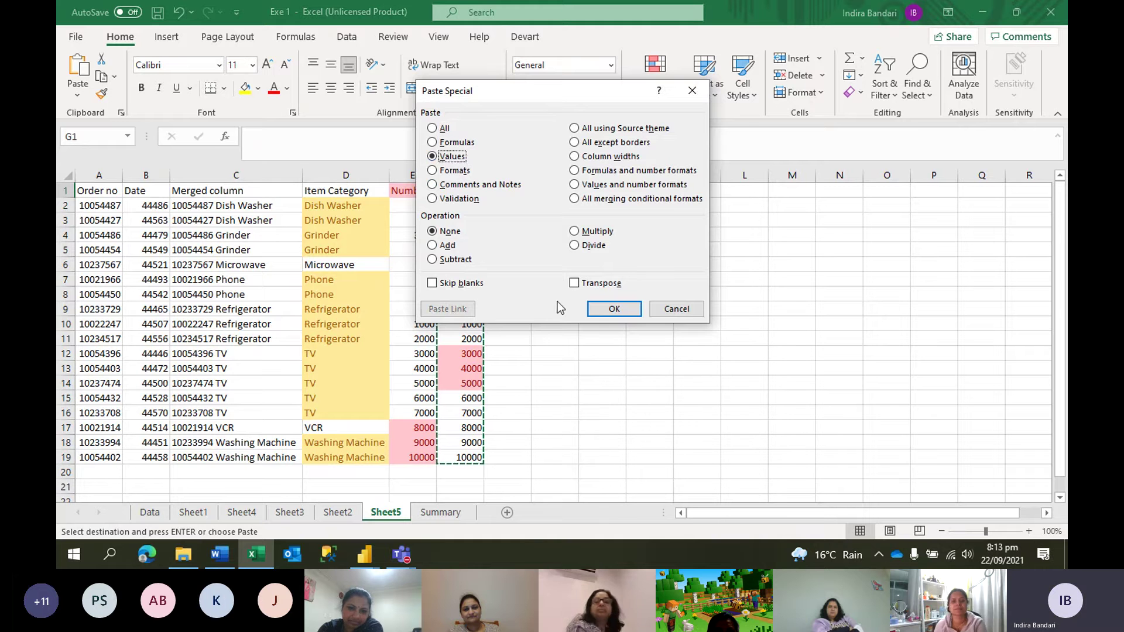
left_click(614, 309)
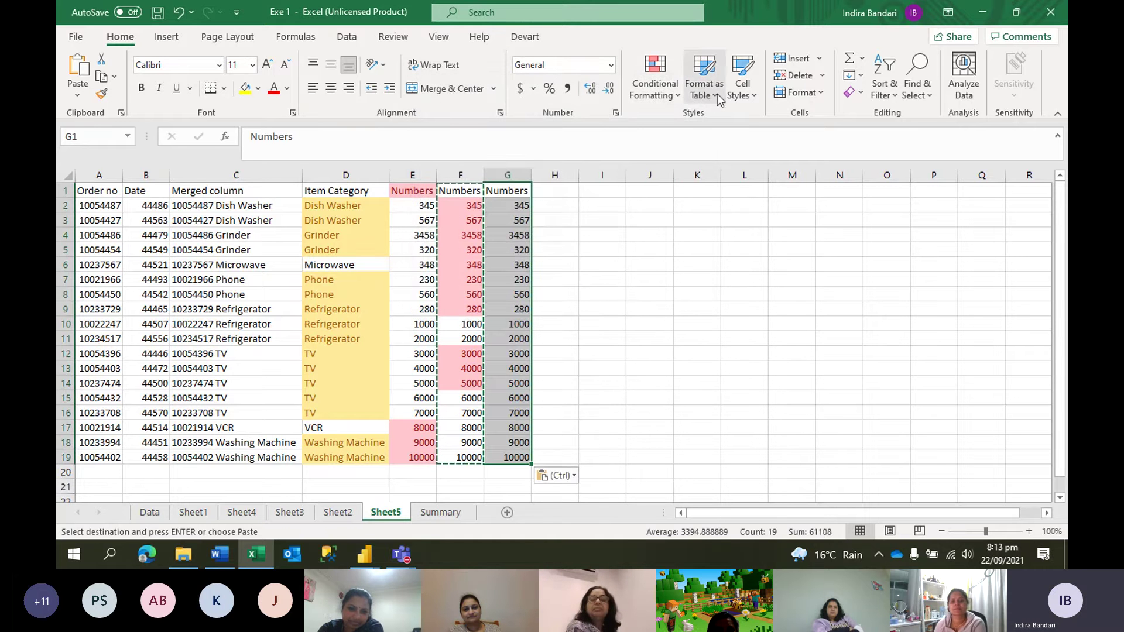
Highlight column G values between 1000 and 3000 in light red with dark red text
left_click(653, 94)
mouse_move(703, 124)
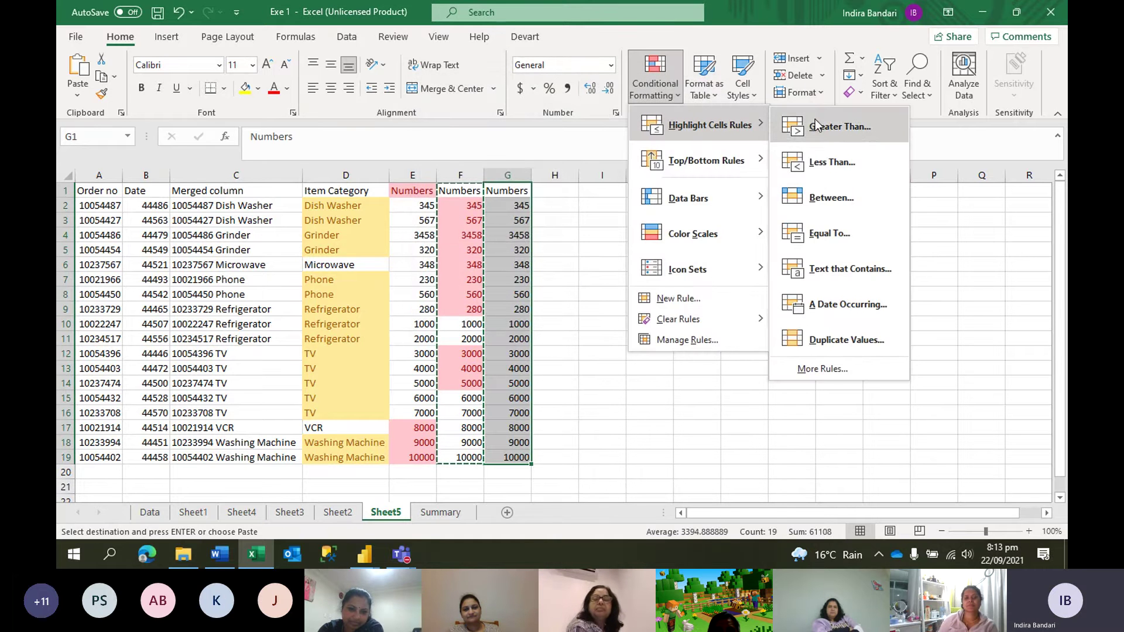
left_click(826, 198)
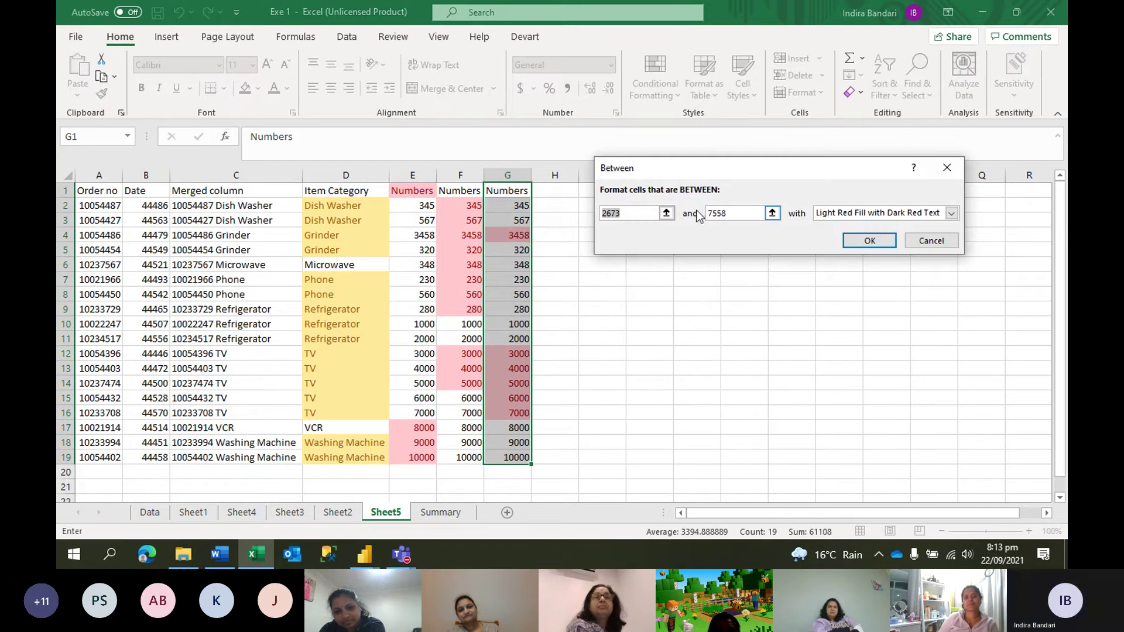
type("1")
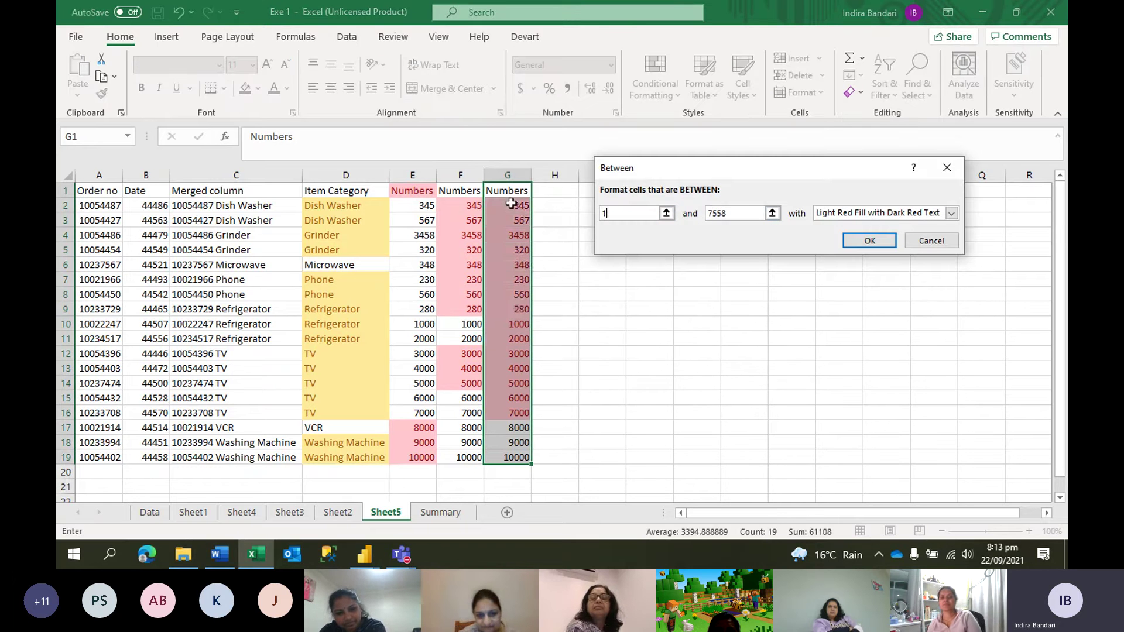
type("000")
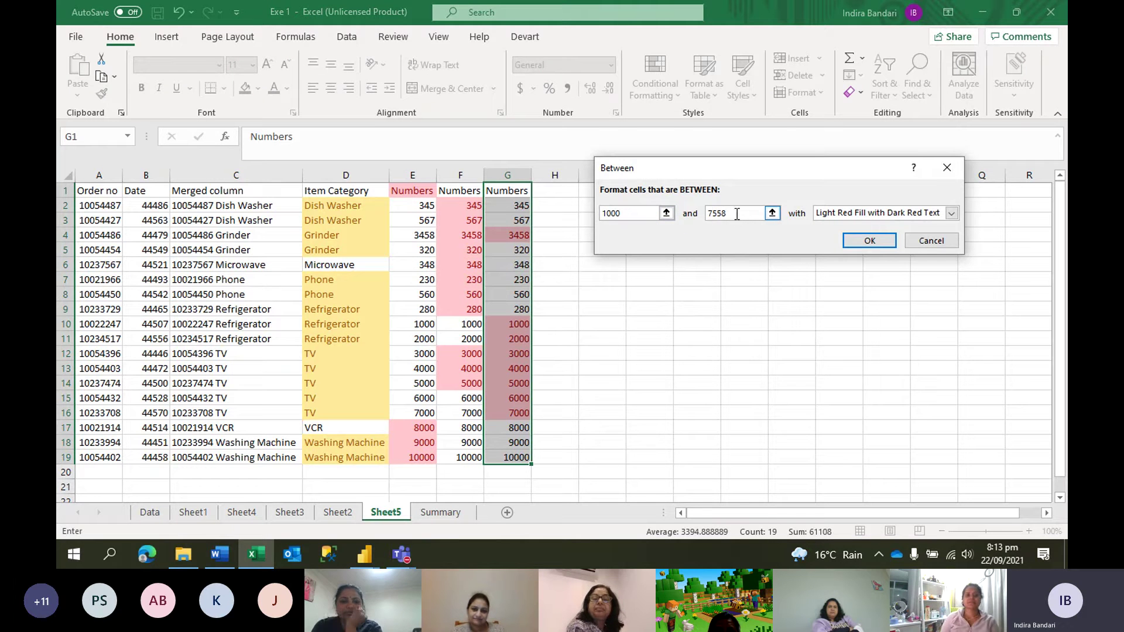
double_click(736, 214)
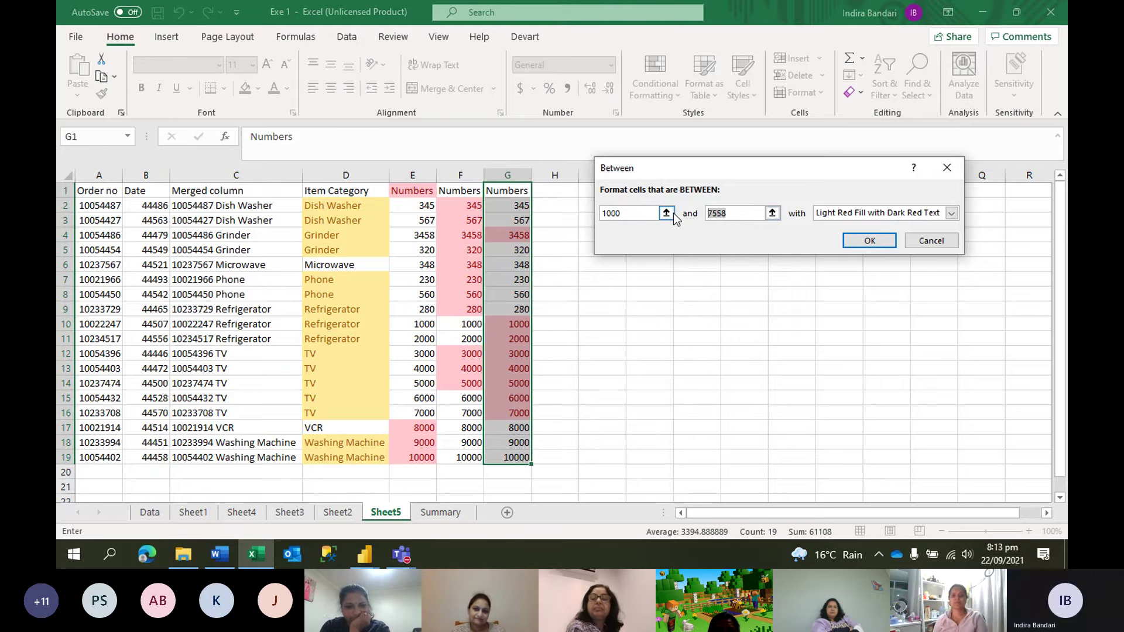
type("3000")
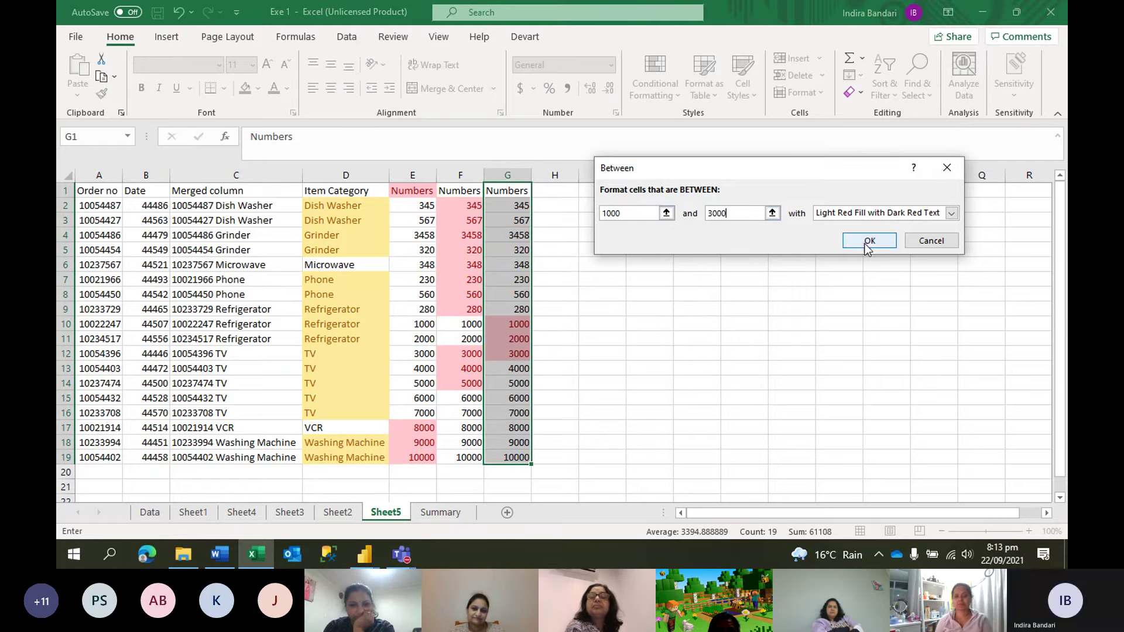
left_click(866, 242)
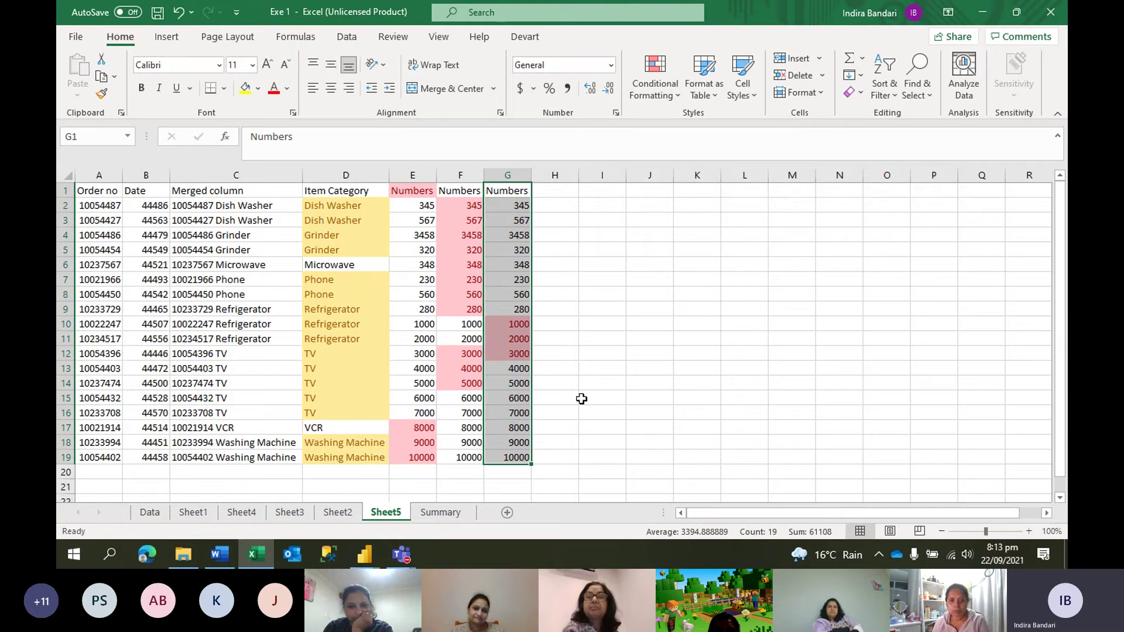
left_click(601, 366)
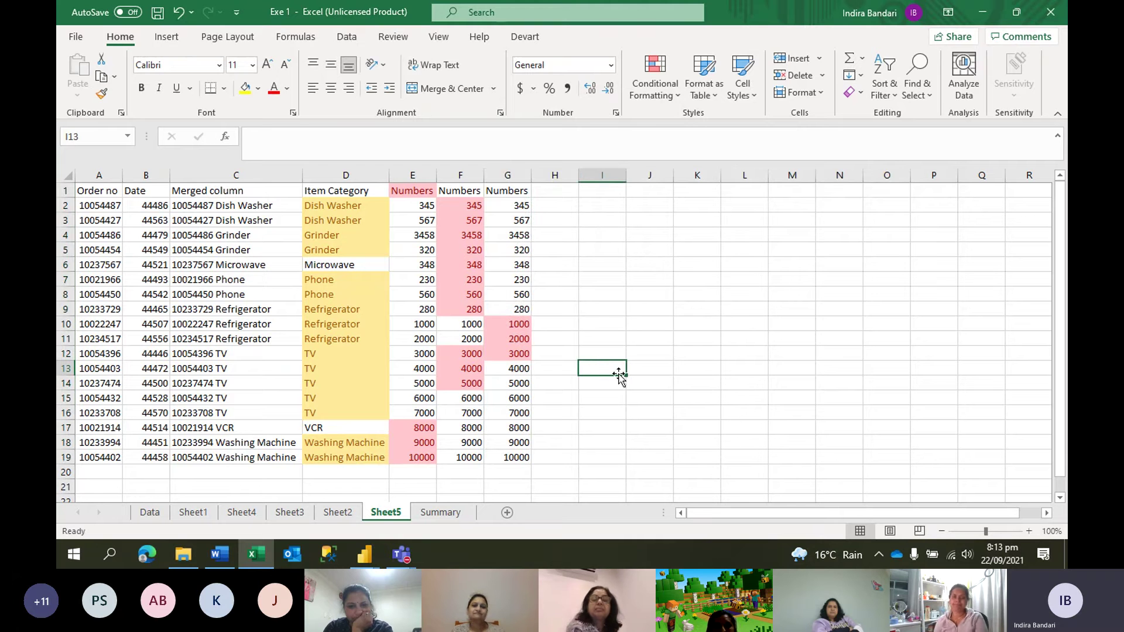
left_click(655, 84)
mouse_move(698, 124)
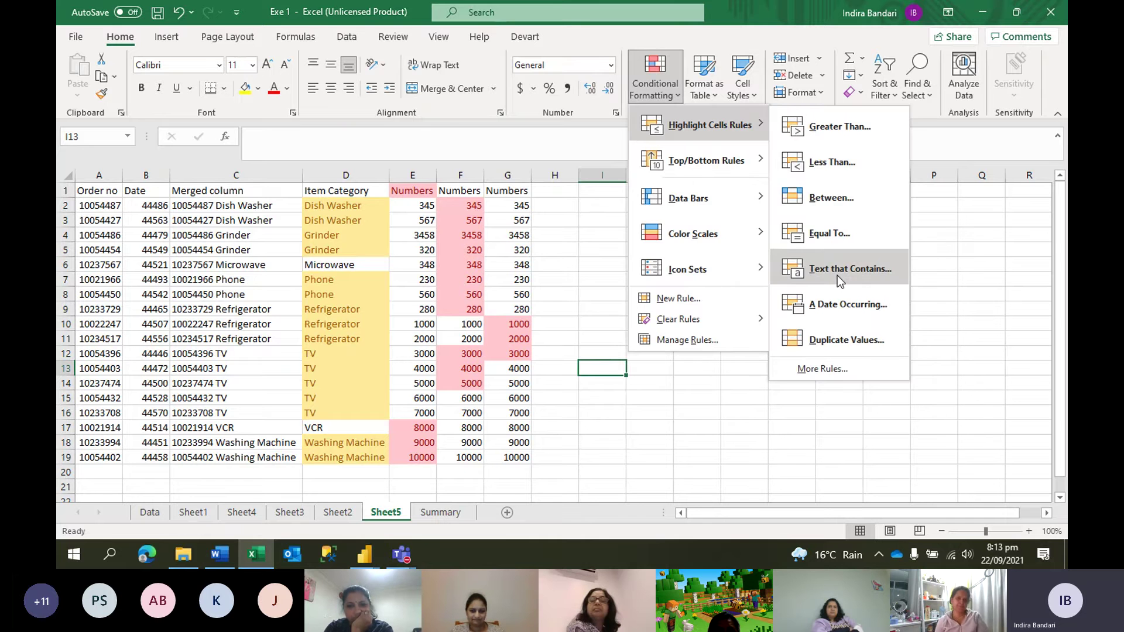
left_click(629, 444)
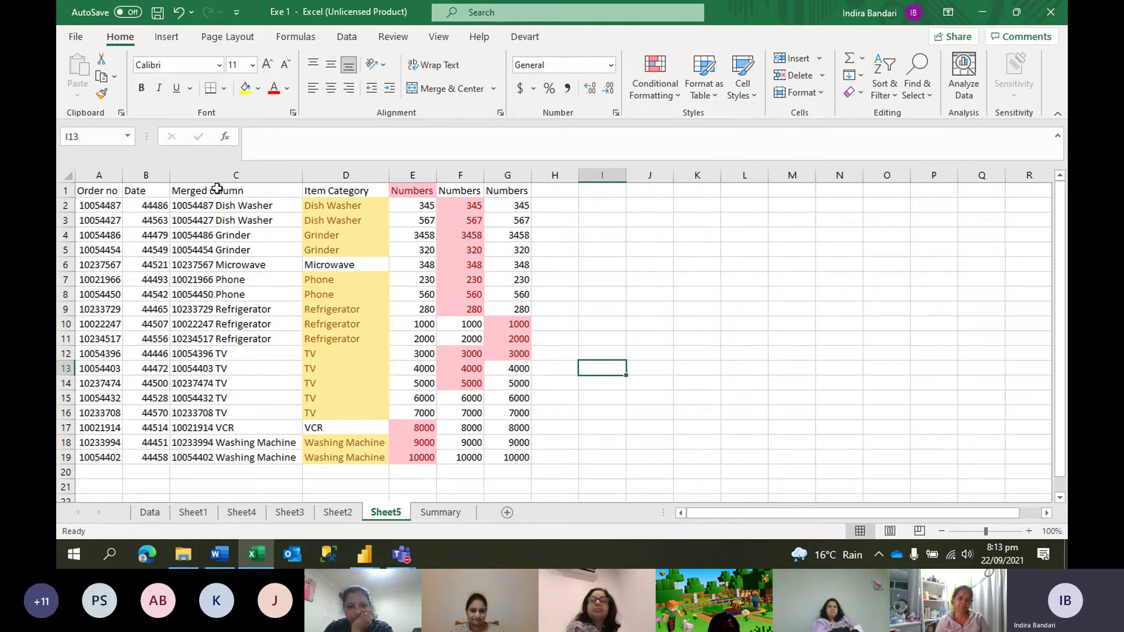
Highlight Merged column cells C1:C19 containing 'tv' in light red with dark red text
left_click_drag(218, 190, 201, 457)
left_click(651, 93)
mouse_move(702, 125)
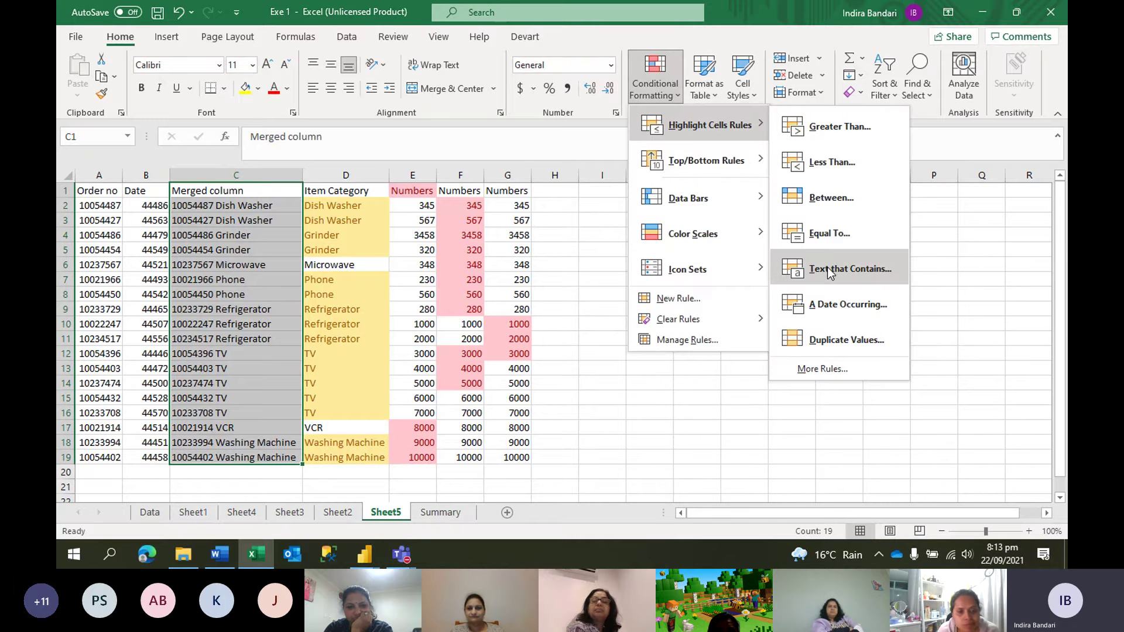
left_click(828, 267)
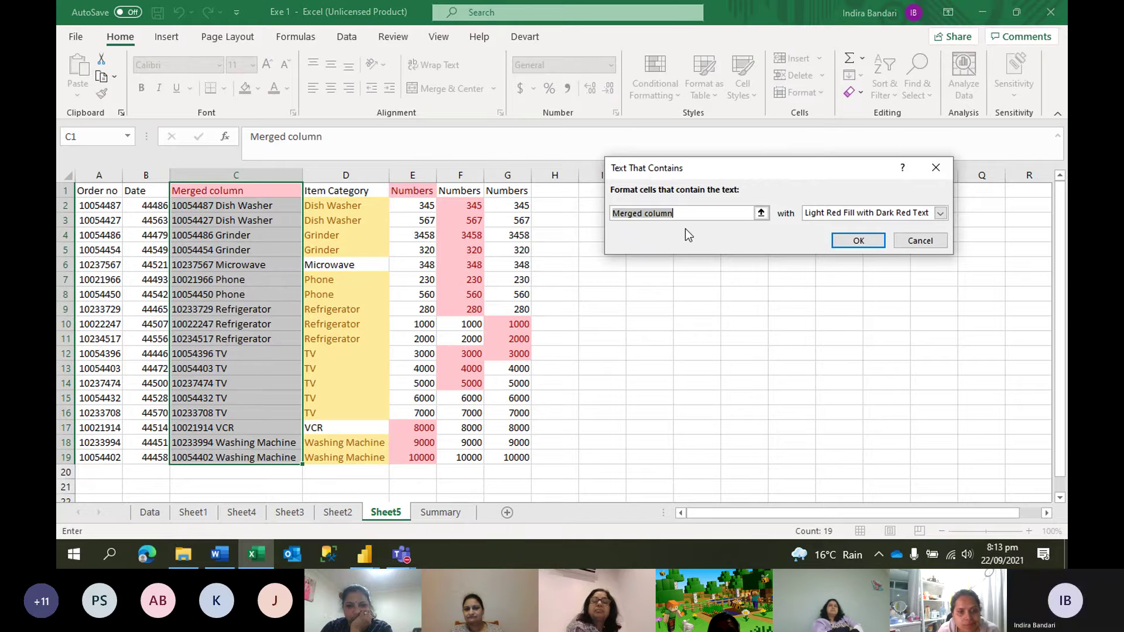
type("tv")
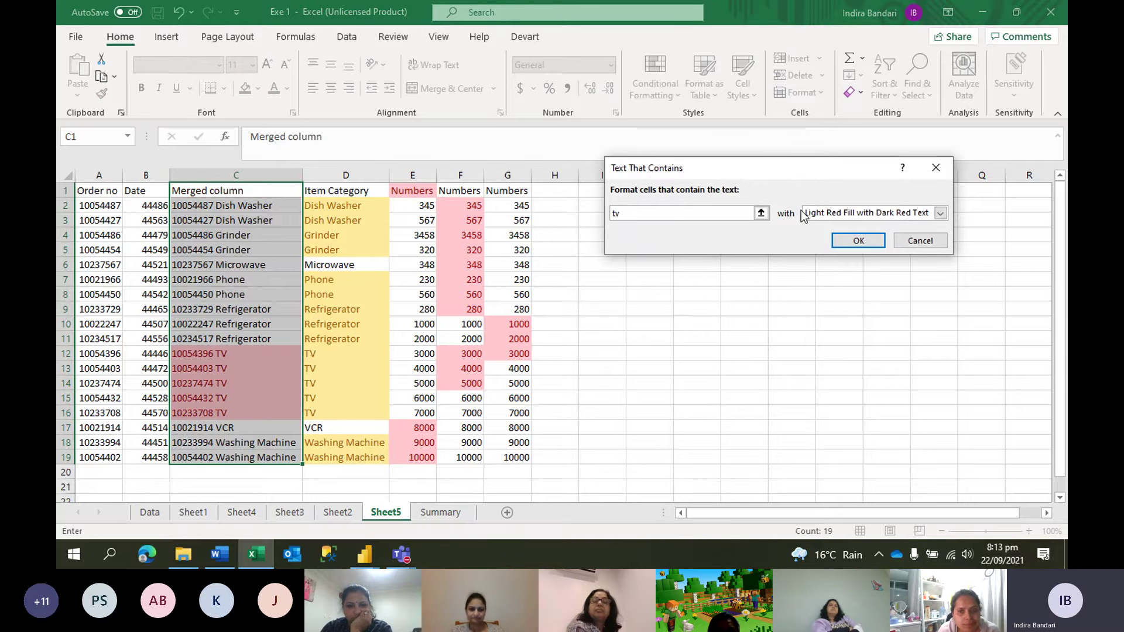
left_click(858, 241)
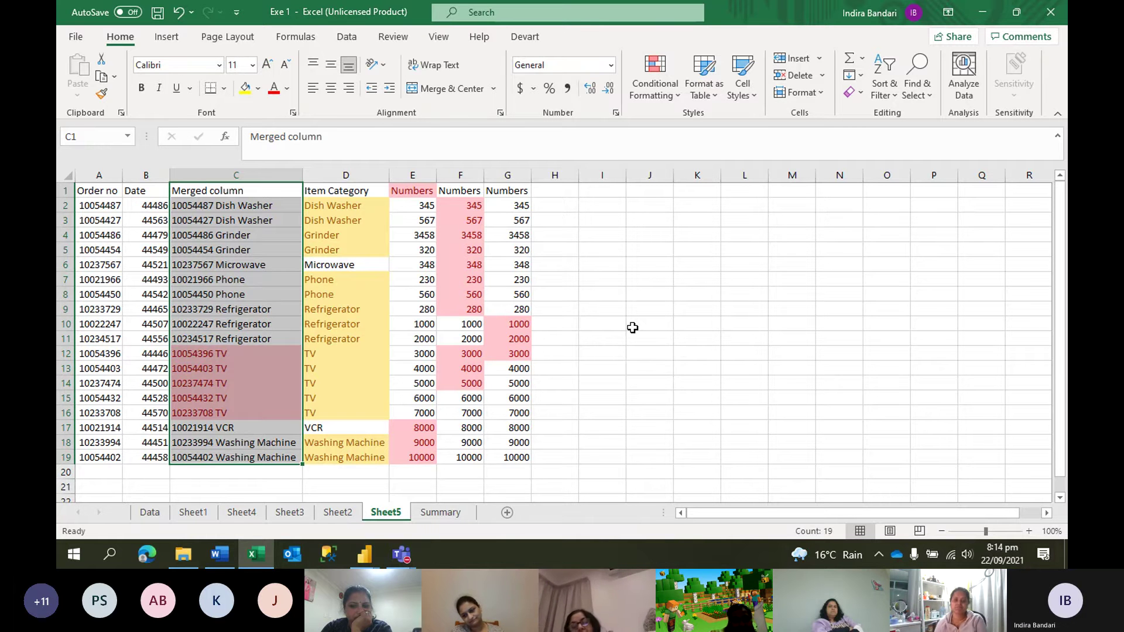
Copy the column G numbers and paste them as values only into column H
left_click(536, 280)
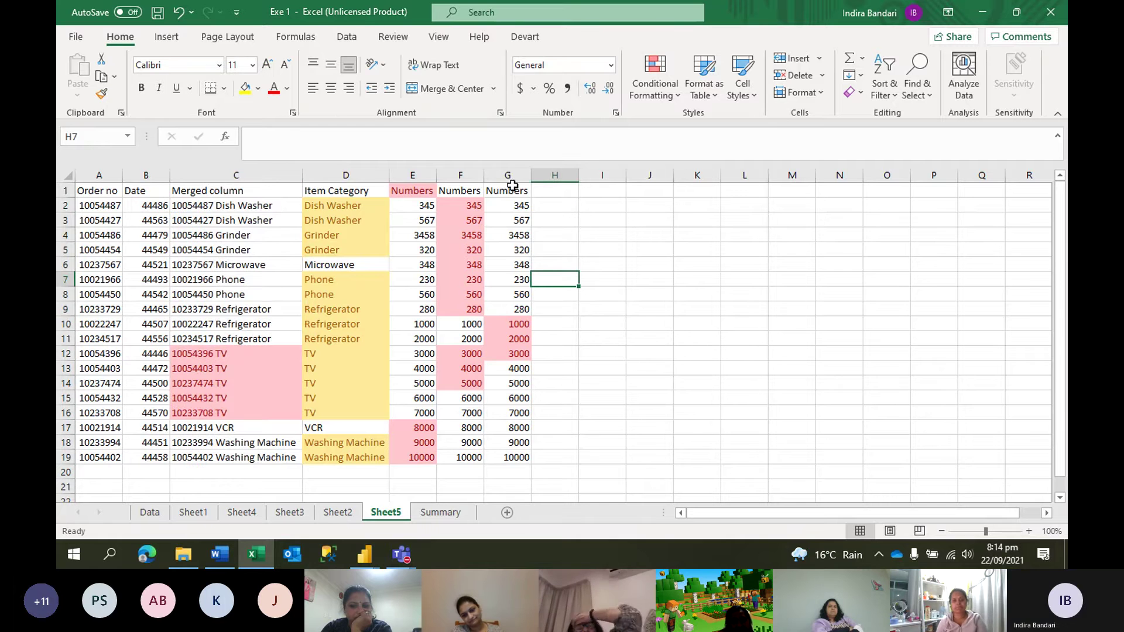
left_click_drag(513, 185, 515, 332)
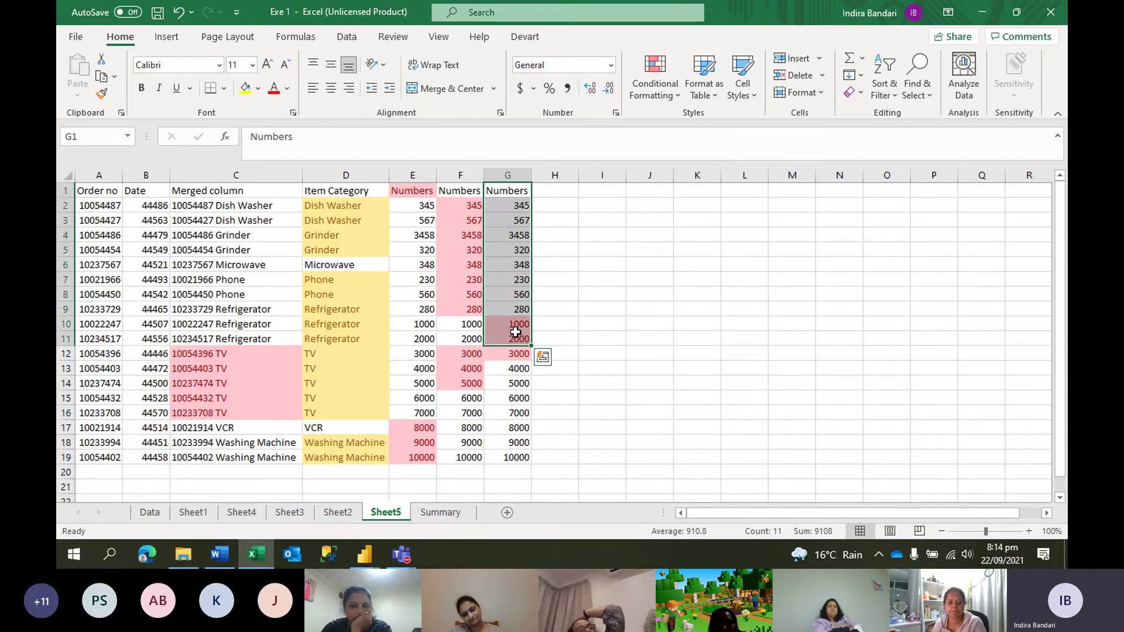
key("shift+Down")
key("shift+Down")
key("shift+Down")
key("shift+Down")
key("shift+Down")
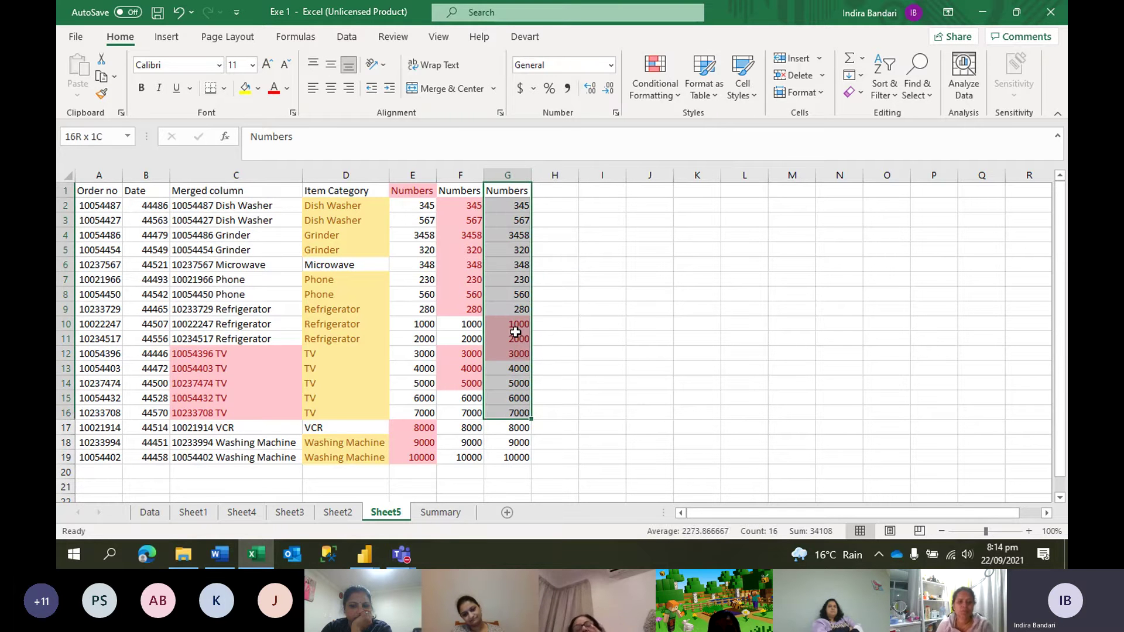
key("shift+Down")
key("shift+Down")
key("shift+Down")
key("ctrl+c")
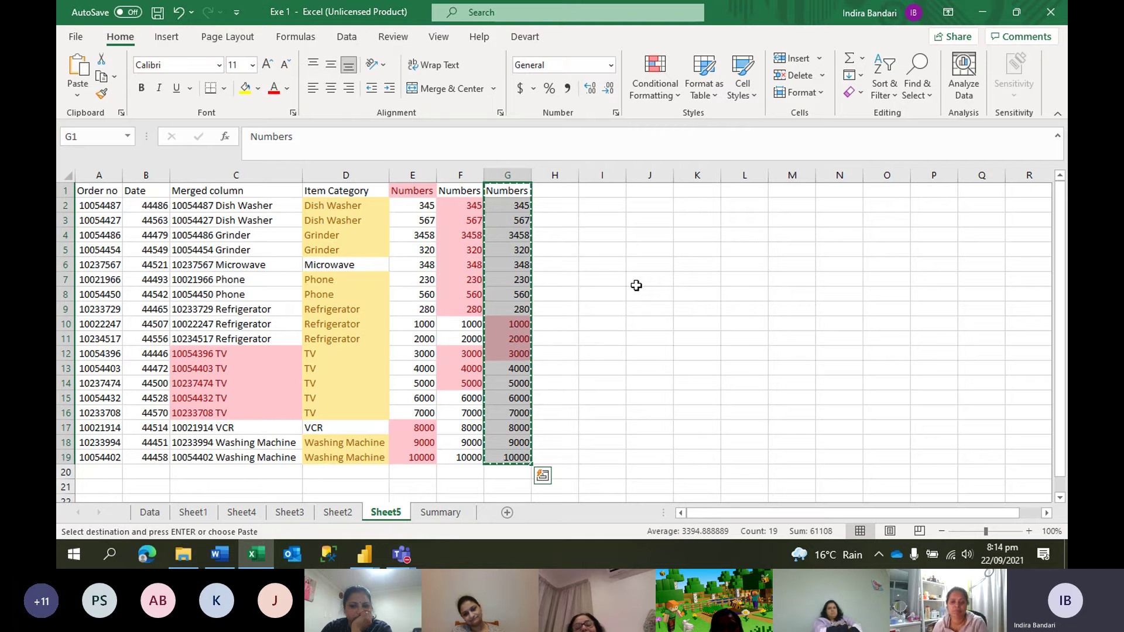
left_click(553, 195)
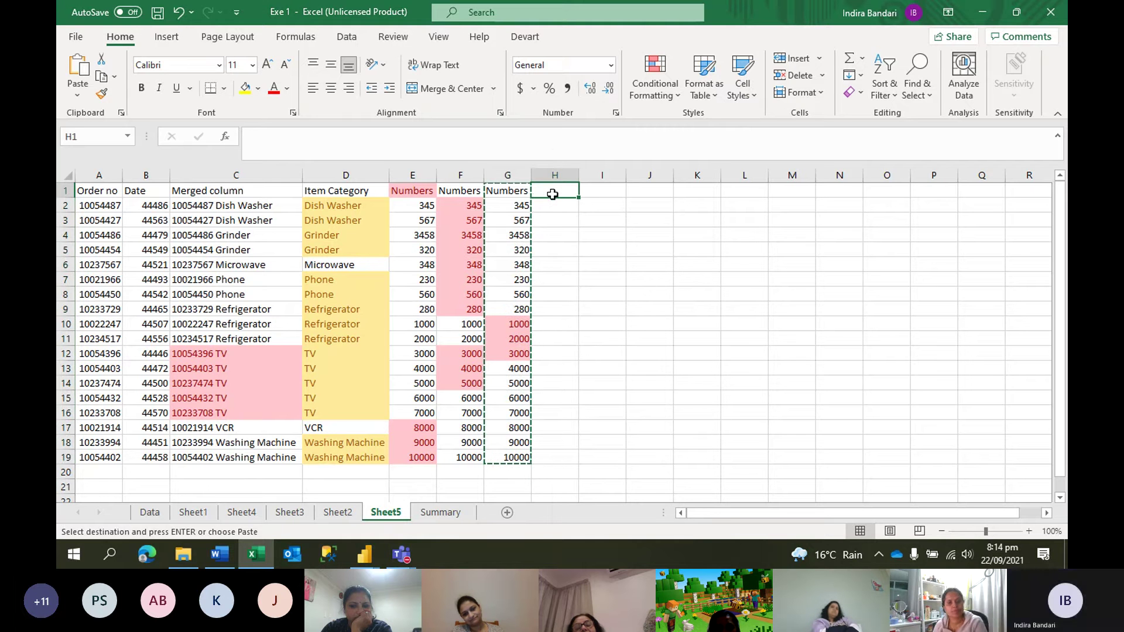
right_click(553, 194)
left_click(599, 225)
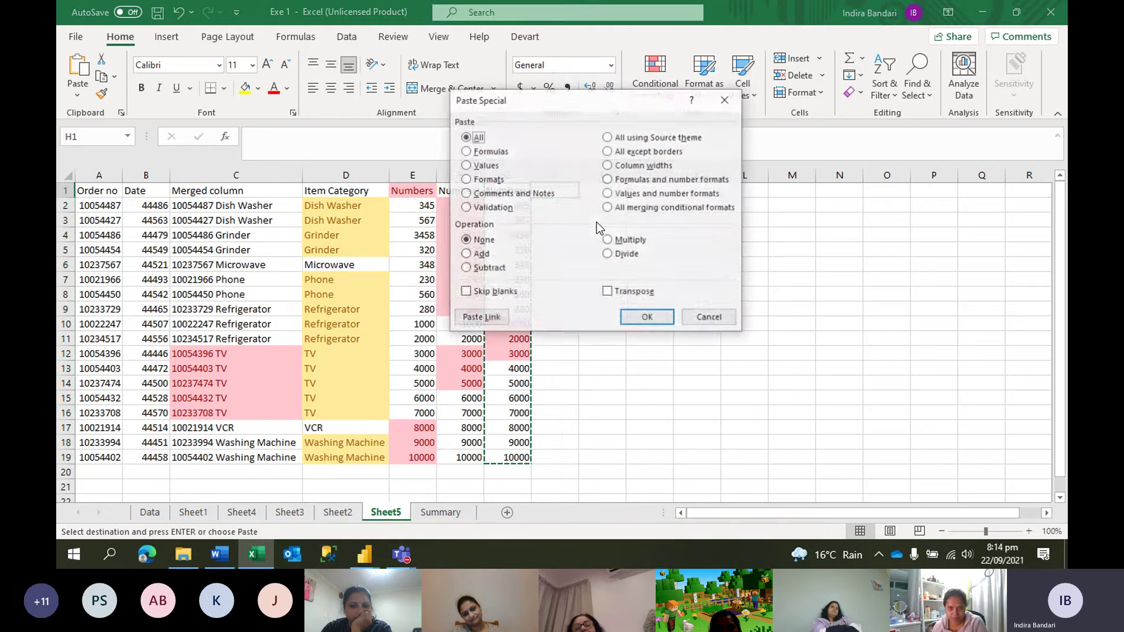
left_click(481, 165)
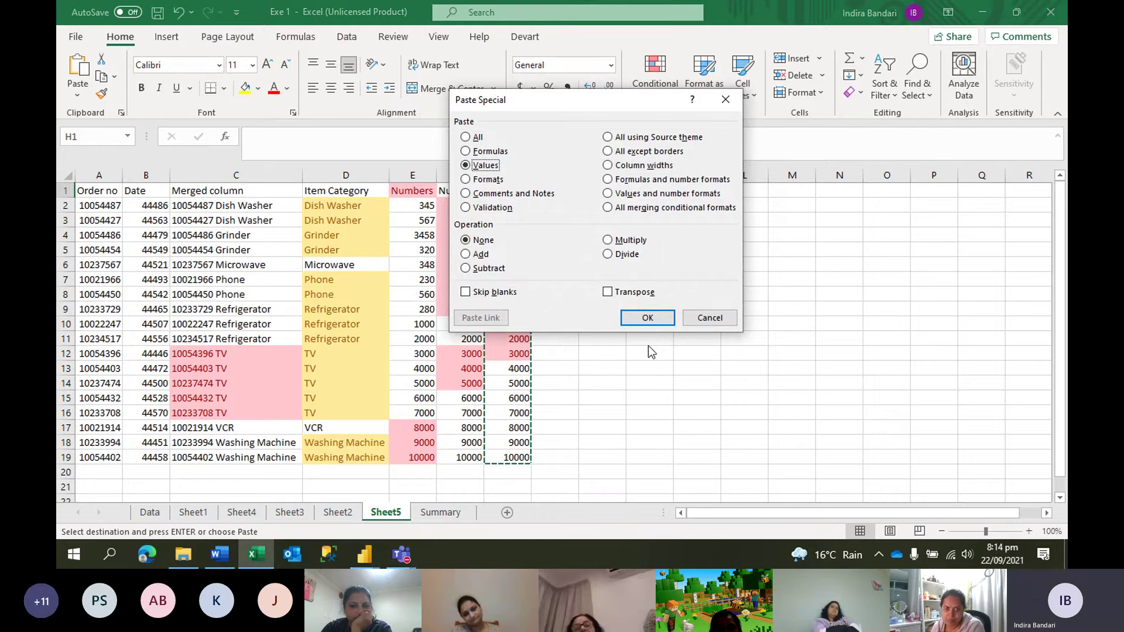
left_click(648, 319)
Select the whole order table A1:H19
left_click_drag(603, 369, 603, 355)
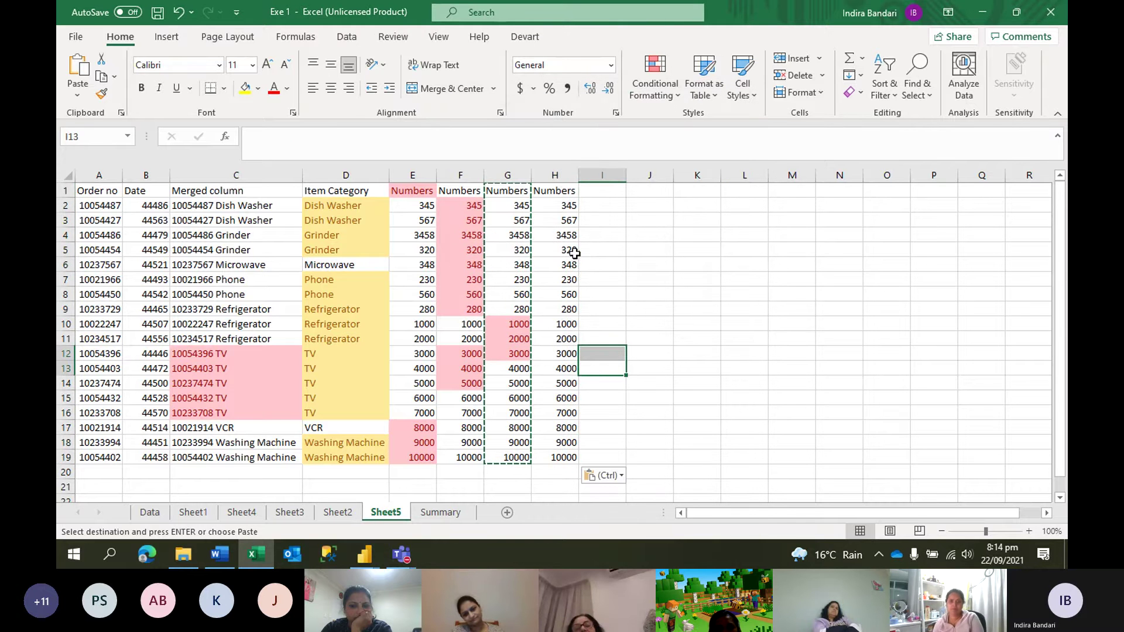
left_click_drag(554, 185, 156, 418)
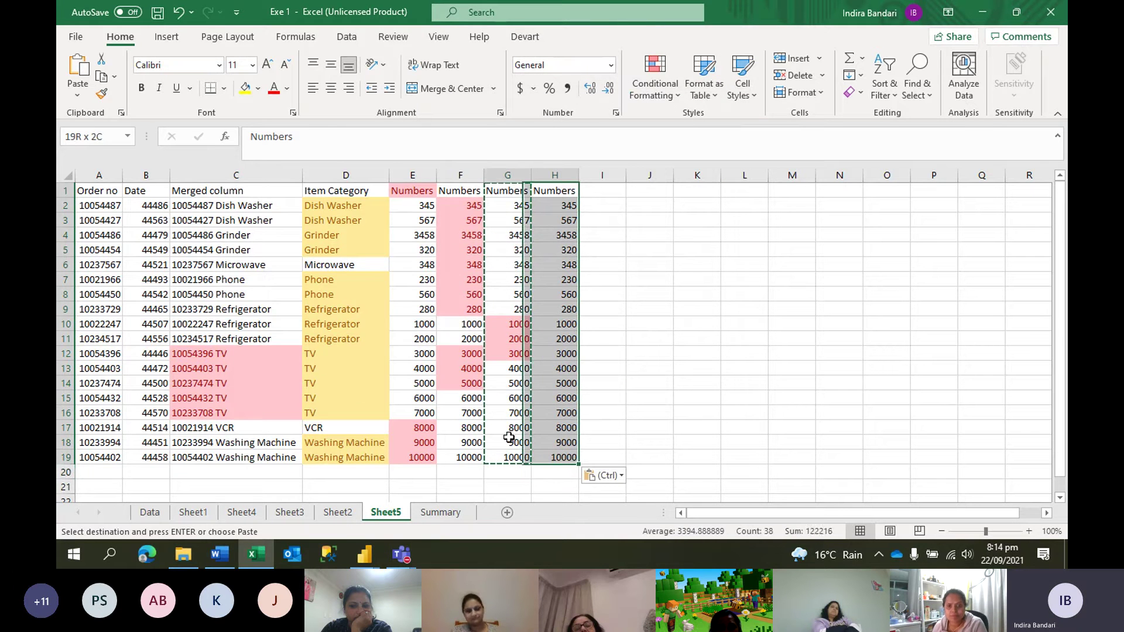
left_click_drag(157, 418, 84, 457)
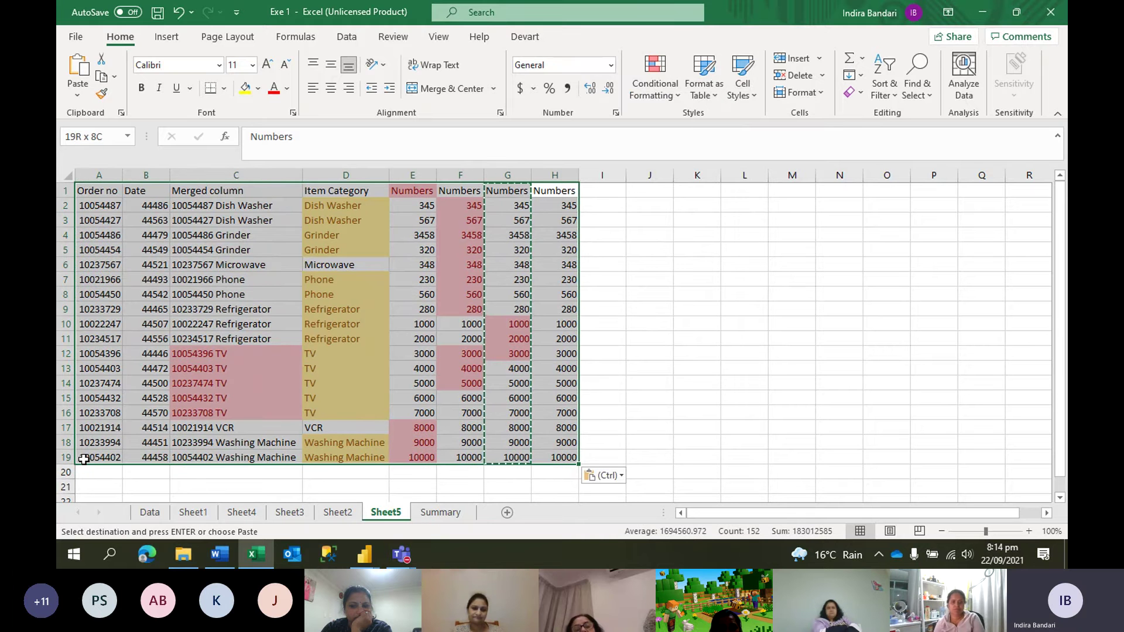
left_click(656, 96)
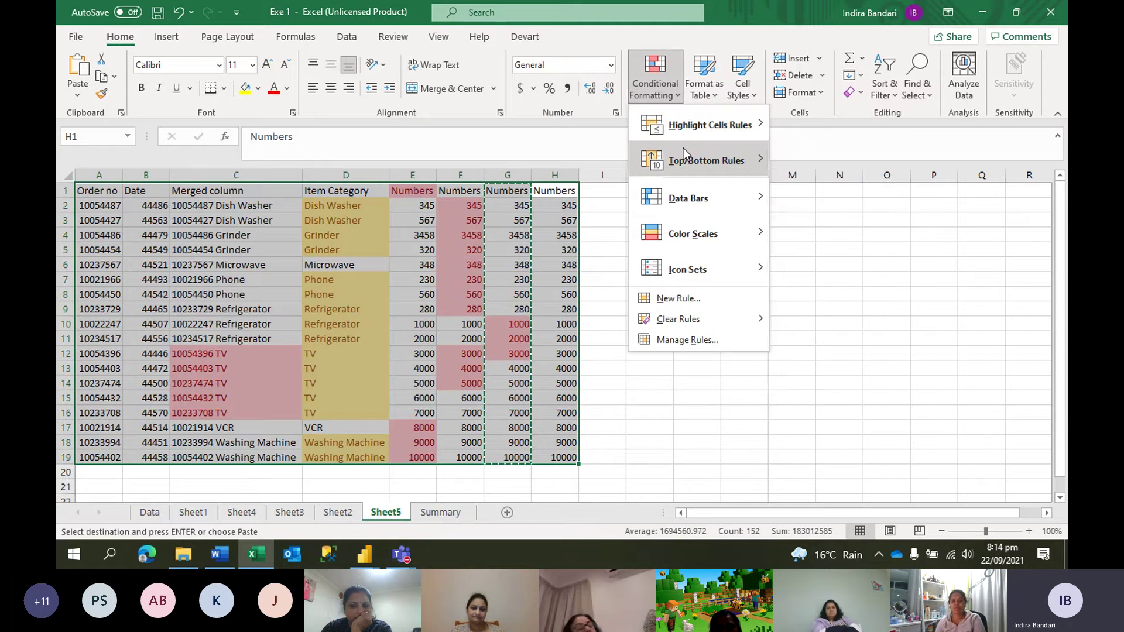
mouse_move(705, 160)
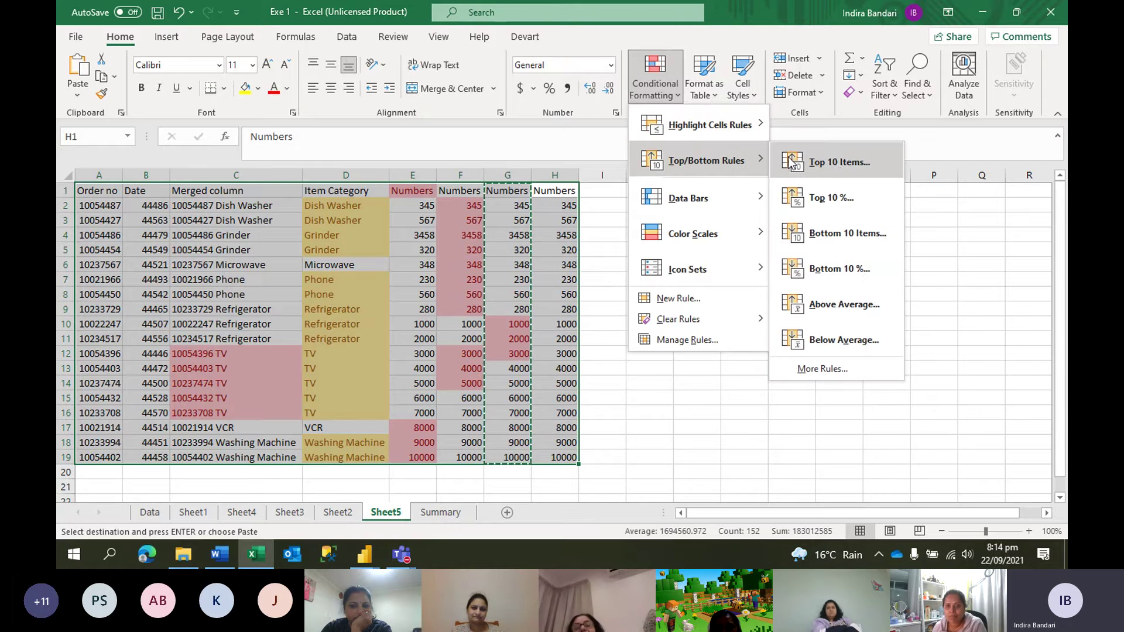
left_click(840, 167)
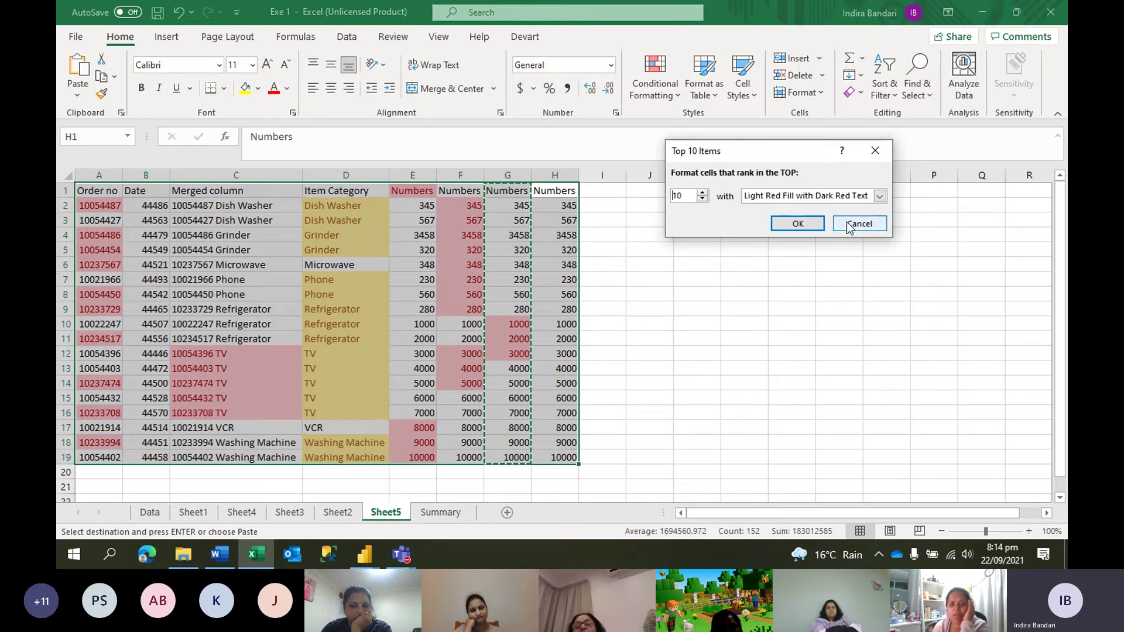
left_click(851, 227)
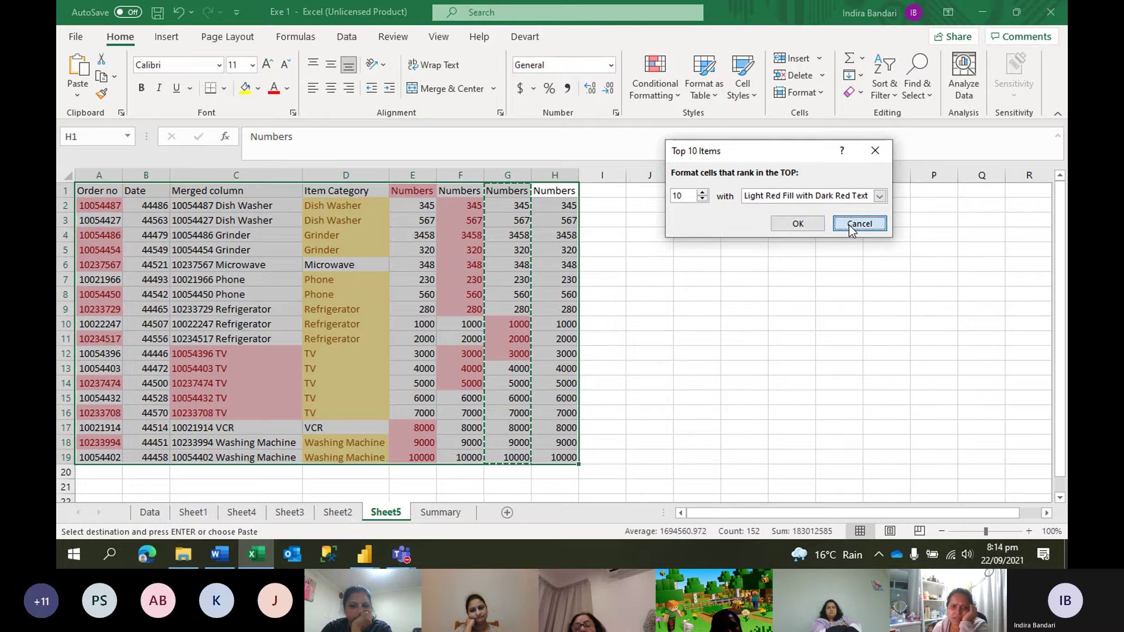
Copy the order table and add a new Sheet6, undoing the first normal paste
right_click(176, 253)
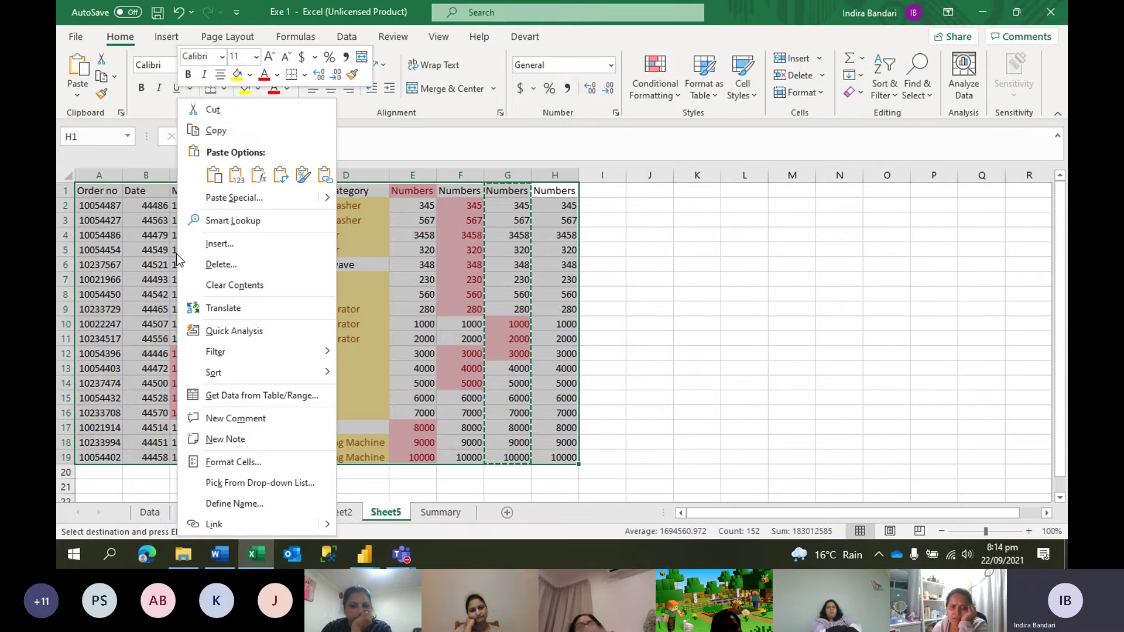
left_click(214, 130)
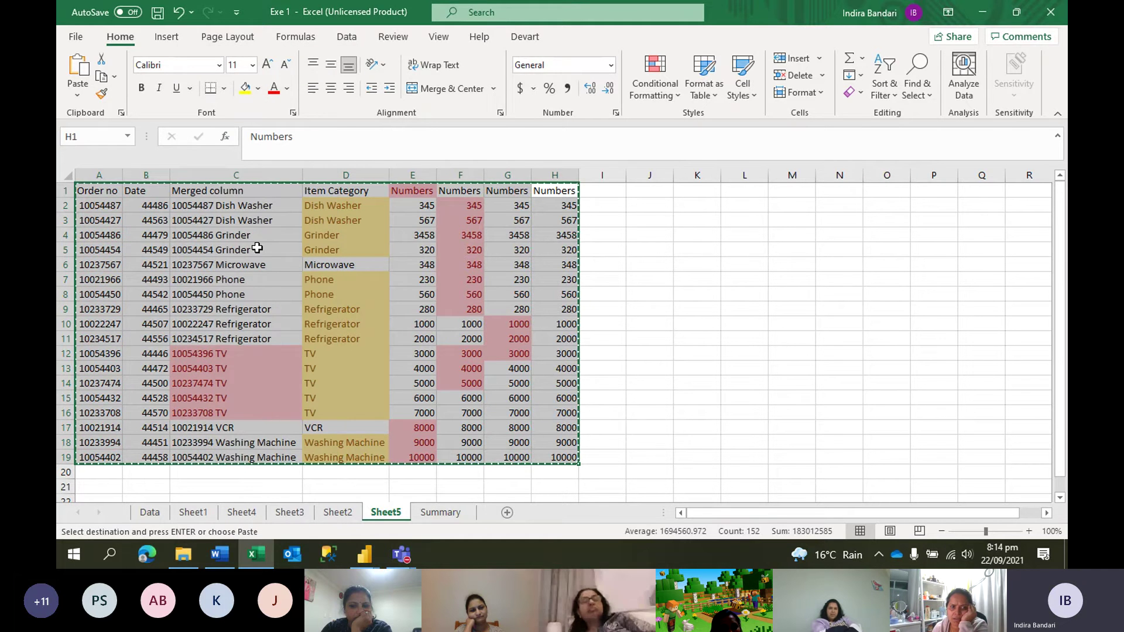
left_click(507, 513)
key("ctrl+v")
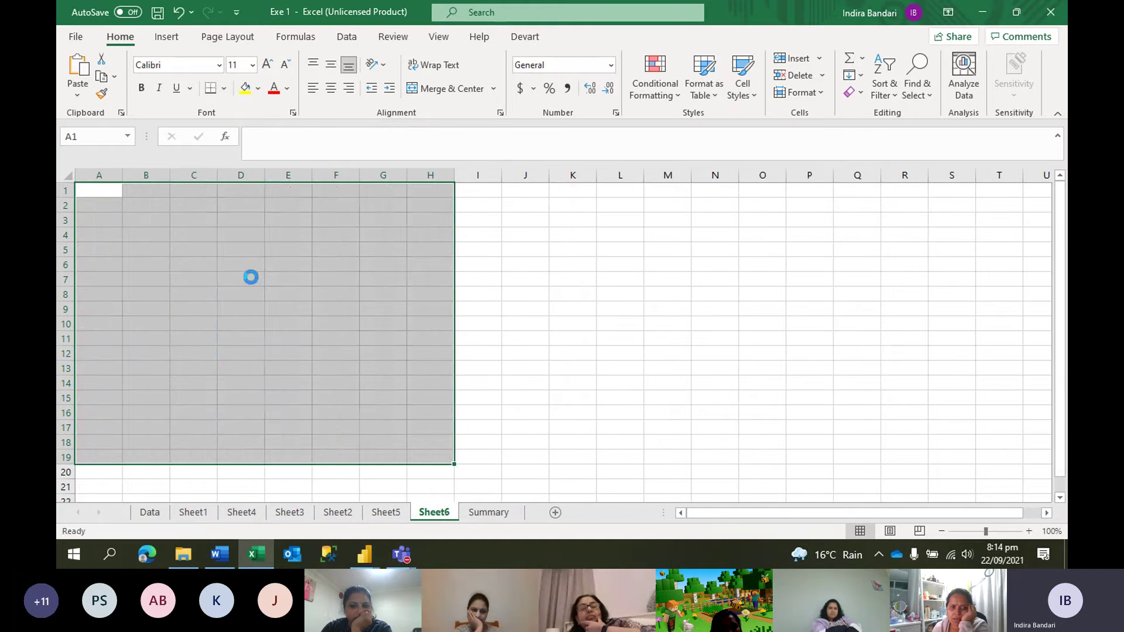
key("ctrl+z")
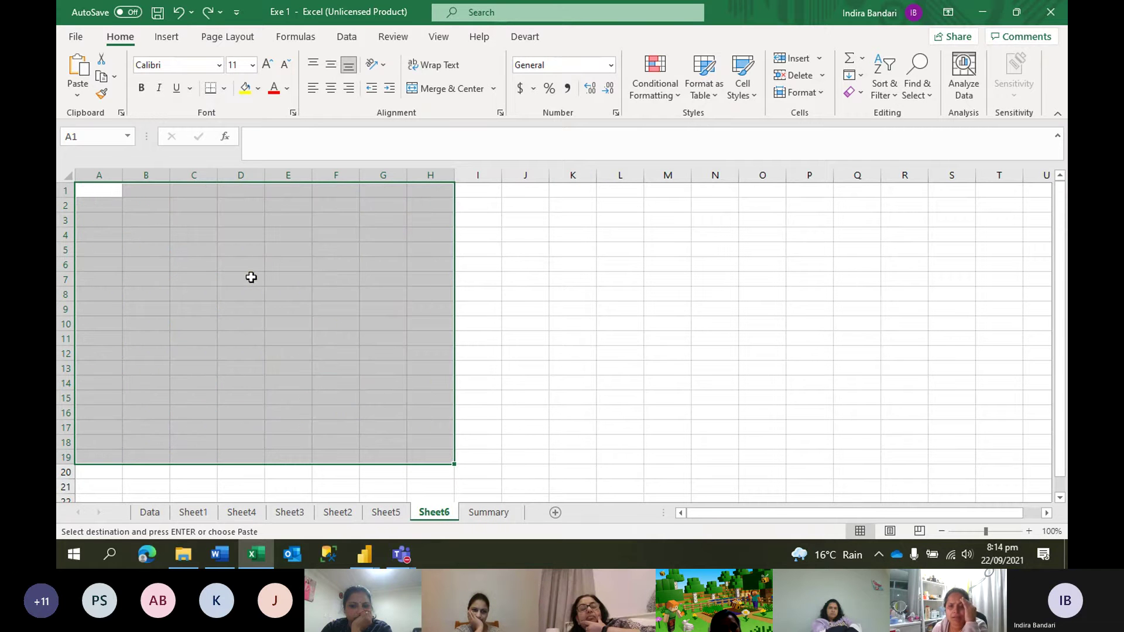
Paste the table into Sheet6 cell A1 as values only
left_click(103, 196)
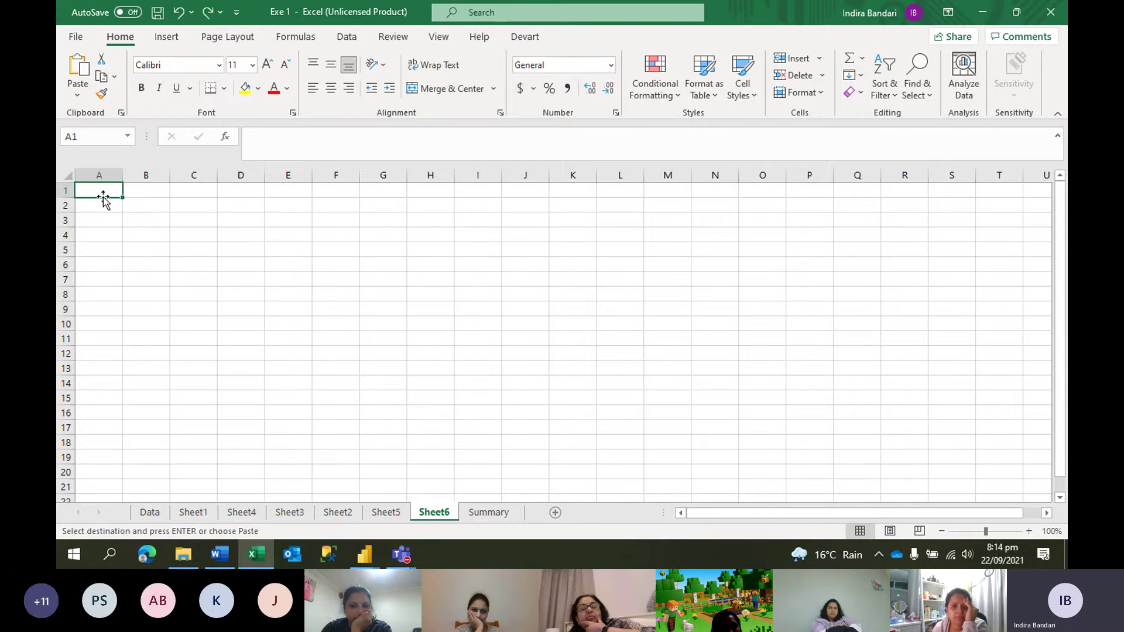
right_click(100, 191)
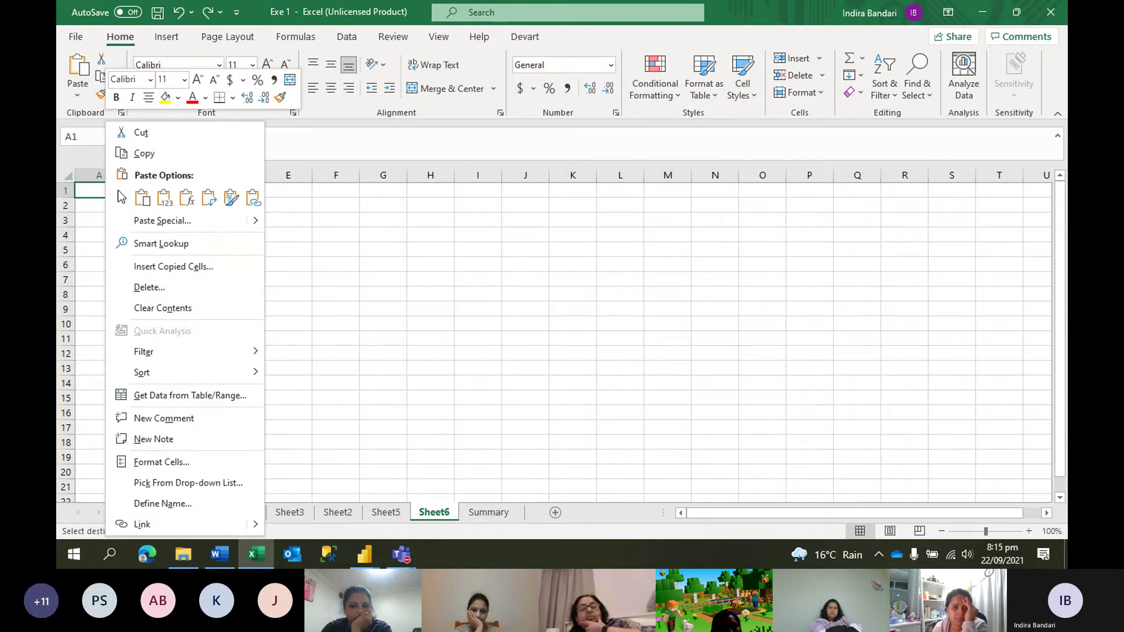
left_click(939, 508)
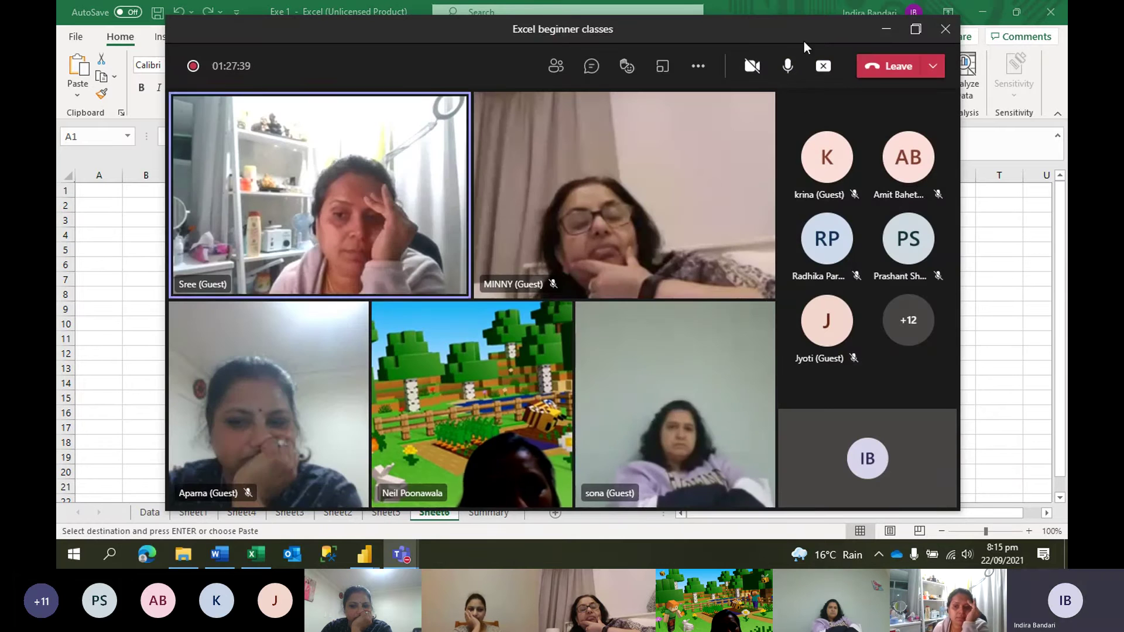
left_click(886, 29)
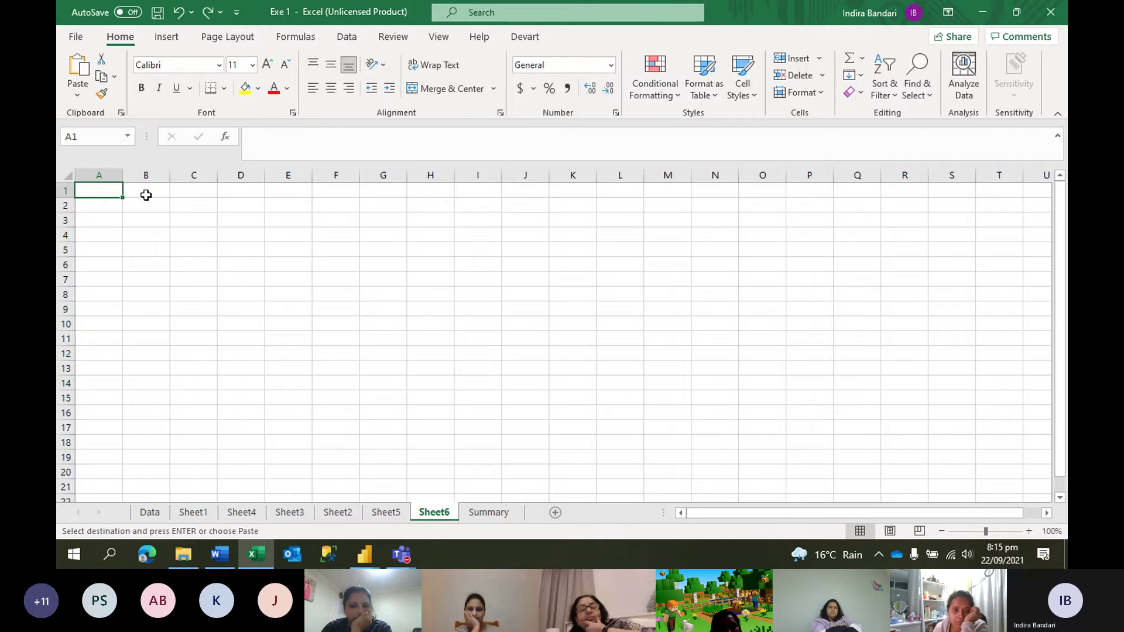
right_click(106, 195)
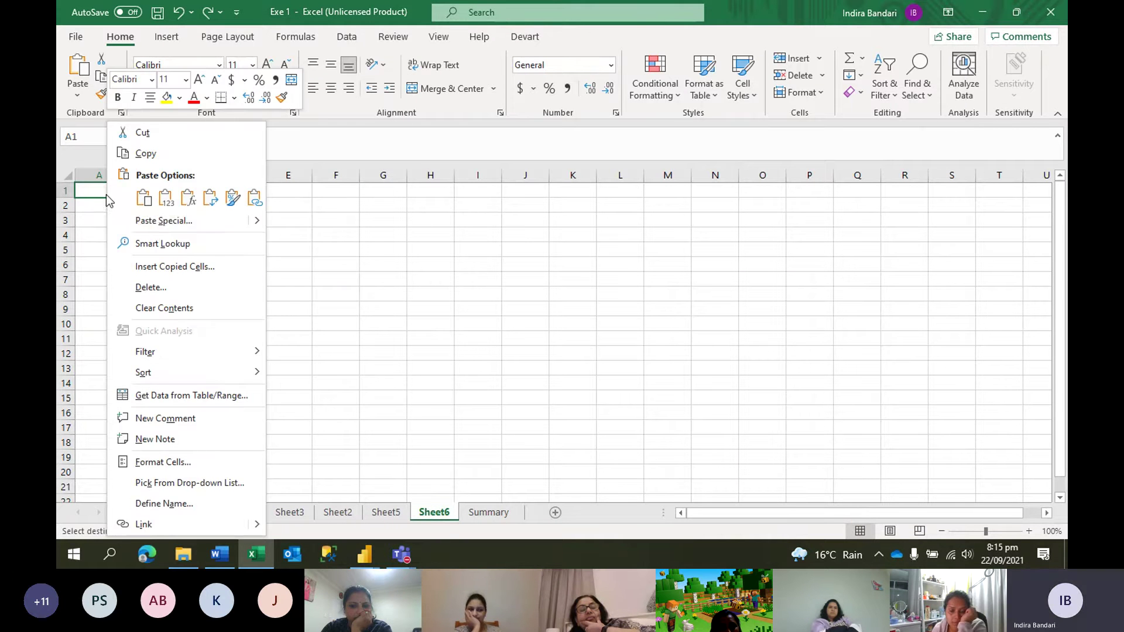
left_click(155, 222)
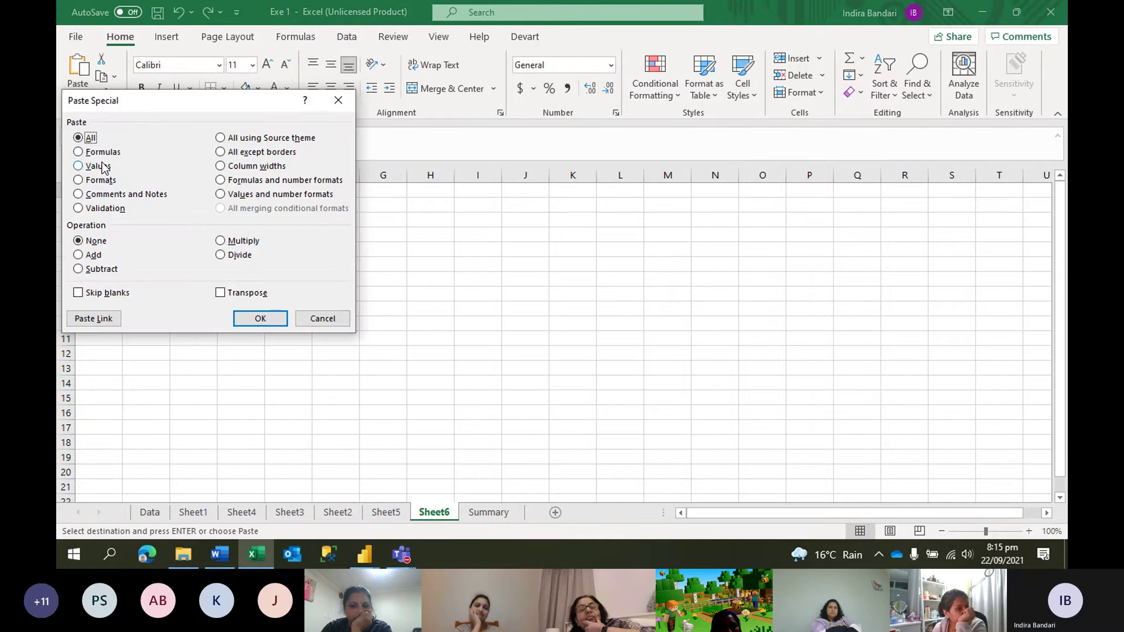
left_click(103, 168)
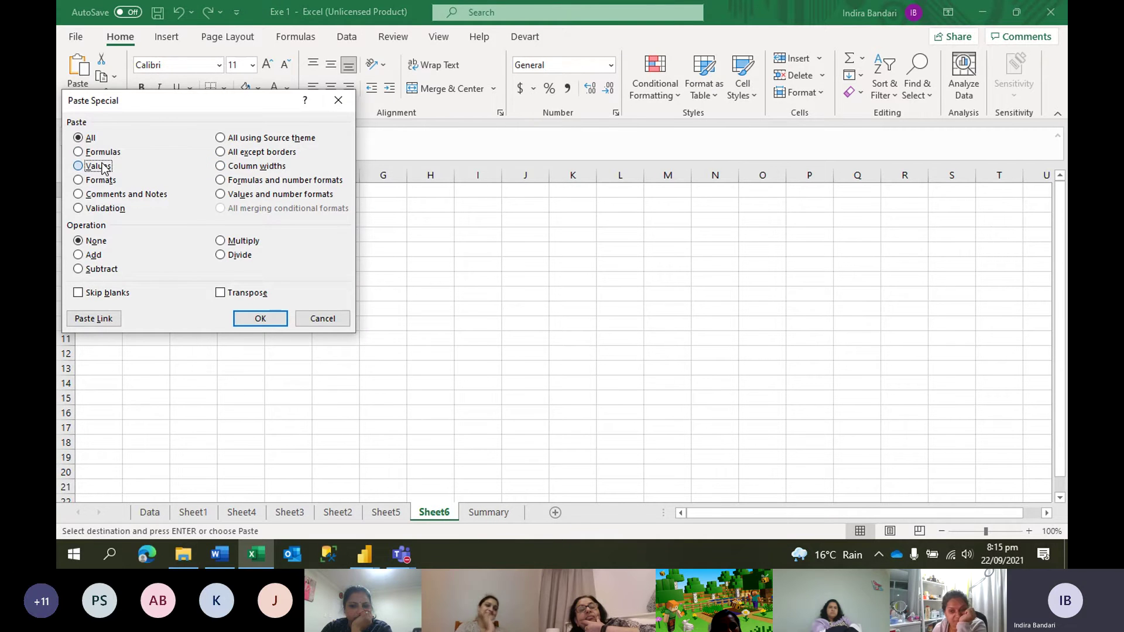
left_click(260, 318)
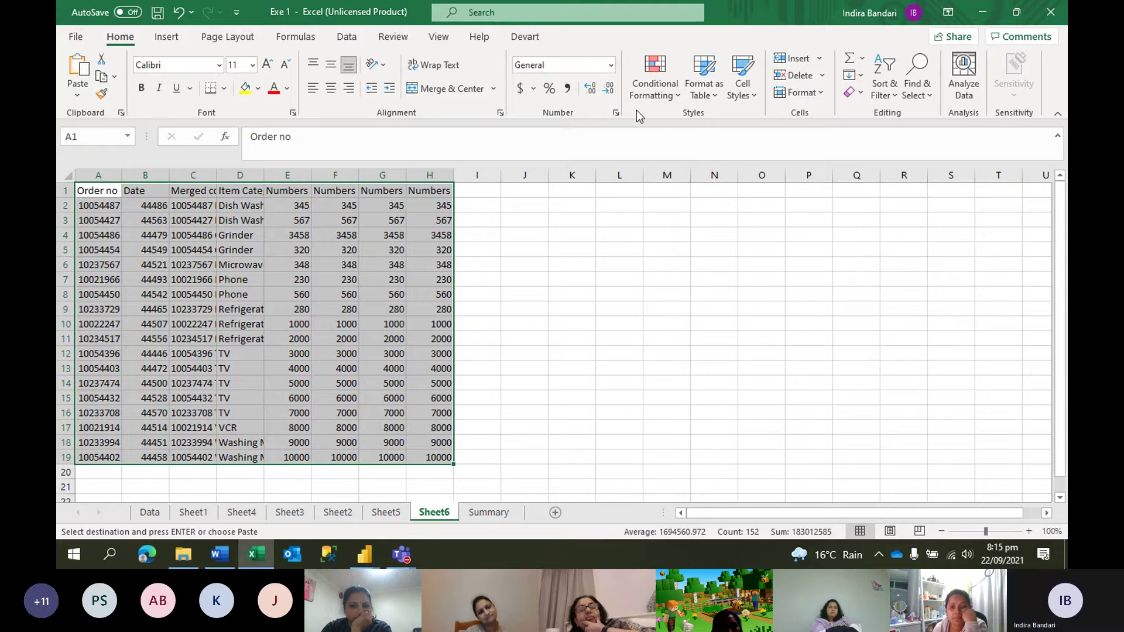
Highlight the top 10 order numbers on Sheet6 and widen column A to fit them
left_click(656, 85)
mouse_move(705, 160)
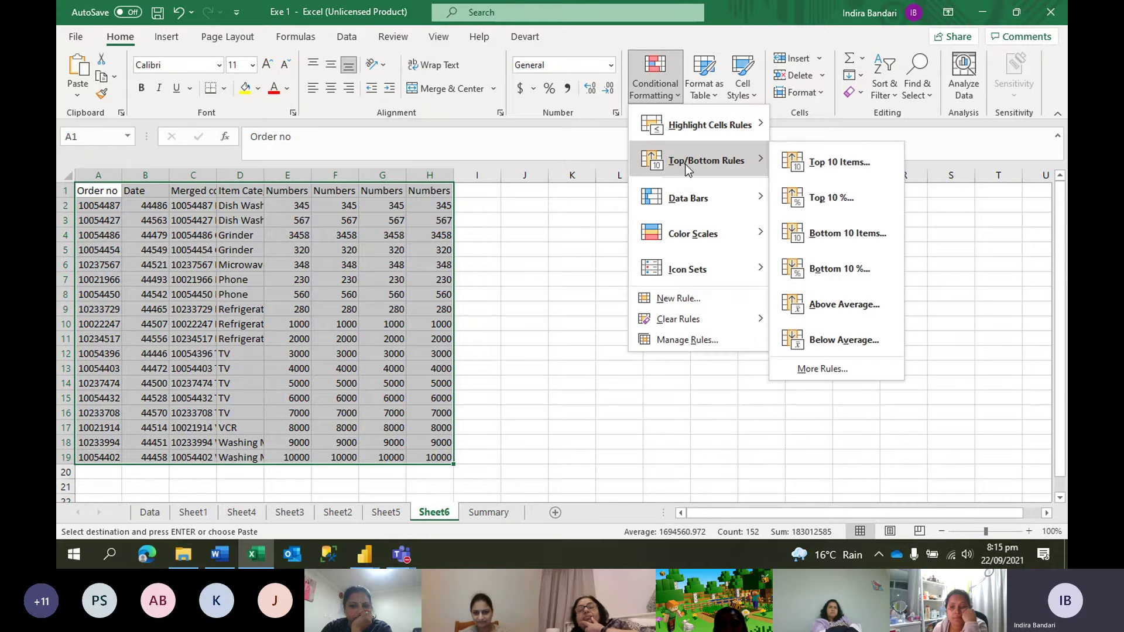
left_click(827, 162)
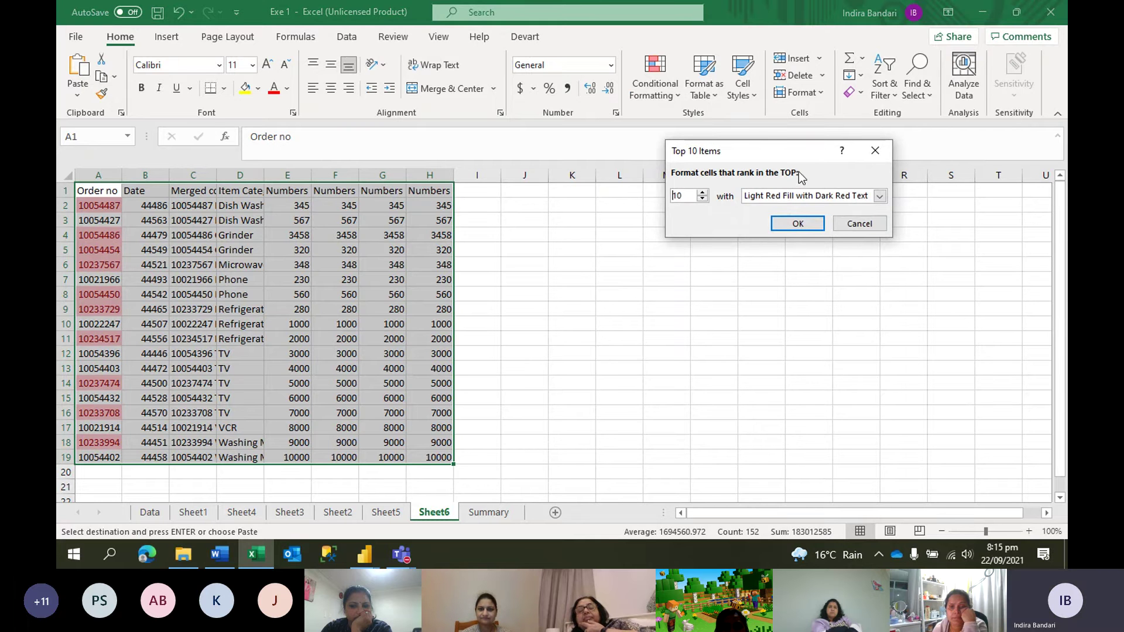
left_click(795, 227)
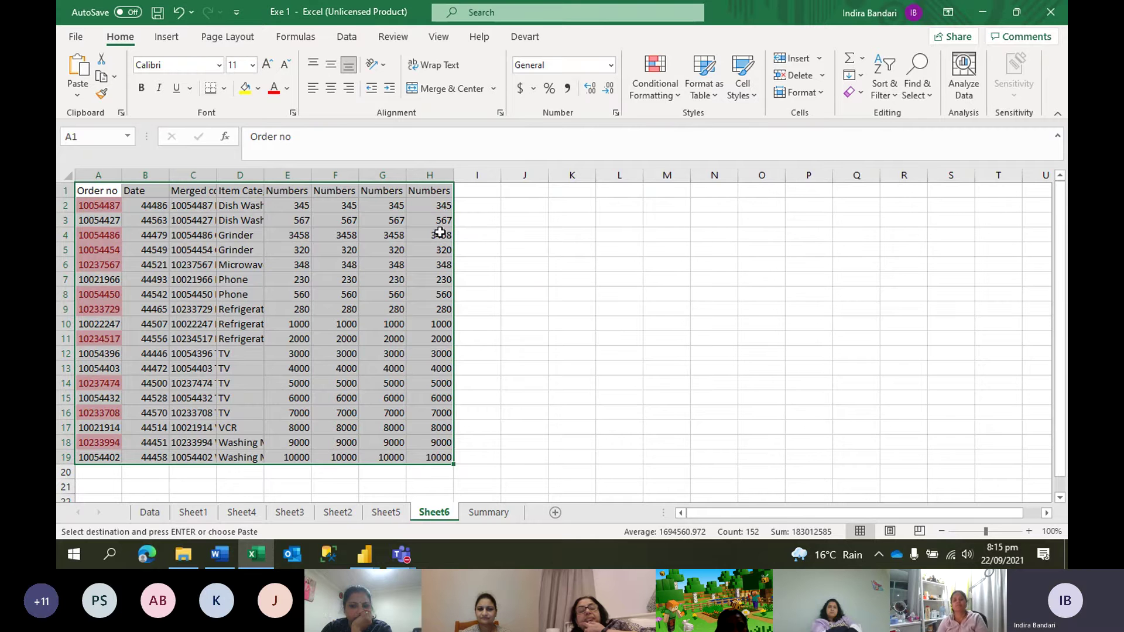
left_click_drag(122, 175, 164, 176)
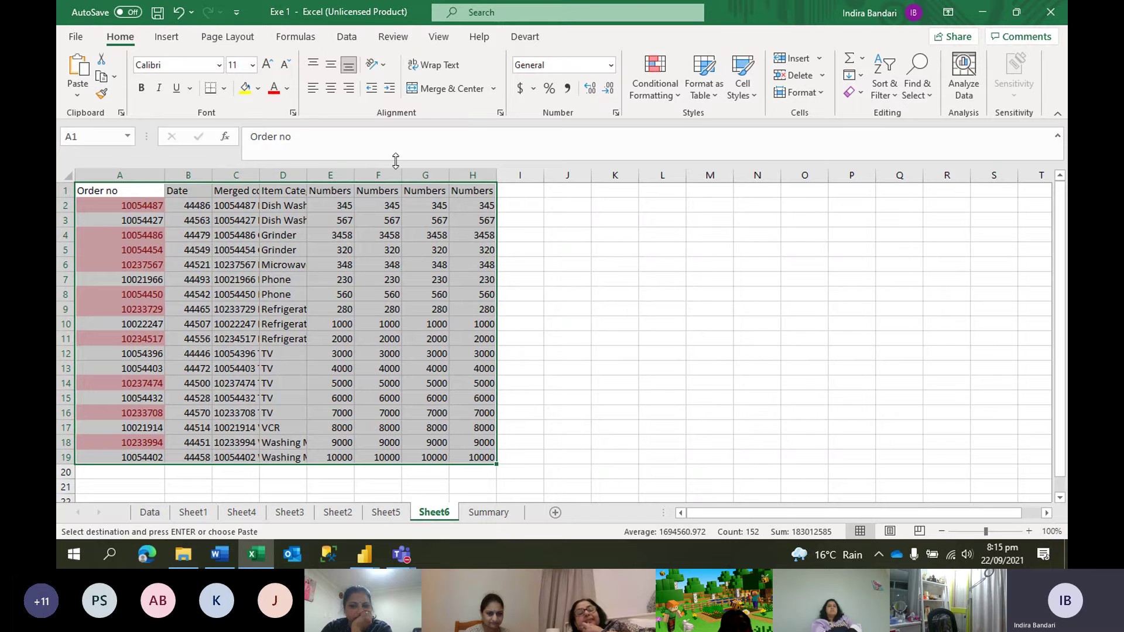
left_click(655, 82)
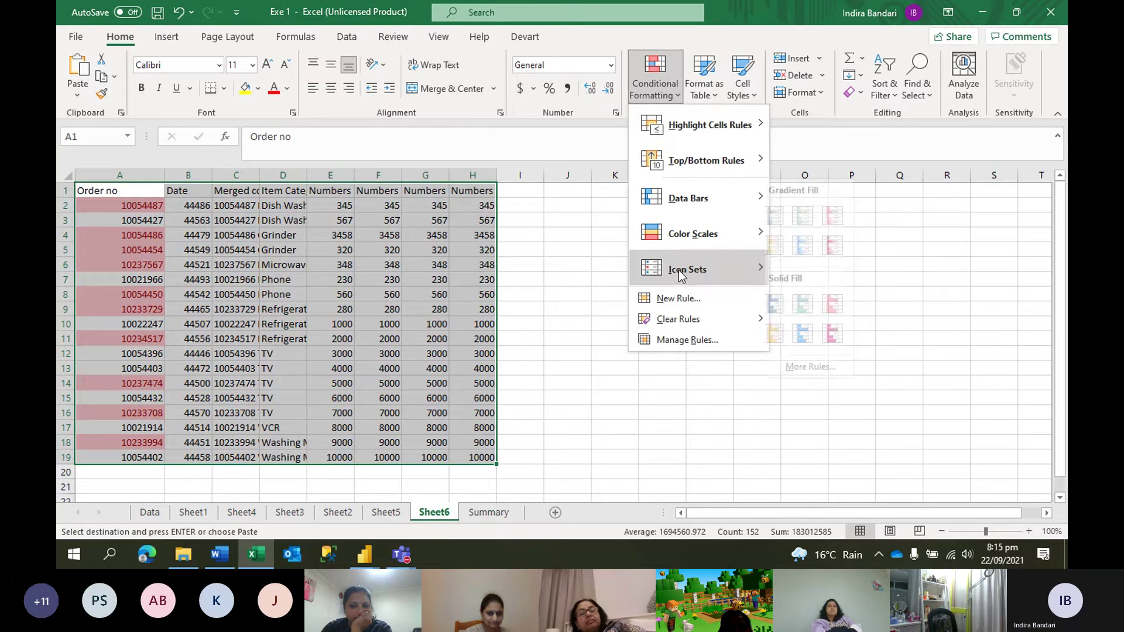
mouse_move(678, 320)
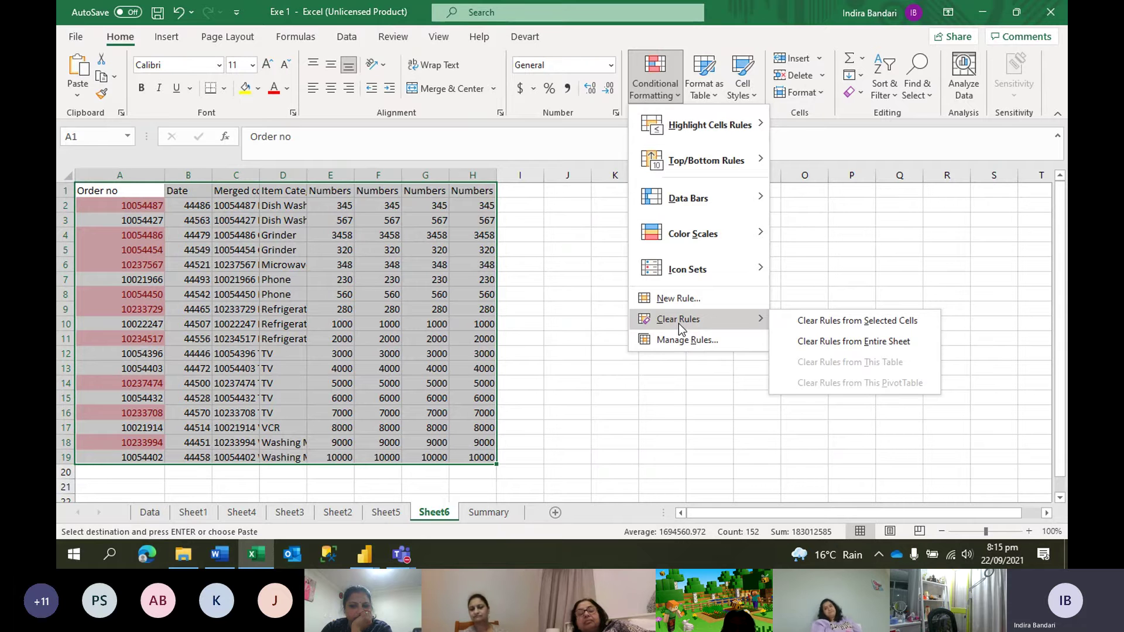
left_click(829, 324)
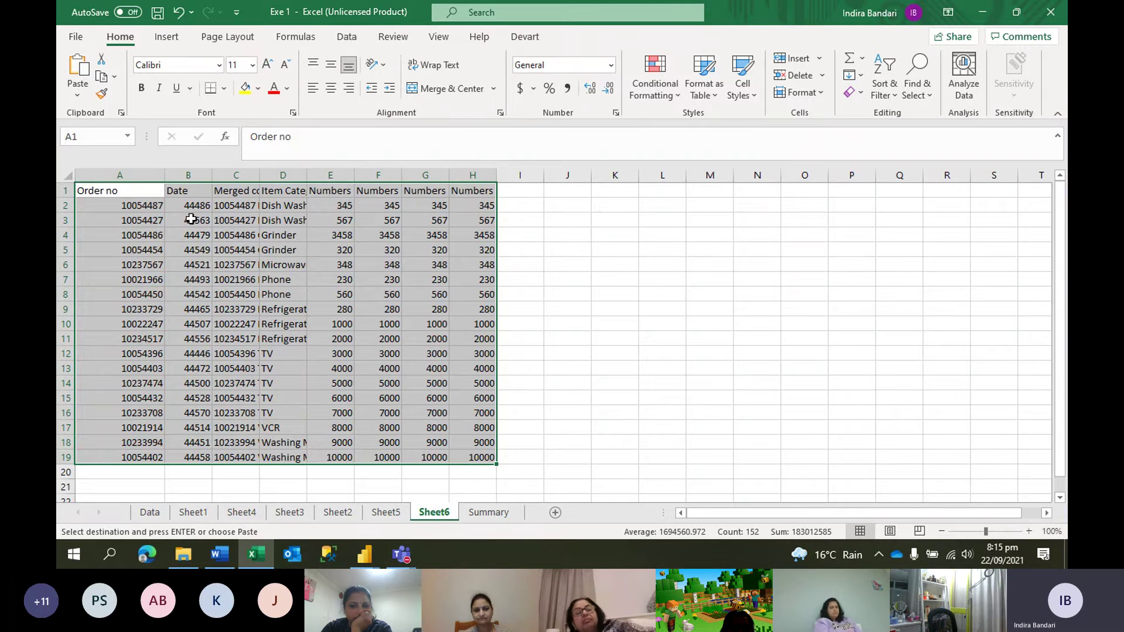
left_click(655, 79)
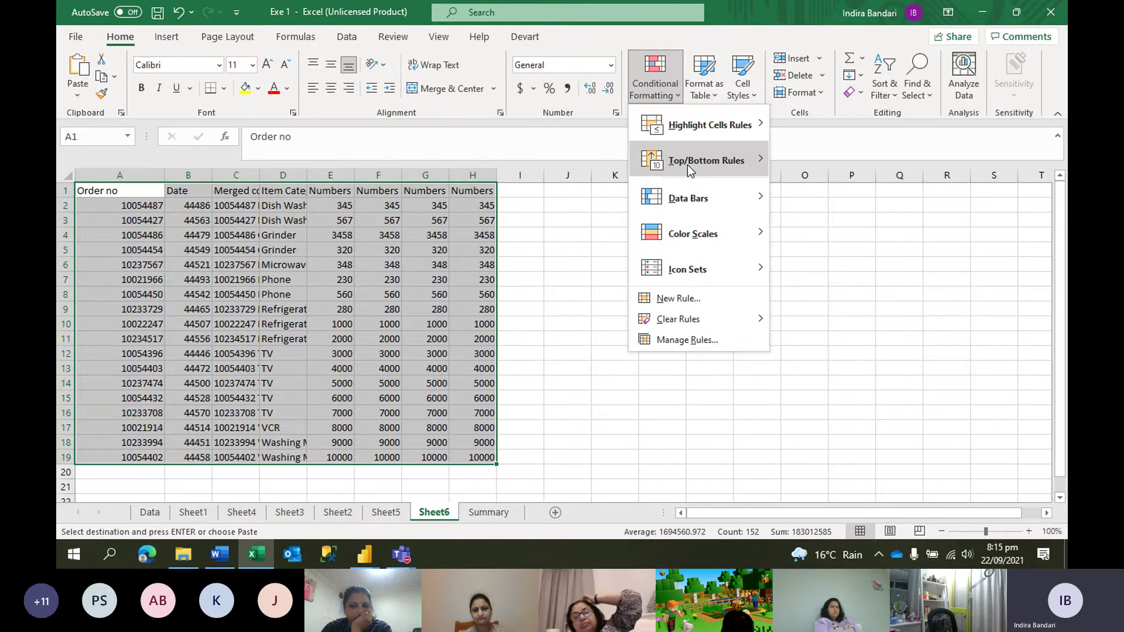
mouse_move(705, 160)
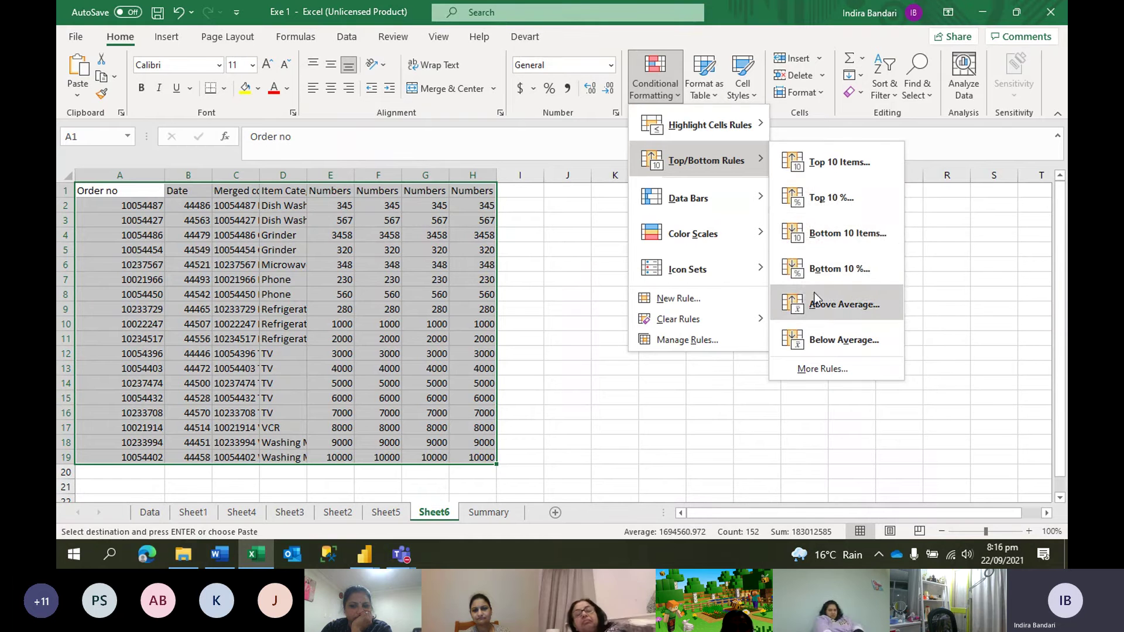
left_click(823, 234)
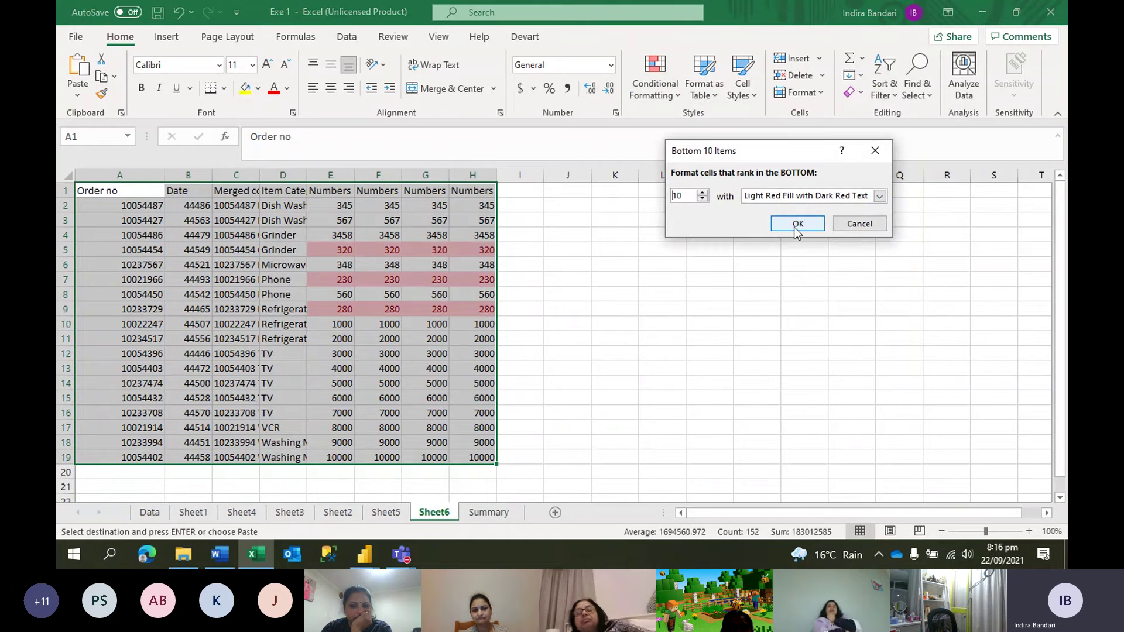
left_click(797, 224)
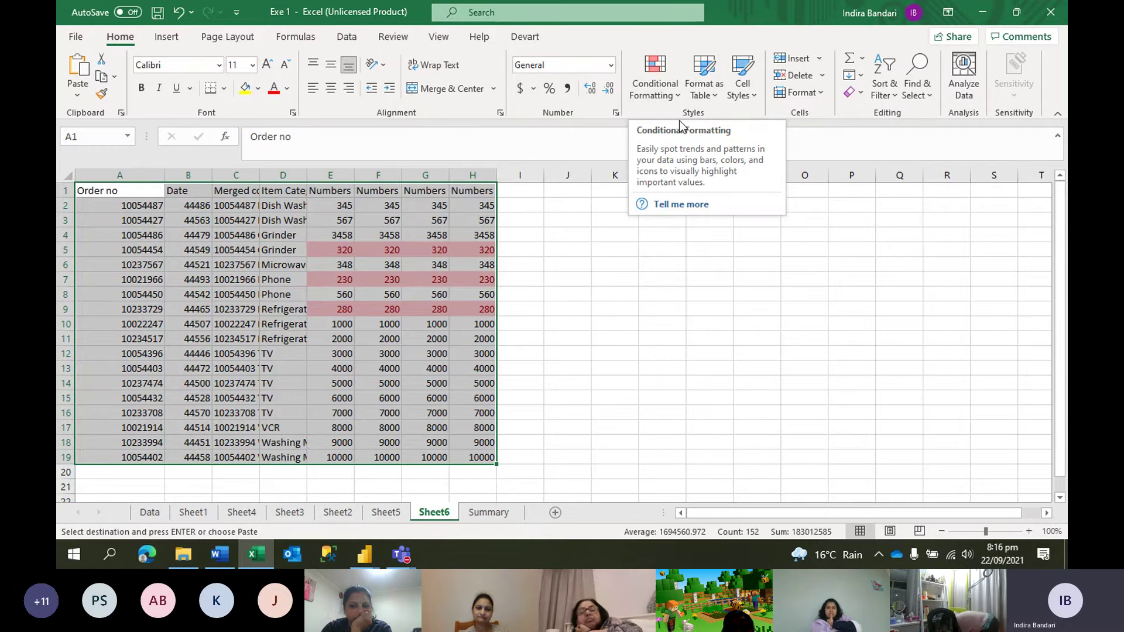
left_click(655, 354)
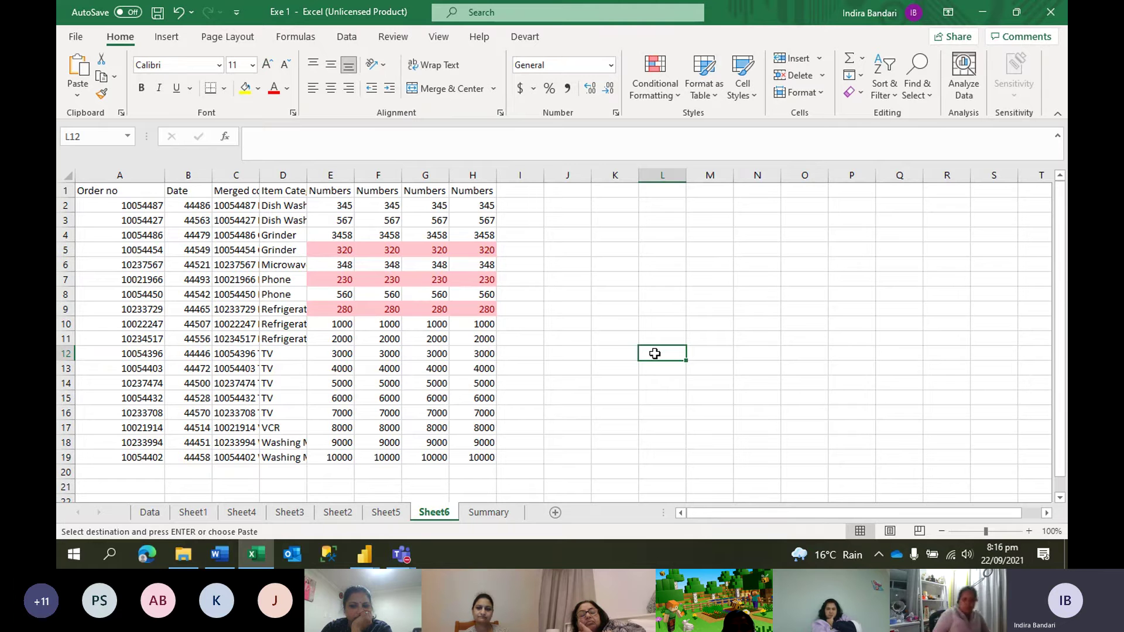
left_click(572, 384)
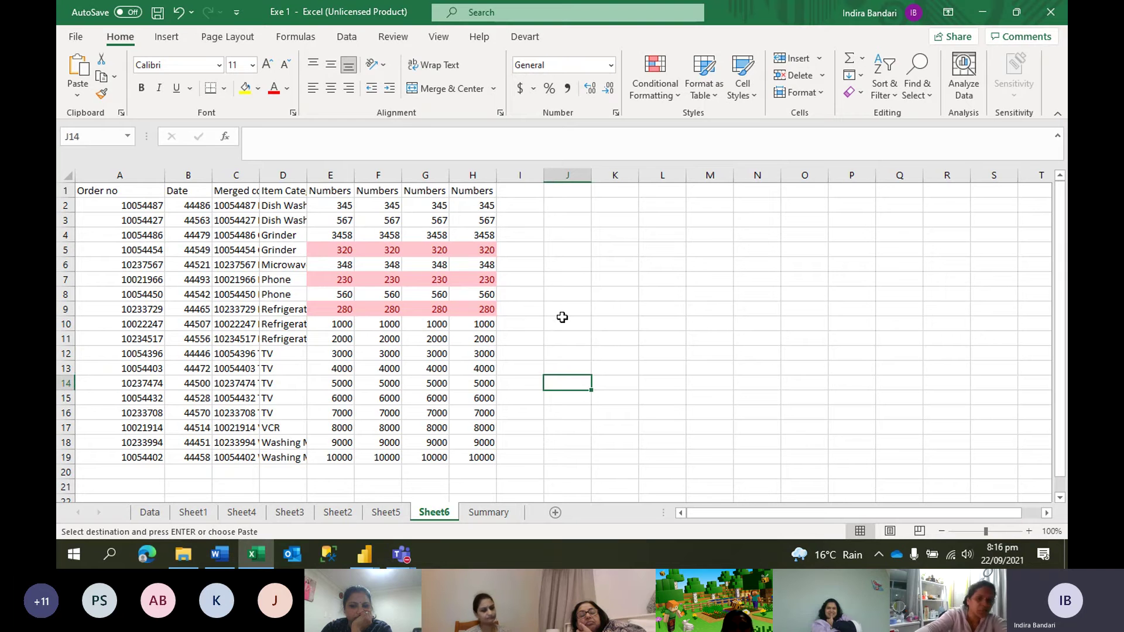
left_click(562, 319)
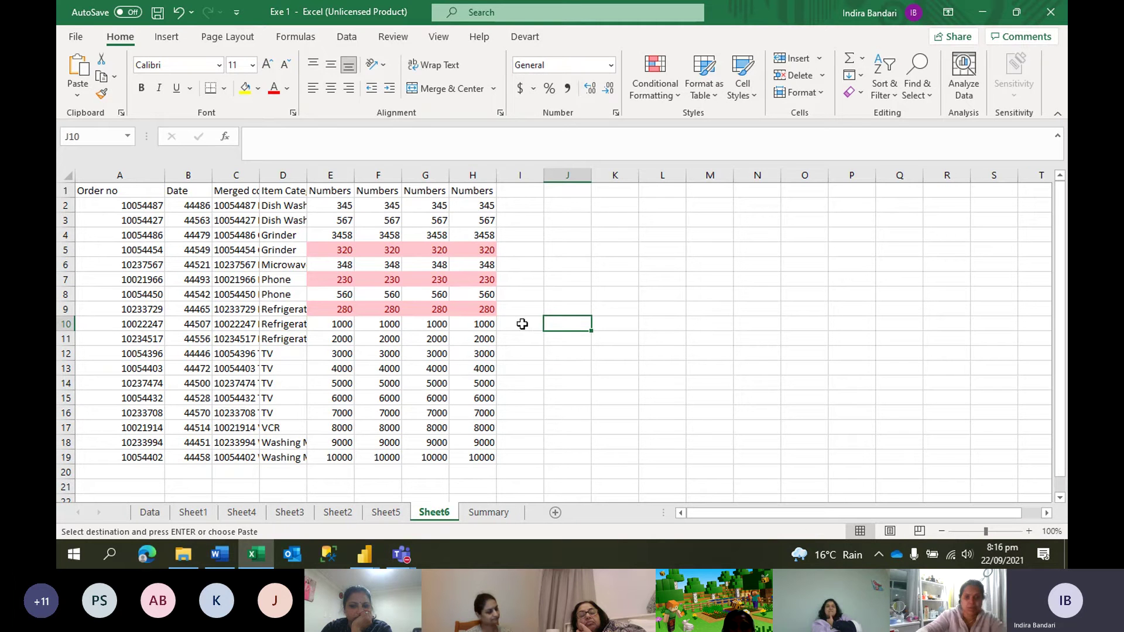
left_click(574, 266)
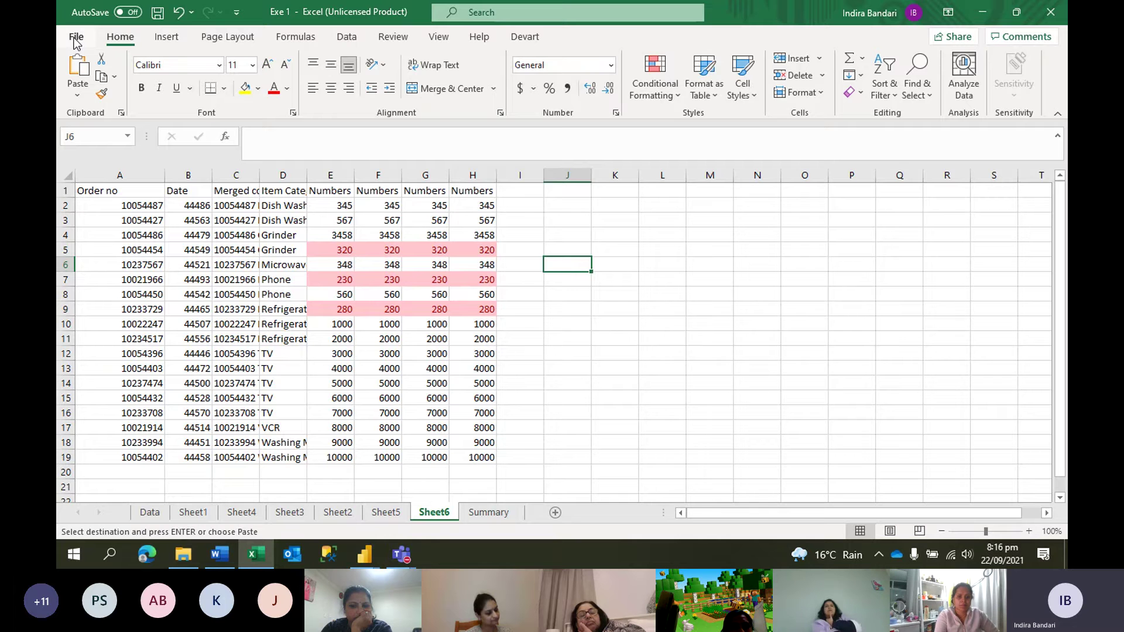
Save the workbook as an Excel Template (*.xltx) named 'exe template'
left_click(76, 39)
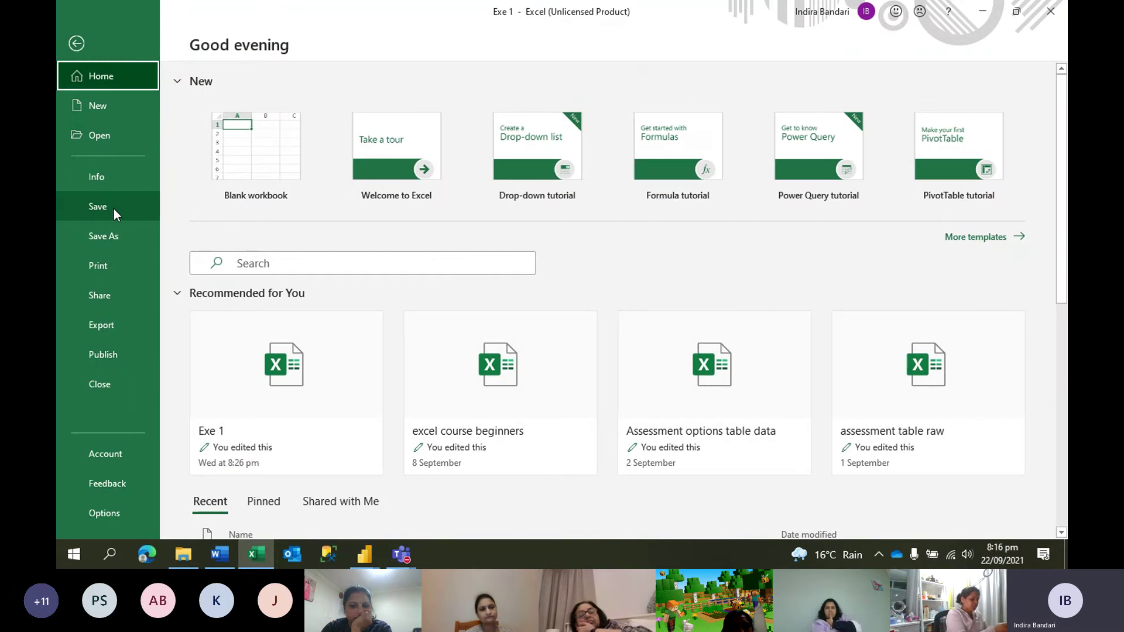
left_click(109, 248)
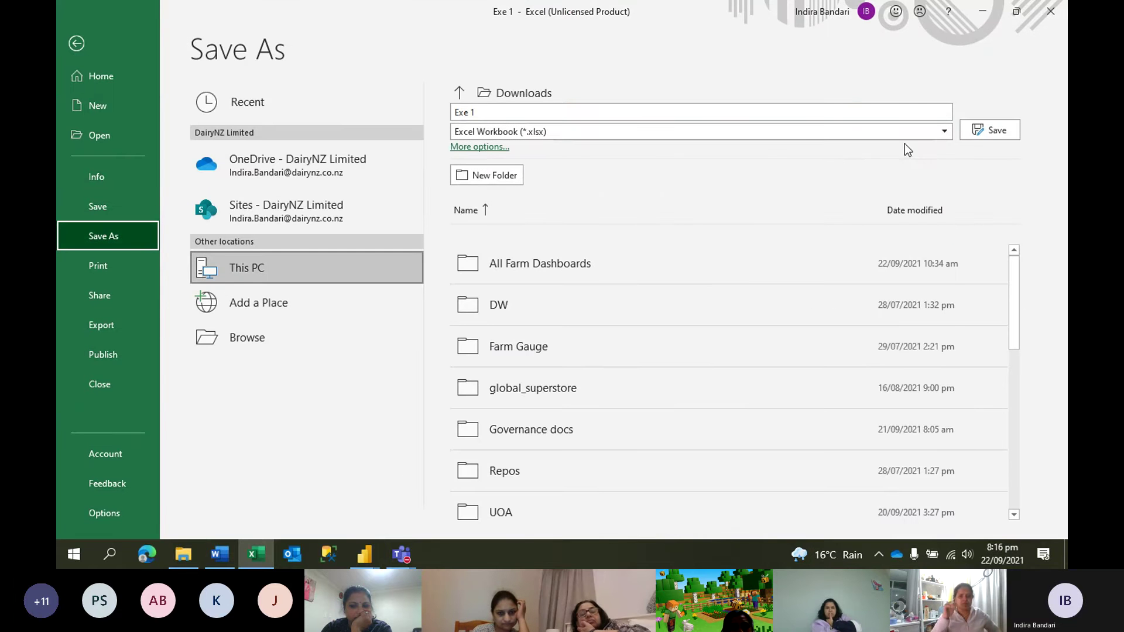
left_click(942, 133)
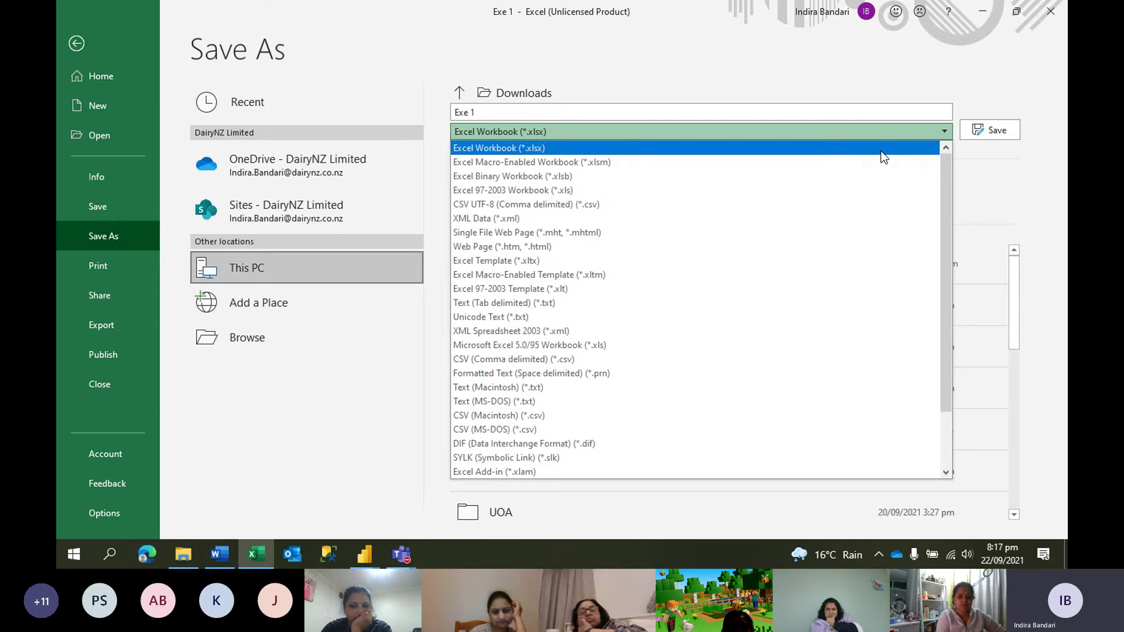
left_click(607, 260)
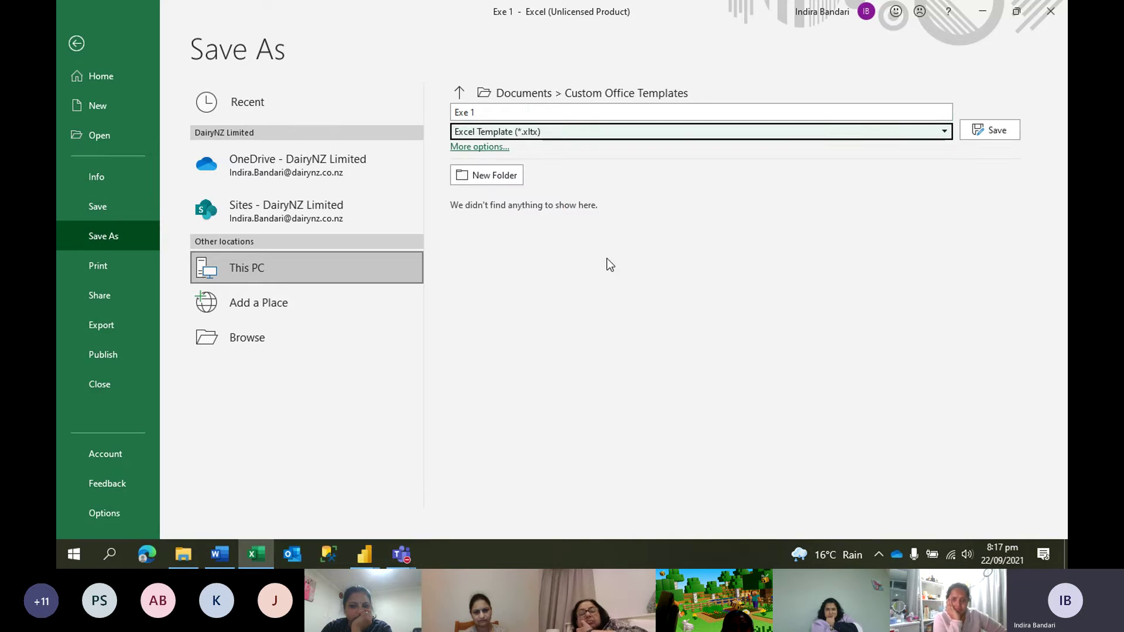
left_click(523, 111)
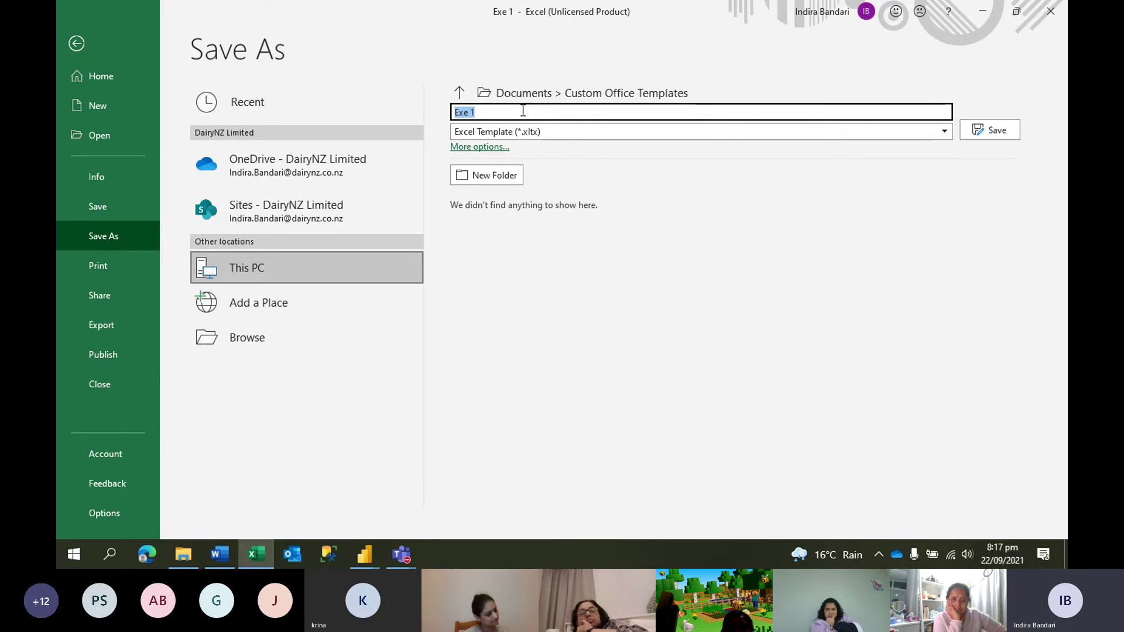
type("exc")
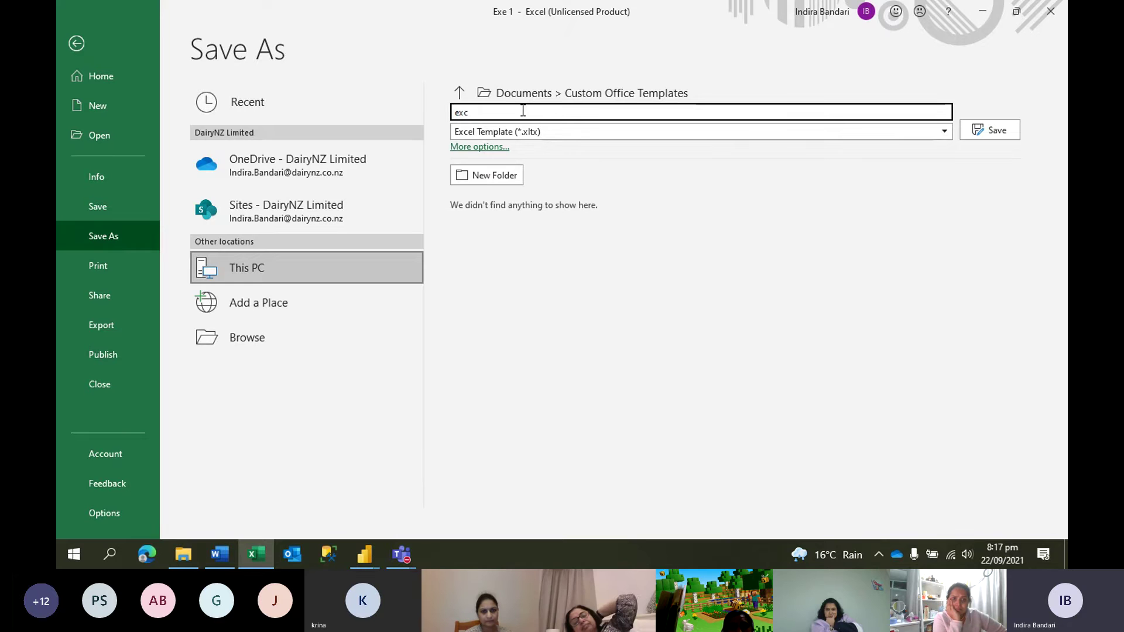
key("BackSpace")
type("e")
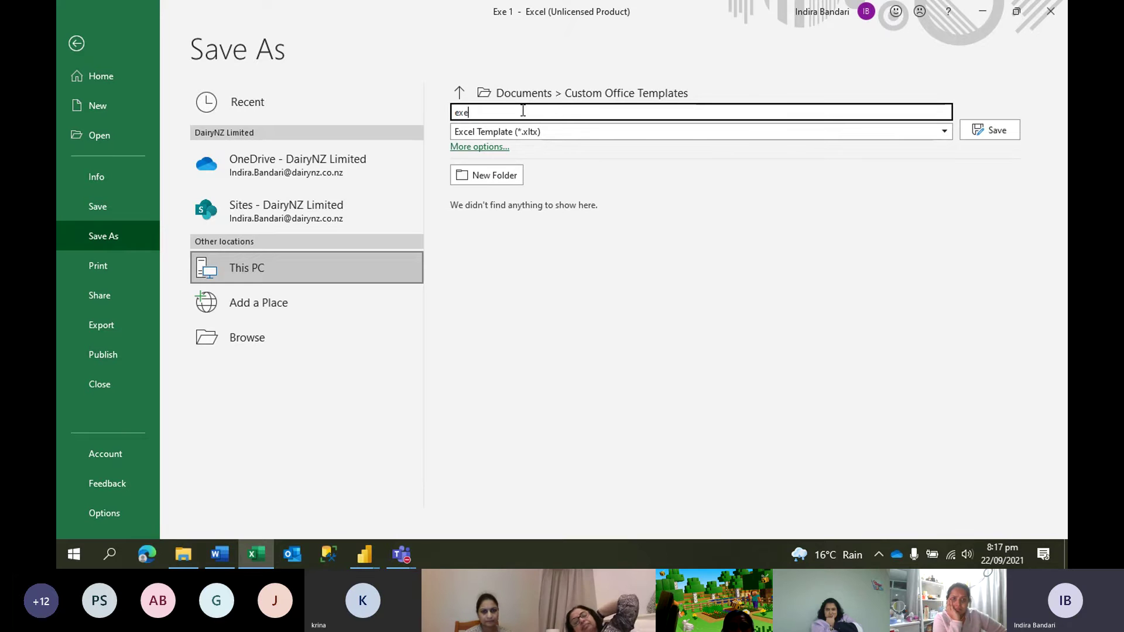
type(" templa")
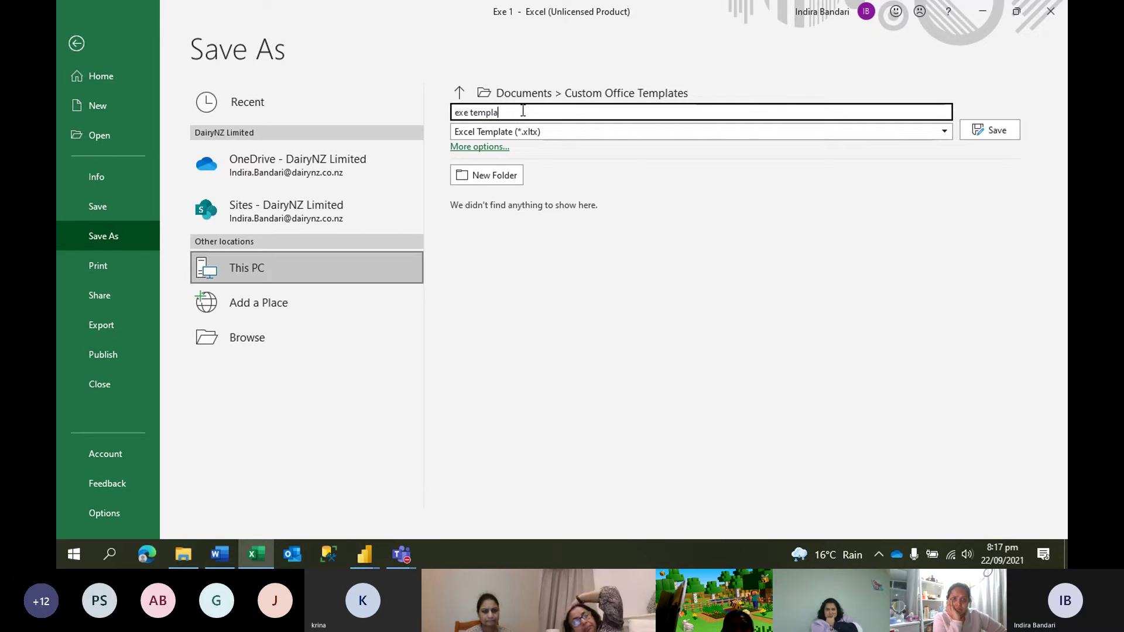
type("te")
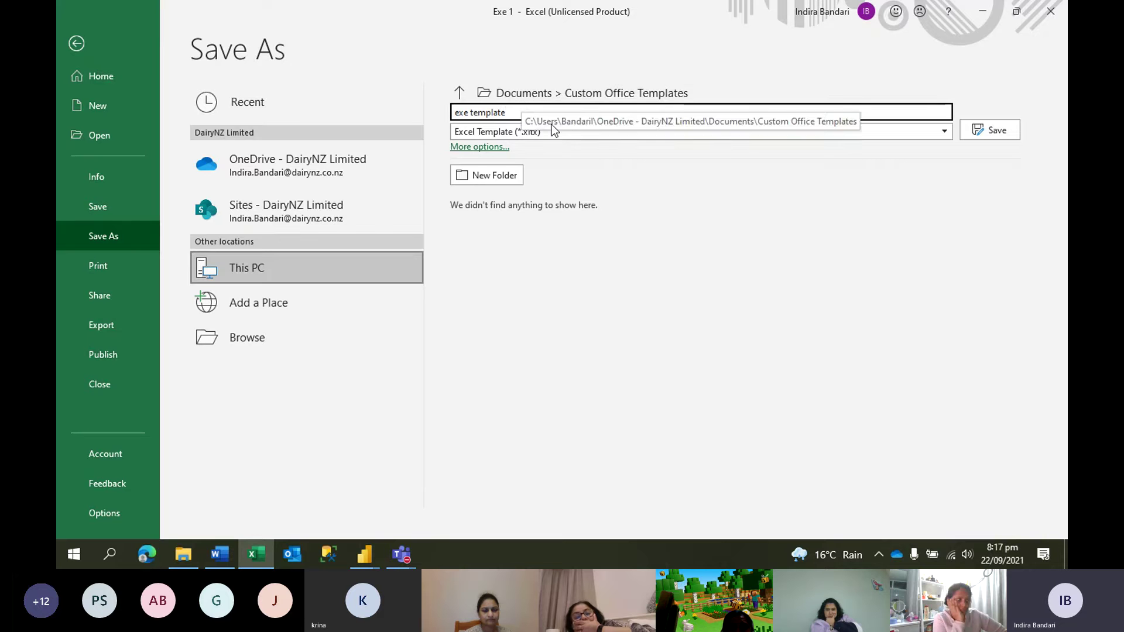
left_click(532, 98)
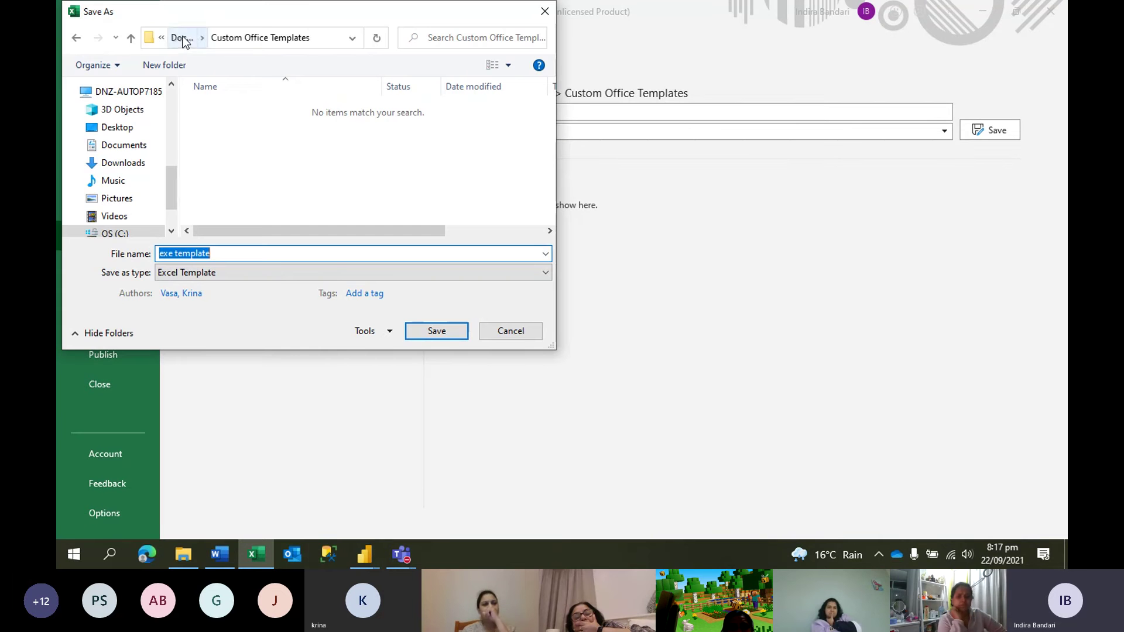
left_click(181, 38)
left_click(448, 332)
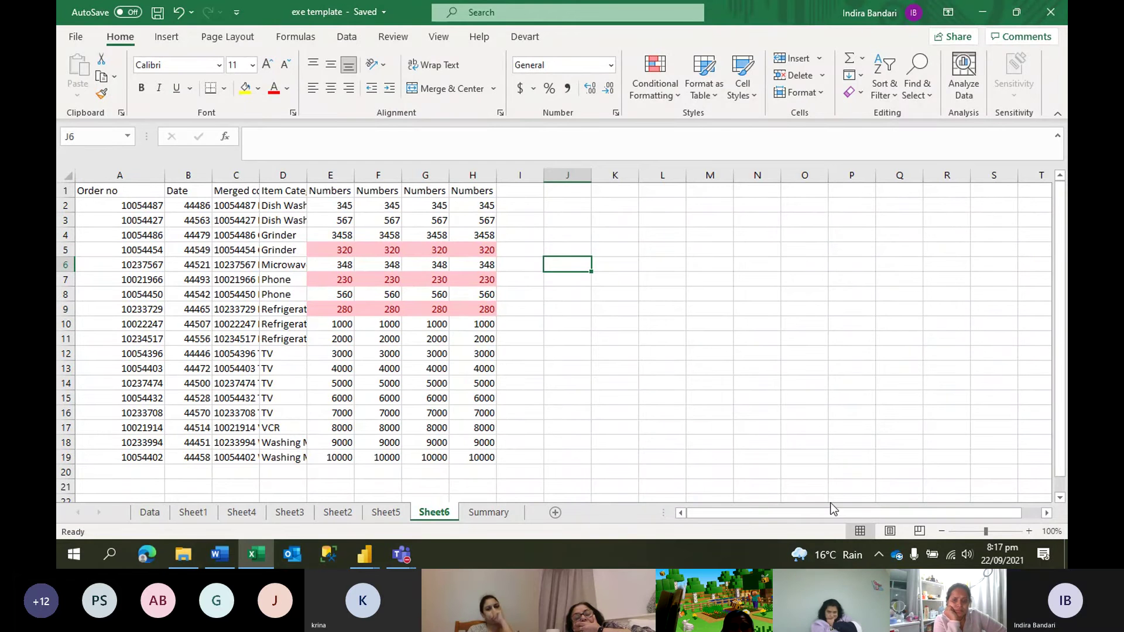
Admit the waiting guest to the Teams meeting and minimize the meeting window
left_click(866, 504)
left_click(645, 329)
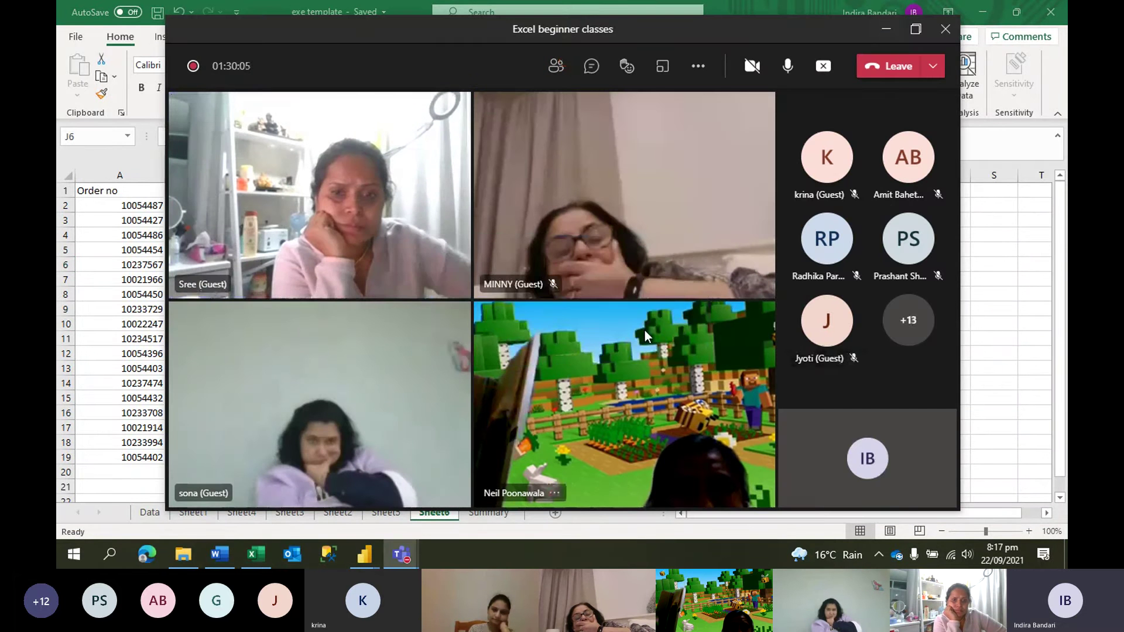
left_click(886, 32)
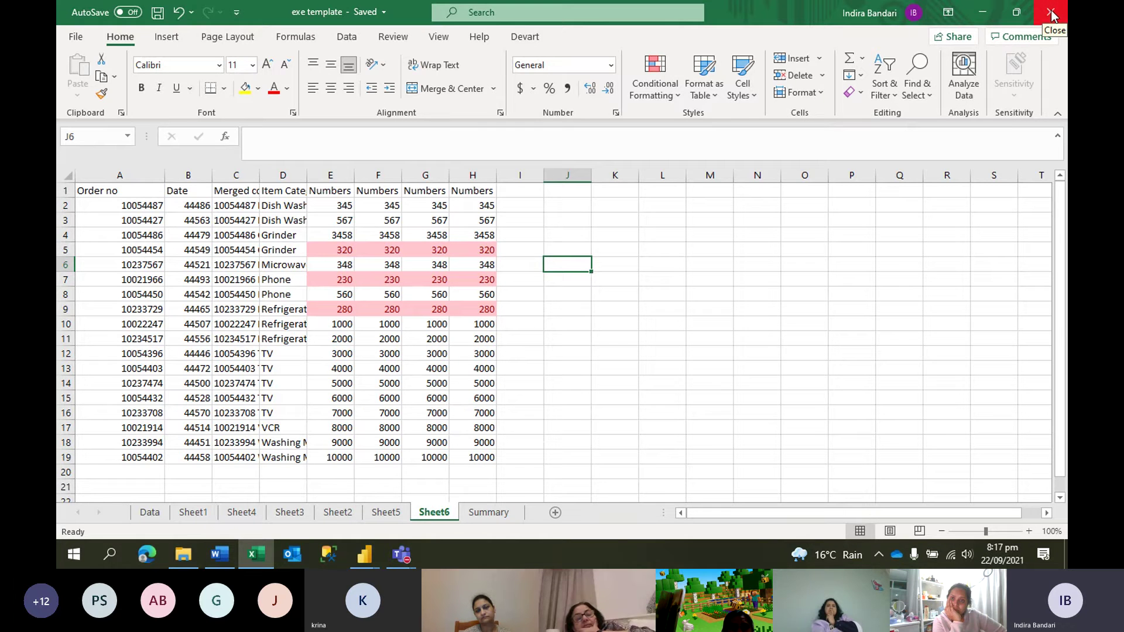
Close Excel, keeping the recovered files to view later
left_click(1050, 18)
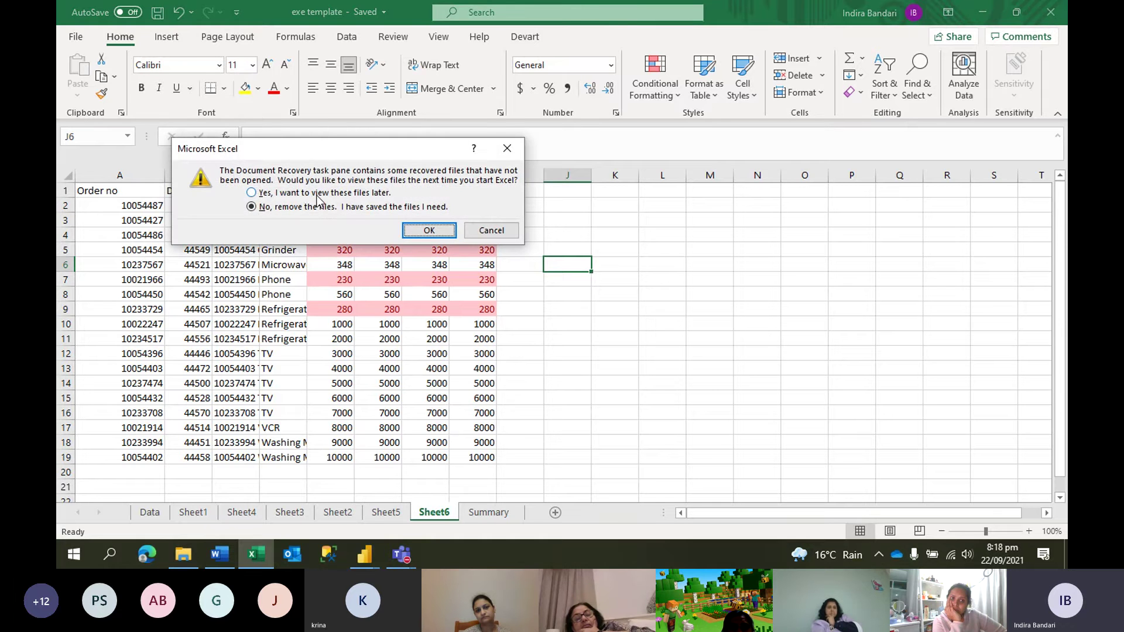
left_click(321, 193)
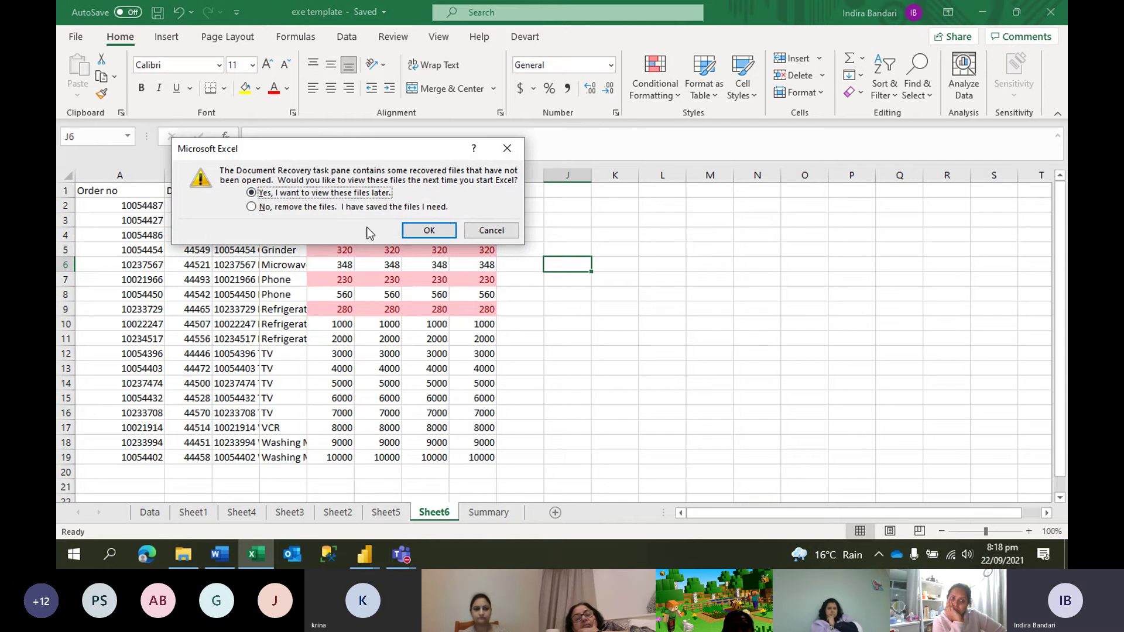
left_click(429, 231)
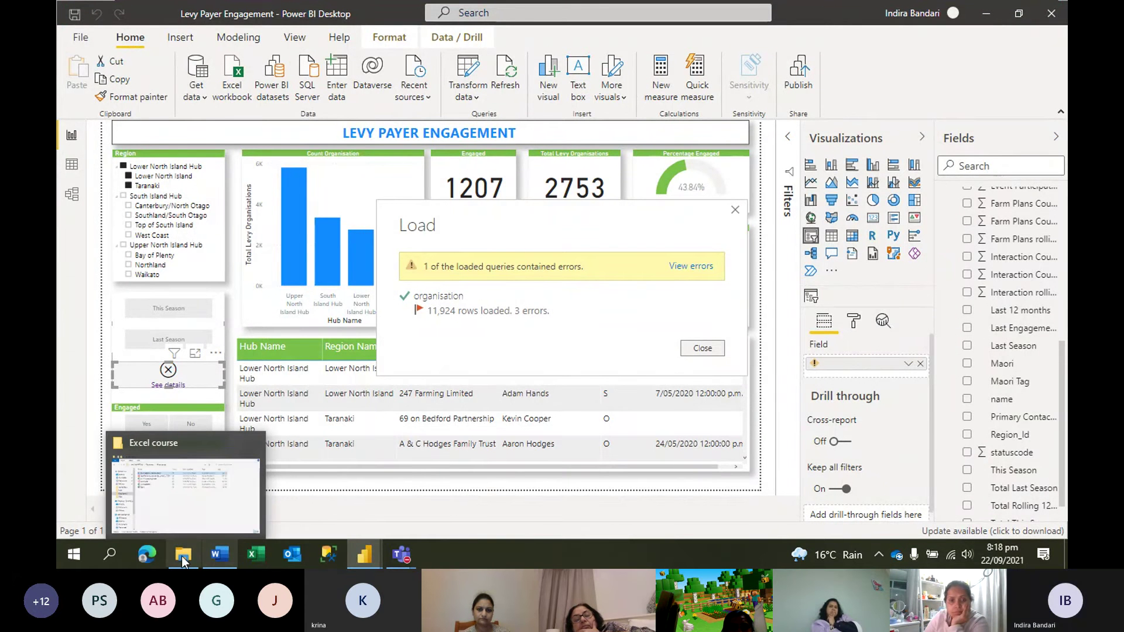
In Documents, sort by date modified and open 'exe template' as a new workbook
left_click(187, 554)
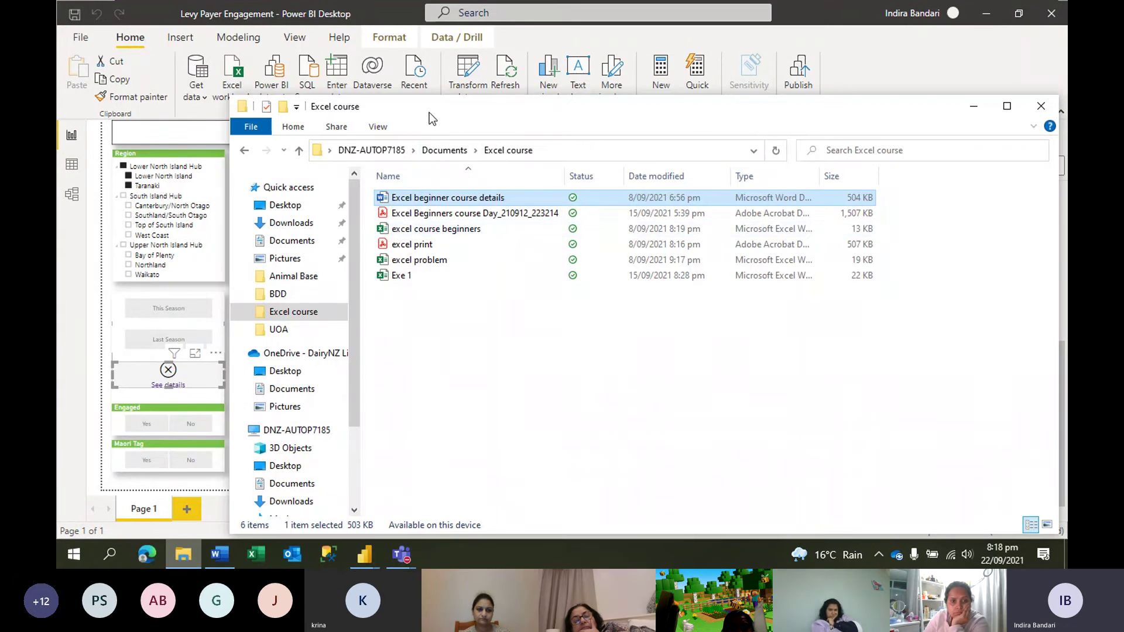
double_click(430, 112)
left_click(377, 220)
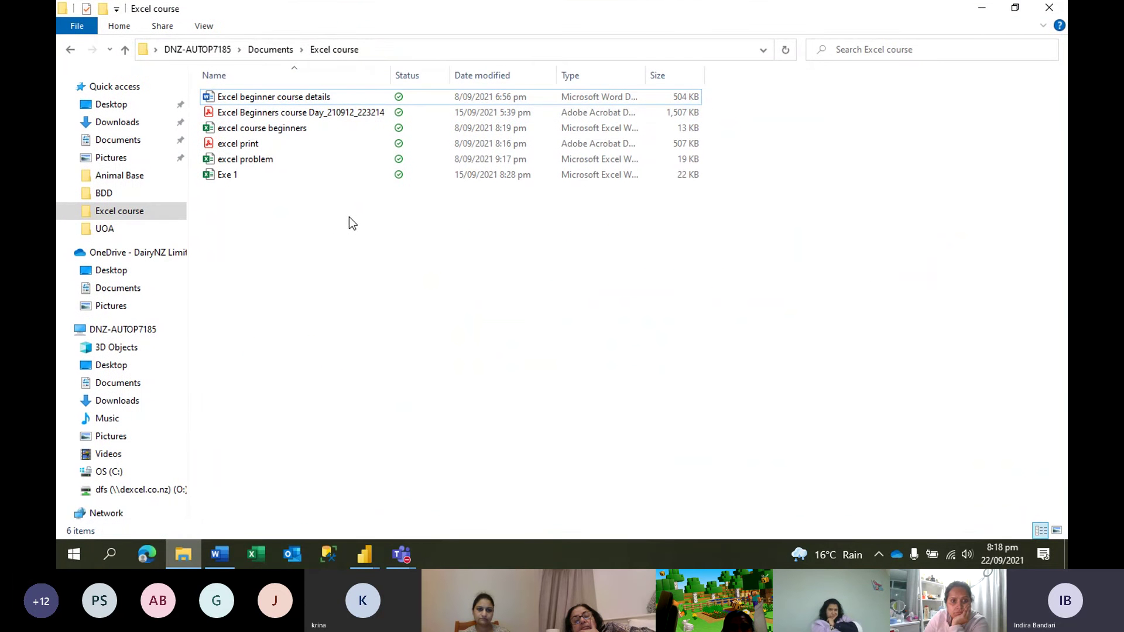
left_click(260, 50)
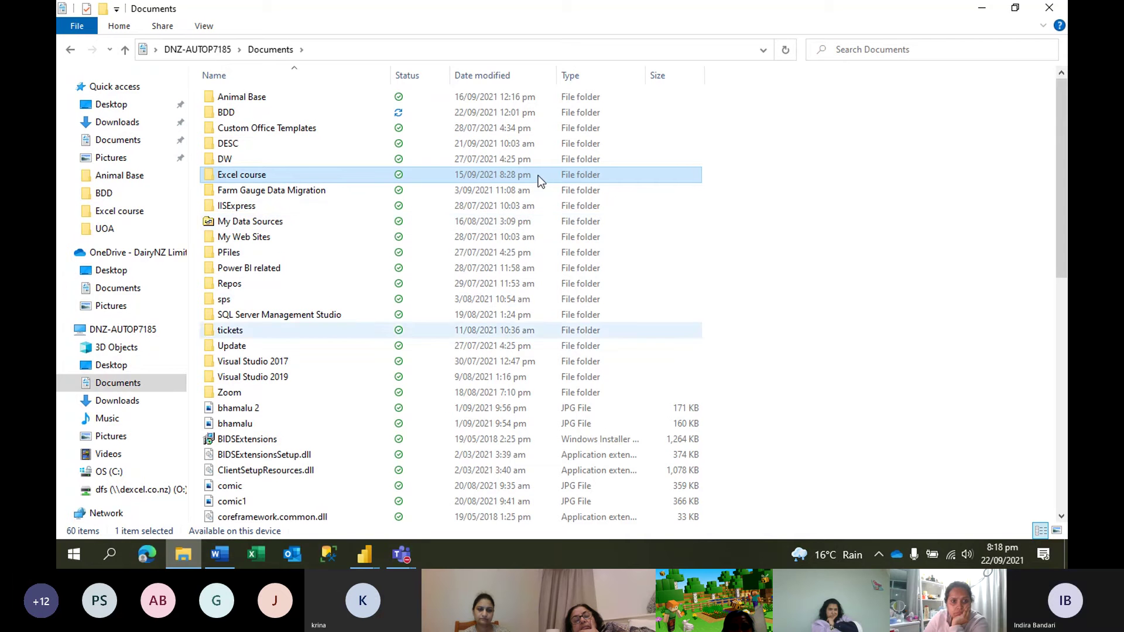
left_click(502, 74)
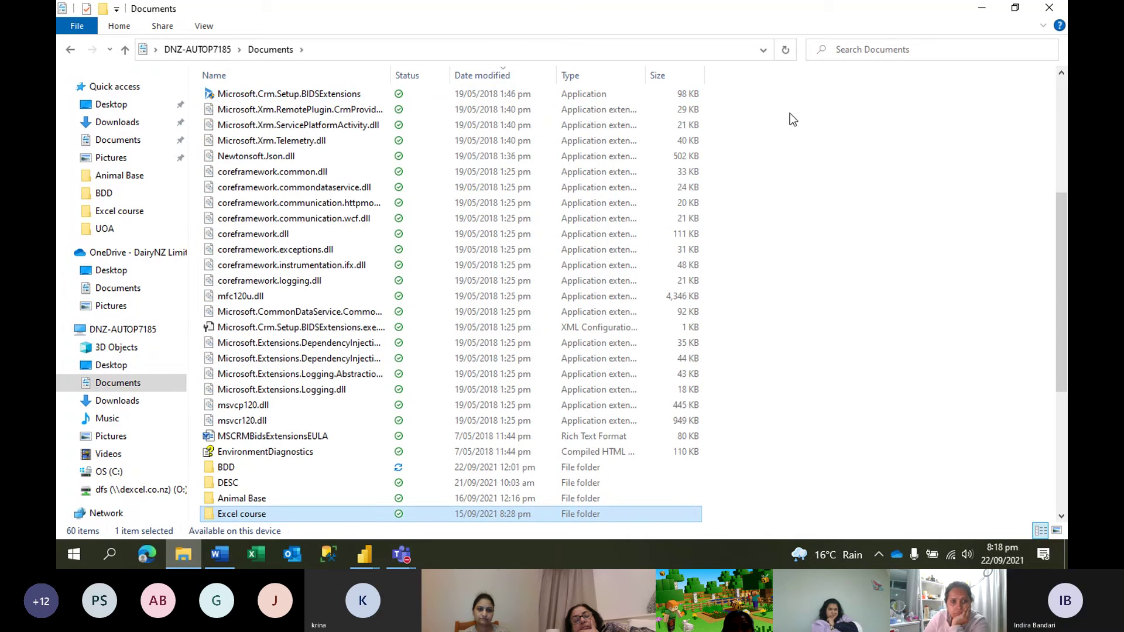
left_click_drag(1061, 307, 1063, 87)
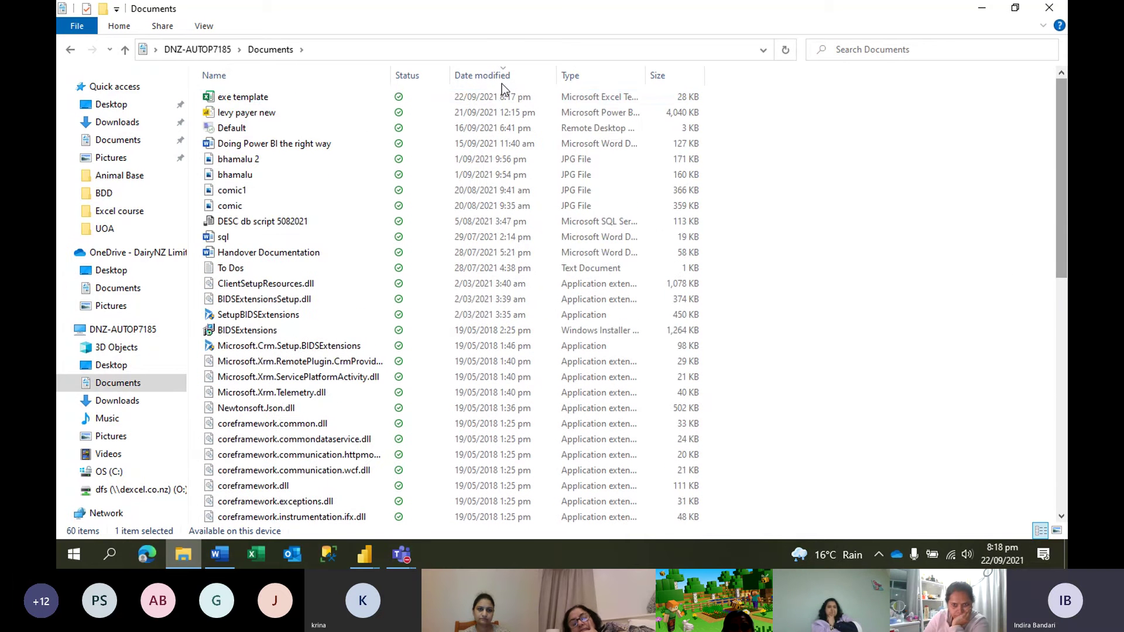
left_click(287, 97)
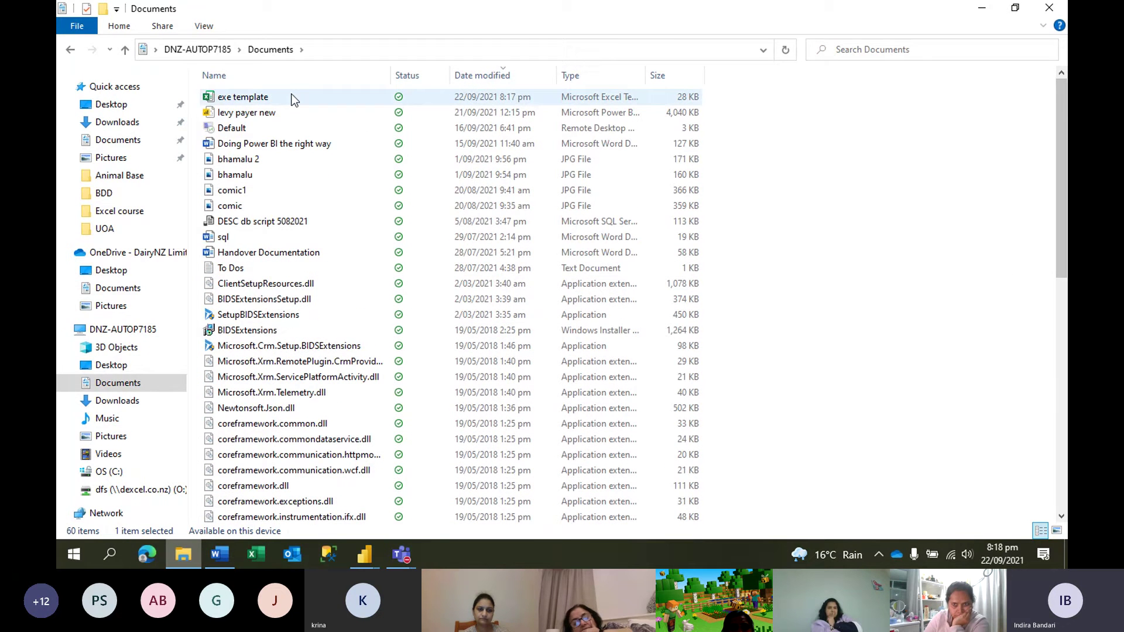
double_click(262, 98)
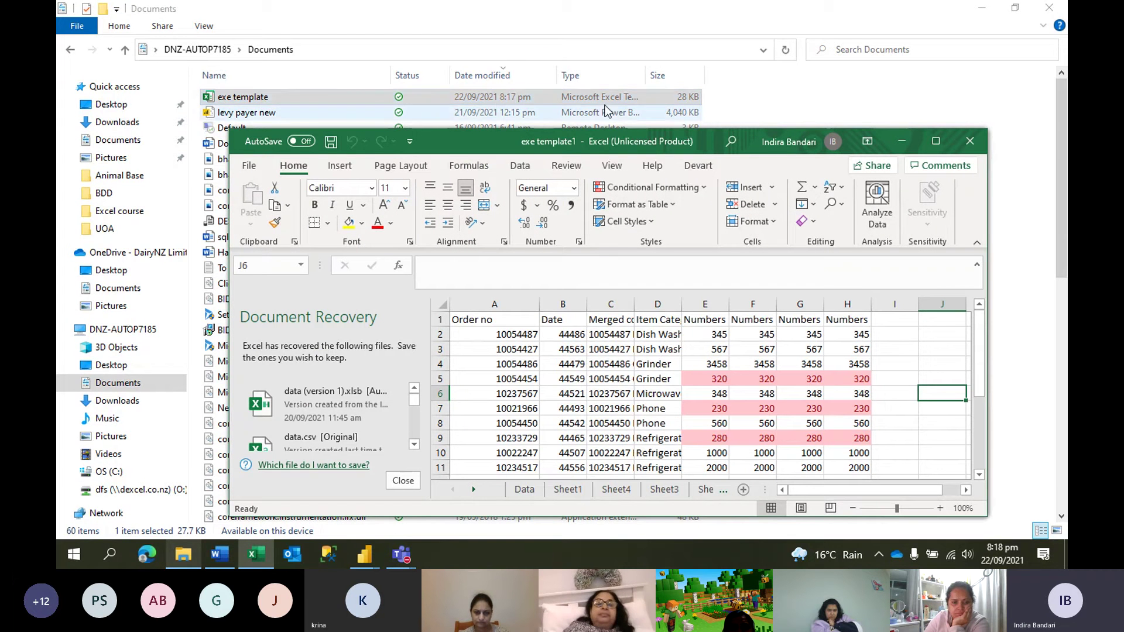
Maximize the exe template1 window and select order numbers A8:A9, then move to B11
double_click(458, 141)
left_click_drag(351, 309, 355, 299)
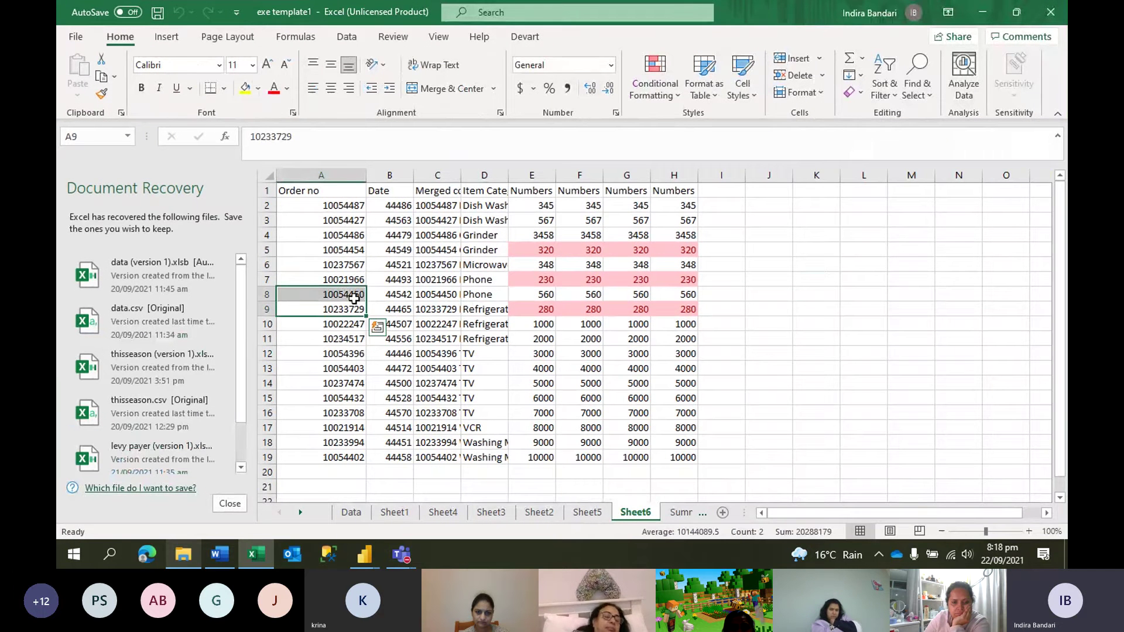
key("Down")
key("Down")
key("Right")
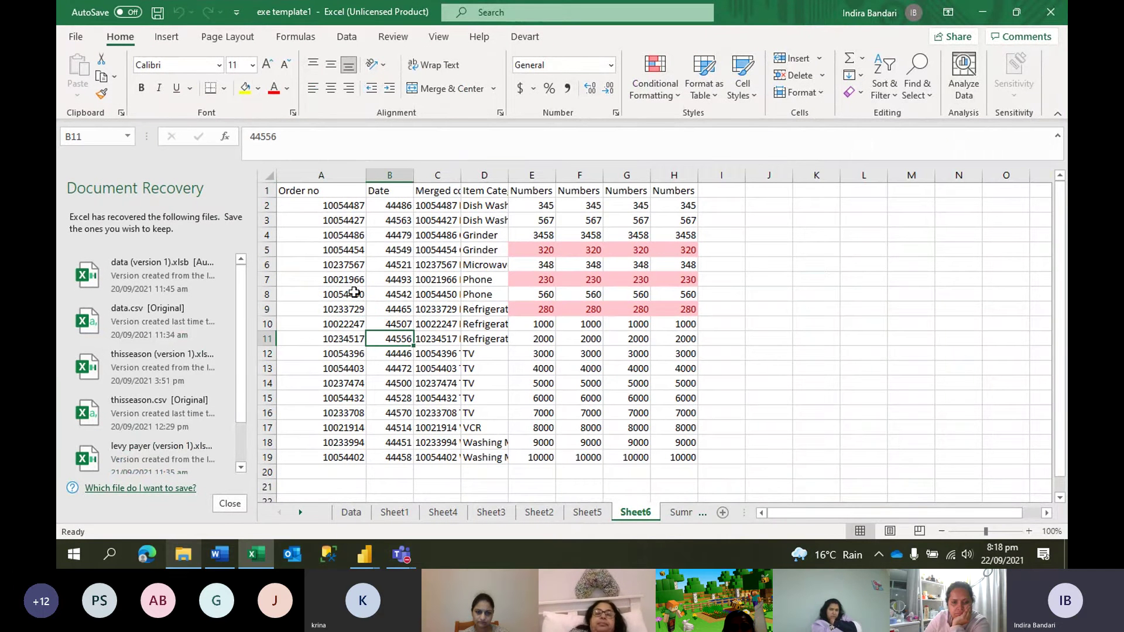
Close the Document Recovery pane, keeping the recovered files to view later
left_click(234, 503)
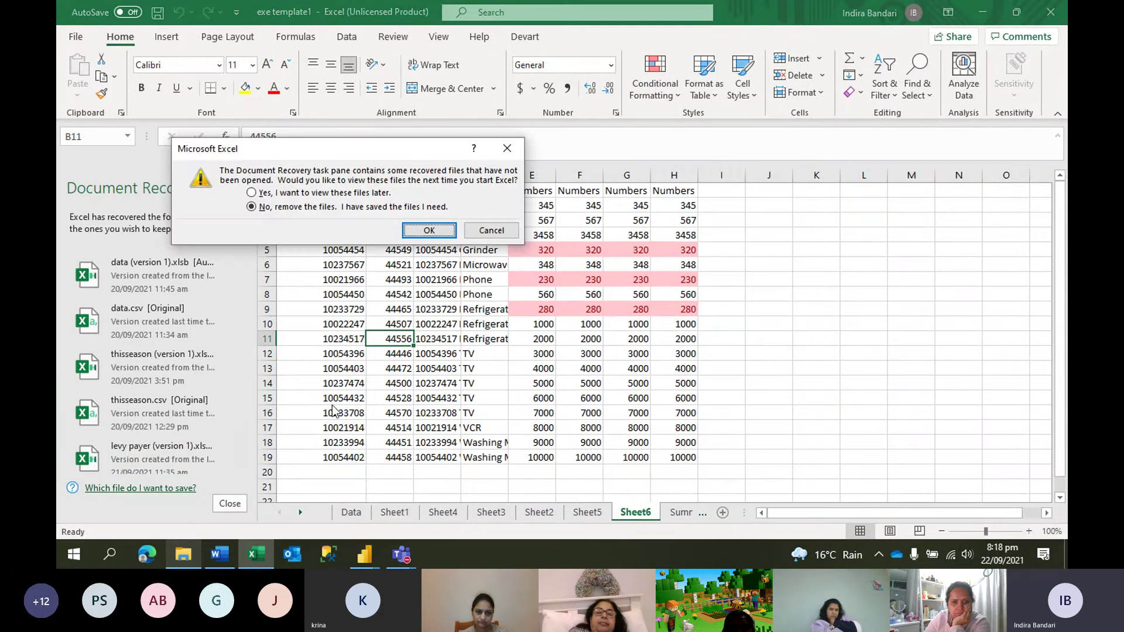
left_click(338, 193)
left_click(436, 231)
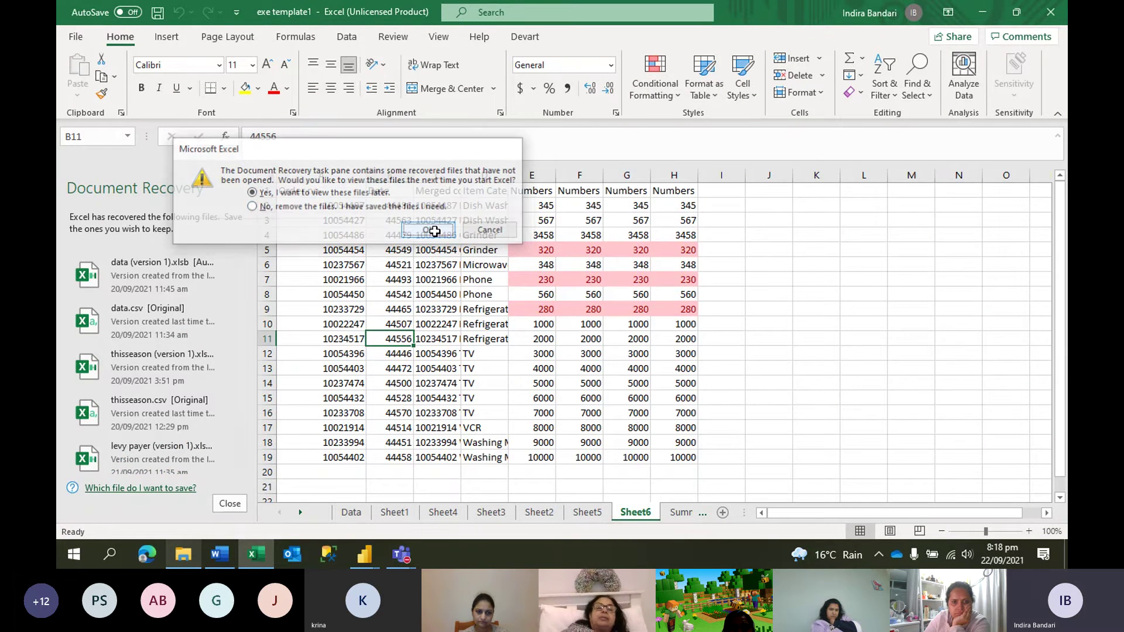
left_click(530, 365)
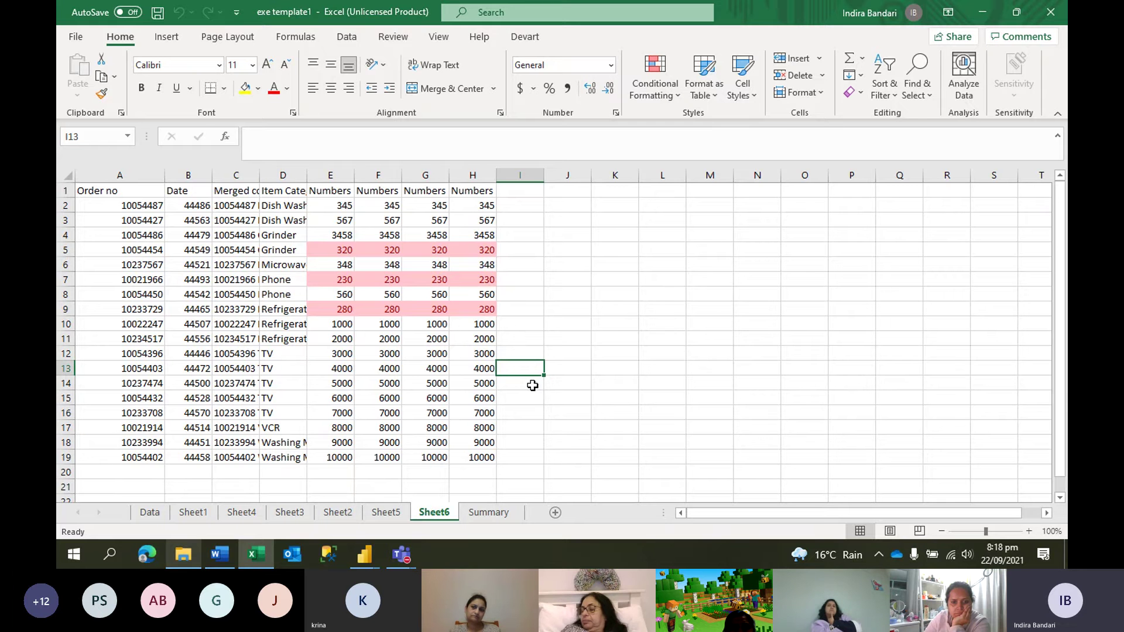
On the Data sheet, inspect cells C9, E7 (store PB) and the first order number in A2
left_click(149, 518)
left_click(280, 309)
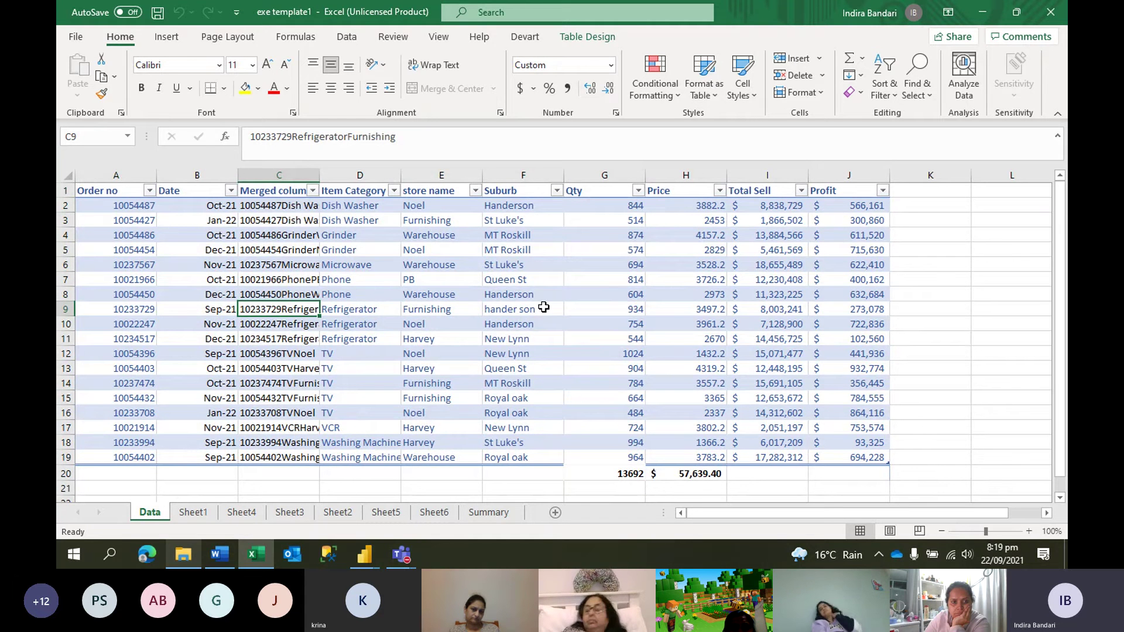
left_click(431, 282)
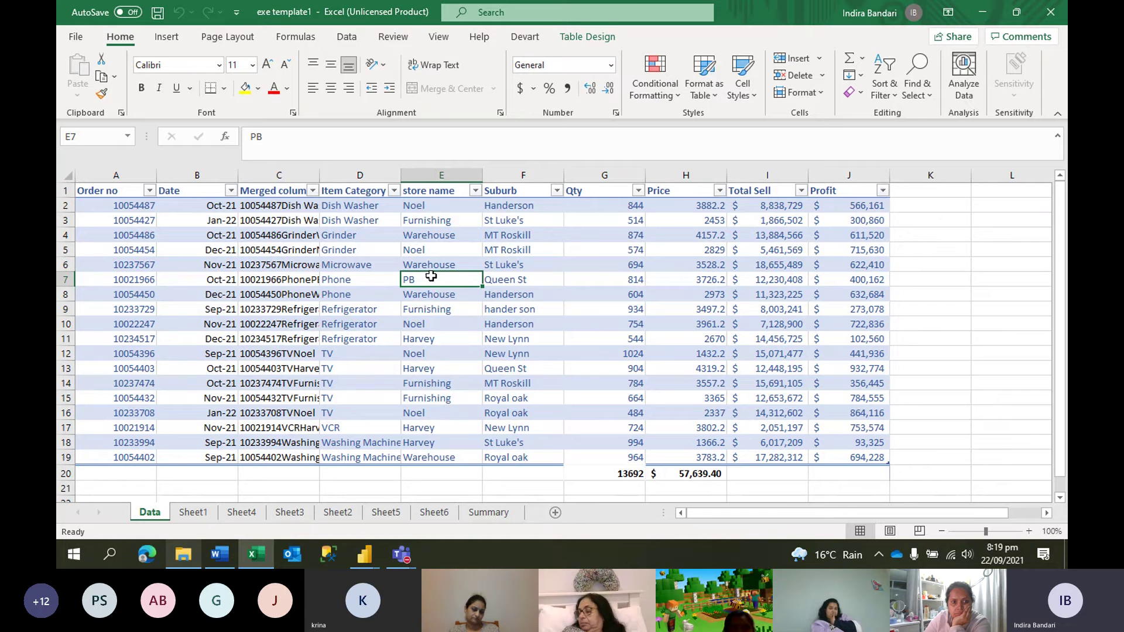
left_click(138, 208)
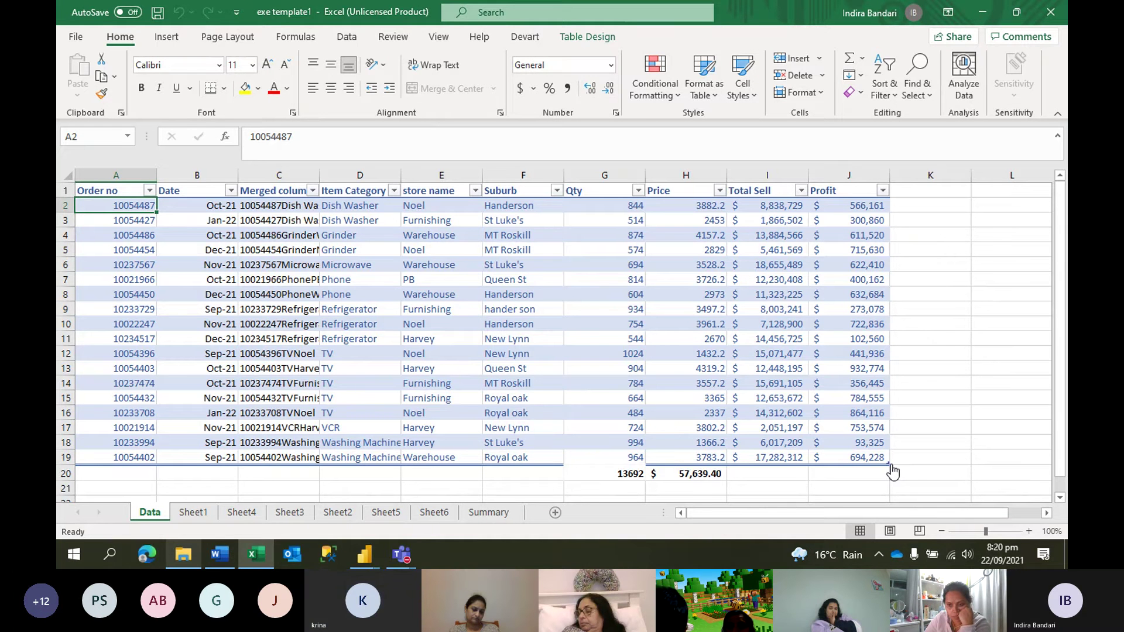
Minimize the Teams meeting window and display the Summary sheet
left_click(914, 476)
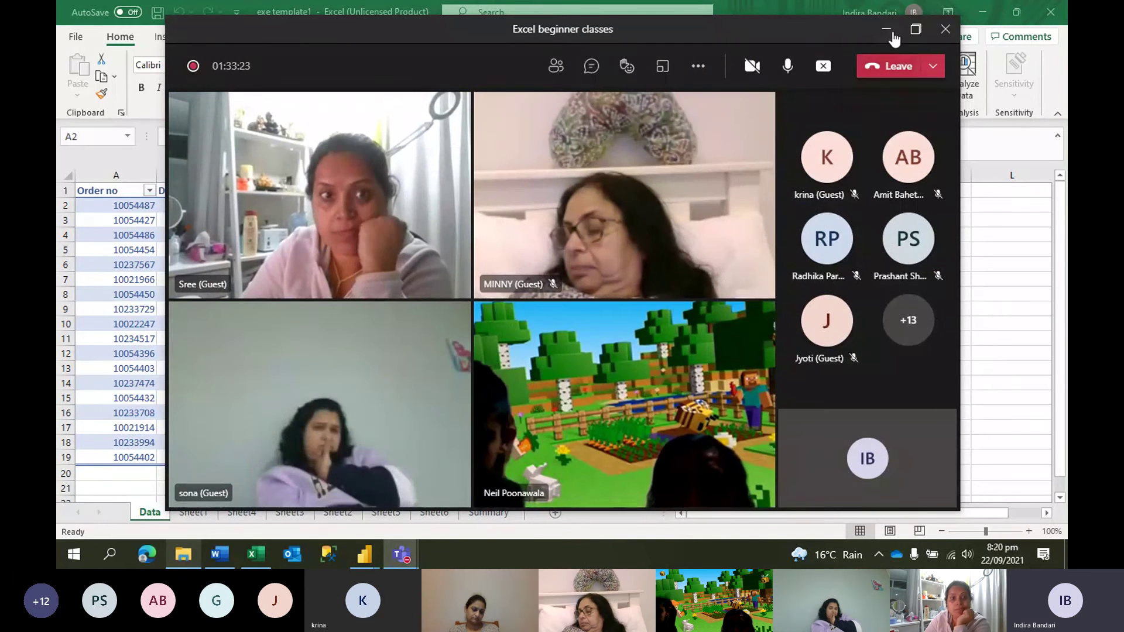
left_click(888, 30)
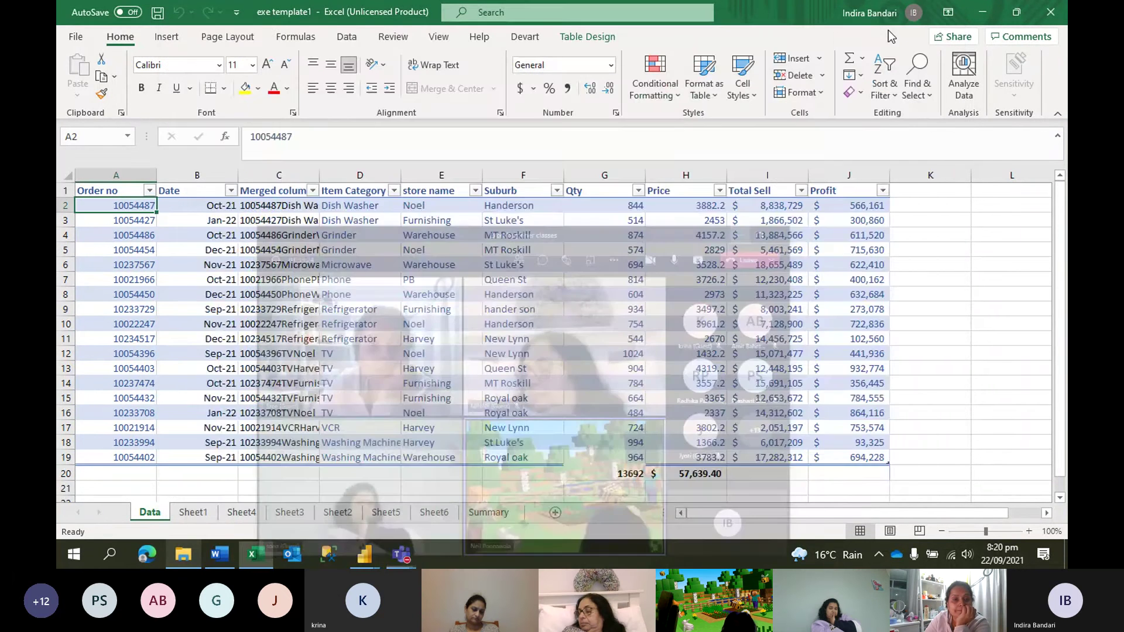
left_click(481, 515)
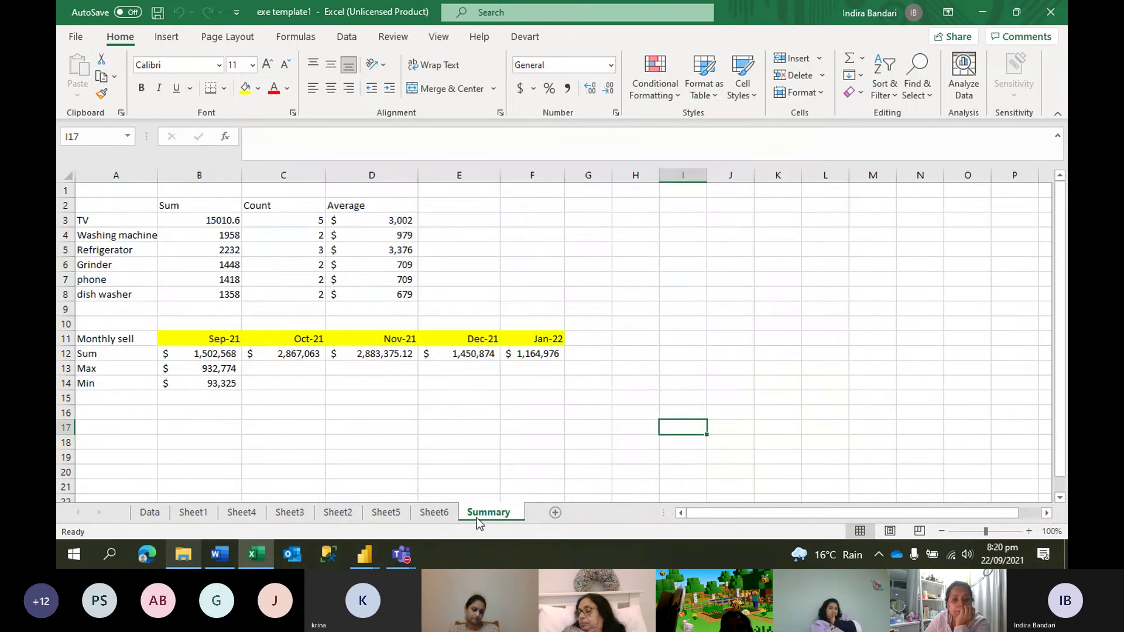
Browse Sheet2's topics in A3:A6 and Sheet4's order data, then return to the Data sheet
left_click(331, 514)
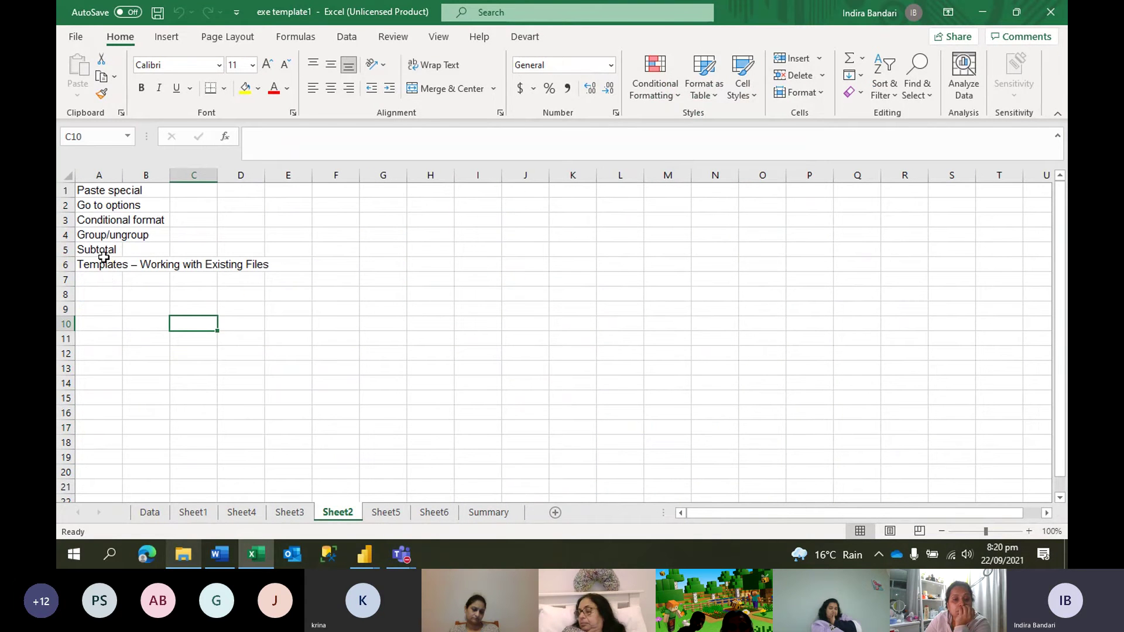
left_click_drag(104, 258, 96, 214)
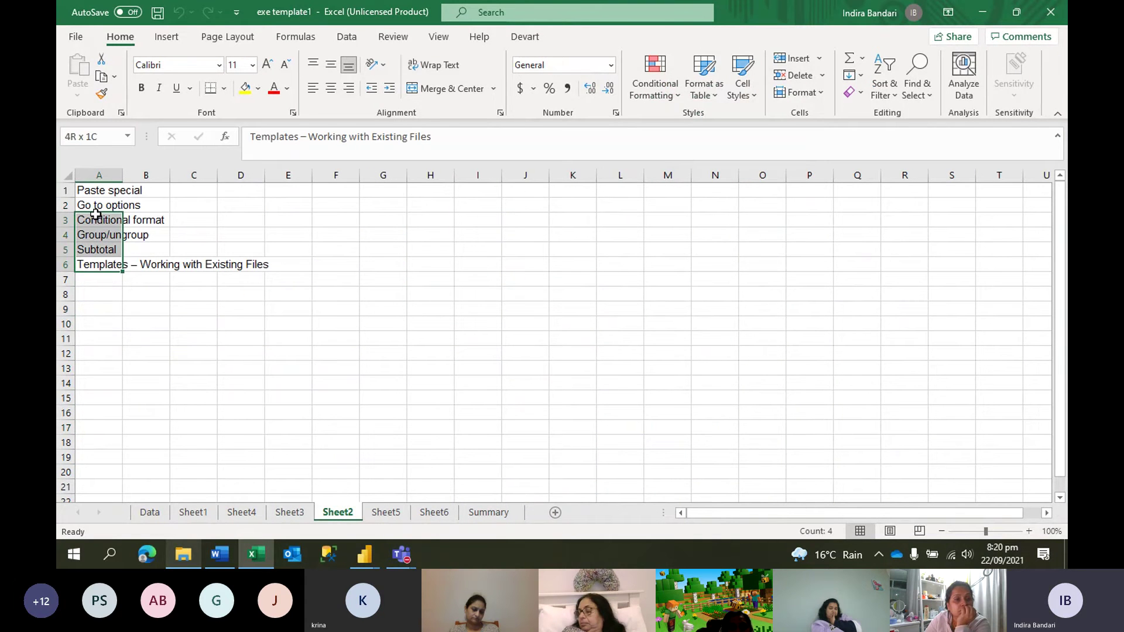
left_click(241, 513)
left_click(415, 412)
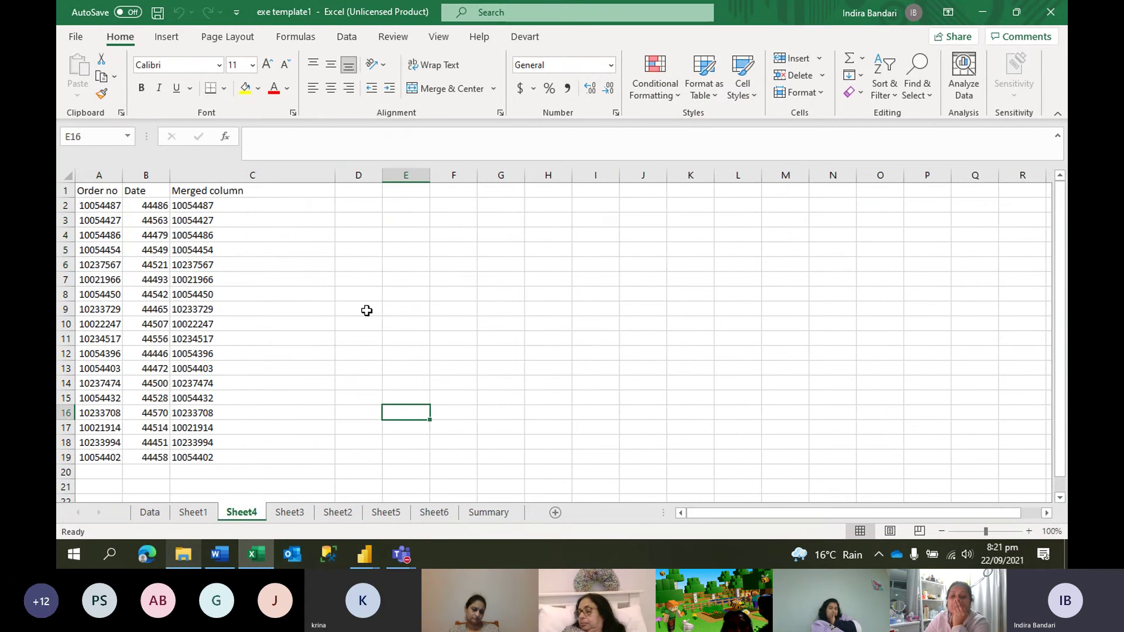
left_click(150, 517)
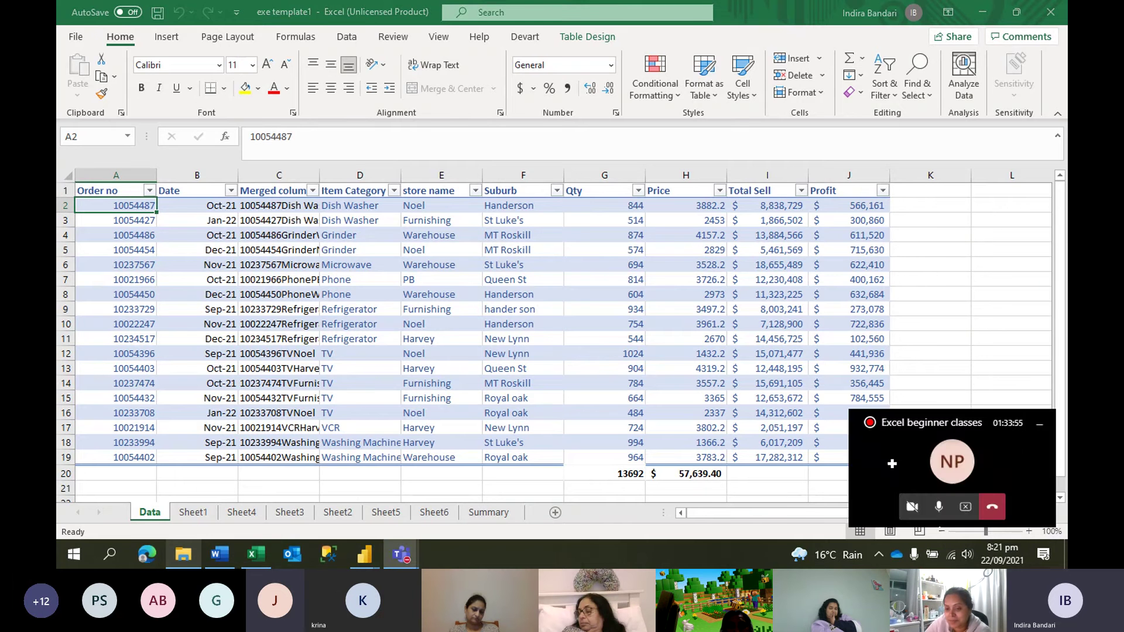
Restore the Teams meeting window at a smaller size and attempt to stop sharing
left_click(914, 469)
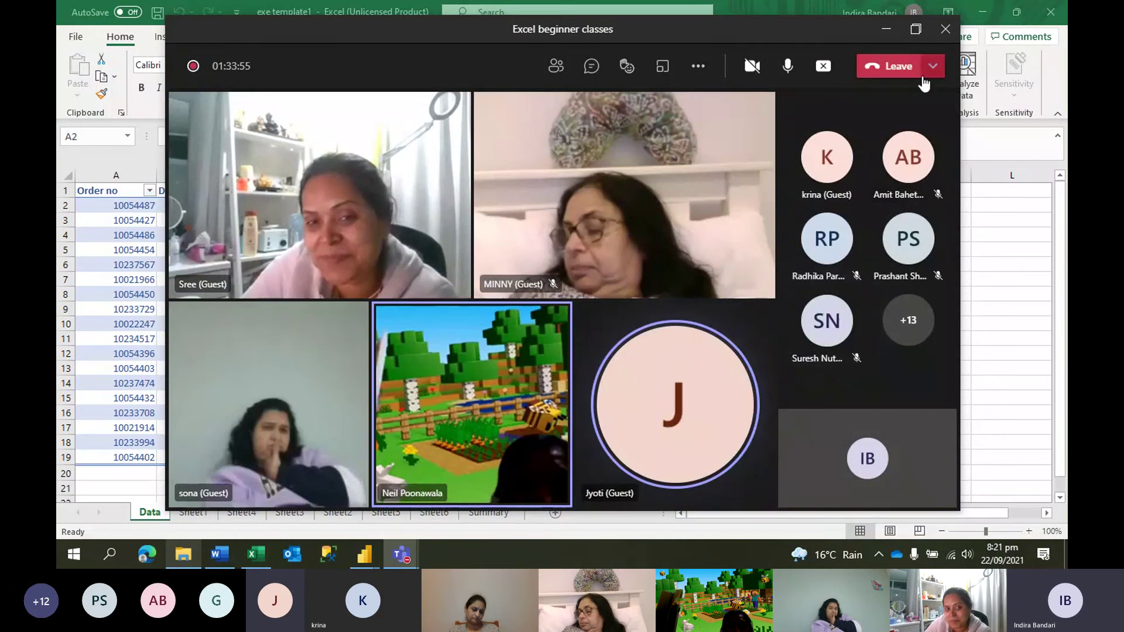
left_click(915, 29)
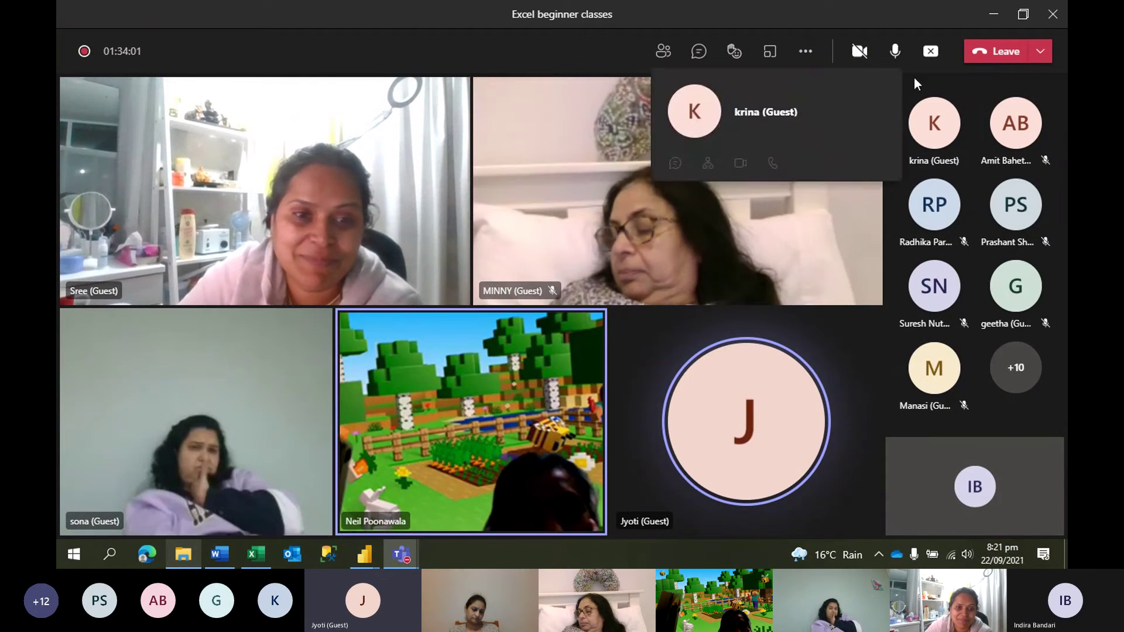
left_click(931, 51)
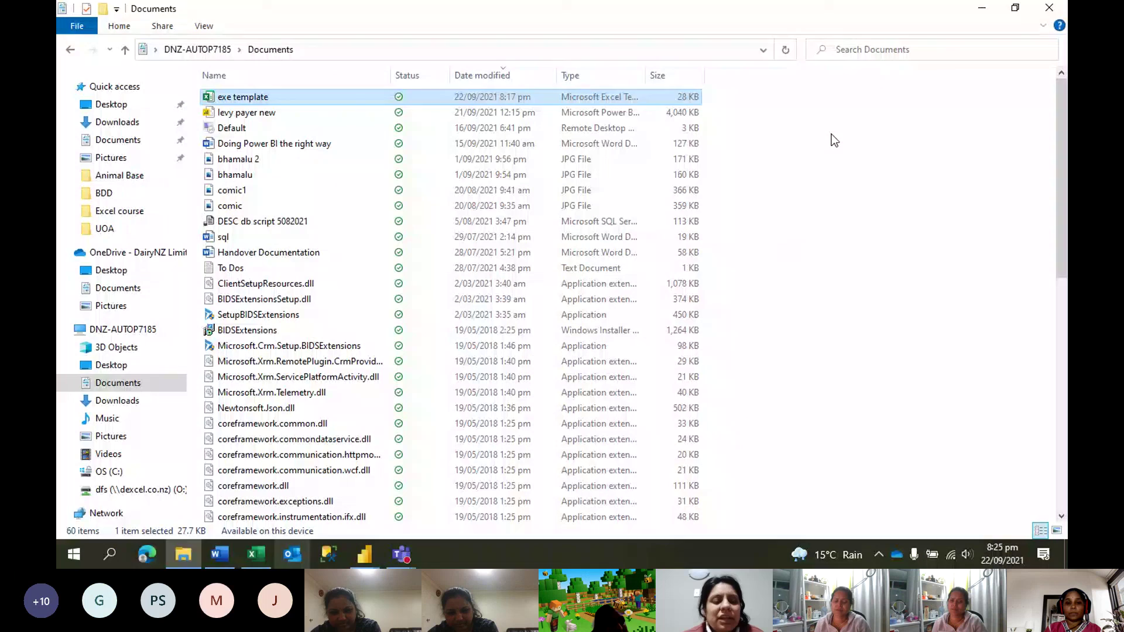
Bring the exe template1 workbook to the front and open the meeting window over it
left_click(219, 555)
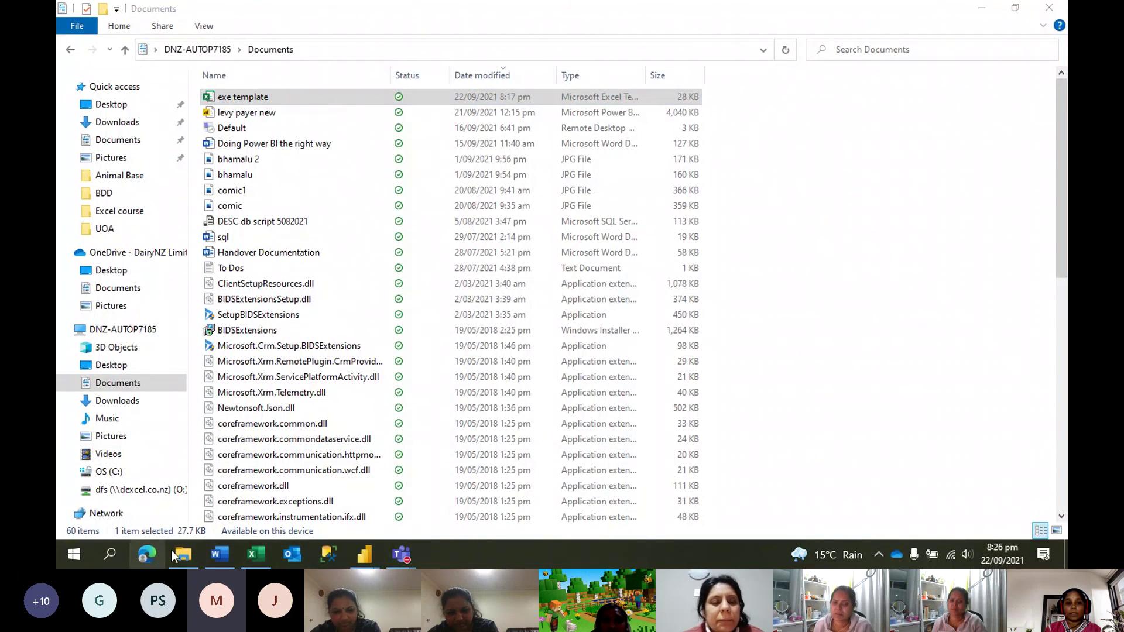
left_click(253, 557)
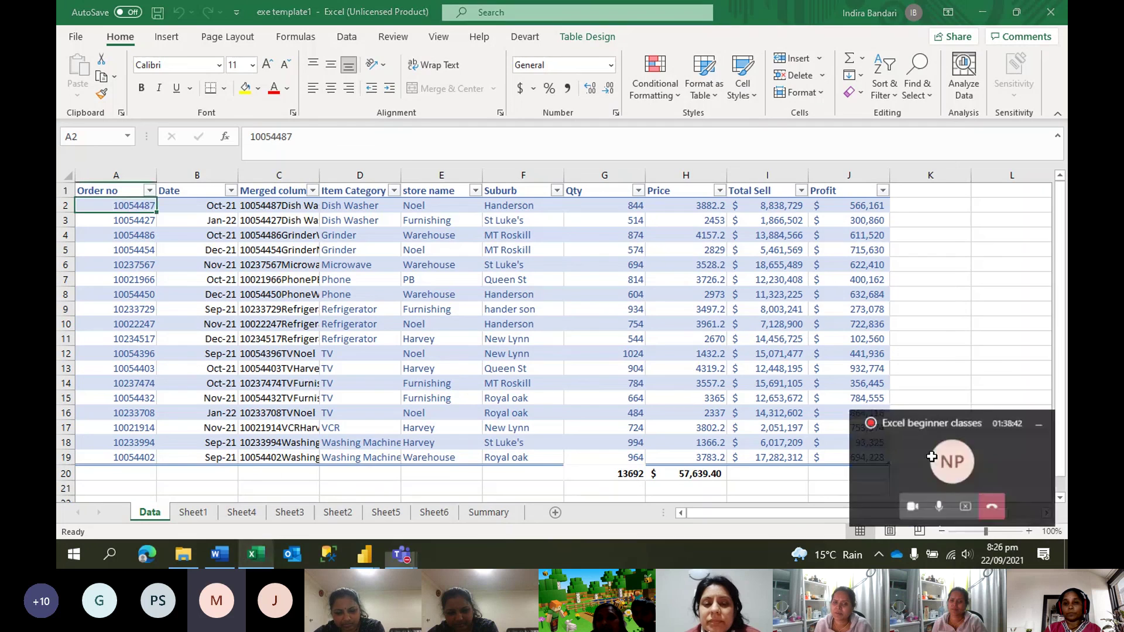
left_click(960, 410)
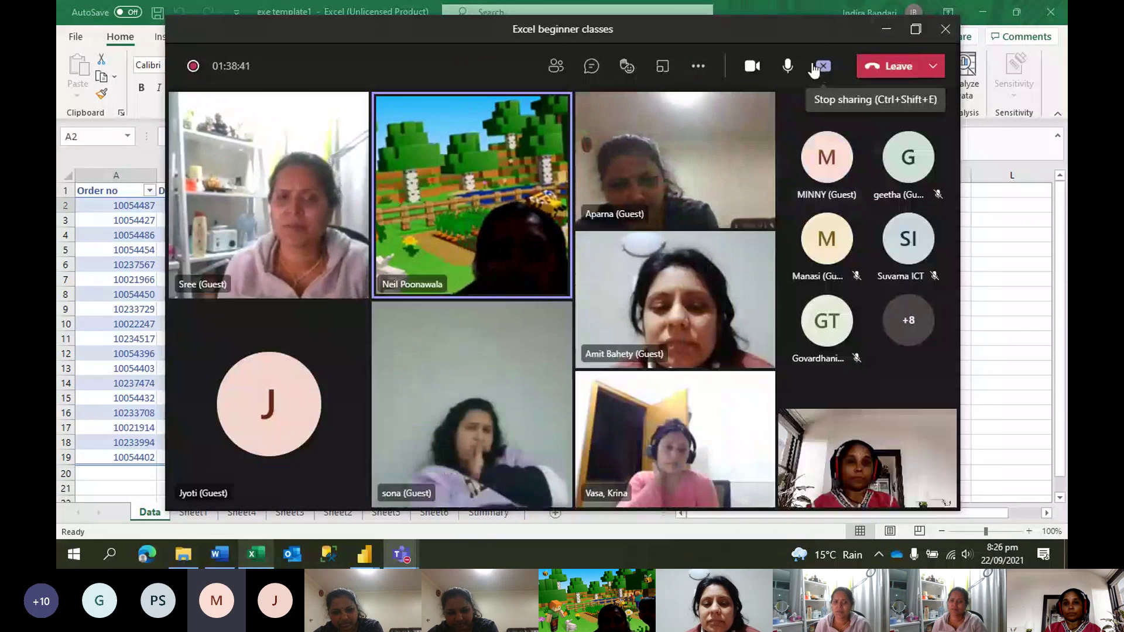
Maximize the Excel beginner classes meeting window and stop sharing the screen
left_click(917, 30)
mouse_move(734, 51)
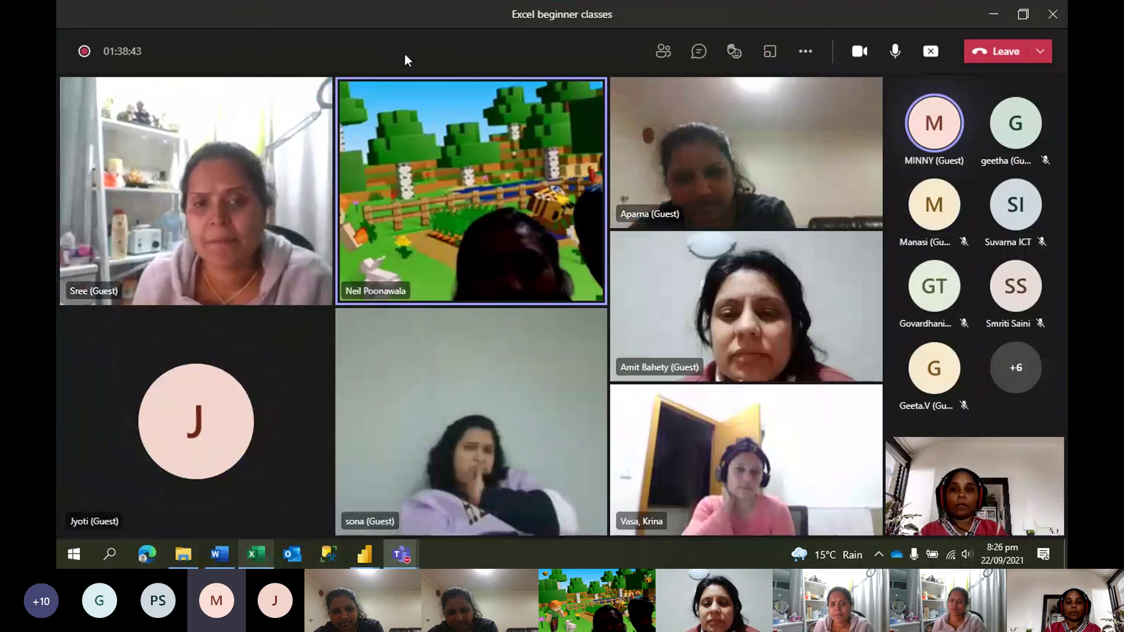
left_click(930, 50)
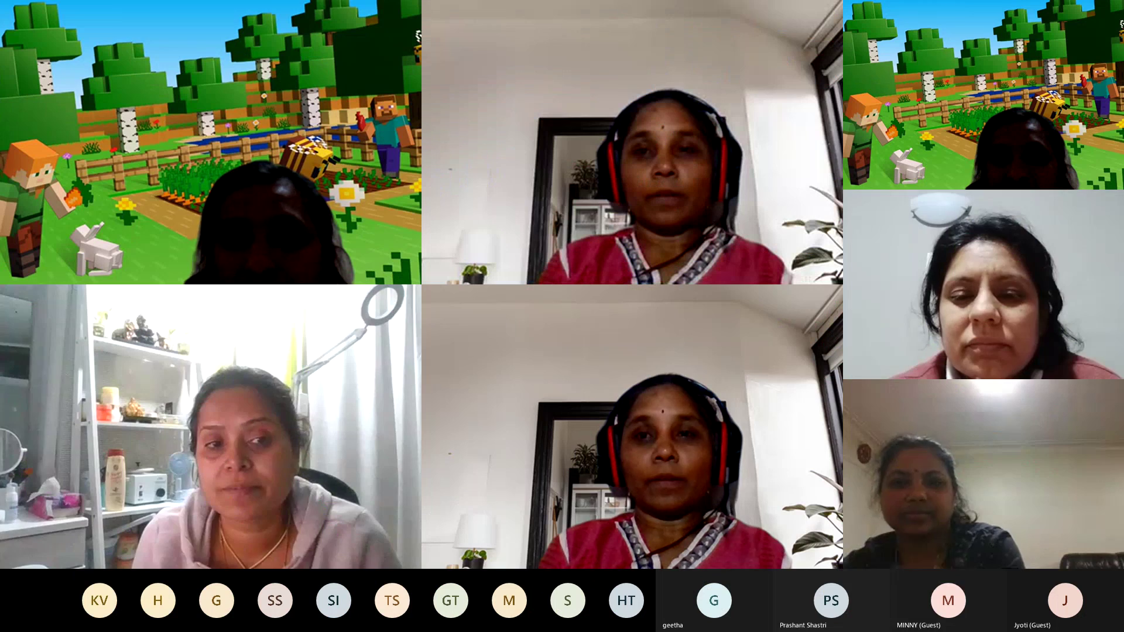